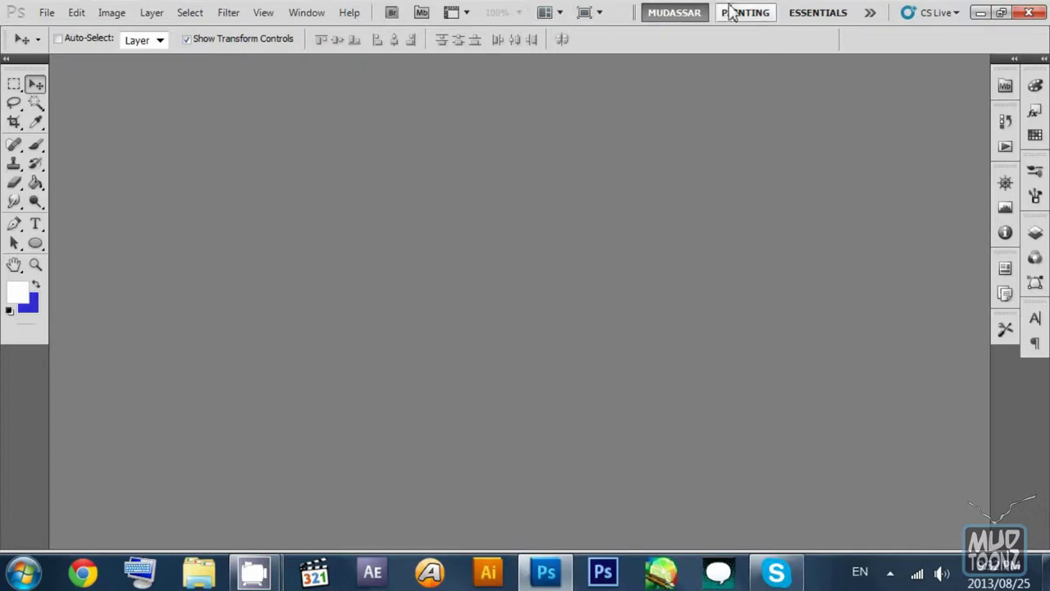
Step: Try the Painting workspace and return to the personal custom workspace
{"action": "right_click", "coordinate": [687, 18]}
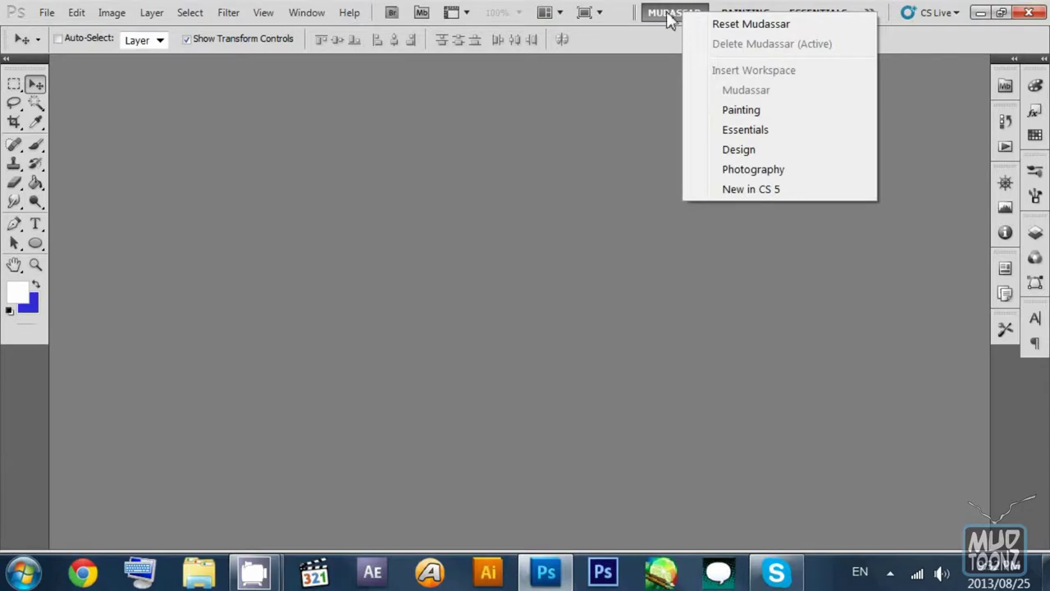
{"action": "left_click", "coordinate": [667, 18]}
{"action": "left_click", "coordinate": [741, 16]}
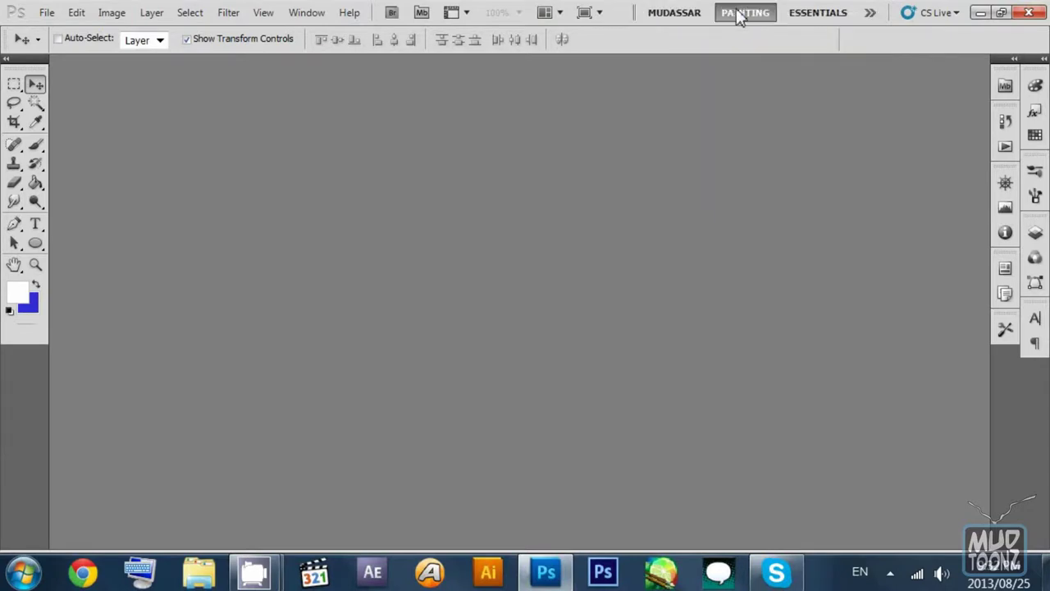
{"action": "right_click", "coordinate": [699, 16]}
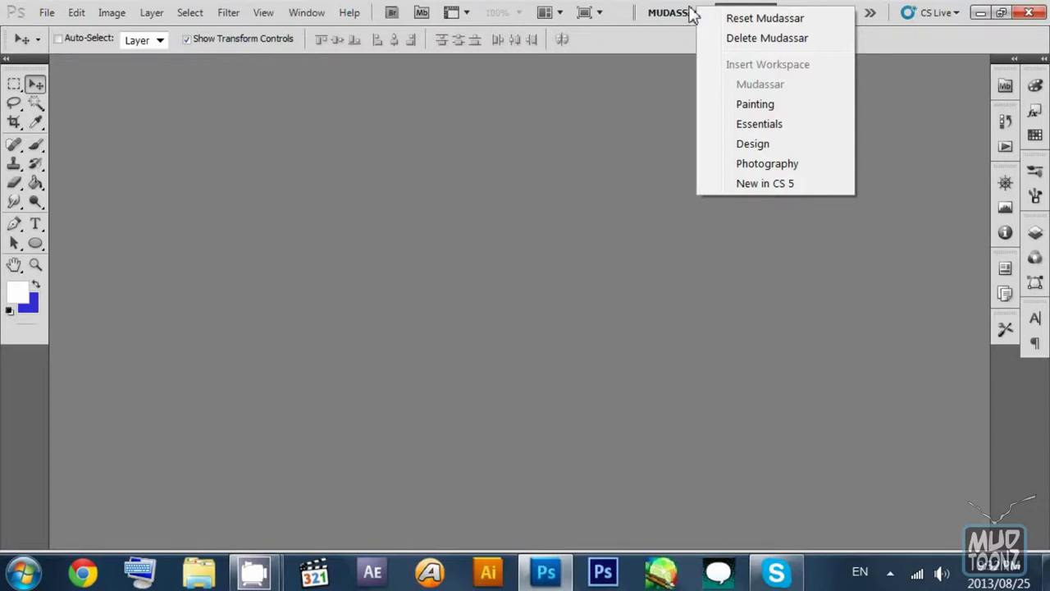
{"action": "left_click", "coordinate": [692, 15]}
Step: Create a new workspace named test that captures both keyboard shortcuts and menus
{"action": "left_click", "coordinate": [869, 13]}
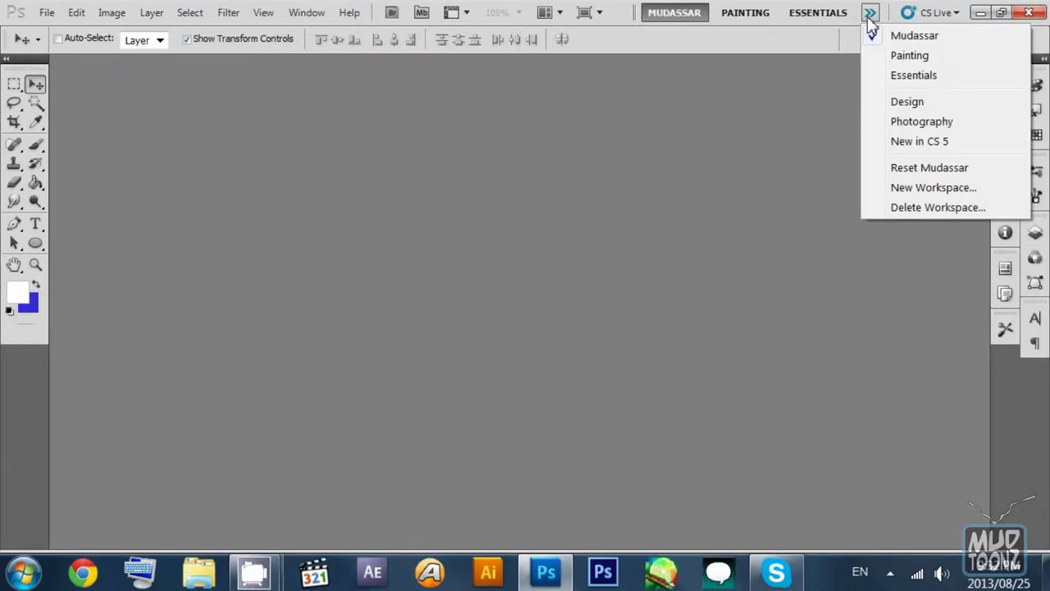
{"action": "left_click", "coordinate": [933, 188]}
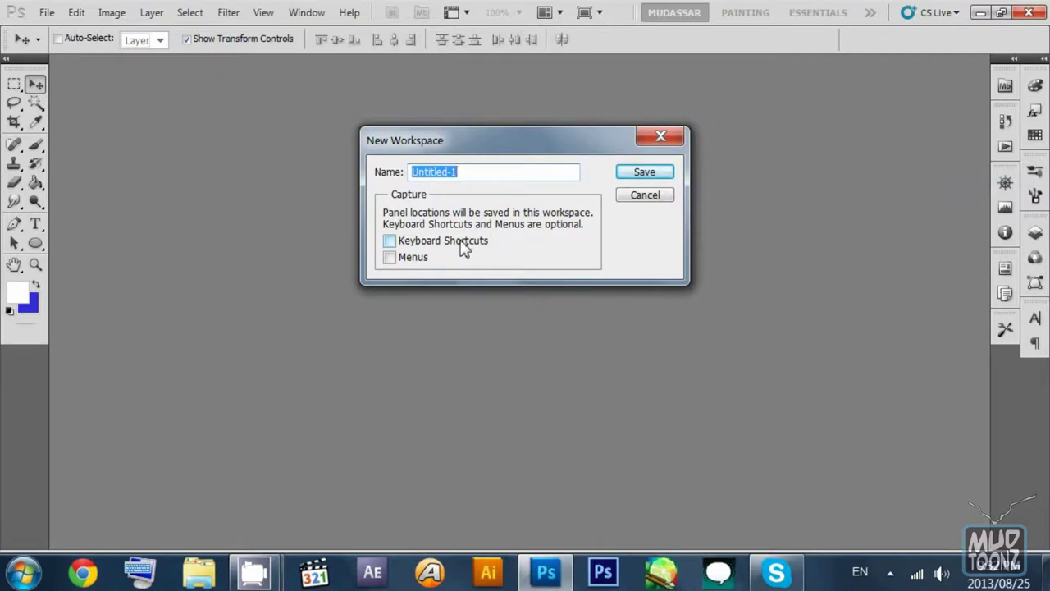
{"action": "type", "text": "test"}
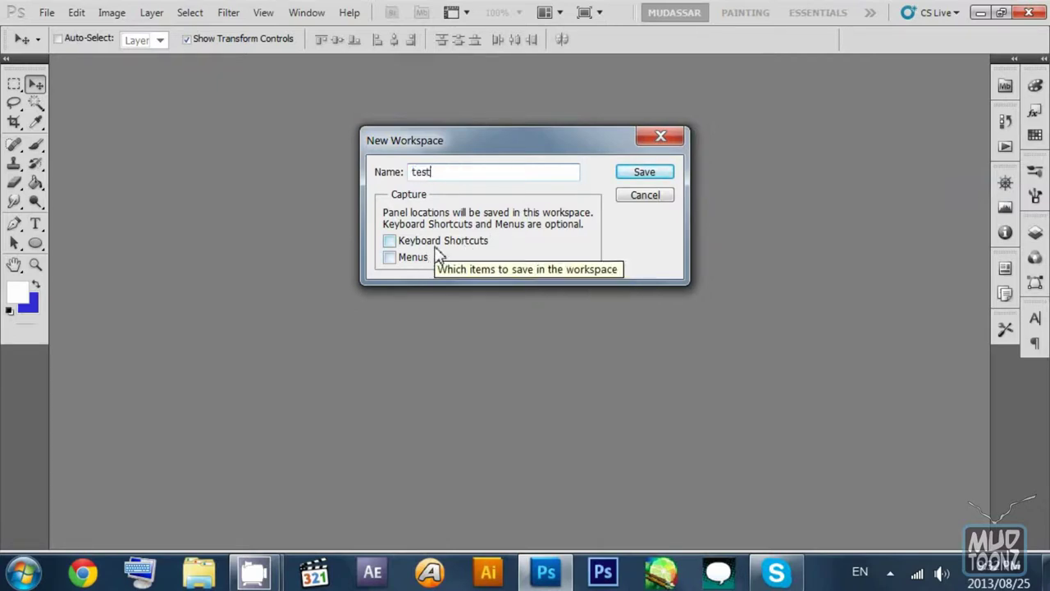
{"action": "left_click", "coordinate": [391, 242]}
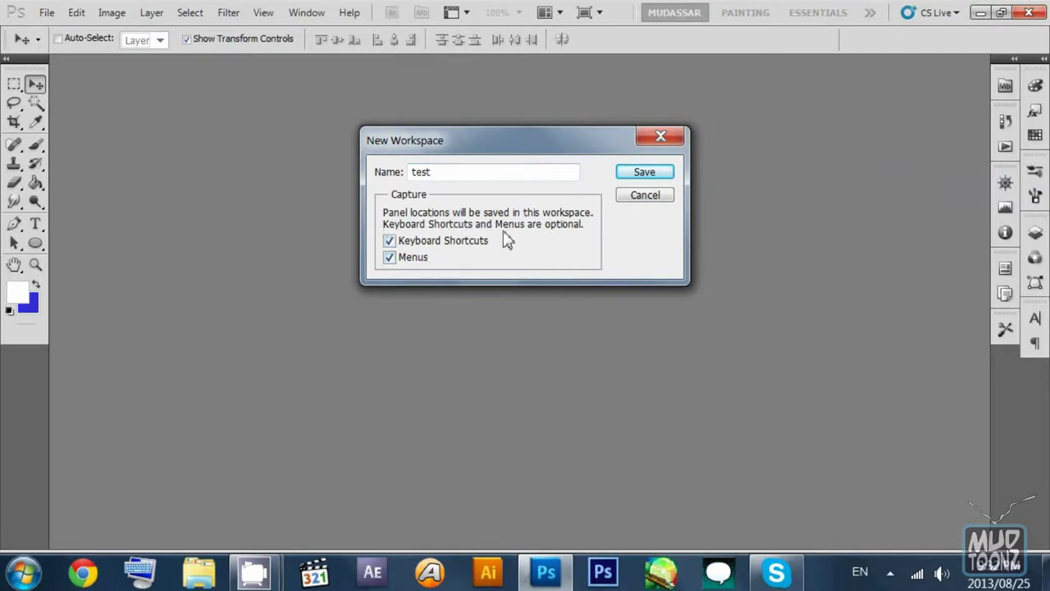
{"action": "left_click", "coordinate": [658, 176]}
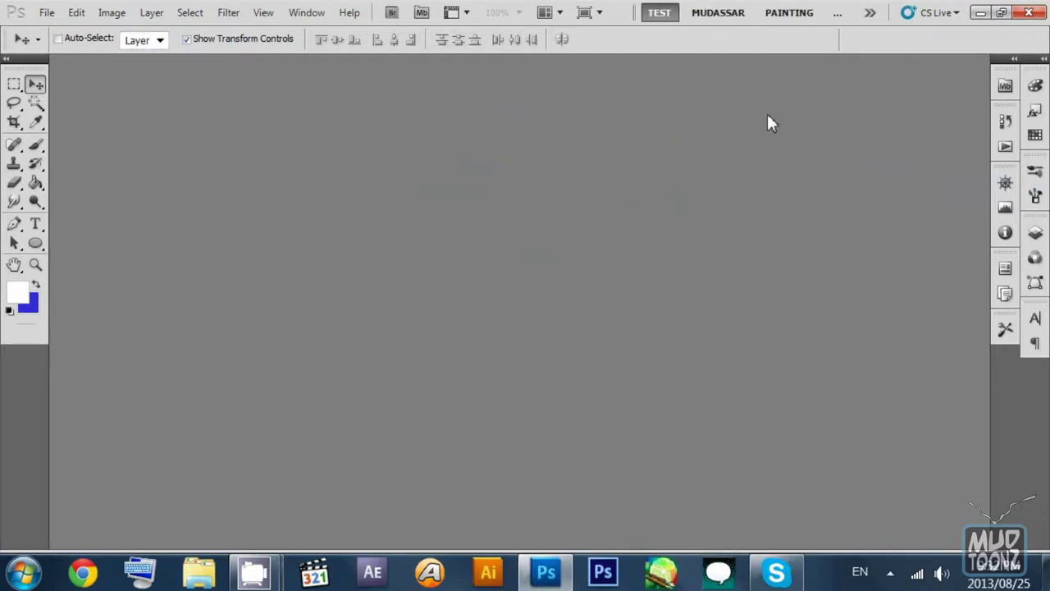
Step: Close the Tool Presets panel group in the test workspace
{"action": "left_click", "coordinate": [307, 14]}
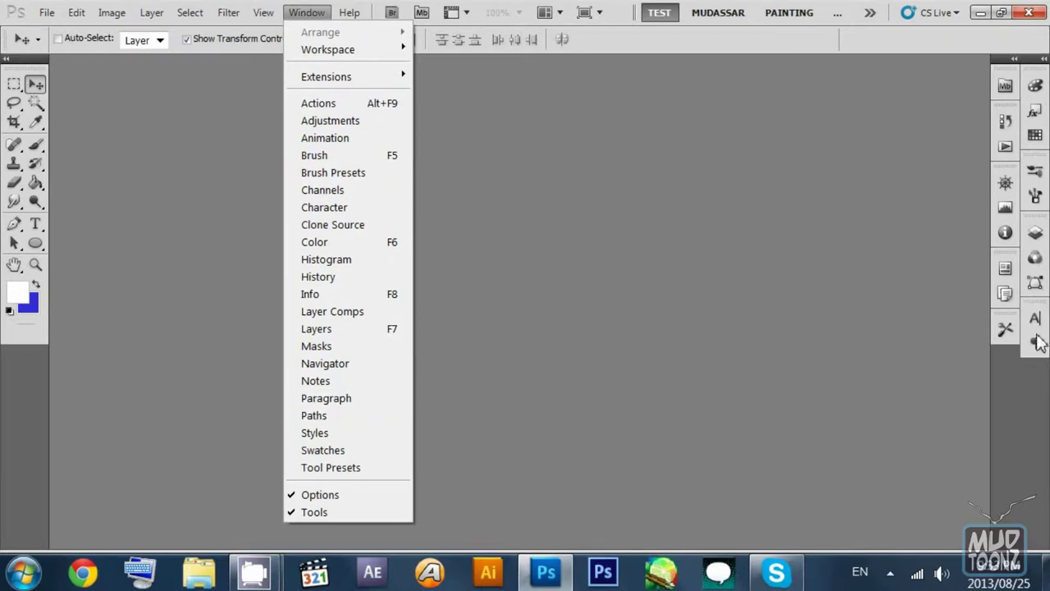
{"action": "left_click", "coordinate": [1006, 329]}
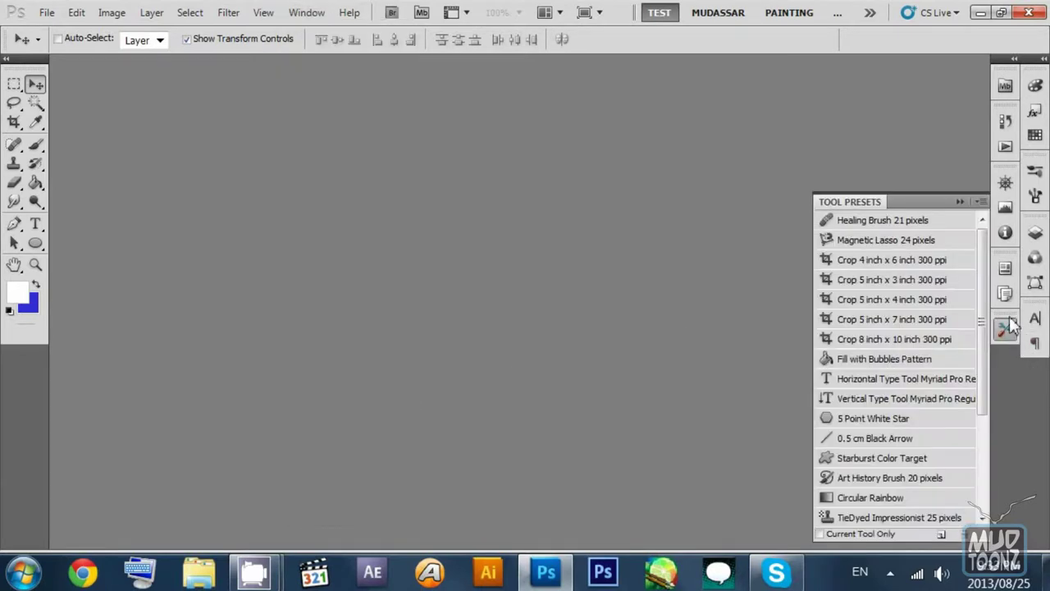
{"action": "left_click", "coordinate": [981, 202]}
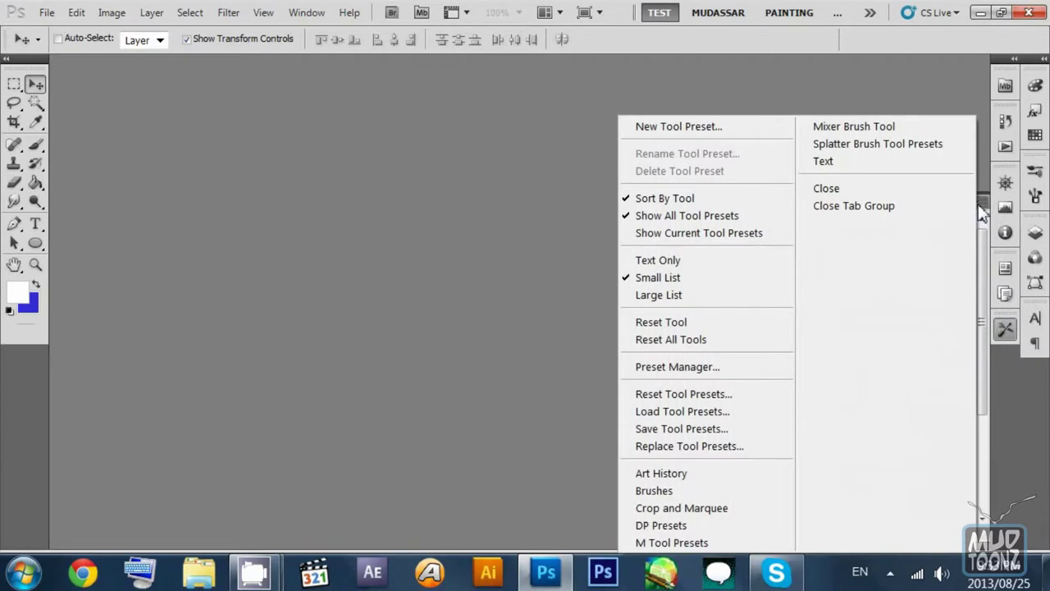
{"action": "left_click", "coordinate": [866, 205]}
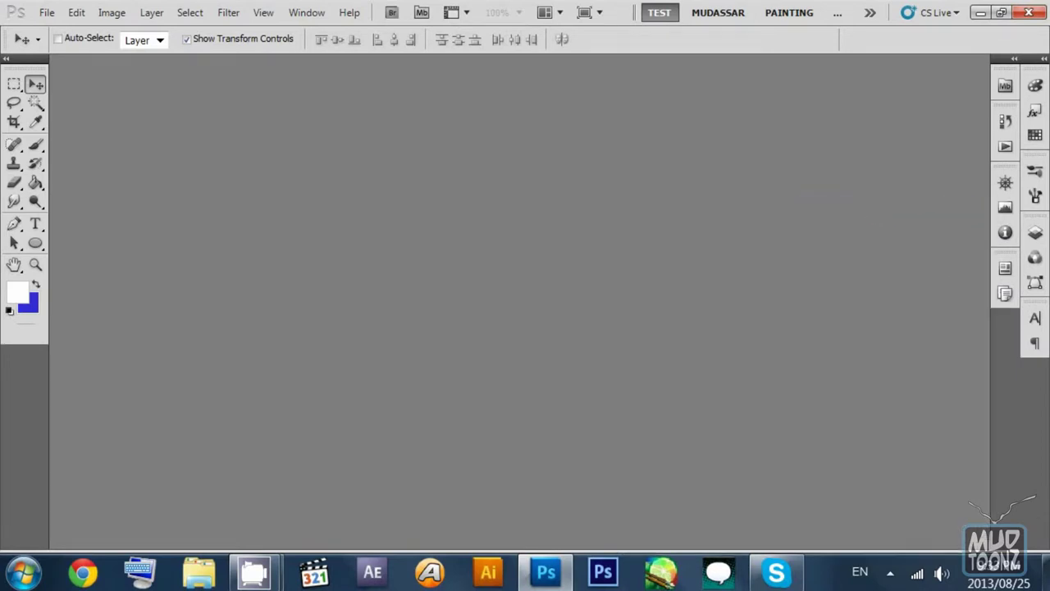
Step: Look at the Actions and History panels and close the Mini Bridge panel group
{"action": "left_click", "coordinate": [1008, 147]}
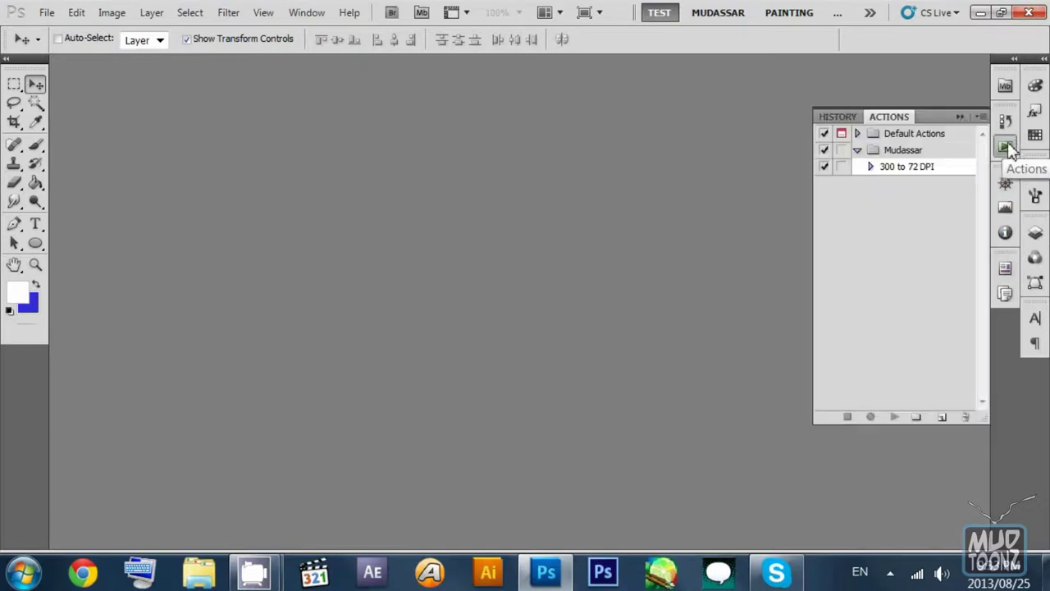
{"action": "left_click", "coordinate": [1007, 147]}
{"action": "left_click", "coordinate": [1007, 121]}
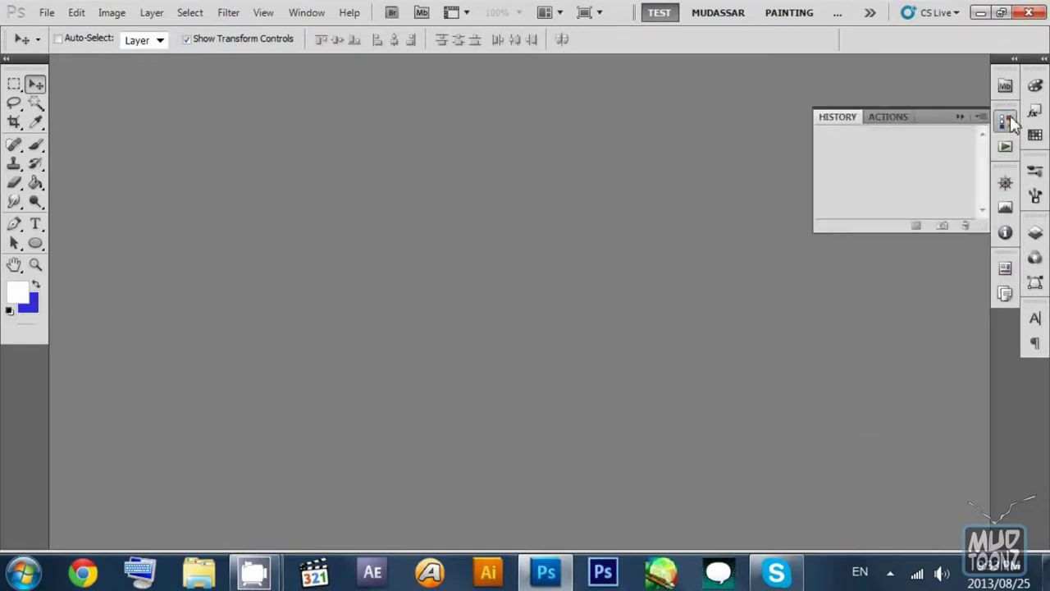
{"action": "left_click", "coordinate": [1008, 121]}
{"action": "right_click", "coordinate": [1011, 92]}
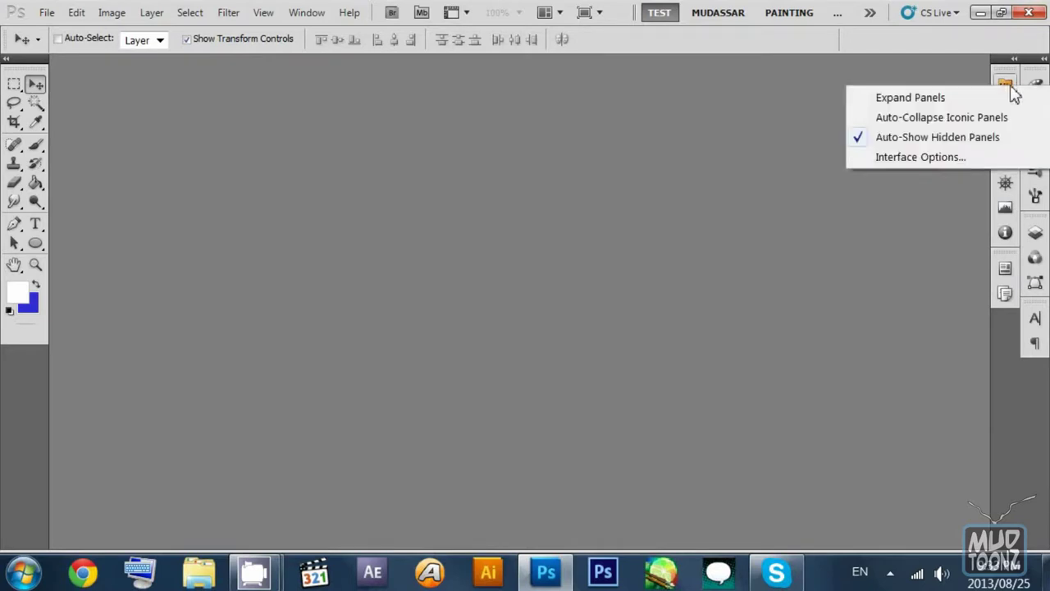
{"action": "left_click", "coordinate": [1006, 85]}
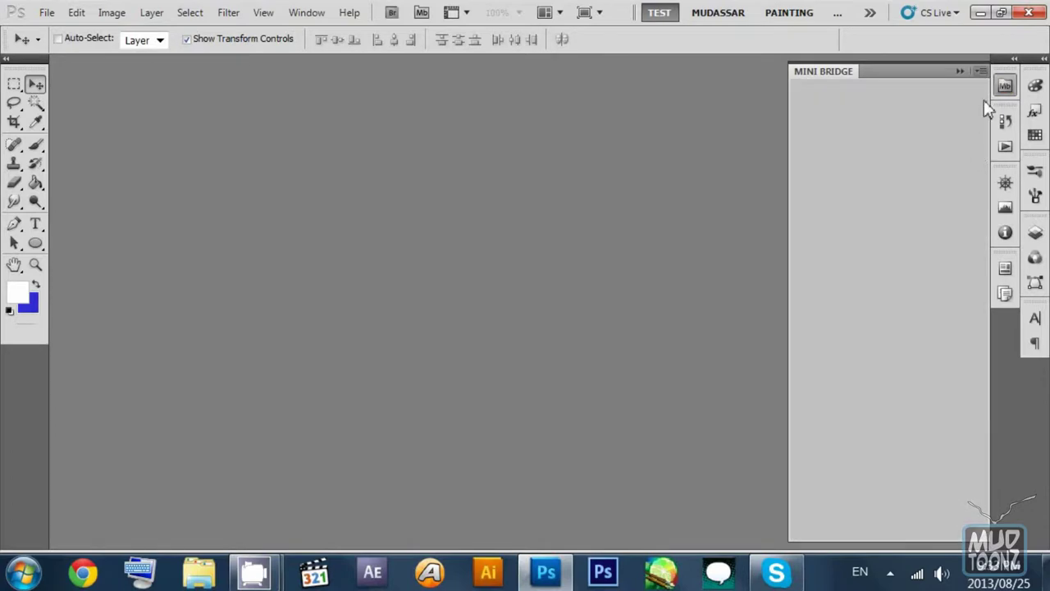
{"action": "left_click", "coordinate": [981, 71]}
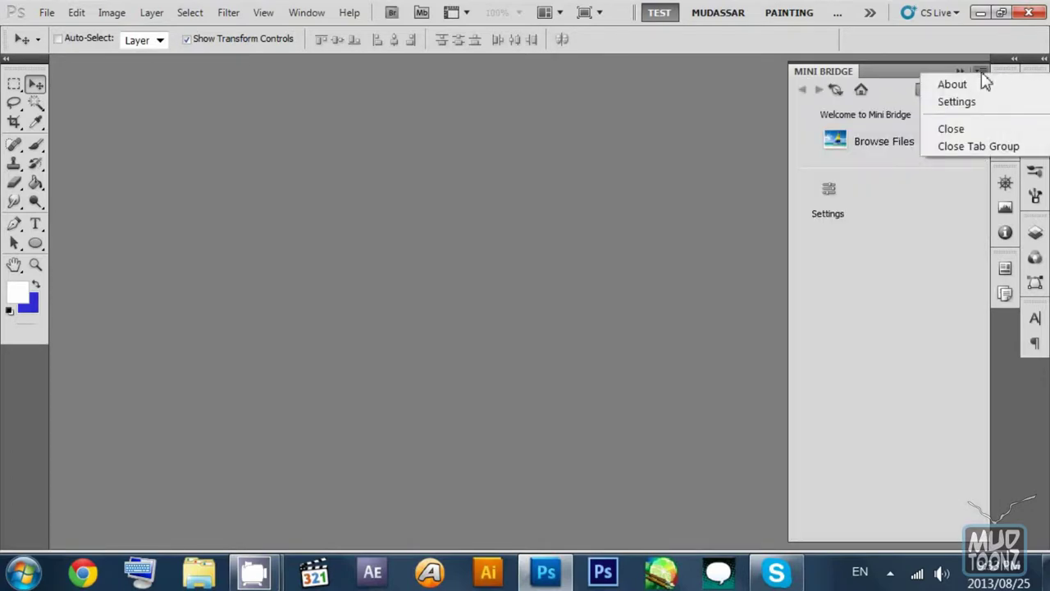
{"action": "left_click", "coordinate": [981, 146]}
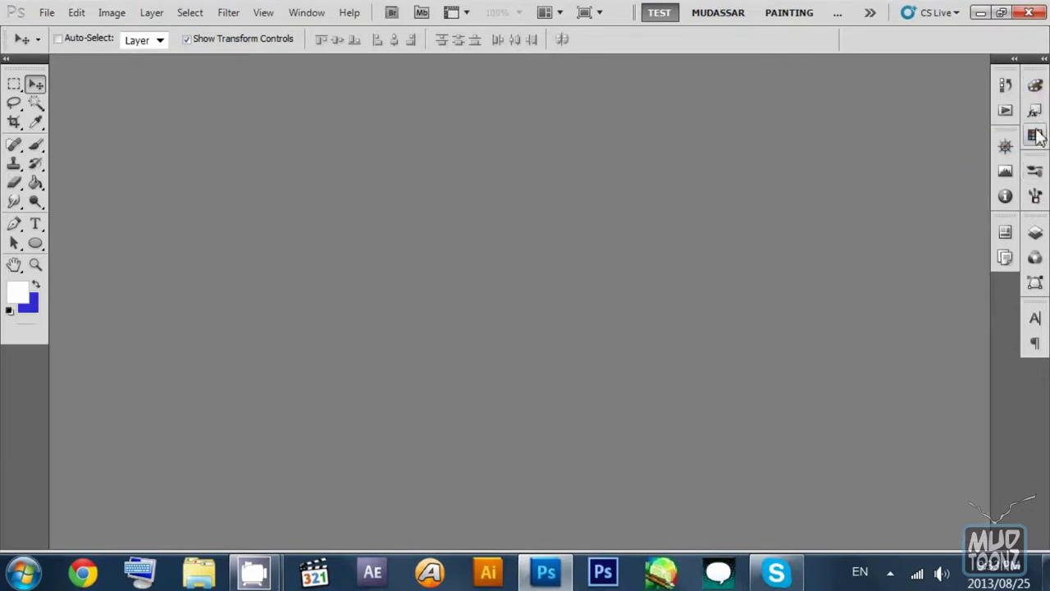
Step: Reset the test workspace to its saved panel layout
{"action": "left_click", "coordinate": [664, 14]}
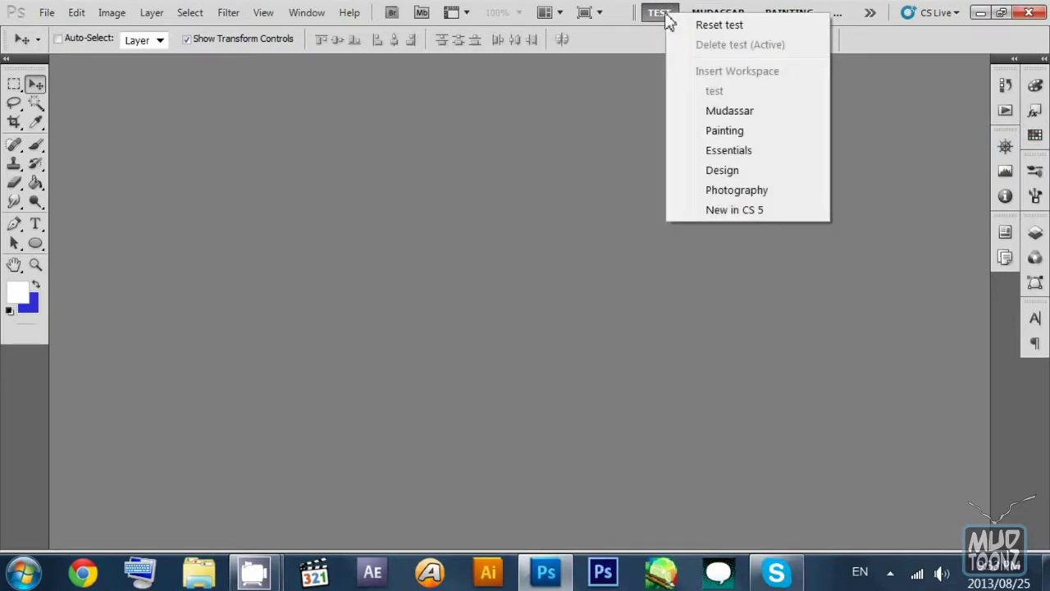
{"action": "left_click", "coordinate": [748, 25]}
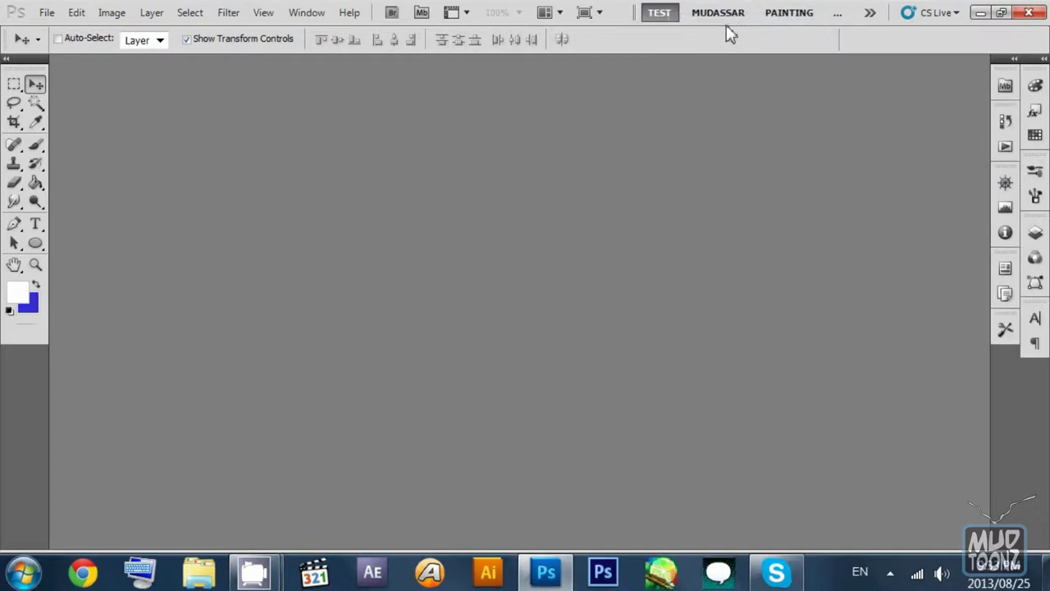
{"action": "left_click", "coordinate": [729, 27]}
{"action": "left_click", "coordinate": [727, 24]}
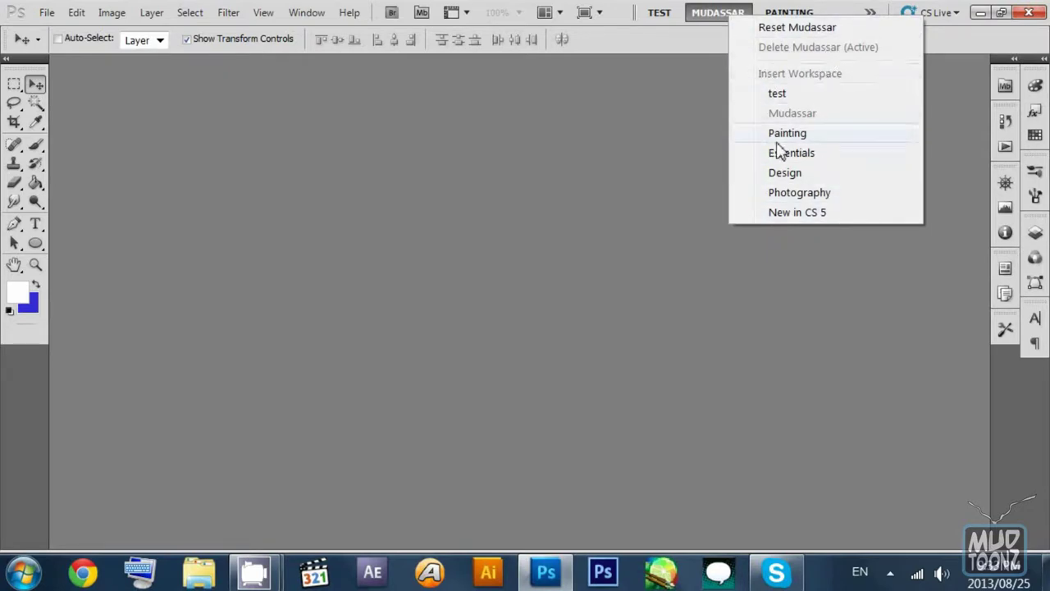
{"action": "left_click", "coordinate": [869, 14]}
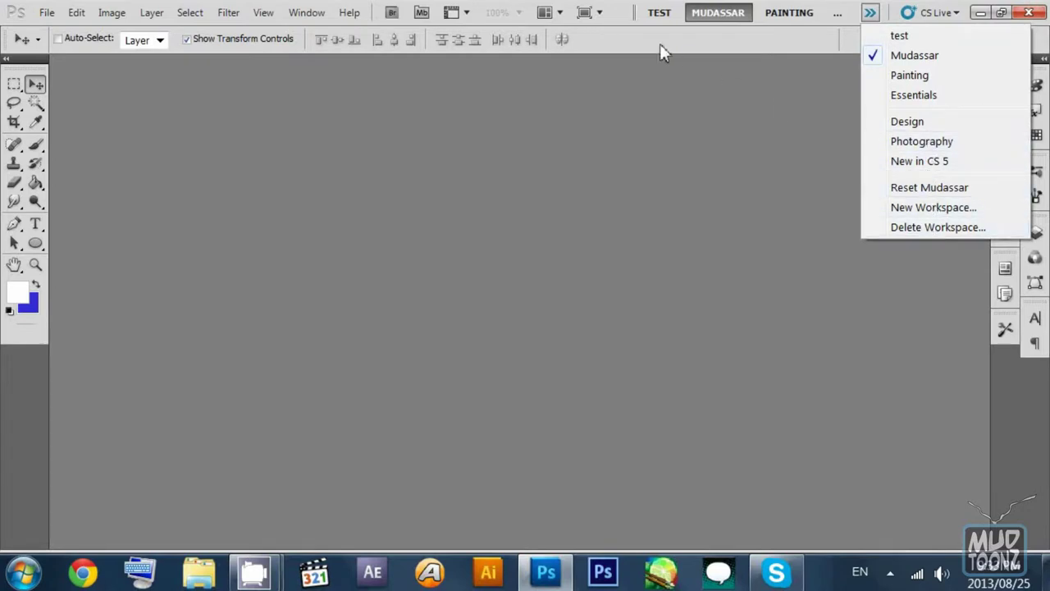
{"action": "left_click", "coordinate": [659, 16]}
{"action": "left_click", "coordinate": [870, 13]}
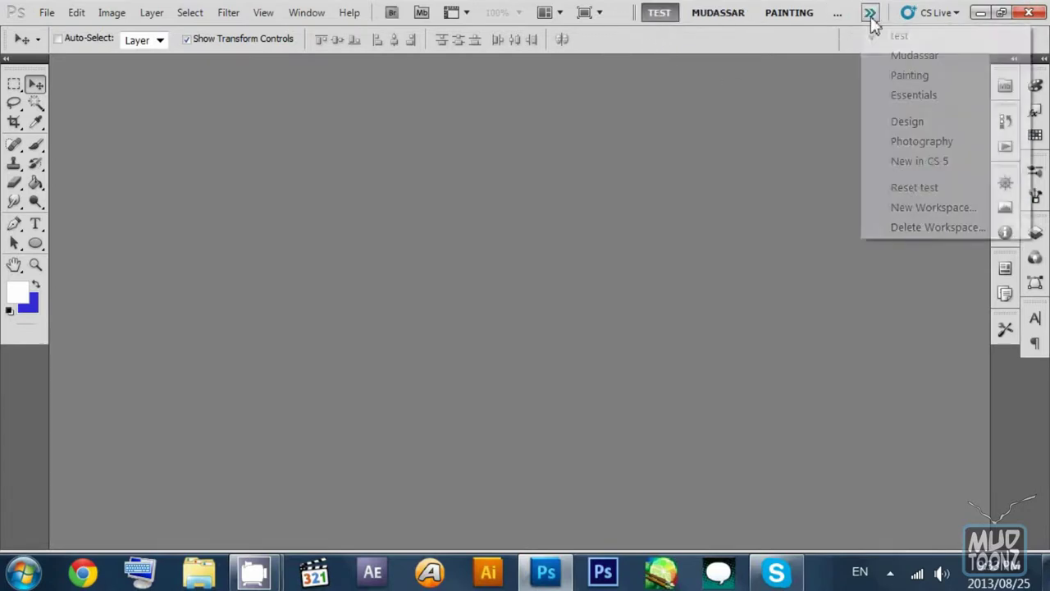
{"action": "left_click", "coordinate": [929, 234]}
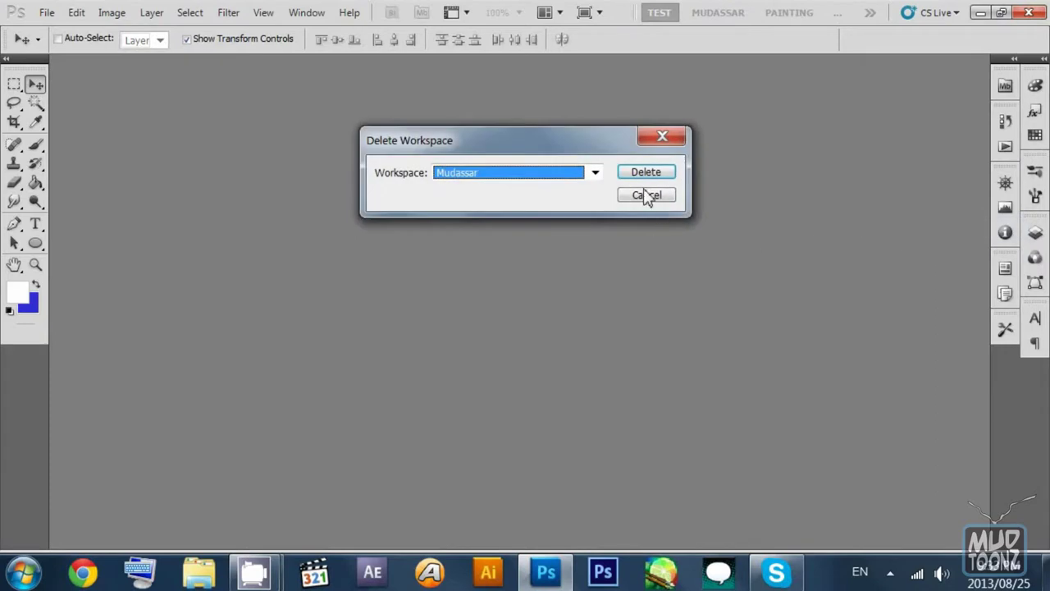
{"action": "left_click", "coordinate": [592, 172]}
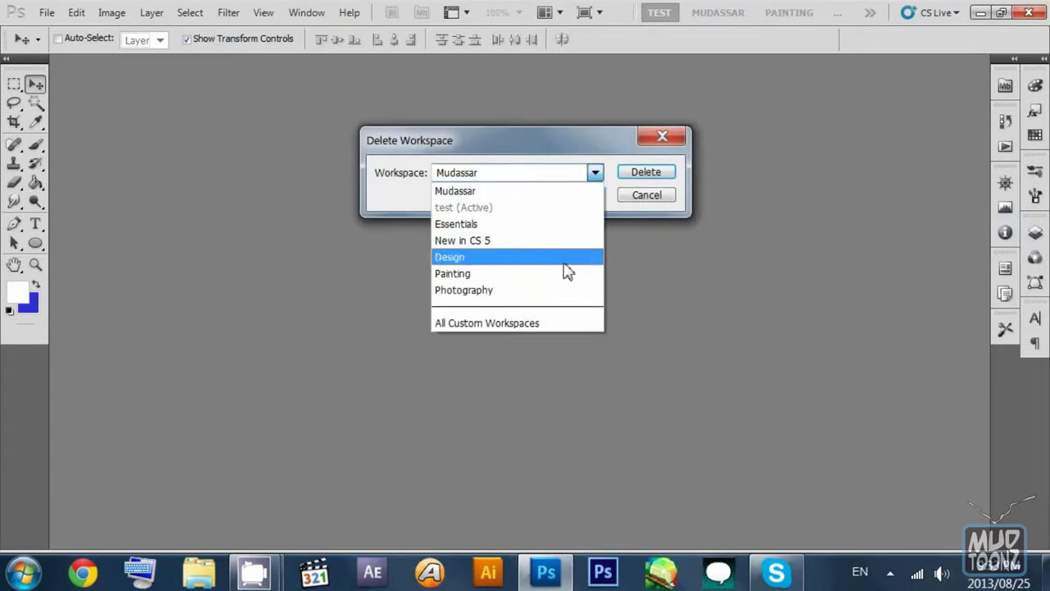
{"action": "left_click", "coordinate": [547, 224]}
{"action": "left_click", "coordinate": [652, 201]}
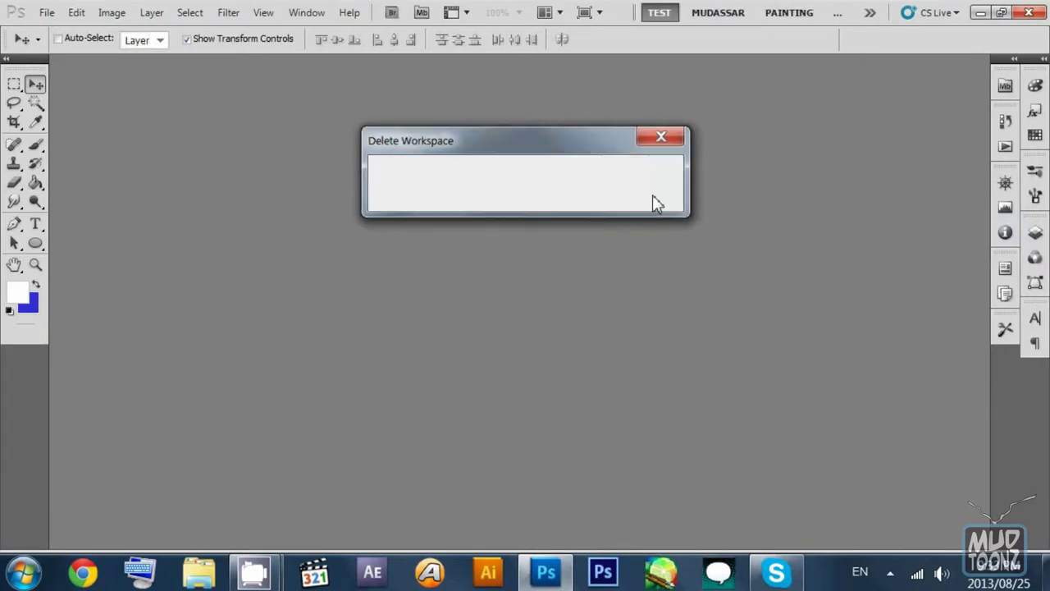
Step: Switch to the personal custom workspace and delete the test workspace
{"action": "left_click", "coordinate": [719, 12]}
{"action": "left_click", "coordinate": [870, 13]}
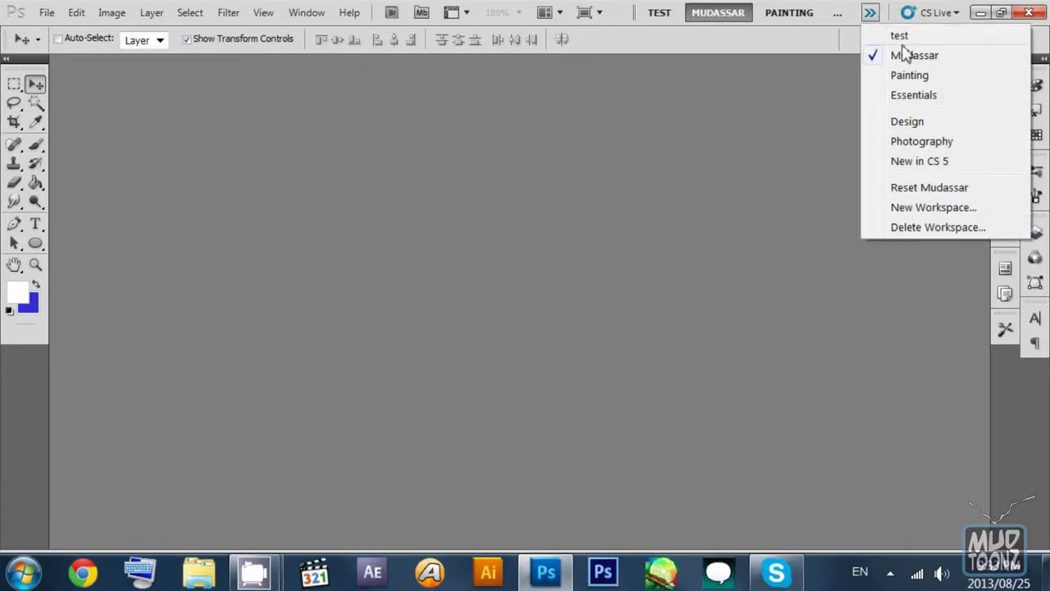
{"action": "left_click", "coordinate": [932, 227]}
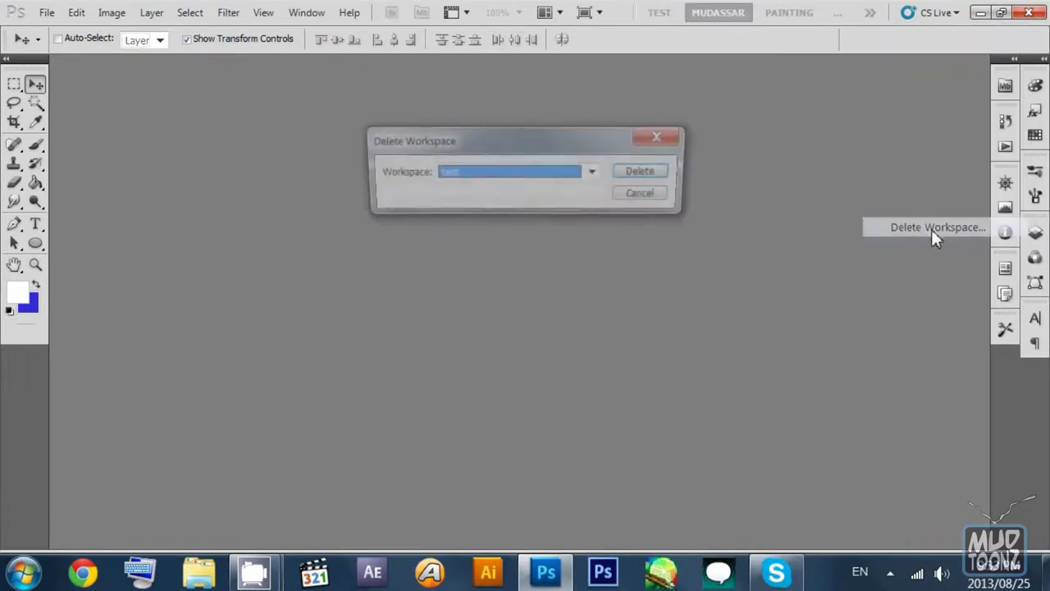
{"action": "left_click", "coordinate": [593, 174]}
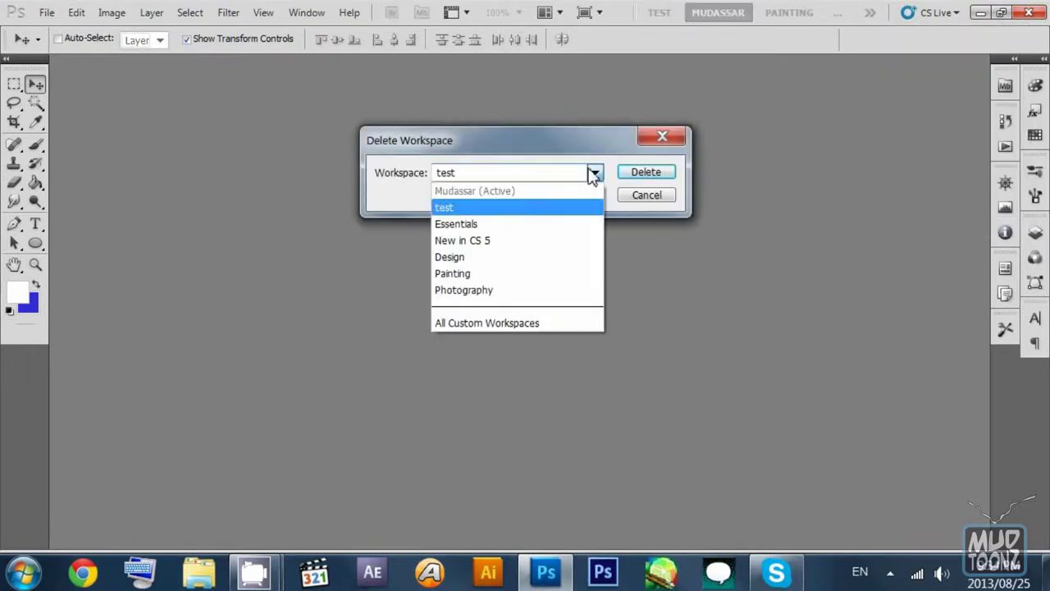
{"action": "left_click", "coordinate": [503, 210]}
{"action": "left_click", "coordinate": [645, 173]}
{"action": "left_click", "coordinate": [497, 228]}
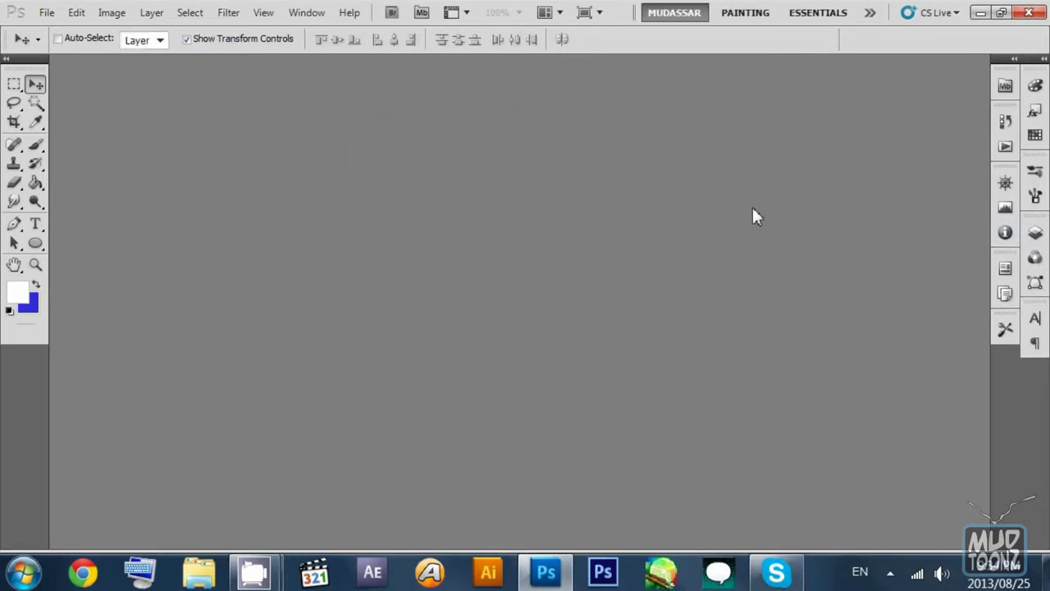
Step: Close the Mini Bridge and Tool Presets panel groups in the personal custom workspace
{"action": "left_click", "coordinate": [1005, 85]}
{"action": "left_click", "coordinate": [982, 71]}
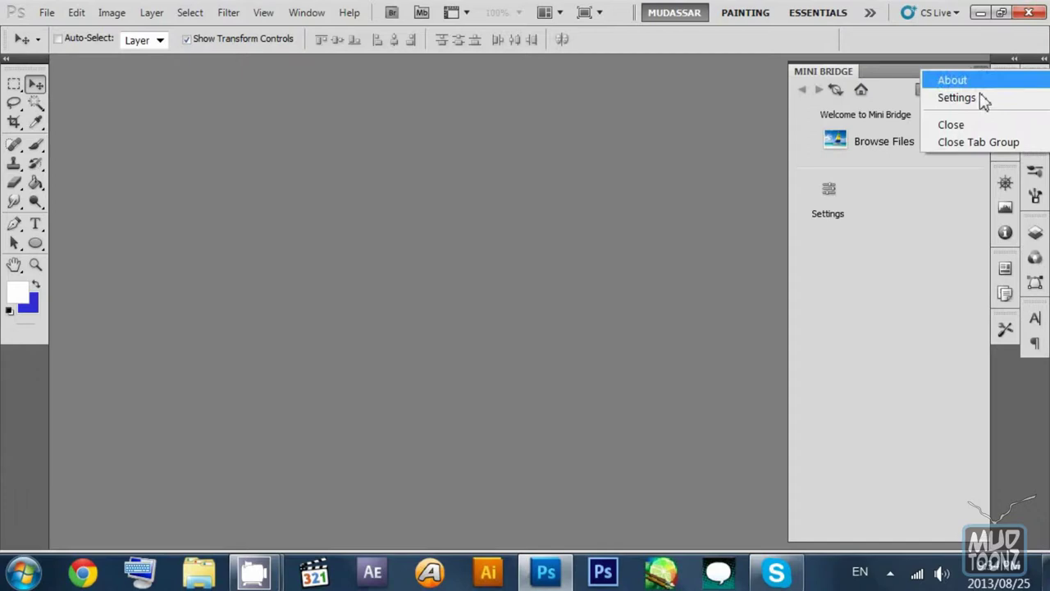
{"action": "left_click", "coordinate": [976, 142]}
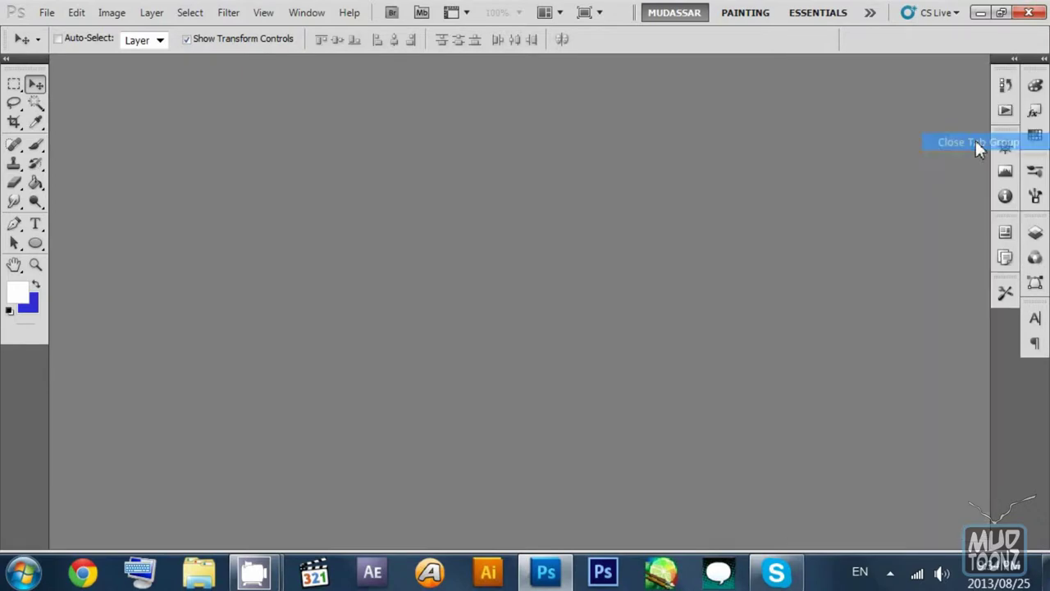
{"action": "left_click", "coordinate": [1006, 292]}
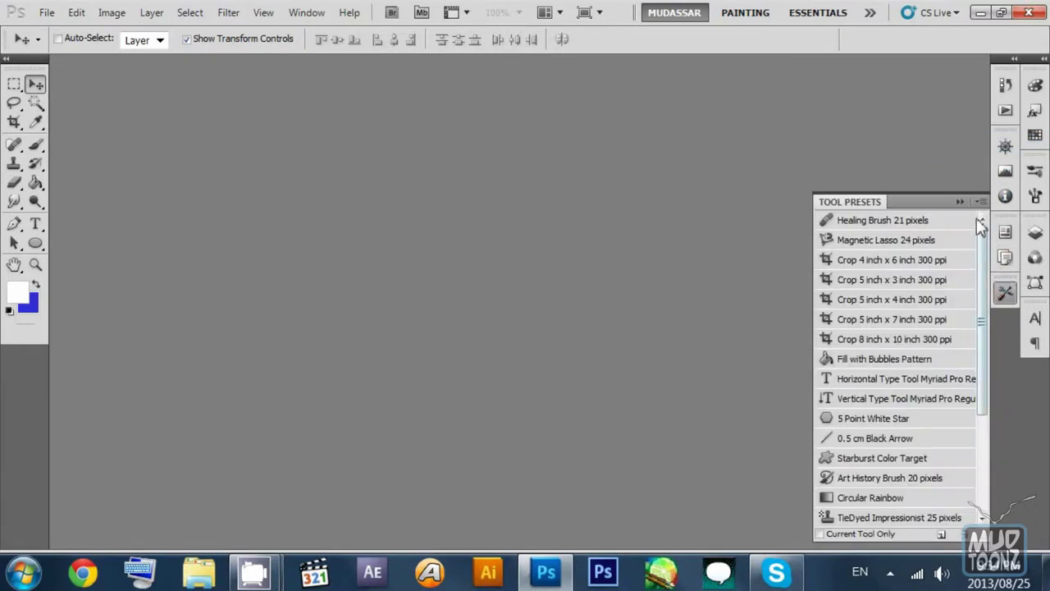
{"action": "left_click", "coordinate": [988, 206]}
{"action": "left_click", "coordinate": [925, 206]}
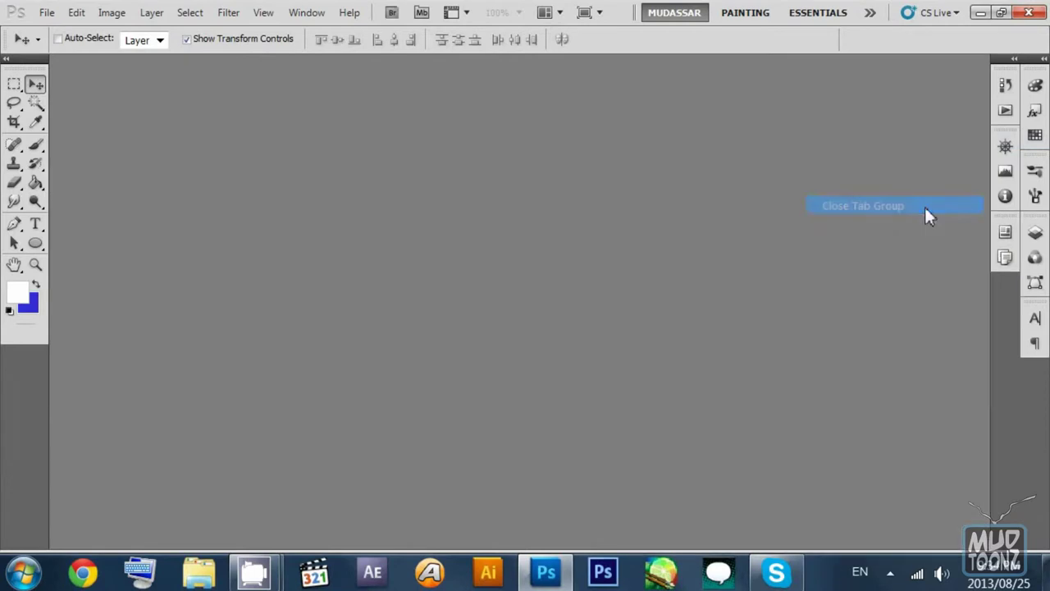
Step: Close the Styles panel in the personal custom workspace
{"action": "left_click", "coordinate": [1034, 111]}
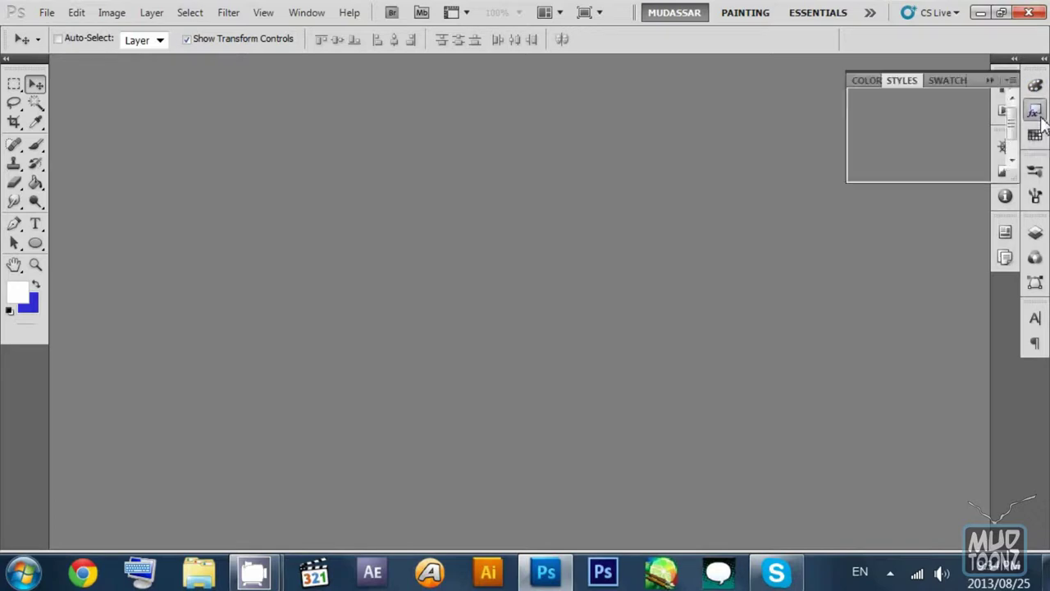
{"action": "left_click", "coordinate": [1038, 113]}
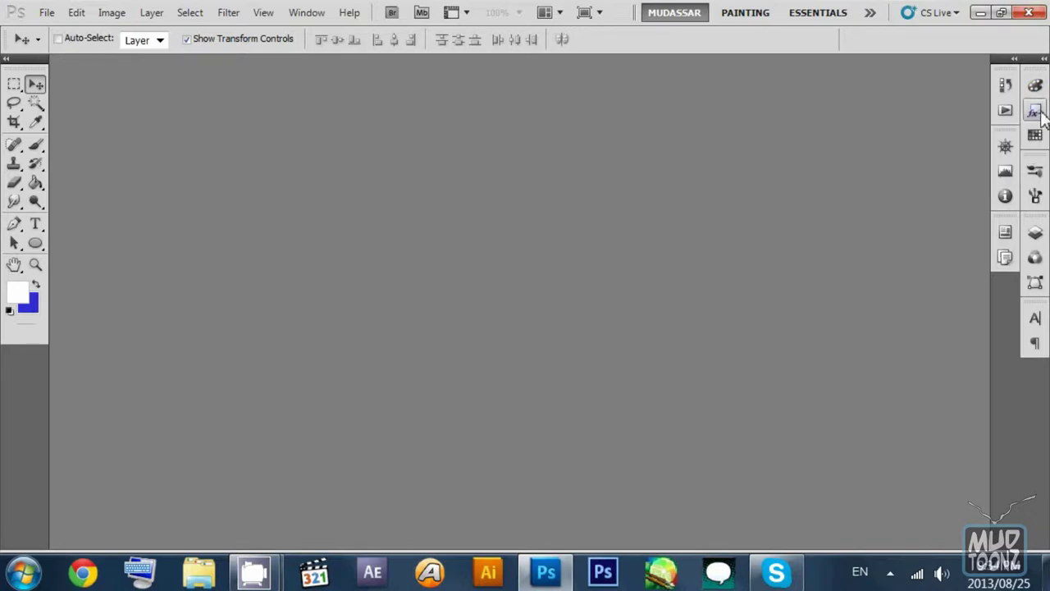
{"action": "right_click", "coordinate": [1040, 114]}
{"action": "left_click", "coordinate": [1036, 111]}
{"action": "left_click", "coordinate": [1035, 111]}
{"action": "left_click", "coordinate": [1011, 79]}
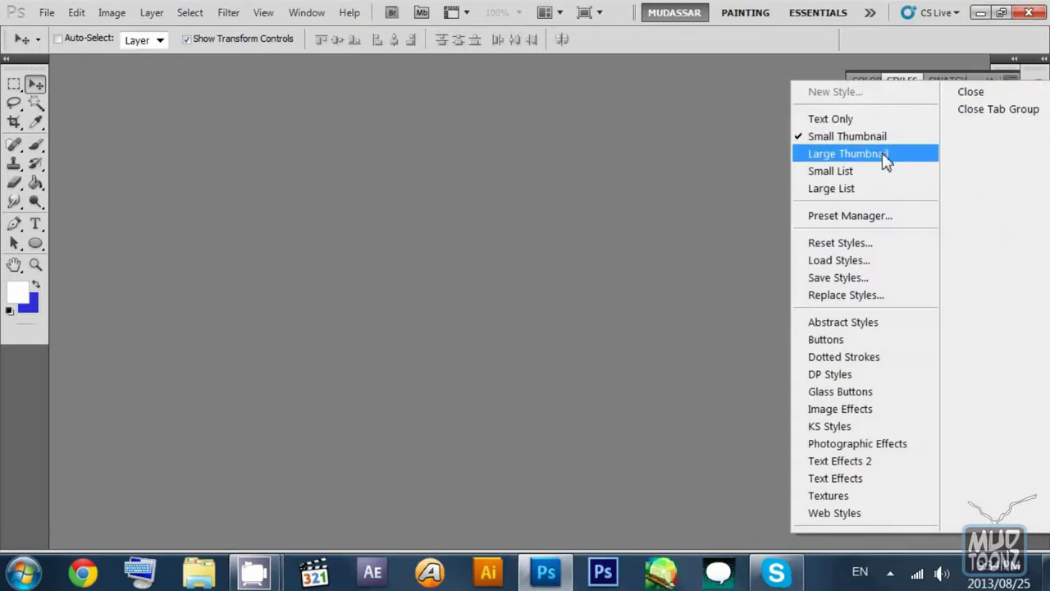
{"action": "left_click", "coordinate": [999, 96]}
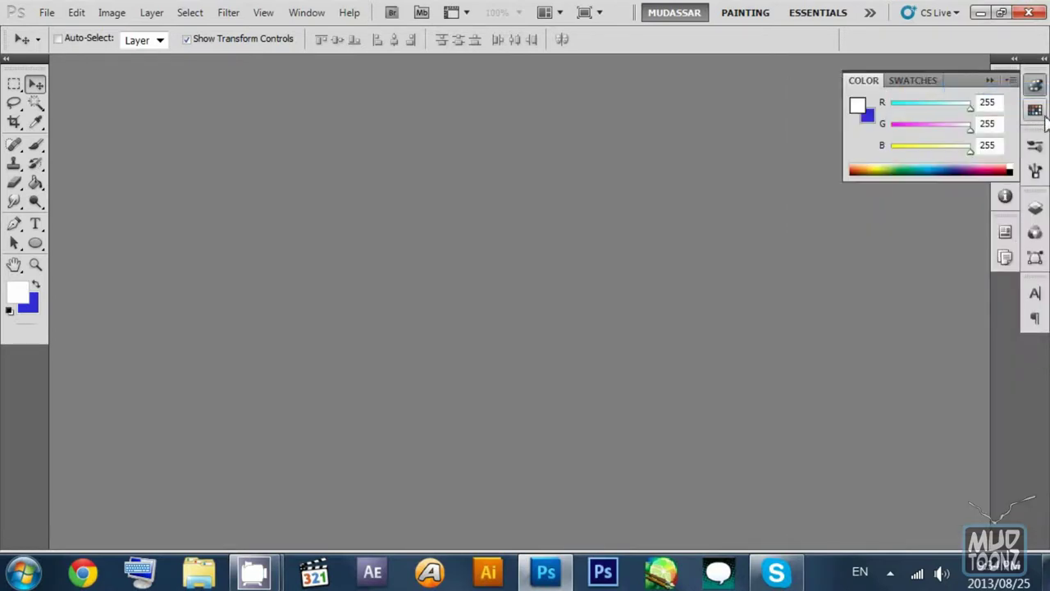
Step: Look at the Color and Swatches panels, then collapse them back to icons
{"action": "left_click", "coordinate": [1038, 94]}
{"action": "left_click", "coordinate": [1038, 92]}
{"action": "left_click", "coordinate": [1036, 110]}
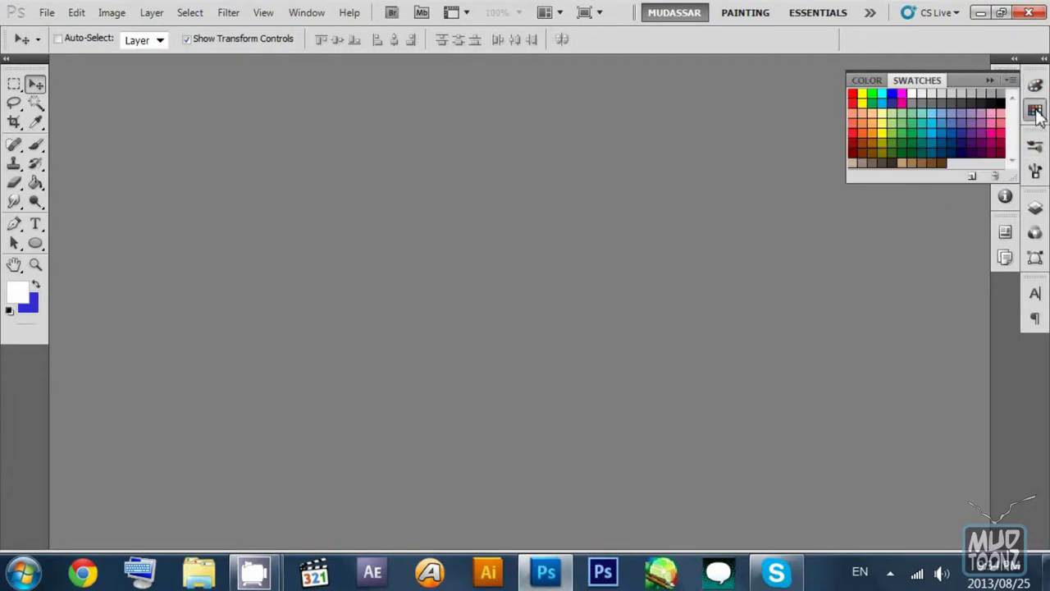
{"action": "left_click", "coordinate": [990, 80]}
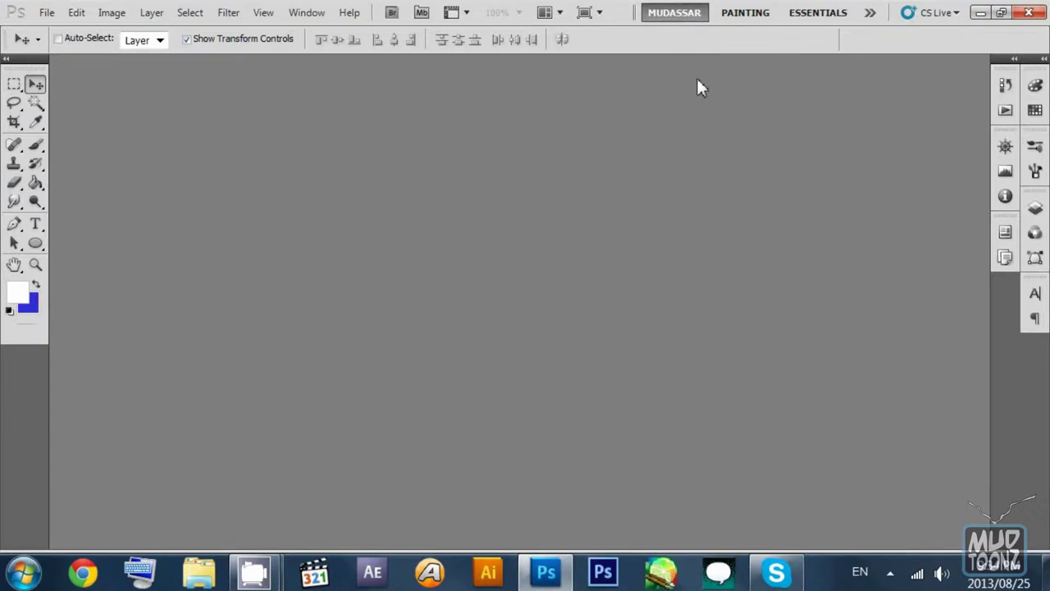
Step: Compare the personal custom workspace with the Painting and Essentials workspaces, finishing on the personal one
{"action": "right_click", "coordinate": [688, 21]}
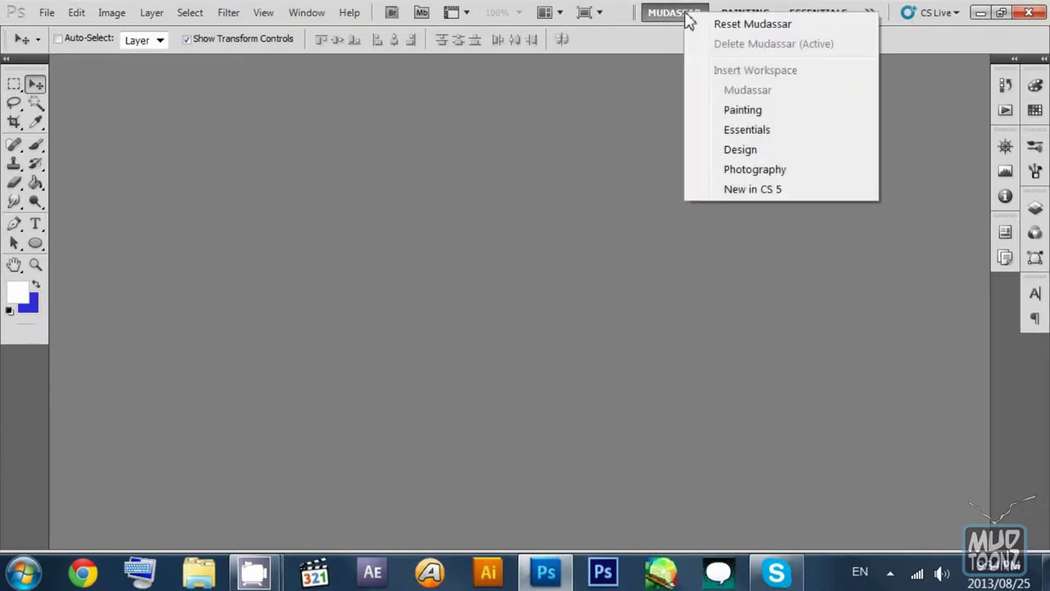
{"action": "left_click", "coordinate": [681, 19]}
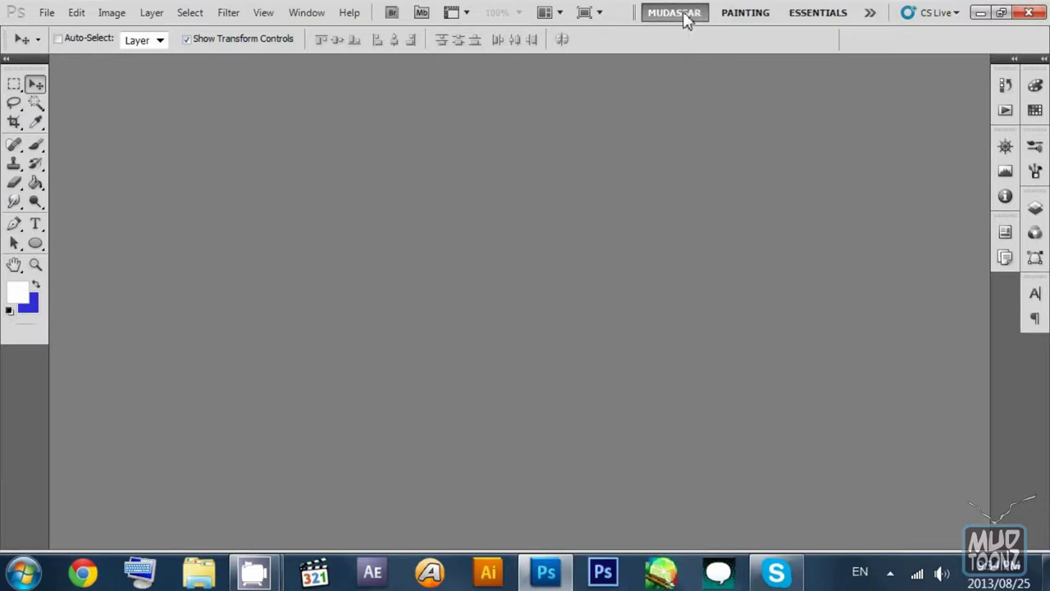
{"action": "left_click", "coordinate": [755, 16]}
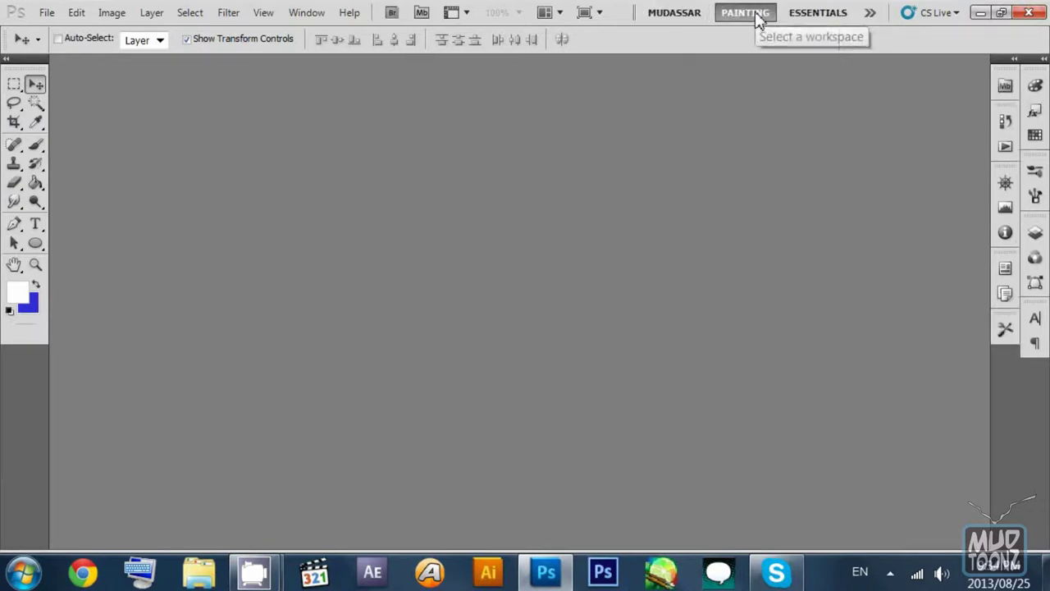
{"action": "left_click", "coordinate": [674, 18]}
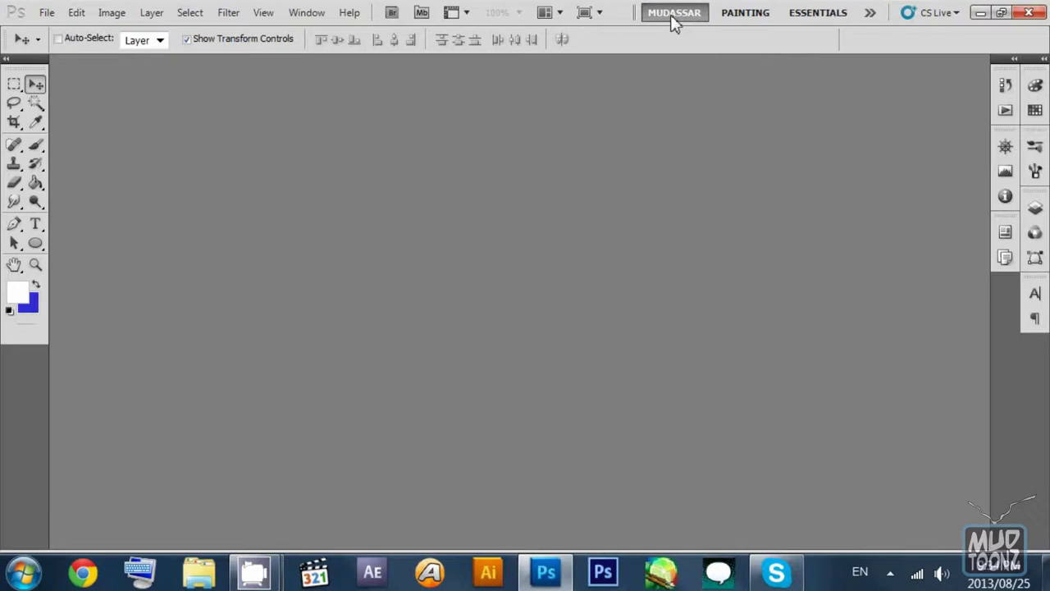
{"action": "left_click", "coordinate": [739, 20]}
{"action": "left_click", "coordinate": [688, 22]}
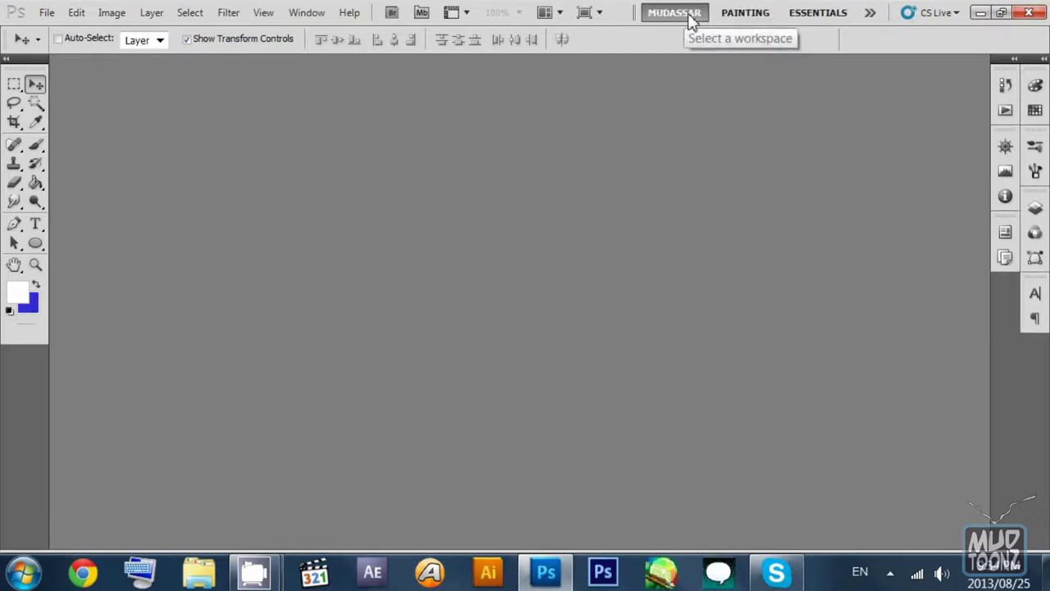
{"action": "left_click", "coordinate": [739, 19]}
{"action": "left_click", "coordinate": [821, 22]}
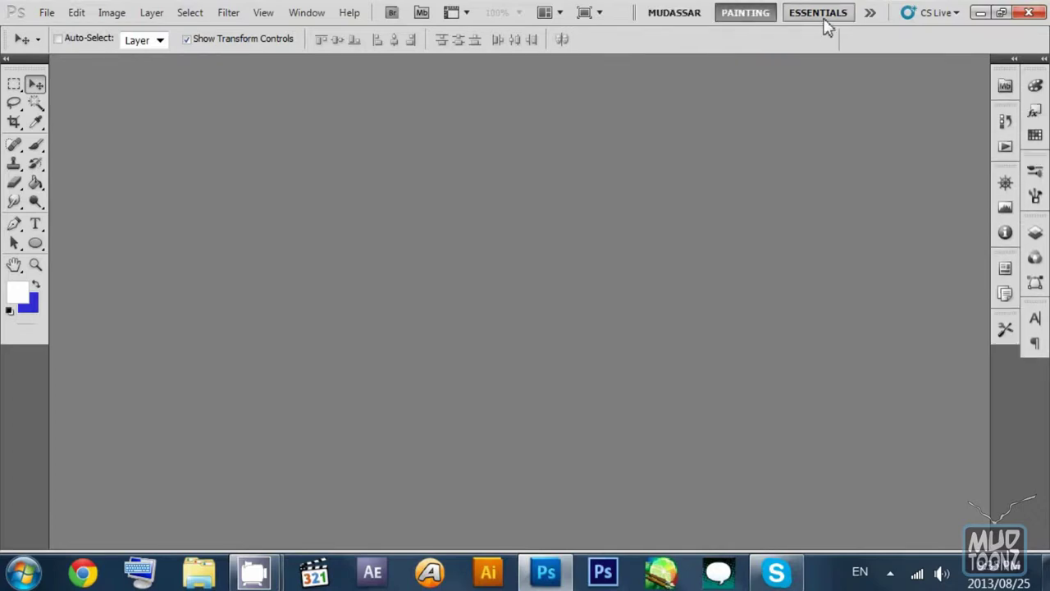
{"action": "left_click", "coordinate": [725, 19]}
{"action": "left_click", "coordinate": [687, 23]}
{"action": "left_click", "coordinate": [811, 18]}
{"action": "left_click", "coordinate": [733, 19]}
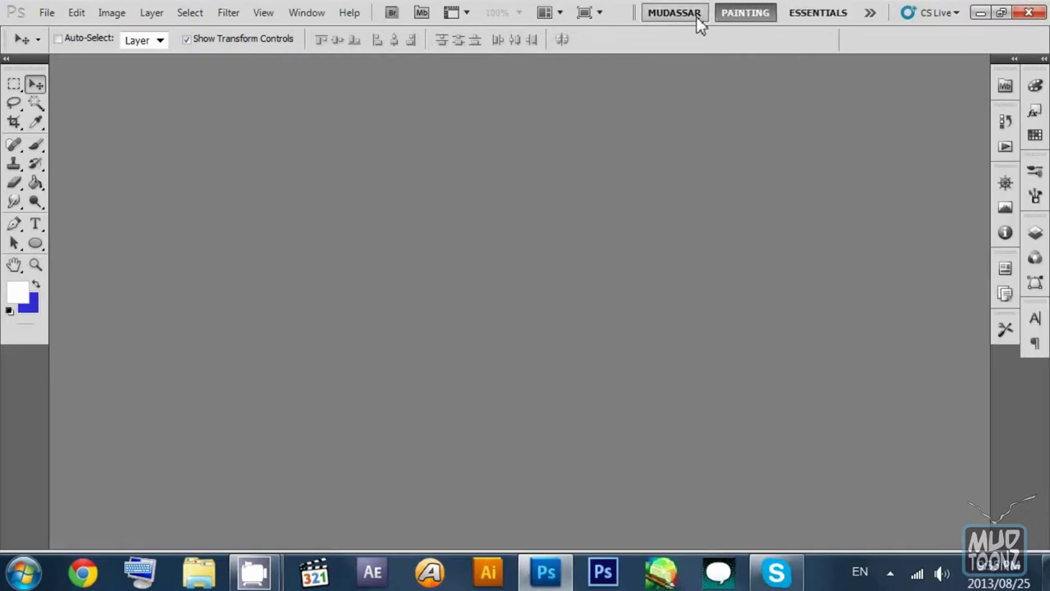
{"action": "left_click", "coordinate": [696, 18]}
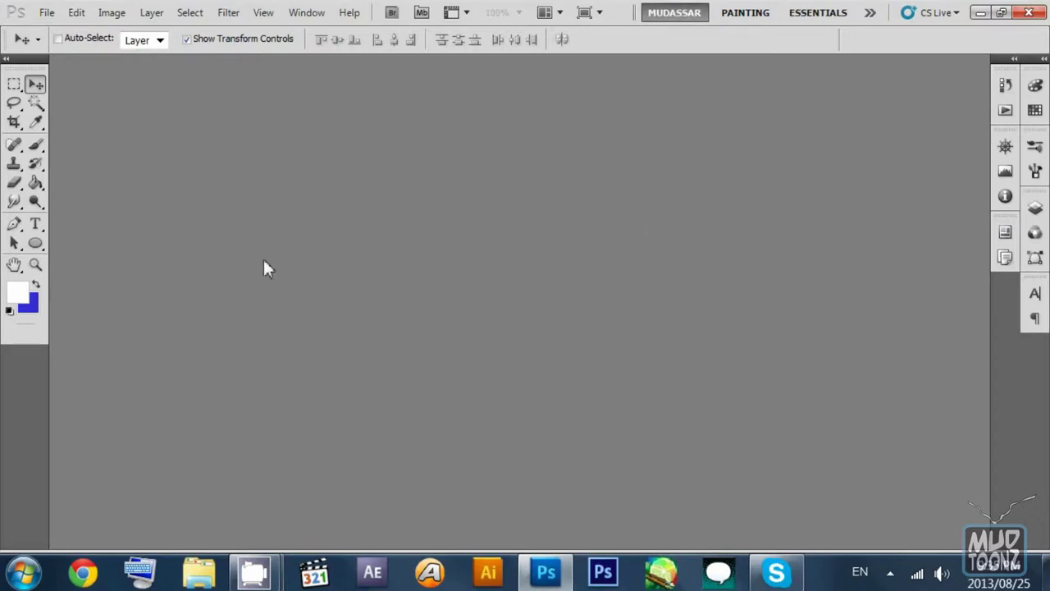
{"action": "left_click", "coordinate": [47, 13]}
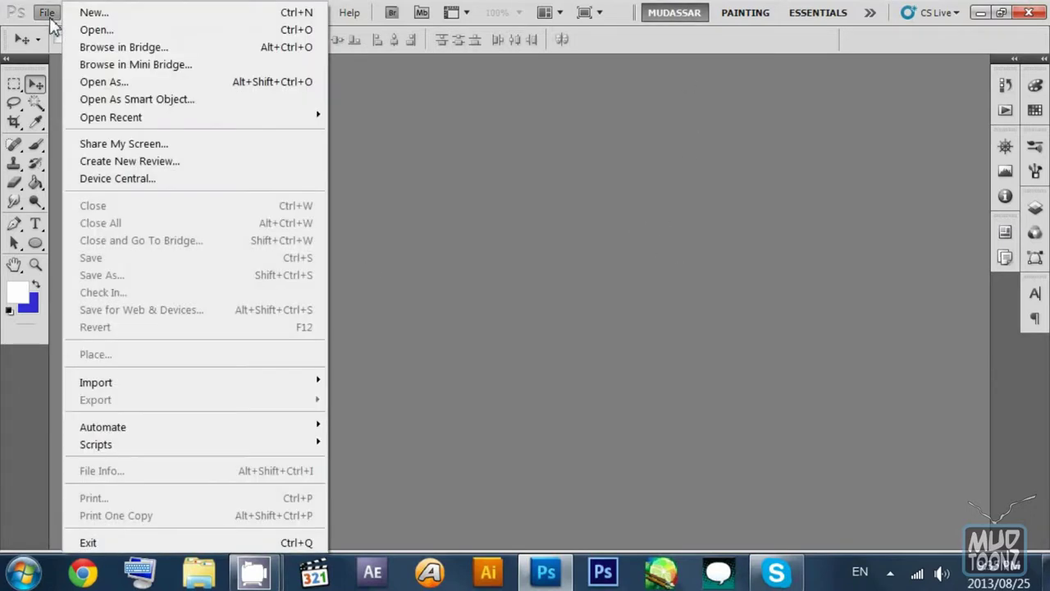
{"action": "left_click", "coordinate": [57, 18]}
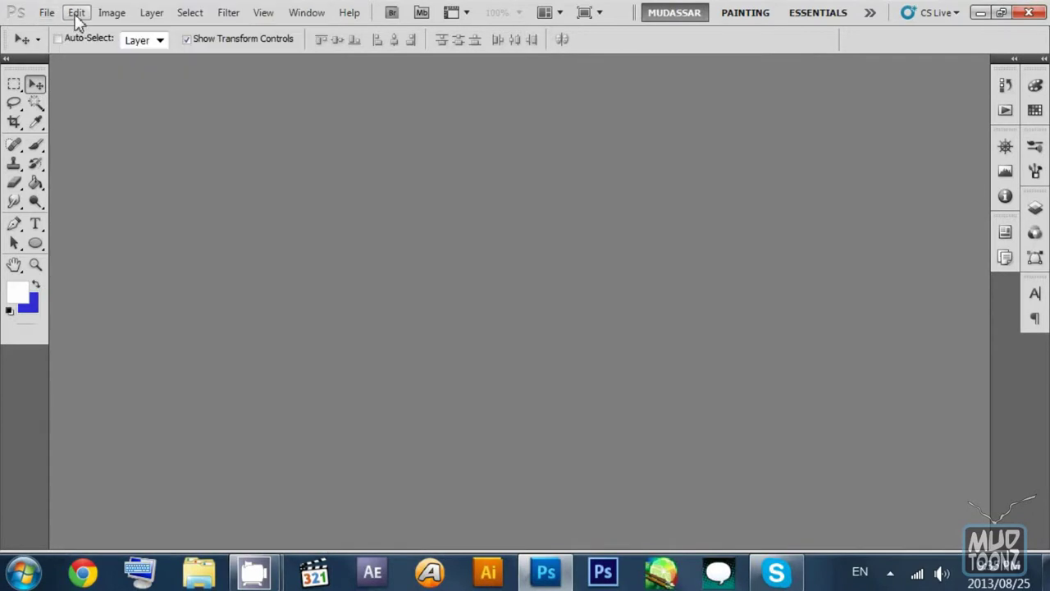
{"action": "left_click", "coordinate": [75, 14]}
{"action": "left_click", "coordinate": [74, 15]}
{"action": "left_click", "coordinate": [138, 15]}
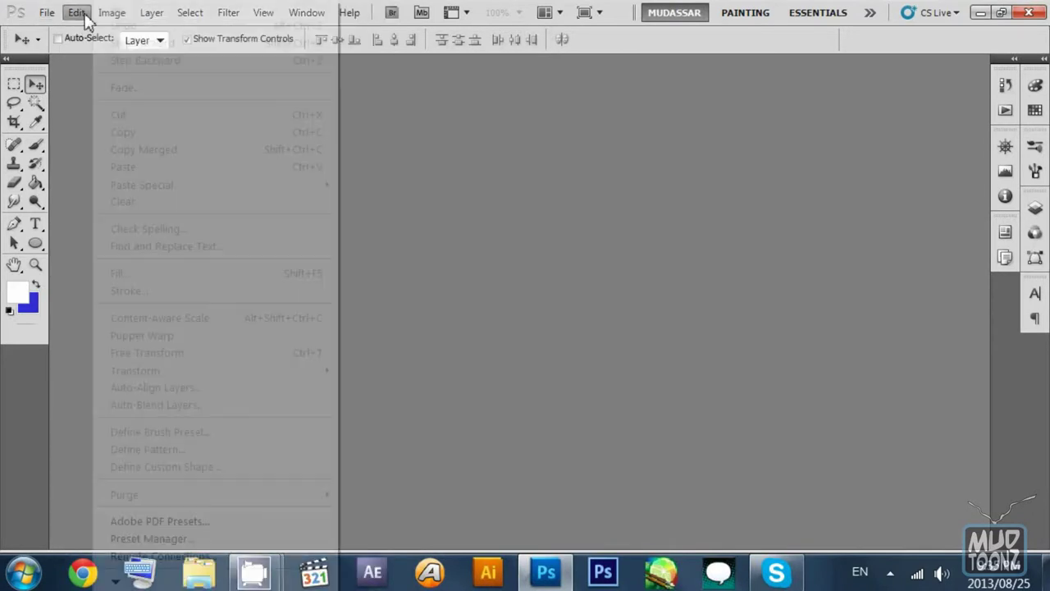
Step: Begin a new document and base it on the My Comic Page A3 300 Dpi preset after trying Default Photoshop Size
{"action": "left_click", "coordinate": [91, 13]}
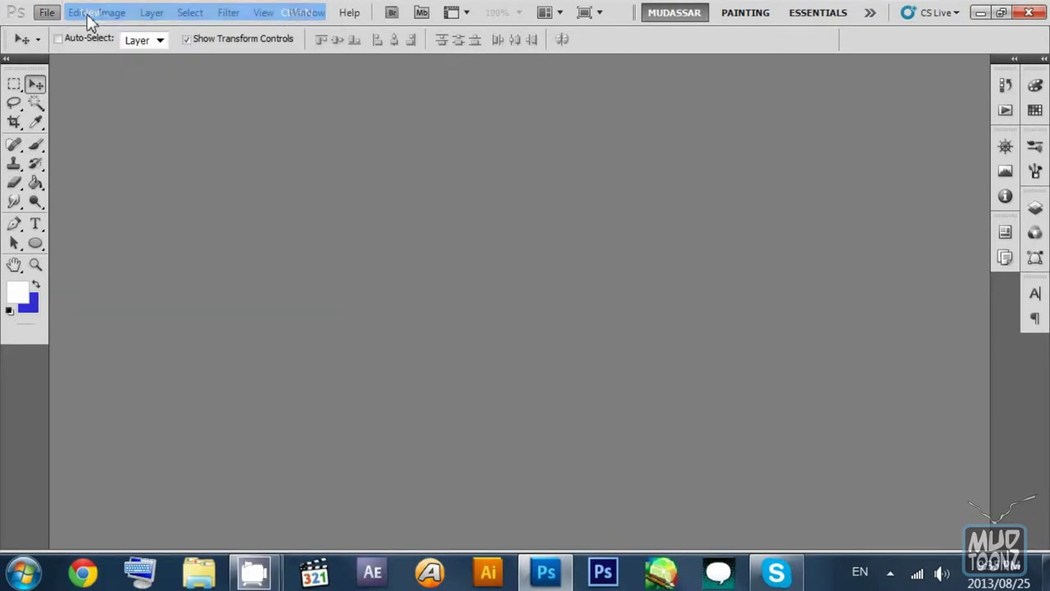
{"action": "left_click", "coordinate": [582, 197]}
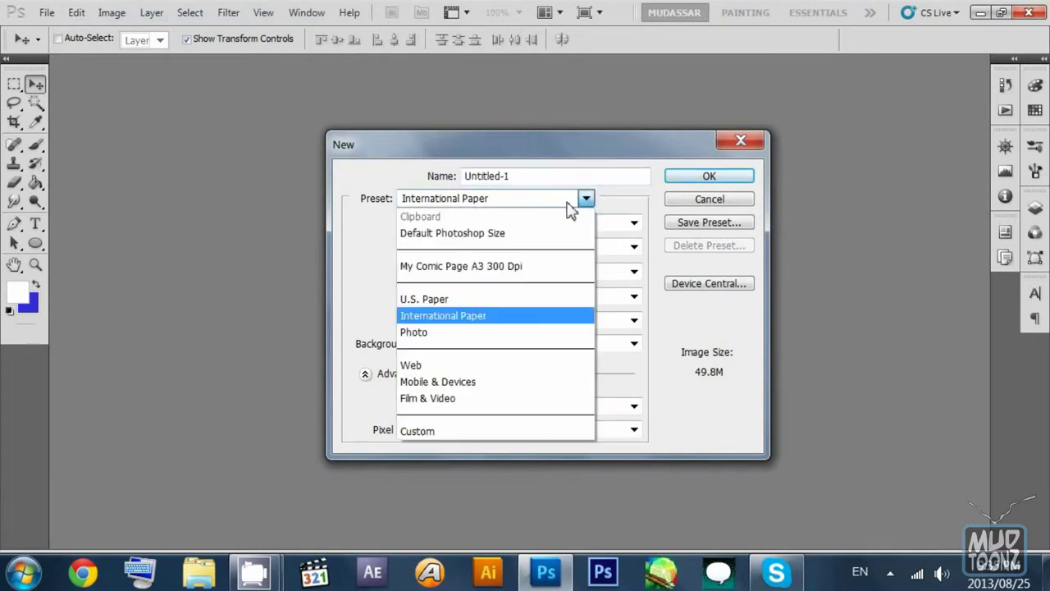
{"action": "left_click", "coordinate": [534, 233]}
{"action": "left_click", "coordinate": [528, 201]}
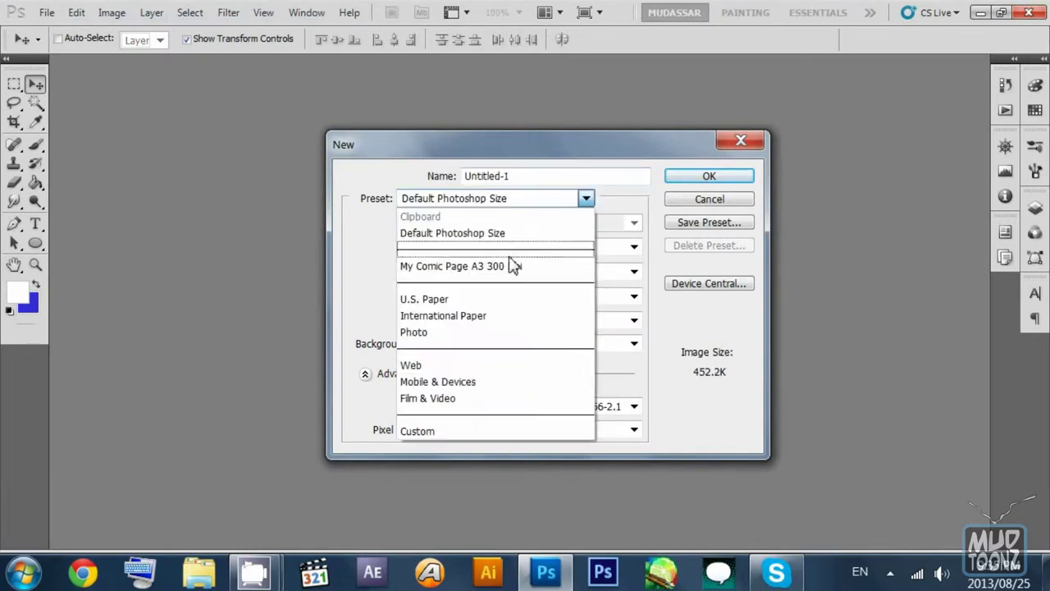
{"action": "left_click", "coordinate": [508, 266]}
{"action": "left_click", "coordinate": [580, 206]}
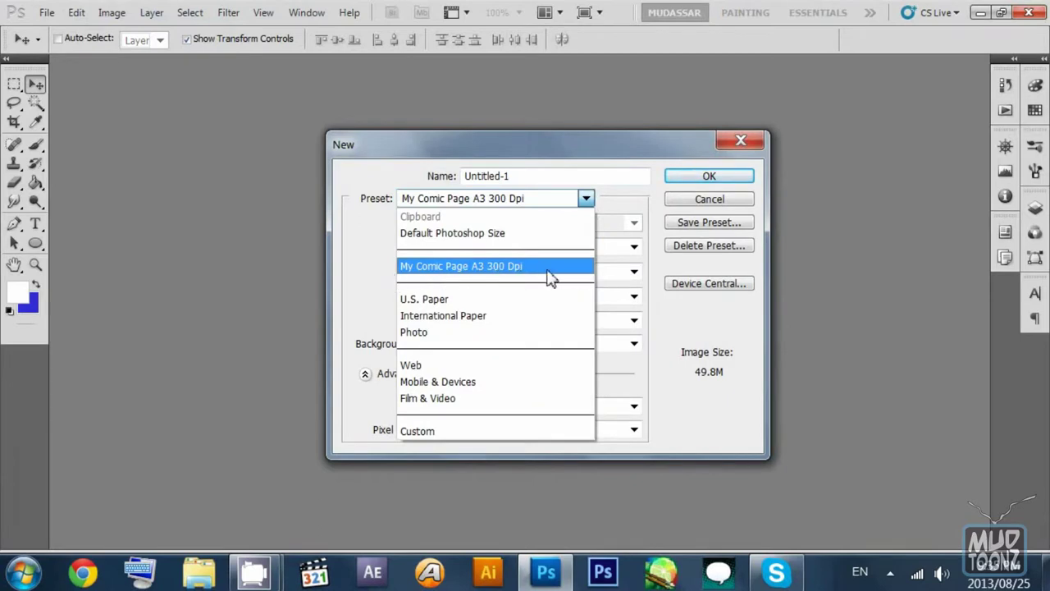
{"action": "left_click", "coordinate": [548, 272]}
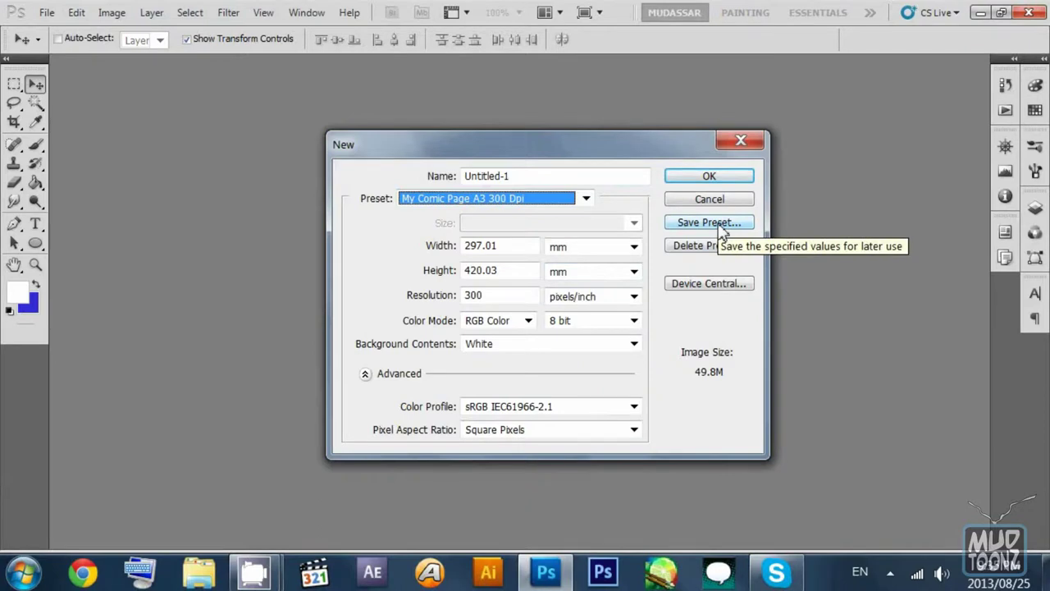
Step: Set both the width and height of the new document to 15 mm
{"action": "left_click", "coordinate": [492, 245]}
{"action": "key", "text": "Down"}
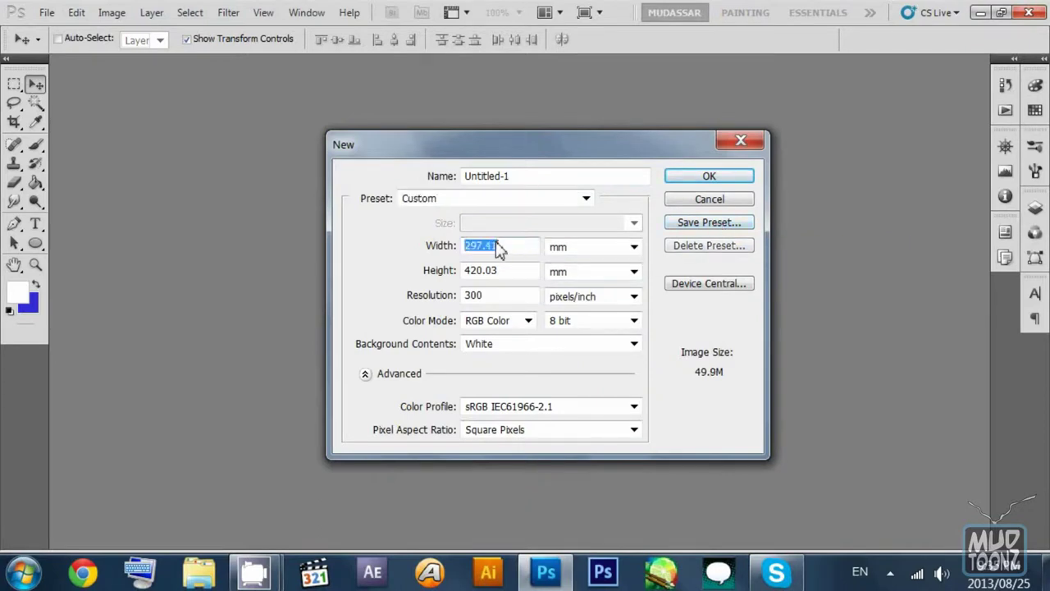
{"action": "key", "text": "Down"}
{"action": "left_click", "coordinate": [503, 271]}
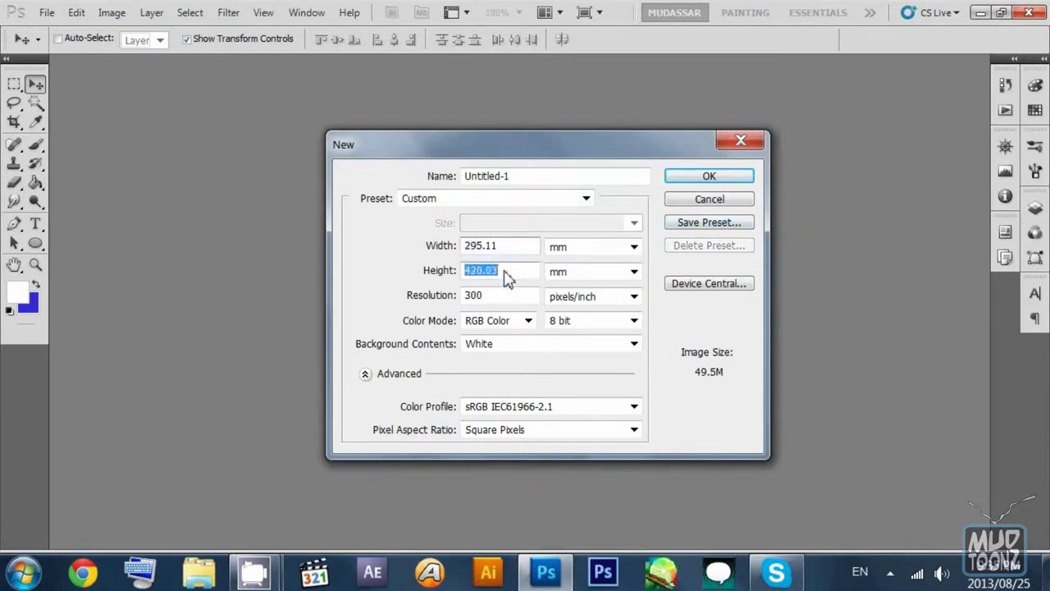
{"action": "type", "text": "15"}
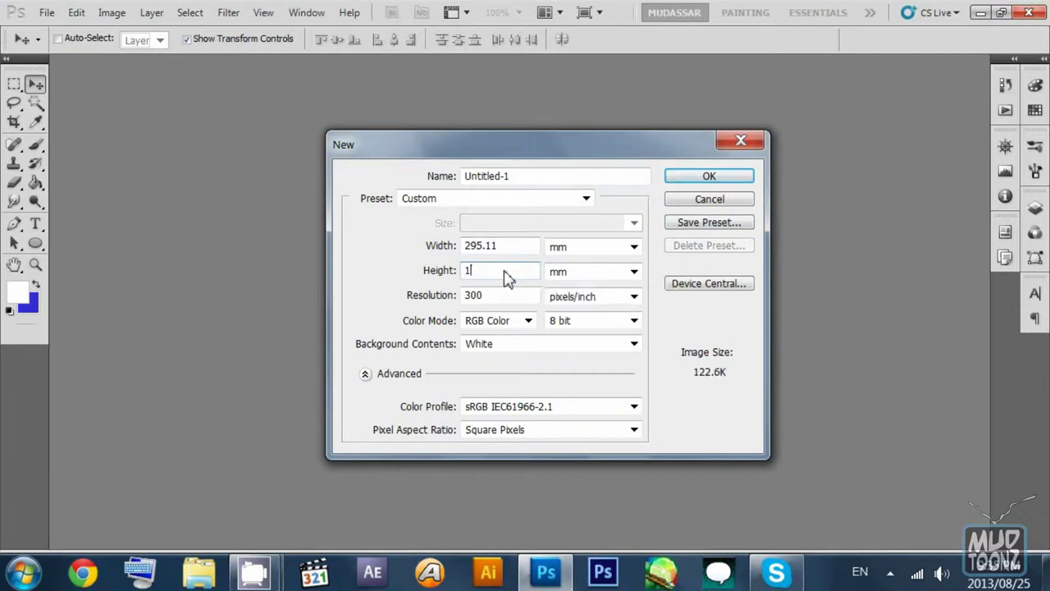
{"action": "left_click", "coordinate": [505, 256]}
{"action": "type", "text": "15"}
{"action": "left_click", "coordinate": [701, 227]}
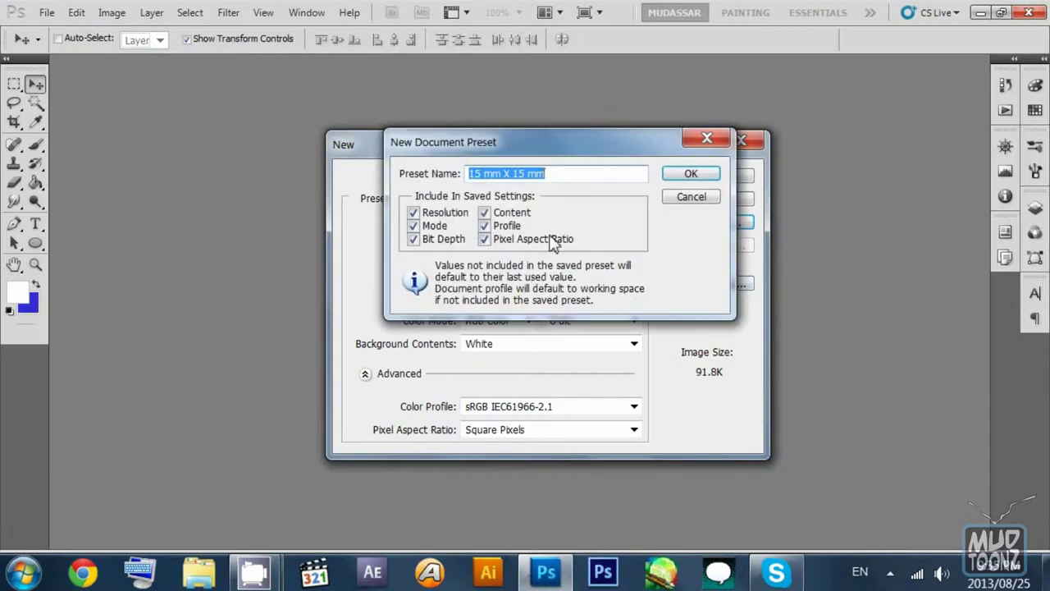
{"action": "left_click", "coordinate": [691, 199]}
Step: Set the new document's color mode to Grayscale, 8 bit, and its resolution to 150 pixels/inch
{"action": "left_click", "coordinate": [508, 321]}
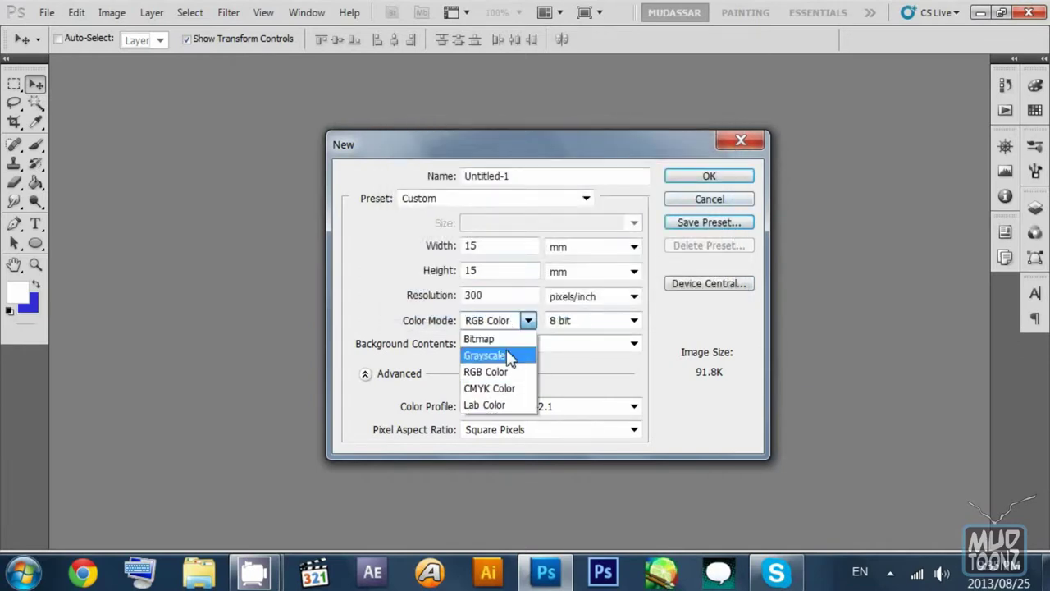
{"action": "left_click", "coordinate": [508, 355]}
{"action": "left_click", "coordinate": [621, 321]}
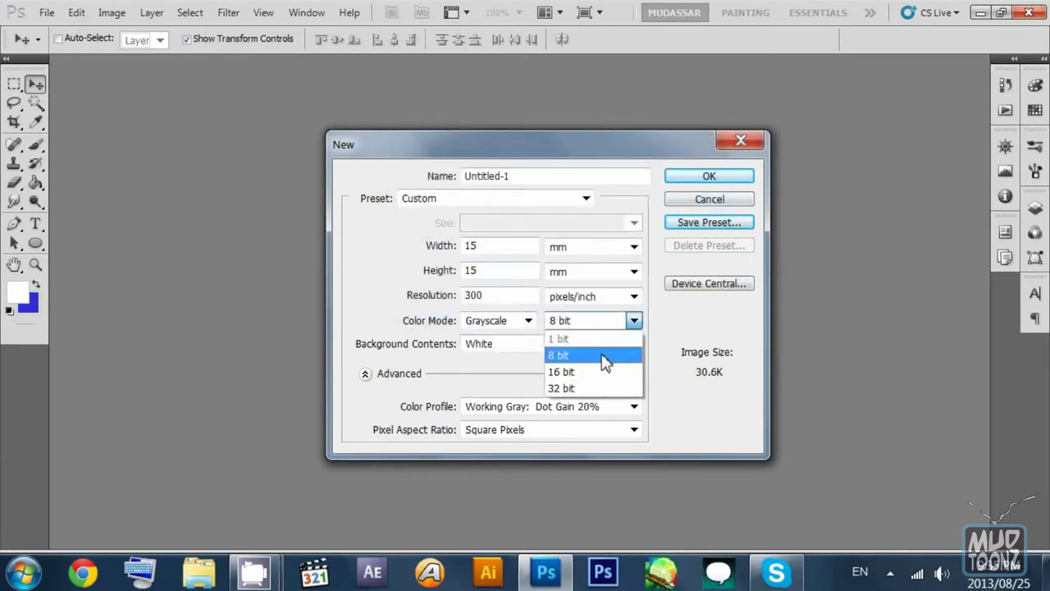
{"action": "left_click", "coordinate": [605, 355]}
{"action": "left_click", "coordinate": [537, 302]}
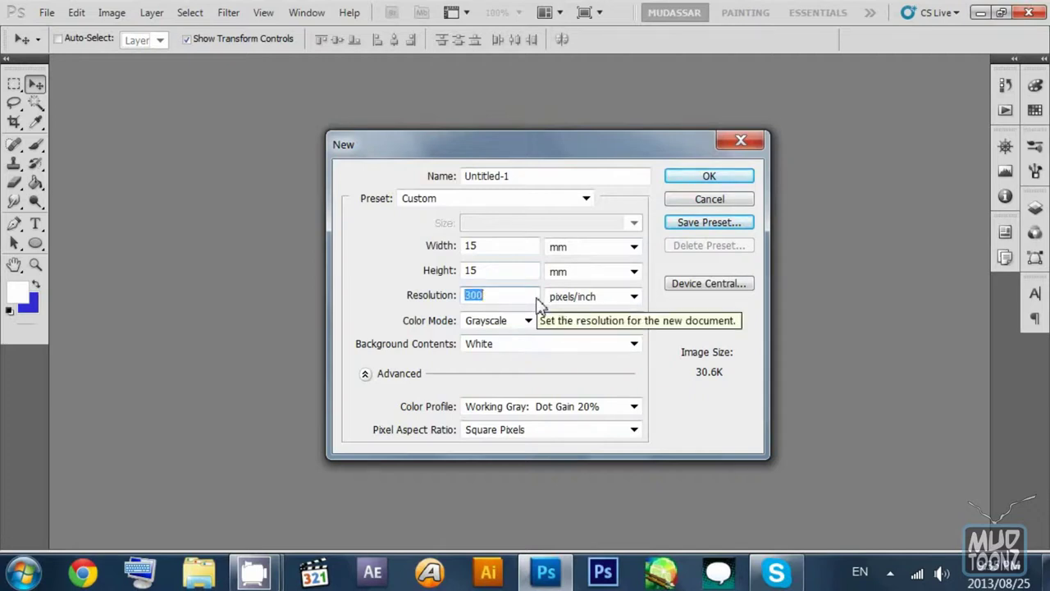
{"action": "type", "text": "150"}
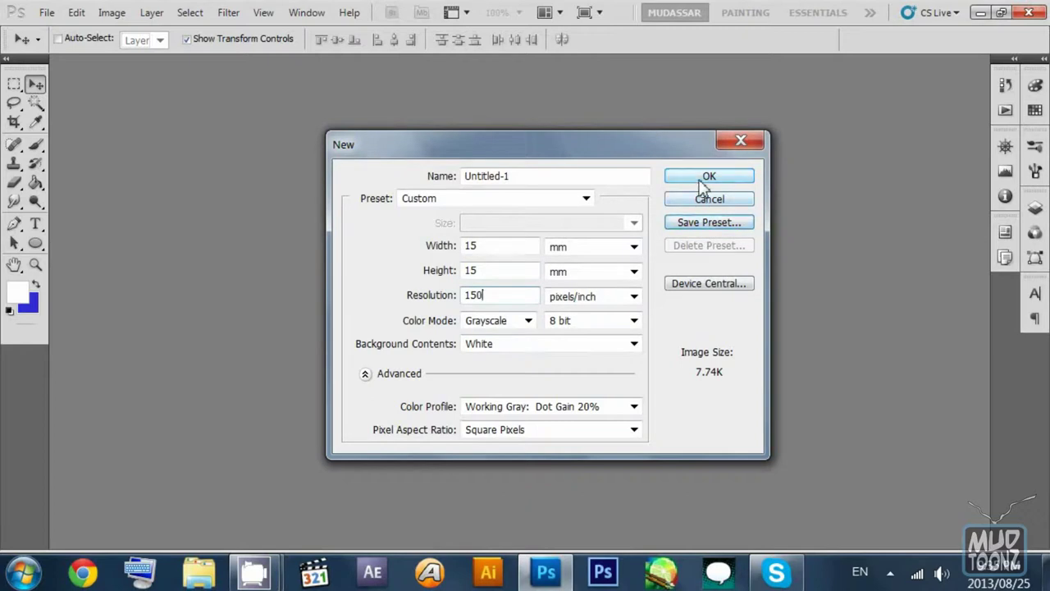
Step: Save the document settings as a preset named "15 mm X 15 mm 150p" and open the list of presets
{"action": "left_click", "coordinate": [714, 226]}
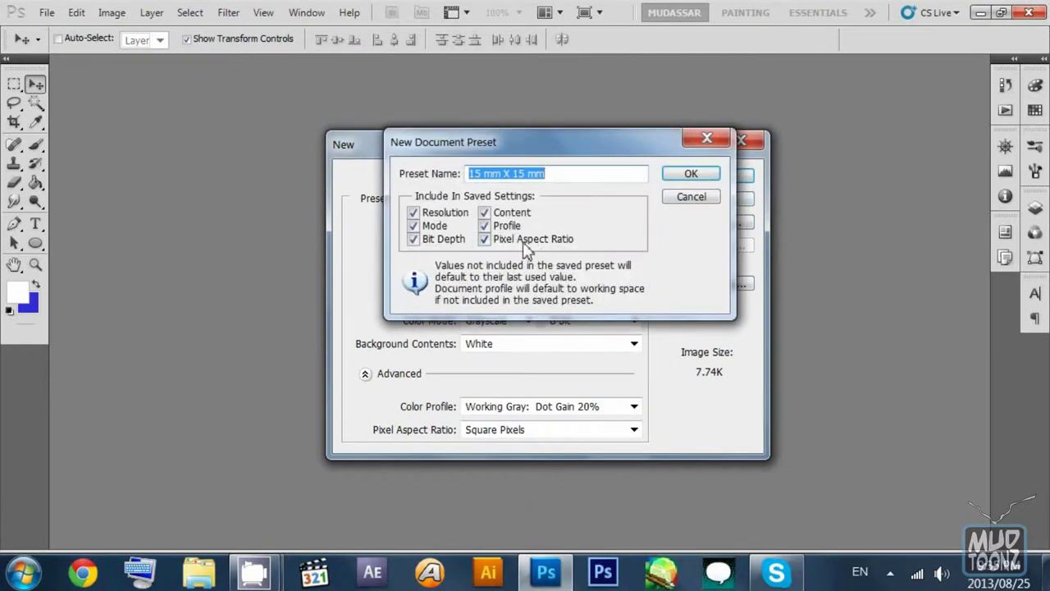
{"action": "left_click", "coordinate": [551, 175]}
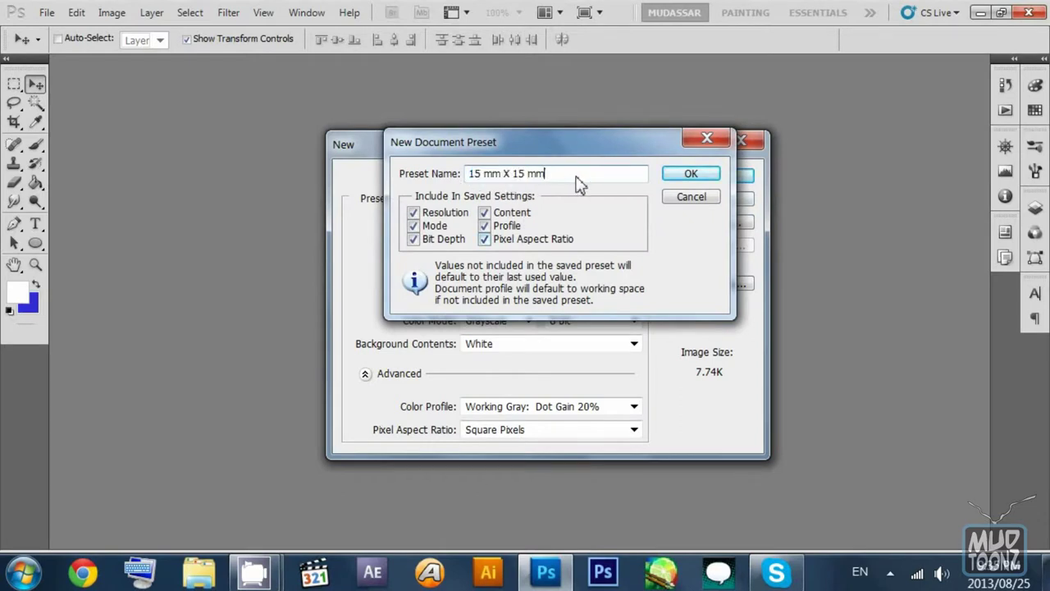
{"action": "type", "text": "150p"}
{"action": "left_click_drag", "start_coordinate": [581, 148], "coordinate": [677, 28]}
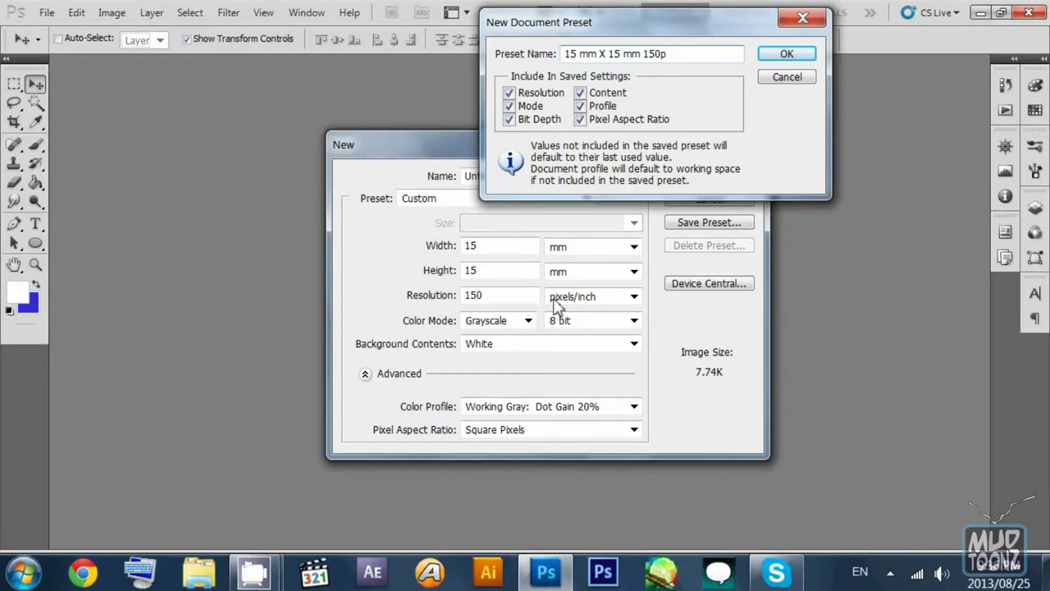
{"action": "left_click", "coordinate": [787, 54]}
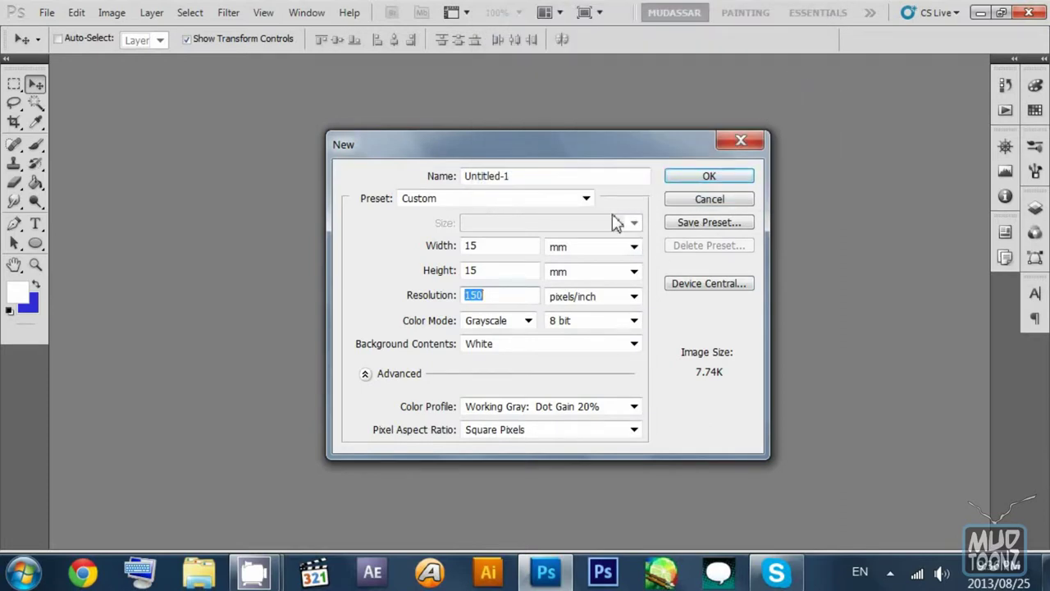
{"action": "left_click", "coordinate": [586, 199]}
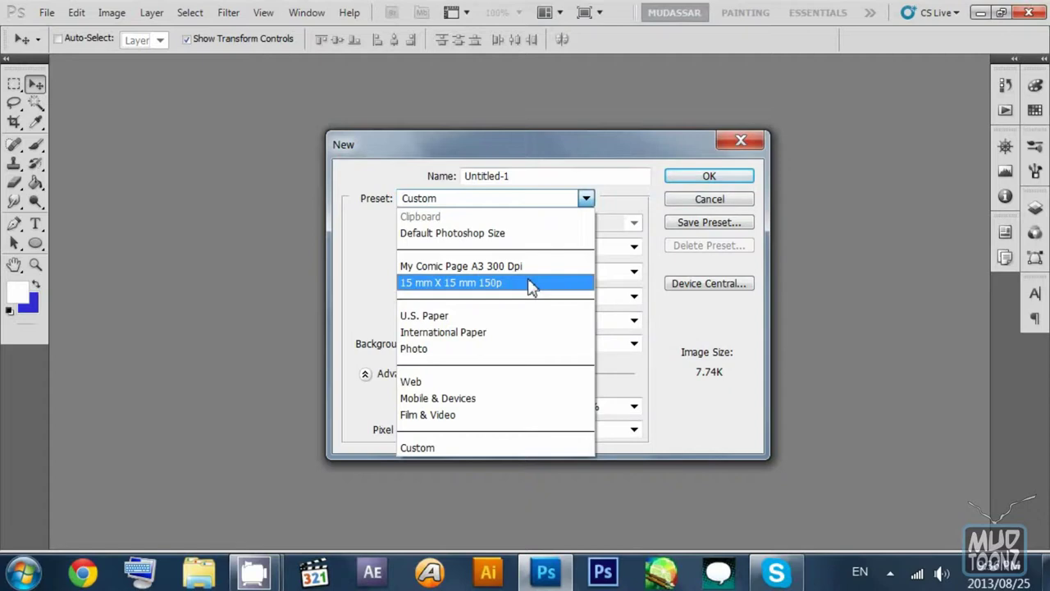
Step: Switch between the 15 mm X 15 mm 150p and My Comic Page A3 300 Dpi presets, ending on 15 mm X 15 mm 150p
{"action": "left_click", "coordinate": [529, 285]}
{"action": "left_click", "coordinate": [505, 202]}
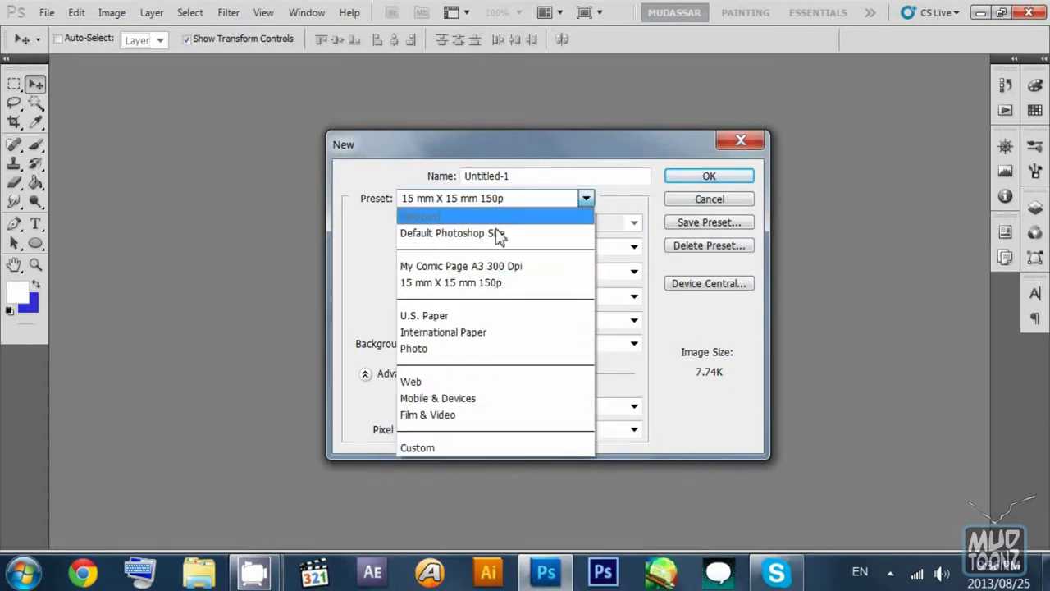
{"action": "left_click", "coordinate": [489, 266]}
{"action": "left_click", "coordinate": [534, 199]}
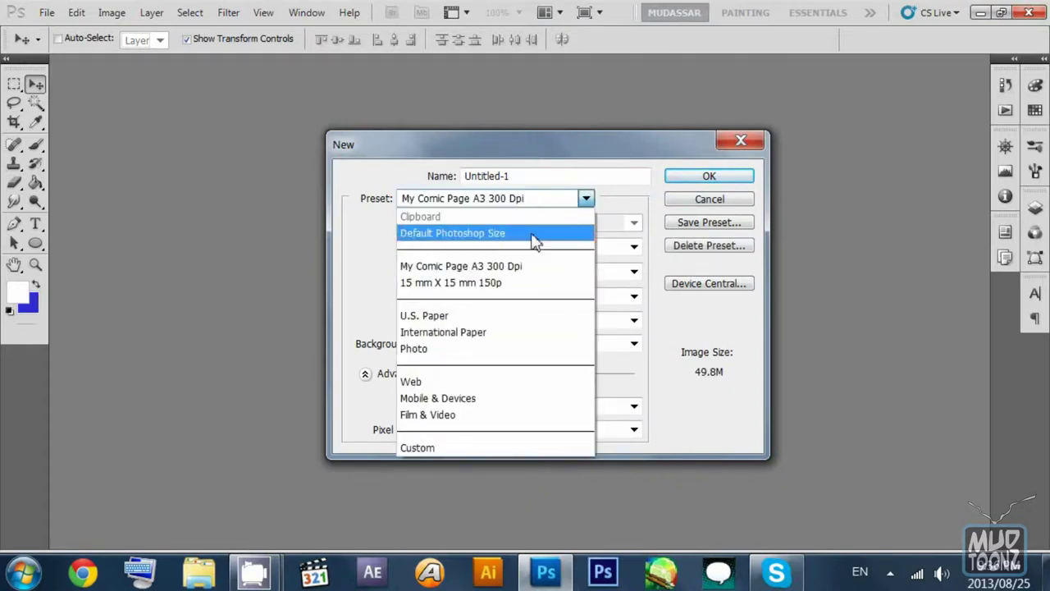
{"action": "left_click", "coordinate": [509, 284]}
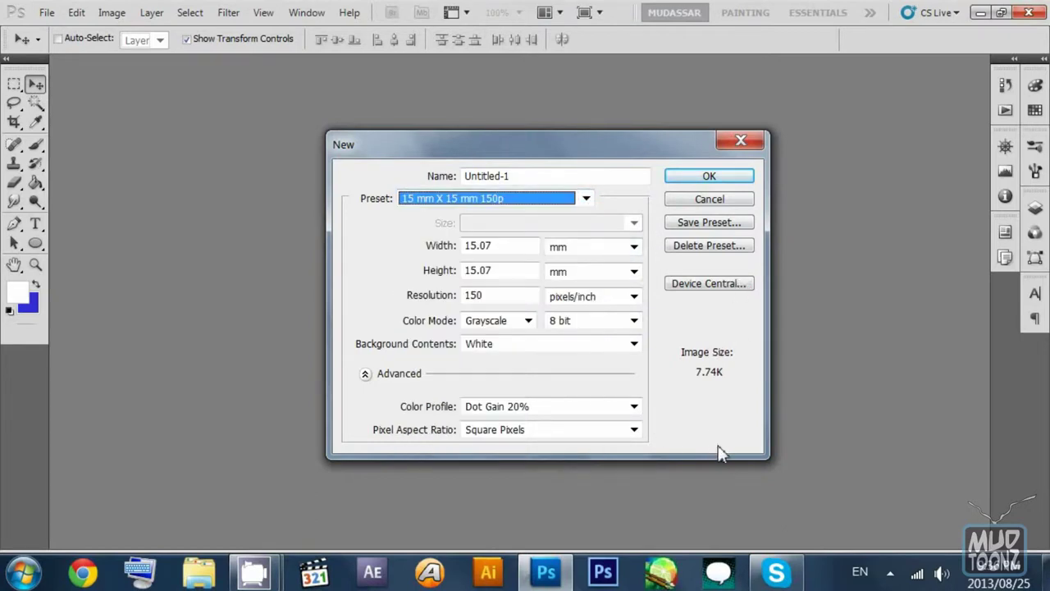
Step: Review the available pixel aspect ratio and color profile options for the new document without changing them
{"action": "left_click", "coordinate": [617, 433]}
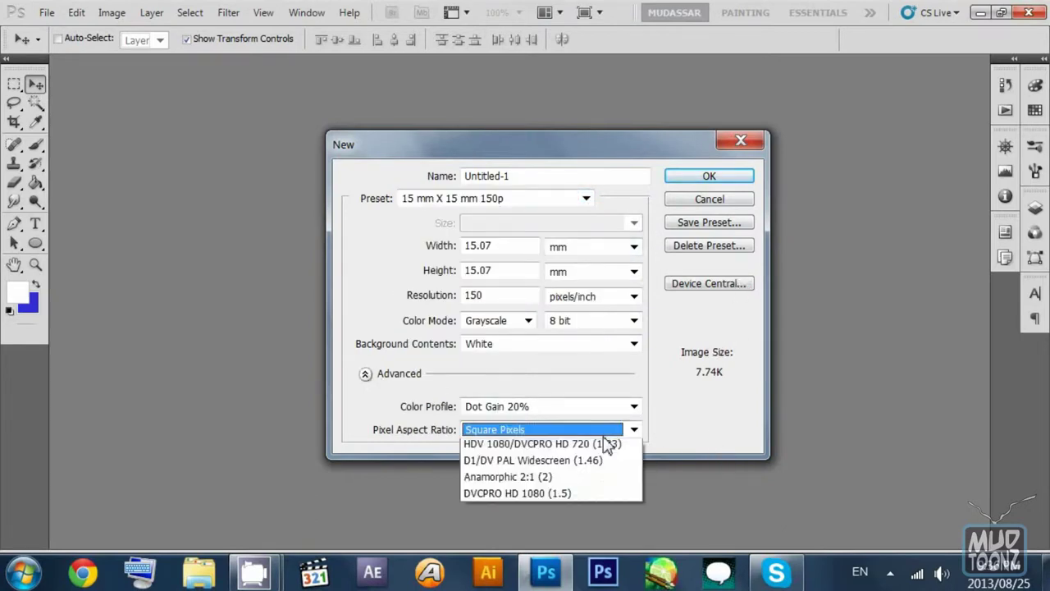
{"action": "left_click", "coordinate": [604, 437]}
{"action": "left_click", "coordinate": [558, 414]}
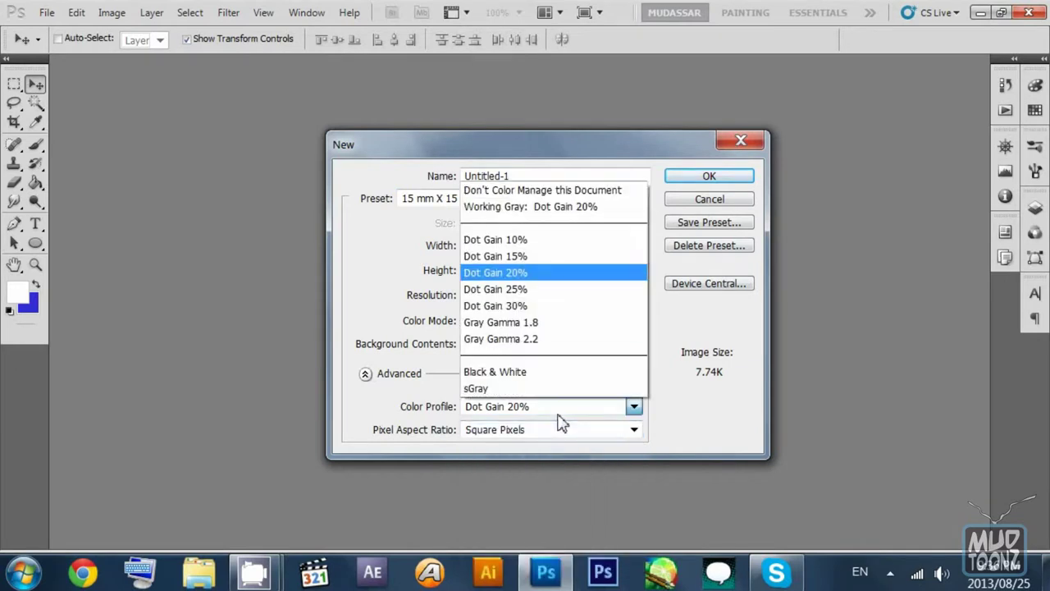
{"action": "left_click", "coordinate": [558, 415]}
{"action": "left_click", "coordinate": [629, 415]}
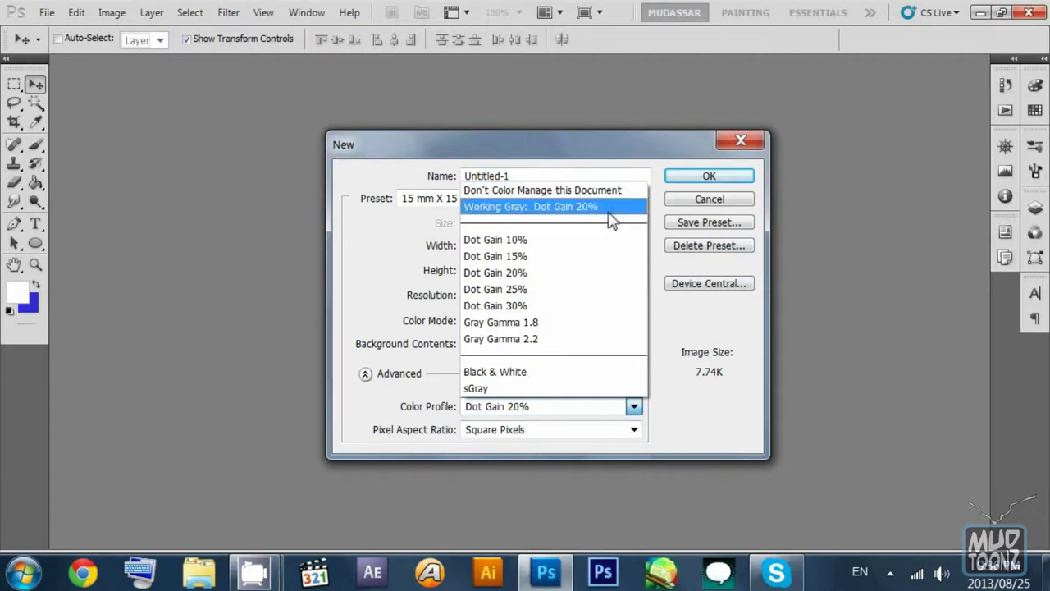
{"action": "left_click", "coordinate": [655, 427]}
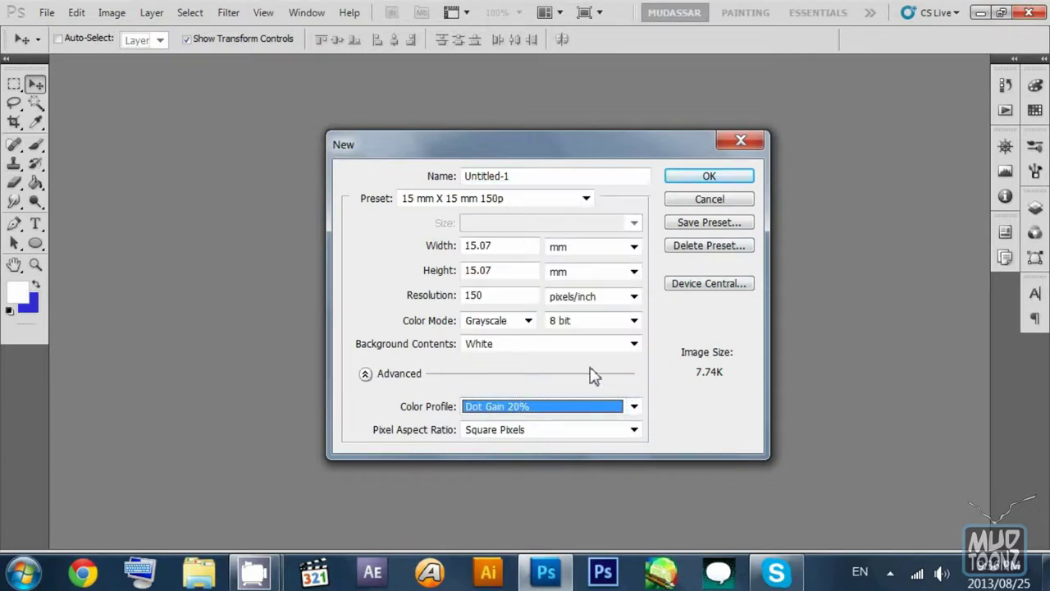
Step: Set the color mode to RGB Color and base the document on the International Paper preset at size A3, after trying A4
{"action": "left_click", "coordinate": [528, 320]}
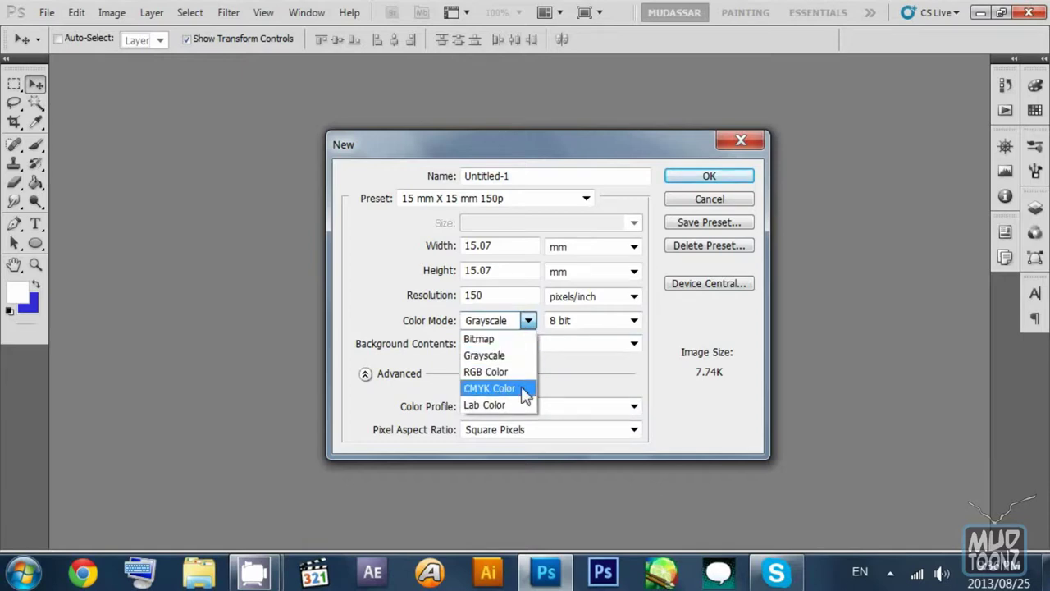
{"action": "left_click", "coordinate": [486, 372]}
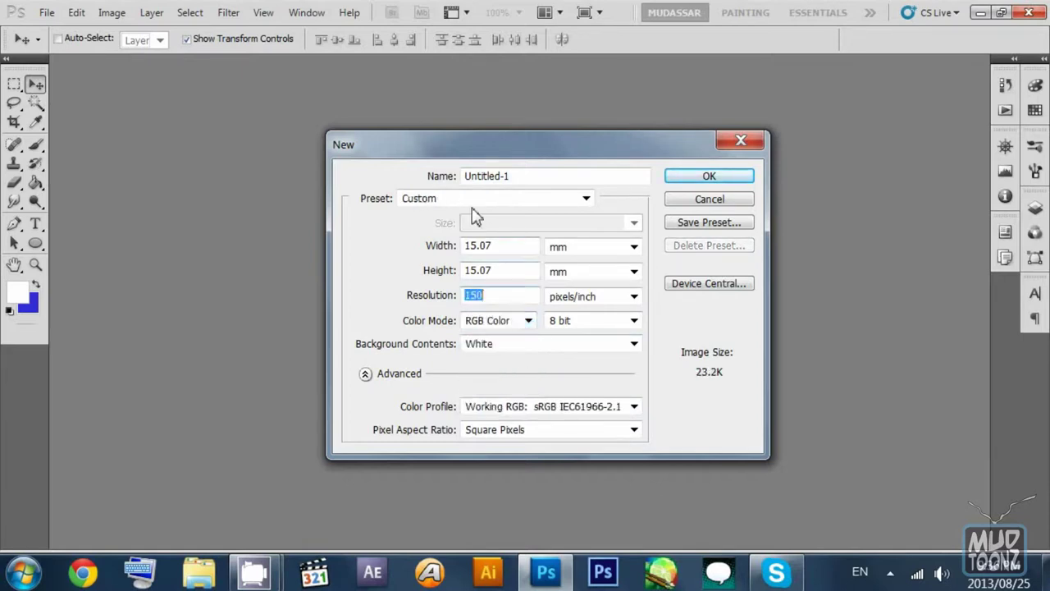
{"action": "left_click", "coordinate": [479, 199]}
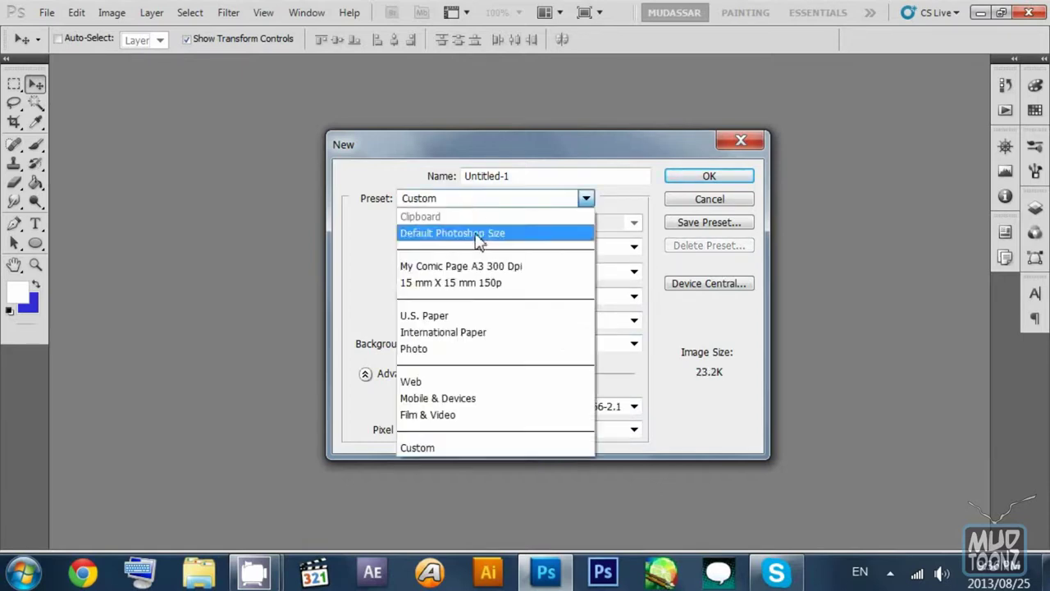
{"action": "left_click", "coordinate": [482, 333]}
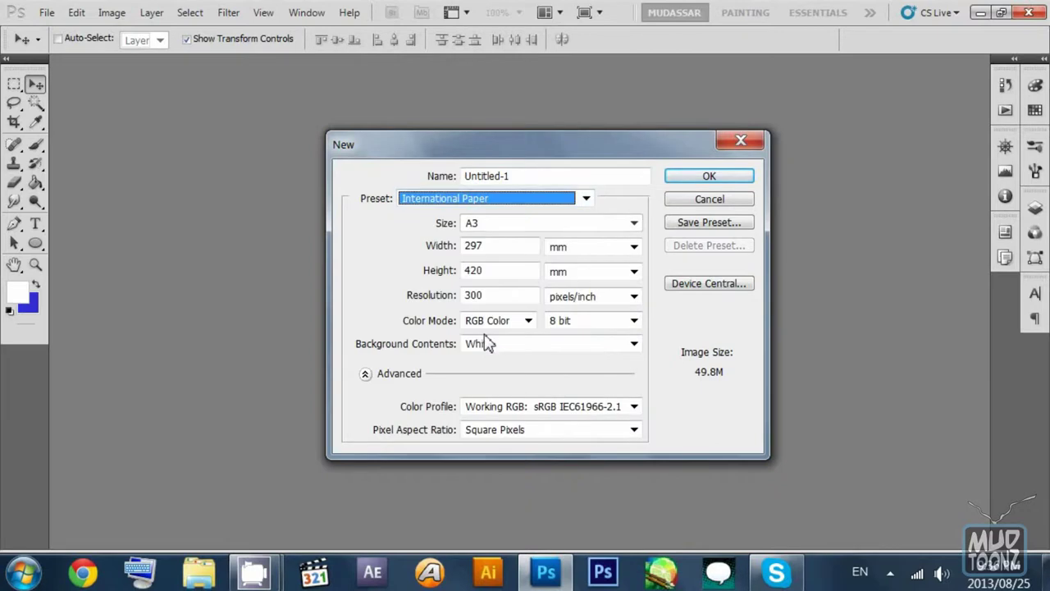
{"action": "left_click", "coordinate": [502, 228]}
{"action": "left_click", "coordinate": [508, 241]}
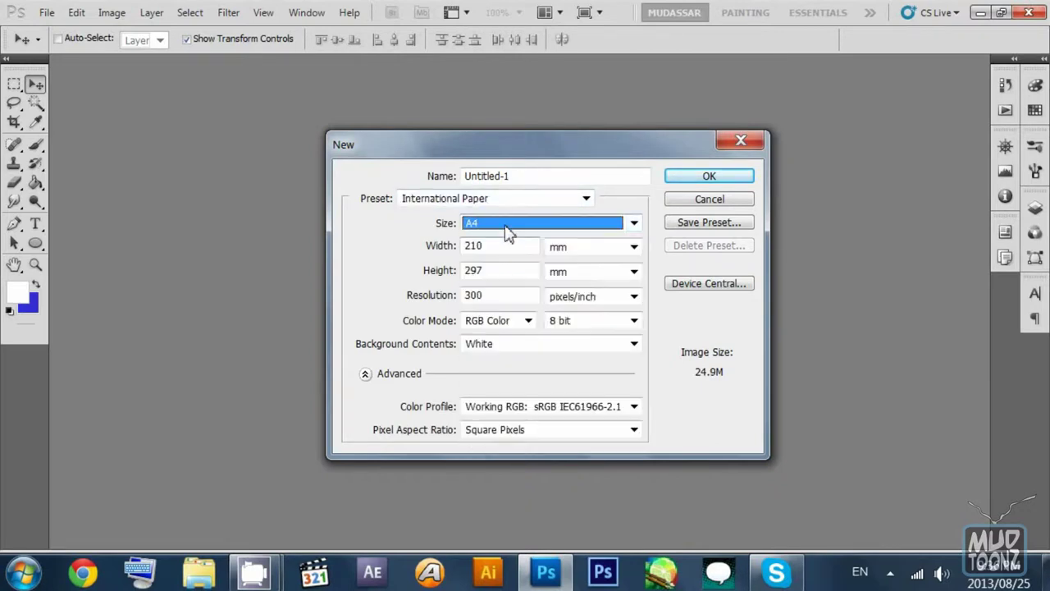
{"action": "left_click", "coordinate": [504, 223]}
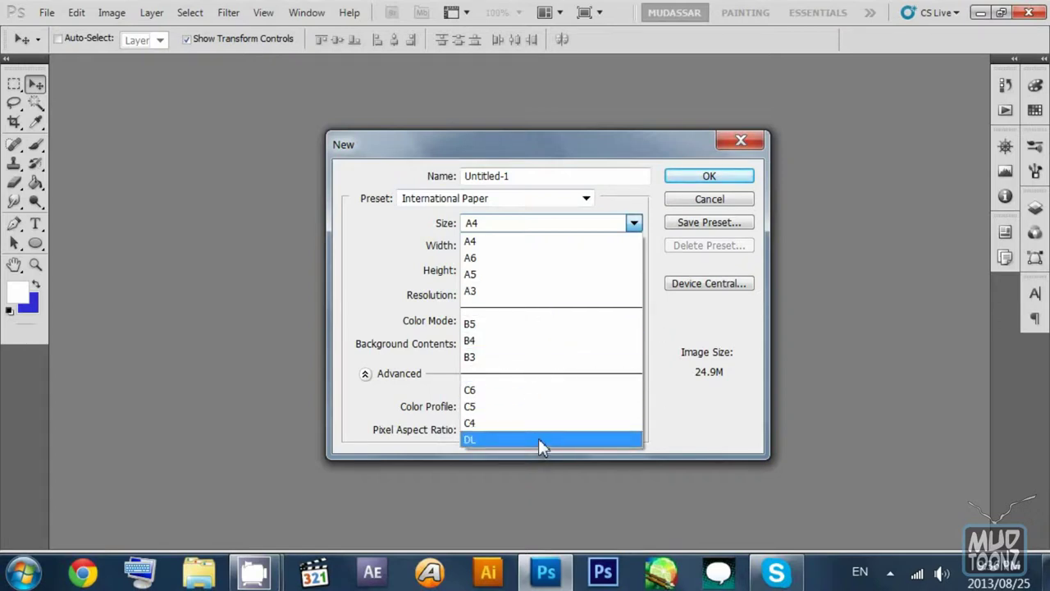
{"action": "left_click", "coordinate": [567, 290]}
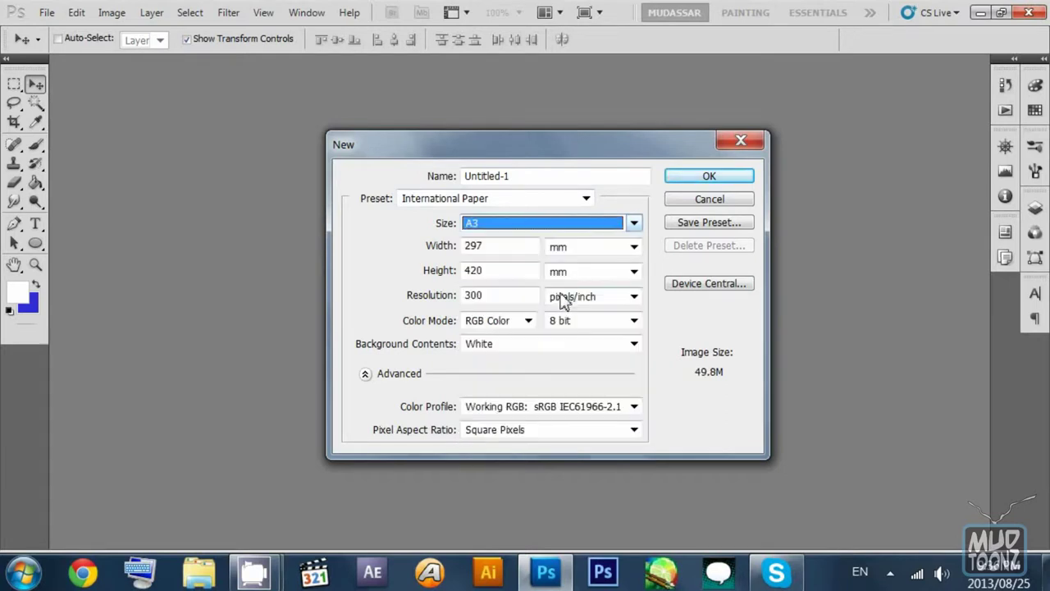
Step: Check the bit depth, resolution unit and background options, keep 8 bit, pixels/inch and White, and create the document
{"action": "left_click", "coordinate": [595, 321]}
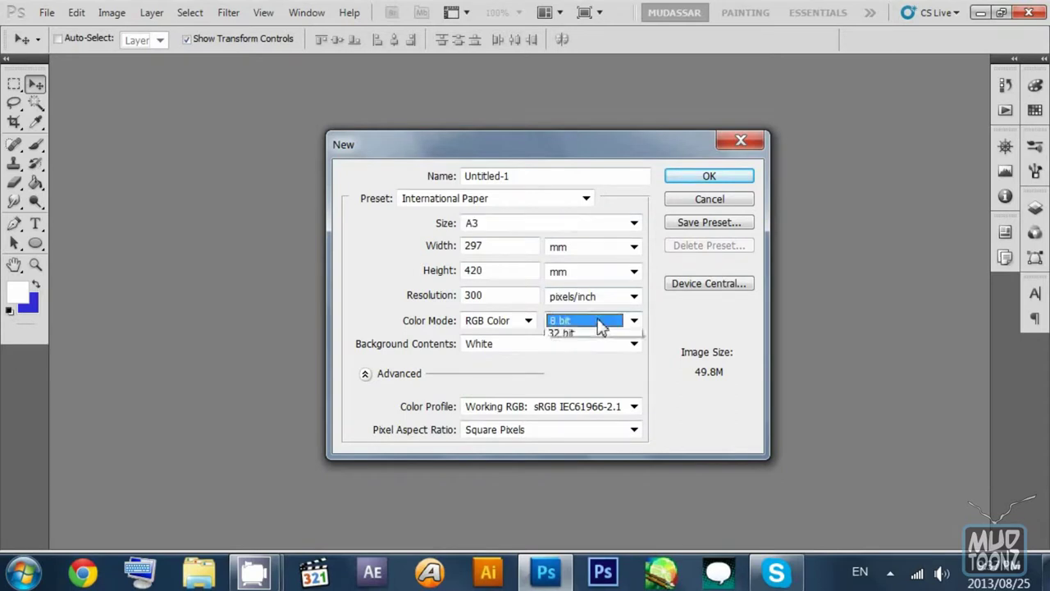
{"action": "left_click", "coordinate": [612, 357]}
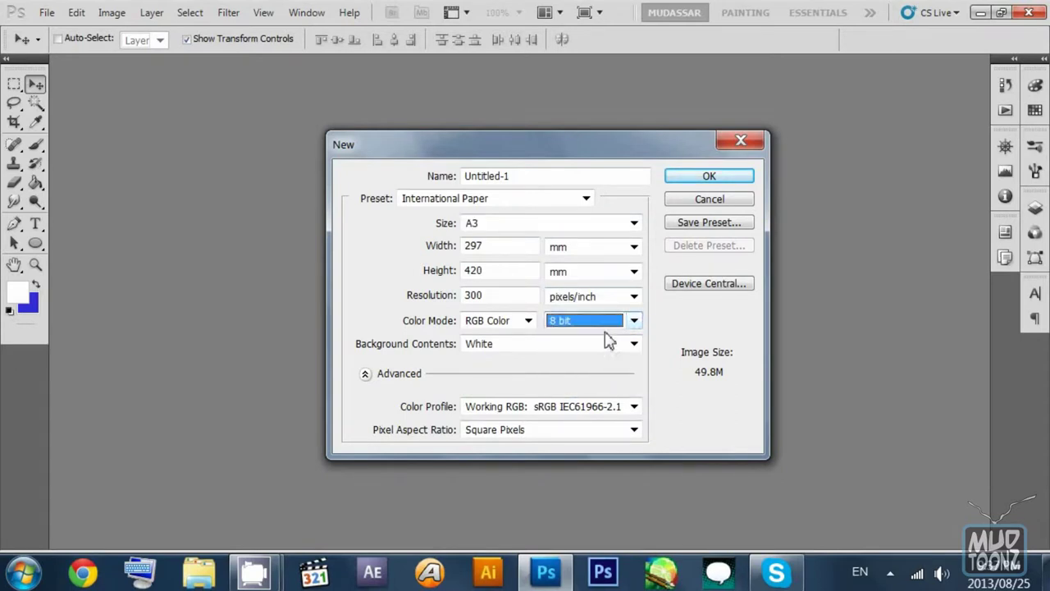
{"action": "left_click", "coordinate": [633, 298]}
{"action": "left_click", "coordinate": [633, 308]}
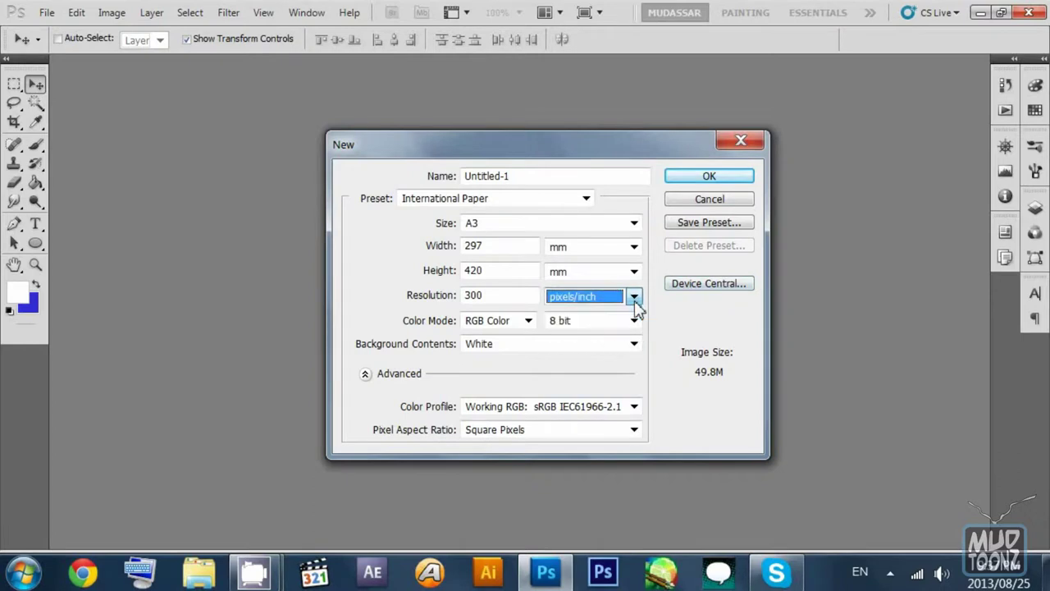
{"action": "left_click", "coordinate": [525, 347]}
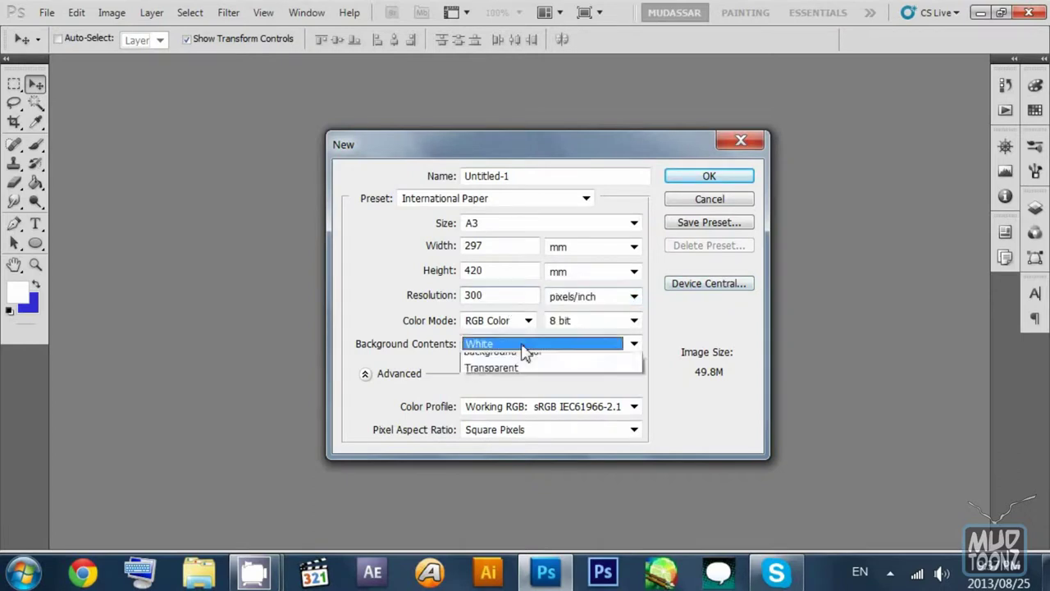
{"action": "left_click", "coordinate": [519, 363]}
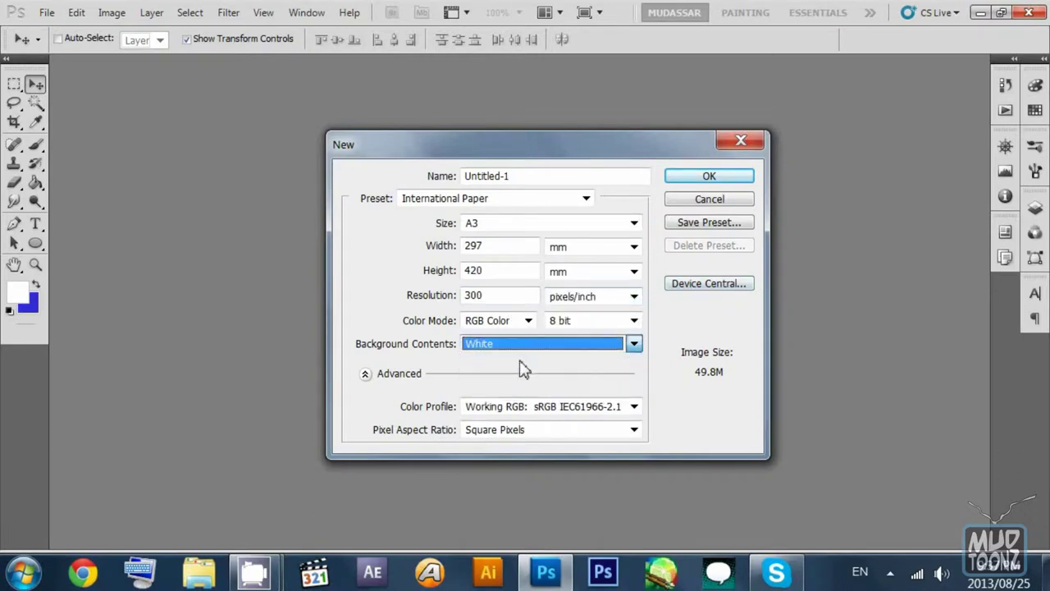
{"action": "left_click", "coordinate": [712, 178]}
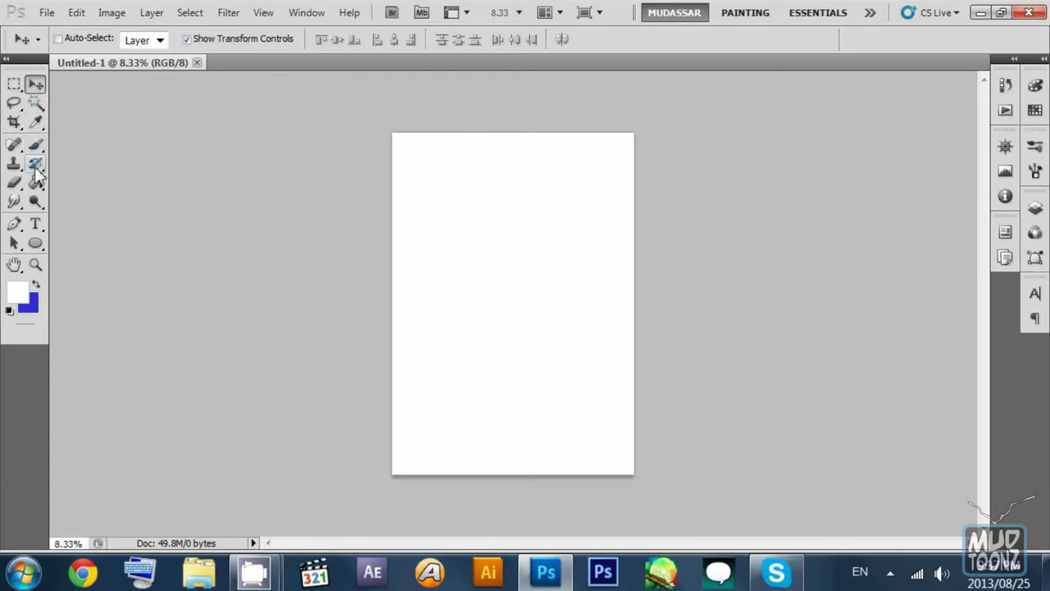
Step: Show the document's layers, add a new empty layer above Background and activate the Brush tool
{"action": "left_click", "coordinate": [1032, 210]}
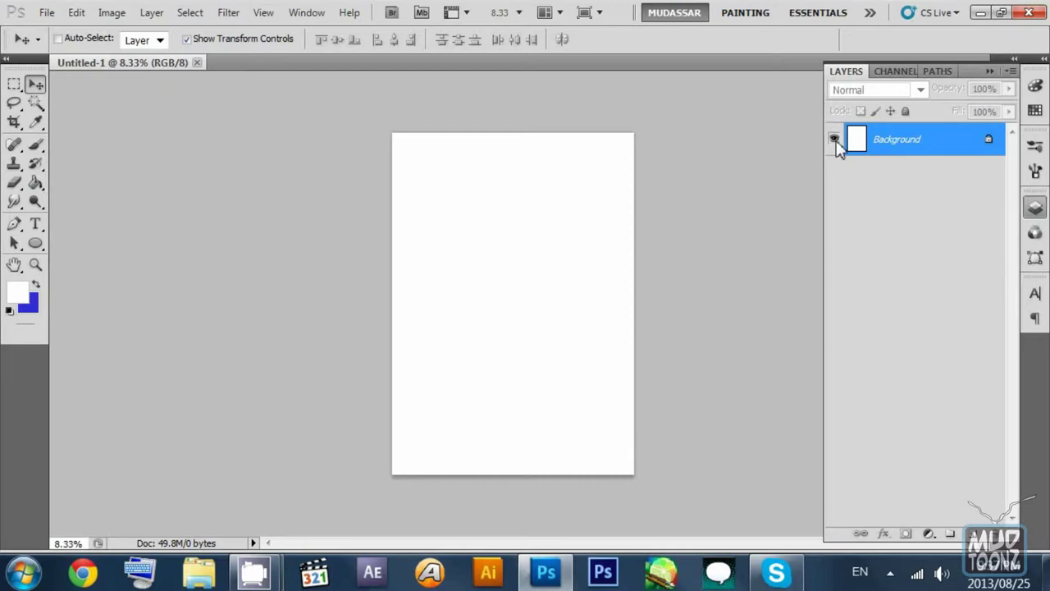
{"action": "left_click", "coordinate": [972, 535]}
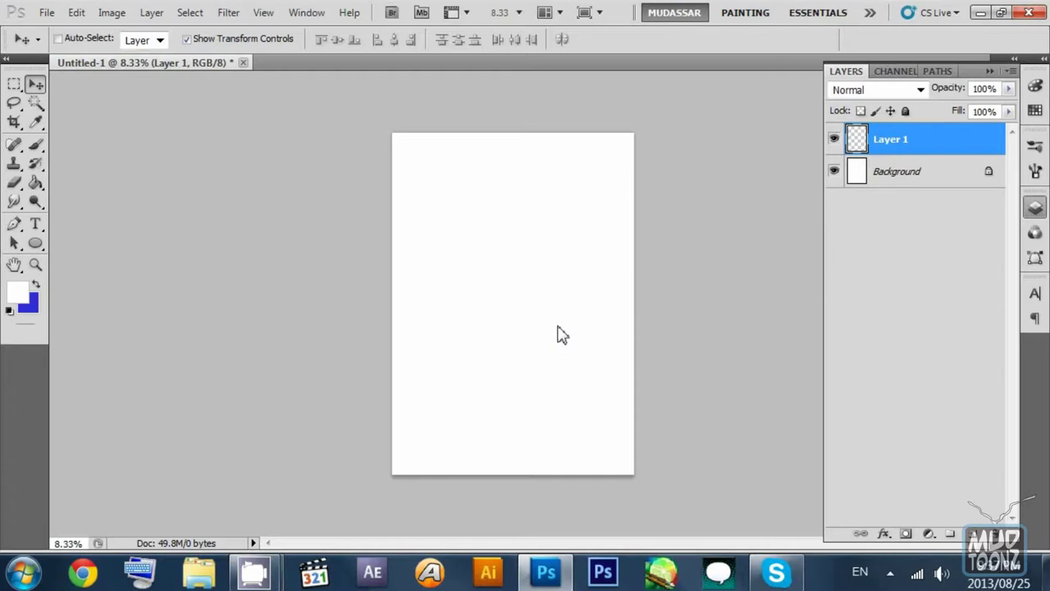
{"action": "left_click", "coordinate": [35, 146]}
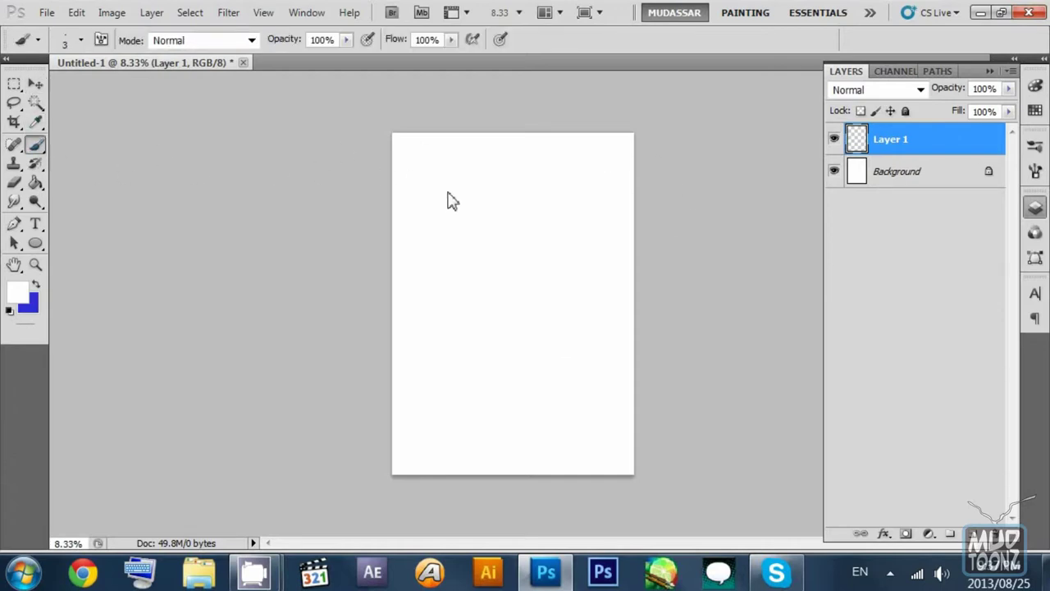
Step: Zoom in on the blank page to 33.33% and pan across it with the Hand tool
{"action": "left_click", "coordinate": [36, 267]}
{"action": "left_click", "coordinate": [469, 247]}
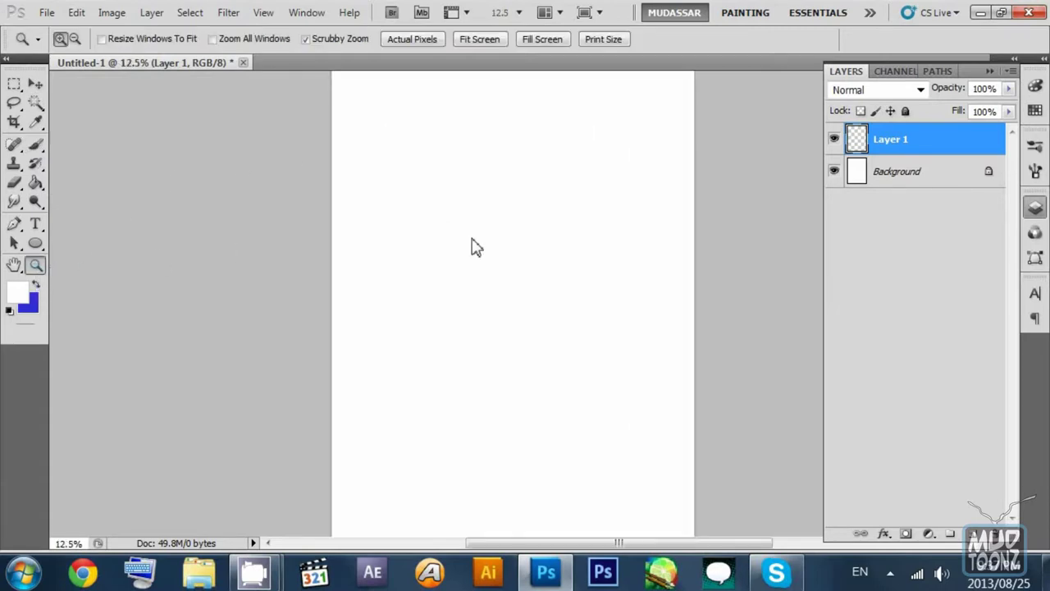
{"action": "left_click", "coordinate": [475, 237]}
{"action": "left_click", "coordinate": [477, 237]}
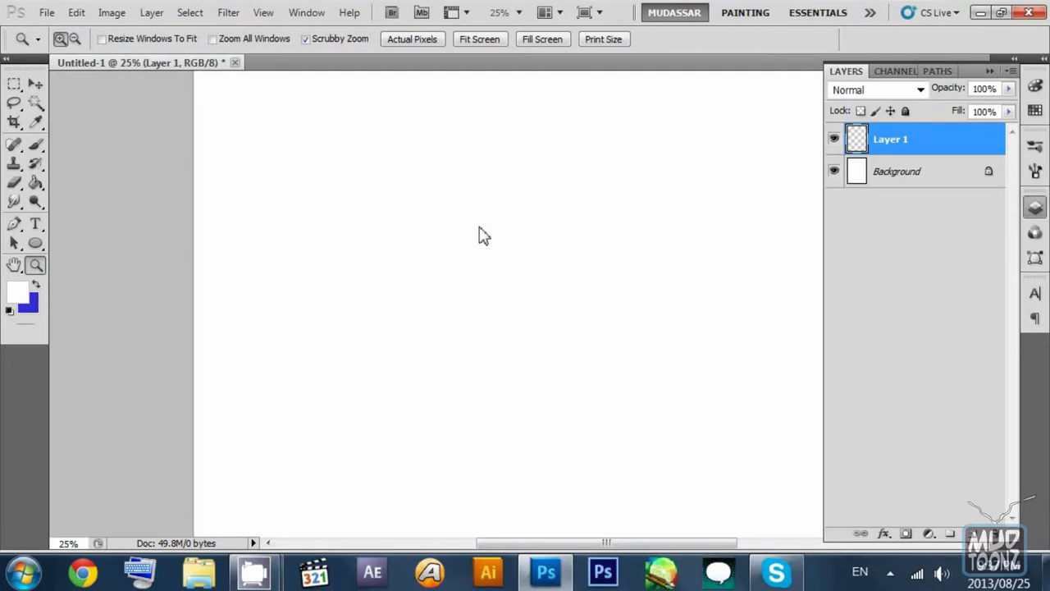
{"action": "left_click", "coordinate": [480, 235]}
{"action": "left_click_drag", "start_coordinate": [539, 232], "coordinate": [302, 230]}
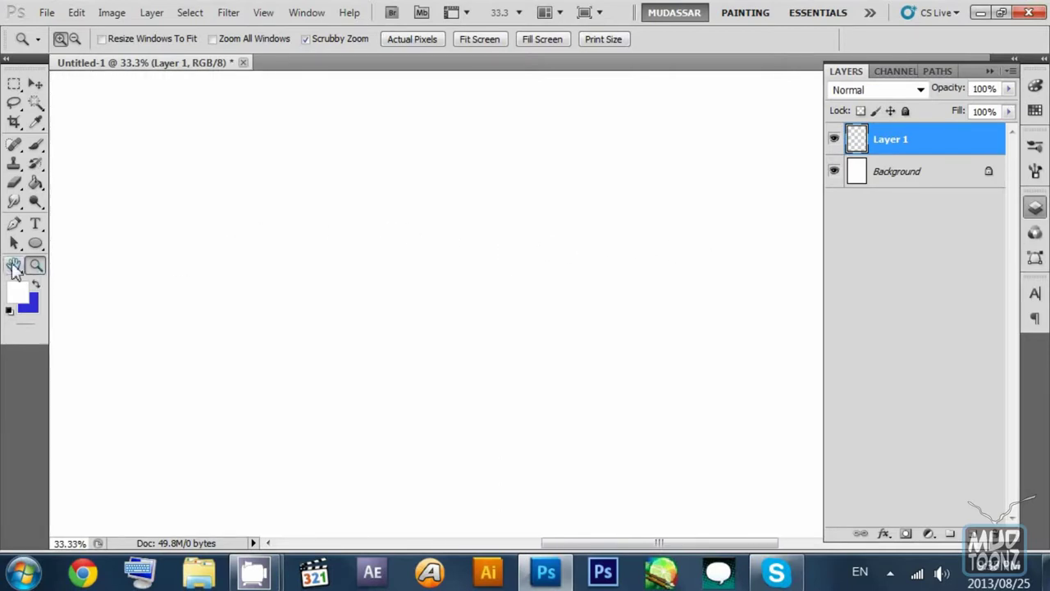
{"action": "left_click", "coordinate": [14, 264]}
{"action": "left_click_drag", "start_coordinate": [369, 220], "coordinate": [270, 220]}
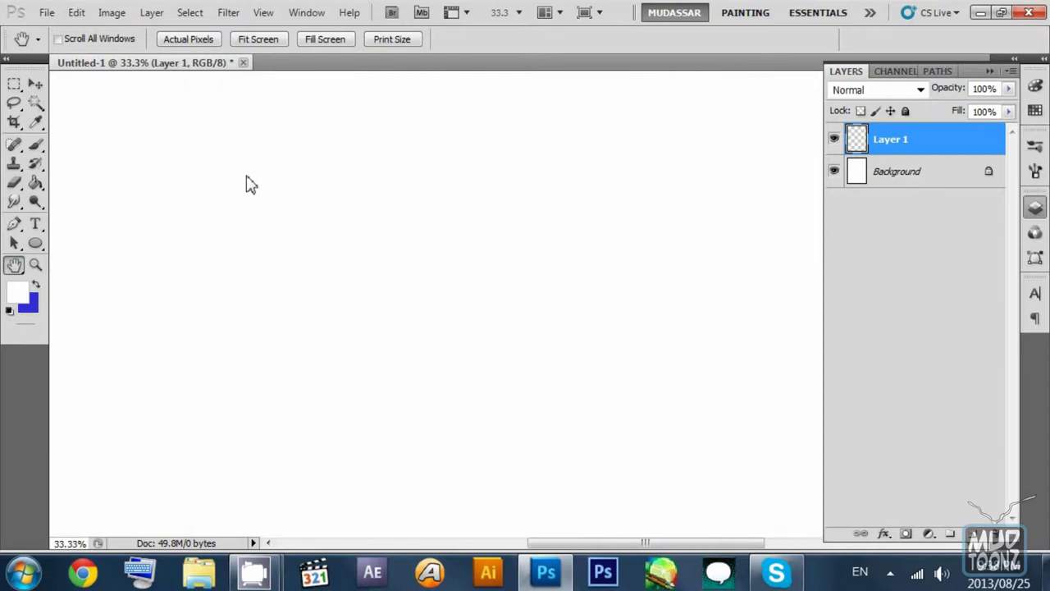
Step: Convert the locked Background into a regular layer named "bg"
{"action": "left_click", "coordinate": [988, 72]}
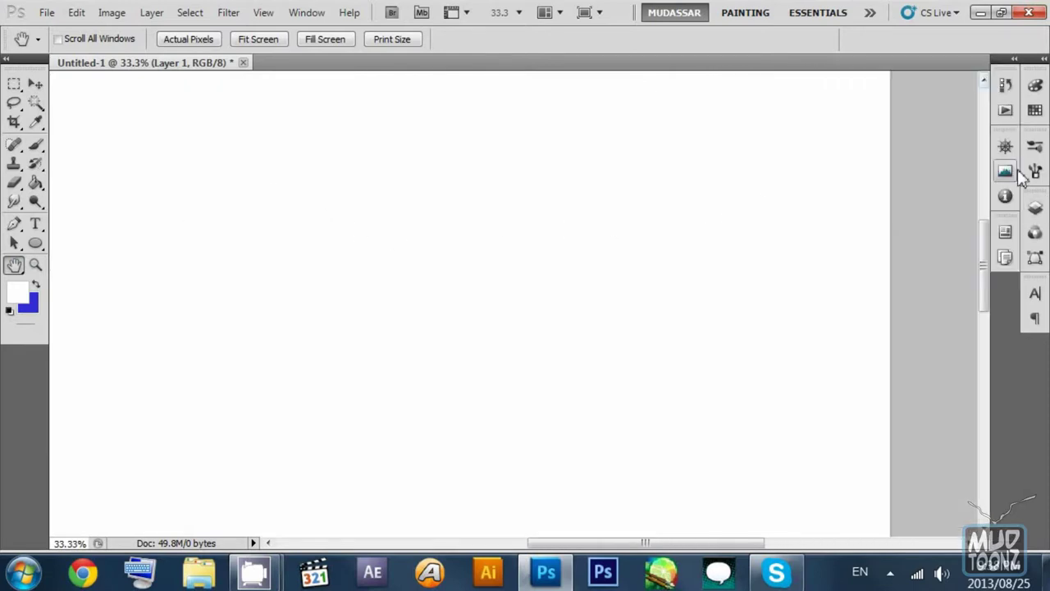
{"action": "left_click", "coordinate": [1035, 208]}
{"action": "left_click", "coordinate": [936, 179]}
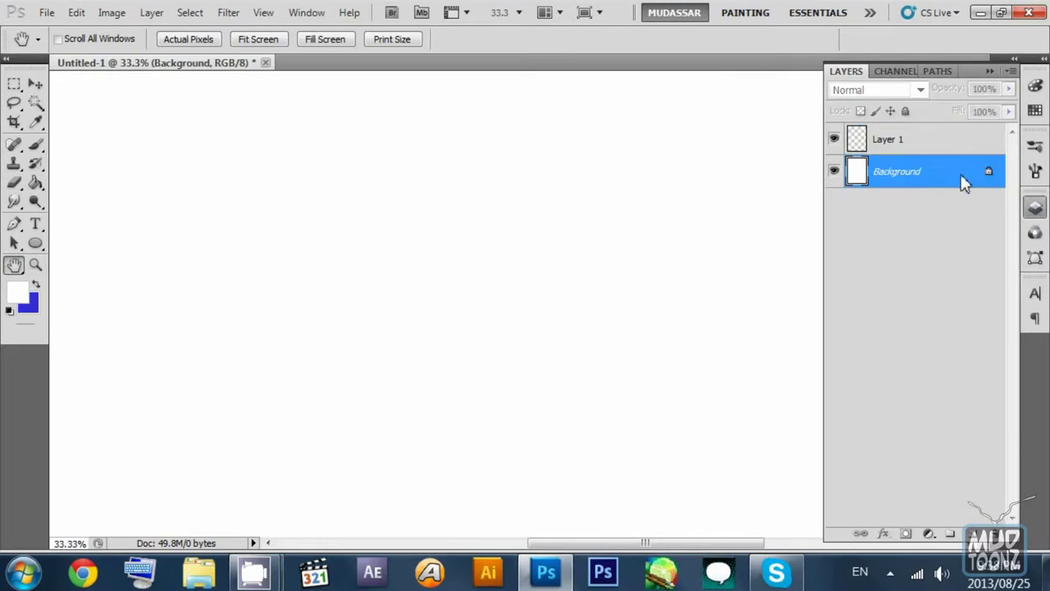
{"action": "double_click", "coordinate": [989, 173]}
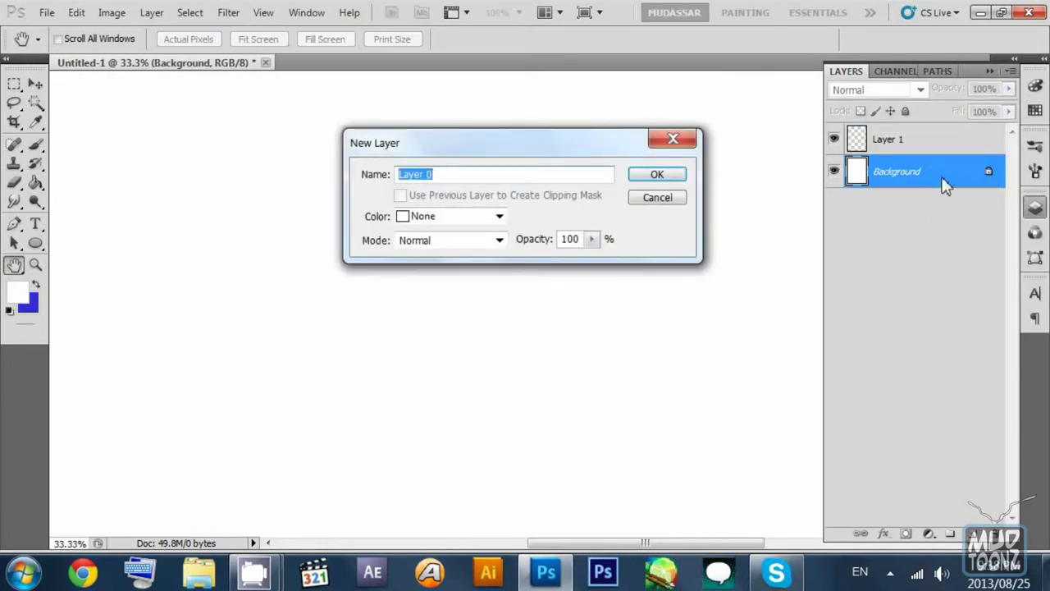
{"action": "type", "text": "bg"}
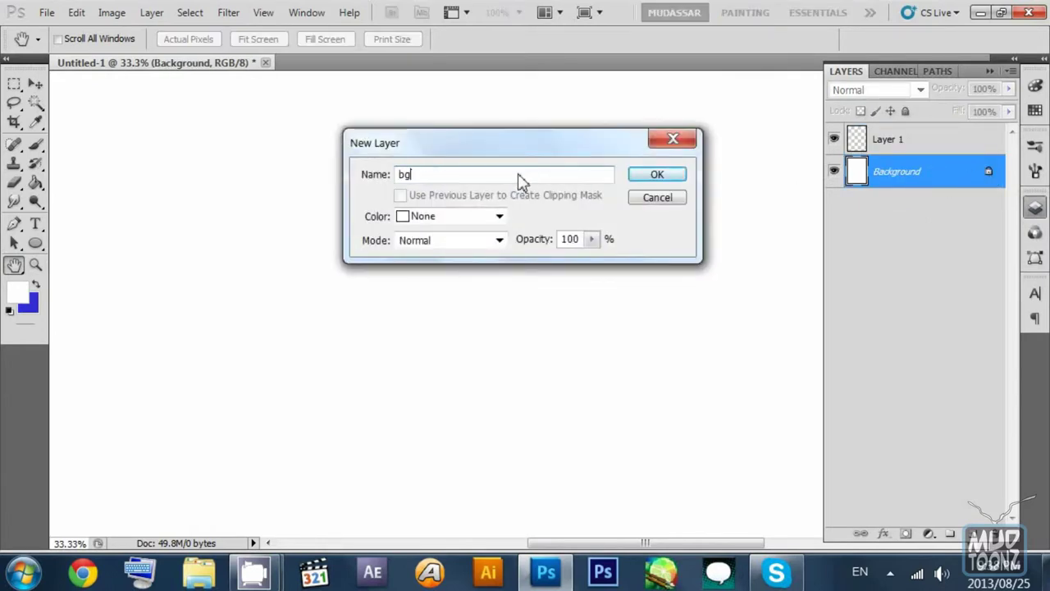
{"action": "key", "text": "ctrl+a"}
{"action": "left_click", "coordinate": [658, 176]}
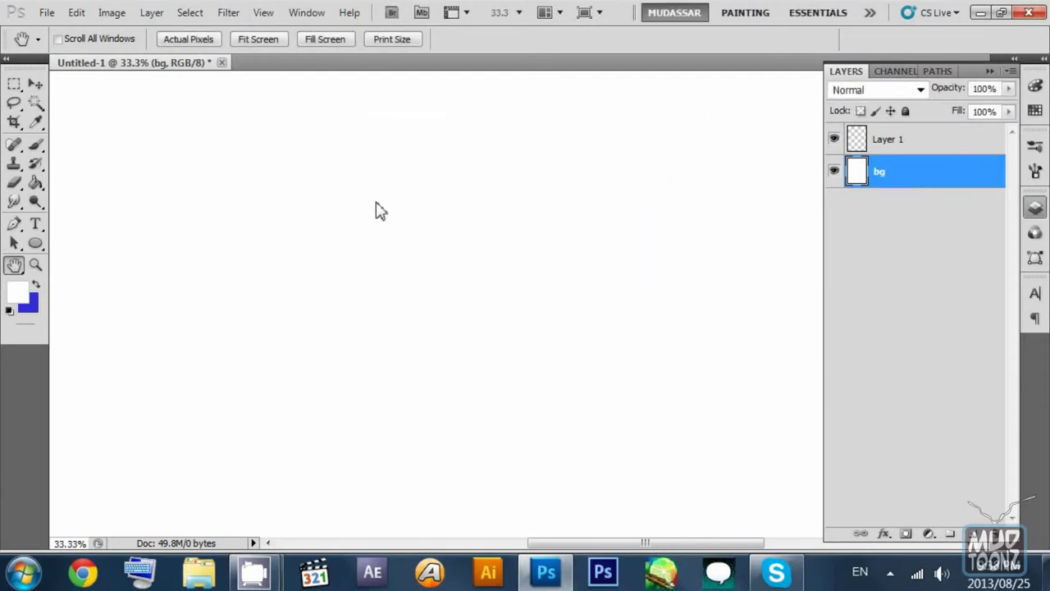
Step: Swap the foreground and background colors and fill the bg layer with blue using the Paint Bucket, then activate the Zoom tool
{"action": "left_click", "coordinate": [38, 186]}
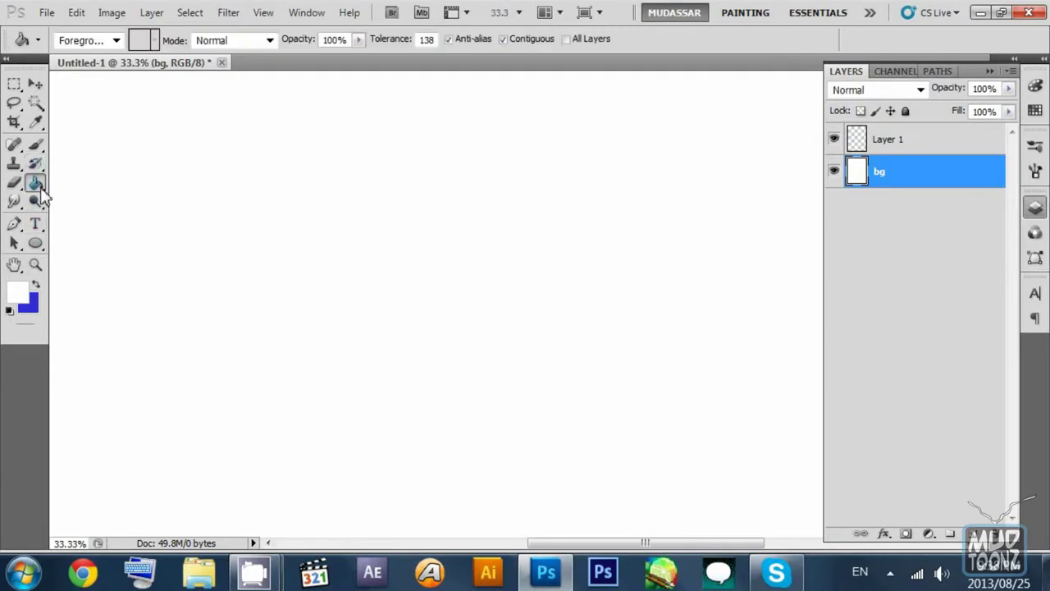
{"action": "left_click", "coordinate": [37, 284]}
{"action": "left_click", "coordinate": [277, 266]}
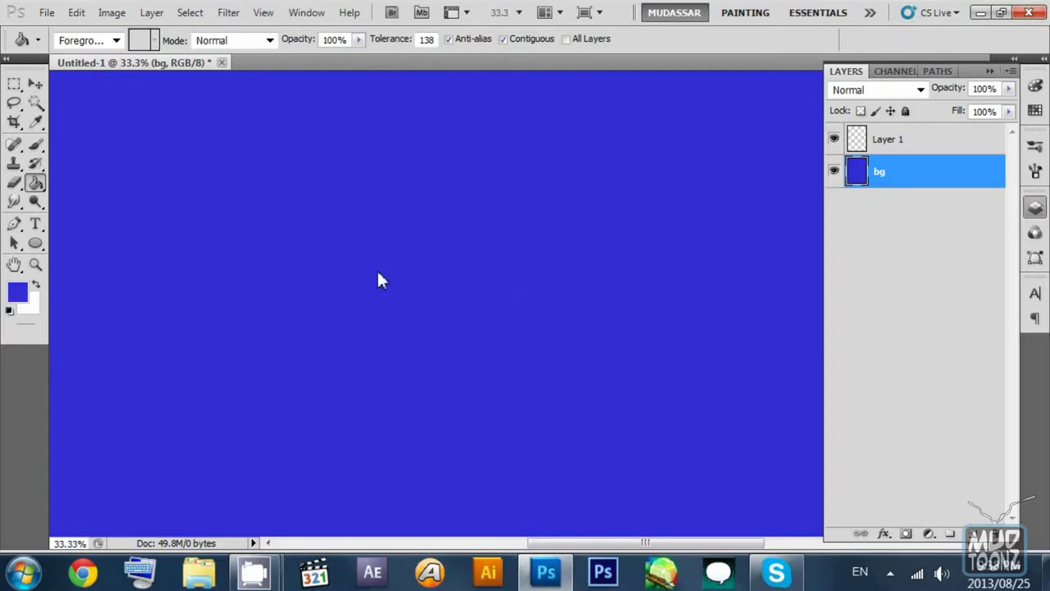
{"action": "left_click", "coordinate": [36, 266]}
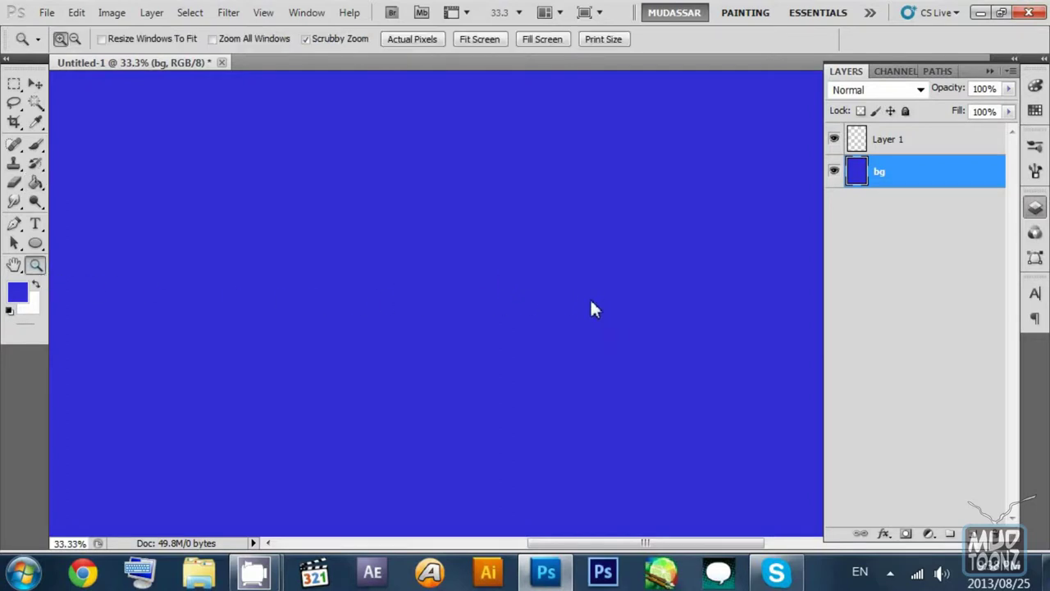
Step: Zoom out to 11.46% to show the whole blue page and activate the Move tool
{"action": "mouse_move", "coordinate": [592, 302]}
{"action": "left_mouse_down"}
{"action": "mouse_move", "coordinate": [517, 307]}
{"action": "mouse_move", "coordinate": [602, 307]}
{"action": "left_mouse_up"}
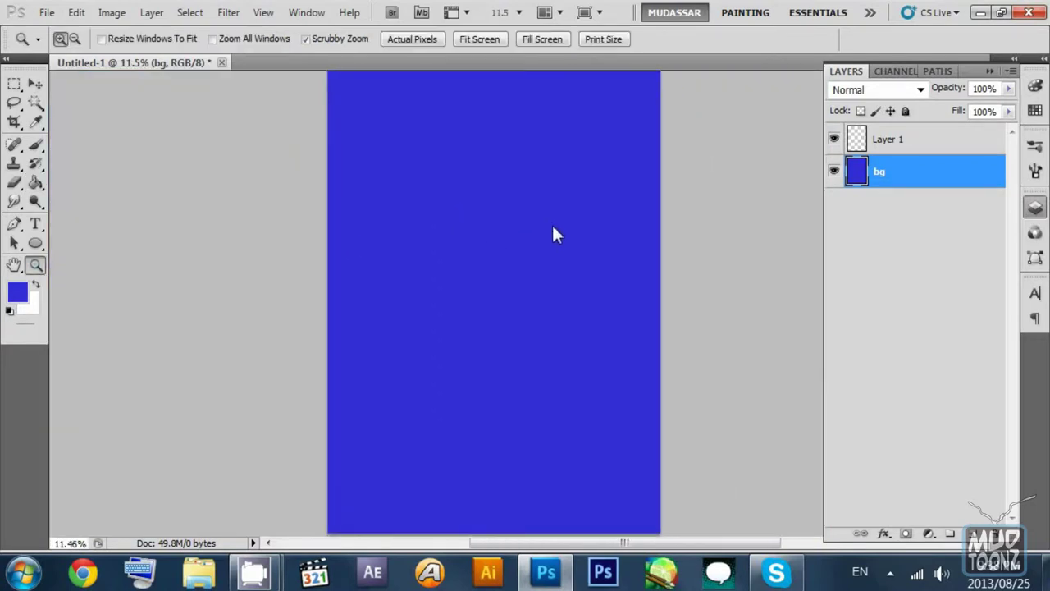
{"action": "left_click", "coordinate": [36, 84]}
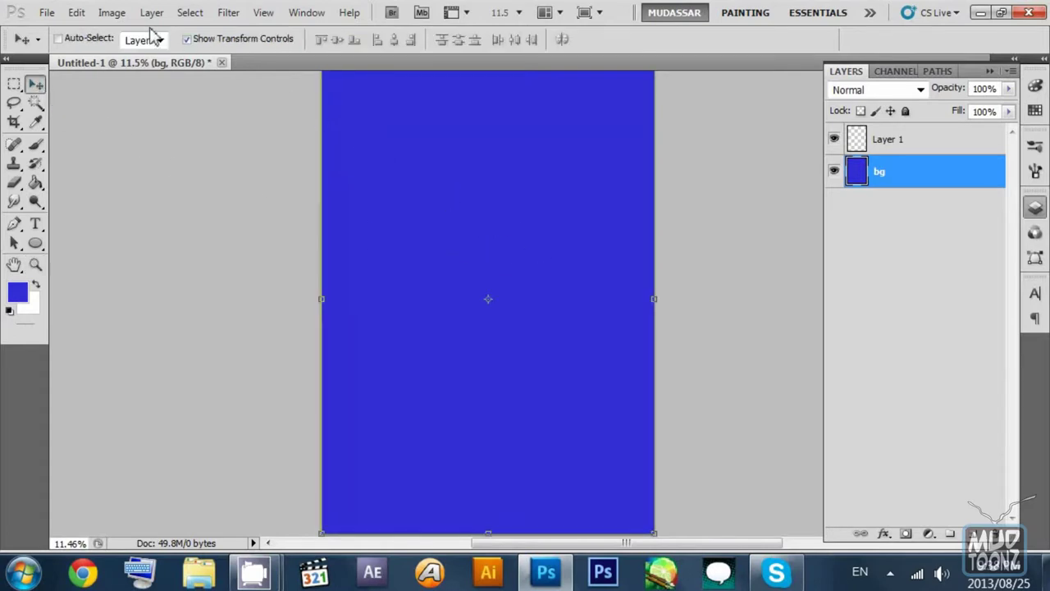
{"action": "left_click", "coordinate": [112, 13]}
{"action": "left_click", "coordinate": [115, 13]}
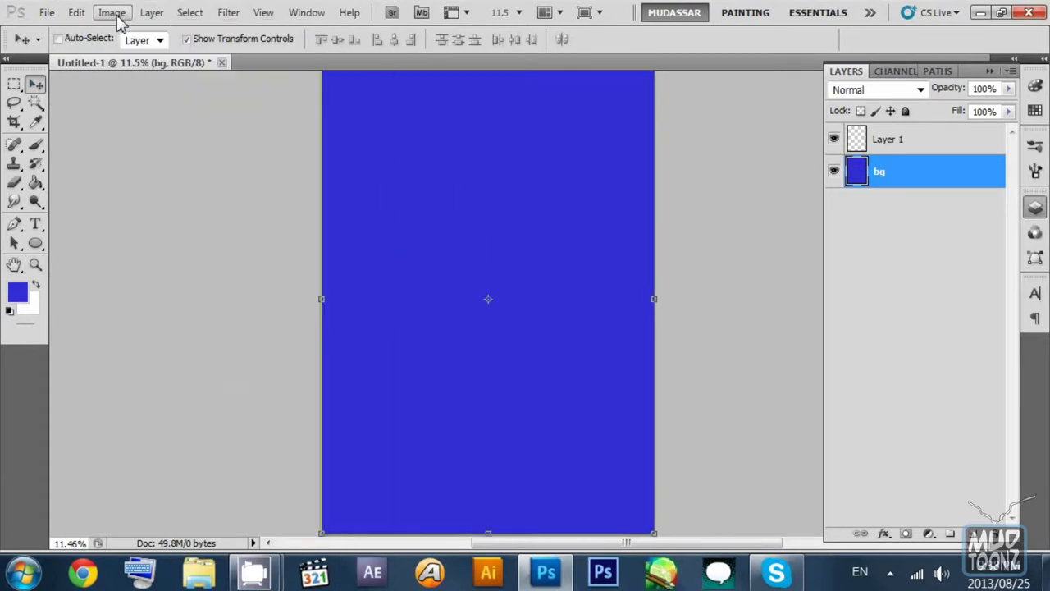
Step: Open the foreground color for editing, shift its hue to 31° orange and pick the dark brown #4e4338
{"action": "left_click", "coordinate": [18, 292]}
{"action": "left_click", "coordinate": [781, 259]}
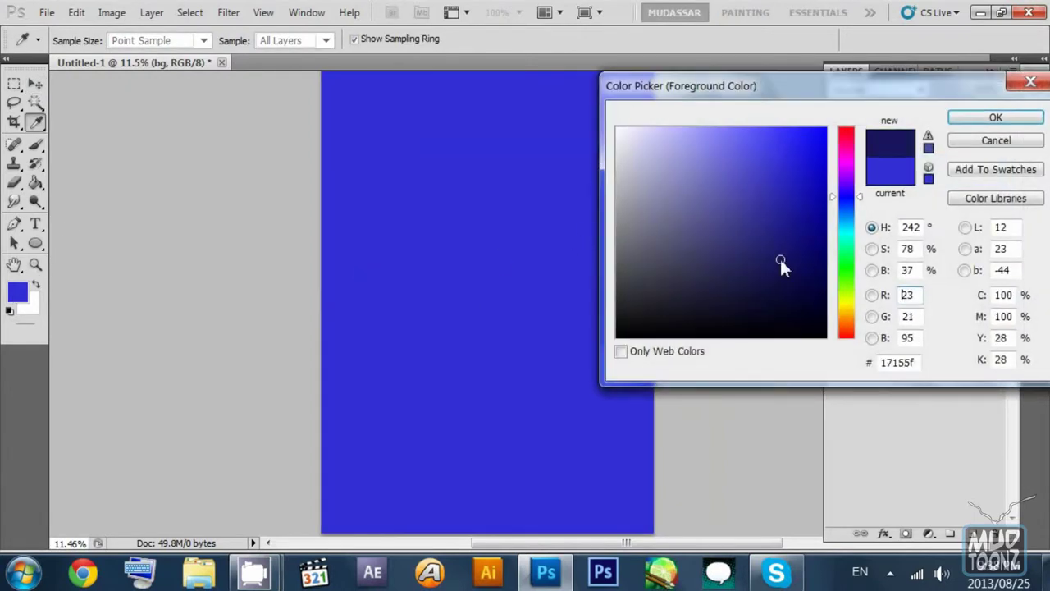
{"action": "left_click", "coordinate": [680, 198]}
{"action": "left_click_drag", "start_coordinate": [680, 221], "coordinate": [636, 277]}
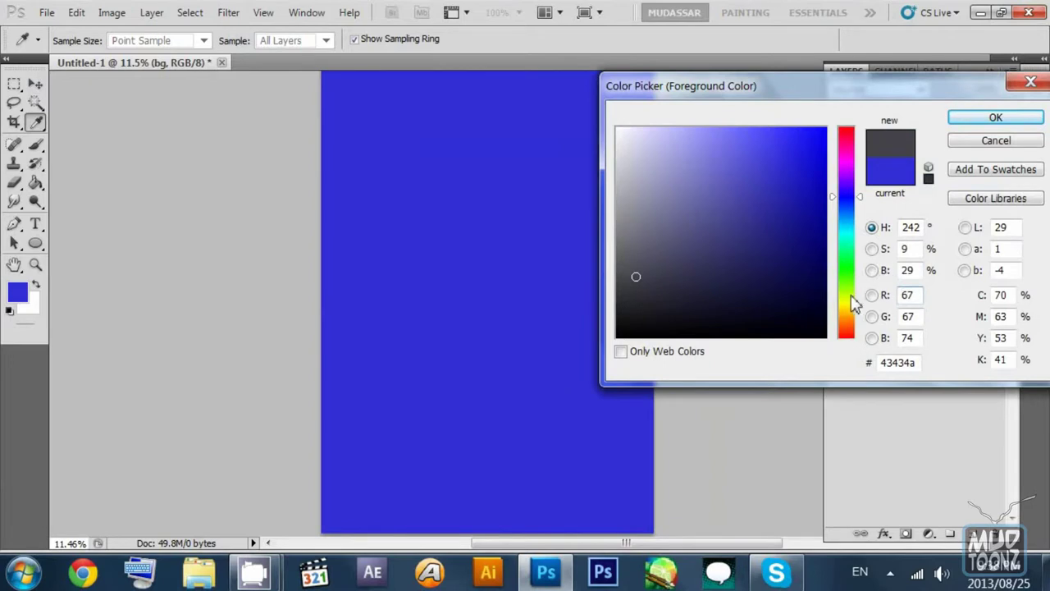
{"action": "left_click_drag", "start_coordinate": [848, 302], "coordinate": [848, 314]}
{"action": "left_click", "coordinate": [672, 276]}
{"action": "left_click_drag", "start_coordinate": [677, 275], "coordinate": [706, 269]}
{"action": "left_click_drag", "start_coordinate": [846, 280], "coordinate": [817, 308]}
{"action": "left_click_drag", "start_coordinate": [719, 277], "coordinate": [675, 275]}
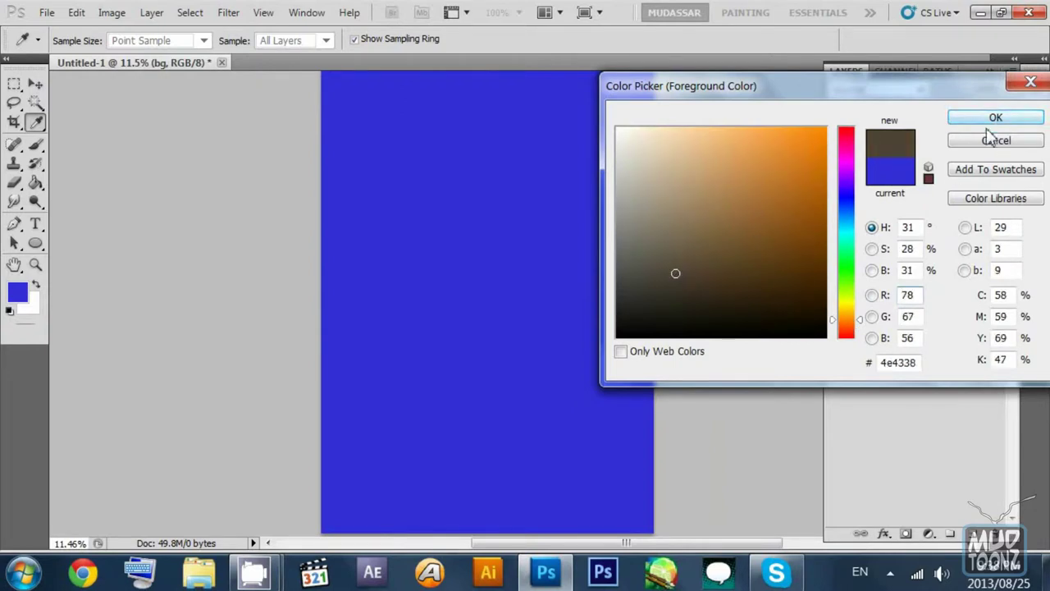
Step: Set the foreground color to brown #6f573e and fill the bg layer with it using the Paint Bucket
{"action": "left_click", "coordinate": [690, 254]}
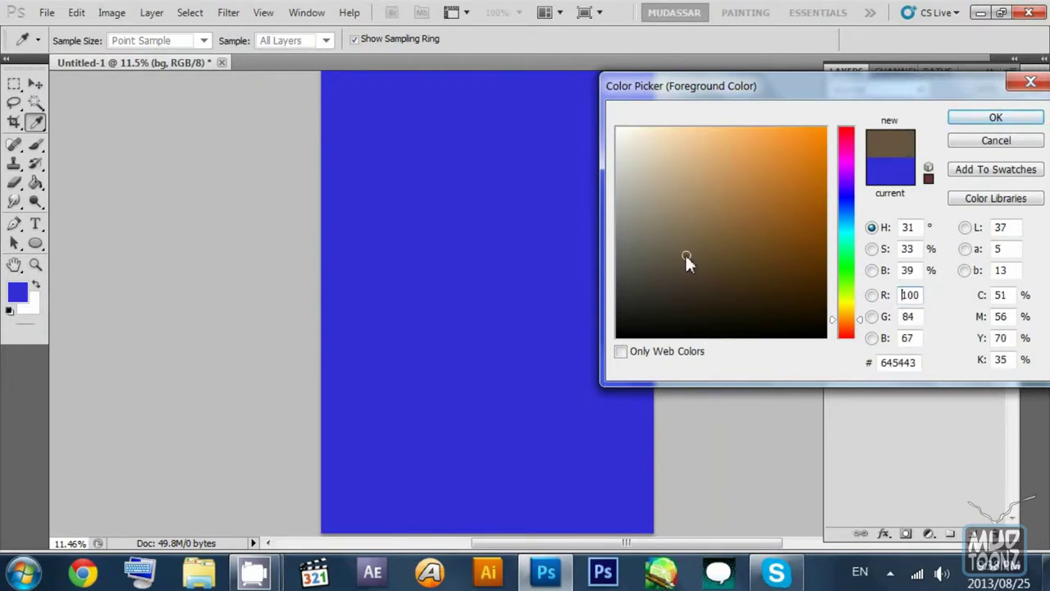
{"action": "left_click_drag", "start_coordinate": [685, 255], "coordinate": [700, 270]}
{"action": "mouse_move", "coordinate": [704, 266]}
{"action": "left_mouse_down"}
{"action": "mouse_move", "coordinate": [734, 248]}
{"action": "mouse_move", "coordinate": [696, 267]}
{"action": "left_mouse_up"}
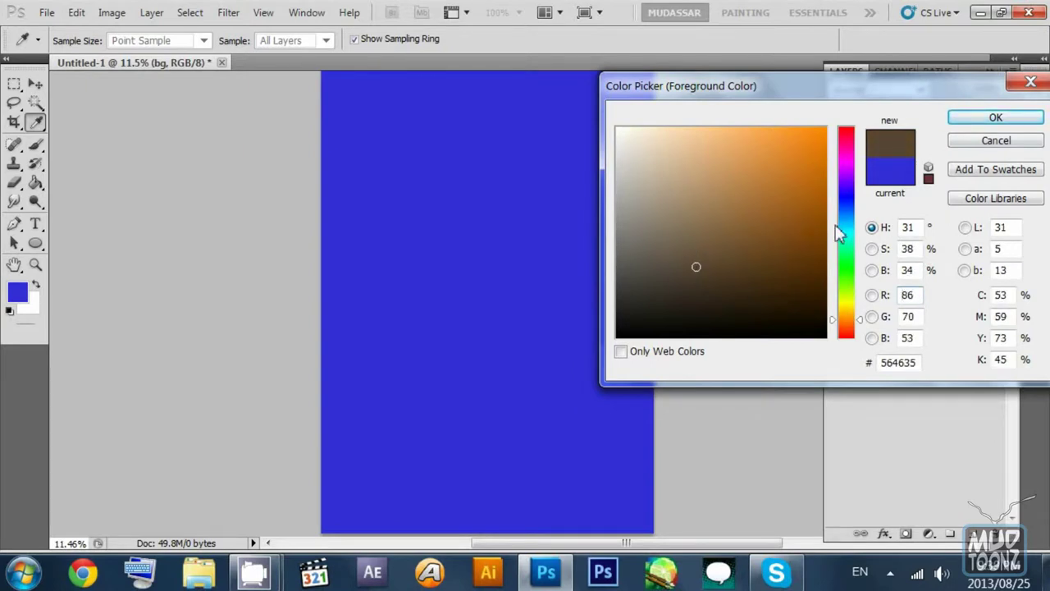
{"action": "left_click_drag", "start_coordinate": [776, 219], "coordinate": [772, 249]}
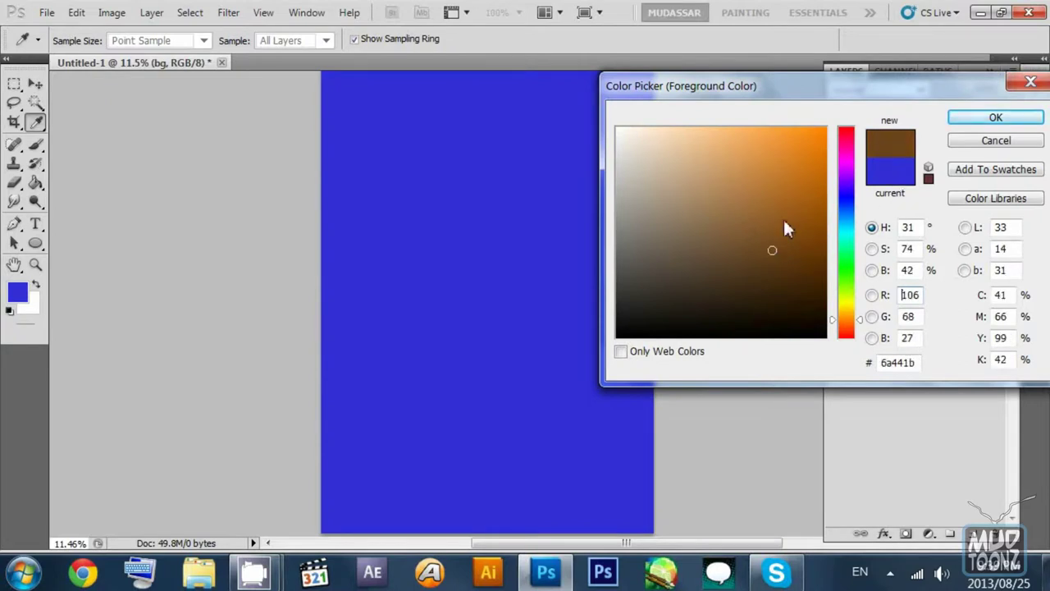
{"action": "left_click_drag", "start_coordinate": [706, 217], "coordinate": [708, 246]}
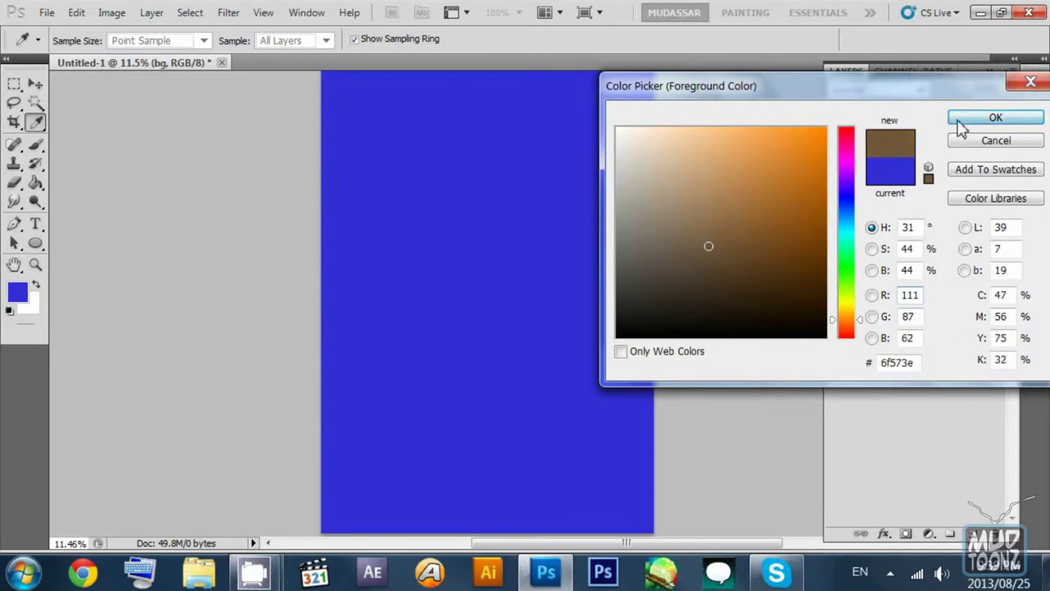
{"action": "left_click", "coordinate": [995, 117]}
{"action": "key", "text": "v"}
{"action": "left_click", "coordinate": [39, 182]}
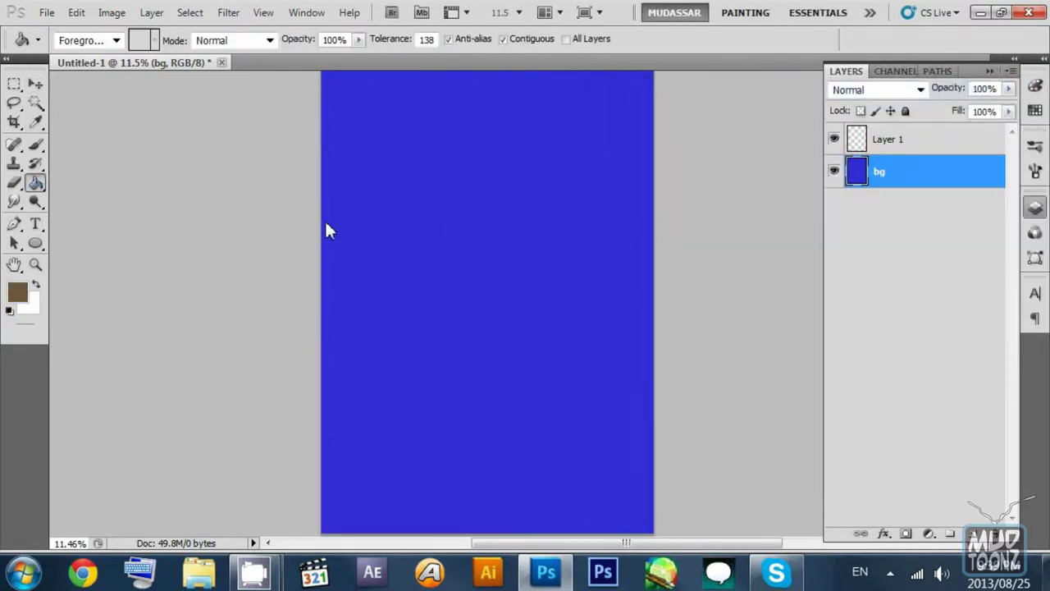
{"action": "left_click", "coordinate": [479, 226]}
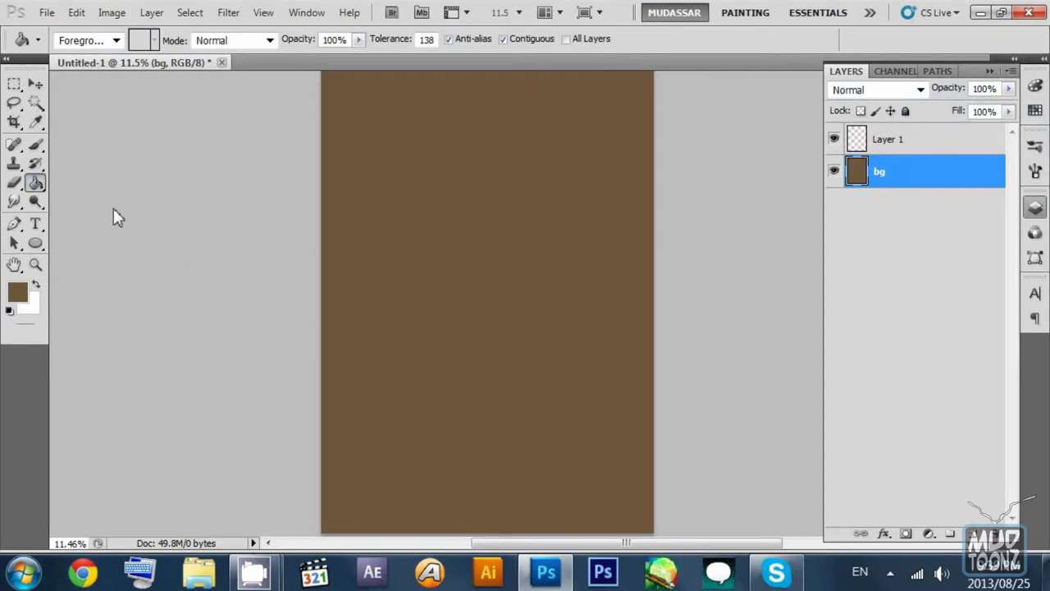
Step: Lighten the bg layer with a Hue/Saturation adjustment, setting Lightness to +9
{"action": "left_click", "coordinate": [35, 84]}
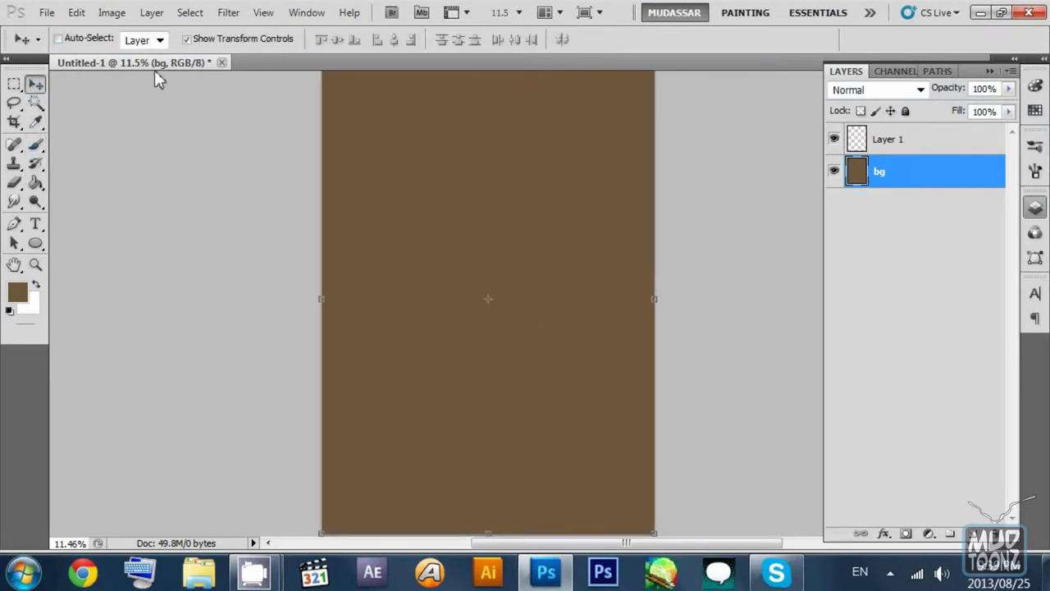
{"action": "left_click", "coordinate": [112, 13]}
{"action": "mouse_move", "coordinate": [152, 65]}
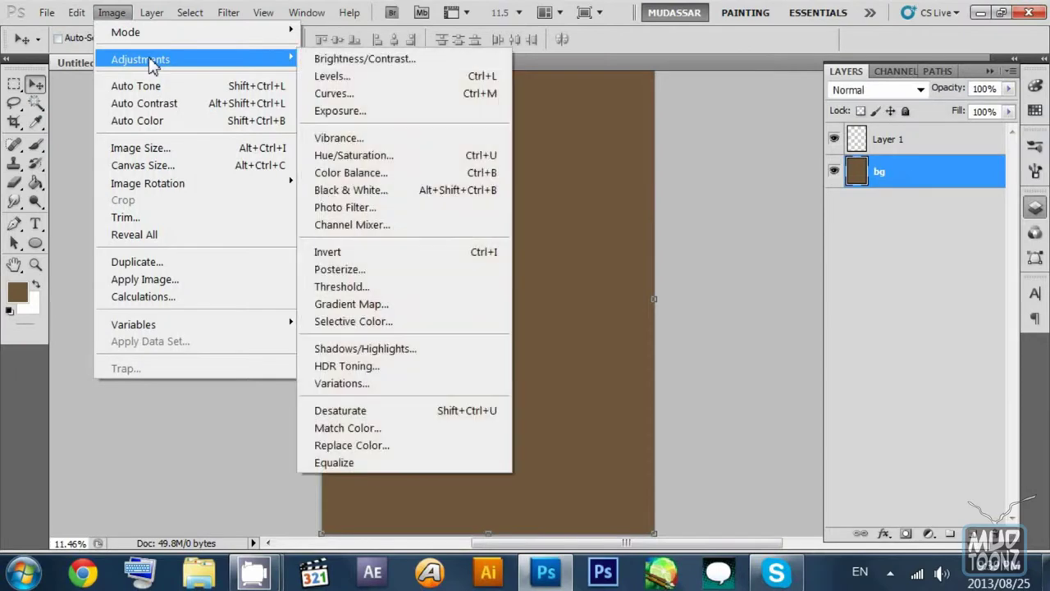
{"action": "left_click", "coordinate": [397, 159]}
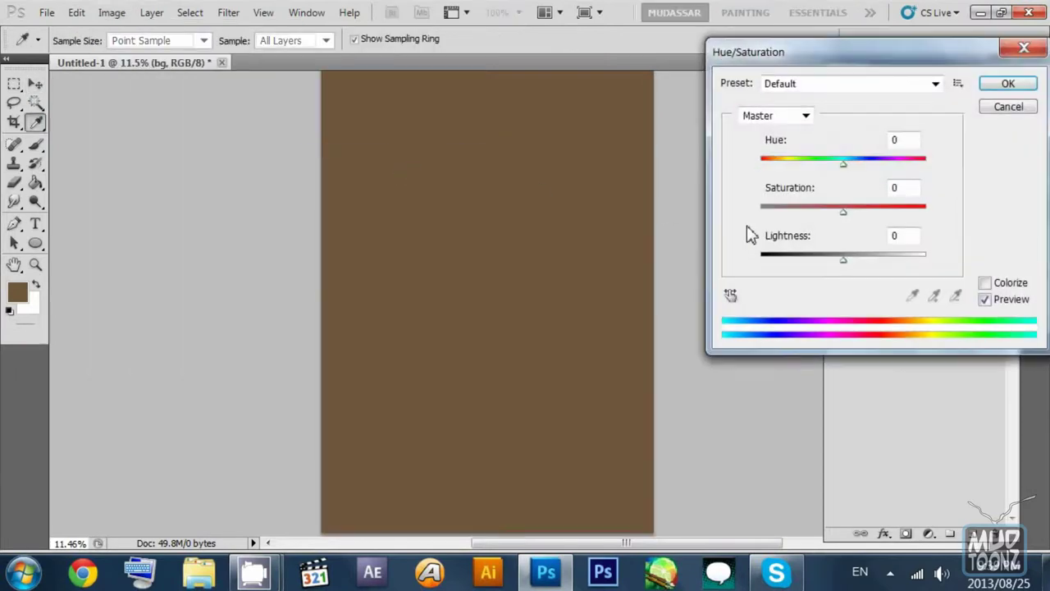
{"action": "left_click_drag", "start_coordinate": [846, 260], "coordinate": [852, 261]}
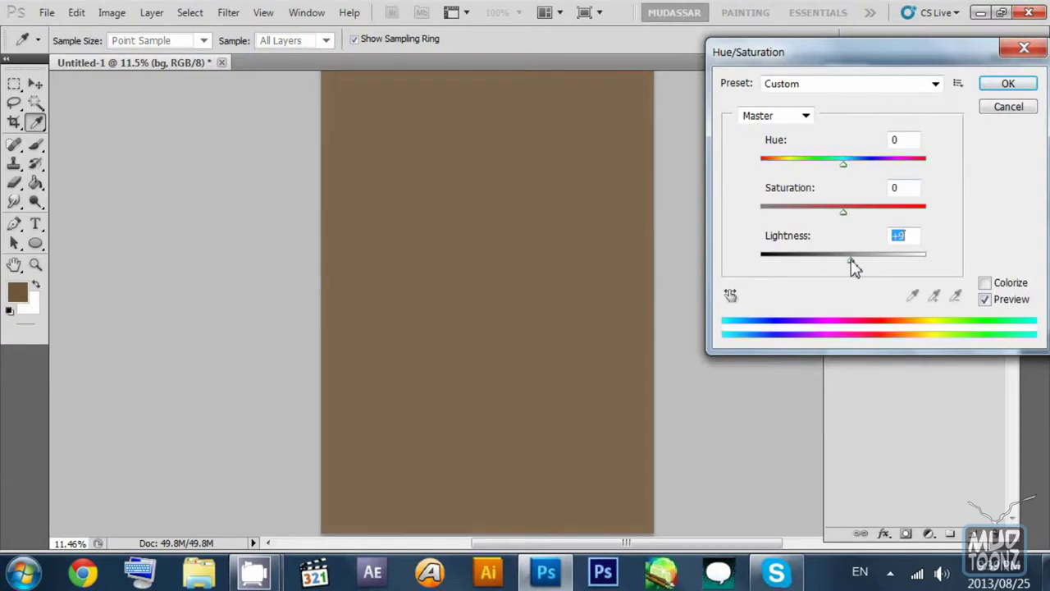
{"action": "left_click", "coordinate": [1008, 82]}
{"action": "key", "text": "v"}
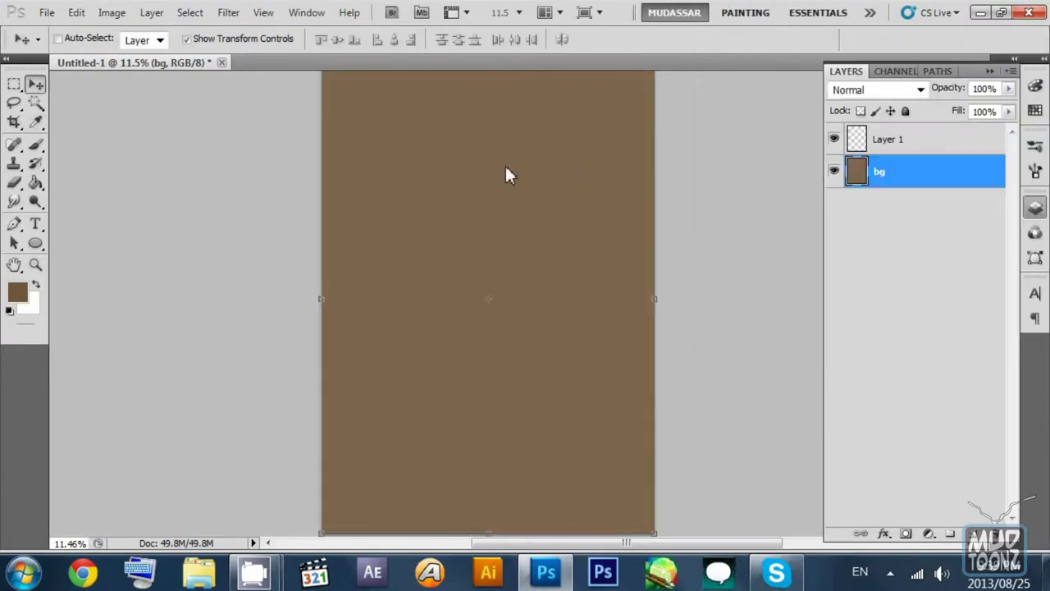
Step: Try the bg layer's lock options for all, position, image pixels and transparent pixels, switching each one off again
{"action": "left_click", "coordinate": [888, 144]}
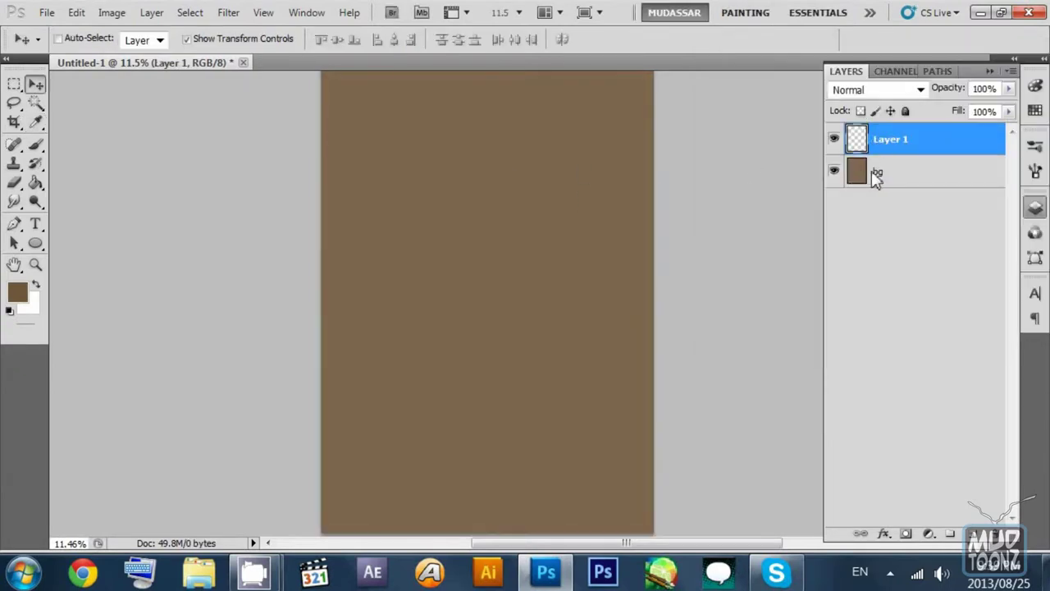
{"action": "left_click", "coordinate": [871, 171]}
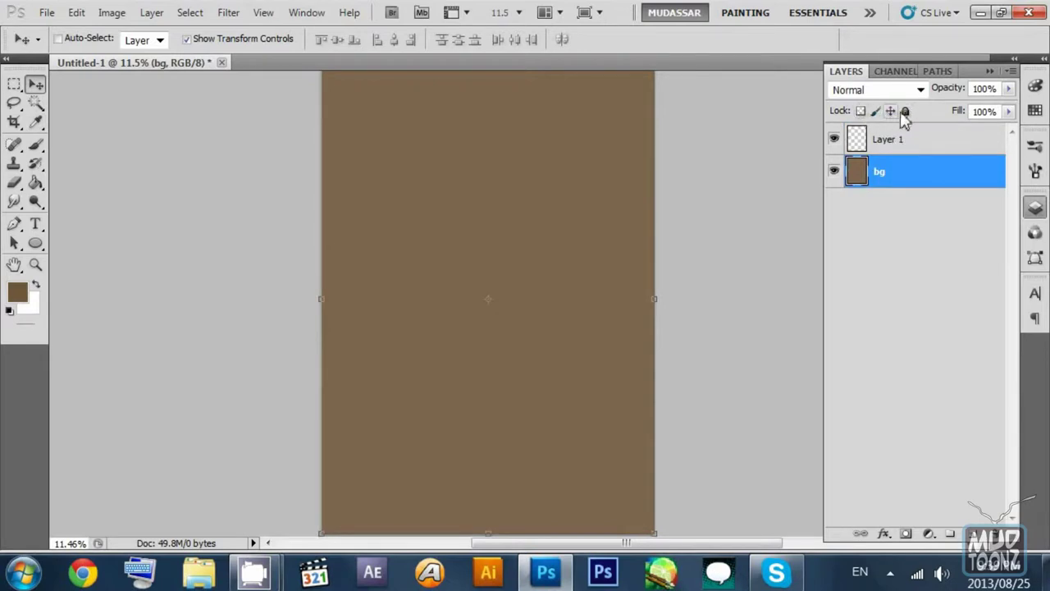
{"action": "left_click", "coordinate": [906, 112]}
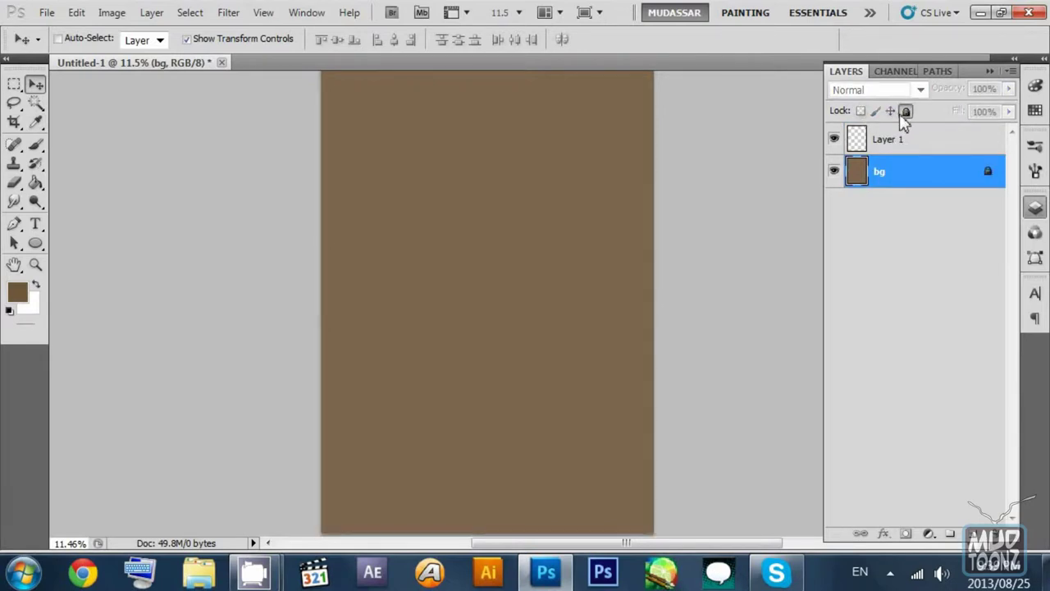
{"action": "left_click", "coordinate": [906, 112]}
{"action": "left_click", "coordinate": [891, 112]}
{"action": "left_click", "coordinate": [891, 113]}
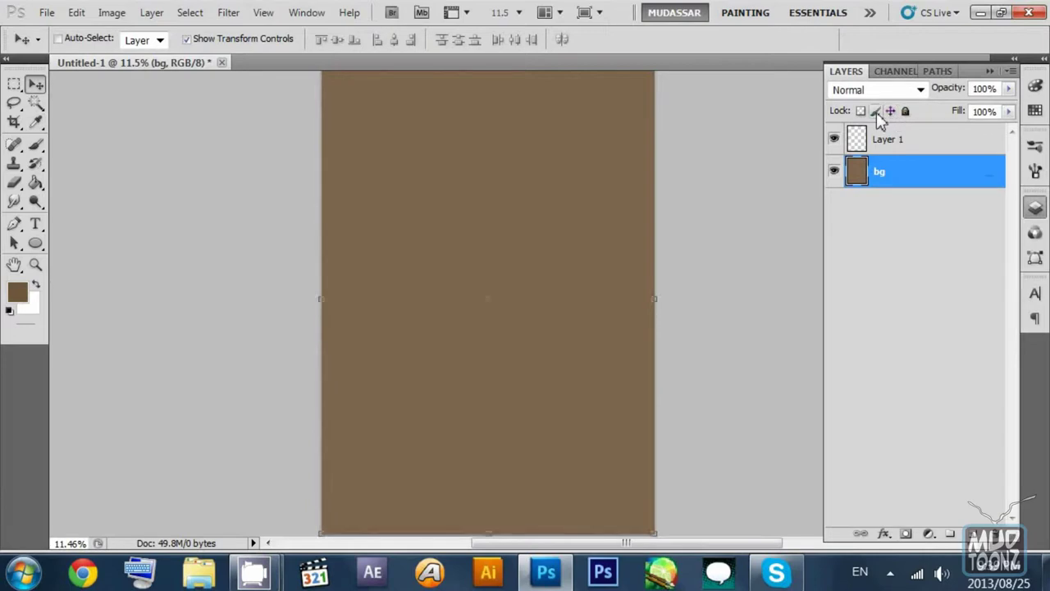
{"action": "left_click", "coordinate": [876, 112]}
{"action": "left_click", "coordinate": [876, 111]}
{"action": "left_click", "coordinate": [863, 112]}
{"action": "left_click", "coordinate": [864, 112]}
Step: Lock the bg layer completely and try to move it on the canvas
{"action": "left_click", "coordinate": [906, 112]}
{"action": "left_click", "coordinate": [911, 145]}
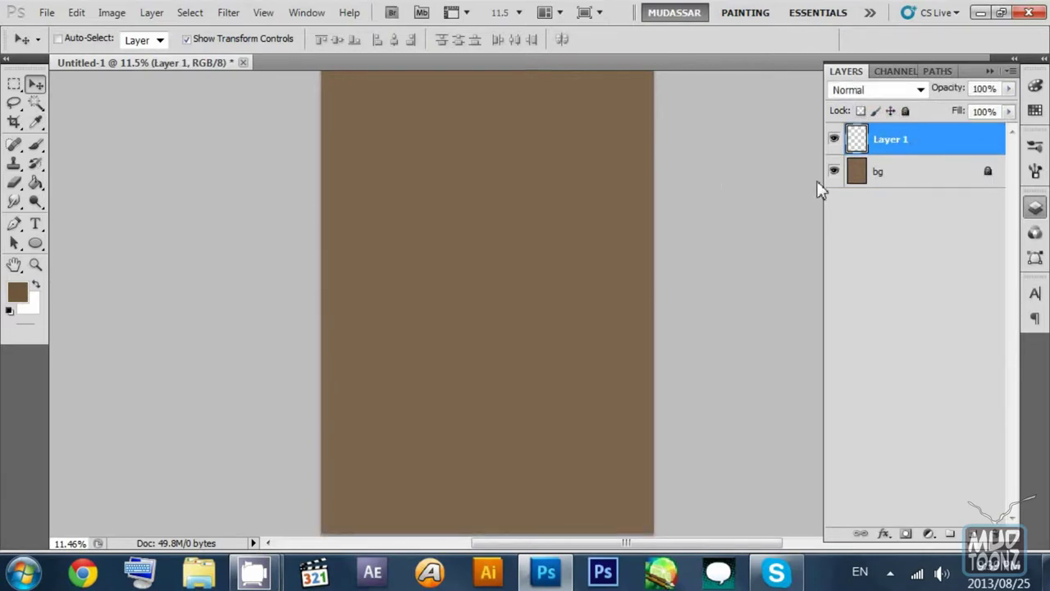
{"action": "left_click", "coordinate": [867, 178]}
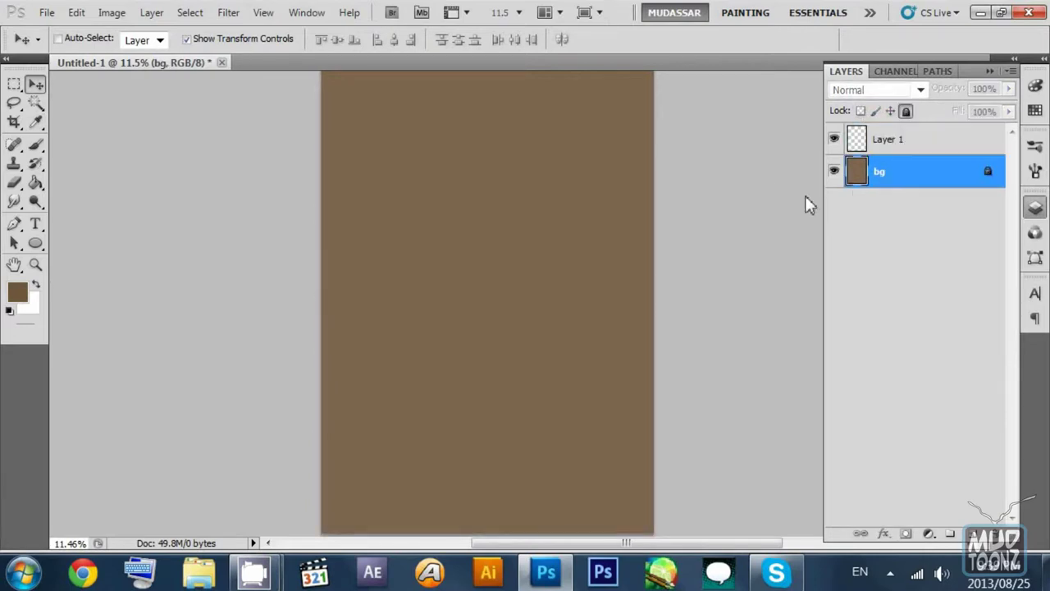
{"action": "left_click", "coordinate": [365, 253]}
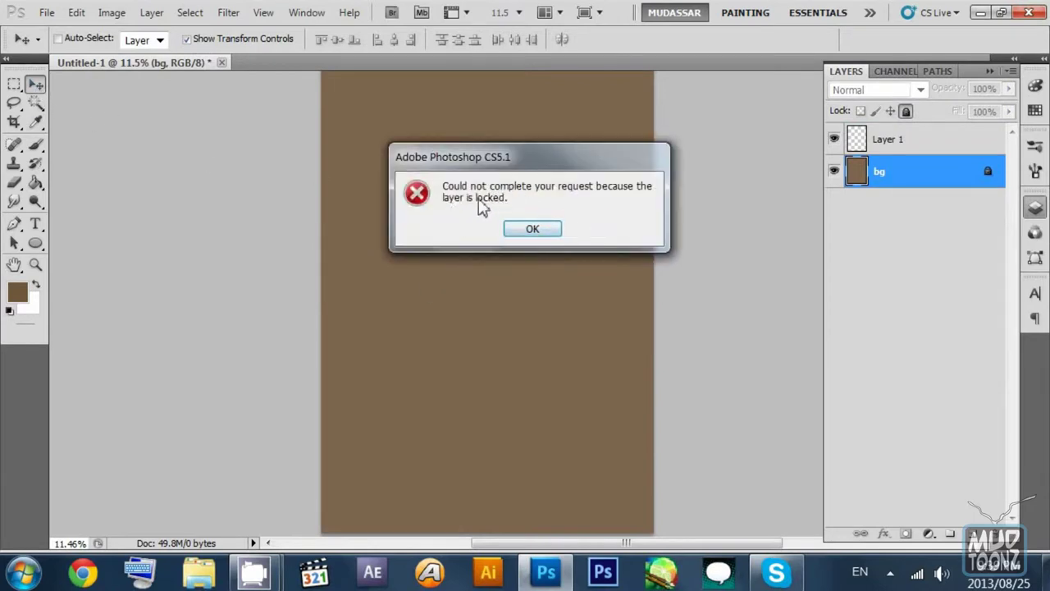
{"action": "left_click", "coordinate": [532, 230]}
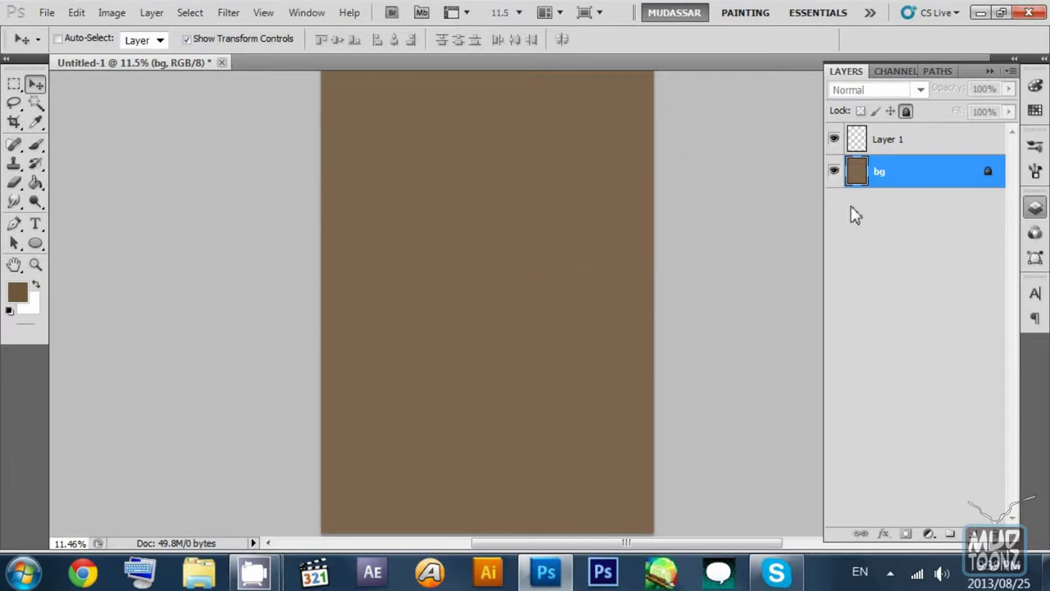
Step: Select Layer 1, activate the Brush tool and set the brush size to 10 px
{"action": "left_click", "coordinate": [912, 143]}
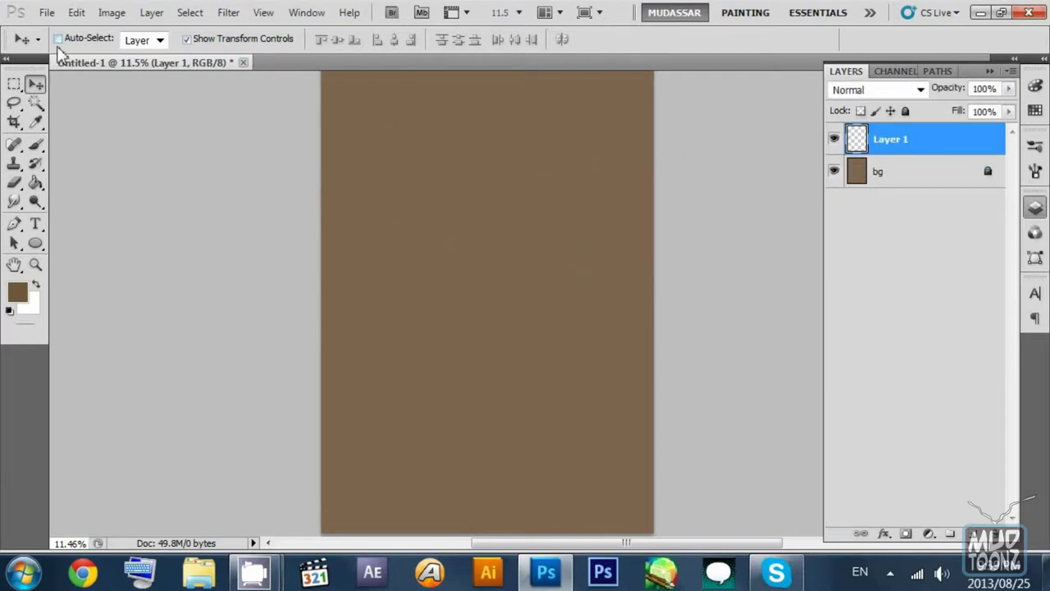
{"action": "mouse_move", "coordinate": [451, 153]}
{"action": "left_mouse_down"}
{"action": "mouse_move", "coordinate": [436, 177]}
{"action": "mouse_move", "coordinate": [433, 228]}
{"action": "mouse_move", "coordinate": [491, 250]}
{"action": "mouse_move", "coordinate": [485, 258]}
{"action": "mouse_move", "coordinate": [542, 224]}
{"action": "mouse_move", "coordinate": [530, 220]}
{"action": "left_mouse_up"}
{"action": "key", "text": "z"}
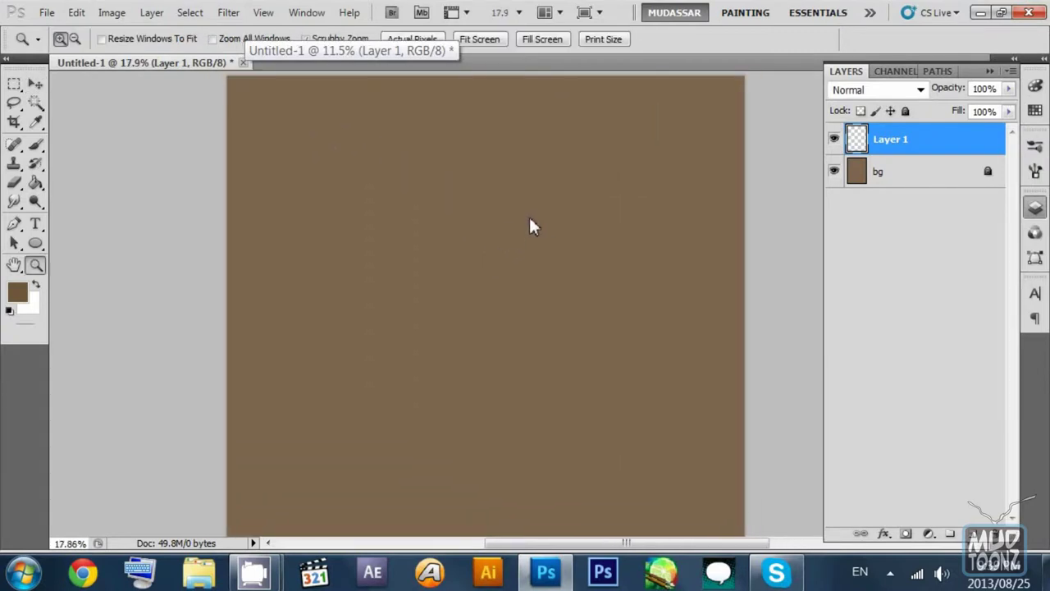
{"action": "key", "text": "b"}
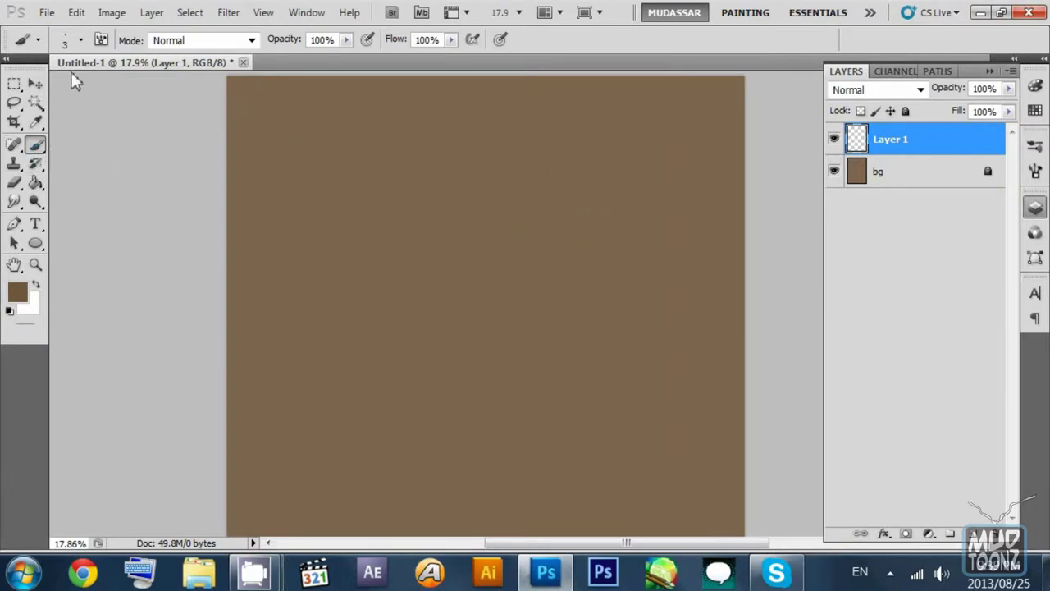
{"action": "left_click", "coordinate": [80, 40]}
{"action": "left_click_drag", "start_coordinate": [26, 87], "coordinate": [31, 87]}
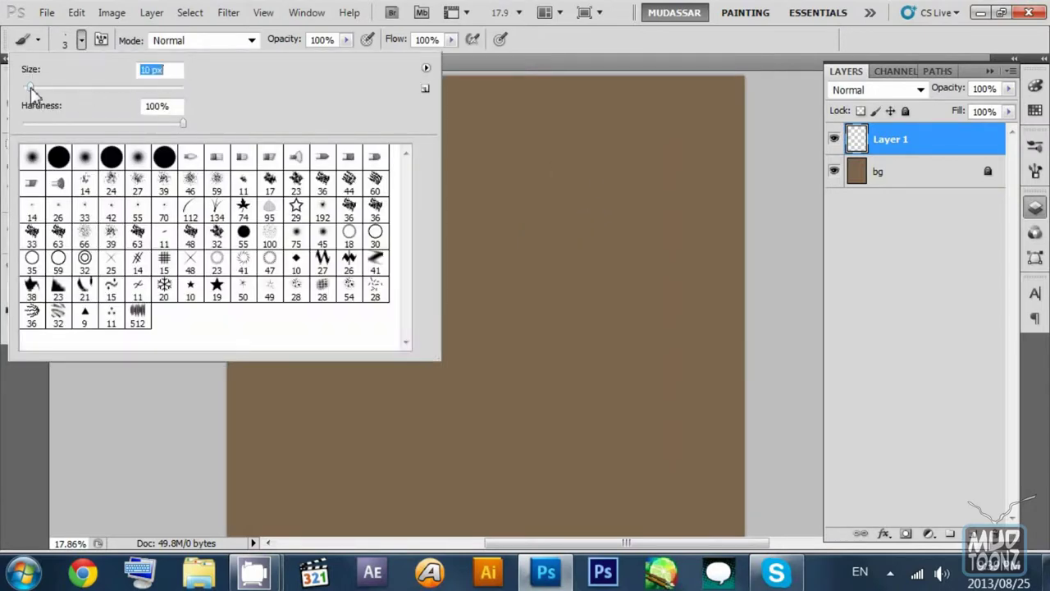
{"action": "left_click", "coordinate": [526, 42]}
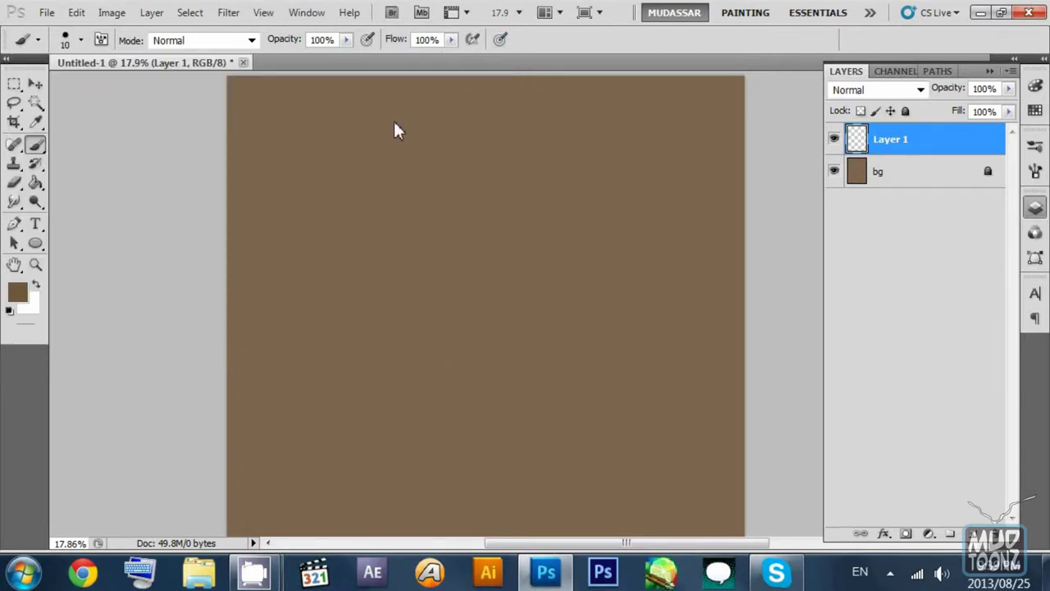
Step: Paint a brown test stroke across the upper part of the page and undo it
{"action": "key", "text": "ctrl+plus"}
{"action": "key", "text": "ctrl+plus"}
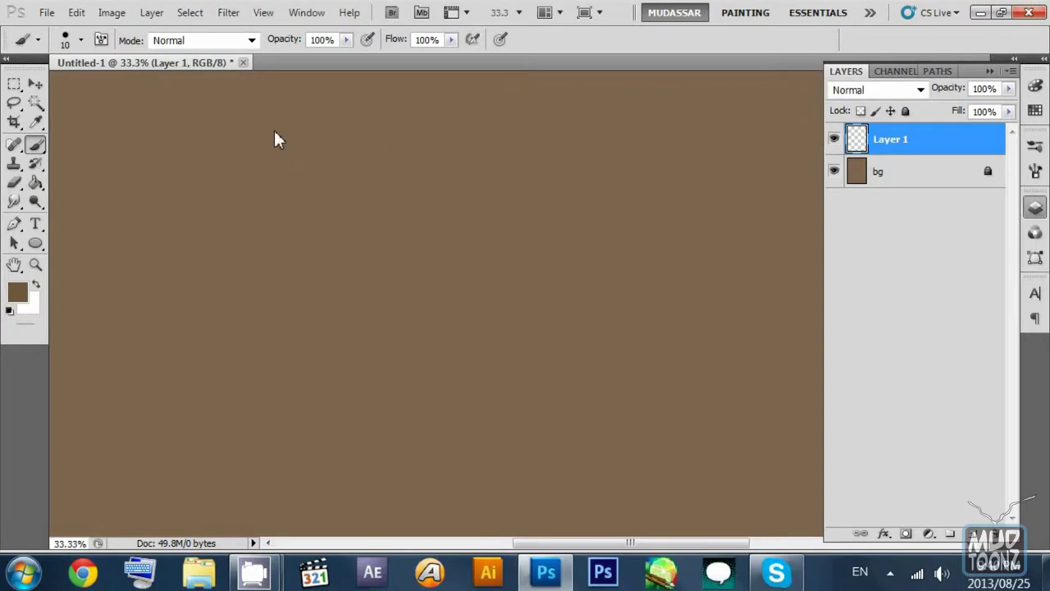
{"action": "scroll", "coordinate": [353, 251], "scroll_direction": "left", "scroll_amount": 3}
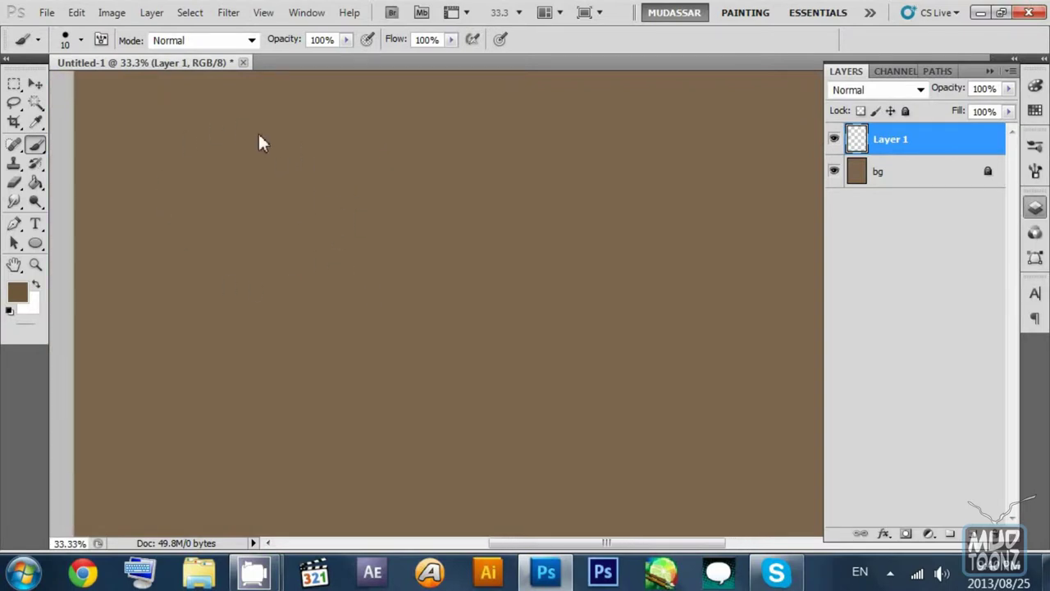
{"action": "mouse_move", "coordinate": [356, 212]}
{"action": "left_mouse_down"}
{"action": "mouse_move", "coordinate": [288, 275]}
{"action": "mouse_move", "coordinate": [330, 130]}
{"action": "mouse_move", "coordinate": [190, 253]}
{"action": "left_mouse_up"}
{"action": "key", "text": "ctrl+z"}
Step: Reset the colors to default black and white, then make two test strokes on Layer 1 and undo them
{"action": "left_click", "coordinate": [923, 142]}
{"action": "left_click", "coordinate": [9, 312]}
{"action": "left_click_drag", "start_coordinate": [242, 266], "coordinate": [260, 274]}
{"action": "mouse_move", "coordinate": [345, 253]}
{"action": "left_mouse_down"}
{"action": "mouse_move", "coordinate": [373, 139]}
{"action": "mouse_move", "coordinate": [329, 278]}
{"action": "left_mouse_up"}
{"action": "key", "text": "ctrl+alt+z"}
{"action": "key", "text": "ctrl+alt+z"}
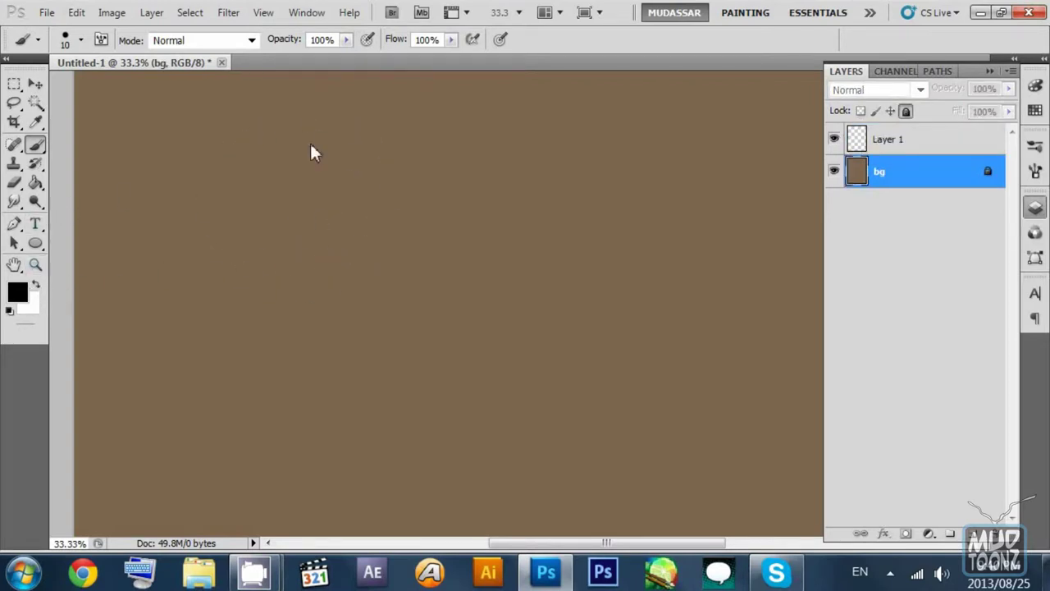
Step: Reselect Layer 1, reduce the brush size to 7 px and show the detailed brush settings
{"action": "left_click", "coordinate": [882, 138]}
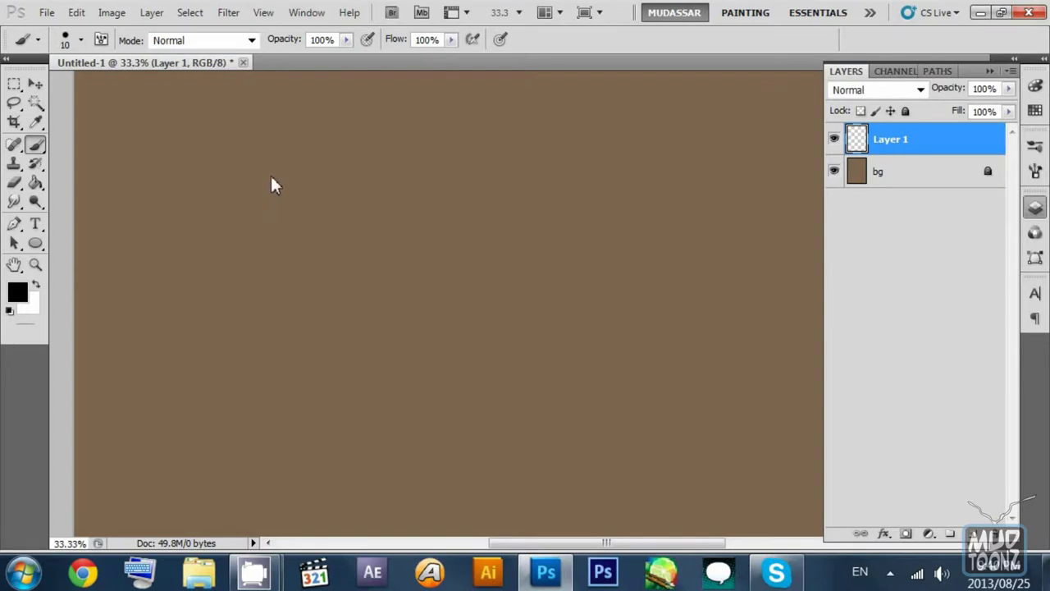
{"action": "key", "text": "bracketleft"}
{"action": "key", "text": "bracketleft"}
{"action": "key", "text": "bracketleft"}
{"action": "left_click", "coordinate": [101, 39]}
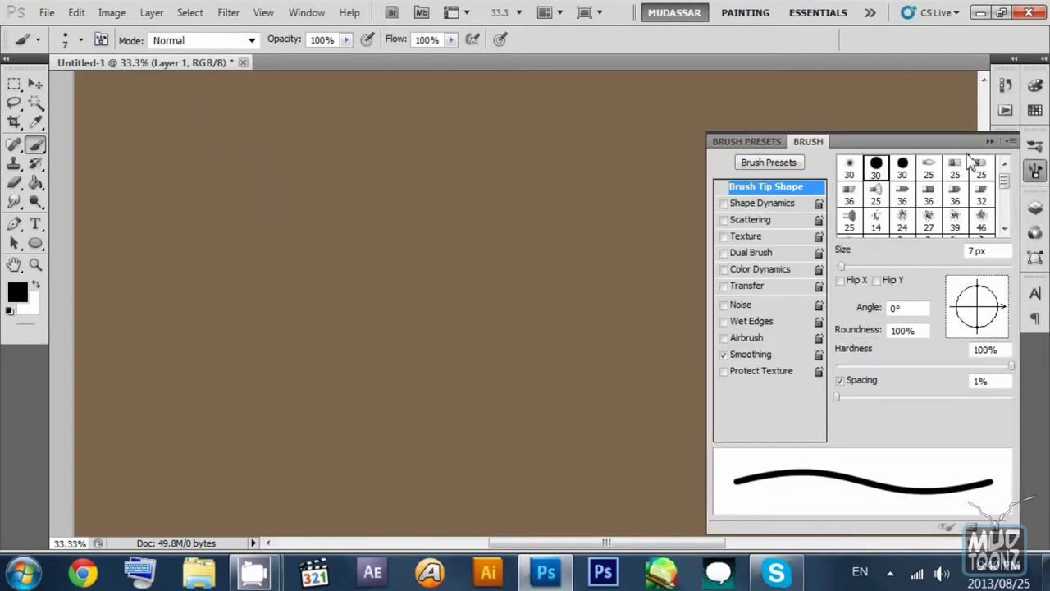
Step: Toggle Shape Dynamics on and off twice to compare the tapered and uniform stroke previews
{"action": "left_click", "coordinate": [724, 204]}
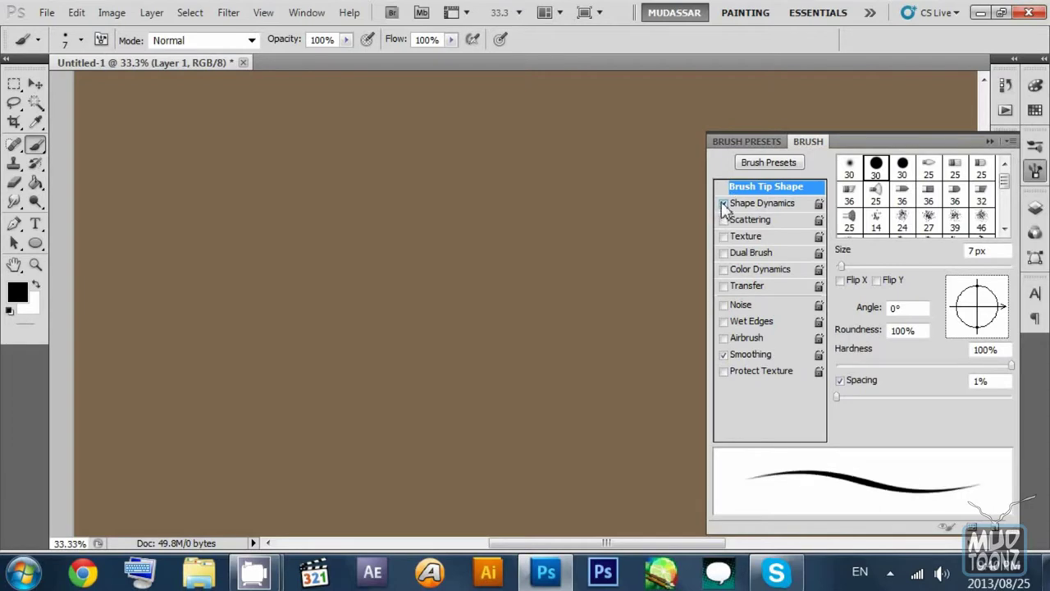
{"action": "left_click", "coordinate": [724, 204]}
{"action": "left_click", "coordinate": [724, 203]}
{"action": "left_click", "coordinate": [724, 203]}
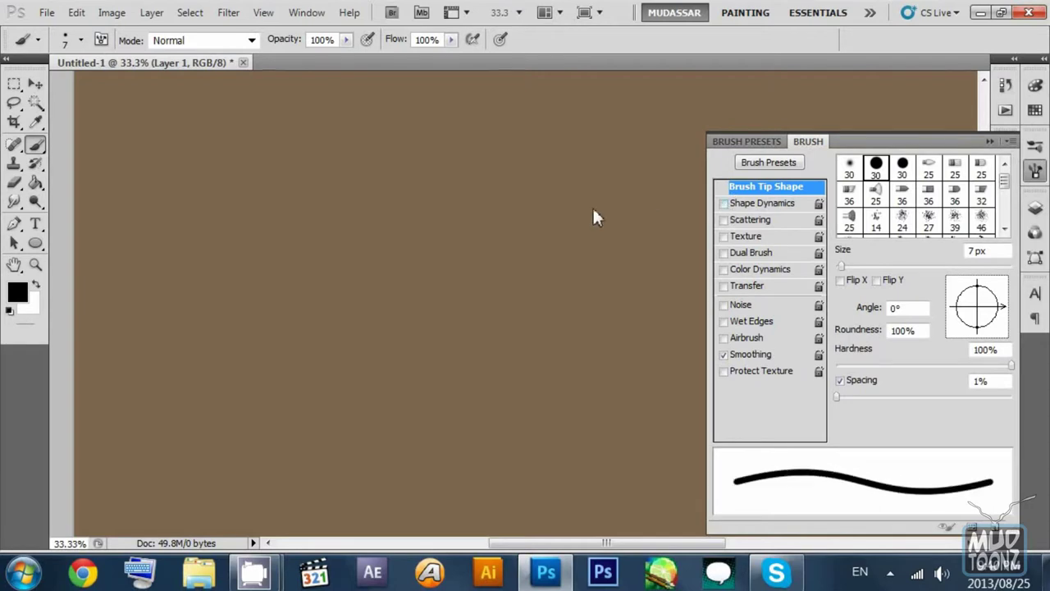
Step: Paint a large rough circle on Layer 1, step back through the history and redo the strokes
{"action": "mouse_move", "coordinate": [251, 375]}
{"action": "left_mouse_down"}
{"action": "mouse_move", "coordinate": [238, 192]}
{"action": "mouse_move", "coordinate": [354, 351]}
{"action": "left_mouse_up"}
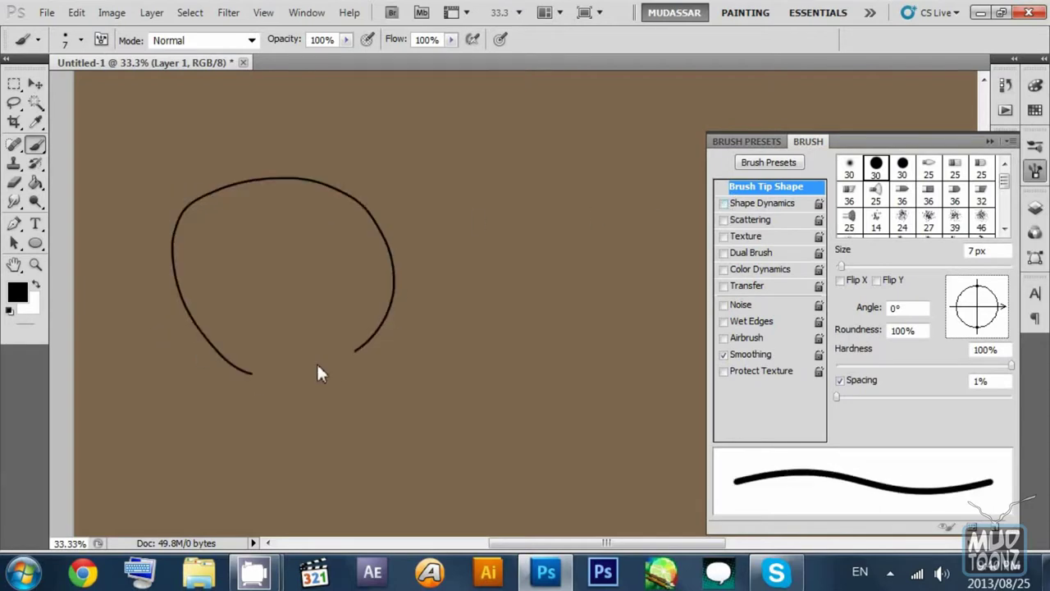
{"action": "key", "text": "ctrl+alt+z"}
{"action": "key", "text": "ctrl+alt+z"}
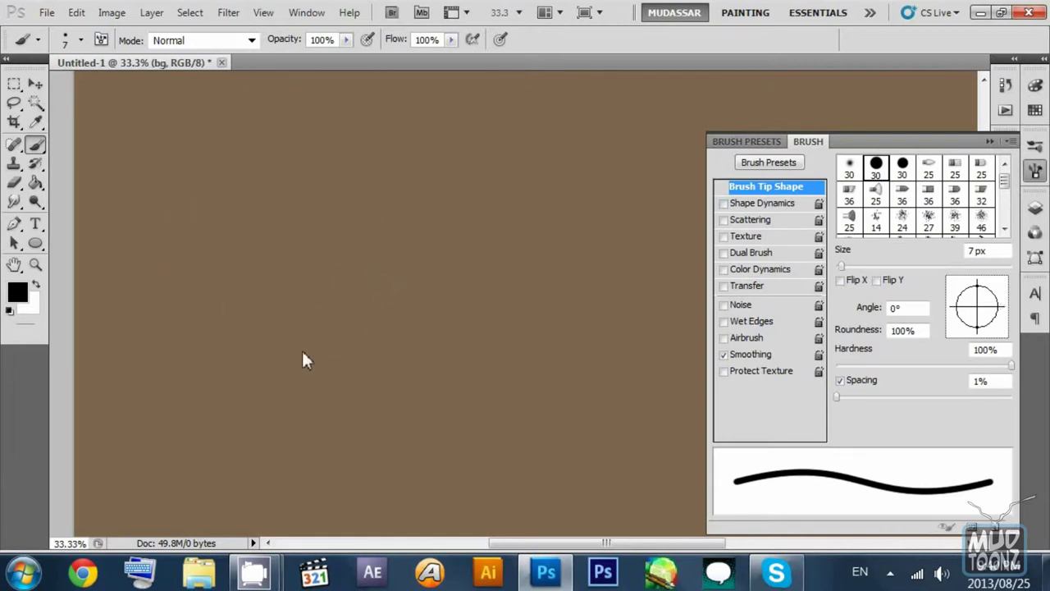
{"action": "key", "text": "ctrl+shift+z"}
{"action": "key", "text": "ctrl+shift+z"}
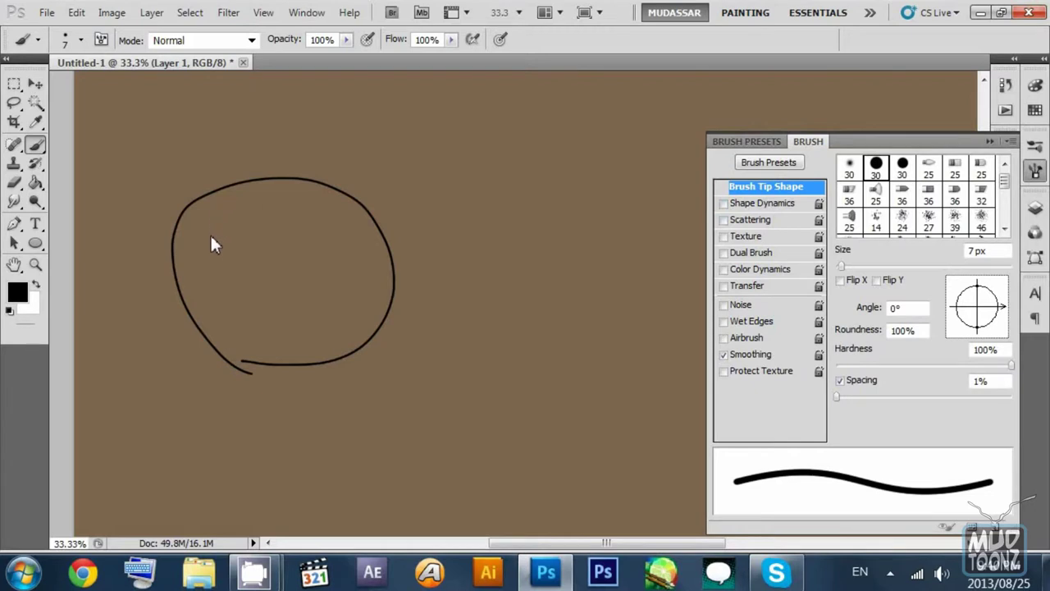
Step: Erase the rough circle completely with the Eraser at 1100 px, including the small leftover mark
{"action": "key", "text": "e"}
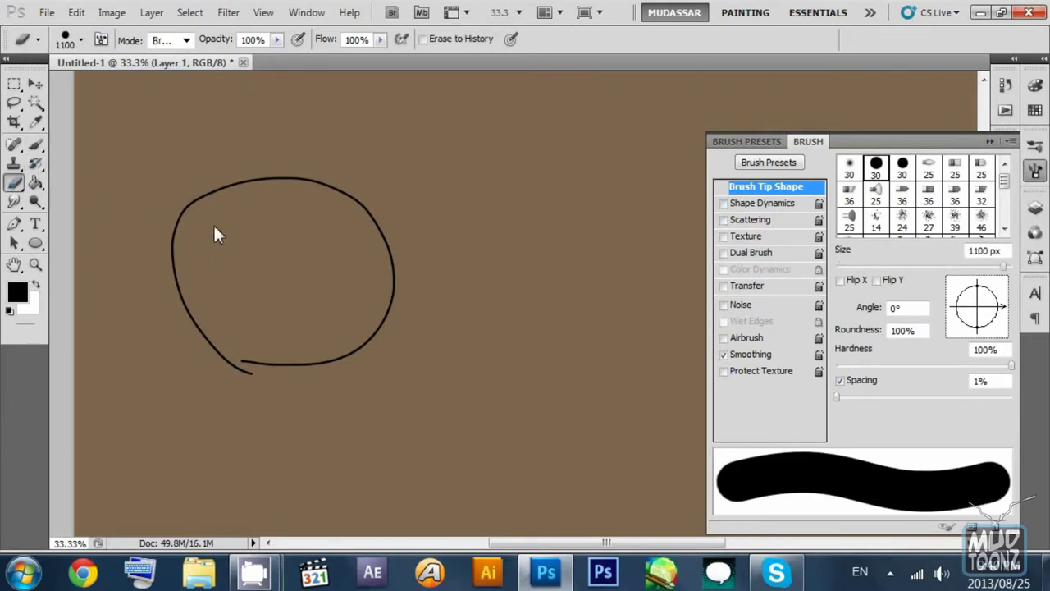
{"action": "left_click_drag", "start_coordinate": [214, 225], "coordinate": [247, 261]}
{"action": "left_click", "coordinate": [36, 145]}
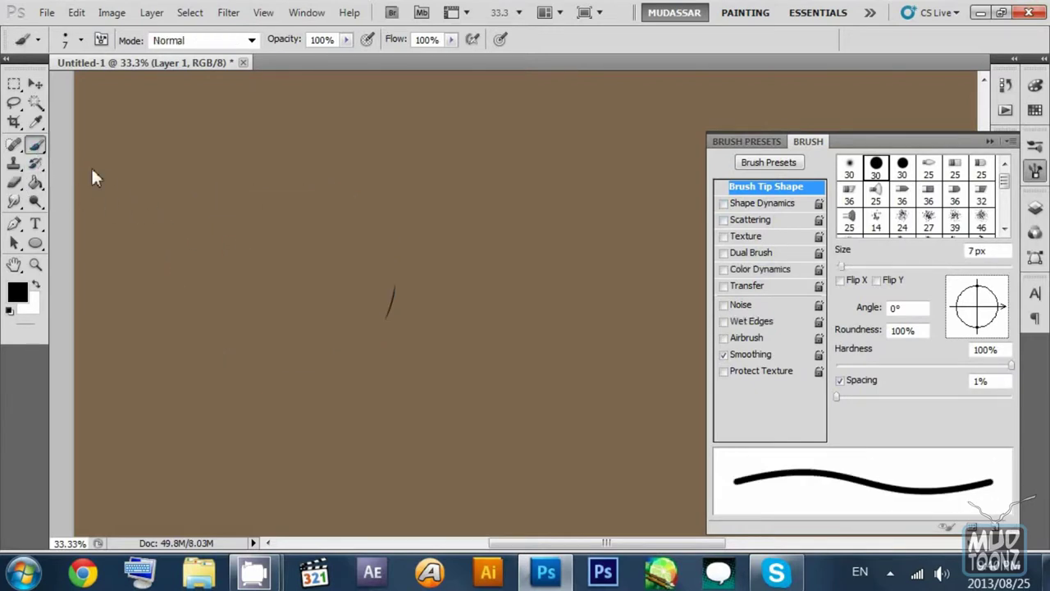
{"action": "left_click", "coordinate": [14, 182]}
{"action": "left_click", "coordinate": [370, 276]}
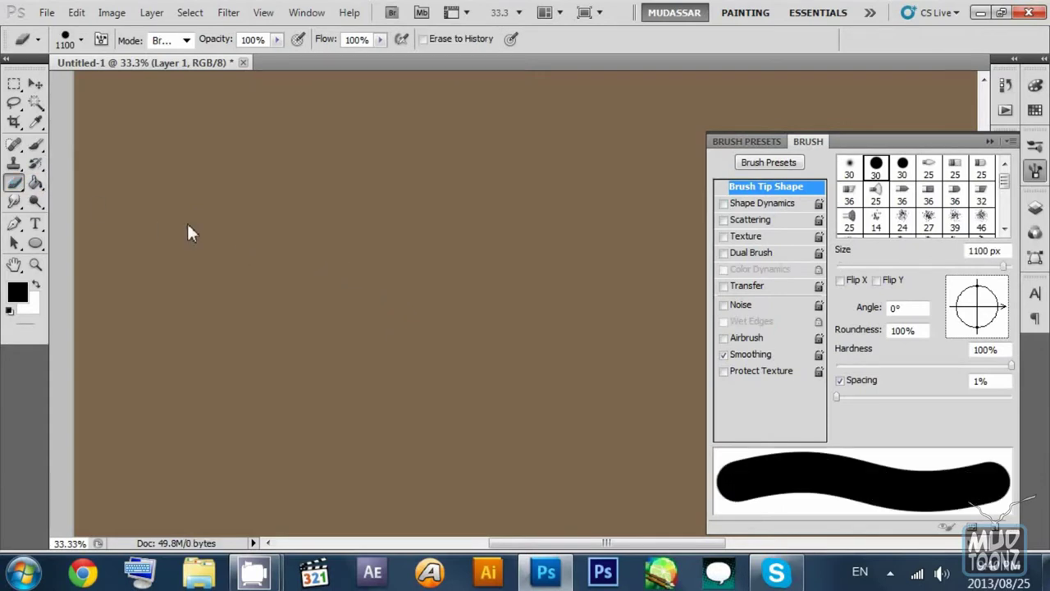
Step: Paint a thin wavy test stroke with the 7 px brush and undo it
{"action": "left_click", "coordinate": [36, 145]}
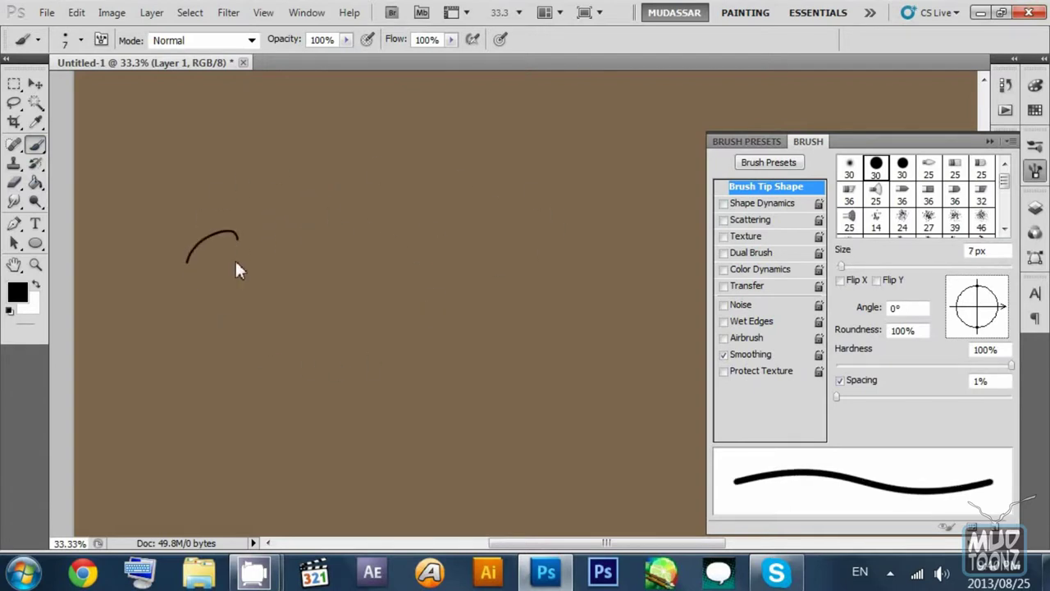
{"action": "left_click_drag", "start_coordinate": [299, 324], "coordinate": [401, 335]}
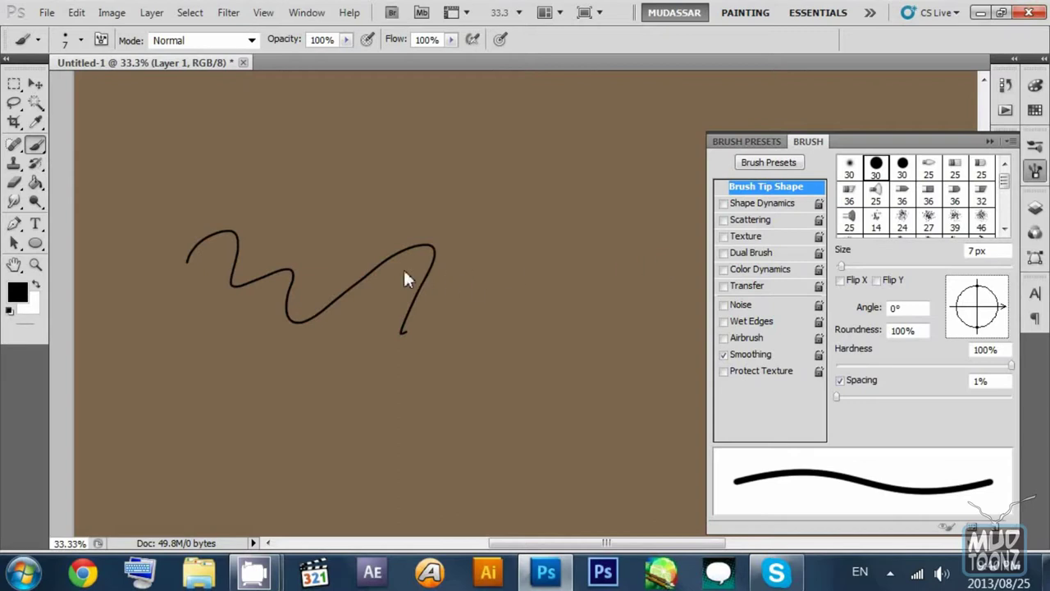
{"action": "key", "text": "ctrl+z"}
Step: Increase the brush size to 25 px and paint a thick wavy stroke of uniform width
{"action": "key", "text": "bracketright"}
{"action": "key", "text": "bracketright"}
{"action": "key", "text": "bracketright"}
{"action": "key", "text": "bracketright"}
{"action": "key", "text": "bracketright"}
{"action": "key", "text": "bracketright"}
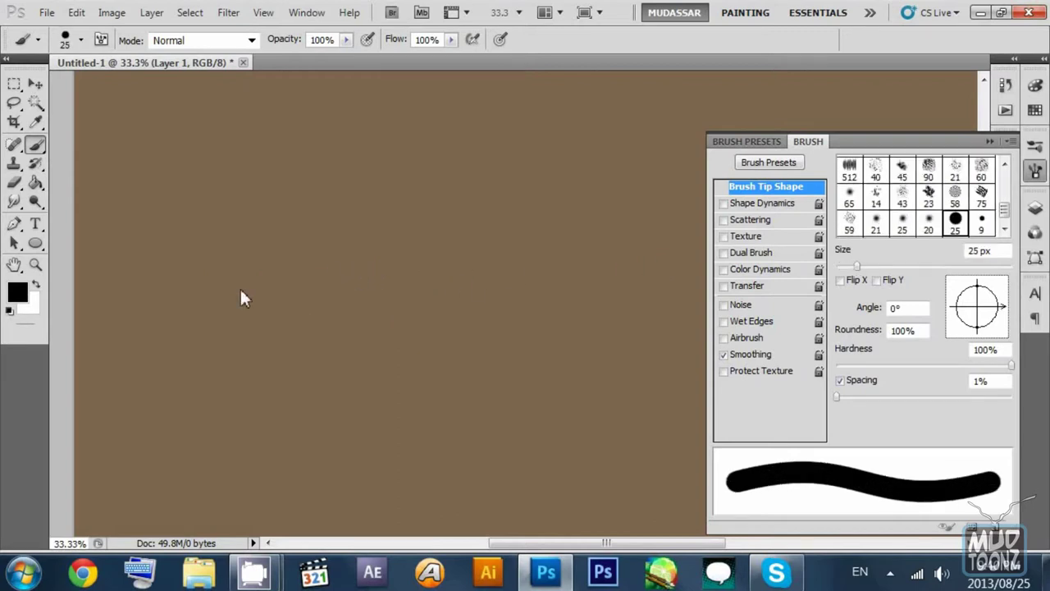
{"action": "mouse_move", "coordinate": [162, 284]}
{"action": "left_mouse_down"}
{"action": "mouse_move", "coordinate": [226, 217]}
{"action": "mouse_move", "coordinate": [279, 284]}
{"action": "left_mouse_up"}
{"action": "left_click_drag", "start_coordinate": [391, 310], "coordinate": [420, 292]}
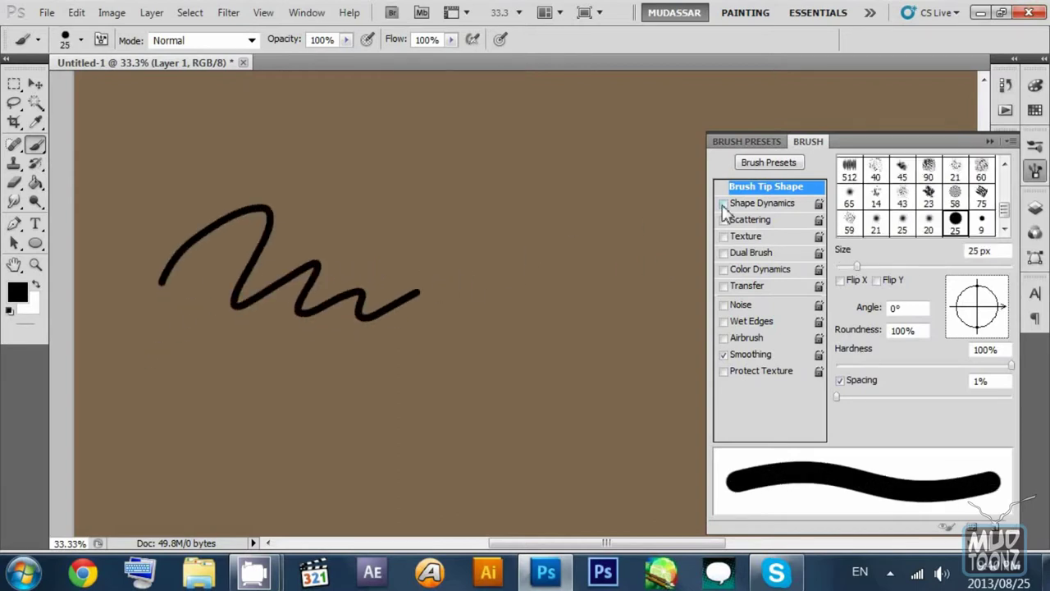
Step: Enable Shape Dynamics and paint wavy test strokes of varying thickness below the uniform stroke for comparison
{"action": "left_click", "coordinate": [723, 202]}
{"action": "scroll", "coordinate": [279, 254], "scroll_direction": "down", "scroll_amount": 3}
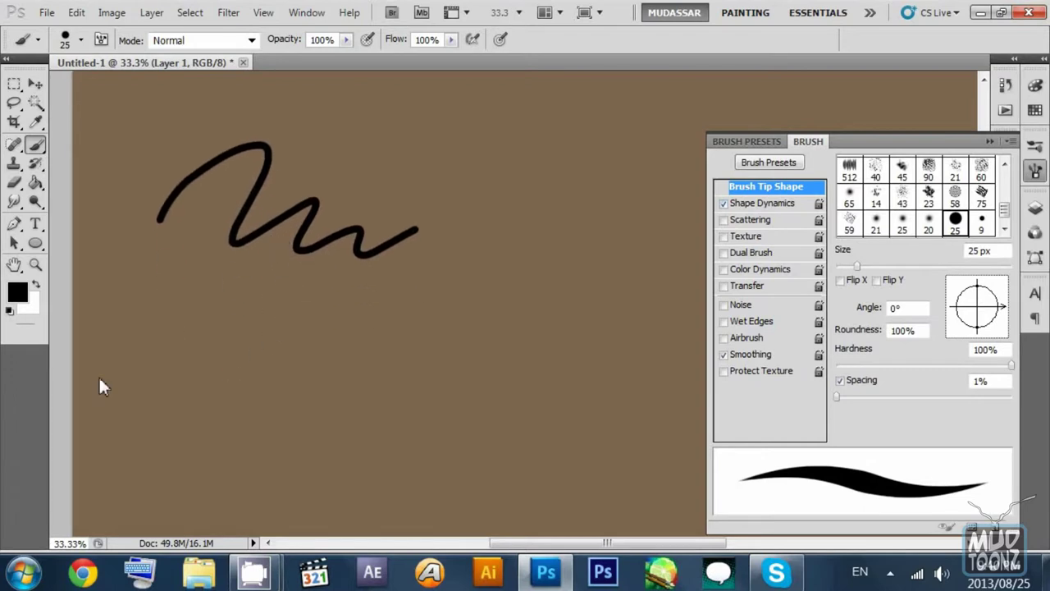
{"action": "left_click_drag", "start_coordinate": [159, 328], "coordinate": [229, 344]}
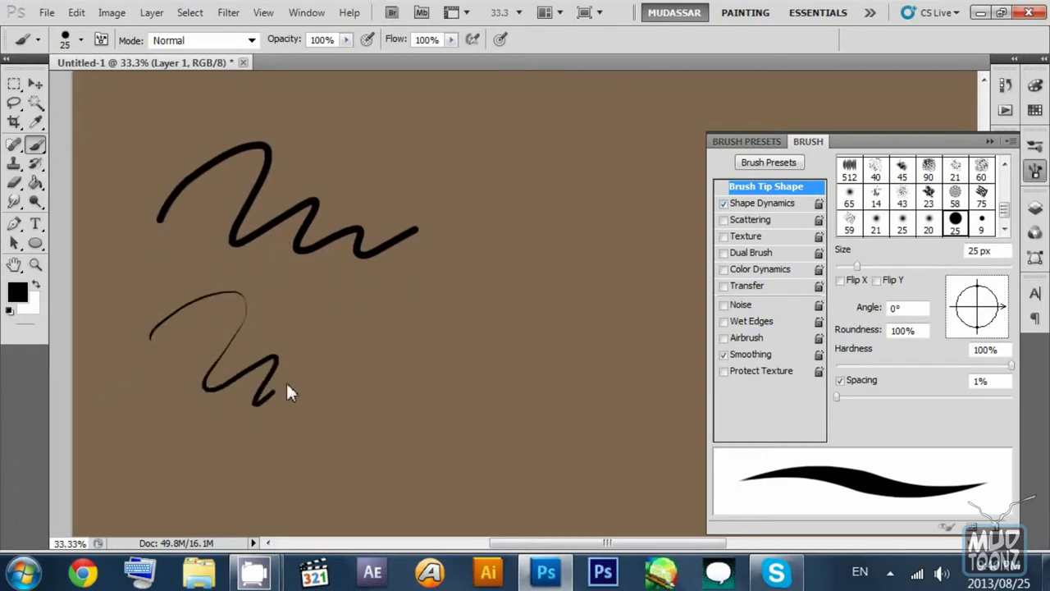
{"action": "left_click_drag", "start_coordinate": [316, 389], "coordinate": [369, 380]}
{"action": "left_click_drag", "start_coordinate": [382, 430], "coordinate": [657, 244]}
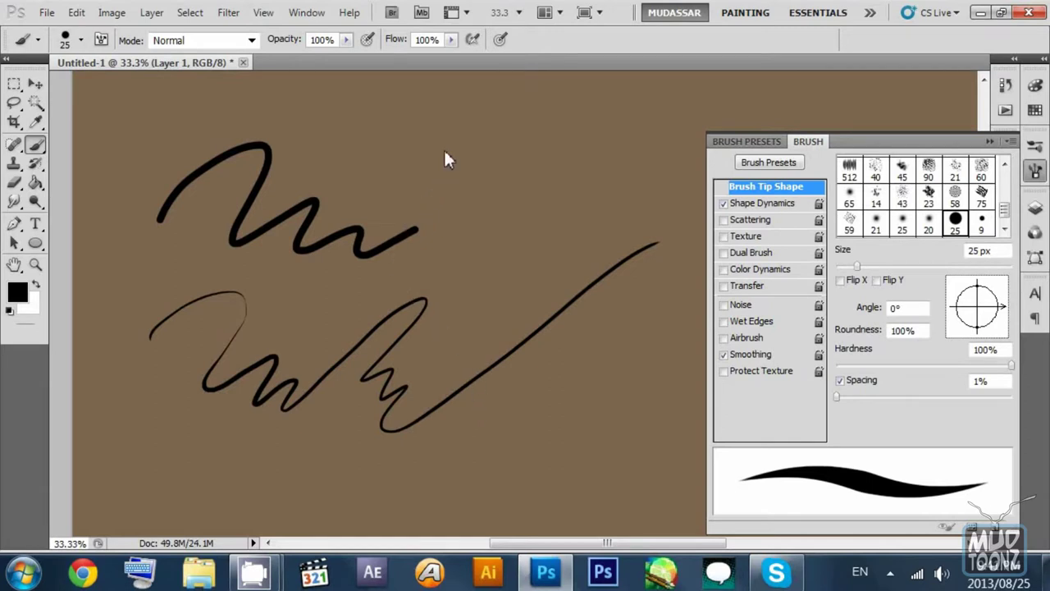
{"action": "mouse_move", "coordinate": [531, 200]}
{"action": "left_mouse_down"}
{"action": "mouse_move", "coordinate": [538, 246]}
{"action": "mouse_move", "coordinate": [550, 245]}
{"action": "mouse_move", "coordinate": [489, 299]}
{"action": "mouse_move", "coordinate": [376, 335]}
{"action": "mouse_move", "coordinate": [284, 261]}
{"action": "mouse_move", "coordinate": [213, 263]}
{"action": "left_mouse_up"}
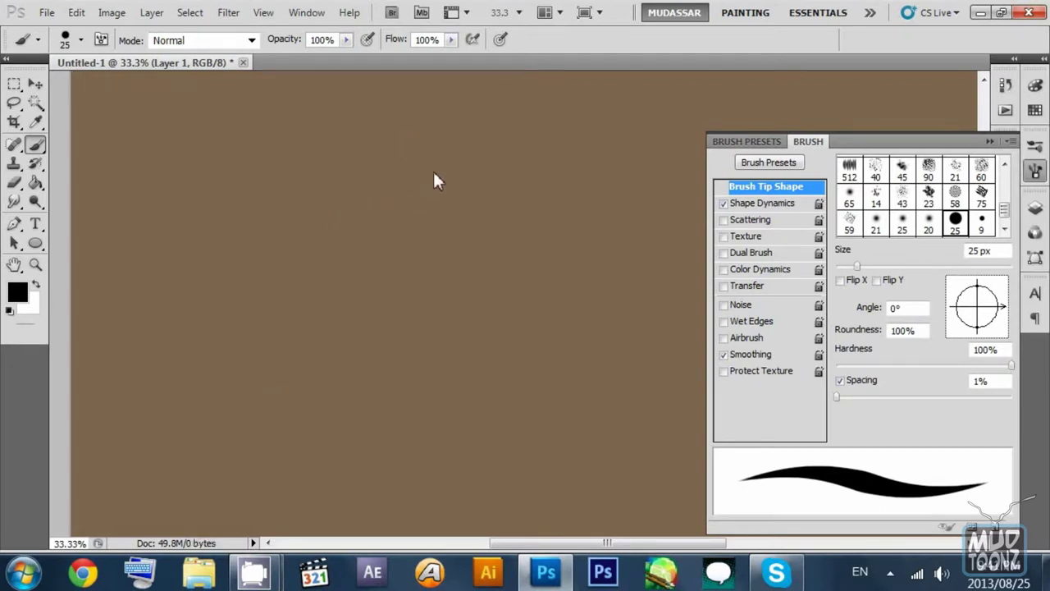
Step: Leave Shape Dynamics enabled, hide the brush settings and reduce the brush size to 7 px
{"action": "left_click", "coordinate": [724, 204]}
{"action": "left_click", "coordinate": [724, 204]}
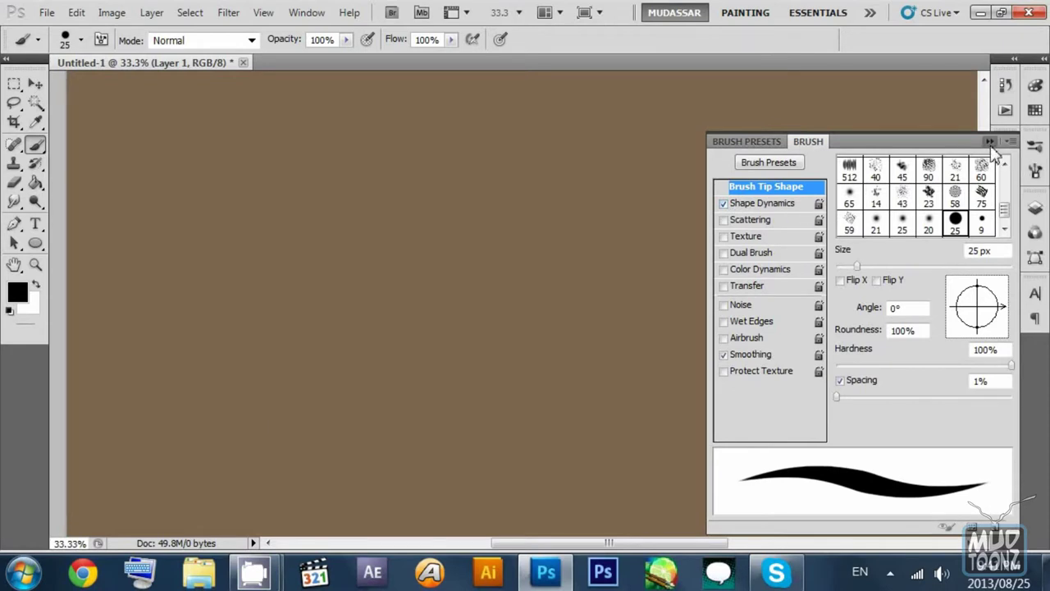
{"action": "left_click", "coordinate": [990, 142]}
{"action": "key", "text": "bracketleft"}
{"action": "key", "text": "bracketleft"}
{"action": "key", "text": "bracketleft"}
{"action": "key", "text": "bracketleft"}
{"action": "key", "text": "bracketleft"}
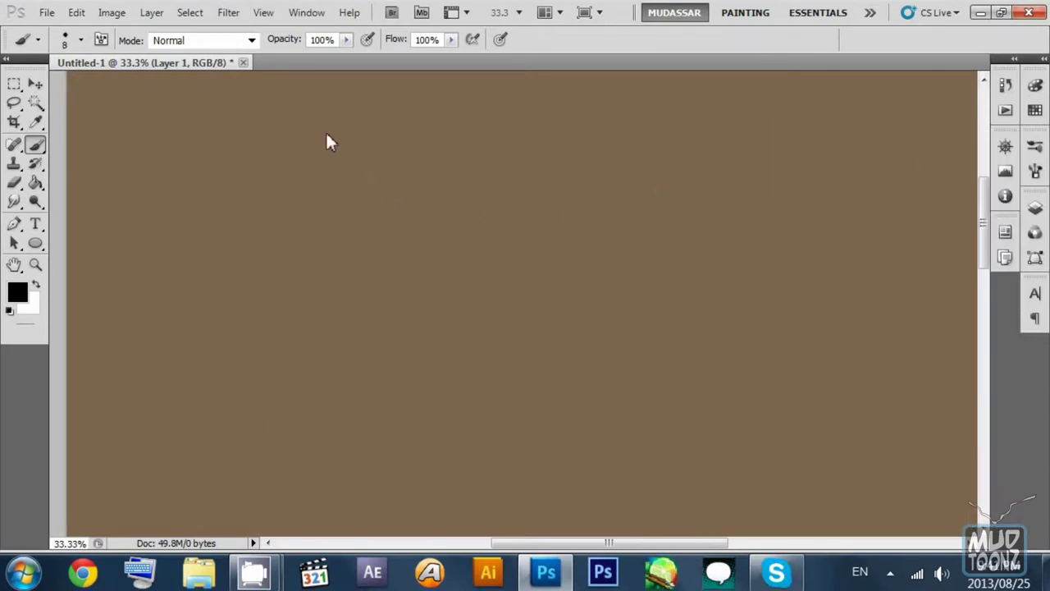
{"action": "key", "text": "bracketleft"}
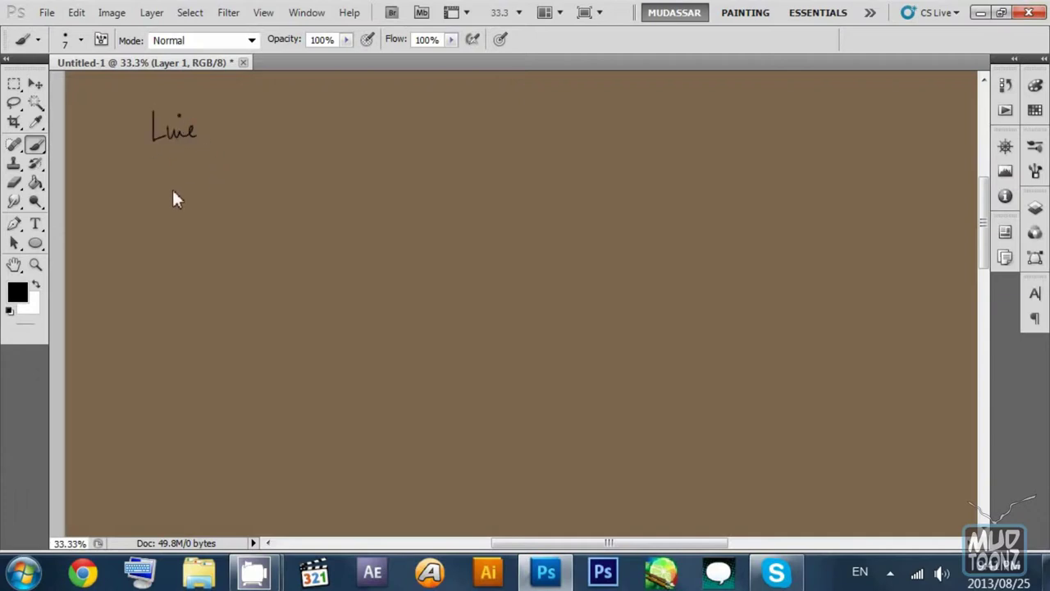
Step: Draw a long straight line rising diagonally beneath the handwritten "Line" label
{"action": "left_click_drag", "start_coordinate": [161, 321], "coordinate": [503, 209]}
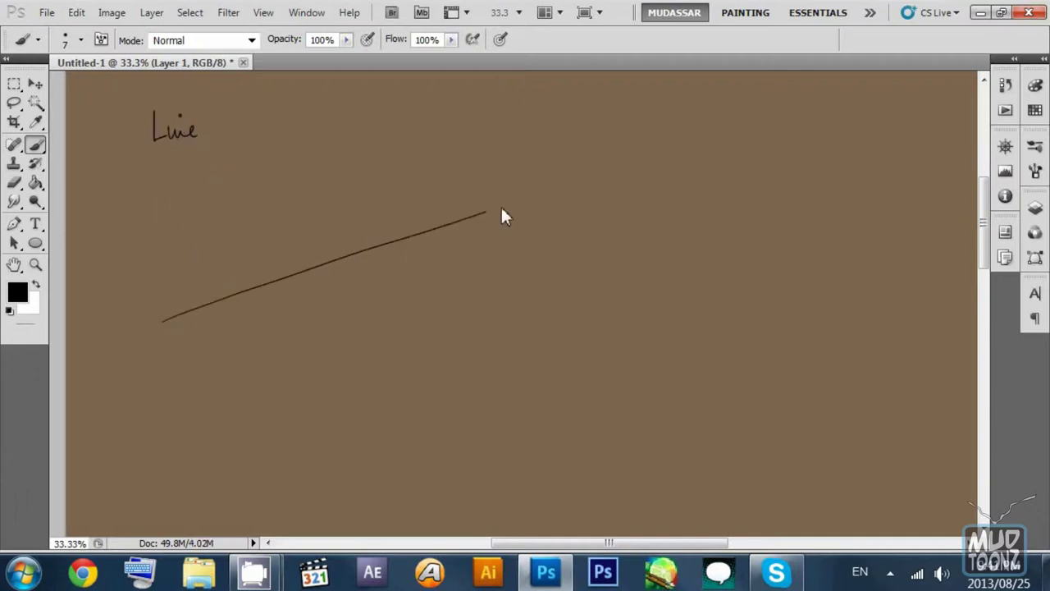
{"action": "left_click_drag", "start_coordinate": [334, 253], "coordinate": [308, 202]}
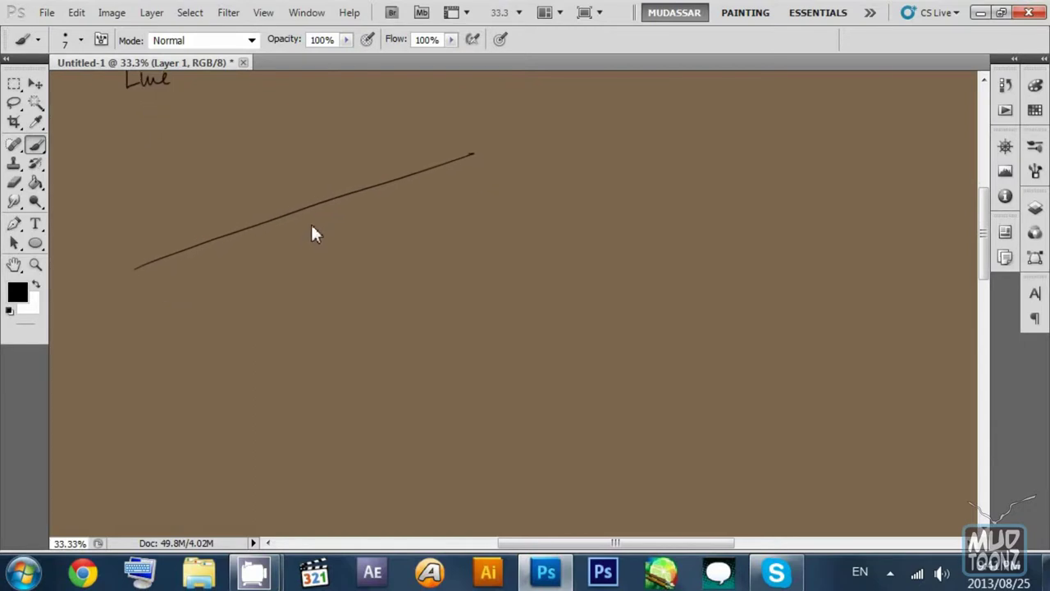
{"action": "left_click_drag", "start_coordinate": [143, 377], "coordinate": [140, 347]}
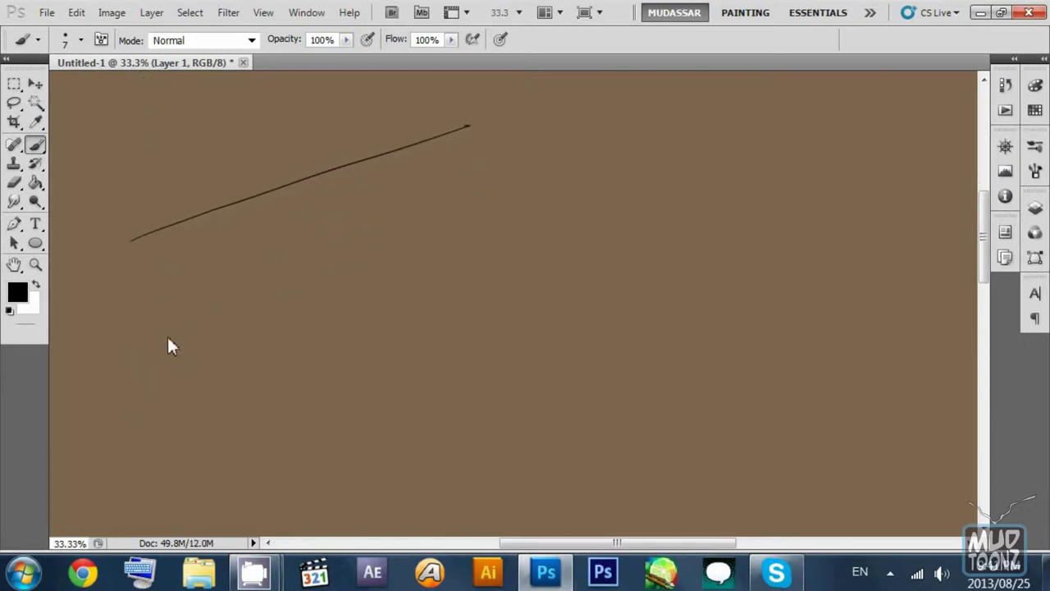
Step: Handwrite the label "Arc" beside the line example and draw an arch and an S-shaped curve below it
{"action": "left_click_drag", "start_coordinate": [541, 105], "coordinate": [484, 215]}
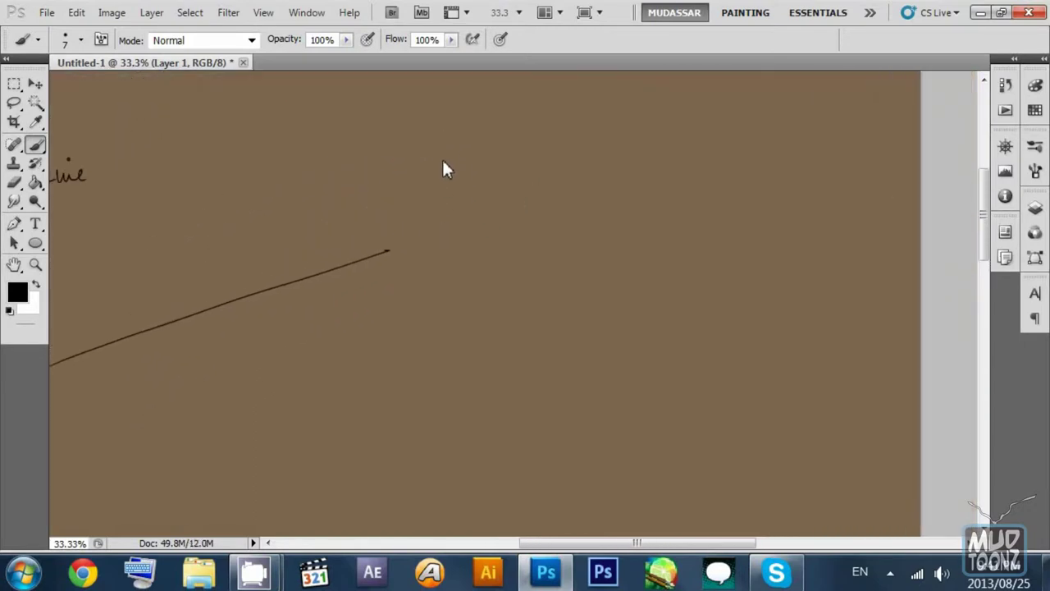
{"action": "mouse_move", "coordinate": [455, 168]}
{"action": "left_mouse_down"}
{"action": "mouse_move", "coordinate": [465, 157]}
{"action": "mouse_move", "coordinate": [474, 166]}
{"action": "left_mouse_up"}
{"action": "left_click_drag", "start_coordinate": [491, 246], "coordinate": [489, 223]}
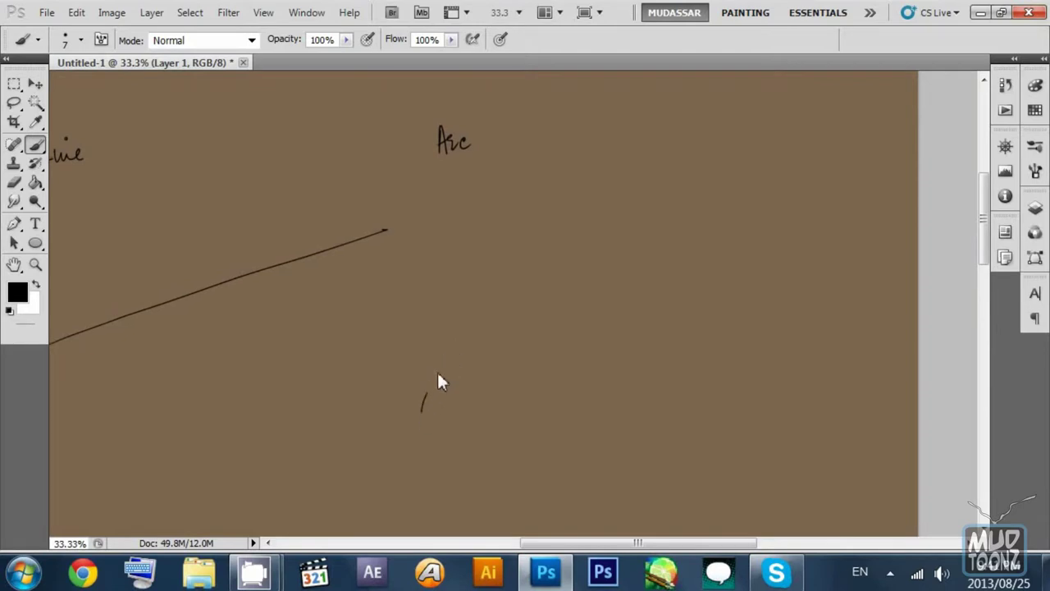
{"action": "mouse_move", "coordinate": [438, 376]}
{"action": "left_mouse_down"}
{"action": "mouse_move", "coordinate": [527, 278]}
{"action": "mouse_move", "coordinate": [689, 256]}
{"action": "mouse_move", "coordinate": [731, 287]}
{"action": "left_mouse_up"}
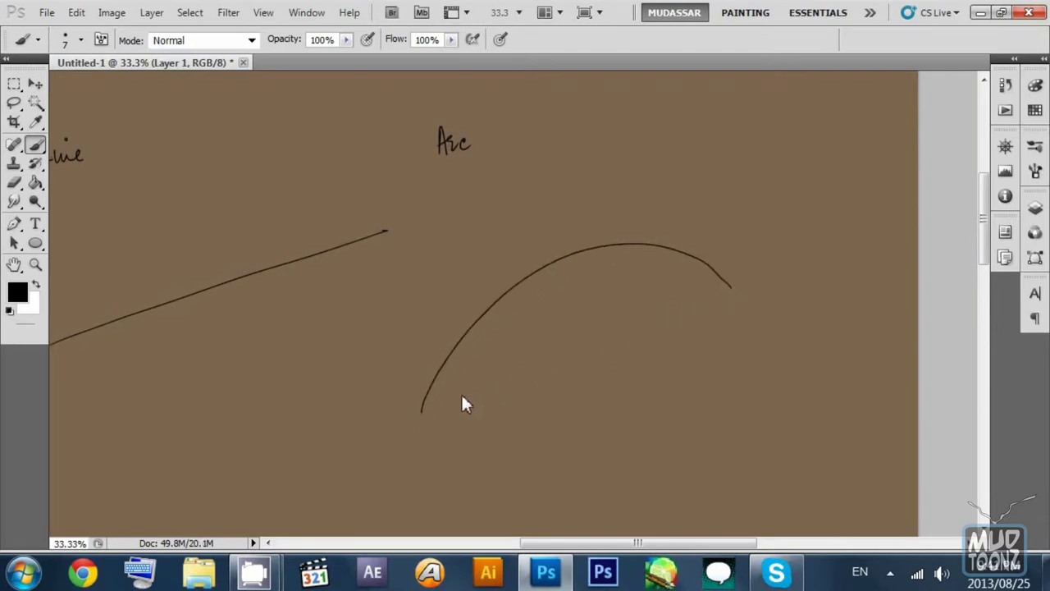
{"action": "mouse_move", "coordinate": [464, 393]}
{"action": "left_mouse_down"}
{"action": "mouse_move", "coordinate": [509, 360]}
{"action": "mouse_move", "coordinate": [648, 354]}
{"action": "mouse_move", "coordinate": [812, 306]}
{"action": "mouse_move", "coordinate": [810, 249]}
{"action": "left_mouse_up"}
Step: Mark three dots below the arcs and draw two overlapping curved strokes that try to connect them
{"action": "scroll", "coordinate": [697, 320], "scroll_direction": "down", "scroll_amount": 3}
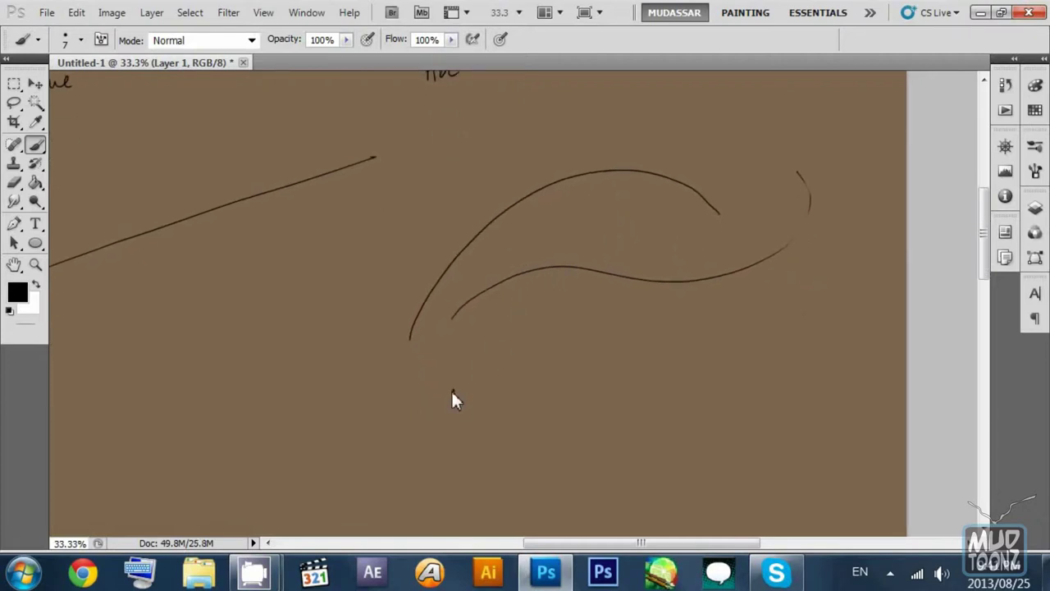
{"action": "scroll", "coordinate": [761, 332], "scroll_direction": "down", "scroll_amount": 5}
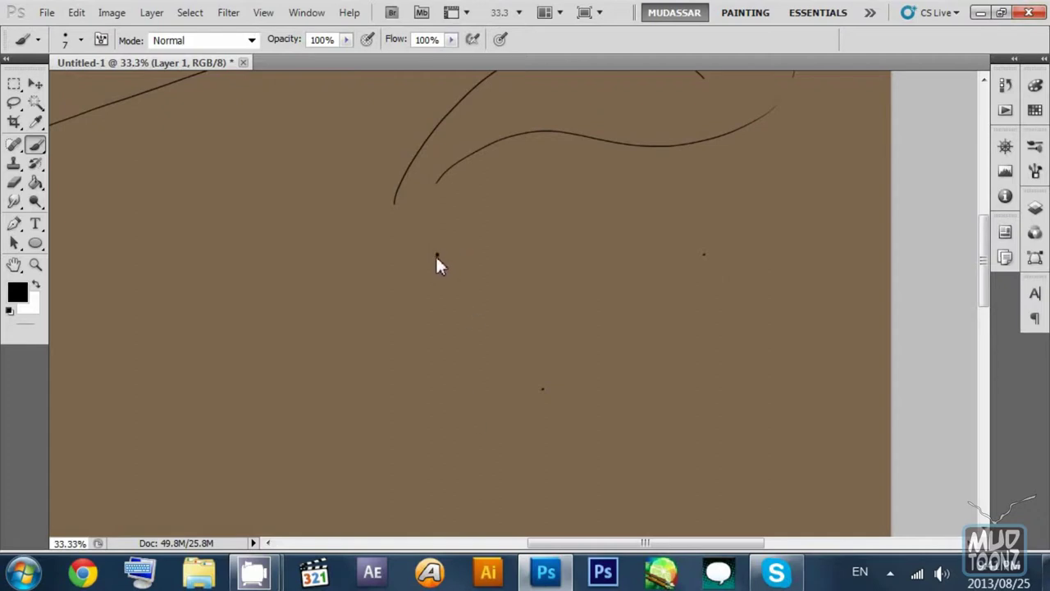
{"action": "mouse_move", "coordinate": [437, 255]}
{"action": "left_mouse_down"}
{"action": "mouse_move", "coordinate": [557, 222]}
{"action": "mouse_move", "coordinate": [609, 218]}
{"action": "left_mouse_up"}
{"action": "left_click_drag", "start_coordinate": [698, 246], "coordinate": [696, 285]}
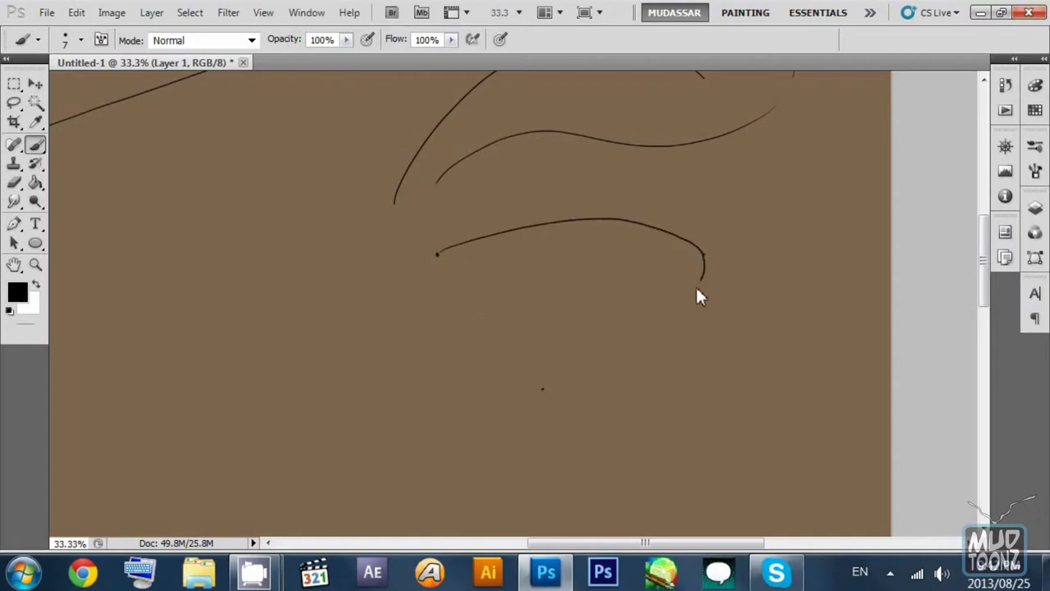
{"action": "left_click_drag", "start_coordinate": [601, 360], "coordinate": [382, 406]}
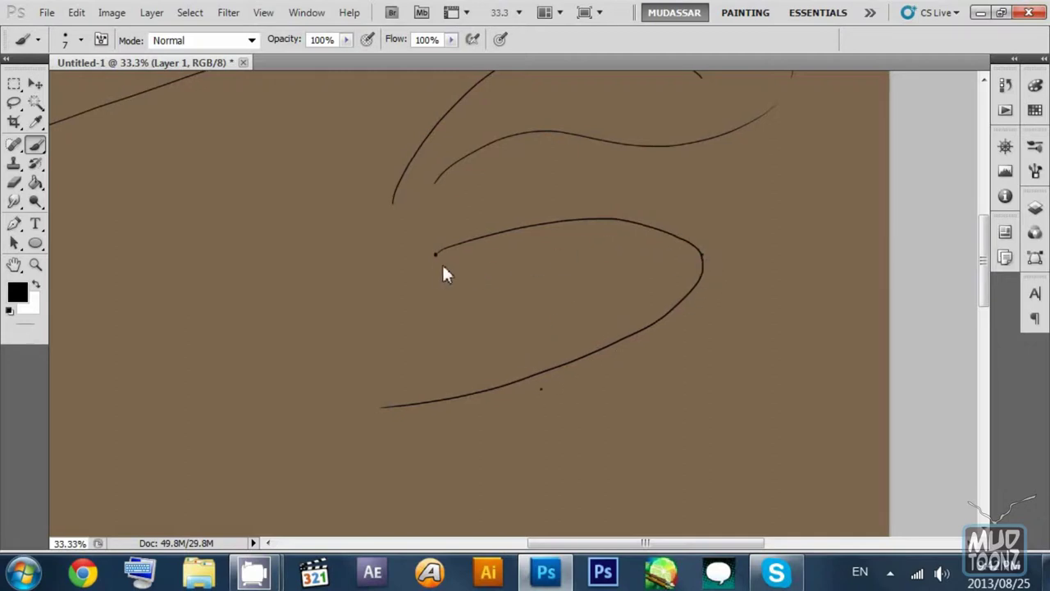
{"action": "mouse_move", "coordinate": [433, 254]}
{"action": "left_mouse_down"}
{"action": "mouse_move", "coordinate": [542, 233]}
{"action": "mouse_move", "coordinate": [626, 231]}
{"action": "left_mouse_up"}
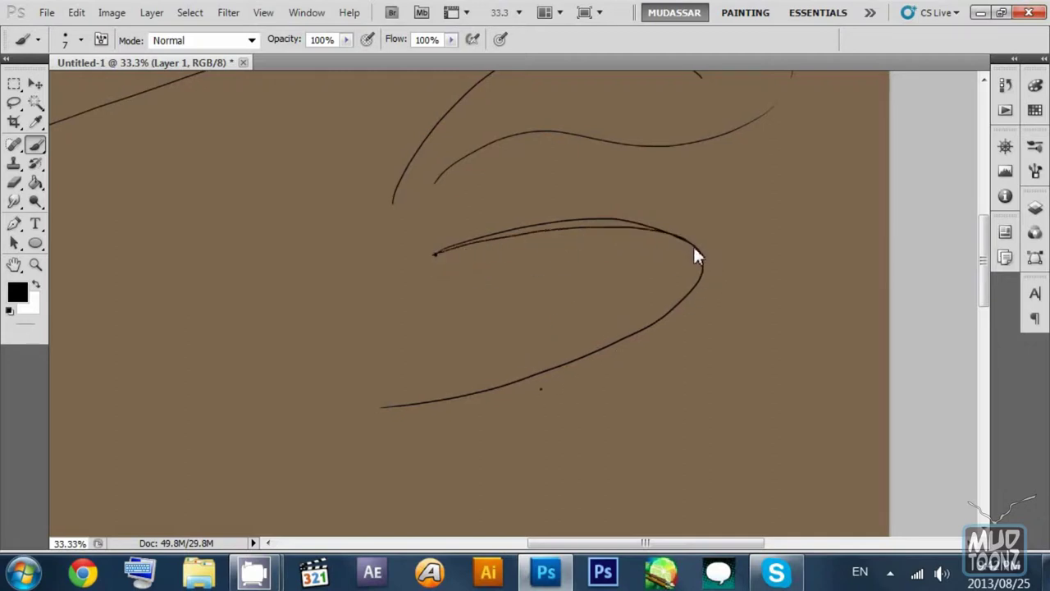
{"action": "left_click_drag", "start_coordinate": [525, 390], "coordinate": [443, 418]}
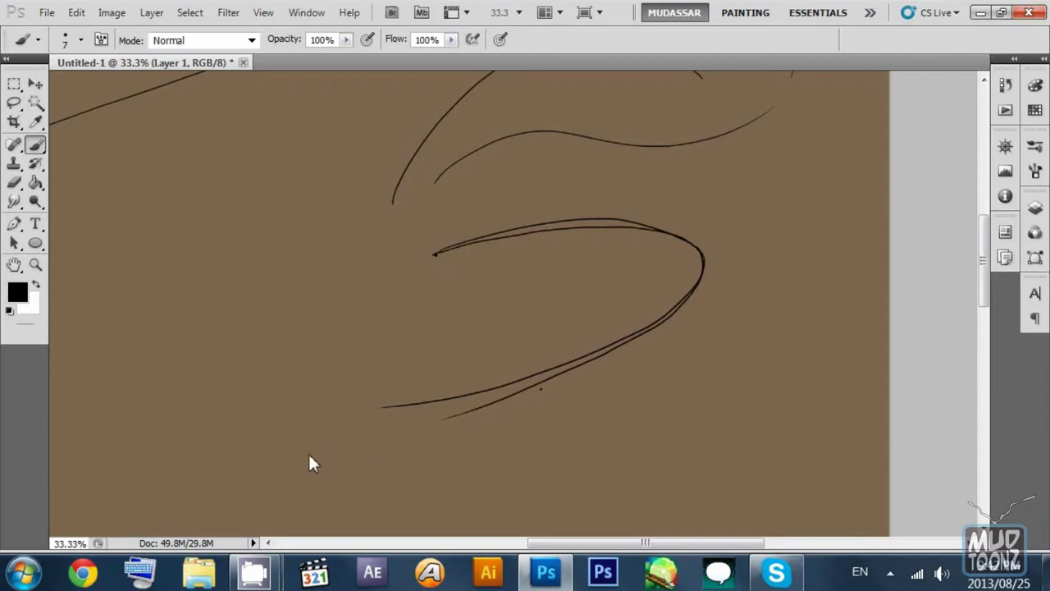
Step: Draw a second curve through three dots beside the first, mark it with a check and the earlier one with "??"
{"action": "left_click_drag", "start_coordinate": [664, 279], "coordinate": [642, 177]}
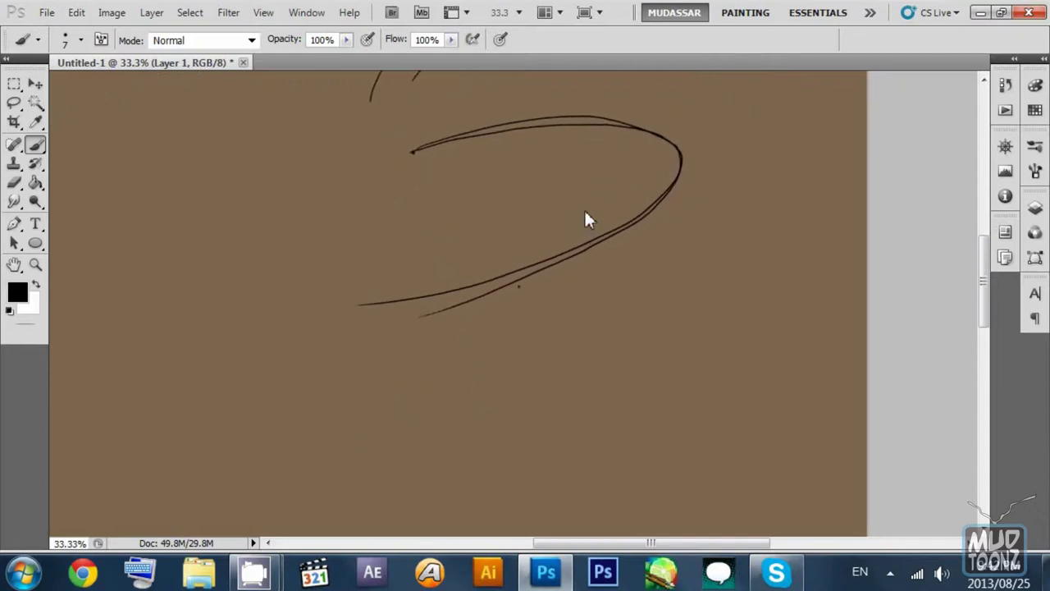
{"action": "left_click_drag", "start_coordinate": [385, 227], "coordinate": [600, 216]}
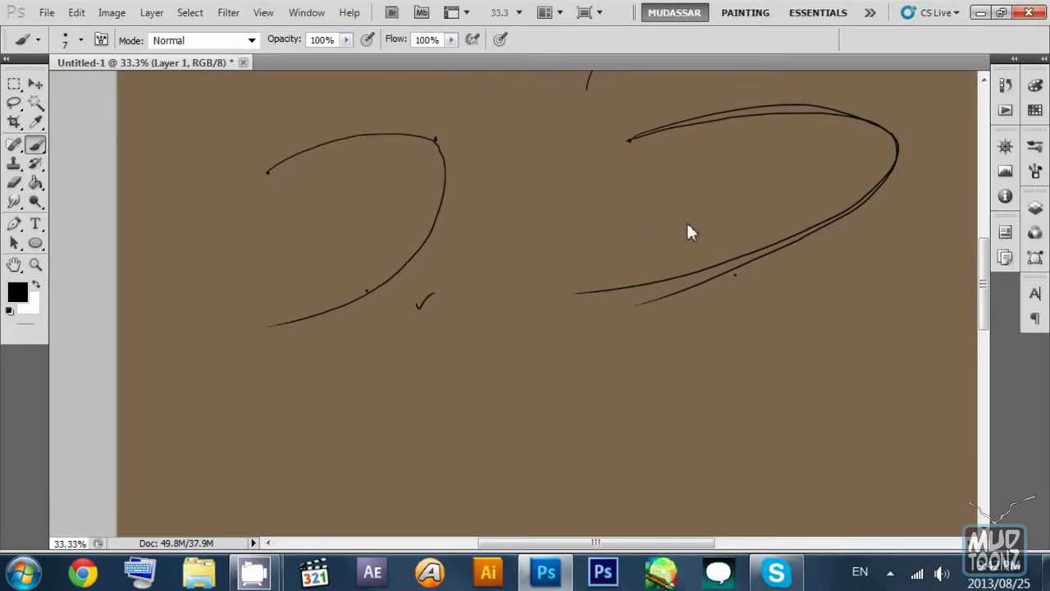
{"action": "left_click_drag", "start_coordinate": [523, 206], "coordinate": [506, 316]}
{"action": "left_click_drag", "start_coordinate": [419, 284], "coordinate": [409, 223]}
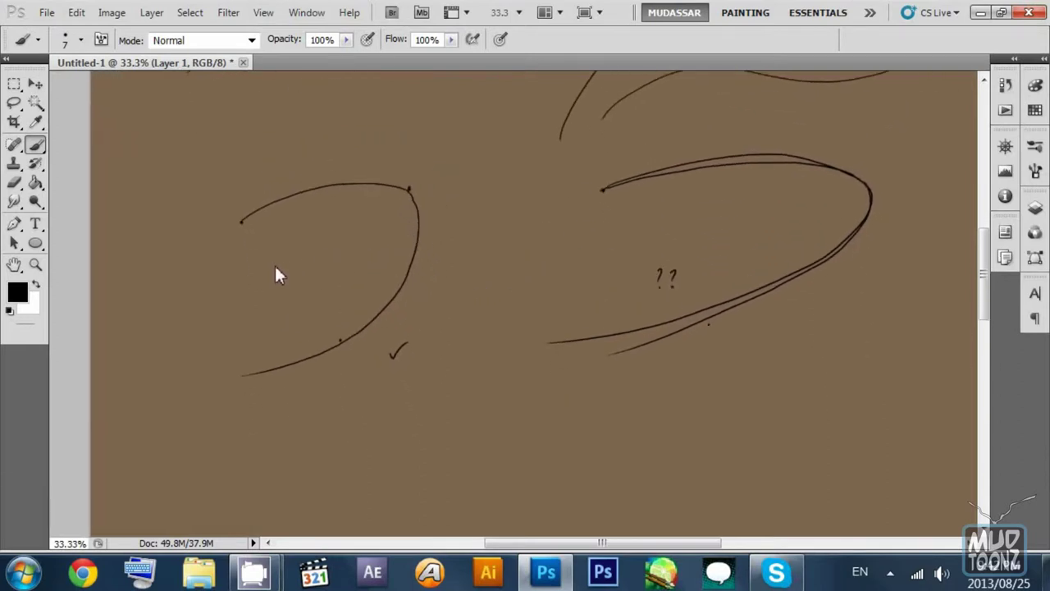
Step: Handwrite the label "Square" in the empty area below the checked curve
{"action": "left_click_drag", "start_coordinate": [275, 267], "coordinate": [268, 91]}
{"action": "left_click_drag", "start_coordinate": [295, 232], "coordinate": [308, 176]}
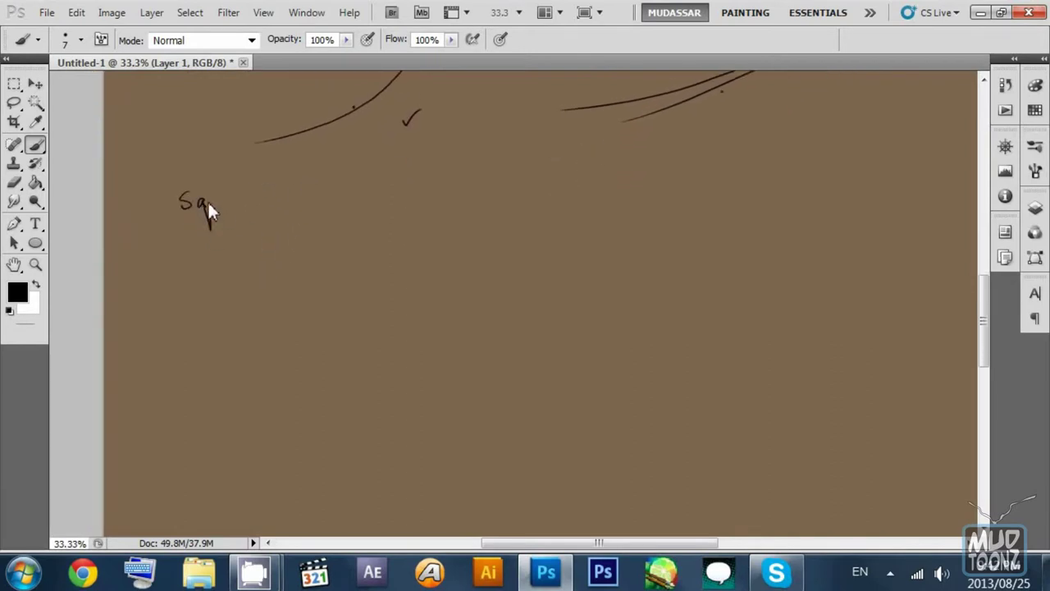
{"action": "left_click_drag", "start_coordinate": [208, 205], "coordinate": [219, 212]}
{"action": "scroll", "coordinate": [279, 215], "scroll_direction": "down", "scroll_amount": 2}
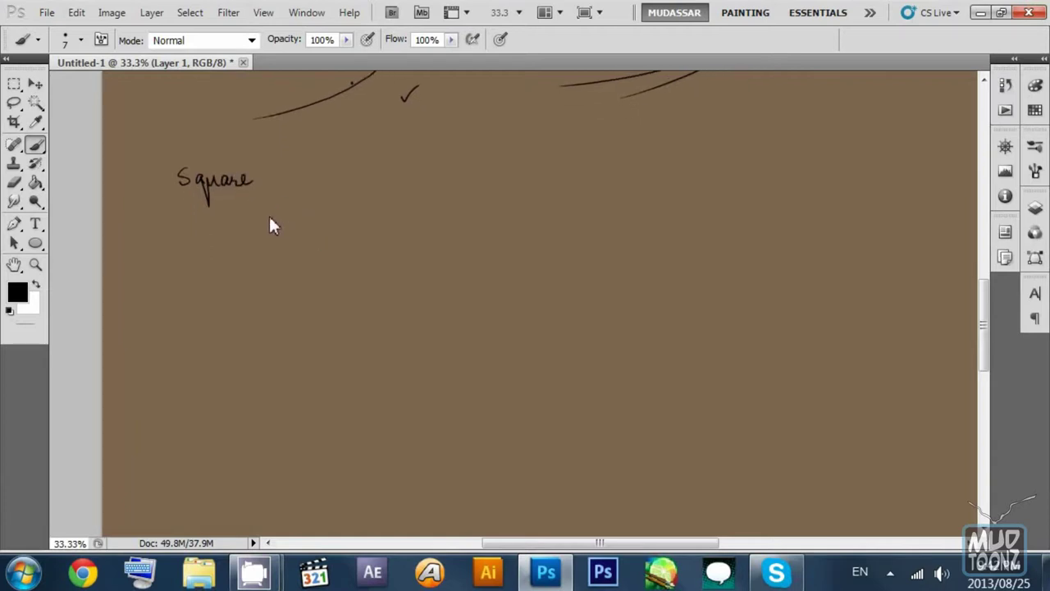
Step: Draw the top and left sides of a square below its label, redoing the left stroke until it is straight
{"action": "left_click_drag", "start_coordinate": [258, 214], "coordinate": [425, 205]}
{"action": "left_click_drag", "start_coordinate": [259, 213], "coordinate": [257, 339]}
{"action": "key", "text": "ctrl+z"}
{"action": "left_click_drag", "start_coordinate": [259, 213], "coordinate": [257, 340]}
{"action": "key", "text": "ctrl+z"}
{"action": "key", "text": "ctrl+z"}
{"action": "left_click_drag", "start_coordinate": [260, 215], "coordinate": [261, 337]}
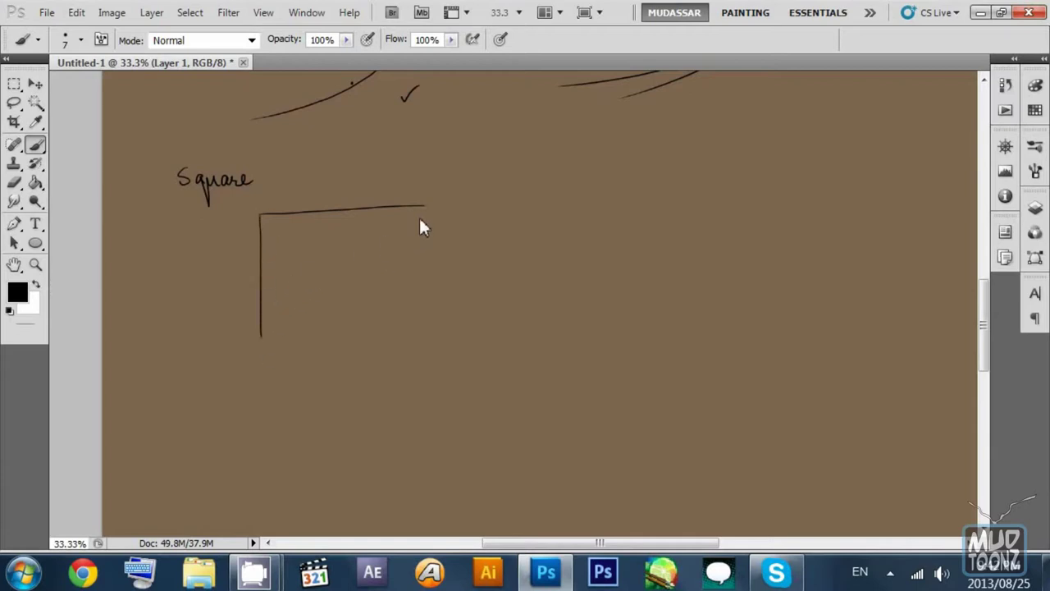
{"action": "key", "text": "ctrl+z"}
{"action": "left_click_drag", "start_coordinate": [260, 215], "coordinate": [261, 332]}
Step: Draw the right side of the square down from its upper corner, redoing the stroke until it is straight
{"action": "left_click_drag", "start_coordinate": [425, 207], "coordinate": [421, 326]}
{"action": "key", "text": "ctrl+z"}
{"action": "left_click_drag", "start_coordinate": [423, 207], "coordinate": [419, 364]}
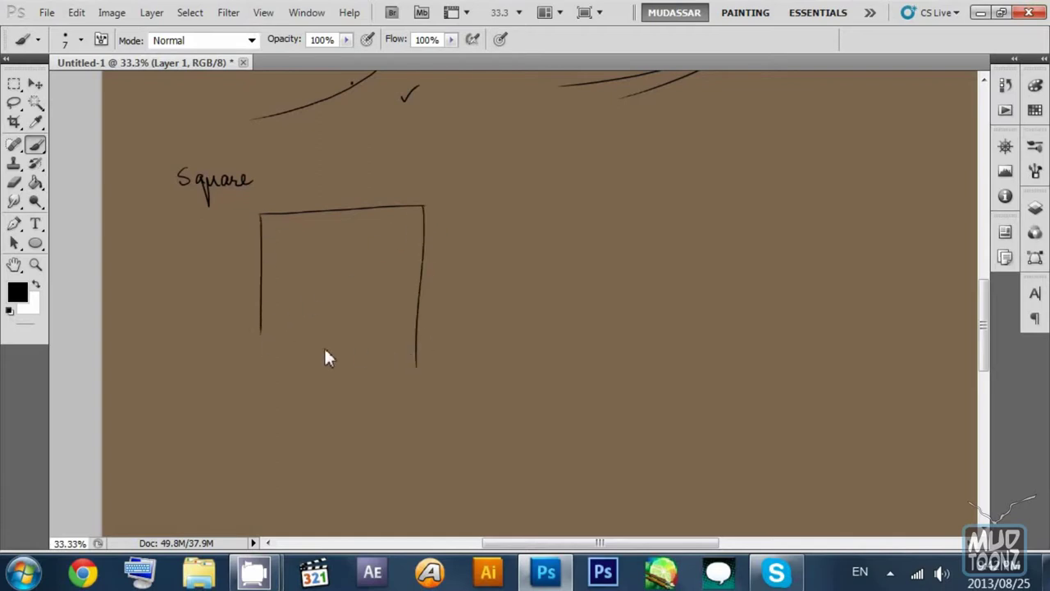
{"action": "key", "text": "ctrl+z"}
{"action": "left_click_drag", "start_coordinate": [424, 207], "coordinate": [423, 349]}
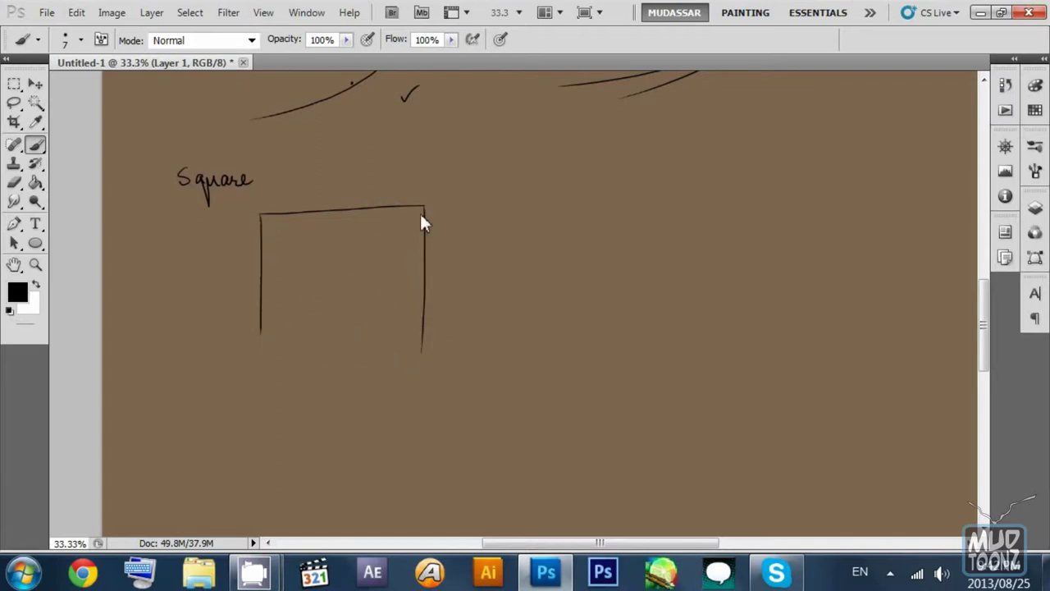
{"action": "key", "text": "ctrl+z"}
{"action": "left_click_drag", "start_coordinate": [424, 207], "coordinate": [424, 324]}
{"action": "key", "text": "ctrl+z"}
{"action": "left_click_drag", "start_coordinate": [424, 206], "coordinate": [424, 343]}
Step: Close the square with a bottom side and tidy its lower corners
{"action": "left_click_drag", "start_coordinate": [258, 343], "coordinate": [432, 340]}
{"action": "key", "text": "ctrl+z"}
{"action": "left_click_drag", "start_coordinate": [279, 356], "coordinate": [385, 354]}
{"action": "key", "text": "ctrl+z"}
{"action": "mouse_move", "coordinate": [265, 352]}
{"action": "left_mouse_down"}
{"action": "mouse_move", "coordinate": [429, 353]}
{"action": "mouse_move", "coordinate": [288, 351]}
{"action": "left_mouse_up"}
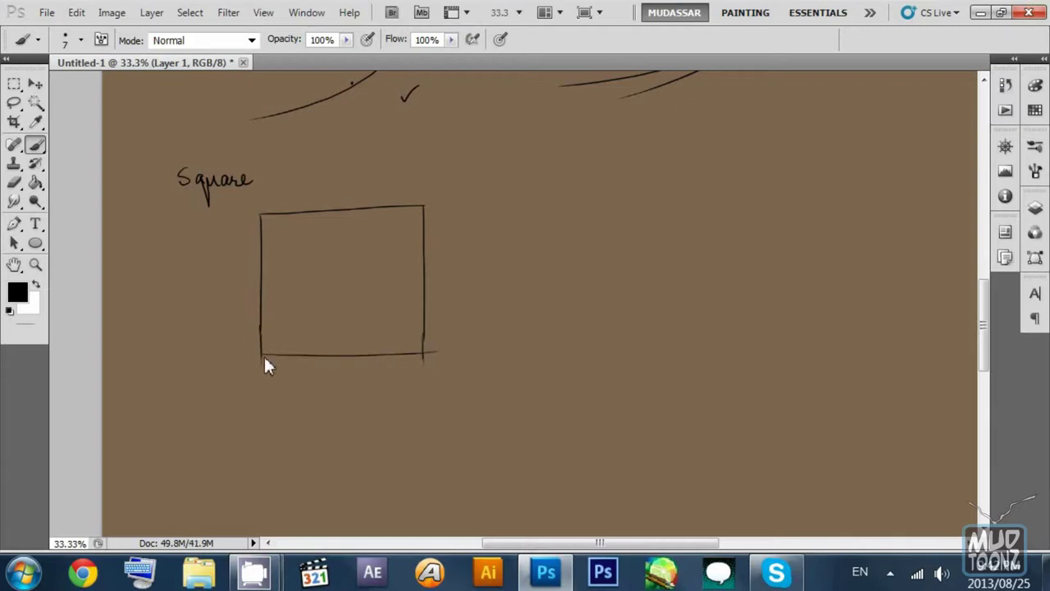
{"action": "left_click_drag", "start_coordinate": [444, 295], "coordinate": [441, 292]}
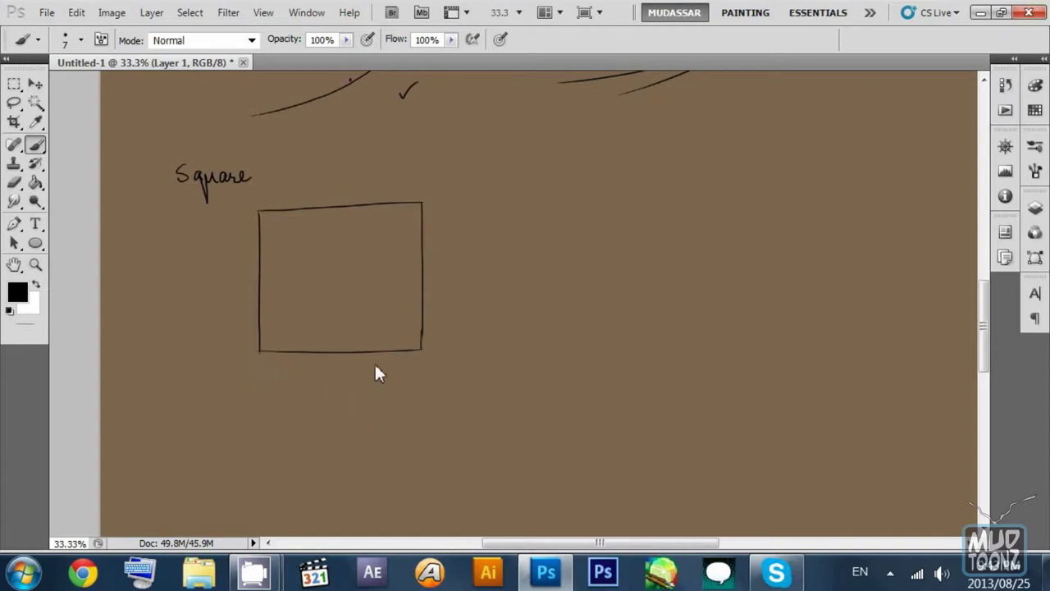
Step: Straighten the square's slanted top side with a level stroke and clean up its upper edge
{"action": "left_click_drag", "start_coordinate": [376, 365], "coordinate": [462, 311]}
{"action": "left_click_drag", "start_coordinate": [327, 189], "coordinate": [456, 176]}
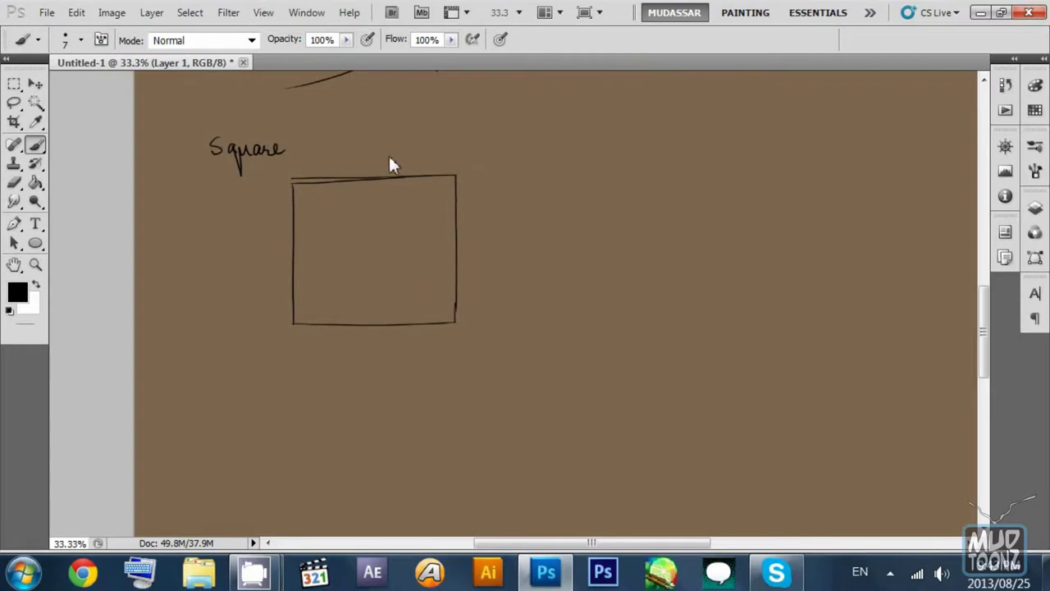
{"action": "left_click_drag", "start_coordinate": [311, 205], "coordinate": [312, 206]}
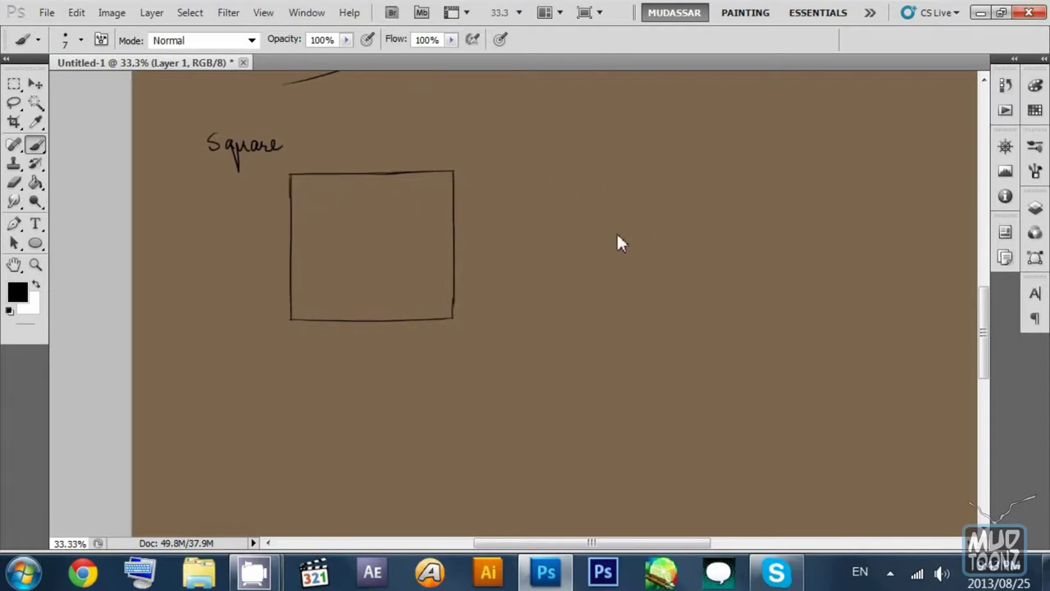
Step: Handwrite the label "Triangle" beside the square example
{"action": "left_click_drag", "start_coordinate": [616, 232], "coordinate": [526, 233]}
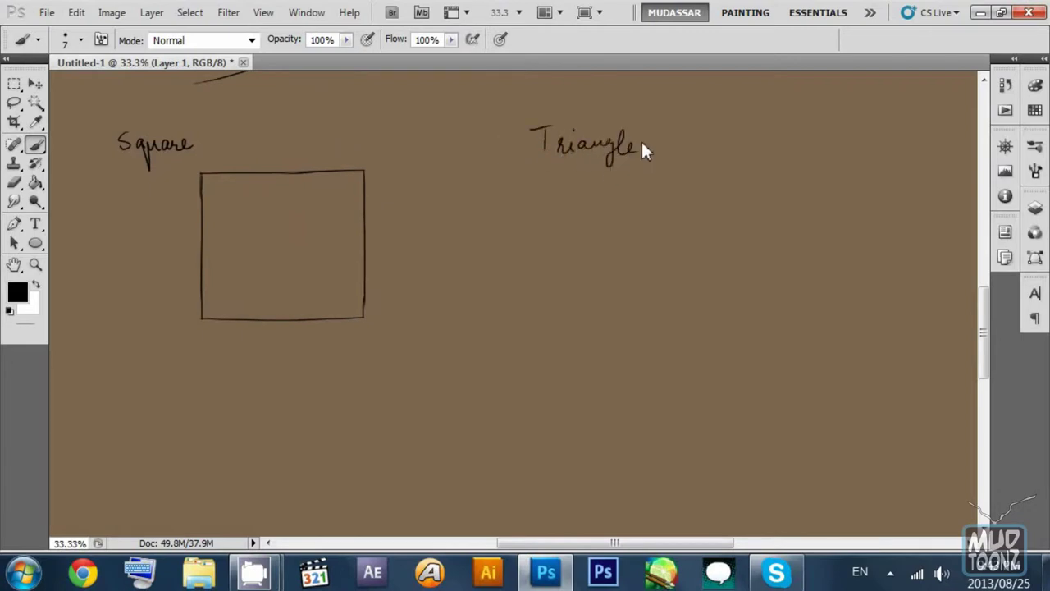
{"action": "scroll", "coordinate": [645, 150], "scroll_direction": "down", "scroll_amount": 2}
{"action": "left_click_drag", "start_coordinate": [619, 152], "coordinate": [499, 322]}
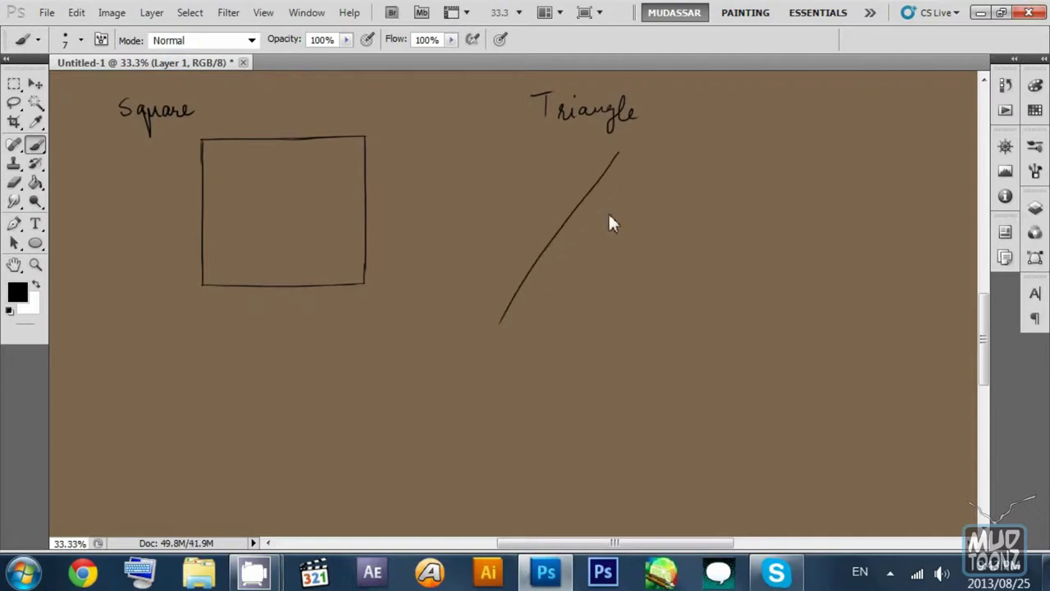
{"action": "key", "text": "ctrl+z"}
{"action": "left_click_drag", "start_coordinate": [621, 152], "coordinate": [503, 312]}
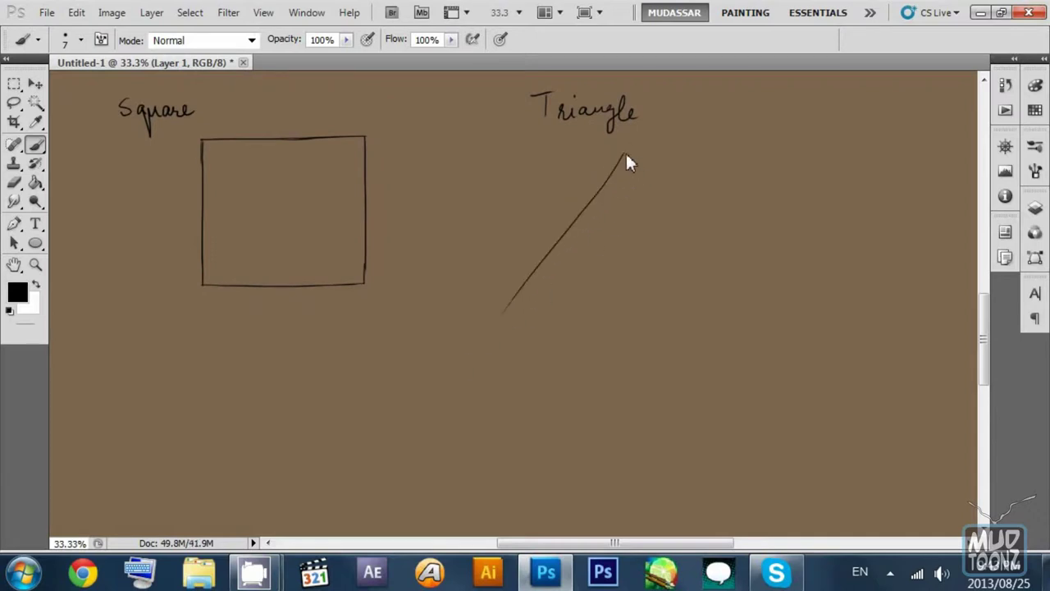
{"action": "left_click_drag", "start_coordinate": [625, 153], "coordinate": [711, 273]}
{"action": "key", "text": "ctrl+alt+z"}
{"action": "key", "text": "ctrl+alt+z"}
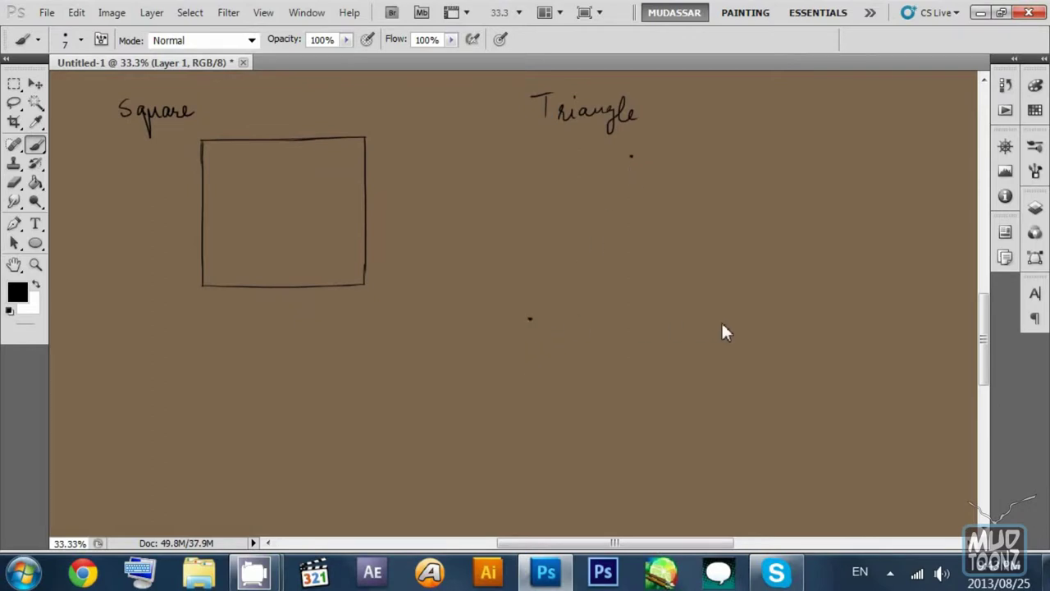
Step: Mark three corner dots below the "Triangle" label and connect them with straight brush lines into a closed triangle
{"action": "left_click", "coordinate": [715, 321]}
{"action": "left_click", "coordinate": [632, 156]}
{"action": "left_click", "coordinate": [529, 319], "text": "shift"}
{"action": "left_click", "coordinate": [716, 320], "text": "shift"}
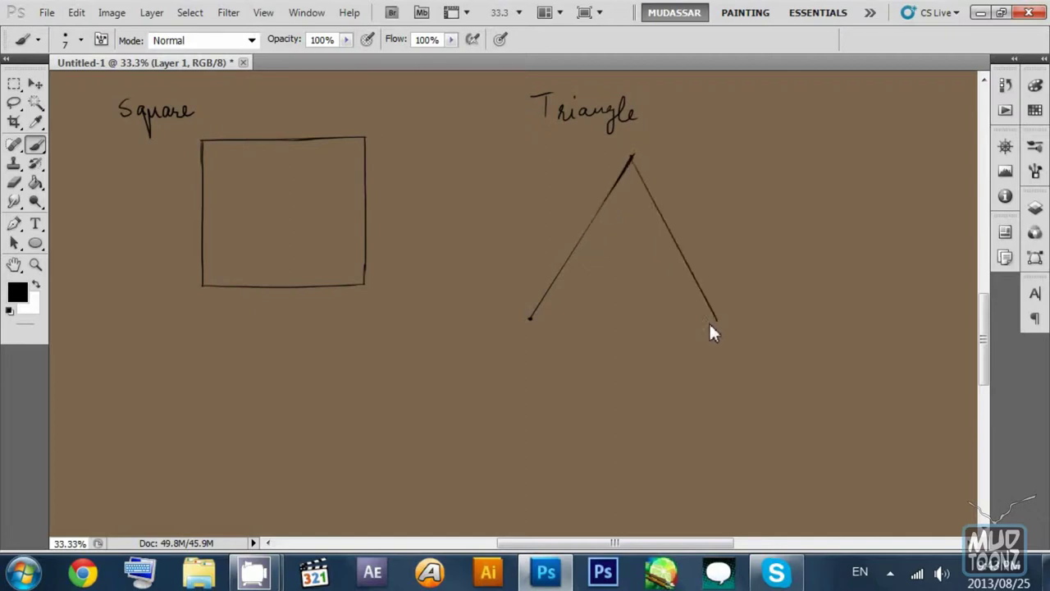
{"action": "left_click", "coordinate": [529, 320], "text": "shift"}
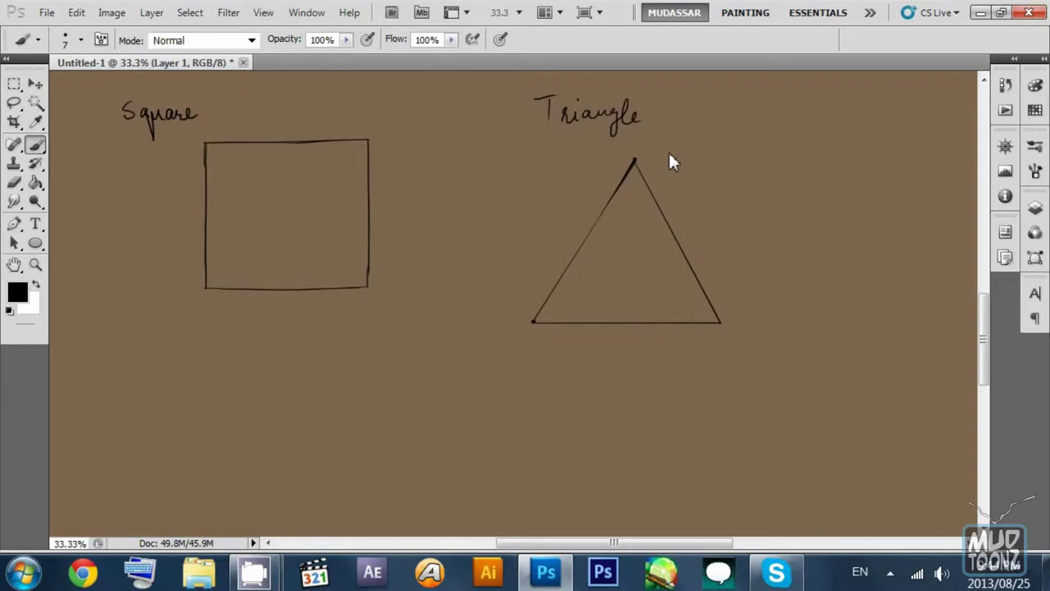
Step: Handwrite the note "Click + Shift + Click" beside the triangle and retrace the crossbar of the "Triangle" label's T
{"action": "left_click_drag", "start_coordinate": [669, 260], "coordinate": [672, 243]}
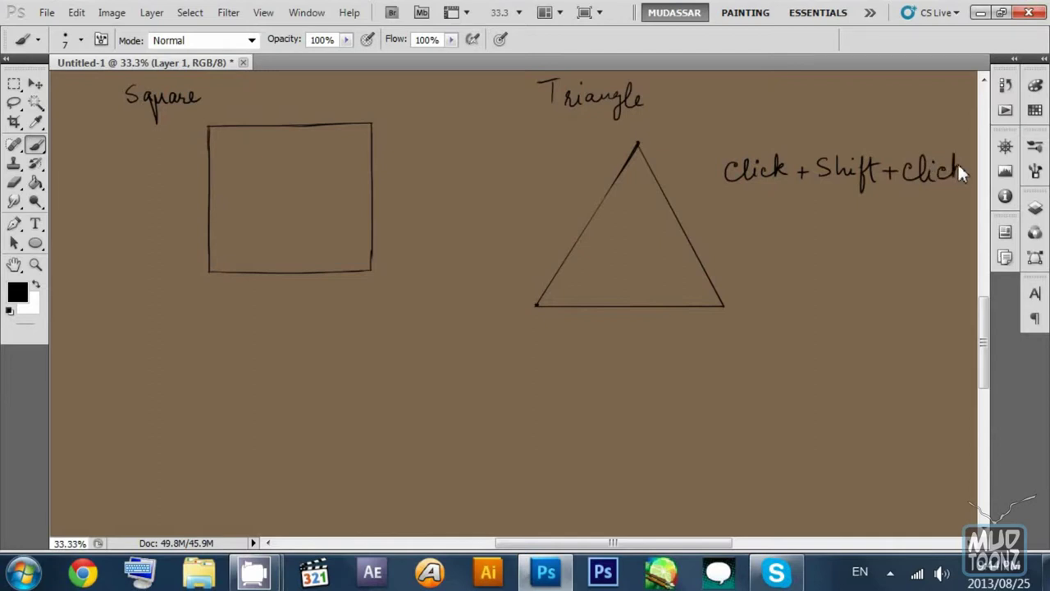
{"action": "scroll", "coordinate": [750, 172], "scroll_direction": "down", "scroll_amount": 1}
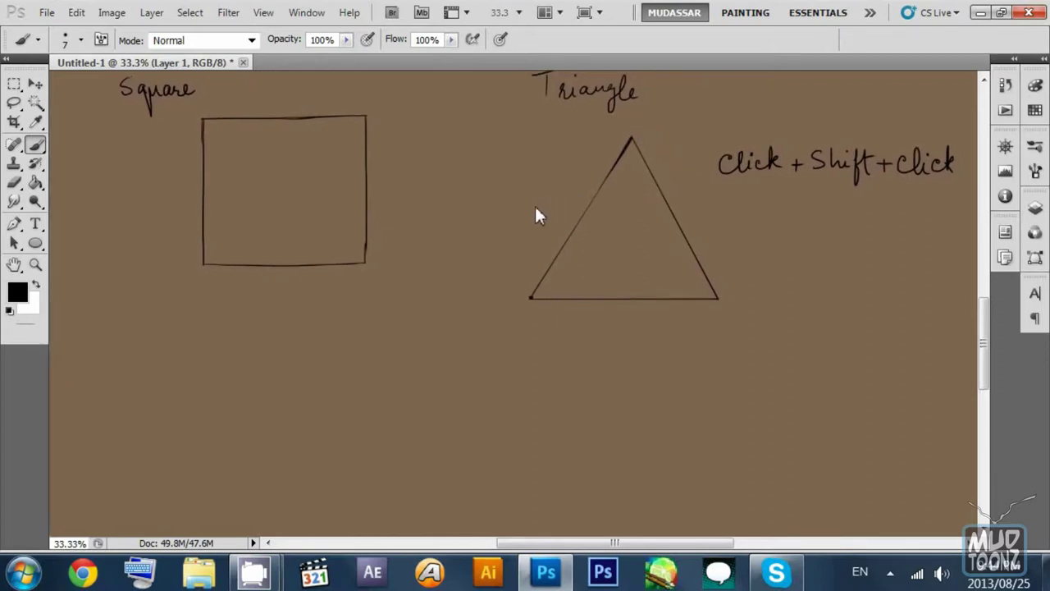
{"action": "left_click_drag", "start_coordinate": [454, 245], "coordinate": [448, 221]}
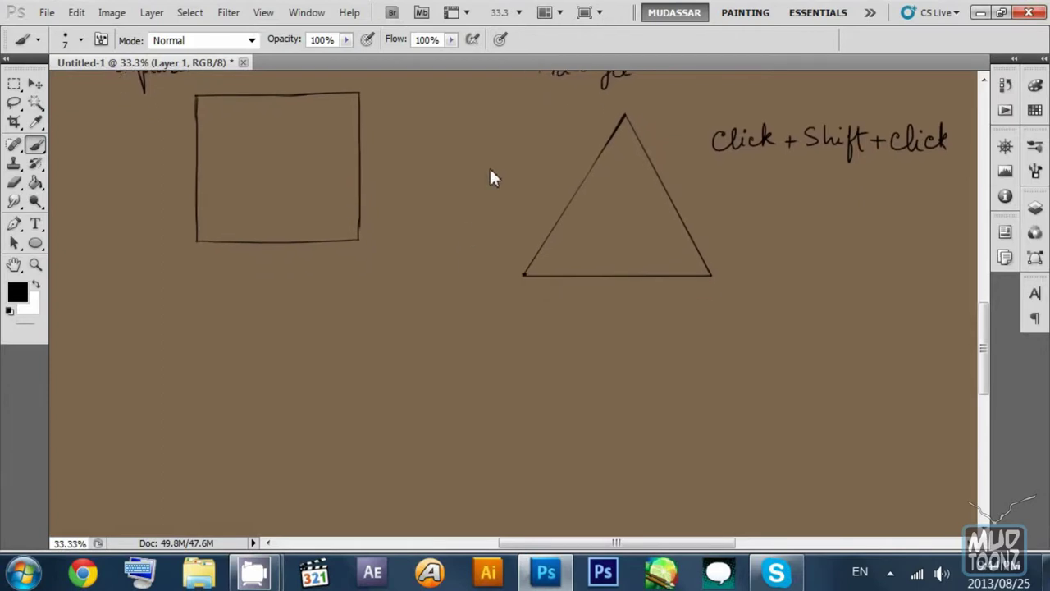
{"action": "left_click_drag", "start_coordinate": [658, 211], "coordinate": [569, 306]}
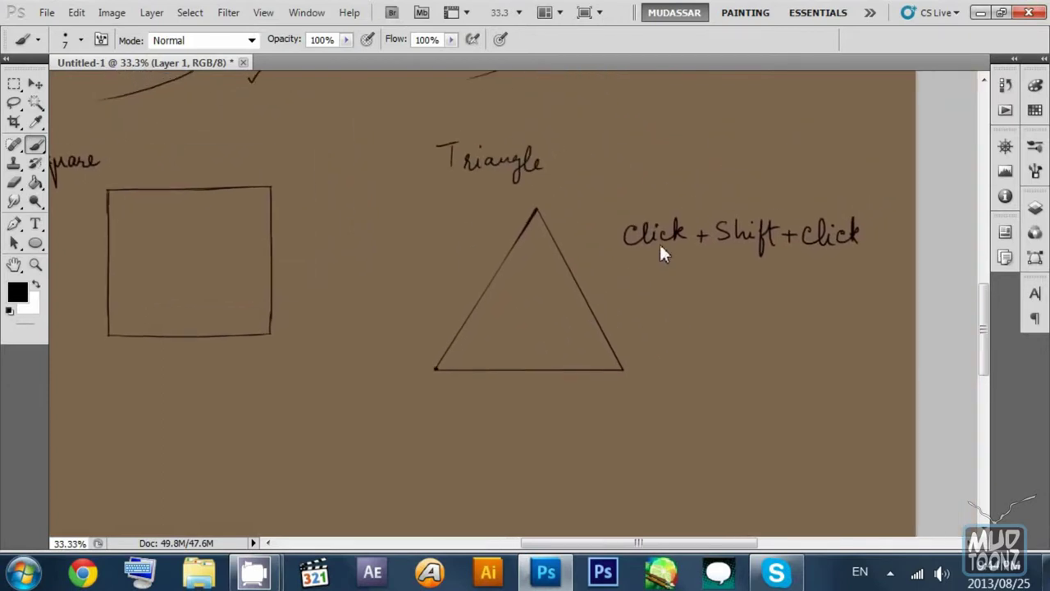
{"action": "scroll", "coordinate": [547, 256], "scroll_direction": "left", "scroll_amount": 3}
{"action": "scroll", "coordinate": [547, 256], "scroll_direction": "up", "scroll_amount": 1}
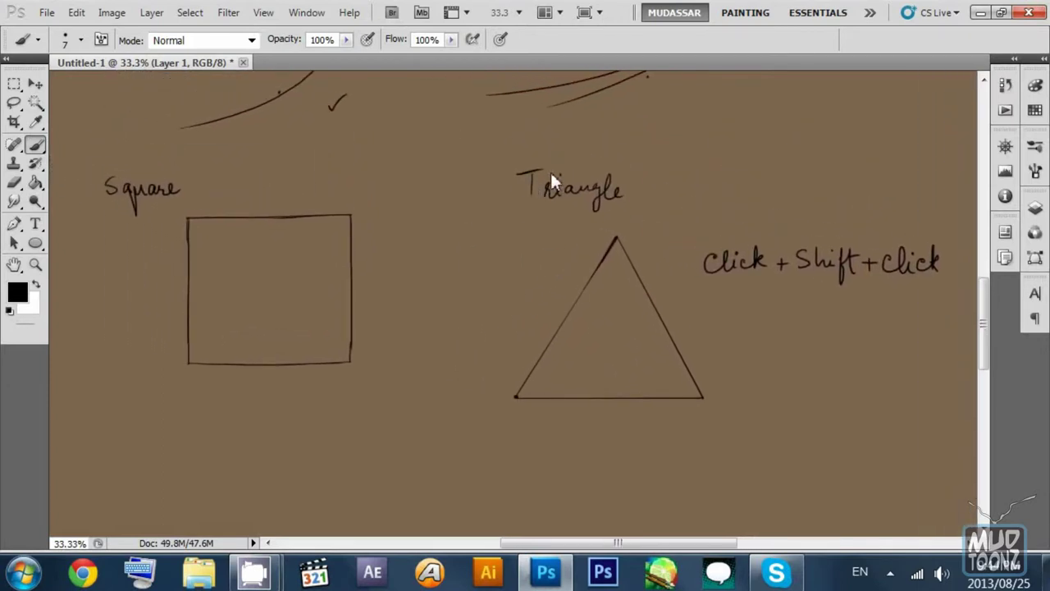
{"action": "left_click_drag", "start_coordinate": [528, 185], "coordinate": [526, 186]}
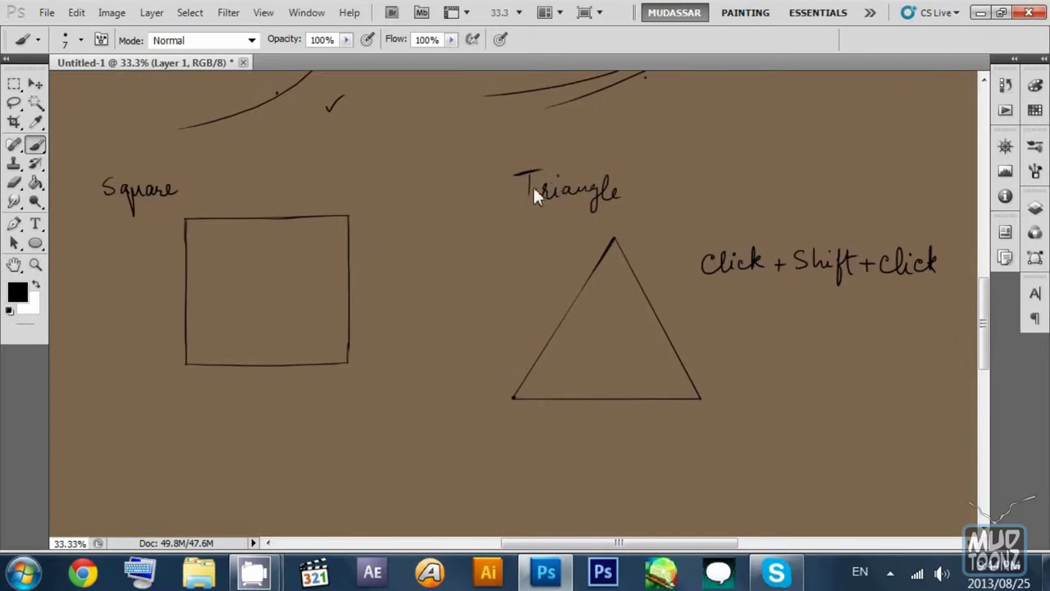
Step: Handwrite the label "circle" below the square, draw a smooth circle with a check mark, and sketch a dashed circle beside it
{"action": "scroll", "coordinate": [533, 184], "scroll_direction": "down", "scroll_amount": 3}
{"action": "scroll", "coordinate": [533, 184], "scroll_direction": "left", "scroll_amount": 2}
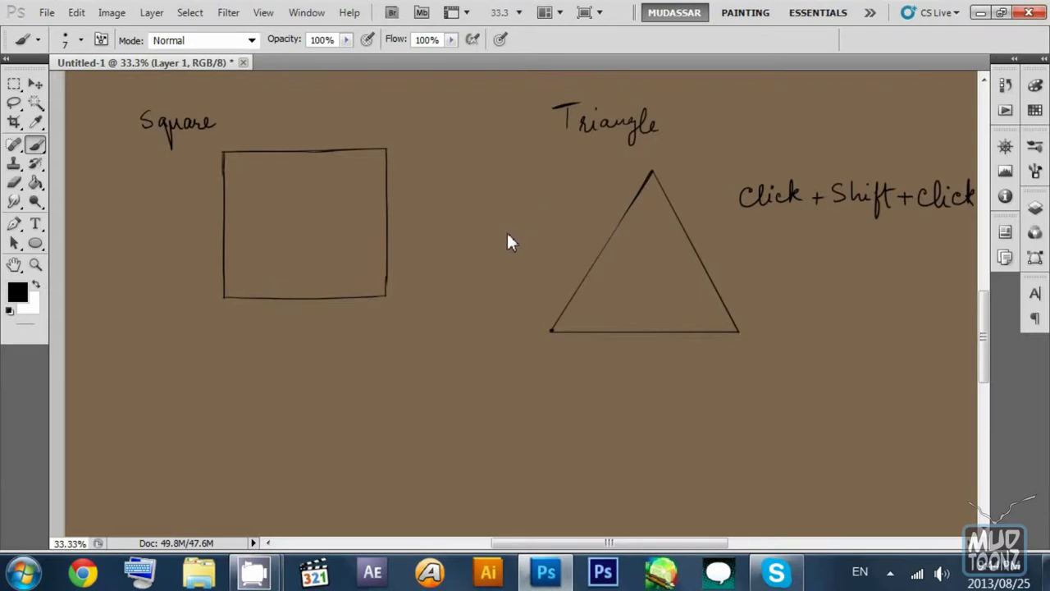
{"action": "scroll", "coordinate": [506, 230], "scroll_direction": "down", "scroll_amount": 10}
{"action": "scroll", "coordinate": [506, 230], "scroll_direction": "left", "scroll_amount": 4}
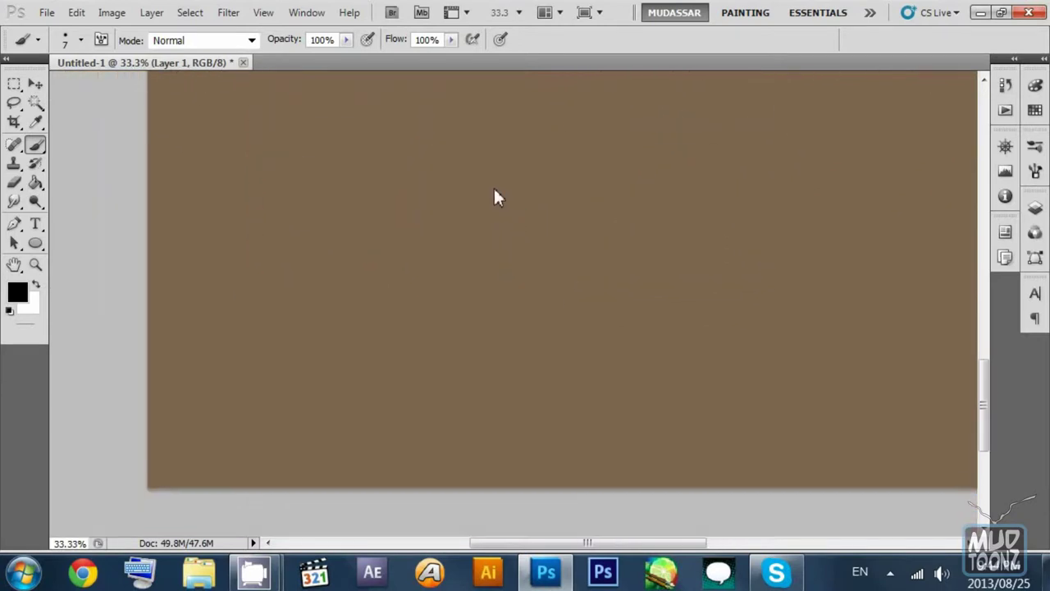
{"action": "scroll", "coordinate": [496, 201], "scroll_direction": "up", "scroll_amount": 10}
{"action": "scroll", "coordinate": [497, 205], "scroll_direction": "right", "scroll_amount": 2}
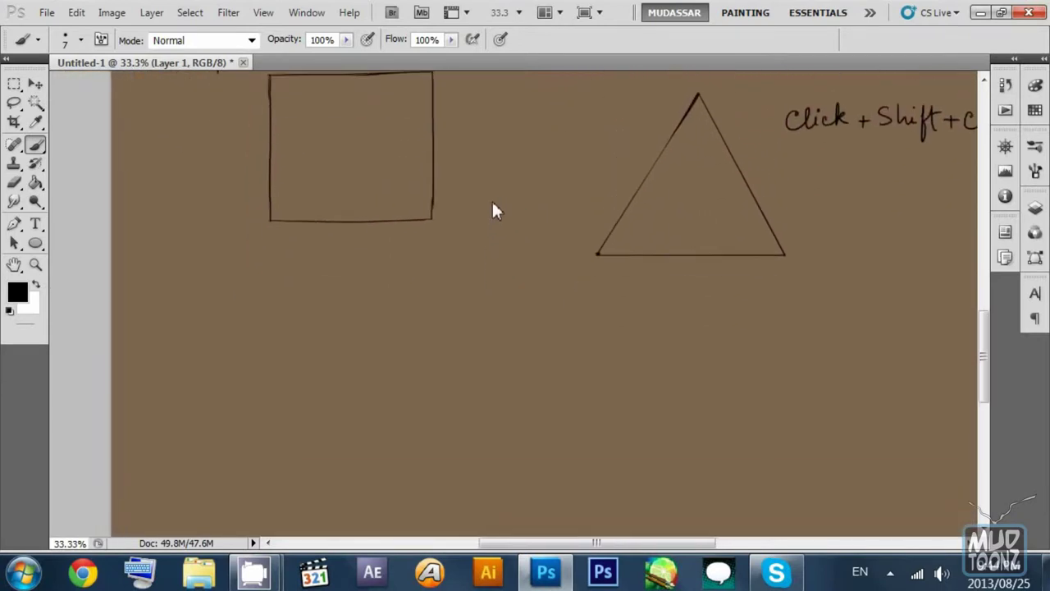
{"action": "scroll", "coordinate": [492, 205], "scroll_direction": "down", "scroll_amount": 5}
{"action": "scroll", "coordinate": [492, 205], "scroll_direction": "left", "scroll_amount": 1}
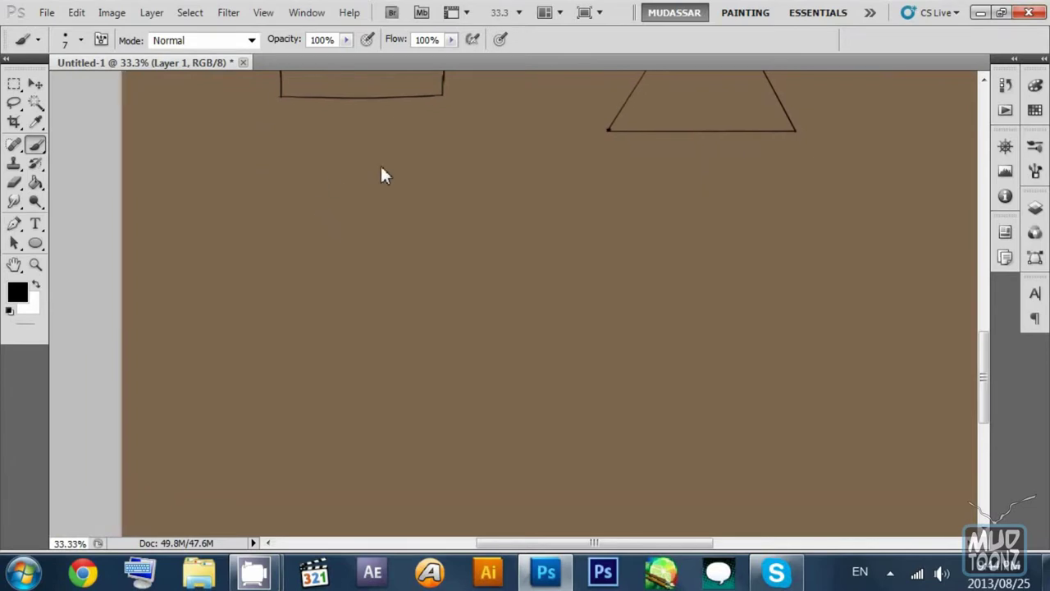
{"action": "scroll", "coordinate": [382, 168], "scroll_direction": "up", "scroll_amount": 8}
{"action": "key", "text": "z"}
{"action": "left_click_drag", "start_coordinate": [584, 244], "coordinate": [515, 252]}
{"action": "mouse_move", "coordinate": [586, 179]}
{"action": "left_mouse_down"}
{"action": "mouse_move", "coordinate": [553, 272]}
{"action": "mouse_move", "coordinate": [560, 217]}
{"action": "mouse_move", "coordinate": [545, 178]}
{"action": "mouse_move", "coordinate": [569, 228]}
{"action": "mouse_move", "coordinate": [600, 241]}
{"action": "mouse_move", "coordinate": [602, 162]}
{"action": "mouse_move", "coordinate": [496, 193]}
{"action": "left_mouse_up"}
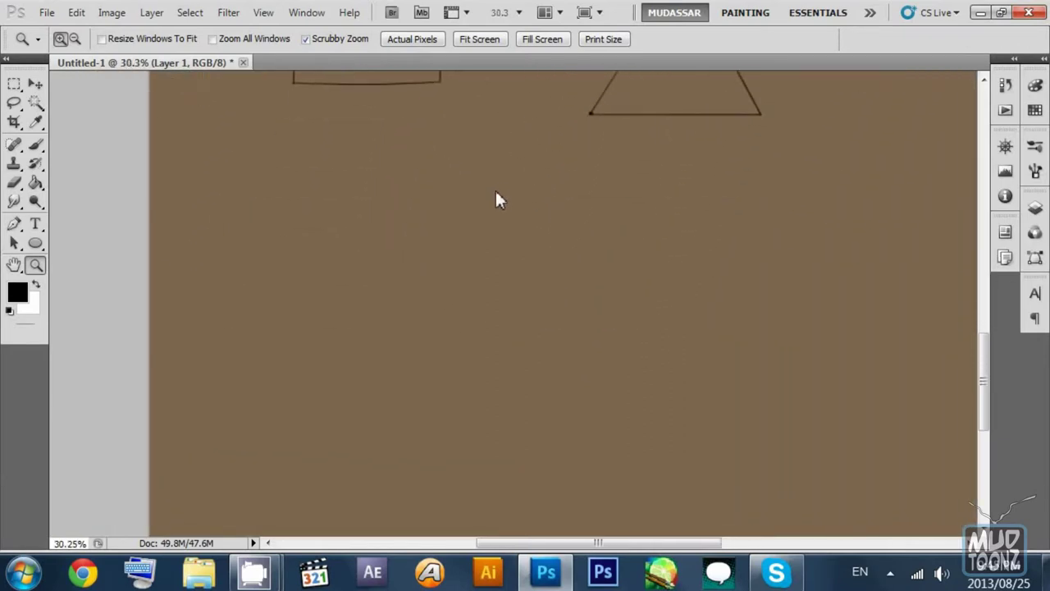
{"action": "key", "text": "b"}
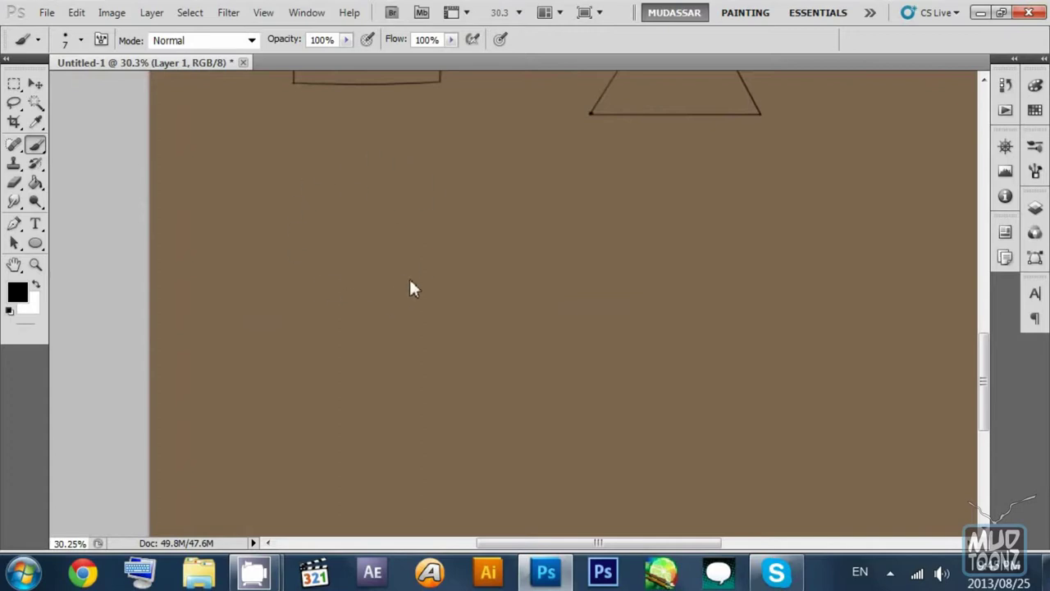
{"action": "mouse_move", "coordinate": [281, 215]}
{"action": "left_mouse_down"}
{"action": "mouse_move", "coordinate": [339, 312]}
{"action": "mouse_move", "coordinate": [287, 213]}
{"action": "left_mouse_up"}
{"action": "left_click_drag", "start_coordinate": [222, 149], "coordinate": [224, 159]}
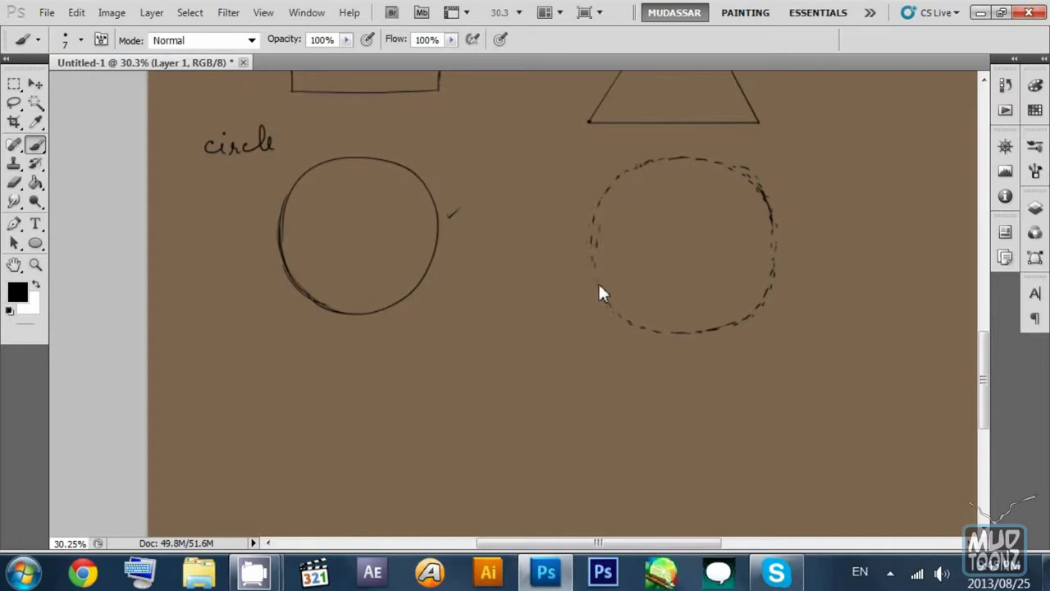
Step: Write "Takes 4 - 5 sec" under the smooth circle and "Takes 1 min" under the dashed one, darkening its outline and marking it with an x
{"action": "scroll", "coordinate": [619, 275], "scroll_direction": "down", "scroll_amount": 2}
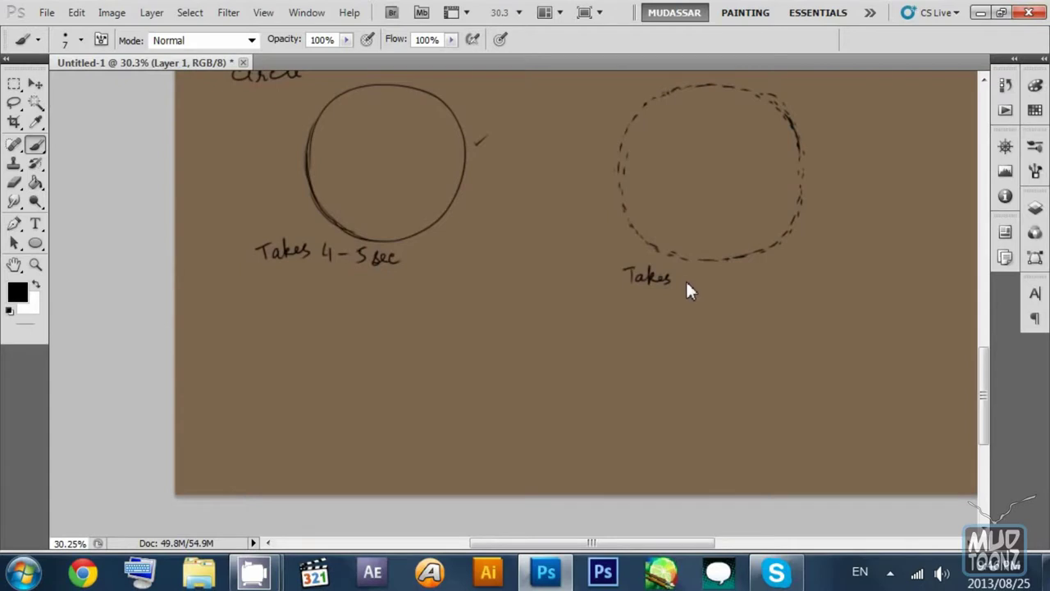
{"action": "left_click_drag", "start_coordinate": [694, 293], "coordinate": [705, 288]}
{"action": "scroll", "coordinate": [661, 126], "scroll_direction": "up", "scroll_amount": 2}
{"action": "scroll", "coordinate": [660, 125], "scroll_direction": "right", "scroll_amount": 1}
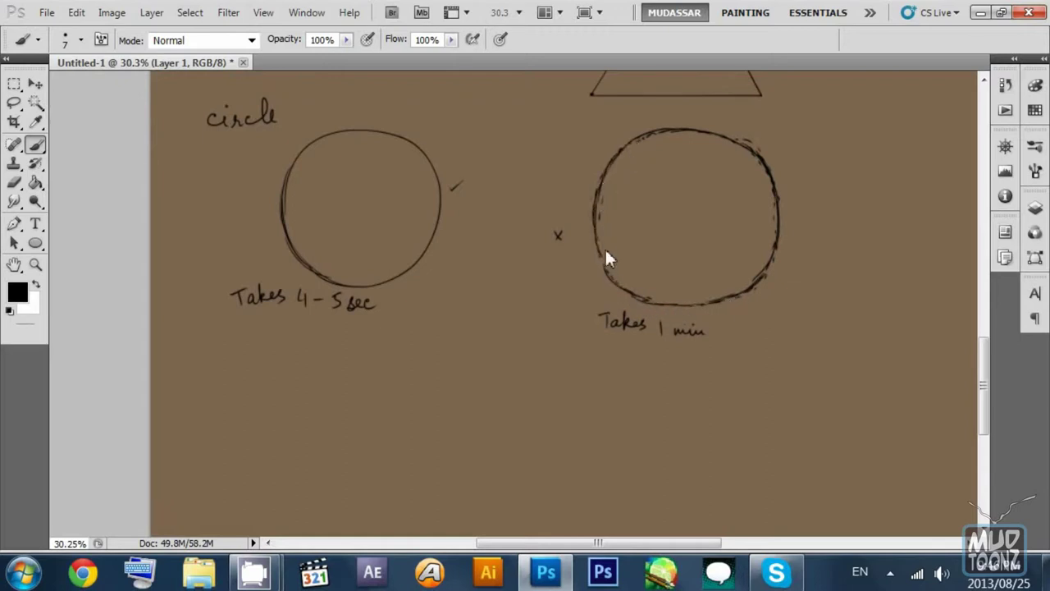
Step: Write "Clean (Almost)" beside the smooth circle and "Really Unclean" beside the dashed one, underlining "Really"
{"action": "scroll", "coordinate": [657, 242], "scroll_direction": "down", "scroll_amount": 1}
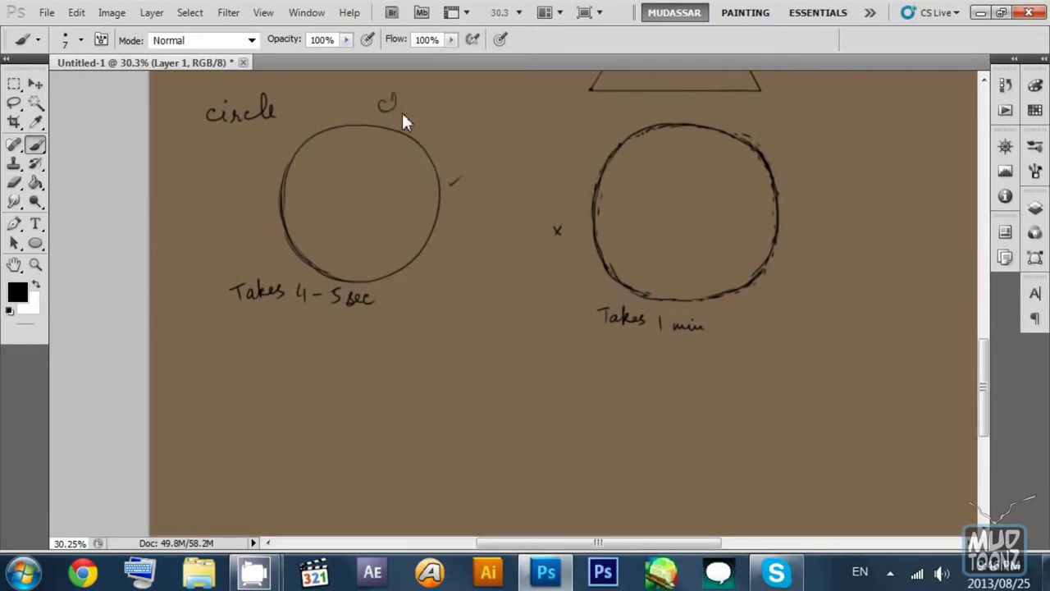
{"action": "scroll", "coordinate": [453, 248], "scroll_direction": "down", "scroll_amount": 1}
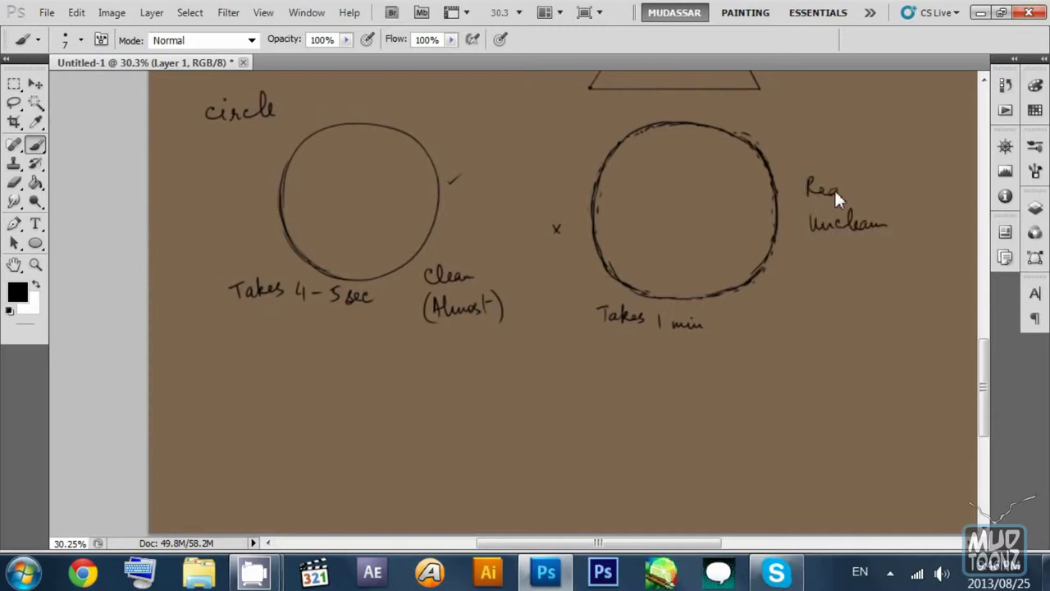
{"action": "left_click_drag", "start_coordinate": [808, 197], "coordinate": [902, 197]}
{"action": "scroll", "coordinate": [697, 246], "scroll_direction": "down", "scroll_amount": 1}
{"action": "scroll", "coordinate": [627, 217], "scroll_direction": "up", "scroll_amount": 3}
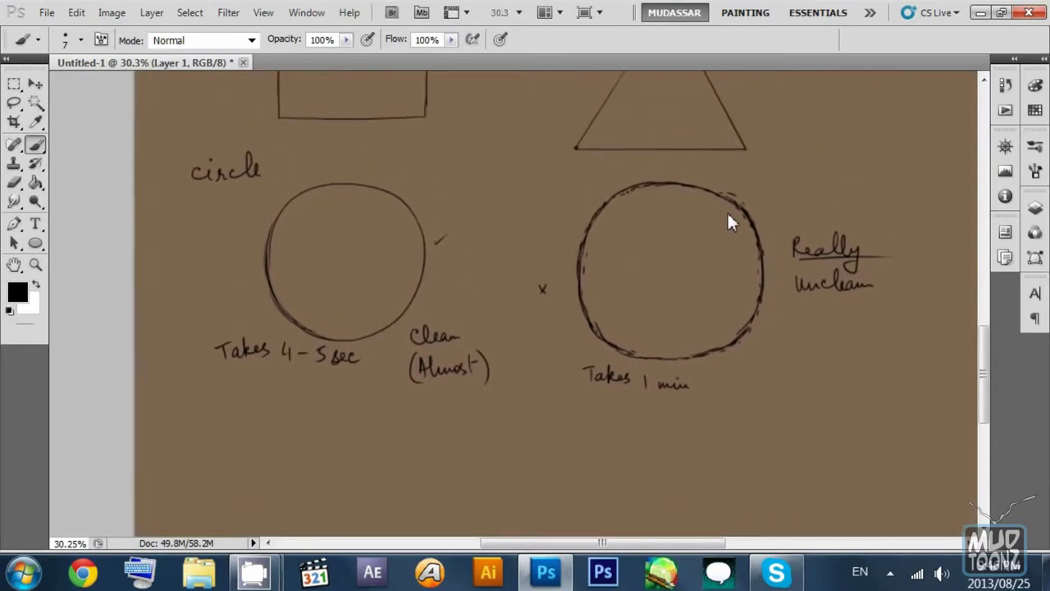
Step: Zoom out to show the whole page of practice shapes and reselect the Brush tool
{"action": "key", "text": "z"}
{"action": "left_click_drag", "start_coordinate": [728, 216], "coordinate": [652, 257]}
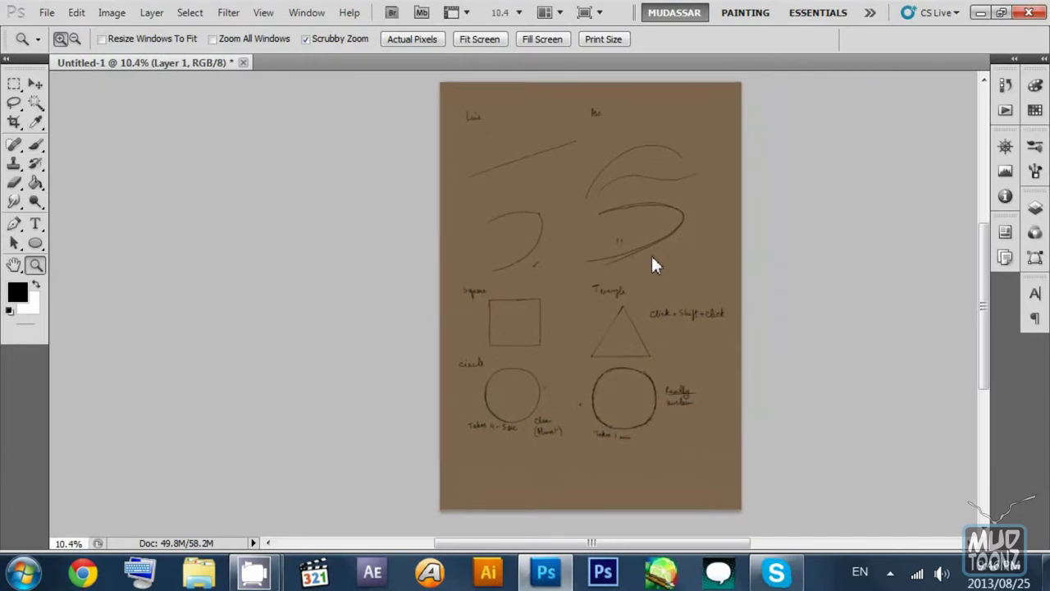
{"action": "left_click", "coordinate": [39, 146]}
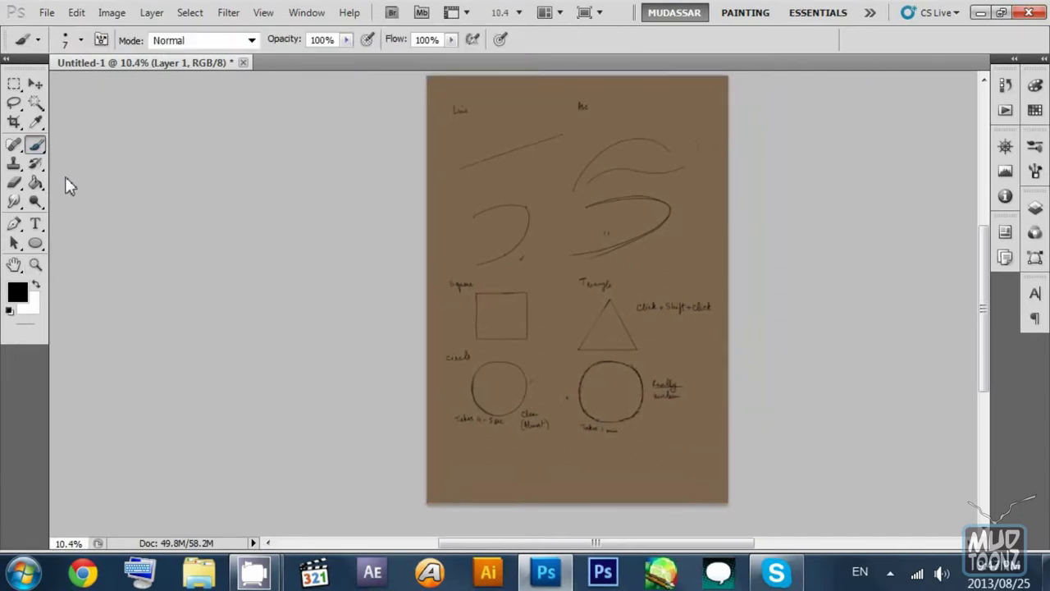
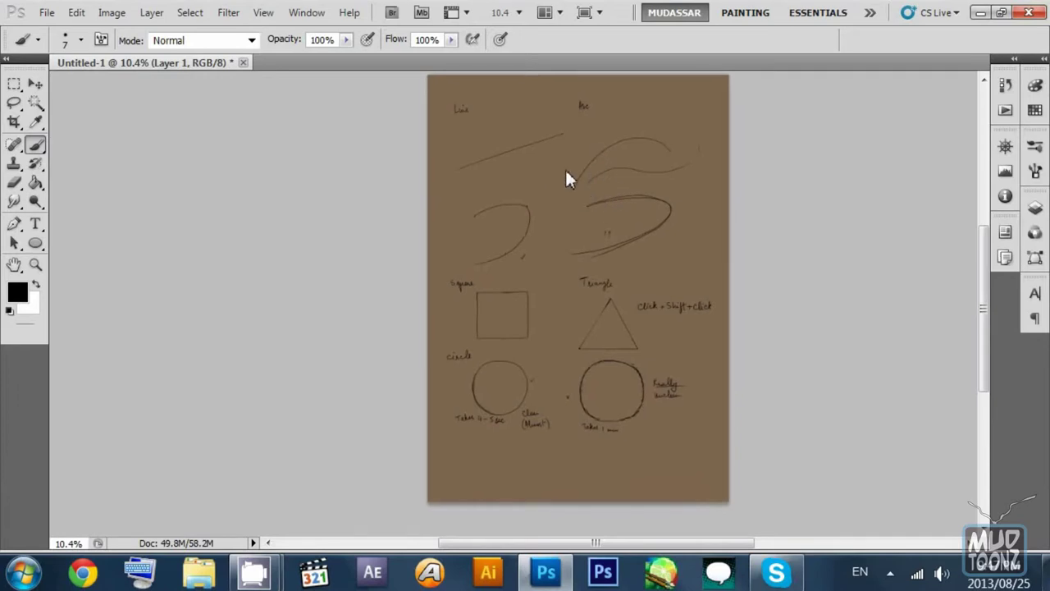
Step: Examine the practice line, arcs, square, triangle and circles up close across the page, including their handwritten notes
{"action": "key", "text": "z"}
{"action": "left_click_drag", "start_coordinate": [572, 161], "coordinate": [408, 207]}
{"action": "key", "text": "b"}
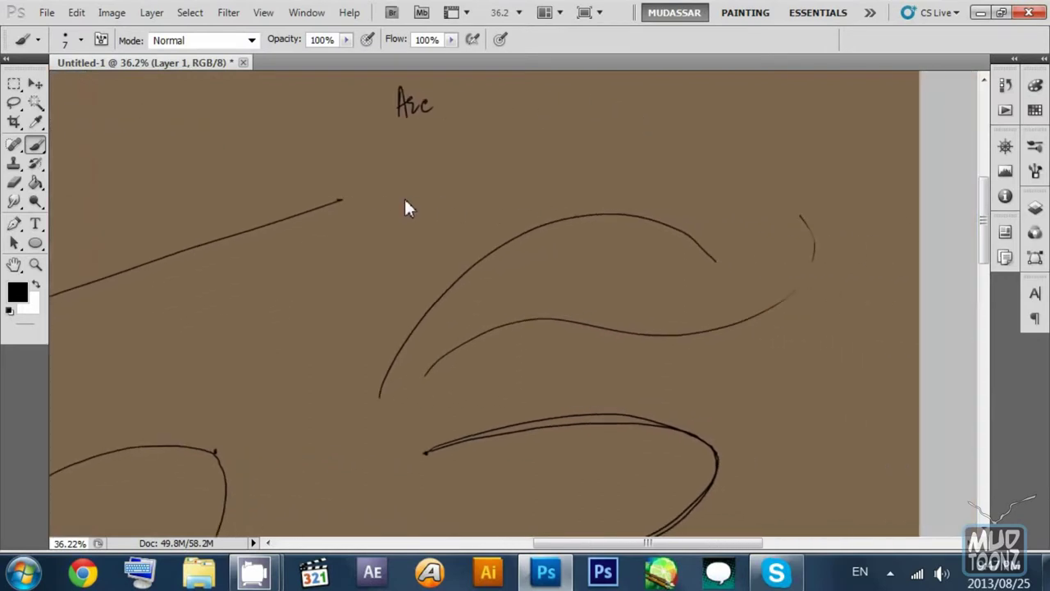
{"action": "mouse_move", "coordinate": [435, 299]}
{"action": "left_mouse_down"}
{"action": "mouse_move", "coordinate": [550, 180]}
{"action": "mouse_move", "coordinate": [498, 281]}
{"action": "mouse_move", "coordinate": [480, 261]}
{"action": "left_mouse_up"}
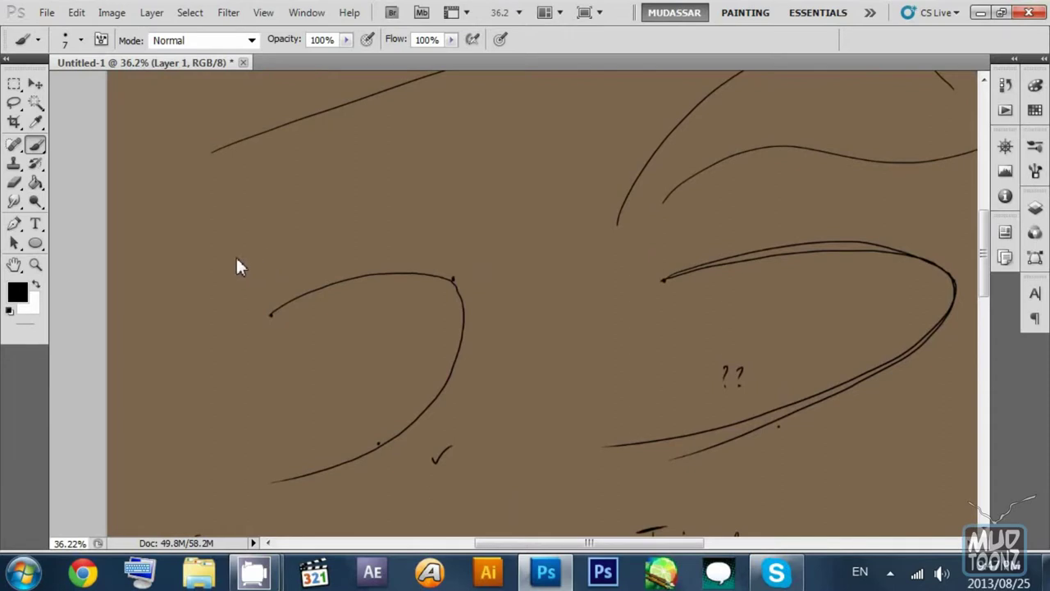
{"action": "mouse_move", "coordinate": [408, 229]}
{"action": "left_mouse_down"}
{"action": "mouse_move", "coordinate": [300, 283]}
{"action": "mouse_move", "coordinate": [331, 298]}
{"action": "mouse_move", "coordinate": [359, 239]}
{"action": "mouse_move", "coordinate": [419, 244]}
{"action": "left_mouse_up"}
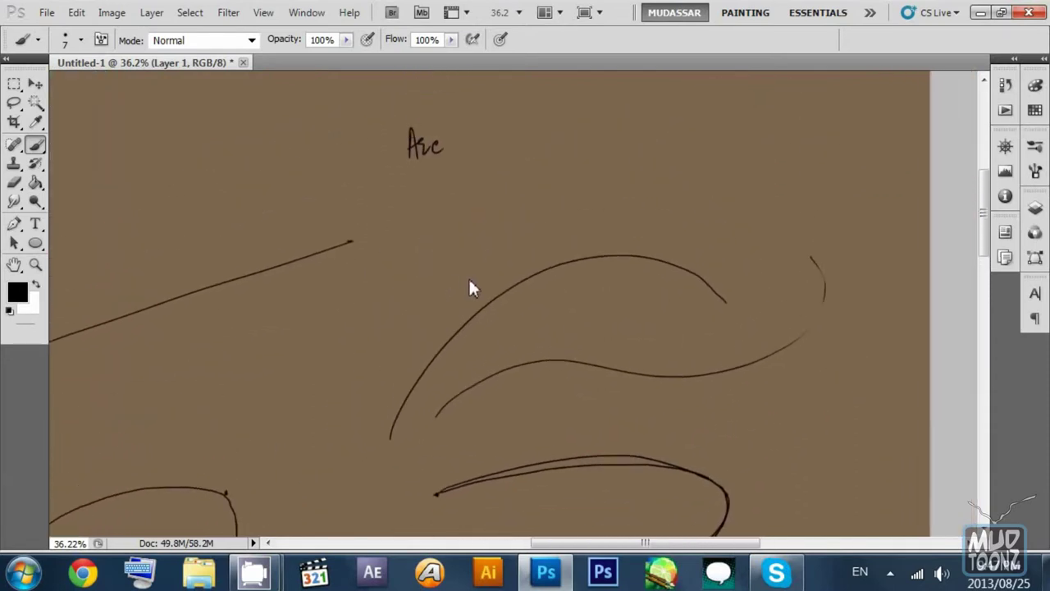
{"action": "left_click_drag", "start_coordinate": [469, 280], "coordinate": [507, 205]}
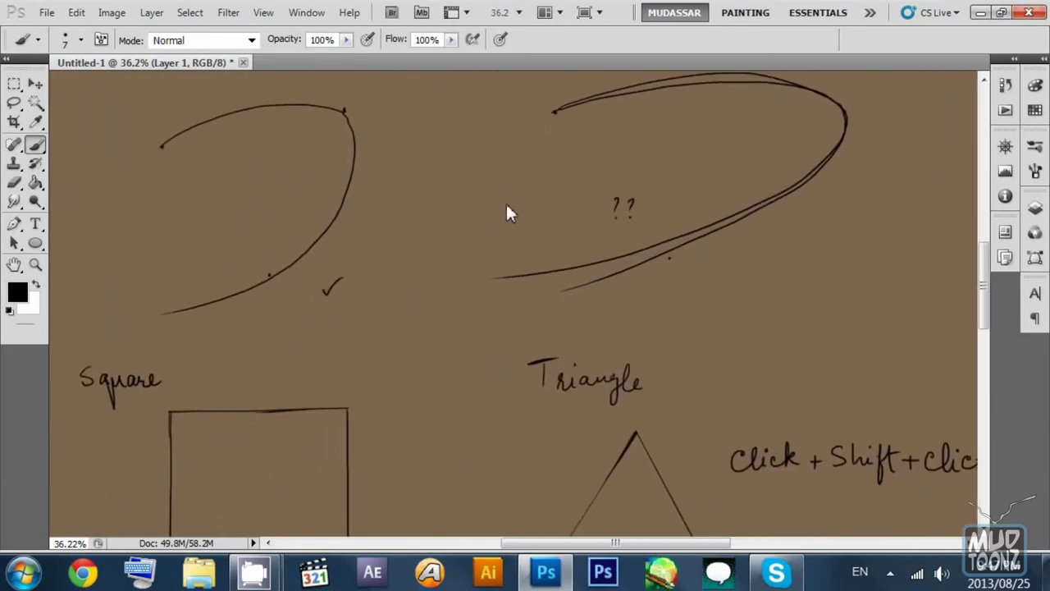
{"action": "scroll", "coordinate": [506, 206], "scroll_direction": "down", "scroll_amount": 1}
{"action": "scroll", "coordinate": [507, 205], "scroll_direction": "left", "scroll_amount": 2}
{"action": "scroll", "coordinate": [509, 214], "scroll_direction": "down", "scroll_amount": 4}
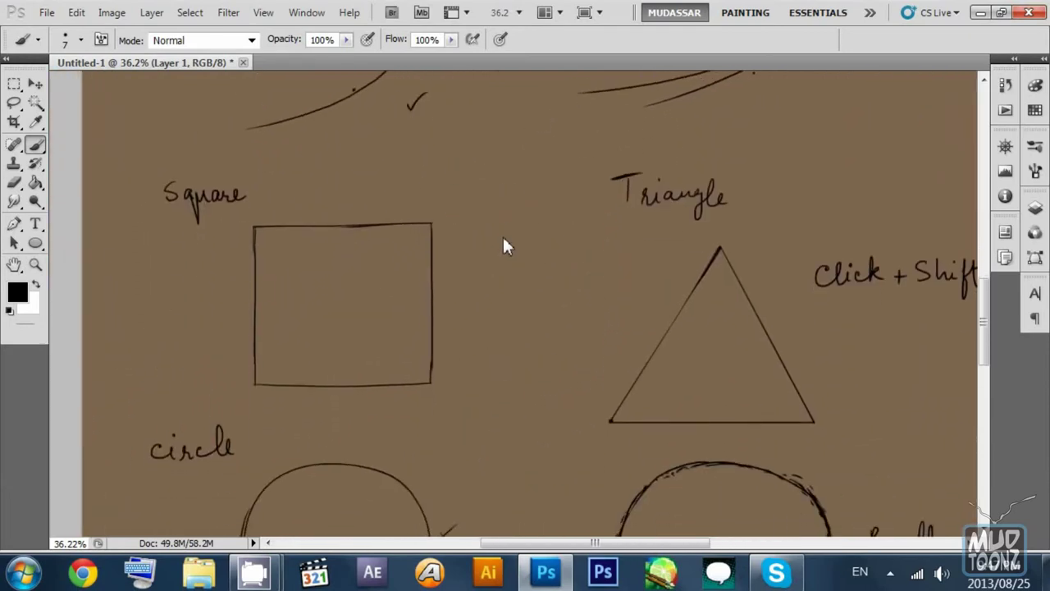
{"action": "scroll", "coordinate": [504, 242], "scroll_direction": "down", "scroll_amount": 5}
{"action": "scroll", "coordinate": [484, 238], "scroll_direction": "right", "scroll_amount": 2}
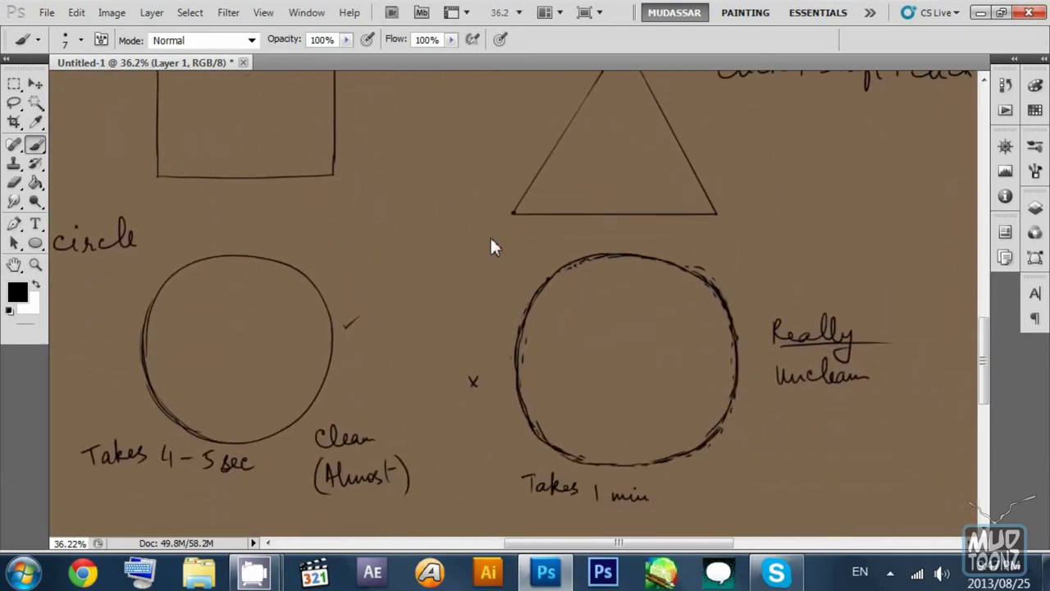
{"action": "scroll", "coordinate": [493, 246], "scroll_direction": "down", "scroll_amount": 3}
{"action": "scroll", "coordinate": [497, 213], "scroll_direction": "left", "scroll_amount": 2}
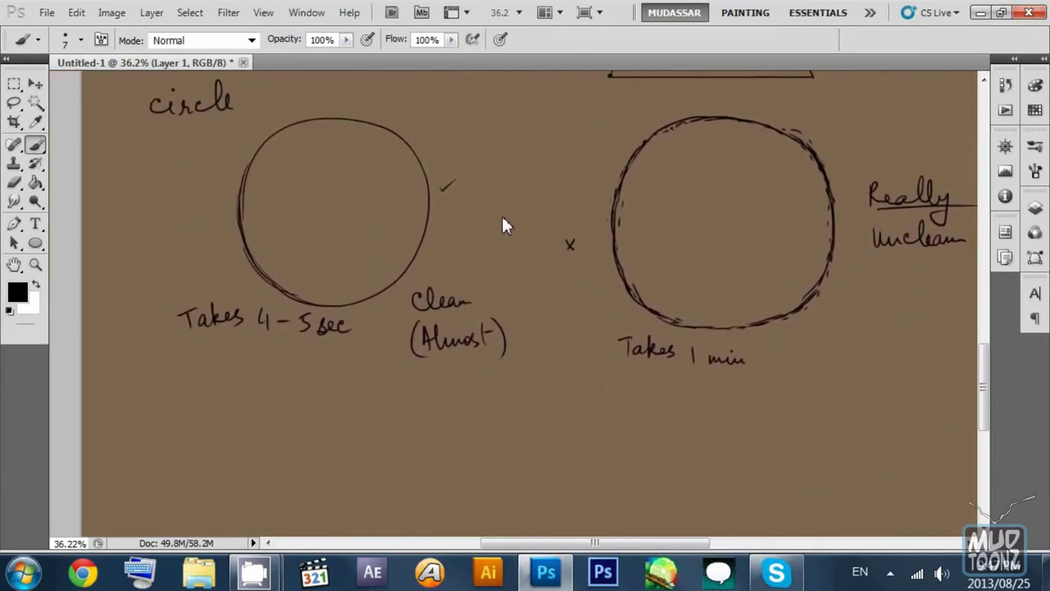
{"action": "scroll", "coordinate": [501, 217], "scroll_direction": "right", "scroll_amount": 2}
{"action": "scroll", "coordinate": [496, 209], "scroll_direction": "down", "scroll_amount": 4}
{"action": "key", "text": "z"}
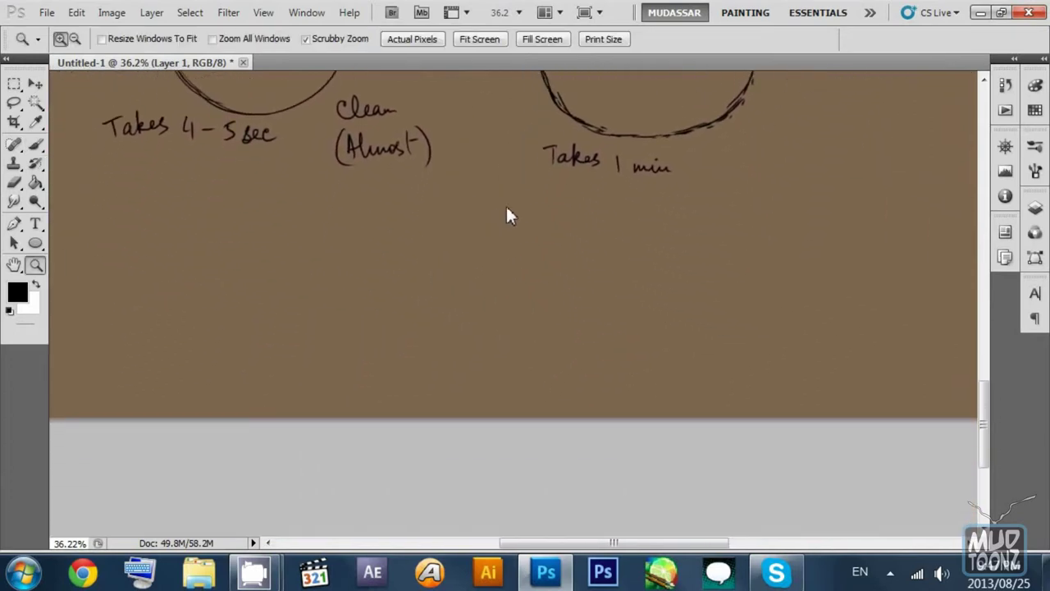
{"action": "left_click_drag", "start_coordinate": [506, 204], "coordinate": [457, 217]}
{"action": "left_click_drag", "start_coordinate": [459, 217], "coordinate": [492, 279]}
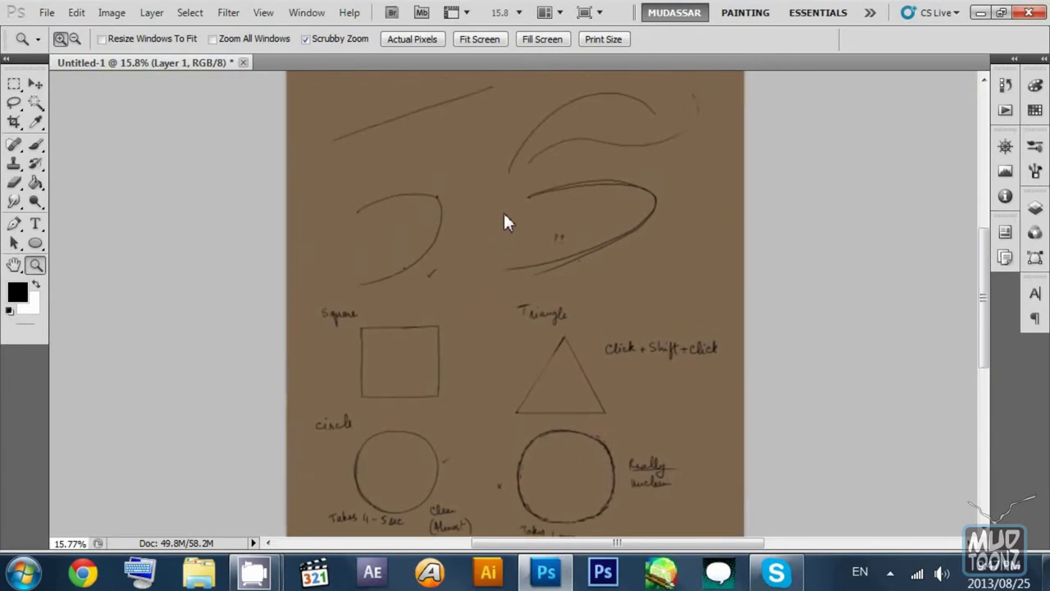
Step: Draw a short diagonal tangent line with the Brush tool through the upper corner dot of the check-marked curve
{"action": "scroll", "coordinate": [498, 234], "scroll_direction": "up", "scroll_amount": 3}
{"action": "left_click_drag", "start_coordinate": [420, 271], "coordinate": [490, 303]}
{"action": "left_click_drag", "start_coordinate": [448, 326], "coordinate": [460, 234]}
{"action": "left_click_drag", "start_coordinate": [461, 294], "coordinate": [460, 235]}
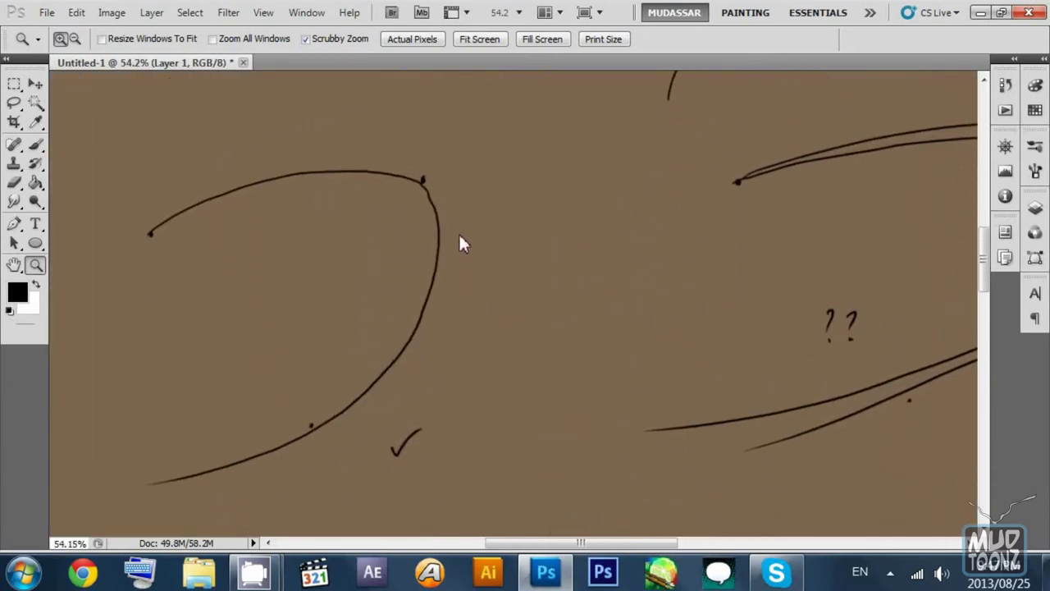
{"action": "key", "text": "b"}
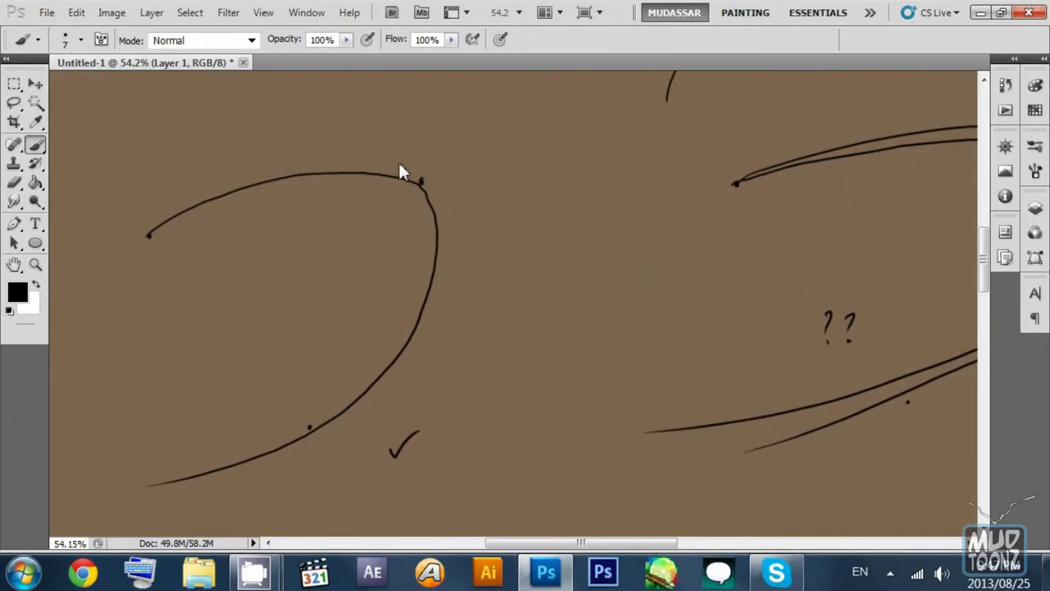
{"action": "key", "text": "ctrl+z"}
{"action": "left_click_drag", "start_coordinate": [396, 158], "coordinate": [454, 215]}
{"action": "key", "text": "ctrl+z"}
{"action": "left_click_drag", "start_coordinate": [384, 150], "coordinate": [464, 219]}
{"action": "scroll", "coordinate": [484, 206], "scroll_direction": "down", "scroll_amount": 3}
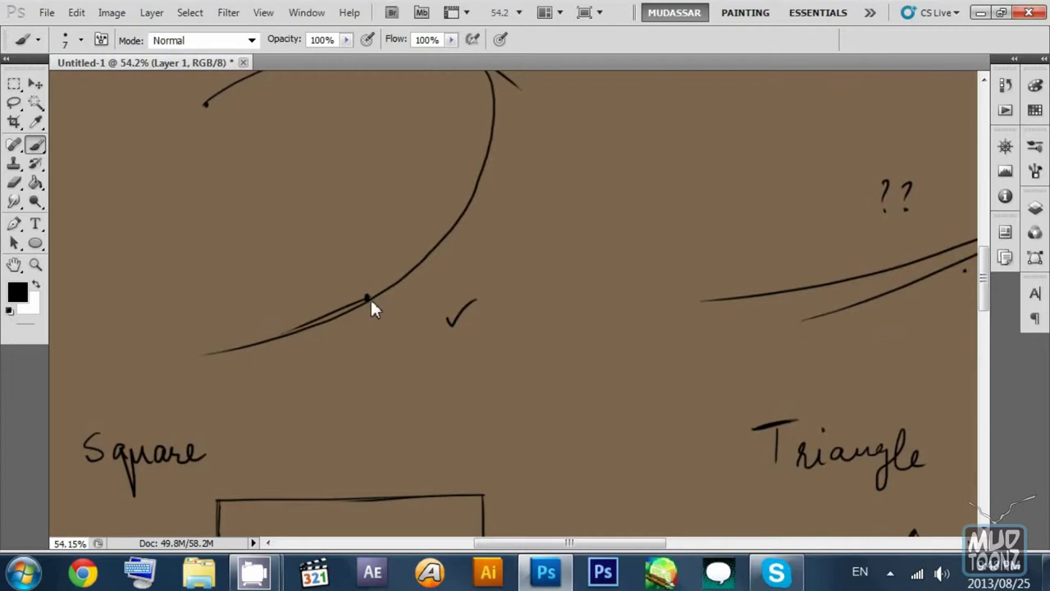
{"action": "key", "text": "ctrl+z"}
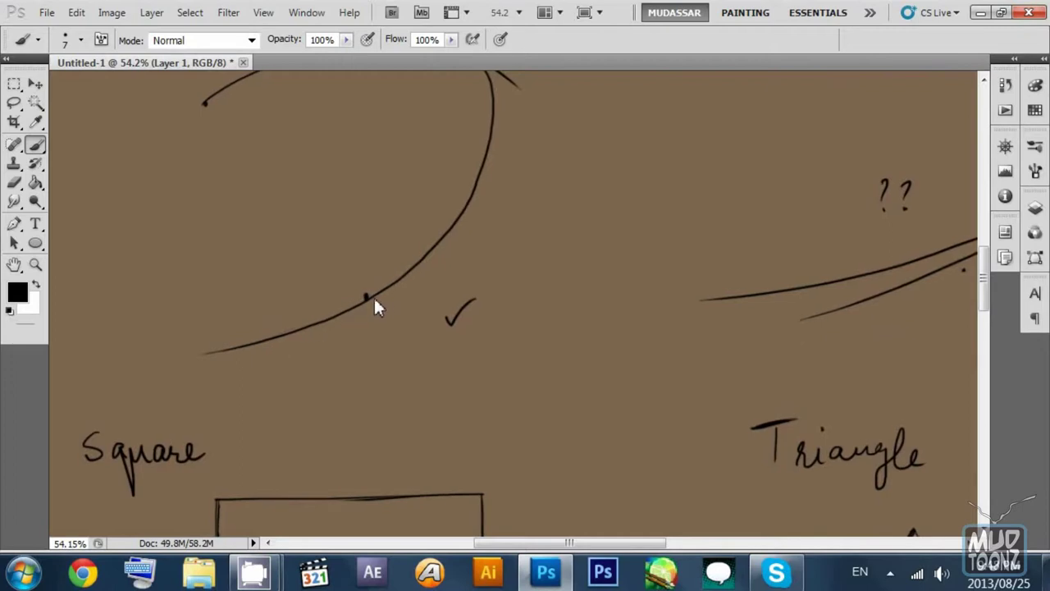
{"action": "left_click_drag", "start_coordinate": [374, 297], "coordinate": [451, 233]}
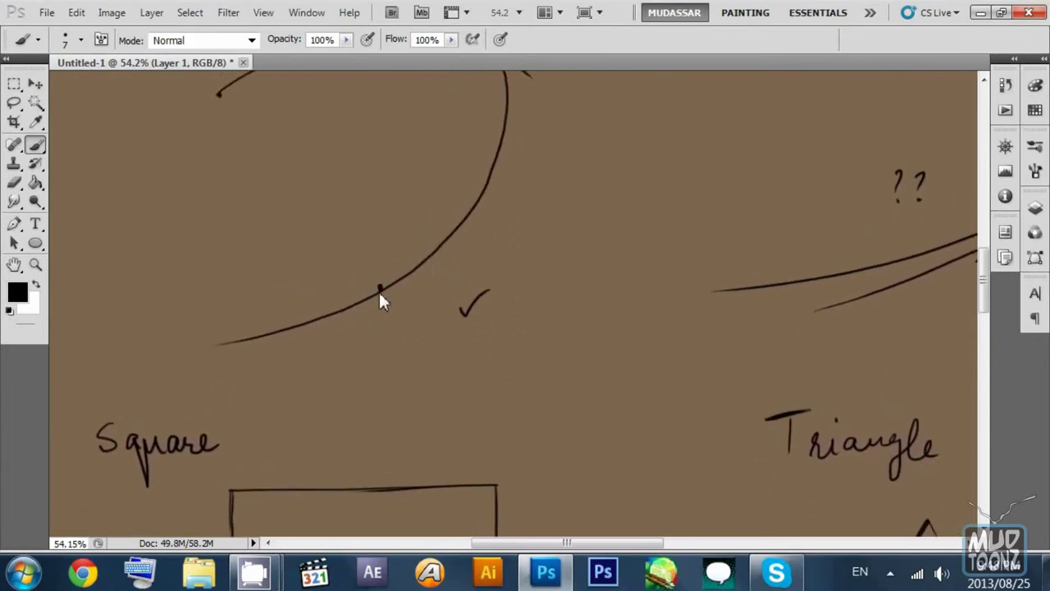
{"action": "scroll", "coordinate": [389, 271], "scroll_direction": "down", "scroll_amount": 1}
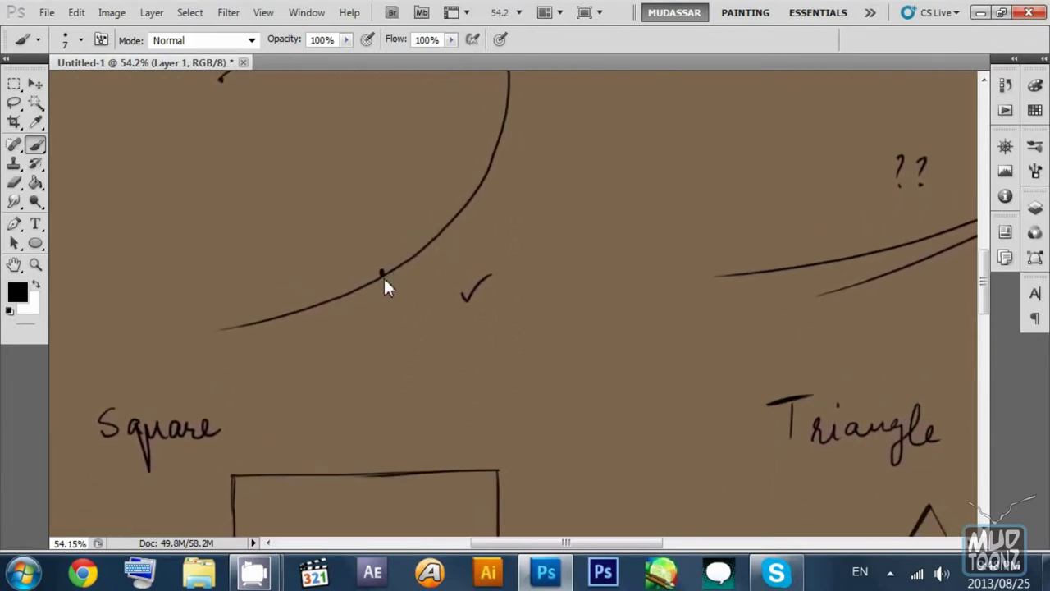
{"action": "mouse_move", "coordinate": [383, 276]}
{"action": "left_mouse_down"}
{"action": "mouse_move", "coordinate": [465, 238]}
{"action": "mouse_move", "coordinate": [345, 303]}
{"action": "left_mouse_up"}
{"action": "key", "text": "ctrl+z"}
{"action": "left_click_drag", "start_coordinate": [453, 238], "coordinate": [313, 328]}
{"action": "key", "text": "ctrl+z"}
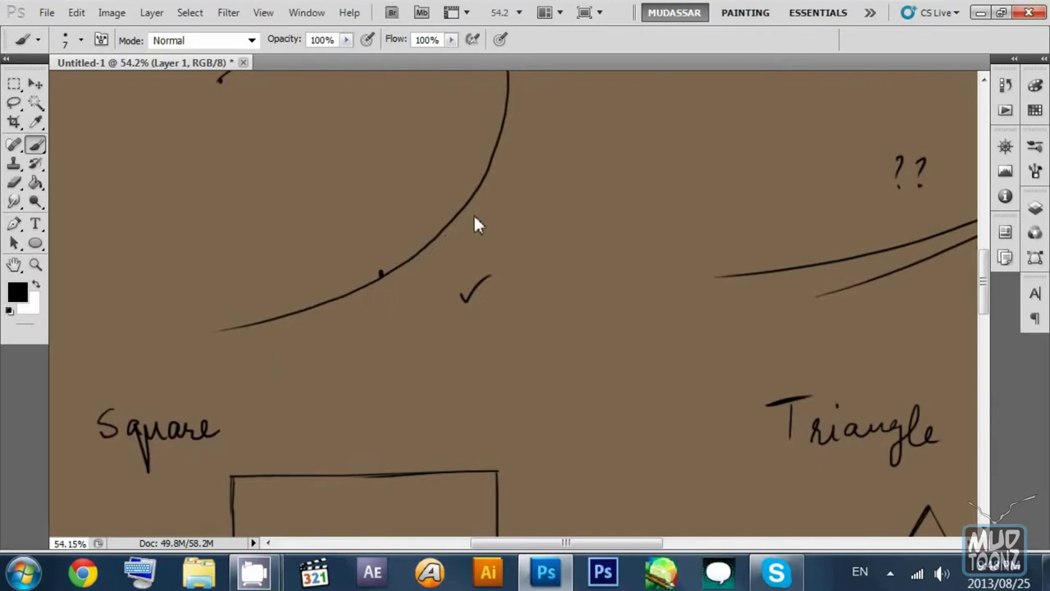
Step: Draw a long diagonal tangent line through the curve's lower dot and handwrite "Anchor" beside both tangent points
{"action": "left_click_drag", "start_coordinate": [492, 203], "coordinate": [287, 339]}
{"action": "mouse_move", "coordinate": [399, 300]}
{"action": "left_mouse_down"}
{"action": "mouse_move", "coordinate": [377, 323]}
{"action": "mouse_move", "coordinate": [383, 266]}
{"action": "mouse_move", "coordinate": [345, 257]}
{"action": "left_mouse_up"}
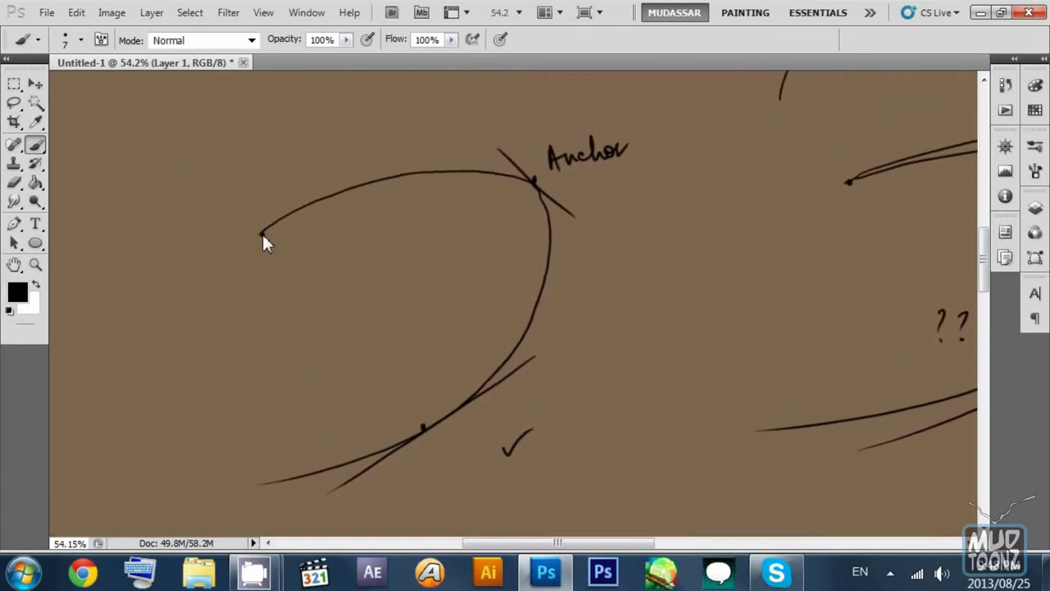
{"action": "scroll", "coordinate": [311, 242], "scroll_direction": "down", "scroll_amount": 2}
{"action": "scroll", "coordinate": [332, 250], "scroll_direction": "up", "scroll_amount": 1}
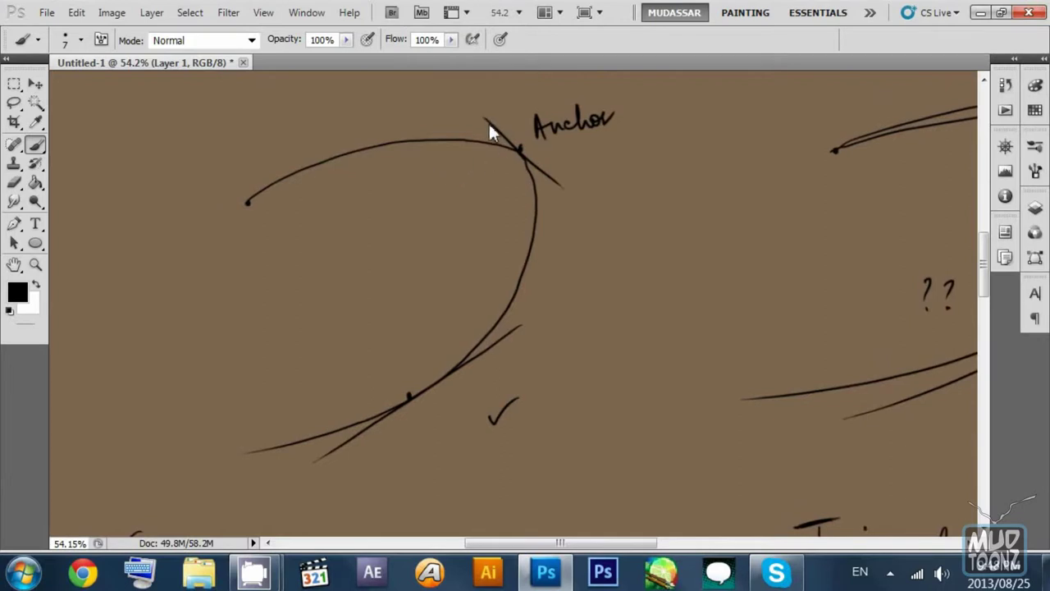
{"action": "scroll", "coordinate": [548, 179], "scroll_direction": "down", "scroll_amount": 2}
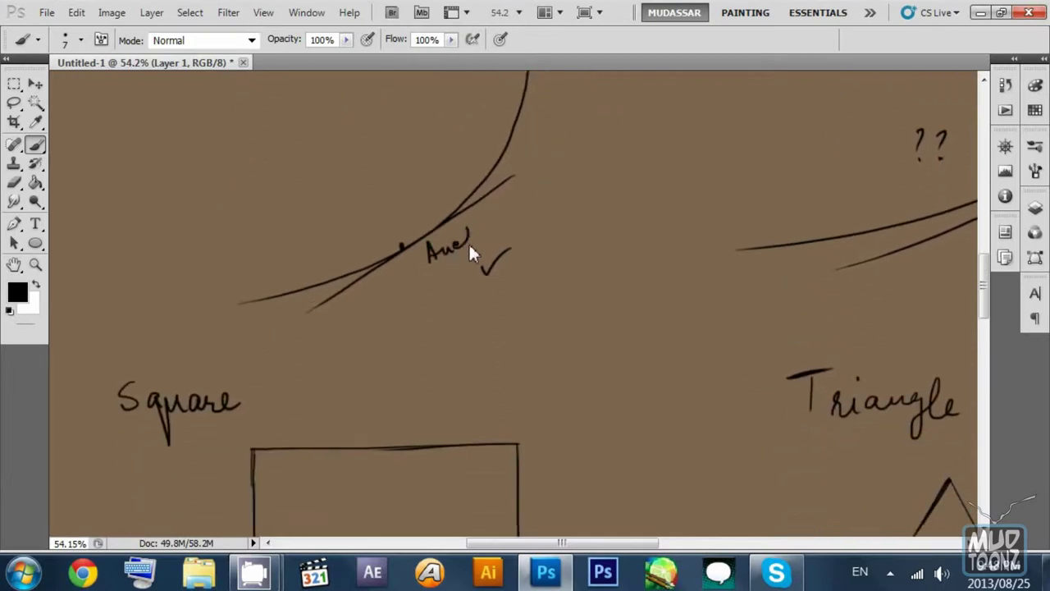
{"action": "scroll", "coordinate": [499, 247], "scroll_direction": "up", "scroll_amount": 3}
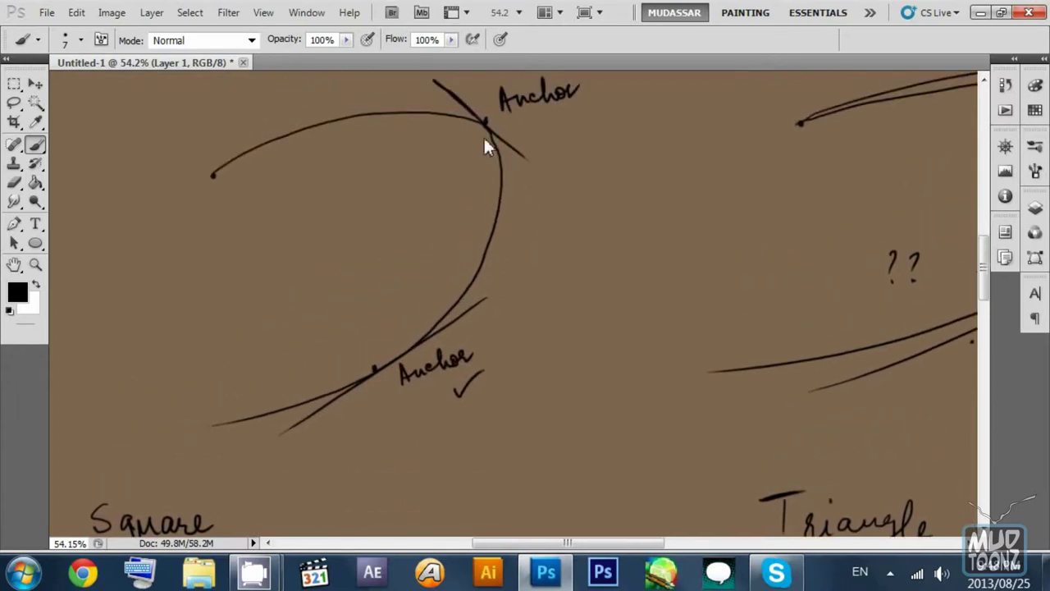
Step: Set the Pen tool to draw paths and add a new layer above Layer 1
{"action": "left_click", "coordinate": [14, 224]}
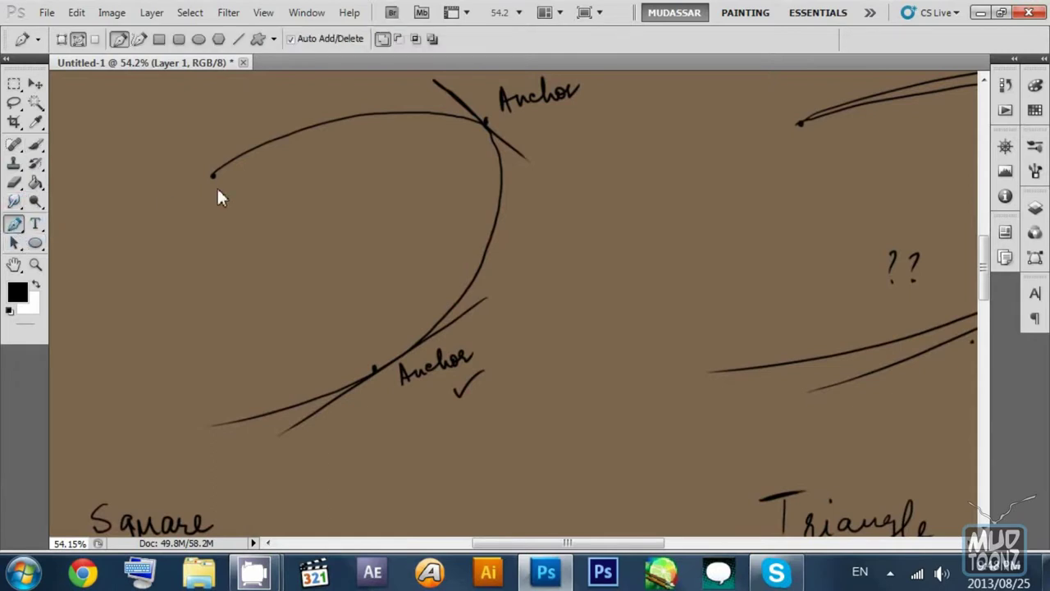
{"action": "left_click", "coordinate": [61, 40]}
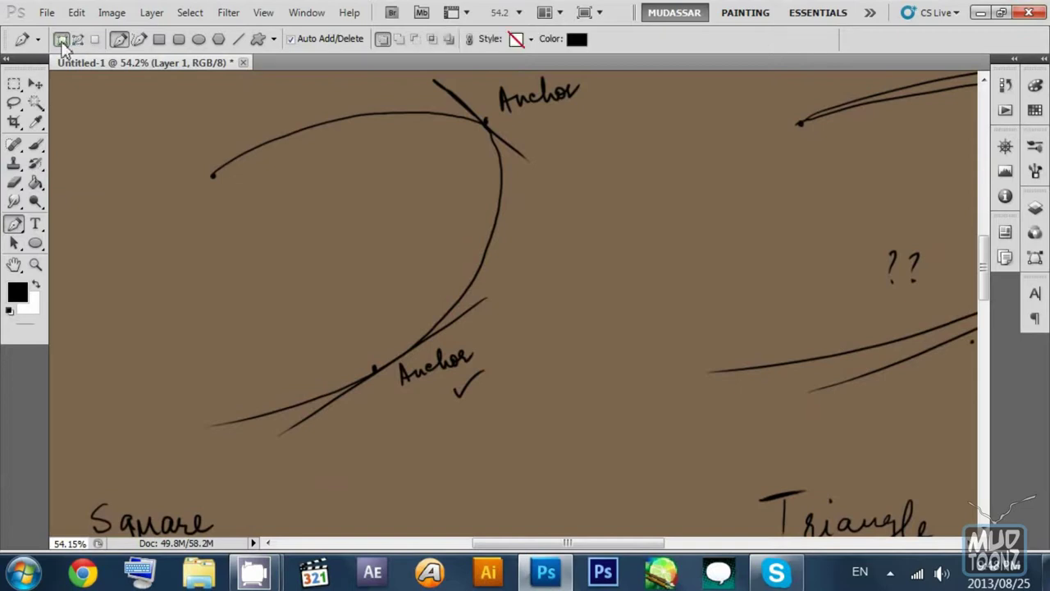
{"action": "left_click", "coordinate": [78, 40]}
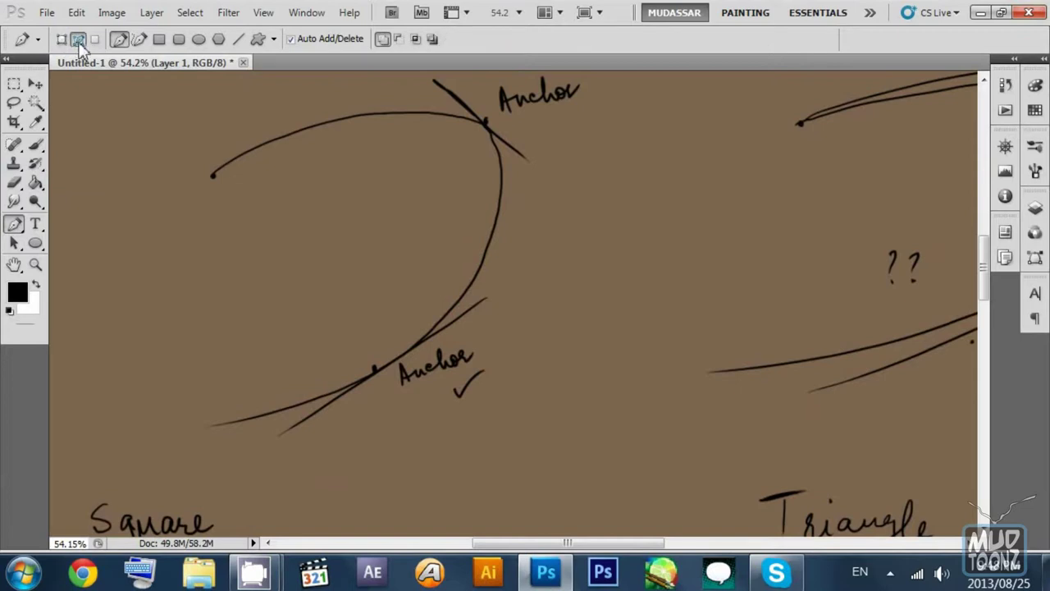
{"action": "left_click", "coordinate": [1035, 208]}
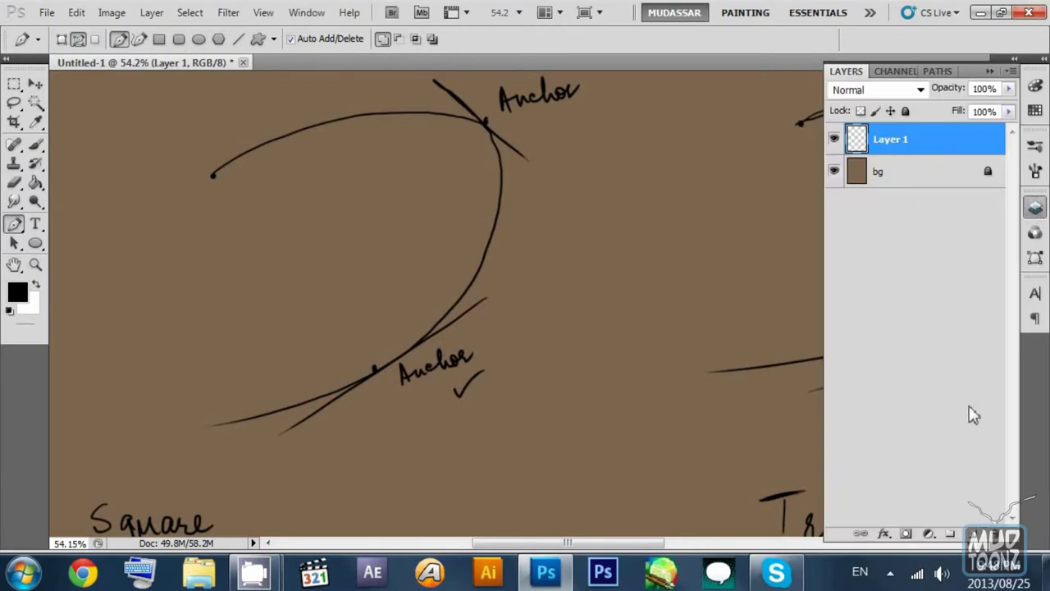
{"action": "left_click", "coordinate": [950, 533]}
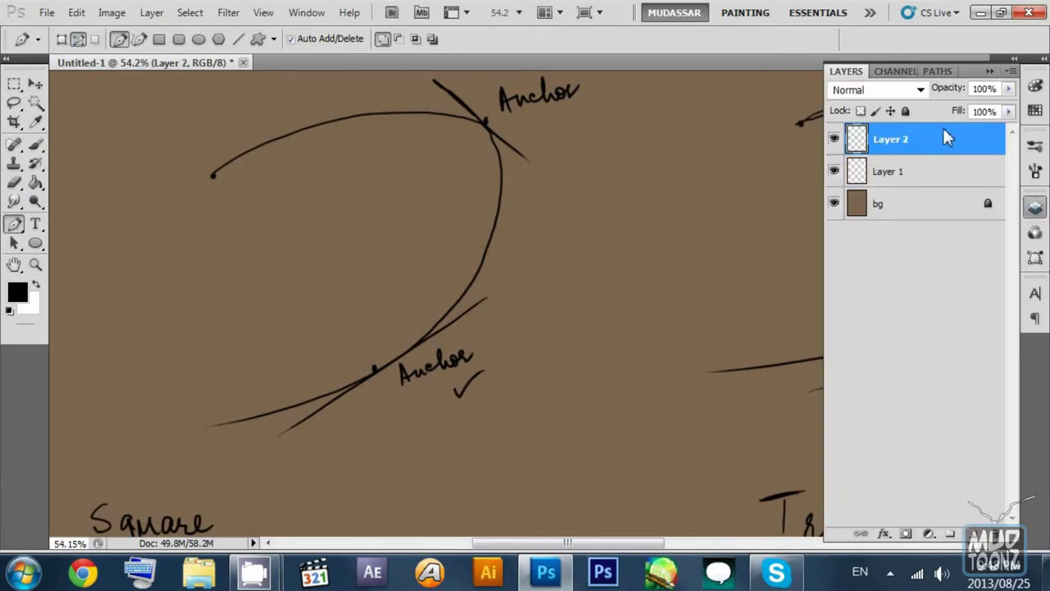
{"action": "left_click", "coordinate": [992, 71]}
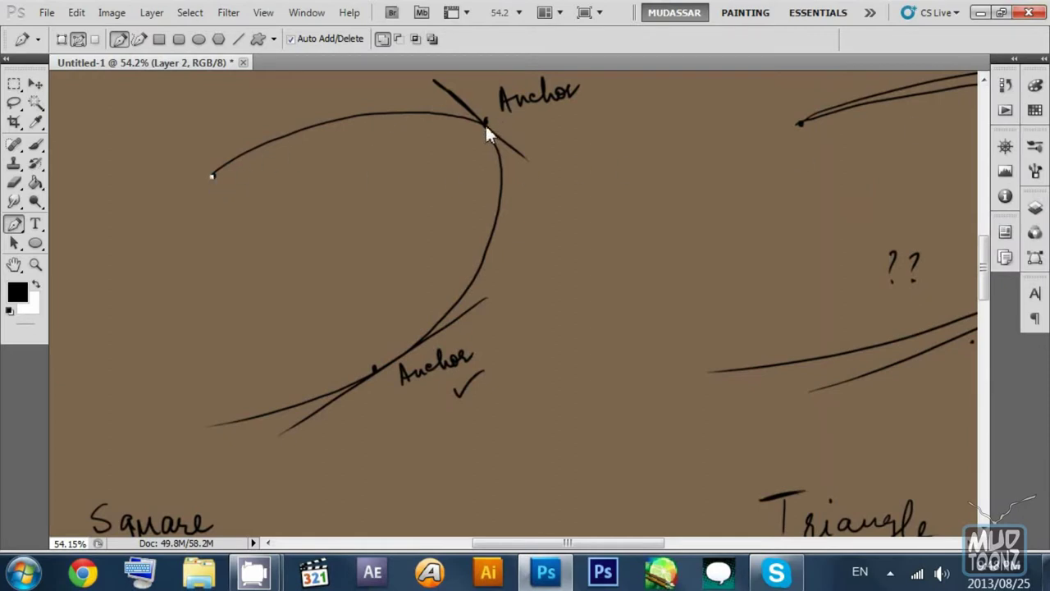
Step: Trace the check-marked curve with a pen path through both marked anchor points, ending at the curve's lower tail
{"action": "left_click_drag", "start_coordinate": [484, 123], "coordinate": [578, 194]}
{"action": "mouse_move", "coordinate": [620, 192]}
{"action": "left_mouse_down"}
{"action": "mouse_move", "coordinate": [644, 187]}
{"action": "mouse_move", "coordinate": [628, 175]}
{"action": "mouse_move", "coordinate": [638, 171]}
{"action": "mouse_move", "coordinate": [575, 187]}
{"action": "mouse_move", "coordinate": [533, 160]}
{"action": "mouse_move", "coordinate": [531, 170]}
{"action": "mouse_move", "coordinate": [584, 194]}
{"action": "mouse_move", "coordinate": [647, 174]}
{"action": "mouse_move", "coordinate": [616, 174]}
{"action": "left_mouse_up"}
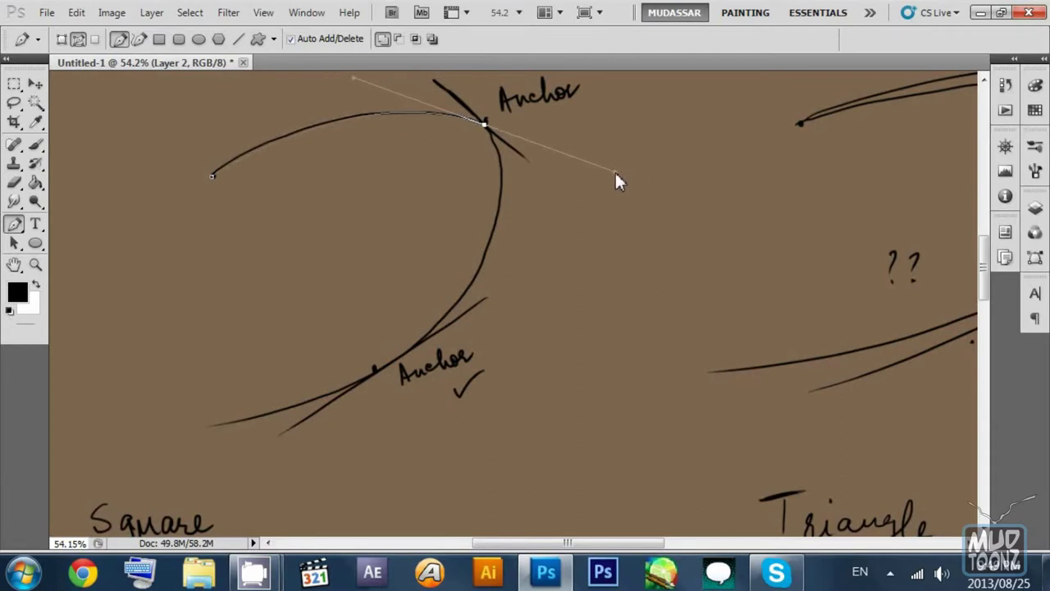
{"action": "left_click", "coordinate": [374, 367]}
{"action": "left_click_drag", "start_coordinate": [373, 369], "coordinate": [289, 415]}
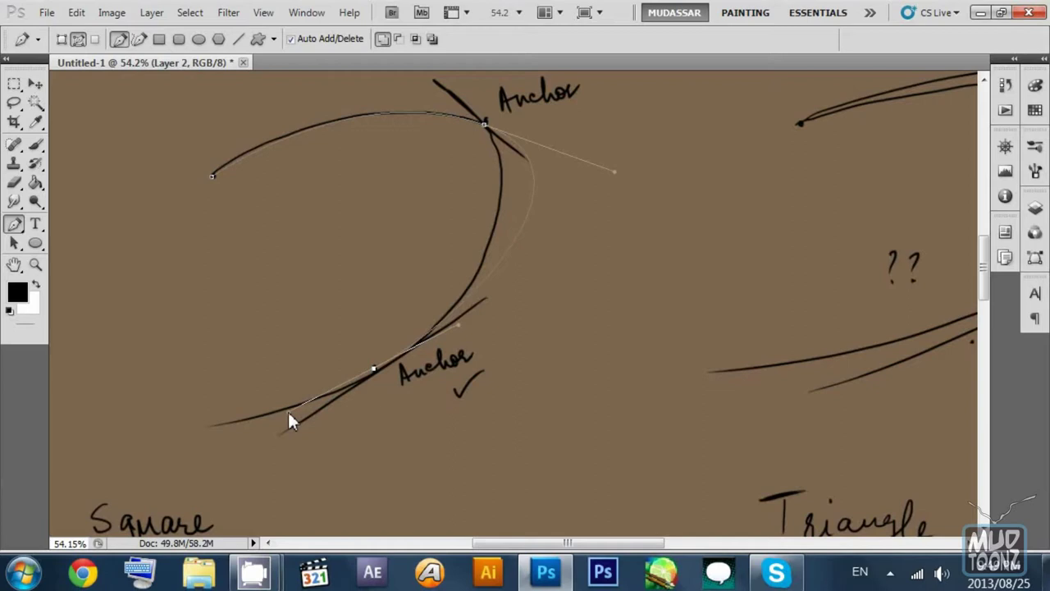
{"action": "key", "text": "ctrl+z"}
{"action": "left_click", "coordinate": [373, 368]}
{"action": "key", "text": "ctrl+z"}
{"action": "left_click_drag", "start_coordinate": [374, 367], "coordinate": [281, 421]}
{"action": "left_click_drag", "start_coordinate": [488, 386], "coordinate": [527, 326]}
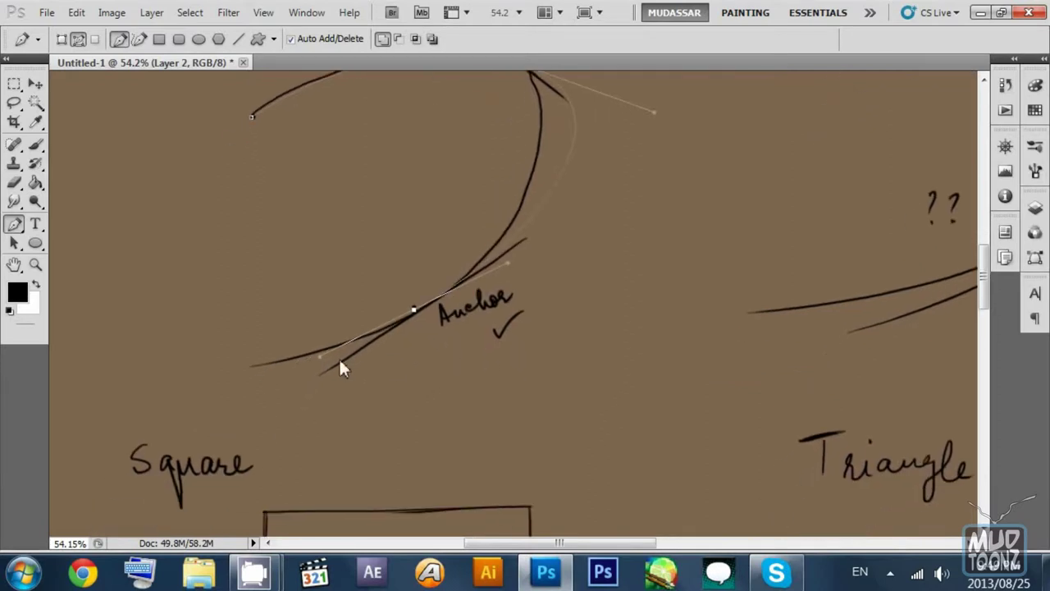
{"action": "left_click", "coordinate": [252, 367]}
{"action": "scroll", "coordinate": [389, 358], "scroll_direction": "right", "scroll_amount": 1}
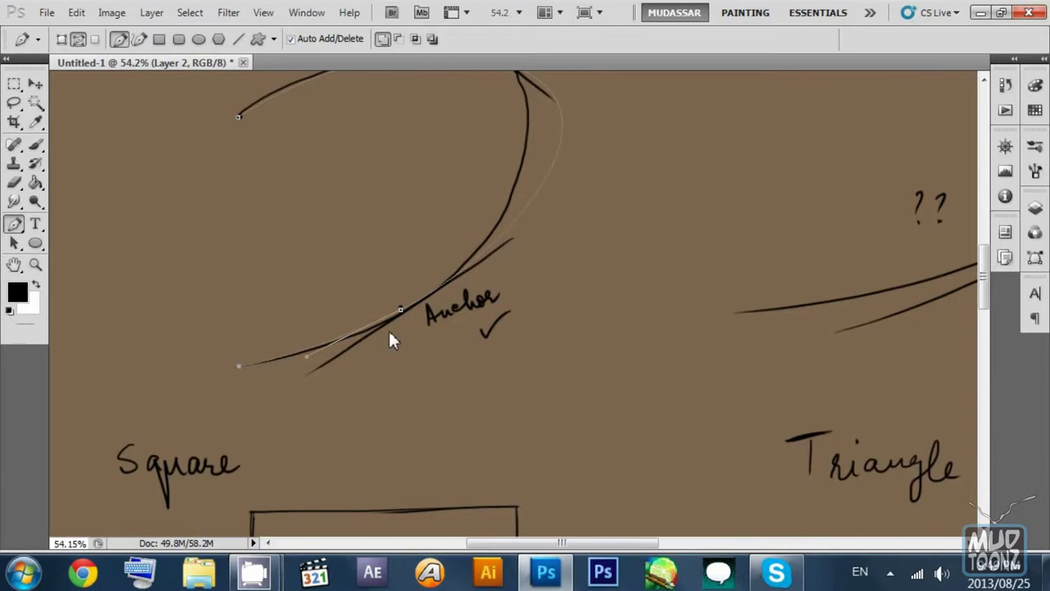
Step: Select the whole traced path with the Path Selection tool
{"action": "left_click", "coordinate": [14, 85]}
{"action": "left_click", "coordinate": [15, 243]}
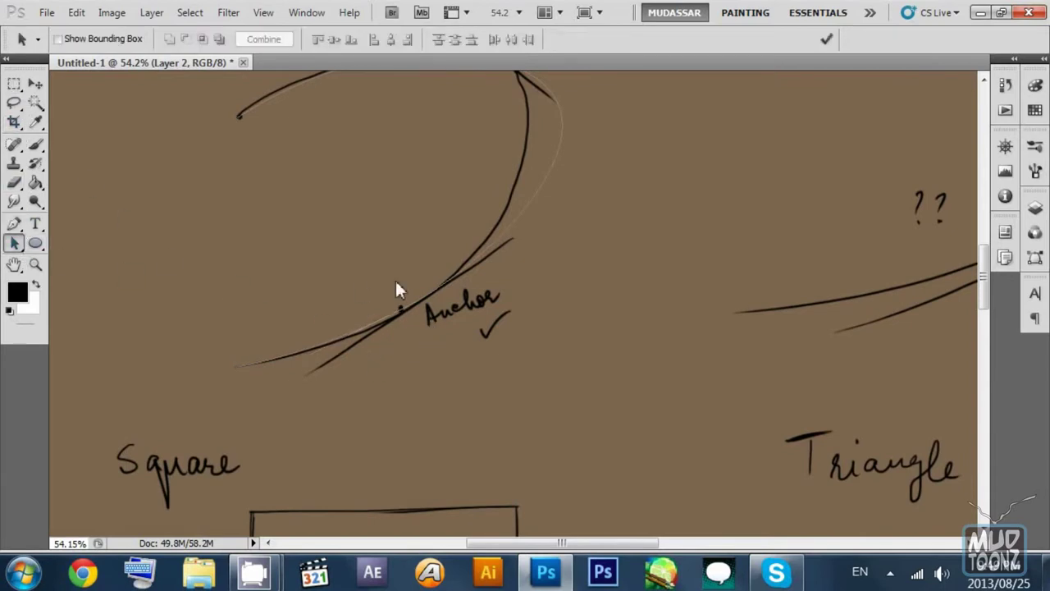
{"action": "left_click", "coordinate": [529, 209]}
{"action": "scroll", "coordinate": [558, 254], "scroll_direction": "up", "scroll_amount": 3}
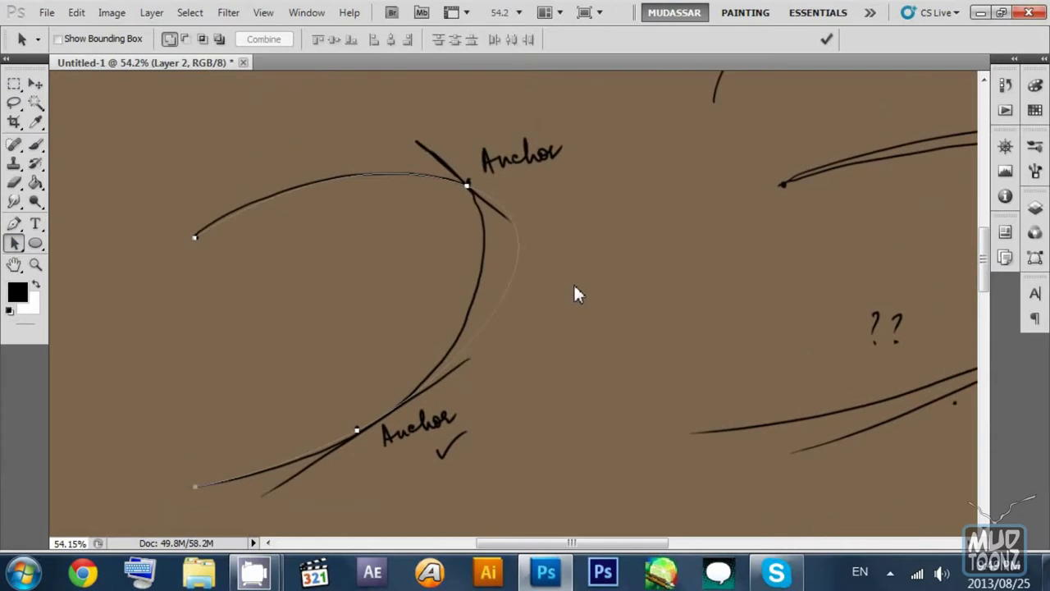
Step: With the Direct Selection tool, select the upper anchor and swing its lower handle inward so the path follows the curve's outer bend
{"action": "left_click_drag", "start_coordinate": [16, 244], "coordinate": [75, 261]}
{"action": "left_click_drag", "start_coordinate": [14, 243], "coordinate": [80, 240]}
{"action": "left_click_drag", "start_coordinate": [14, 248], "coordinate": [103, 261]}
{"action": "left_click", "coordinate": [467, 185]}
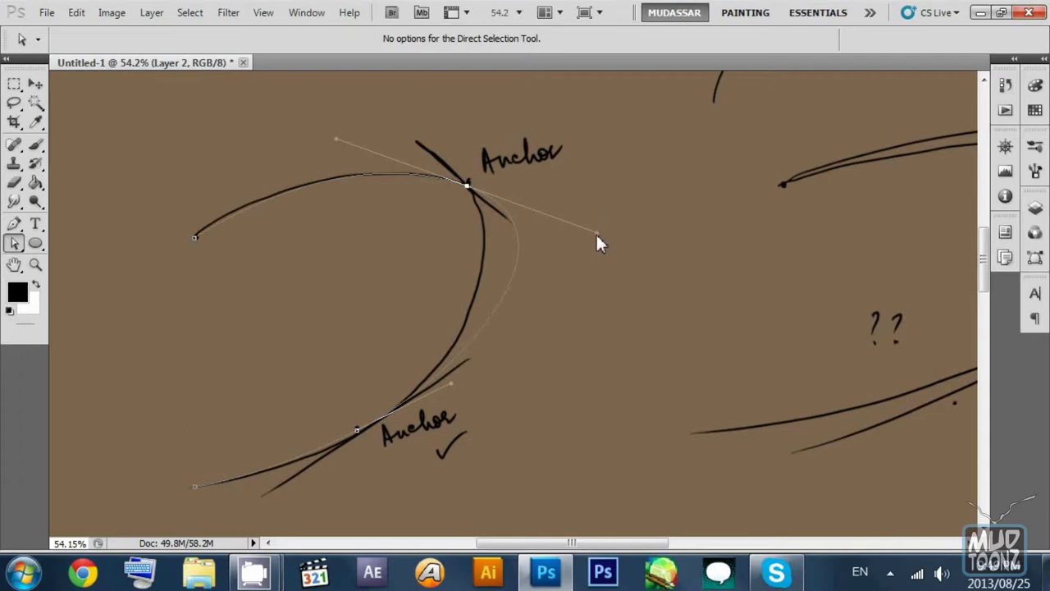
{"action": "left_click_drag", "start_coordinate": [599, 235], "coordinate": [517, 275]}
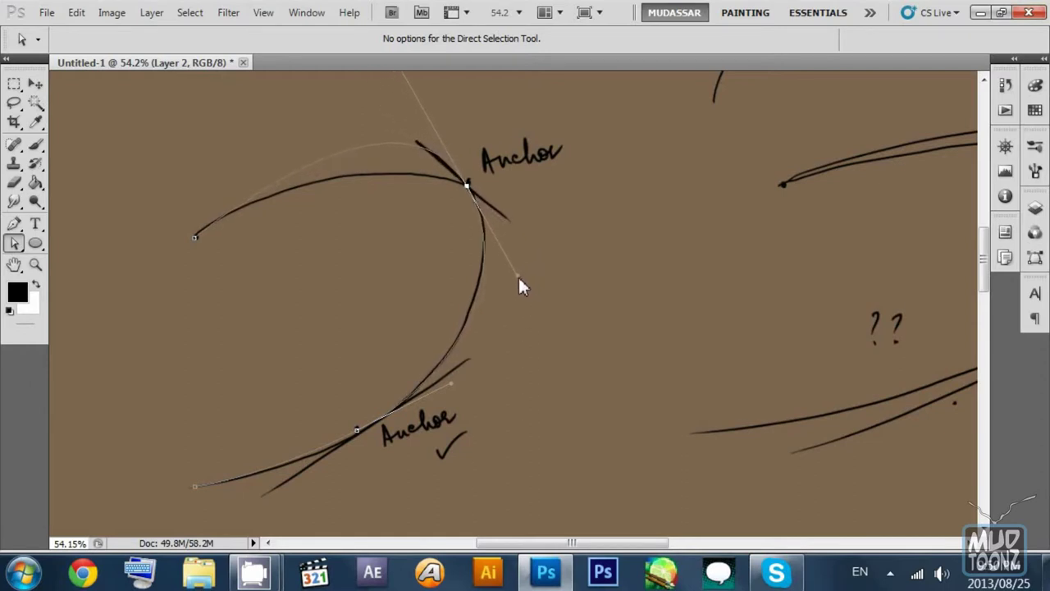
Step: Adjust both handles of the upper anchor until the path follows the curve on either side of that anchor
{"action": "left_click_drag", "start_coordinate": [426, 106], "coordinate": [463, 170]}
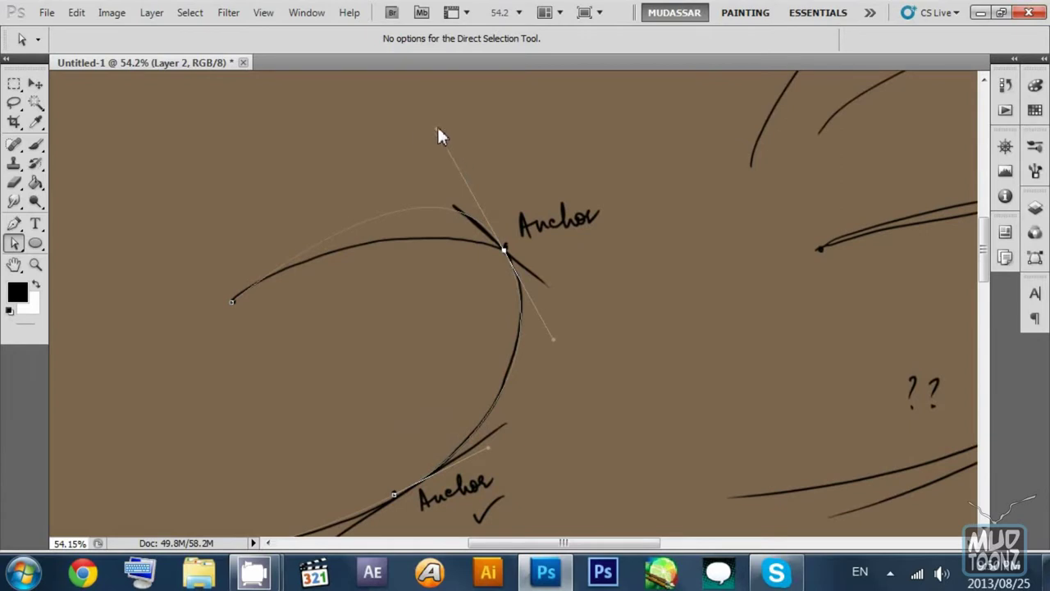
{"action": "left_click_drag", "start_coordinate": [437, 130], "coordinate": [365, 200]}
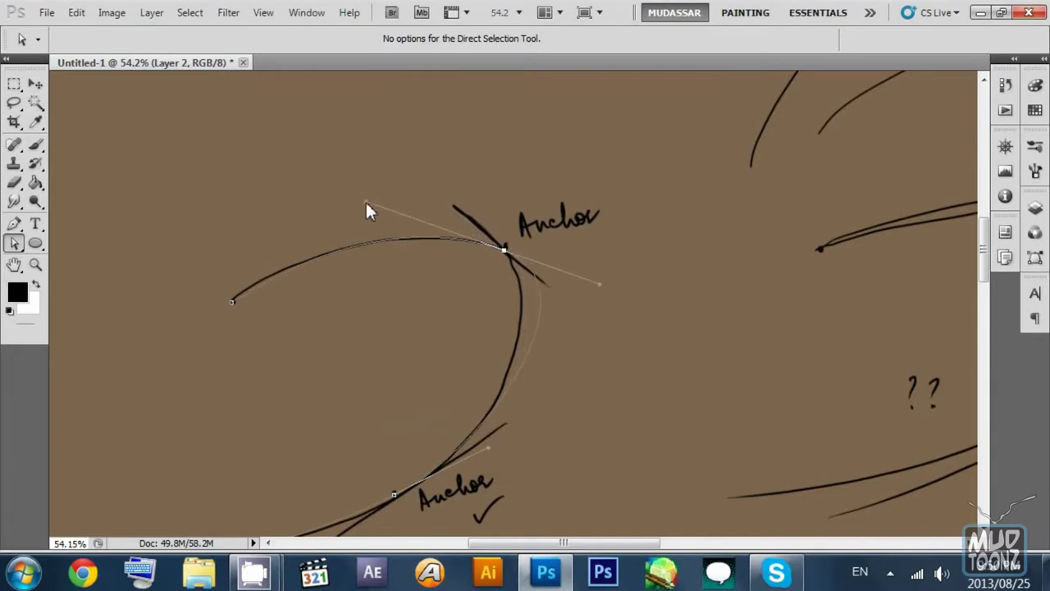
{"action": "left_click_drag", "start_coordinate": [599, 284], "coordinate": [559, 281]}
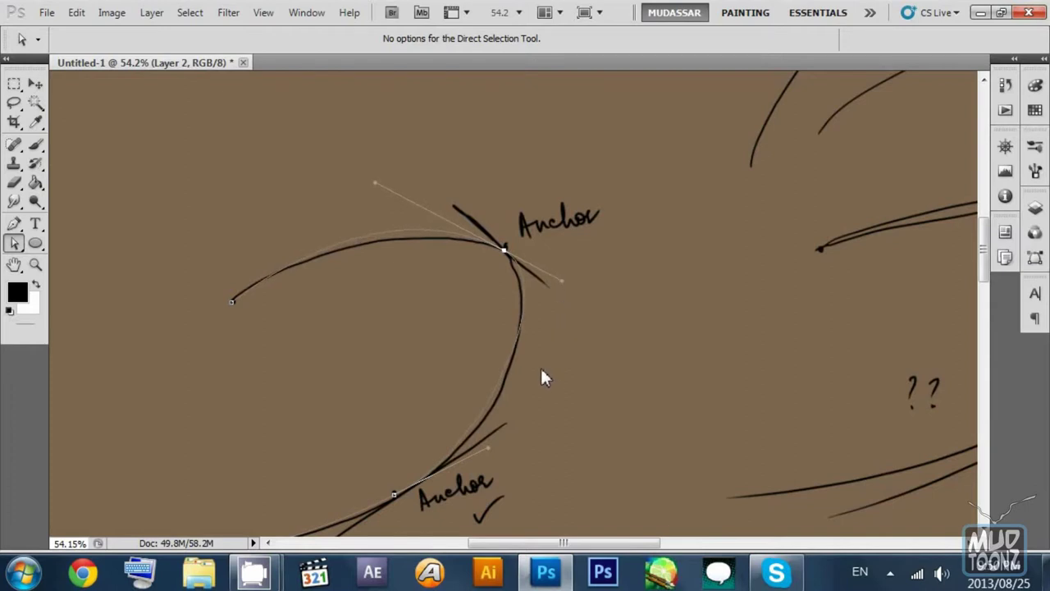
{"action": "scroll", "coordinate": [538, 369], "scroll_direction": "down", "scroll_amount": 1}
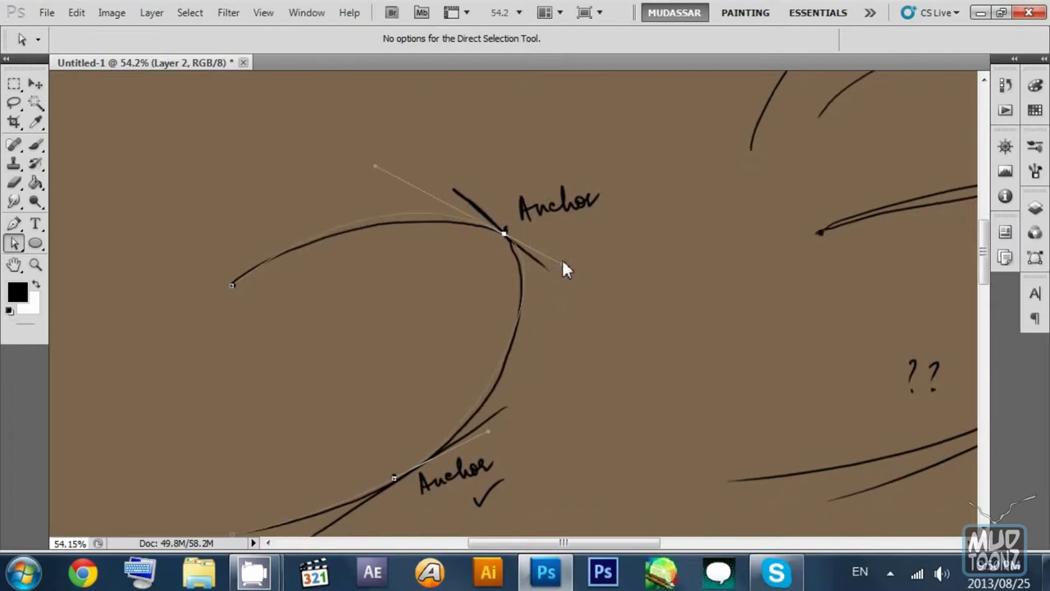
{"action": "left_click_drag", "start_coordinate": [563, 268], "coordinate": [558, 277]}
{"action": "left_click_drag", "start_coordinate": [387, 146], "coordinate": [428, 173]}
Step: Pull direction handles out of the path's starting anchor with the Convert Point tool, angling the upper handle steeply upward
{"action": "left_click", "coordinate": [232, 287]}
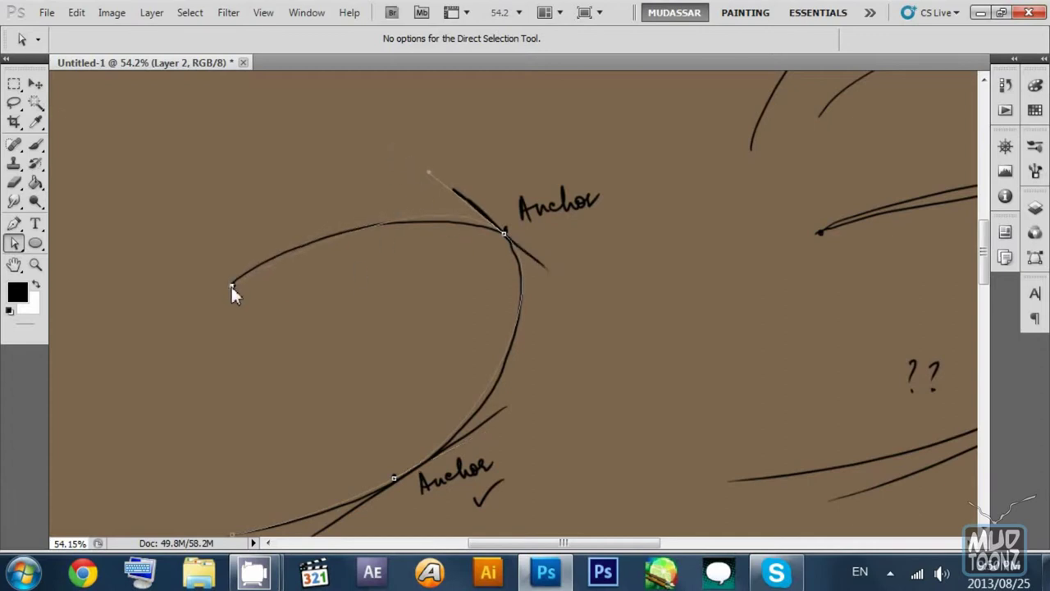
{"action": "left_click", "coordinate": [14, 224]}
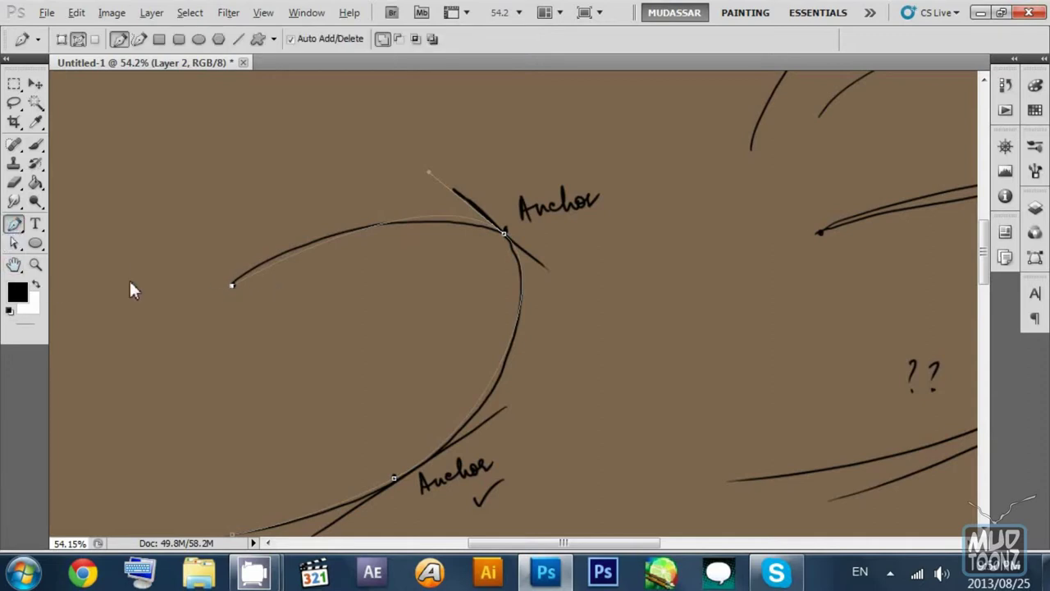
{"action": "left_click_drag", "start_coordinate": [14, 224], "coordinate": [86, 268]}
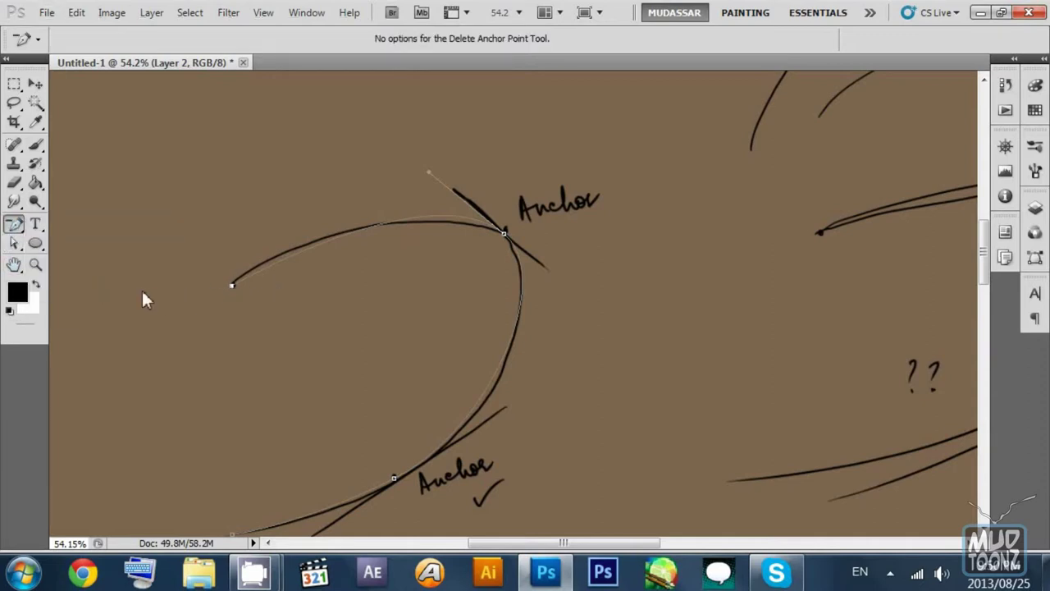
{"action": "left_click_drag", "start_coordinate": [14, 223], "coordinate": [86, 286]}
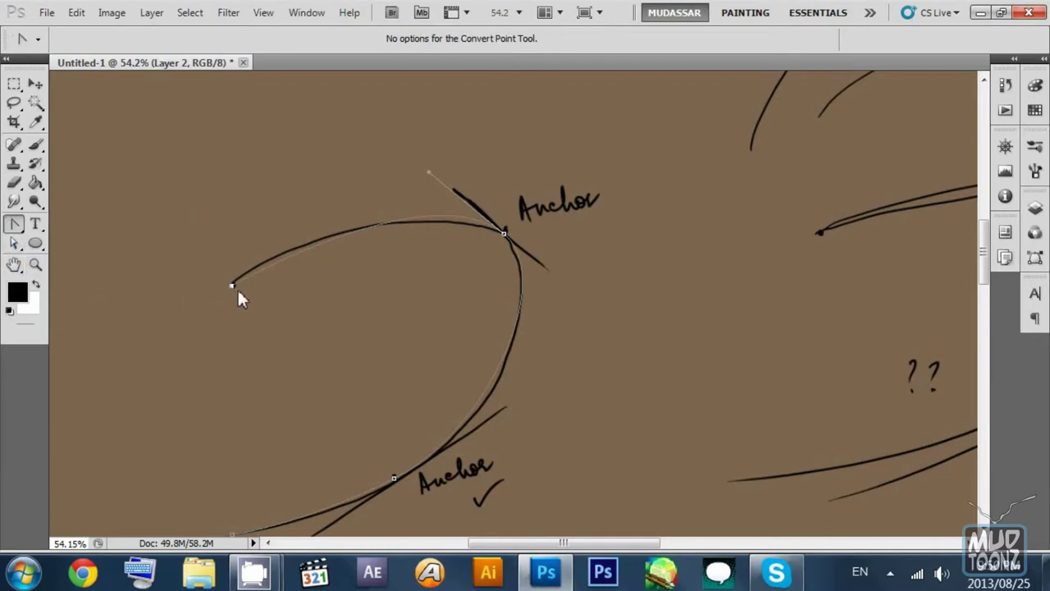
{"action": "left_click_drag", "start_coordinate": [232, 287], "coordinate": [260, 231]}
Step: With the Direct Selection tool, shorten the upper anchor's upper handle and adjust its lower handle to fit the outer bend
{"action": "left_click", "coordinate": [13, 243]}
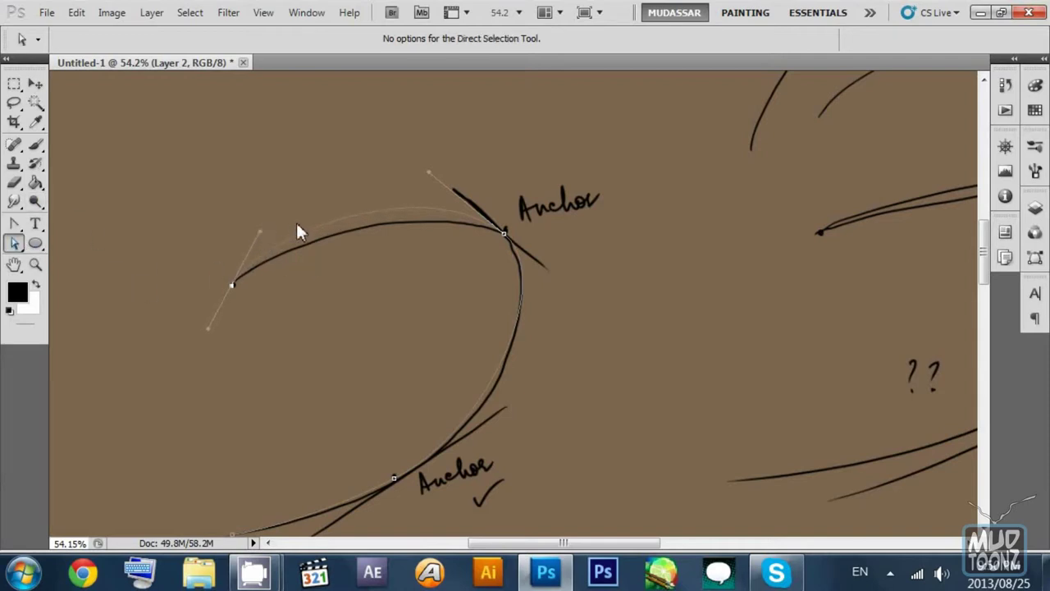
{"action": "left_click_drag", "start_coordinate": [428, 170], "coordinate": [454, 196]}
{"action": "left_click_drag", "start_coordinate": [615, 297], "coordinate": [599, 244]}
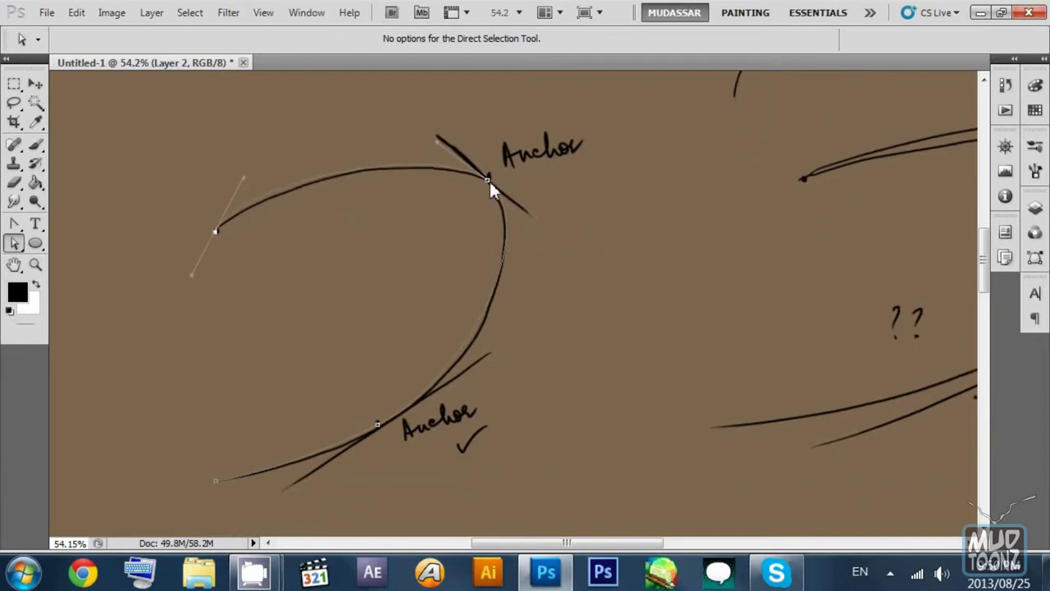
{"action": "left_click", "coordinate": [487, 180]}
{"action": "left_click_drag", "start_coordinate": [543, 221], "coordinate": [543, 248]}
{"action": "scroll", "coordinate": [541, 270], "scroll_direction": "down", "scroll_amount": 3}
Step: Fine-tune the lower anchor's position and both its handles so the path fits the curve's lower part
{"action": "left_click_drag", "start_coordinate": [474, 302], "coordinate": [482, 302]}
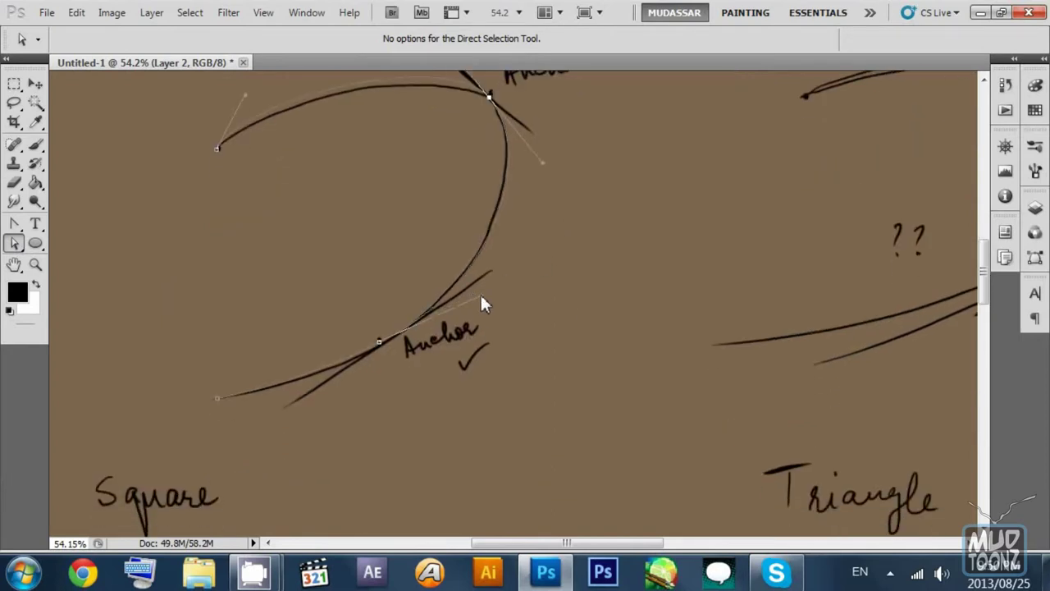
{"action": "left_click", "coordinate": [379, 342]}
{"action": "left_click_drag", "start_coordinate": [283, 385], "coordinate": [282, 393]}
{"action": "left_click_drag", "start_coordinate": [380, 341], "coordinate": [383, 343]}
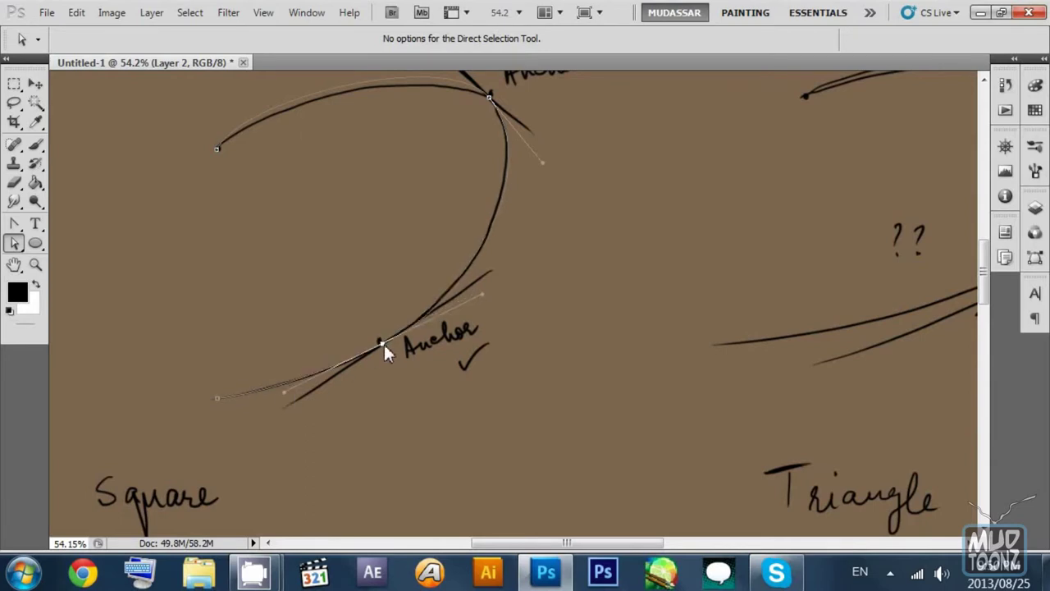
Step: Hide Layer 1 to examine the bare path, and show the layer again
{"action": "left_click_drag", "start_coordinate": [524, 353], "coordinate": [560, 277]}
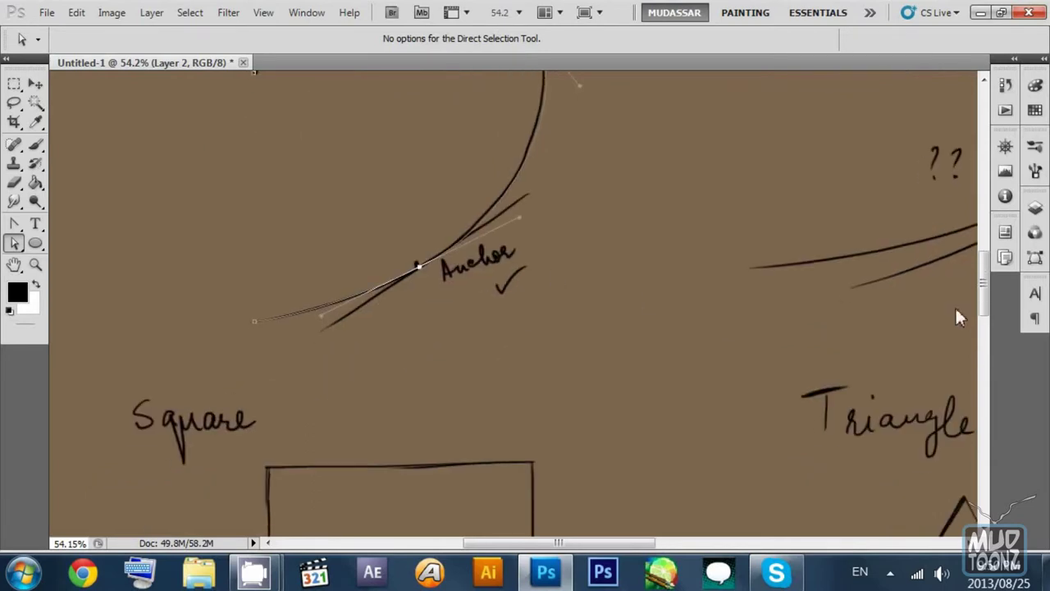
{"action": "left_click", "coordinate": [1035, 209]}
{"action": "left_click", "coordinate": [834, 172]}
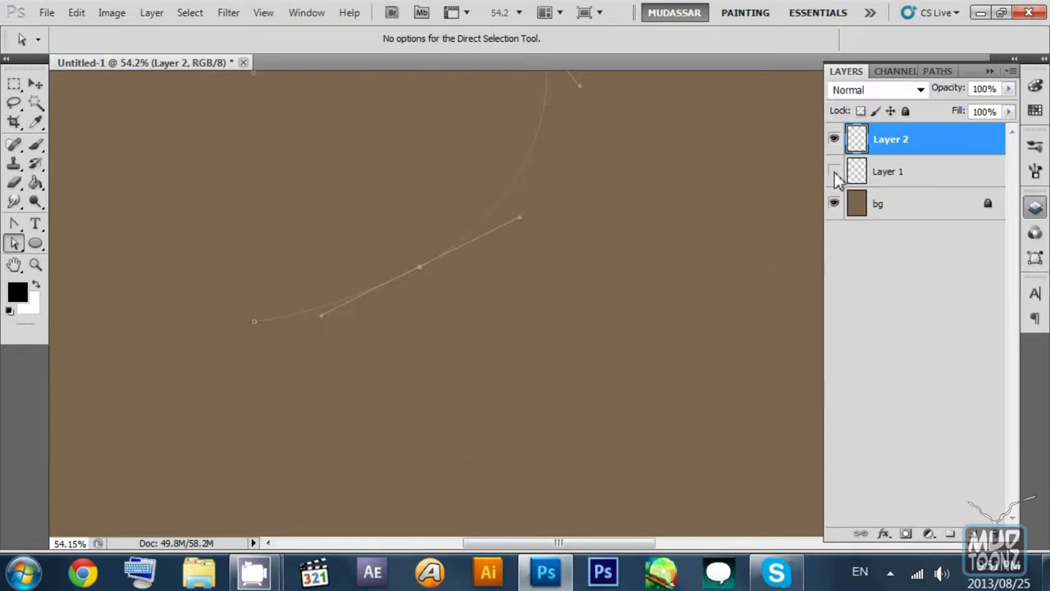
{"action": "left_click_drag", "start_coordinate": [561, 173], "coordinate": [593, 311]}
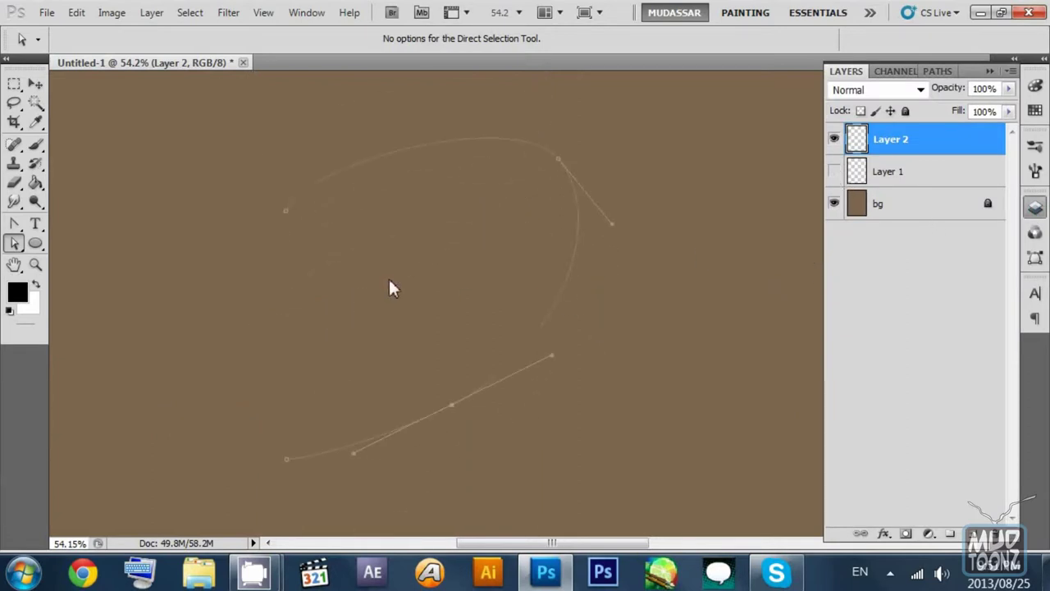
{"action": "left_click", "coordinate": [834, 171]}
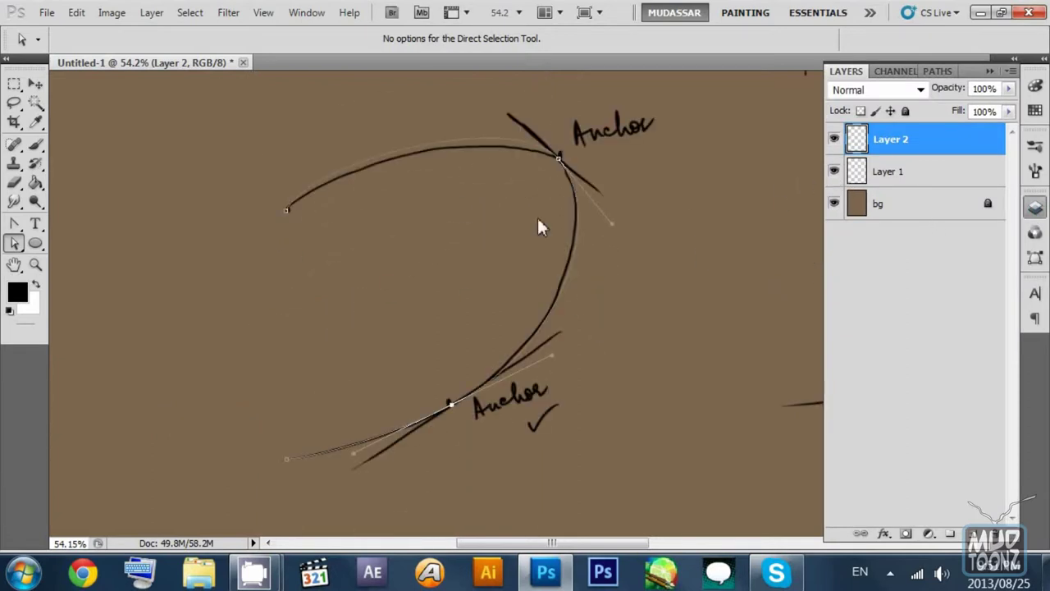
Step: Refine the starting anchor's upper handle and the upper anchor's upper handle so the top segment matches the sketched curve
{"action": "left_click", "coordinate": [368, 162]}
{"action": "left_click", "coordinate": [285, 211]}
{"action": "left_click_drag", "start_coordinate": [316, 155], "coordinate": [323, 165]}
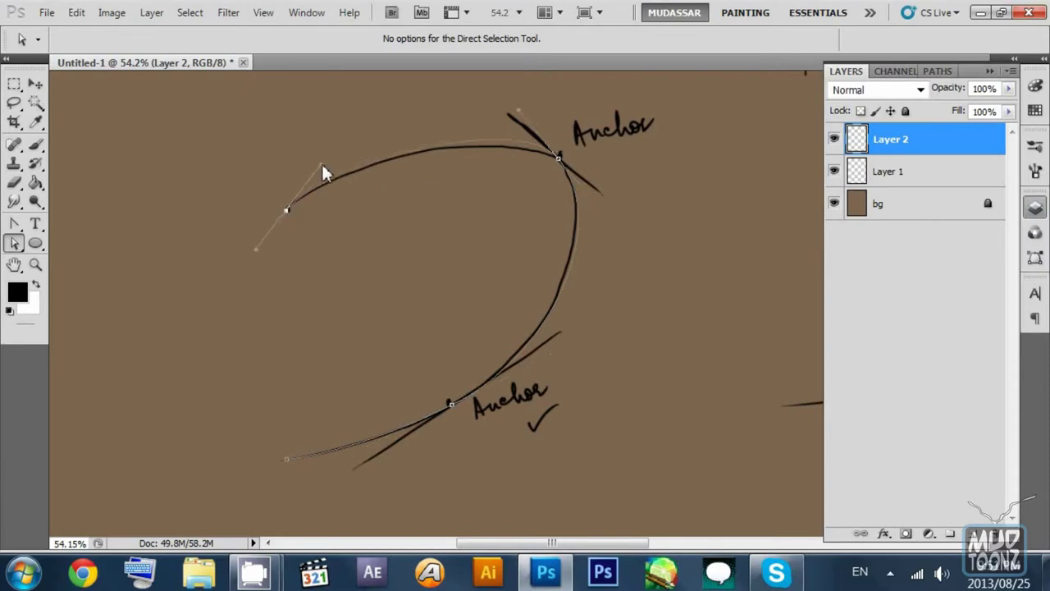
{"action": "left_click_drag", "start_coordinate": [519, 108], "coordinate": [525, 117]}
{"action": "left_click_drag", "start_coordinate": [318, 162], "coordinate": [320, 157]}
{"action": "left_click_drag", "start_coordinate": [528, 123], "coordinate": [534, 134]}
{"action": "left_click_drag", "start_coordinate": [320, 156], "coordinate": [347, 146]}
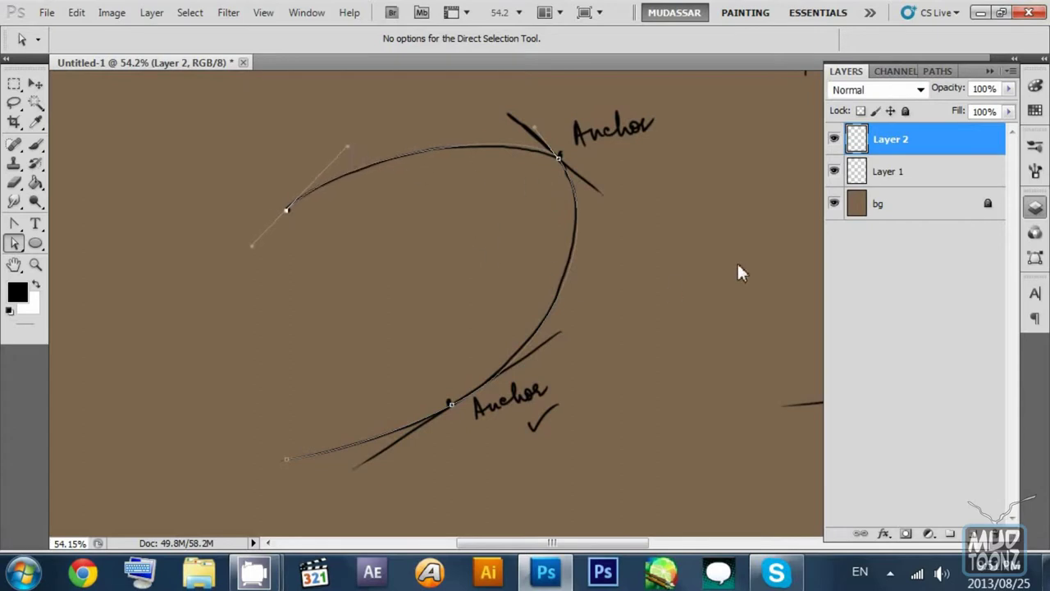
Step: Toggle Layer 1's visibility to compare the traced path with the sketched curve
{"action": "left_click", "coordinate": [835, 171]}
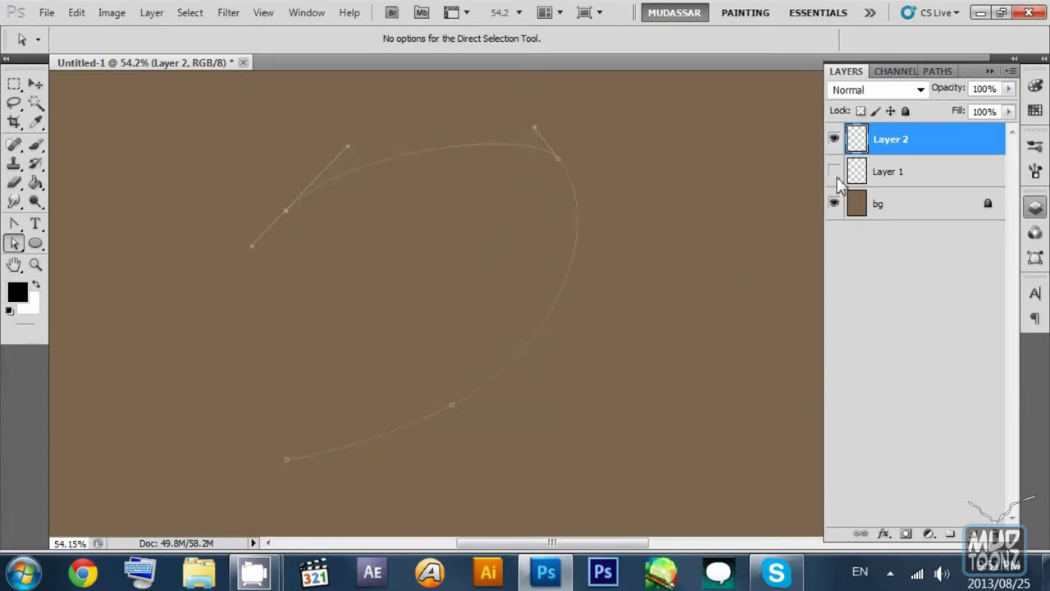
{"action": "left_click", "coordinate": [836, 175]}
{"action": "left_click", "coordinate": [836, 175]}
{"action": "left_click", "coordinate": [836, 175]}
{"action": "left_click", "coordinate": [836, 175]}
Step: Lengthen the upper anchor's upper handle slightly and recheck the path against the sketch, leaving Layer 1 hidden
{"action": "left_click_drag", "start_coordinate": [535, 126], "coordinate": [531, 123]}
{"action": "left_click", "coordinate": [835, 173]}
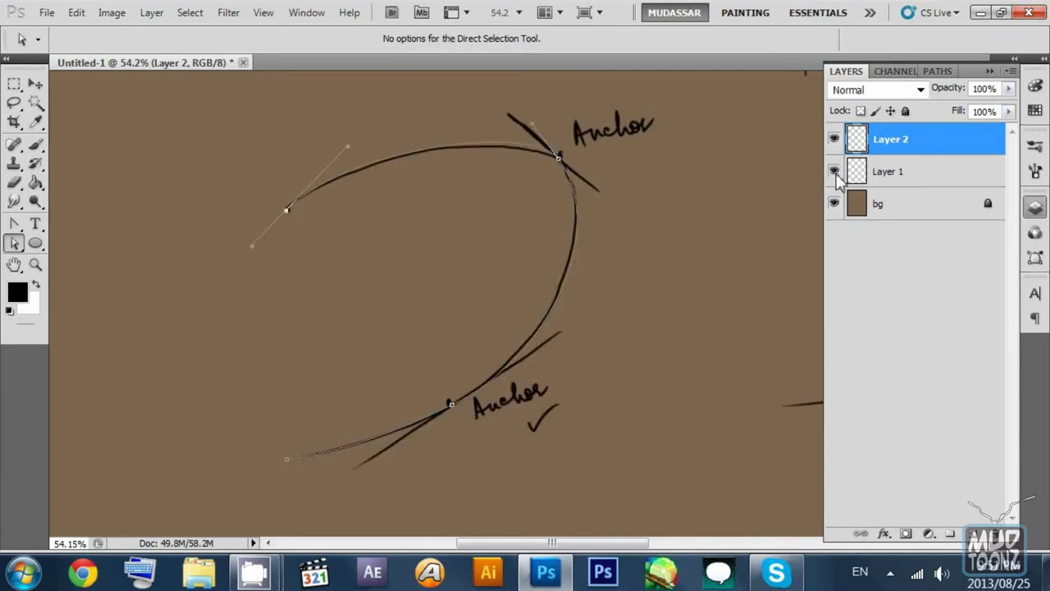
{"action": "left_click", "coordinate": [835, 173]}
{"action": "left_click", "coordinate": [836, 173]}
{"action": "left_click", "coordinate": [835, 173]}
{"action": "left_click", "coordinate": [835, 173]}
{"action": "left_click", "coordinate": [836, 173]}
{"action": "left_click", "coordinate": [835, 173]}
{"action": "left_click", "coordinate": [836, 173]}
{"action": "left_click", "coordinate": [835, 173]}
{"action": "left_click", "coordinate": [836, 173]}
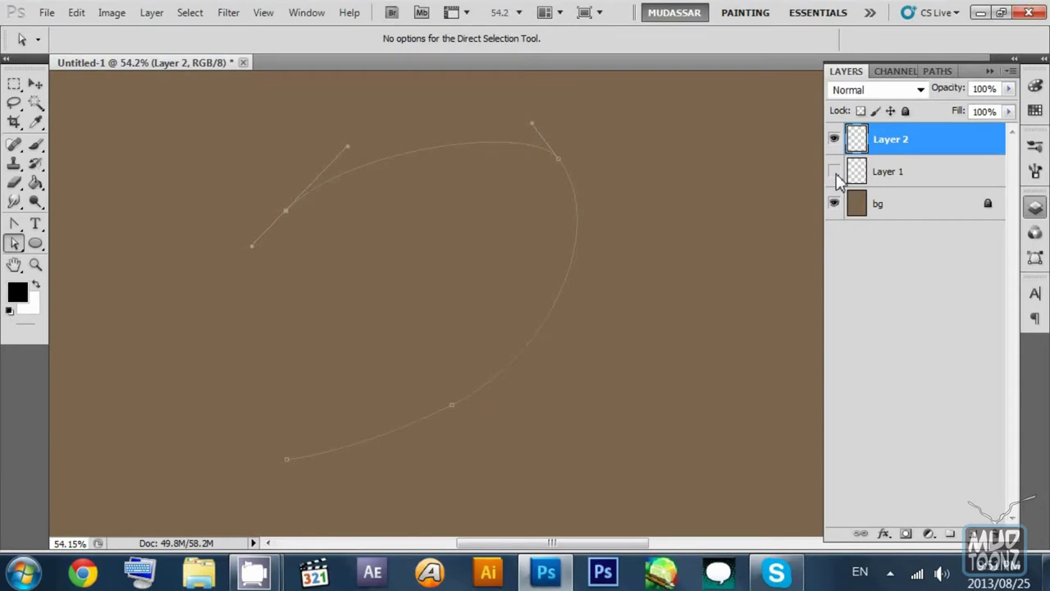
Step: Set the foreground color to pure red (ff0000) and show Layer 1 again
{"action": "left_click", "coordinate": [17, 294]}
{"action": "left_click", "coordinate": [809, 201]}
{"action": "left_click_drag", "start_coordinate": [809, 201], "coordinate": [872, 117]}
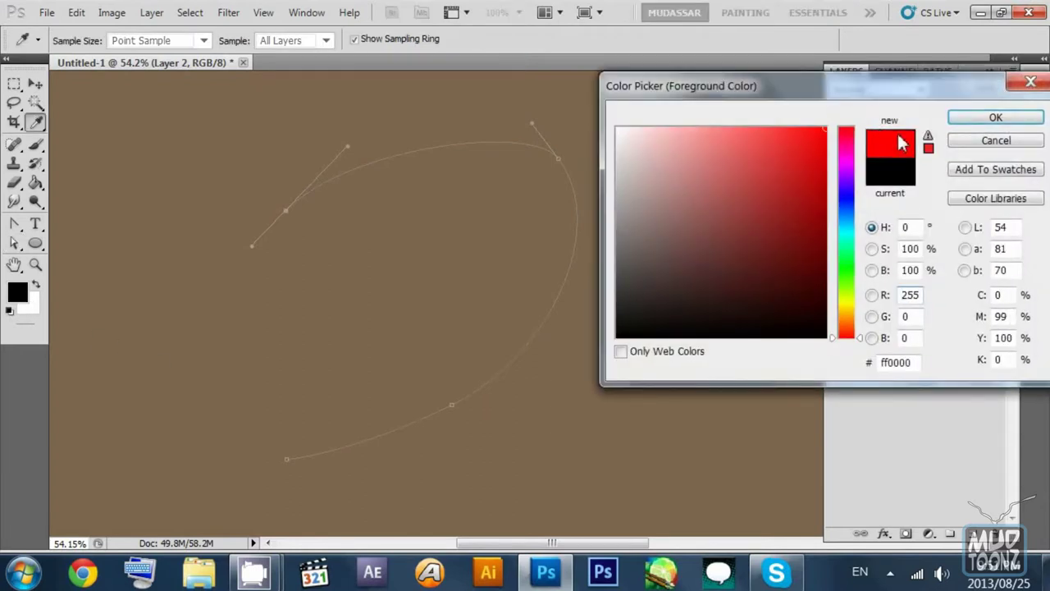
{"action": "key", "text": "Return"}
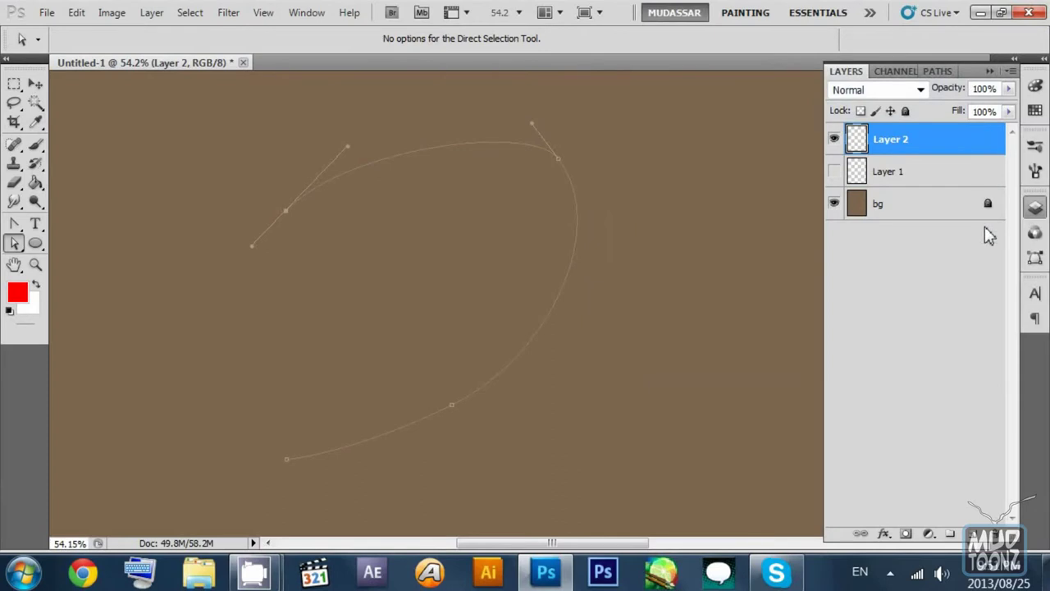
{"action": "left_click", "coordinate": [836, 171]}
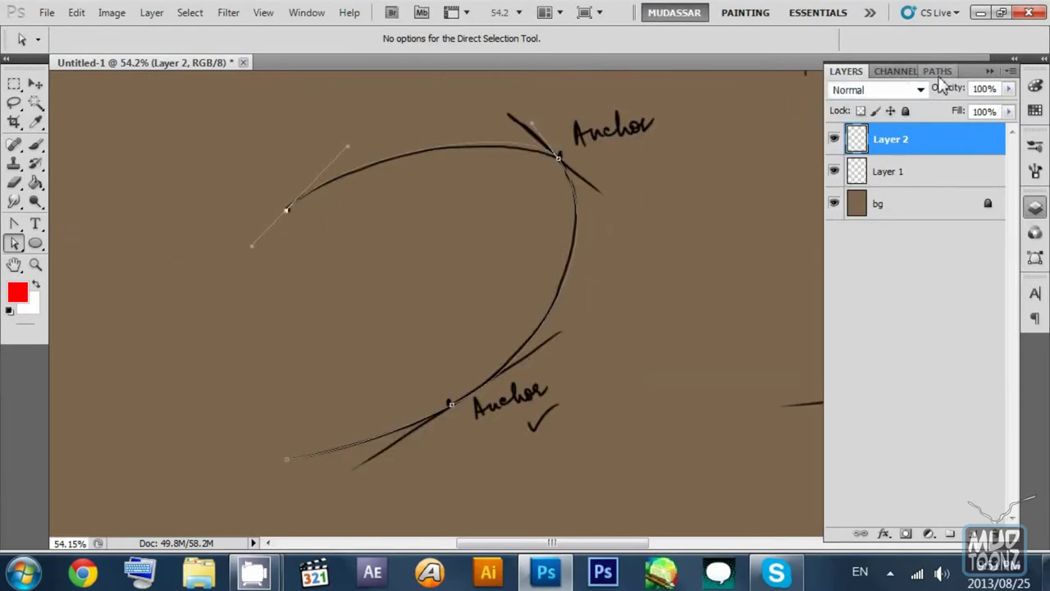
Step: Display the document's paths, and select and deselect the whole traced path with the Path Selection tool
{"action": "left_click", "coordinate": [937, 72]}
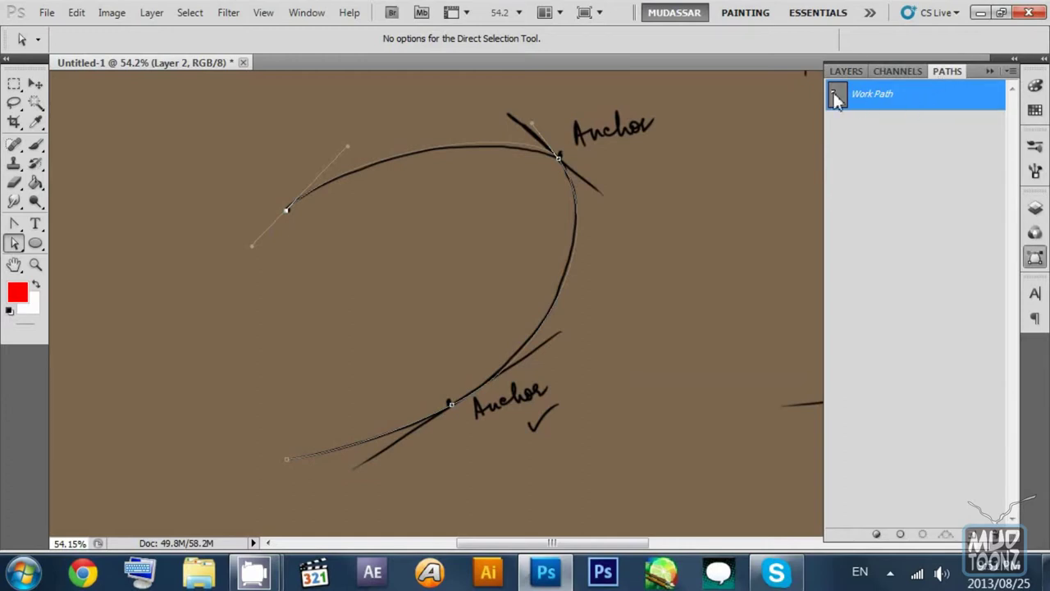
{"action": "left_click", "coordinate": [559, 157]}
{"action": "left_click_drag", "start_coordinate": [17, 244], "coordinate": [66, 258]}
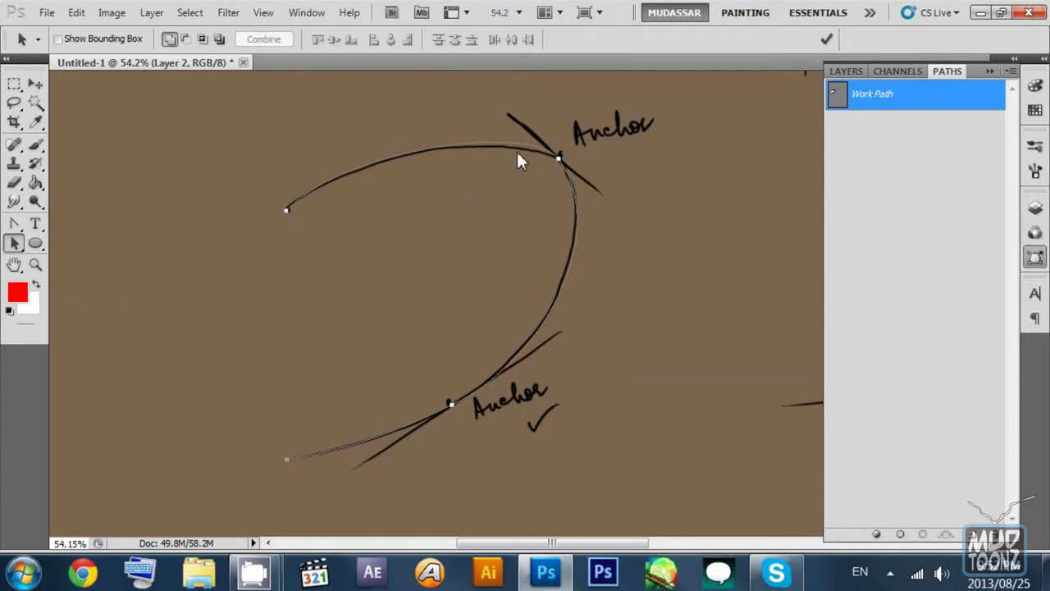
{"action": "left_click", "coordinate": [666, 203]}
{"action": "left_click", "coordinate": [558, 163]}
{"action": "left_click", "coordinate": [740, 117]}
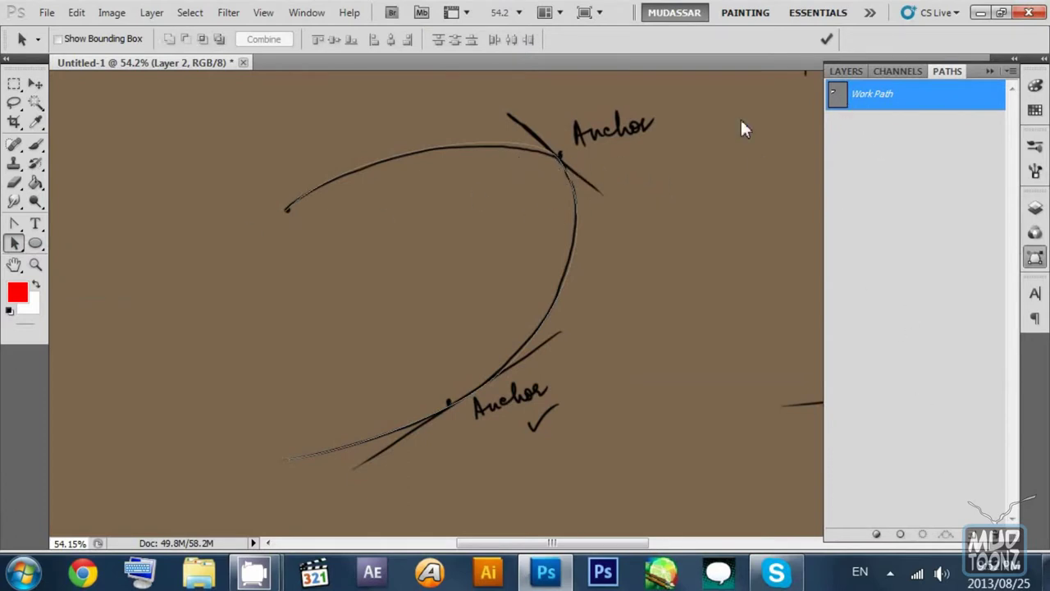
Step: Save the work path as Path 1
{"action": "double_click", "coordinate": [837, 99]}
{"action": "left_click", "coordinate": [659, 207]}
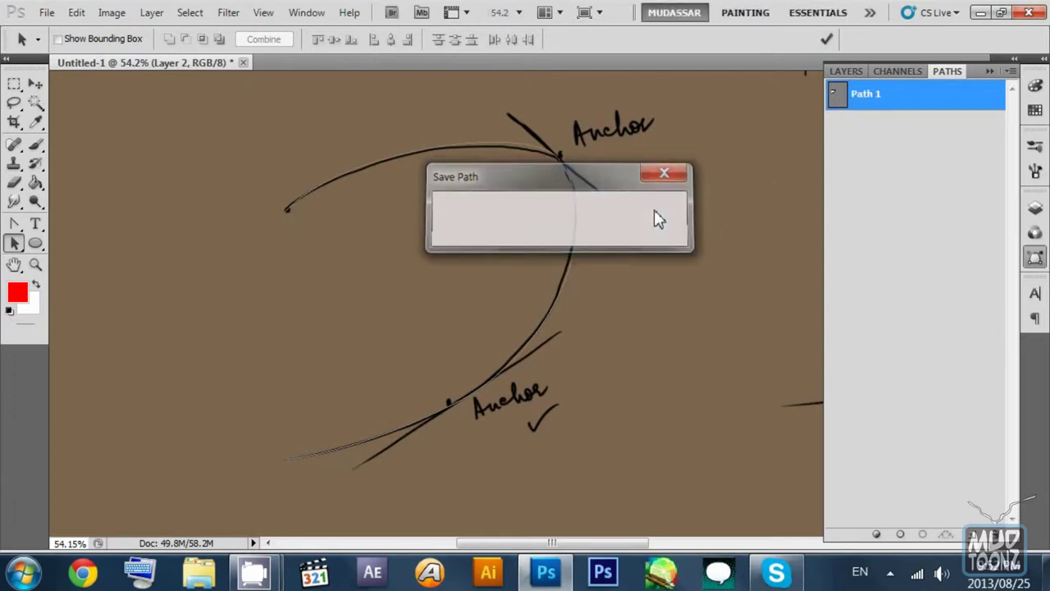
Step: Load Path 1 as a selection and deselect it
{"action": "left_click", "coordinate": [835, 101], "text": "ctrl"}
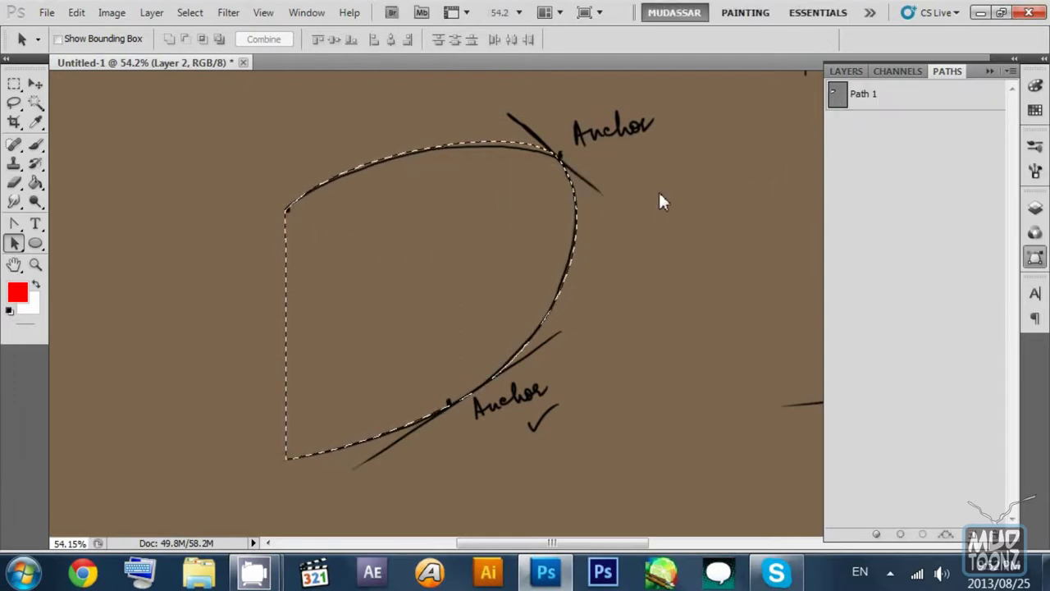
{"action": "key", "text": "m"}
{"action": "key", "text": "ctrl+d"}
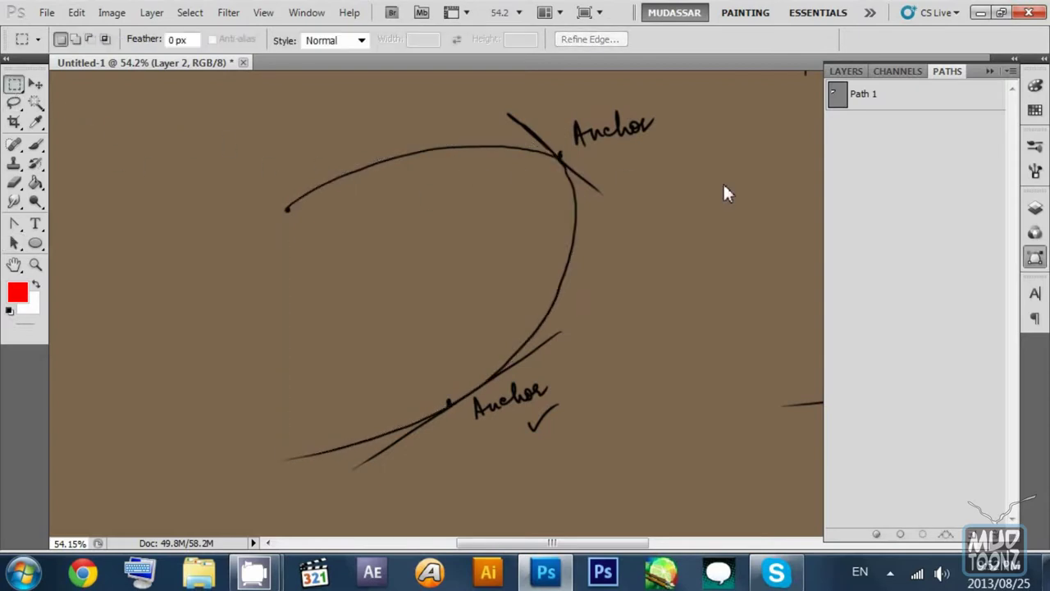
Step: Stroke Path 1 on Layer 2 with the Brush, with Simulate Pressure turned off
{"action": "left_click", "coordinate": [847, 103]}
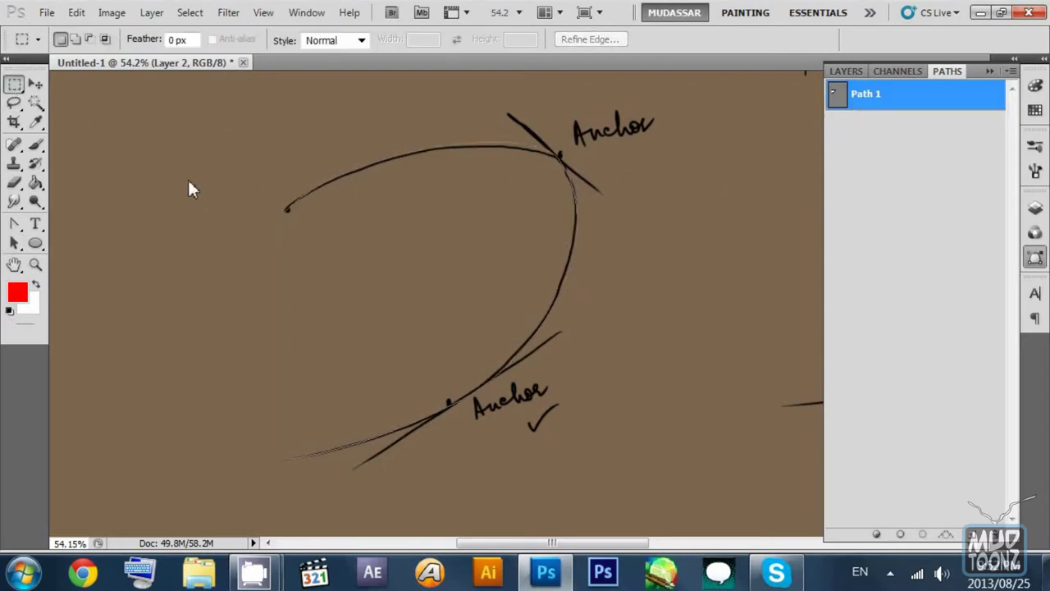
{"action": "left_click", "coordinate": [326, 185]}
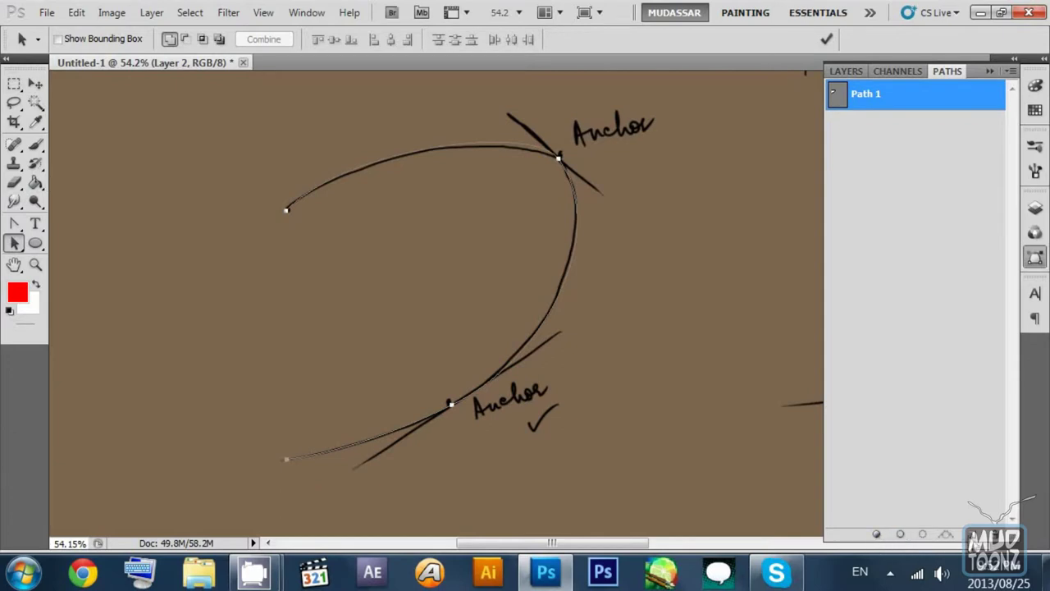
{"action": "right_click", "coordinate": [896, 100]}
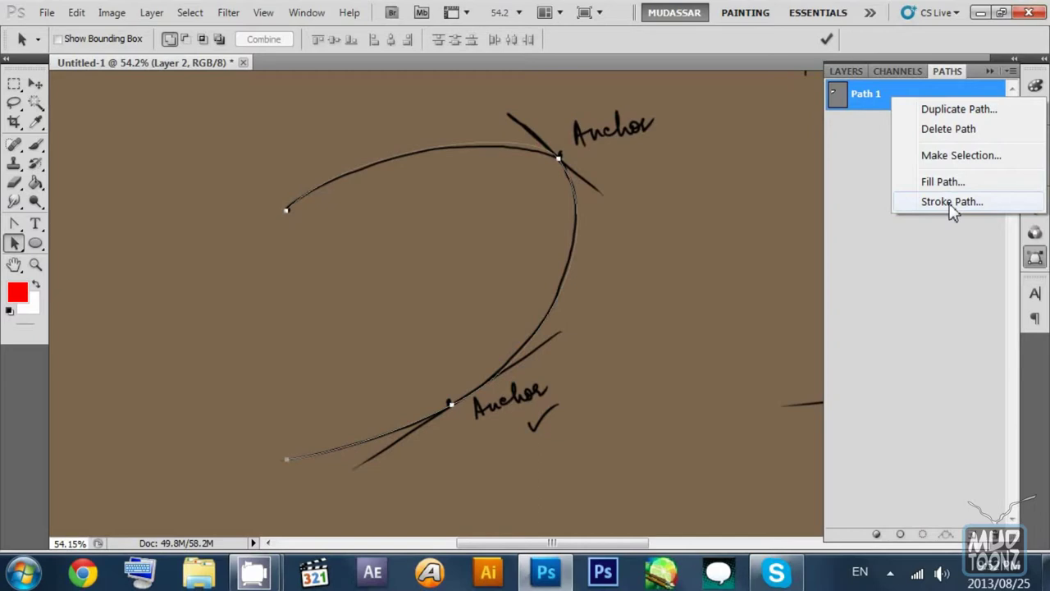
{"action": "left_click", "coordinate": [950, 204]}
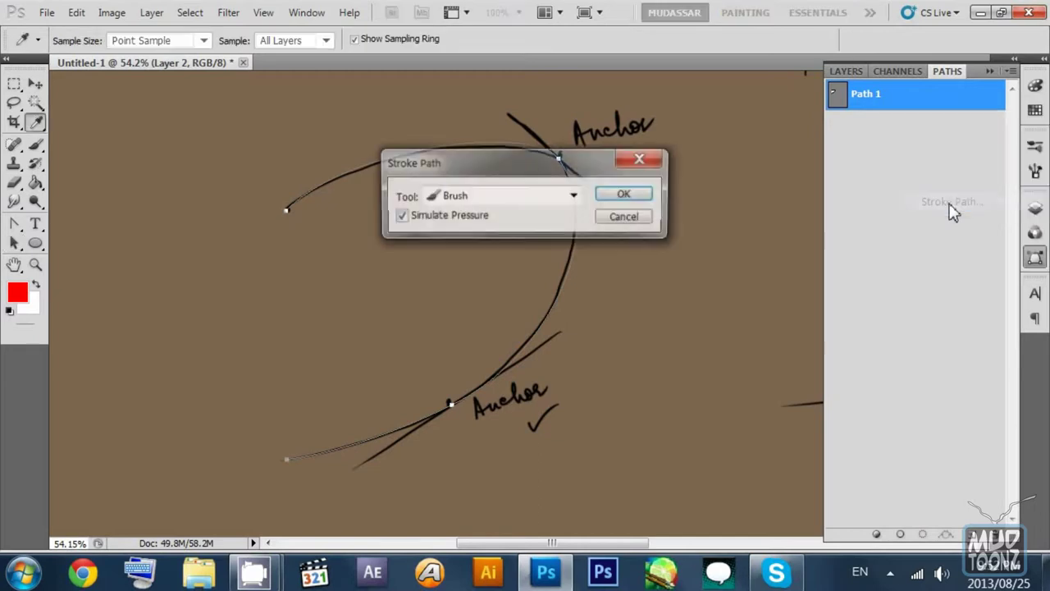
{"action": "left_click", "coordinate": [575, 197]}
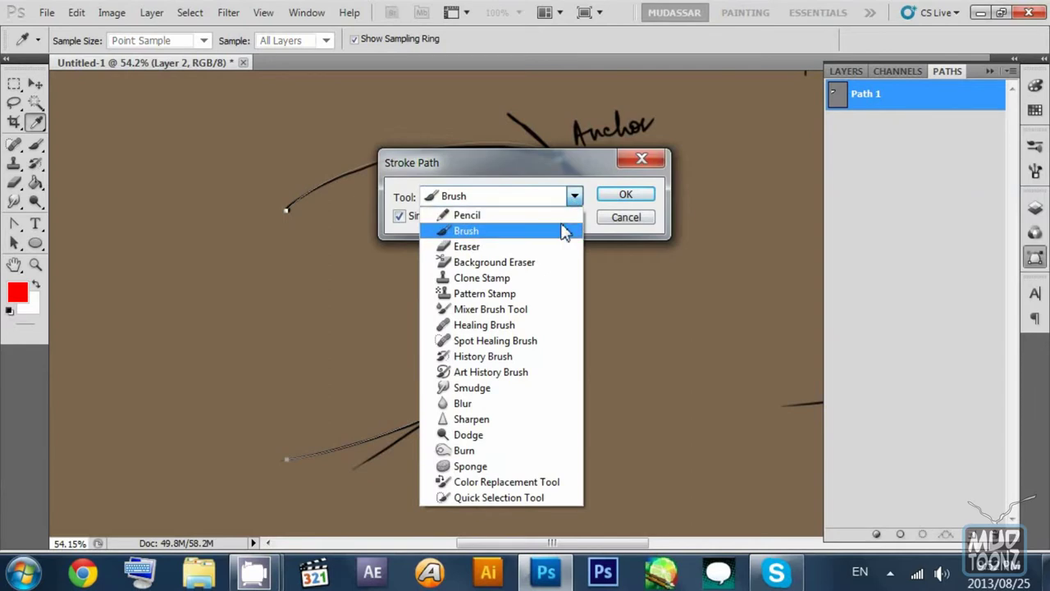
{"action": "left_click", "coordinate": [566, 227]}
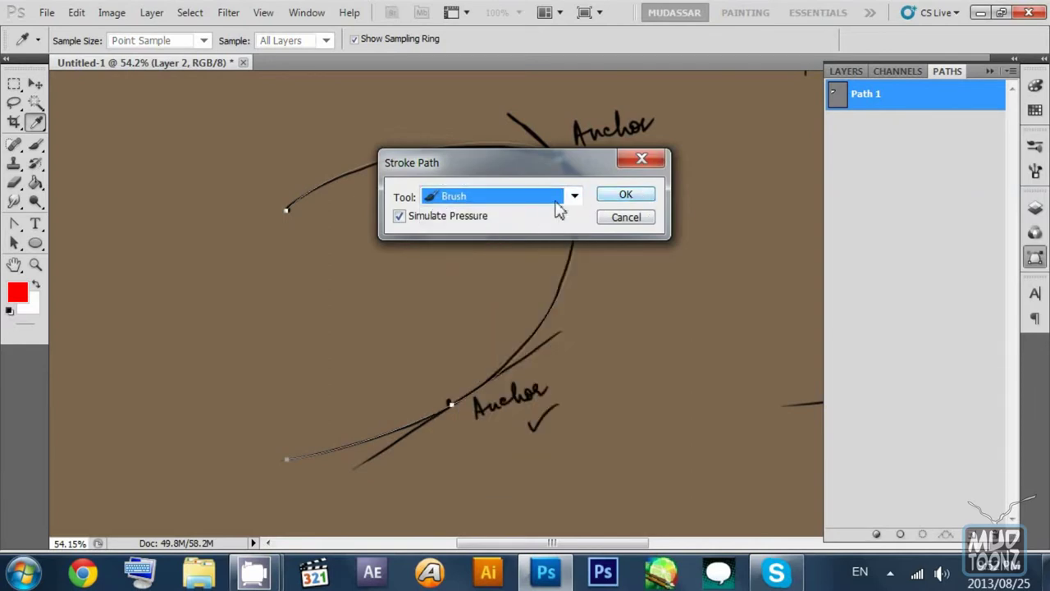
{"action": "left_click", "coordinate": [399, 217]}
{"action": "left_click", "coordinate": [626, 196]}
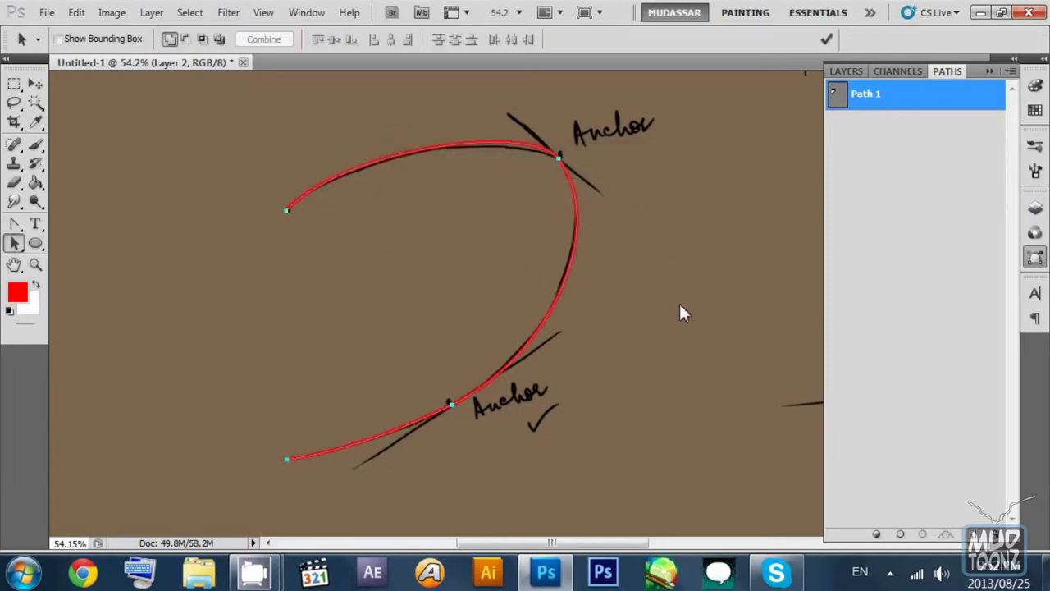
Step: Move the red stroke on Layer 2 up and to the left, away from the sketched anchor curve
{"action": "left_click", "coordinate": [845, 71]}
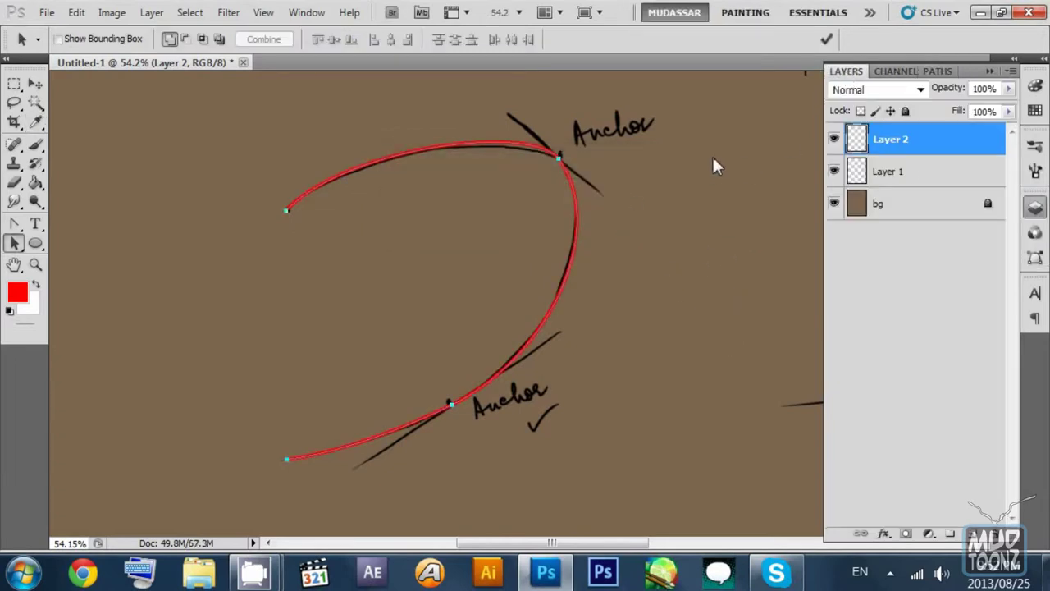
{"action": "key", "text": "z"}
{"action": "left_click_drag", "start_coordinate": [520, 147], "coordinate": [609, 142]}
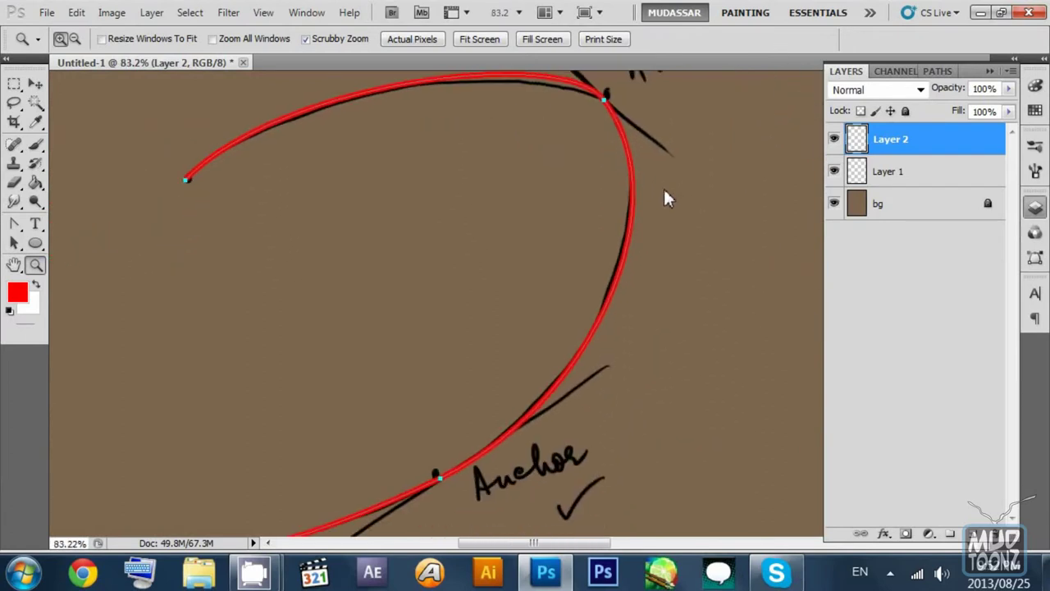
{"action": "left_click_drag", "start_coordinate": [687, 226], "coordinate": [300, 191]}
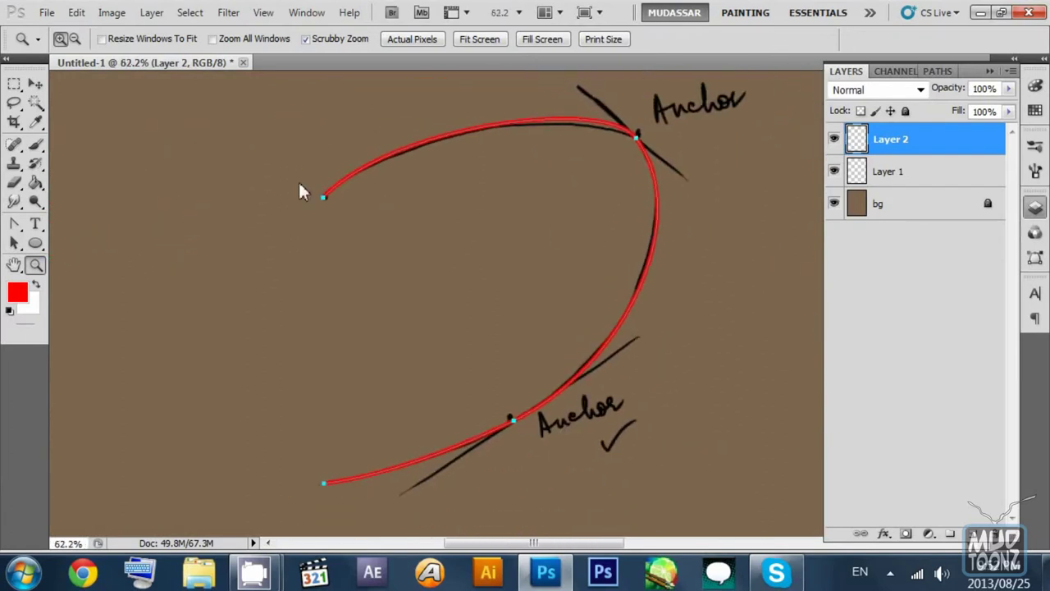
{"action": "left_click", "coordinate": [40, 86]}
{"action": "left_click_drag", "start_coordinate": [676, 180], "coordinate": [643, 183]}
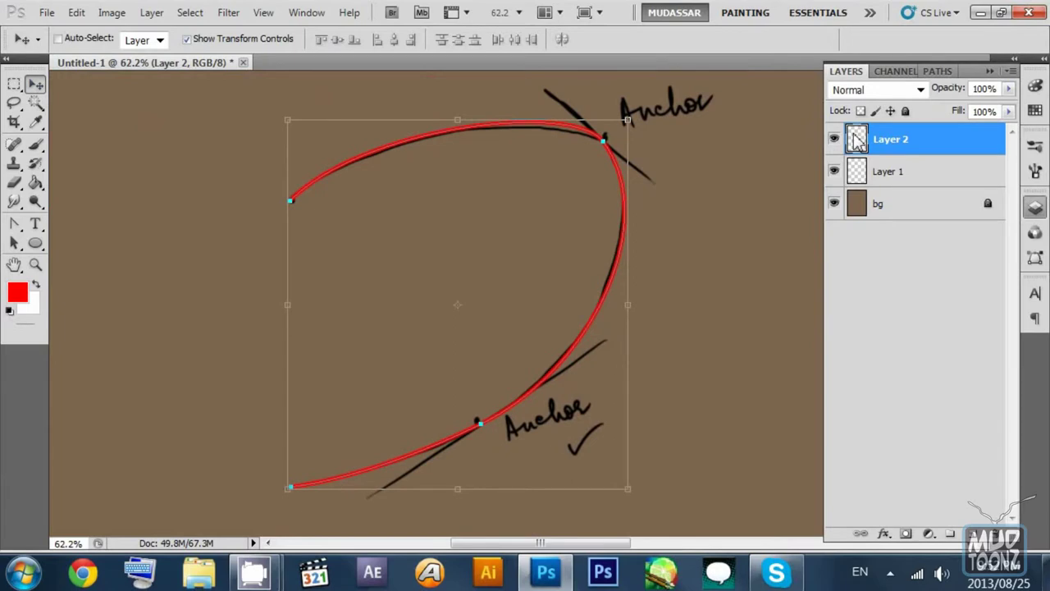
{"action": "left_click", "coordinate": [21, 87]}
{"action": "left_click", "coordinate": [31, 87]}
{"action": "mouse_move", "coordinate": [614, 162]}
{"action": "left_mouse_down"}
{"action": "mouse_move", "coordinate": [839, 139]}
{"action": "mouse_move", "coordinate": [845, 284]}
{"action": "mouse_move", "coordinate": [470, 271]}
{"action": "mouse_move", "coordinate": [300, 152]}
{"action": "mouse_move", "coordinate": [330, 47]}
{"action": "mouse_move", "coordinate": [250, 82]}
{"action": "mouse_move", "coordinate": [139, 61]}
{"action": "mouse_move", "coordinate": [59, 94]}
{"action": "mouse_move", "coordinate": [241, 96]}
{"action": "mouse_move", "coordinate": [454, 51]}
{"action": "mouse_move", "coordinate": [513, 86]}
{"action": "mouse_move", "coordinate": [496, 80]}
{"action": "left_mouse_up"}
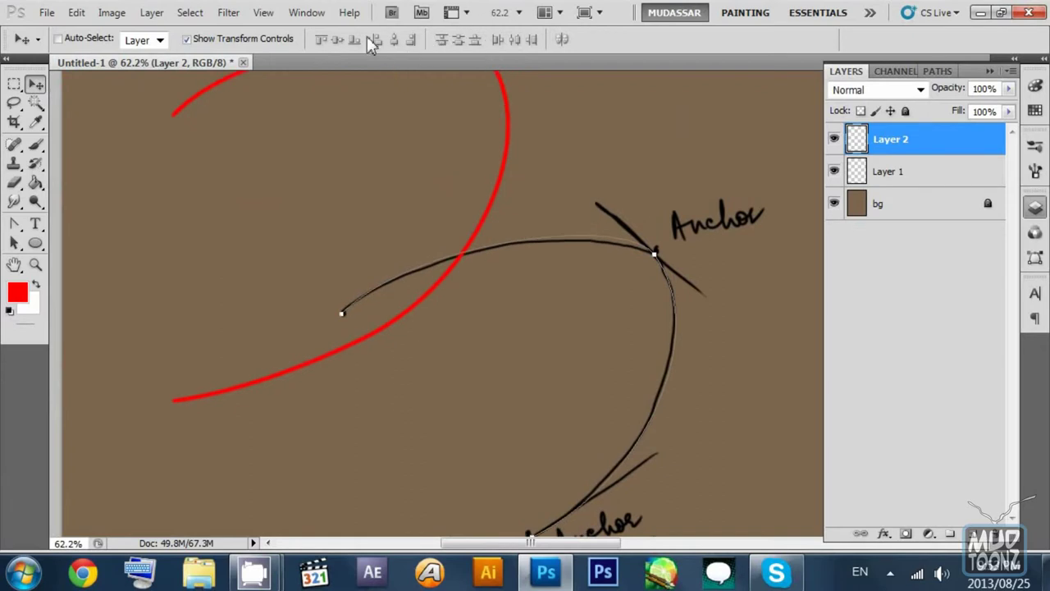
{"action": "left_click_drag", "start_coordinate": [367, 41], "coordinate": [445, 62]}
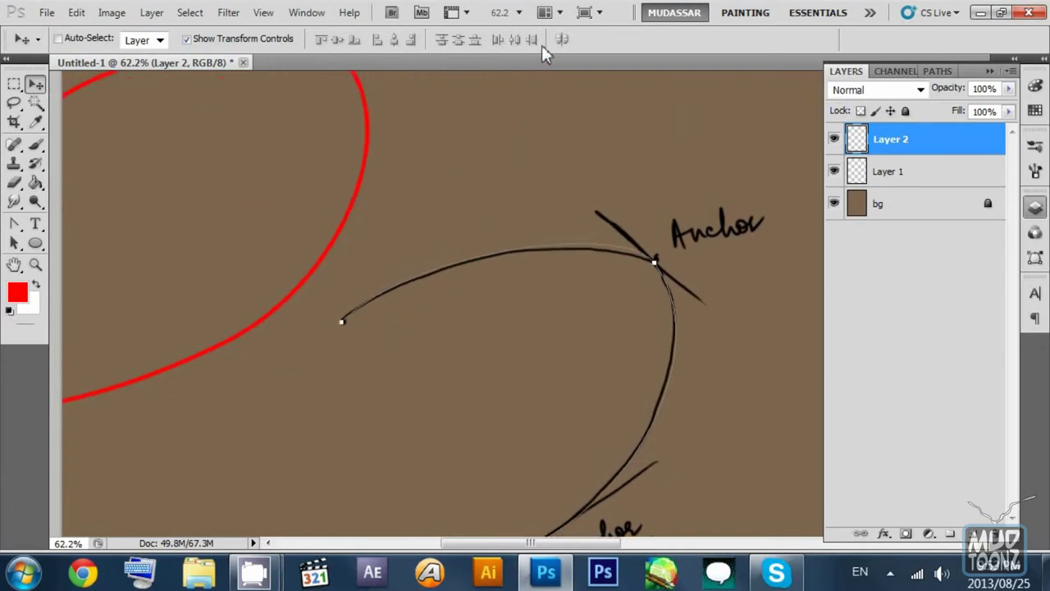
{"action": "left_click_drag", "start_coordinate": [740, 59], "coordinate": [400, 156]}
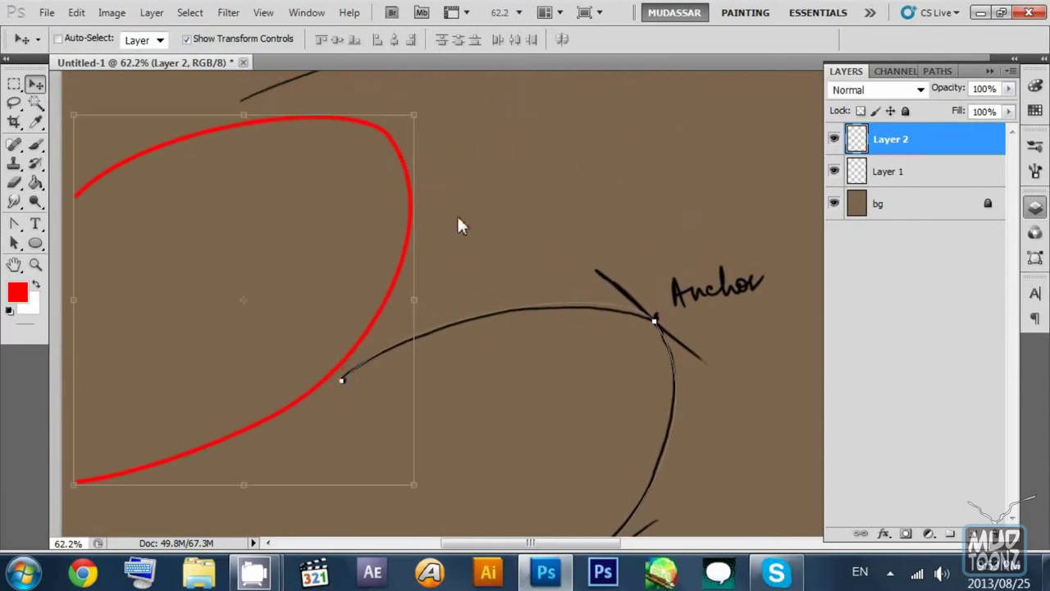
Step: Stroke Path 1 again with the Brush, this time with Simulate Pressure turned on
{"action": "left_click_drag", "start_coordinate": [492, 243], "coordinate": [558, 133]}
{"action": "left_click_drag", "start_coordinate": [601, 243], "coordinate": [516, 131]}
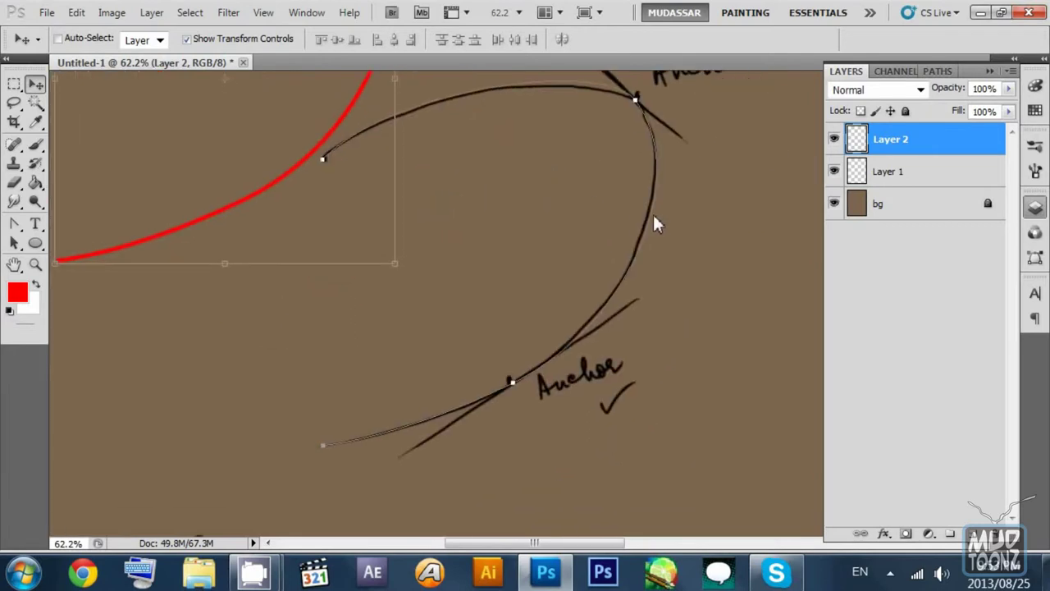
{"action": "left_click", "coordinate": [16, 245]}
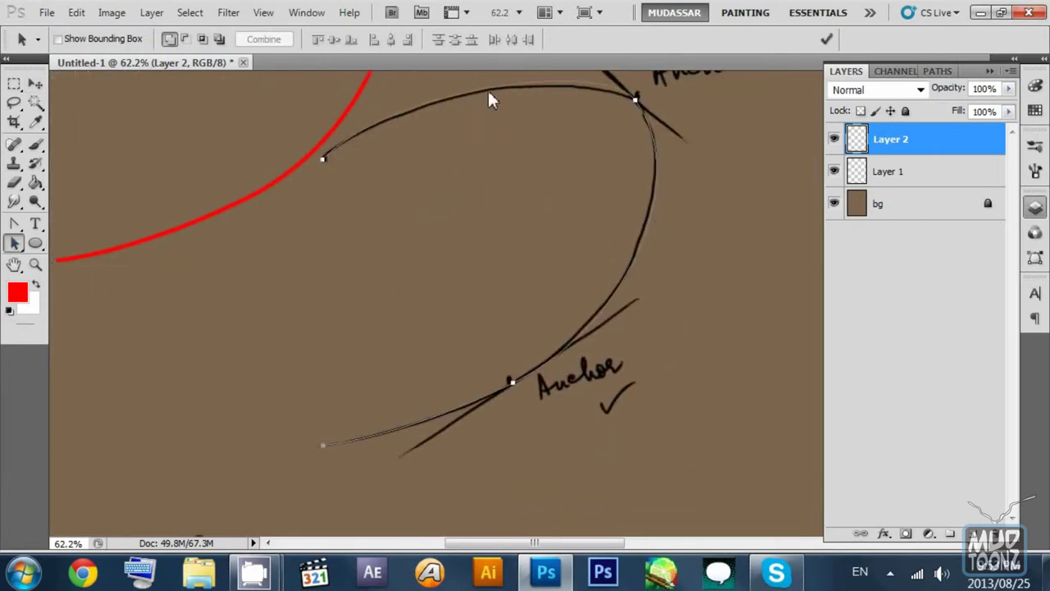
{"action": "left_click_drag", "start_coordinate": [609, 187], "coordinate": [594, 201]}
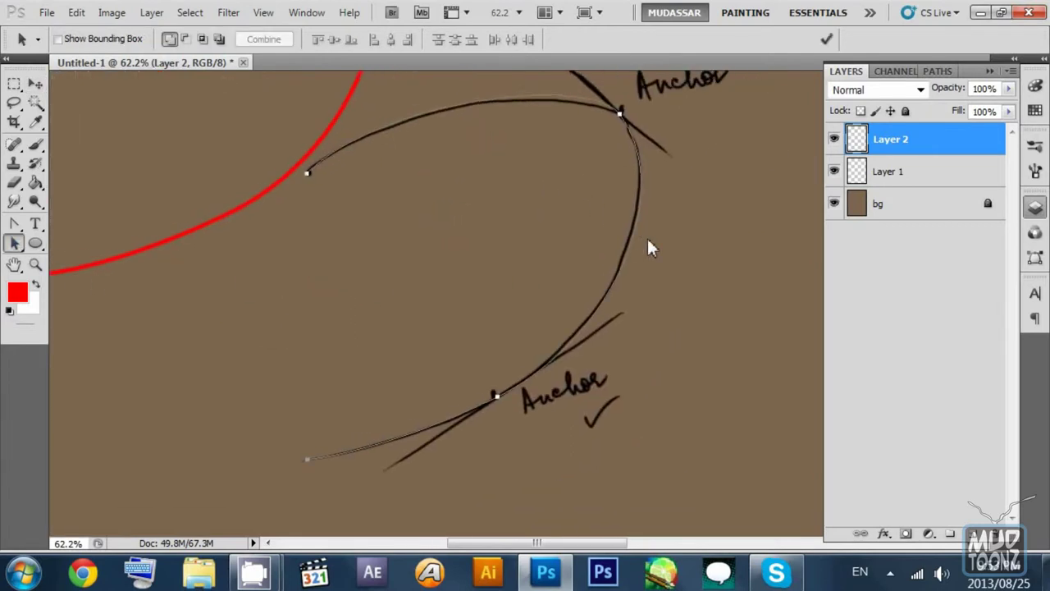
{"action": "left_click", "coordinate": [945, 72]}
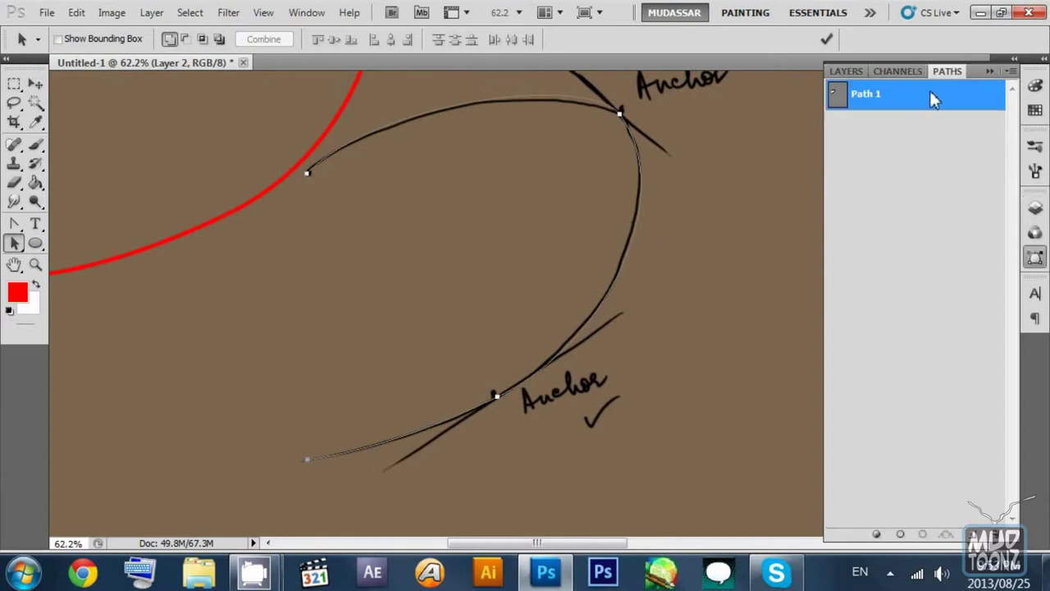
{"action": "right_click", "coordinate": [925, 109]}
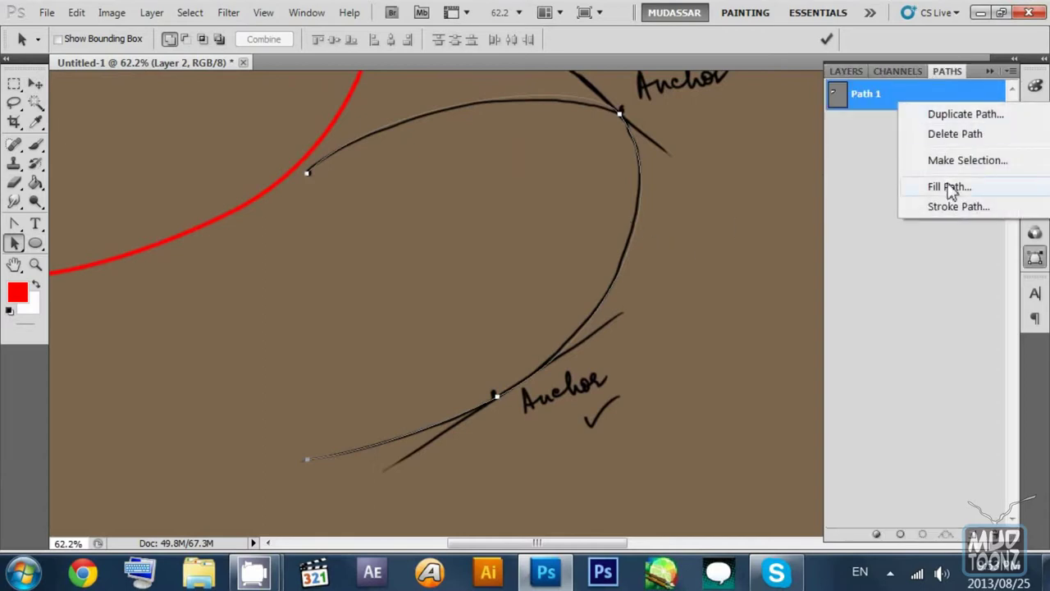
{"action": "left_click", "coordinate": [956, 207]}
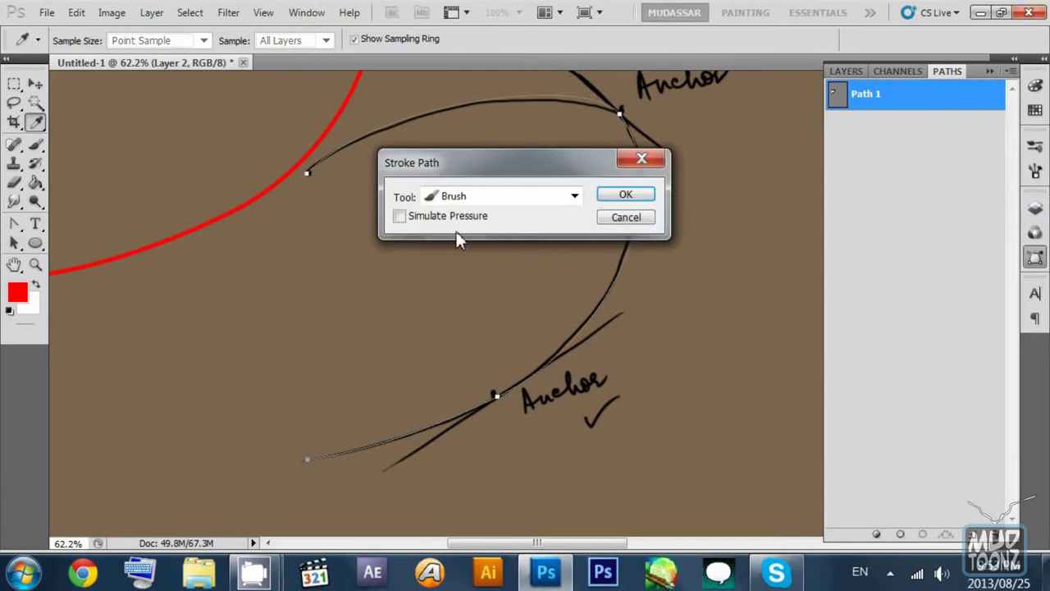
{"action": "left_click", "coordinate": [399, 216]}
{"action": "left_click", "coordinate": [640, 196]}
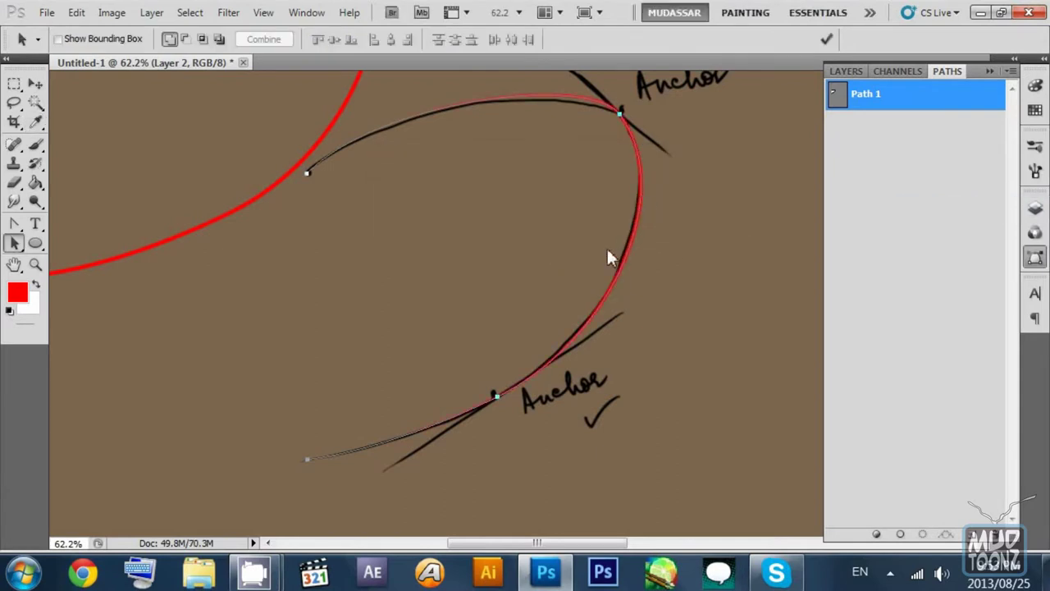
Step: Deselect Path 1 so its outline and anchor points no longer cover the tapered stroke
{"action": "left_click", "coordinate": [13, 83]}
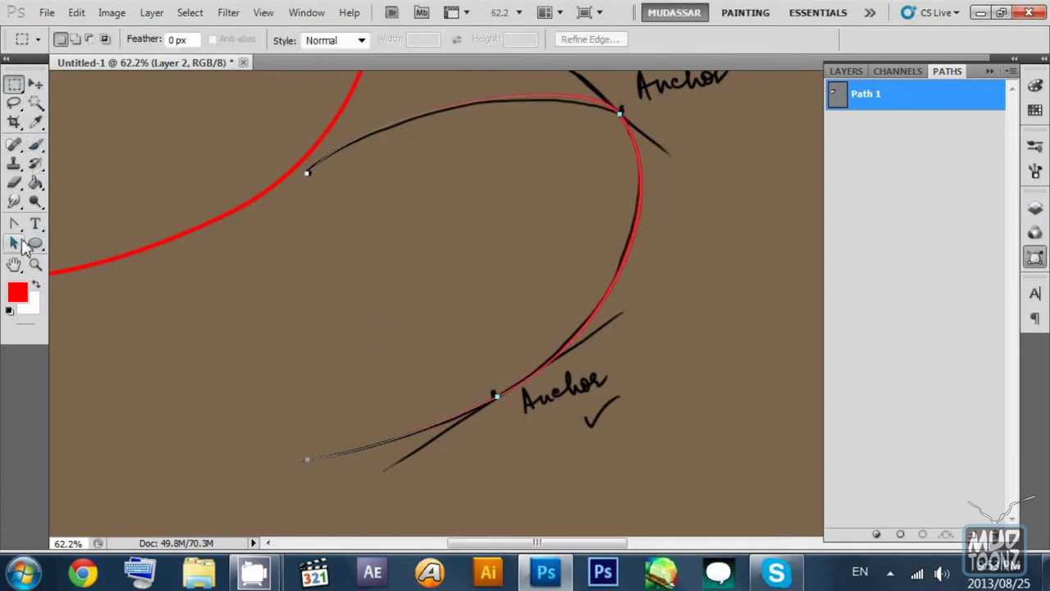
{"action": "left_click", "coordinate": [15, 243]}
{"action": "left_click", "coordinate": [852, 144]}
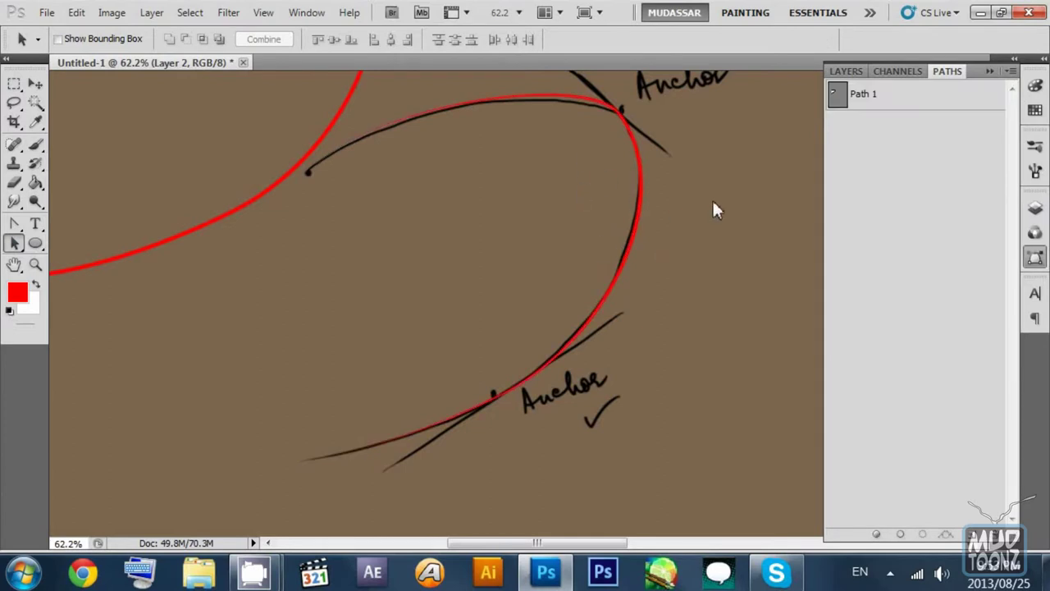
Step: Hide Layer 1 and compare the uniform red stroke with the tapered one
{"action": "left_click", "coordinate": [850, 71]}
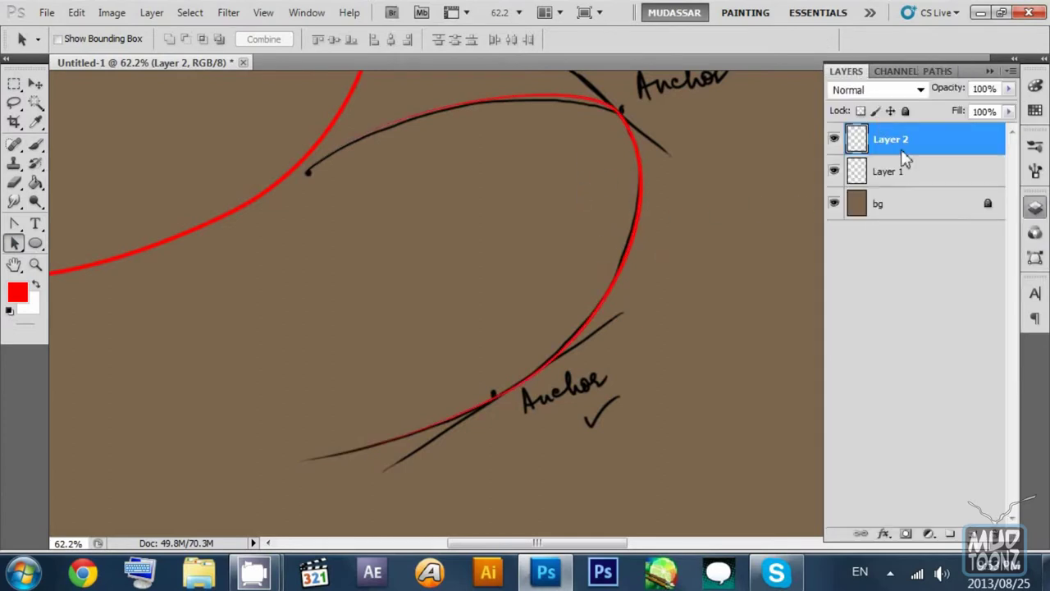
{"action": "left_click", "coordinate": [835, 171]}
{"action": "mouse_move", "coordinate": [604, 151]}
{"action": "left_mouse_down"}
{"action": "mouse_move", "coordinate": [687, 354]}
{"action": "mouse_move", "coordinate": [714, 310]}
{"action": "mouse_move", "coordinate": [688, 274]}
{"action": "mouse_move", "coordinate": [695, 240]}
{"action": "left_mouse_up"}
{"action": "key", "text": "z"}
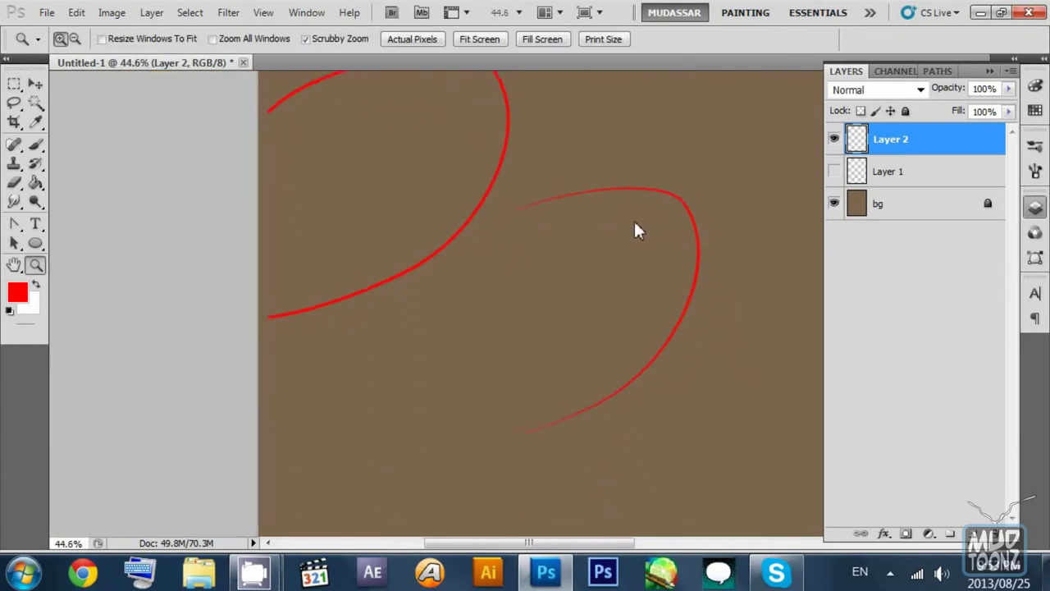
{"action": "left_click_drag", "start_coordinate": [636, 170], "coordinate": [625, 282]}
{"action": "left_click_drag", "start_coordinate": [725, 374], "coordinate": [710, 318]}
{"action": "left_click_drag", "start_coordinate": [668, 366], "coordinate": [353, 204]}
{"action": "left_click_drag", "start_coordinate": [662, 235], "coordinate": [614, 235]}
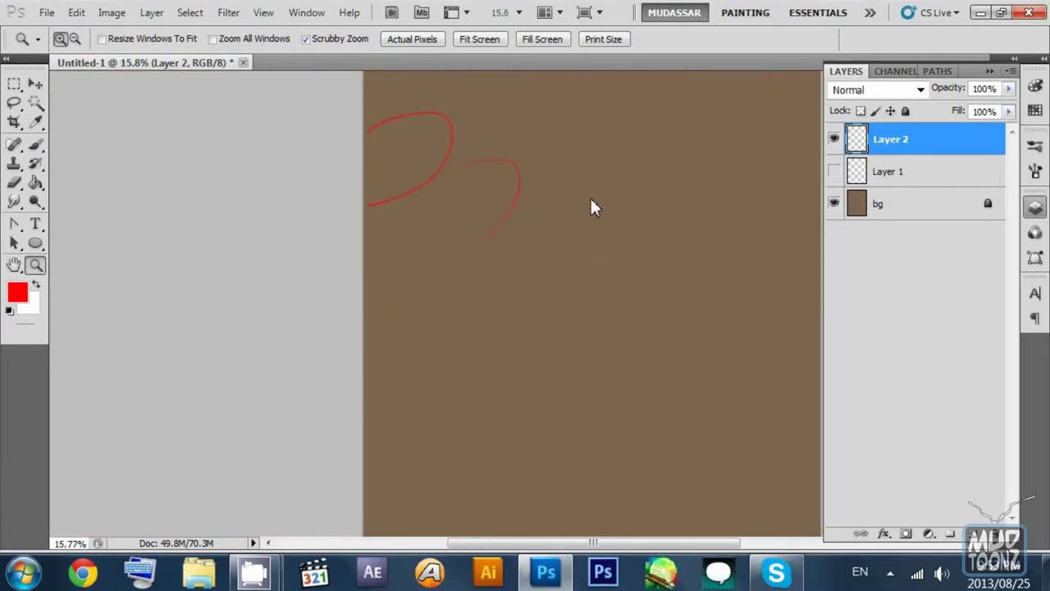
Step: Show Layer 1 again and move both red strokes on Layer 2 to the right
{"action": "left_click", "coordinate": [35, 84]}
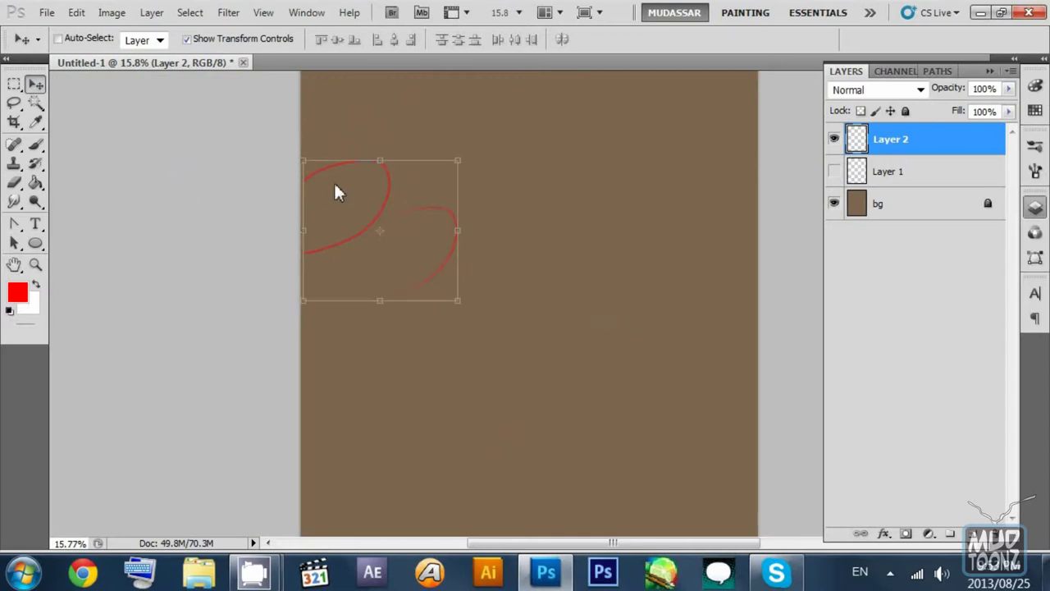
{"action": "left_click", "coordinate": [834, 170]}
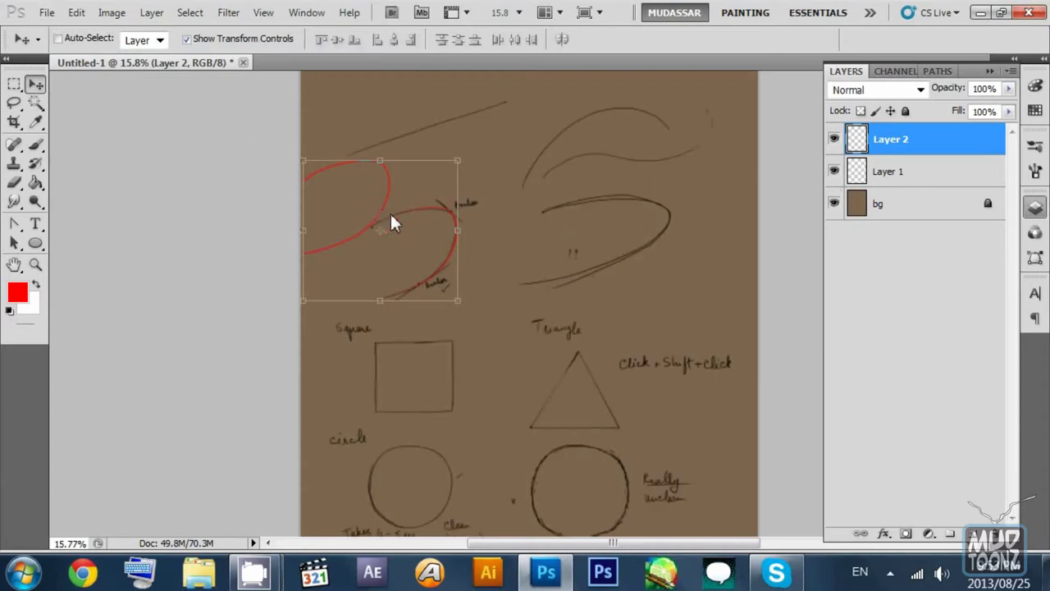
{"action": "mouse_move", "coordinate": [386, 211]}
{"action": "left_mouse_down"}
{"action": "mouse_move", "coordinate": [506, 205]}
{"action": "mouse_move", "coordinate": [496, 194]}
{"action": "left_mouse_up"}
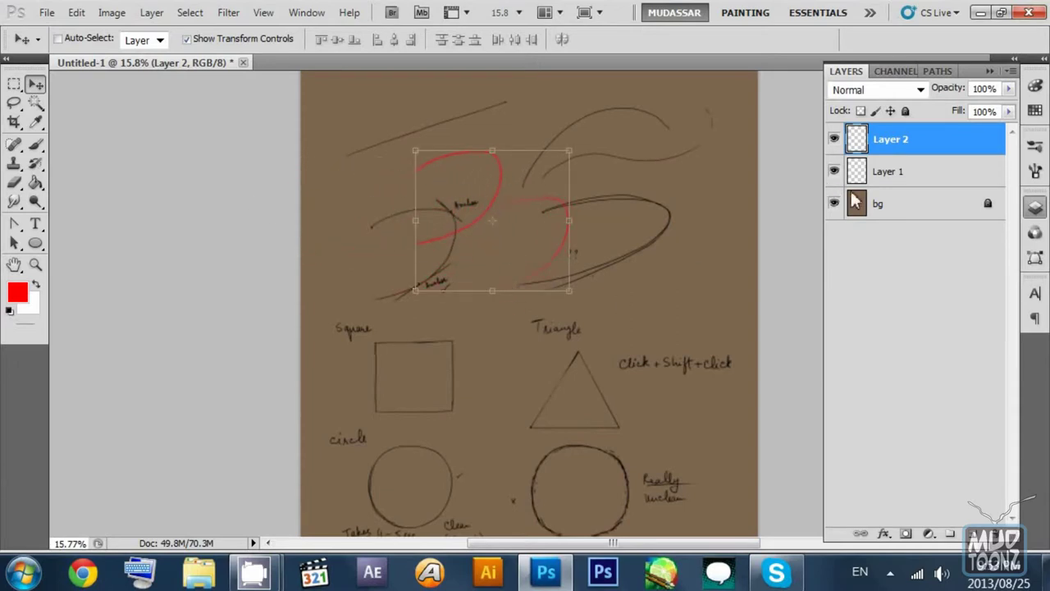
Step: Move the black sketches on Layer 1 slightly down the canvas
{"action": "left_click", "coordinate": [875, 173]}
{"action": "scroll", "coordinate": [567, 196], "scroll_direction": "down", "scroll_amount": 3}
{"action": "scroll", "coordinate": [567, 197], "scroll_direction": "right", "scroll_amount": 2}
{"action": "left_click_drag", "start_coordinate": [562, 171], "coordinate": [574, 104]}
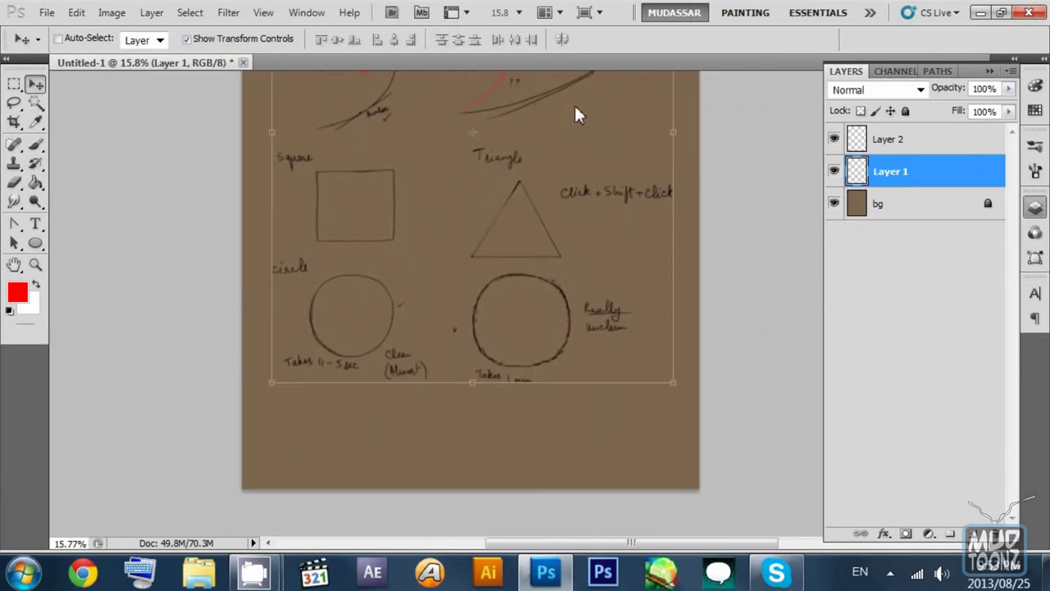
{"action": "left_click_drag", "start_coordinate": [586, 218], "coordinate": [603, 277]}
{"action": "left_click_drag", "start_coordinate": [620, 159], "coordinate": [622, 238]}
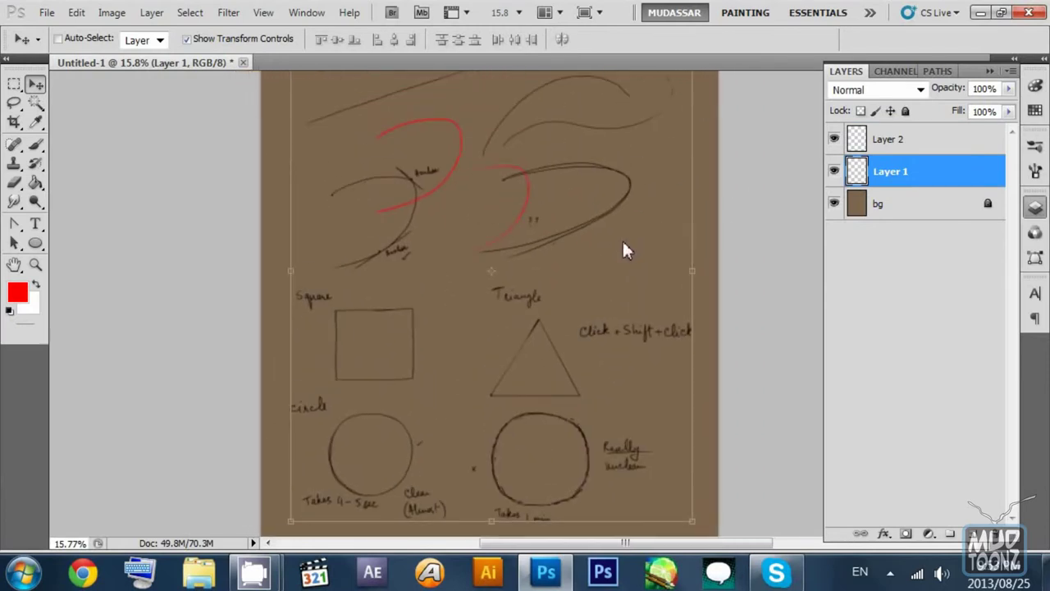
{"action": "left_click", "coordinate": [911, 138]}
{"action": "left_click", "coordinate": [902, 176]}
{"action": "scroll", "coordinate": [620, 174], "scroll_direction": "up", "scroll_amount": 4}
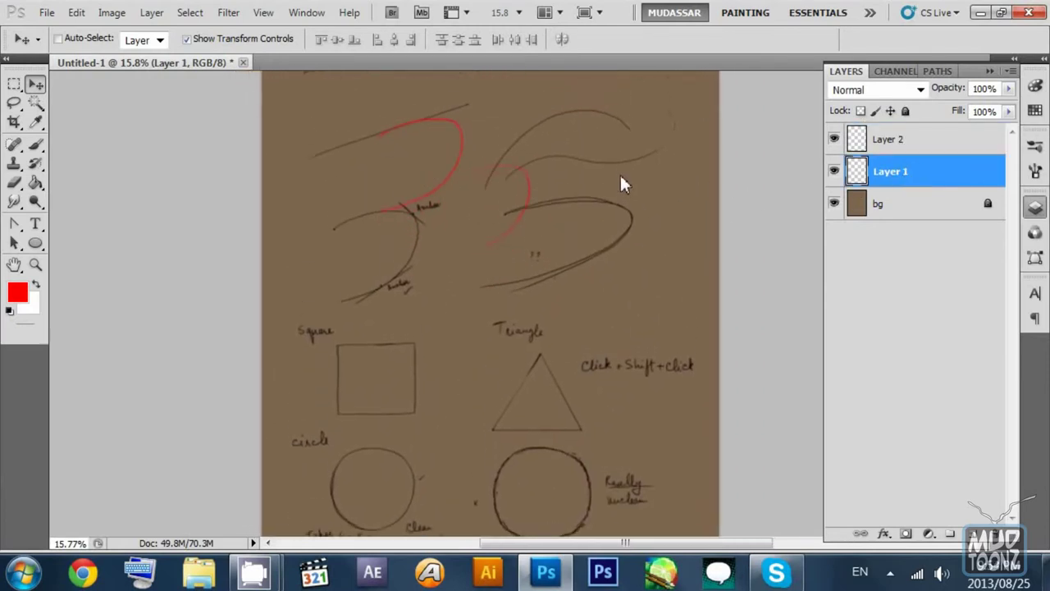
{"action": "scroll", "coordinate": [616, 323], "scroll_direction": "down", "scroll_amount": 6}
{"action": "scroll", "coordinate": [614, 101], "scroll_direction": "down", "scroll_amount": 1}
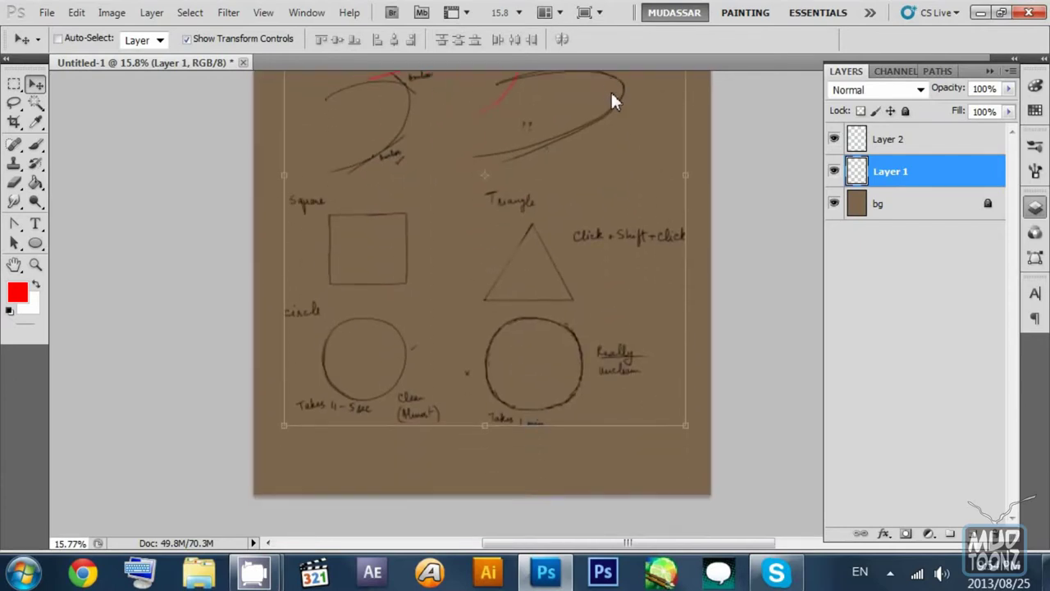
{"action": "scroll", "coordinate": [304, 246], "scroll_direction": "up", "scroll_amount": 5}
Step: Move the red strokes on Layer 2 into the empty upper-right area of the canvas
{"action": "left_click", "coordinate": [908, 143]}
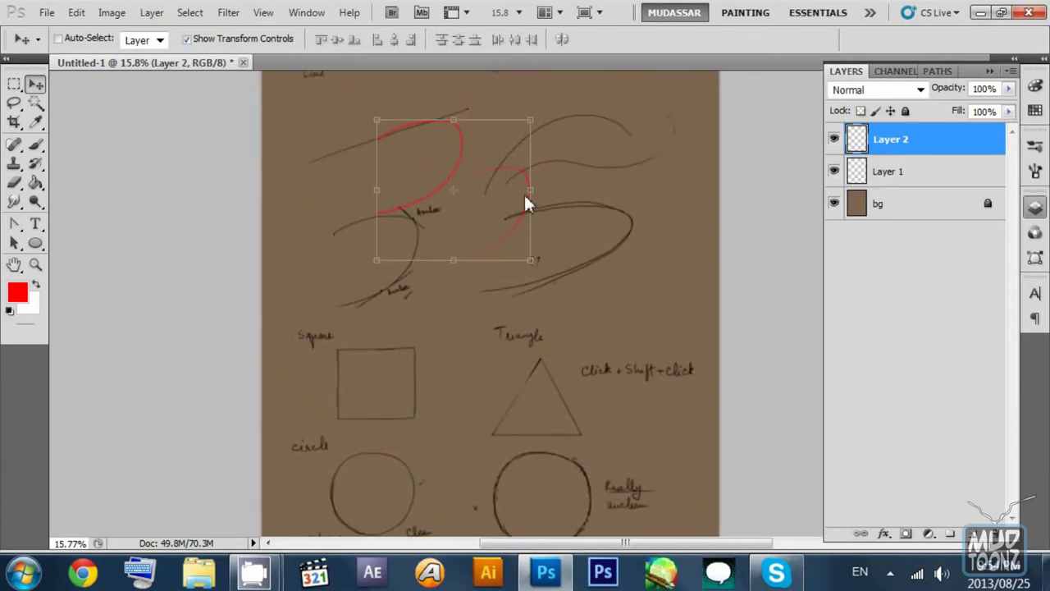
{"action": "scroll", "coordinate": [509, 246], "scroll_direction": "up", "scroll_amount": 5}
{"action": "left_click_drag", "start_coordinate": [471, 275], "coordinate": [458, 141]}
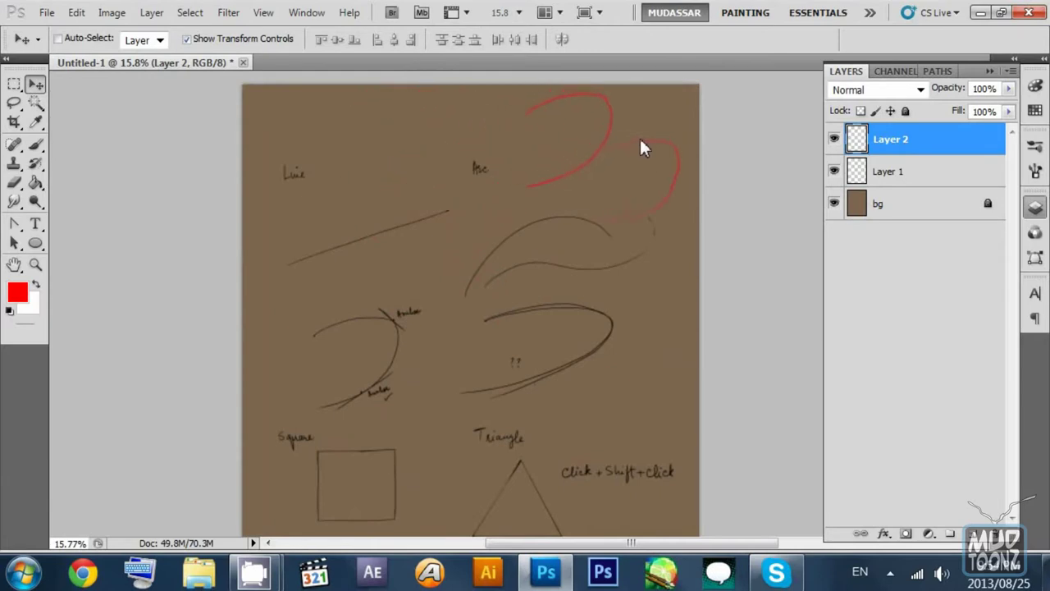
Step: Turn on Auto-Select for the Move tool and select Layer 1, followed by Layer 2, directly from their artwork on the canvas
{"action": "left_click_drag", "start_coordinate": [658, 192], "coordinate": [654, 227]}
{"action": "left_click_drag", "start_coordinate": [616, 156], "coordinate": [615, 170]}
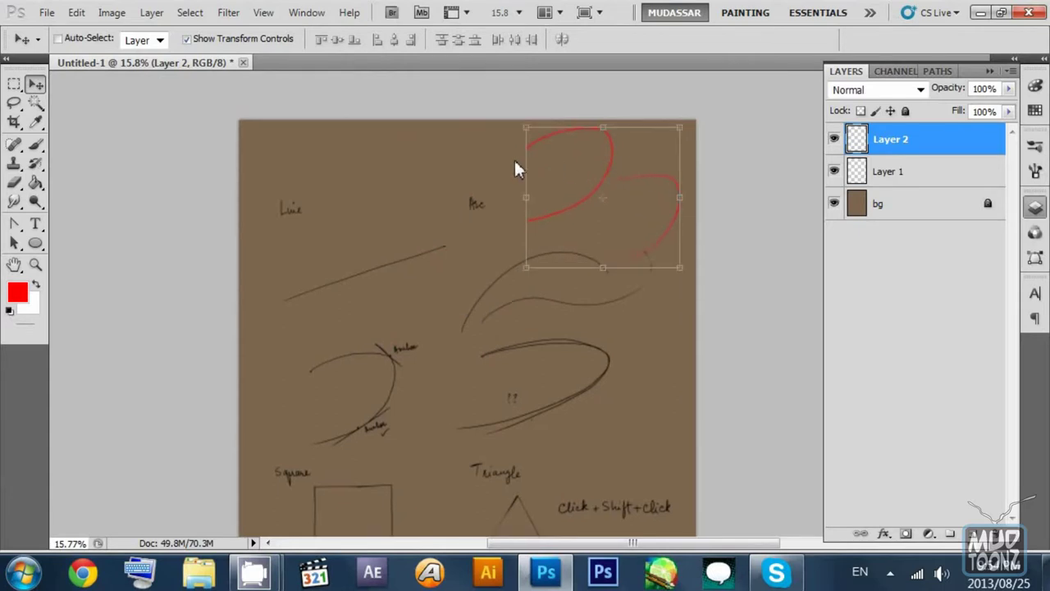
{"action": "left_click", "coordinate": [211, 41]}
{"action": "left_click", "coordinate": [212, 40]}
{"action": "left_click", "coordinate": [76, 42]}
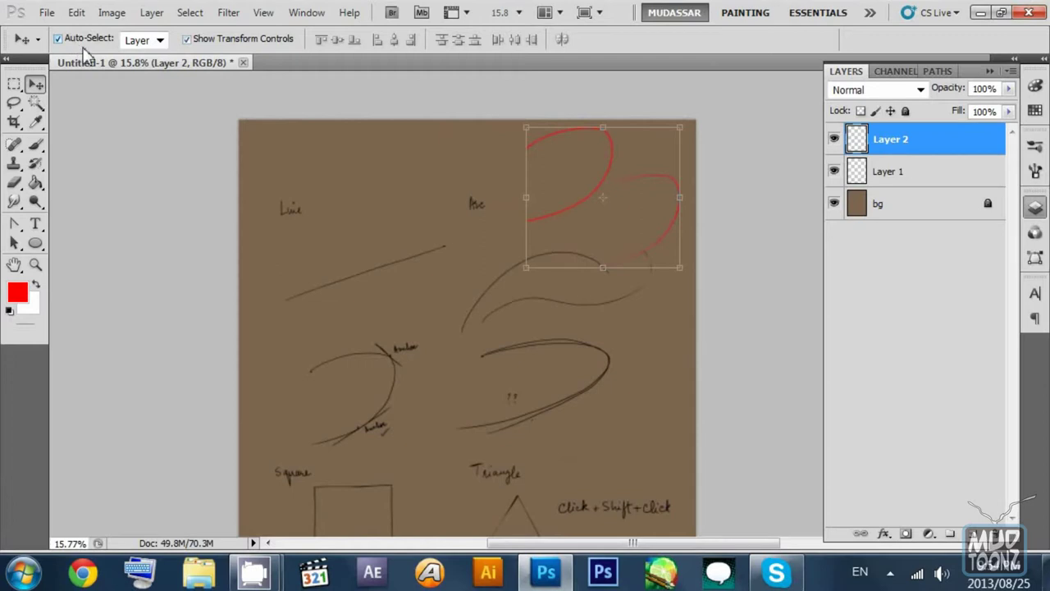
{"action": "left_click", "coordinate": [475, 200]}
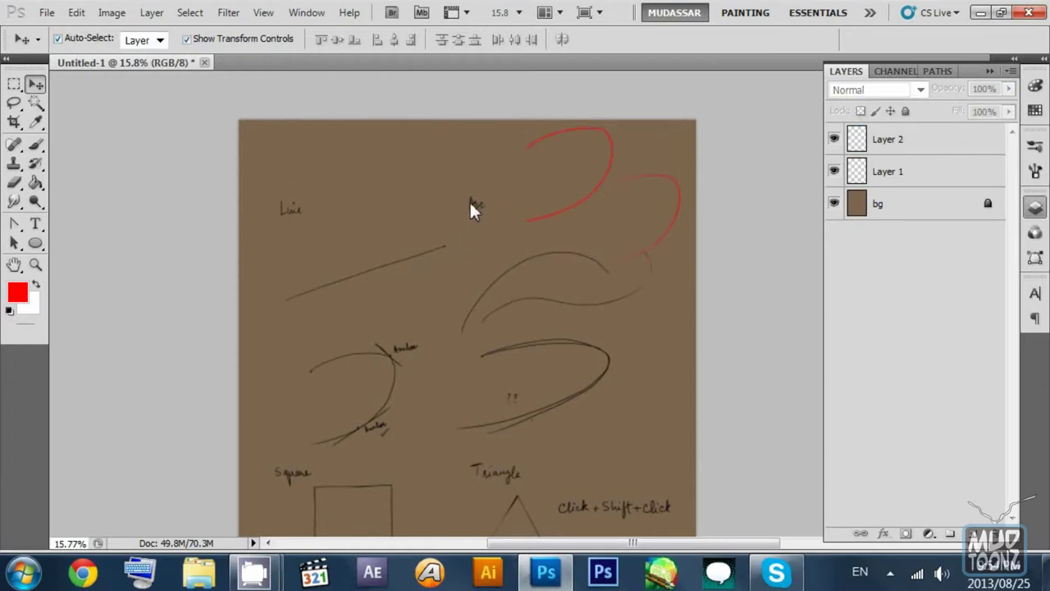
{"action": "left_click", "coordinate": [471, 207]}
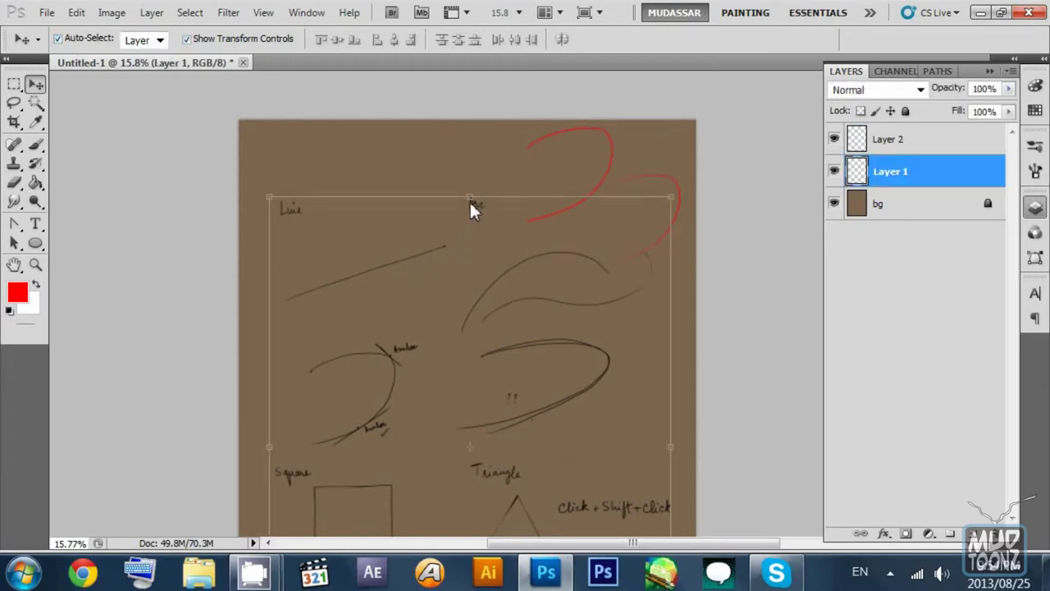
{"action": "left_click", "coordinate": [614, 158]}
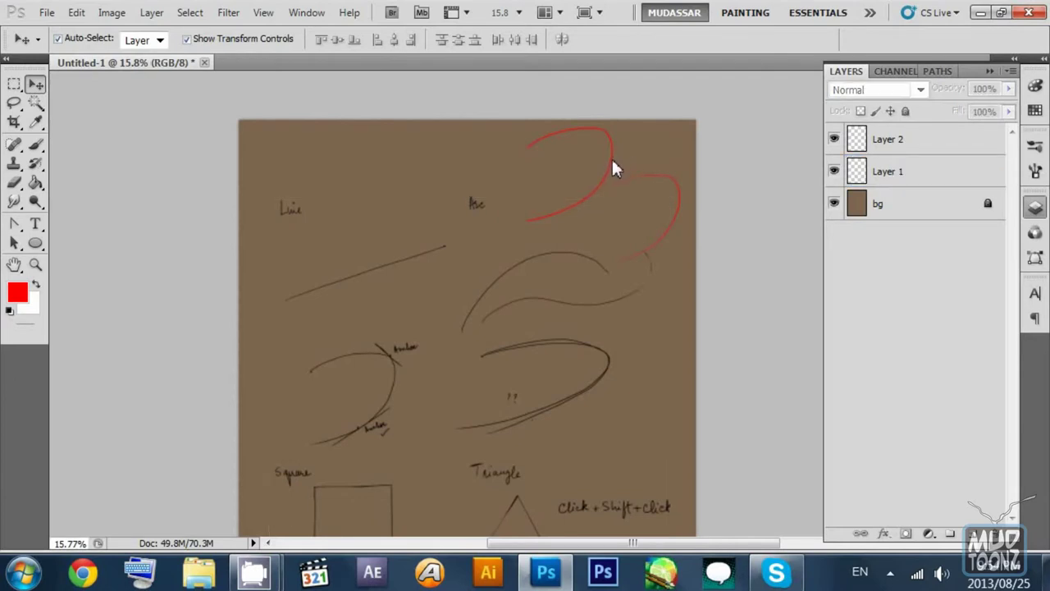
{"action": "left_click", "coordinate": [613, 168]}
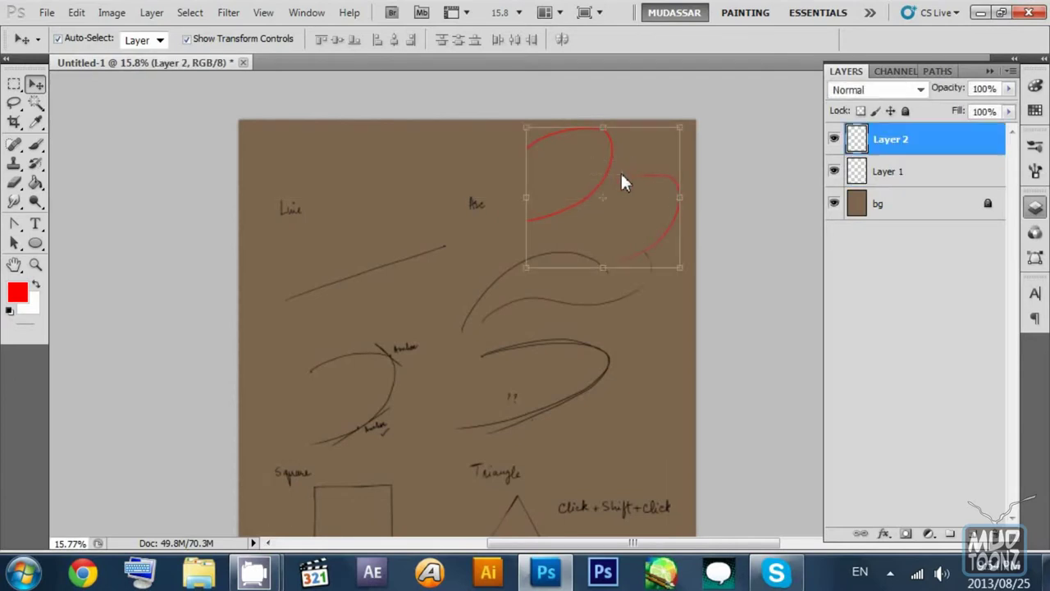
Step: Try Auto-Select once more on the Arc label and red stroke, switch it off, and make Layer 1 active
{"action": "left_click", "coordinate": [484, 176]}
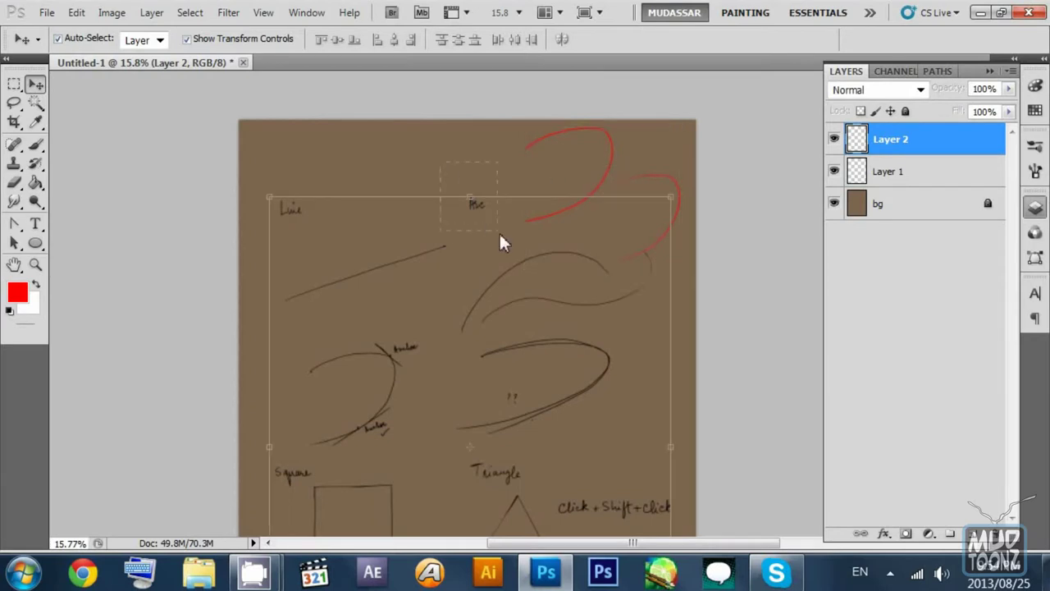
{"action": "left_click", "coordinate": [560, 162]}
{"action": "left_click", "coordinate": [608, 171]}
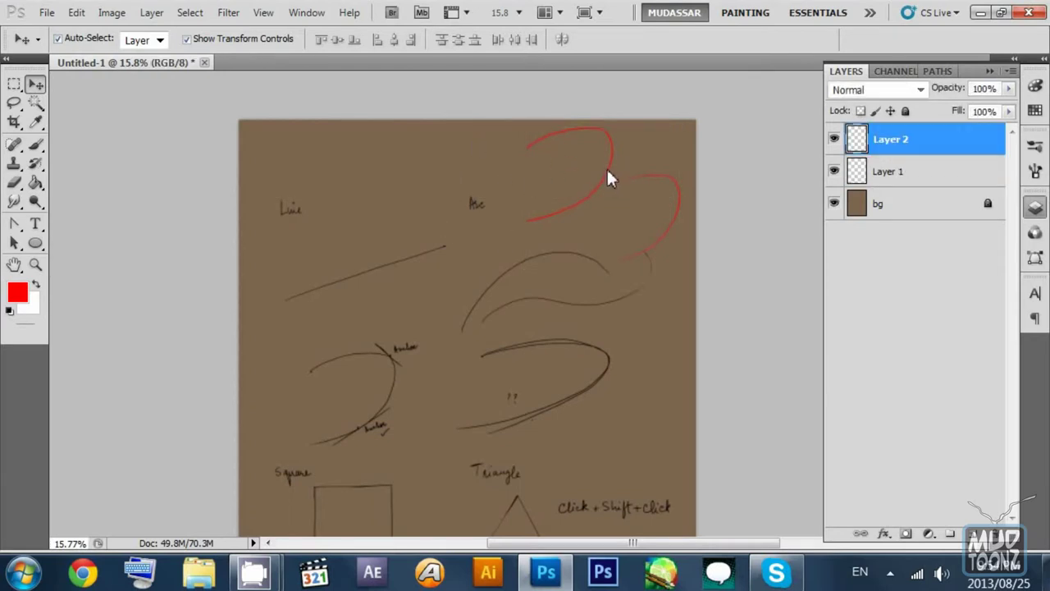
{"action": "left_click", "coordinate": [77, 39]}
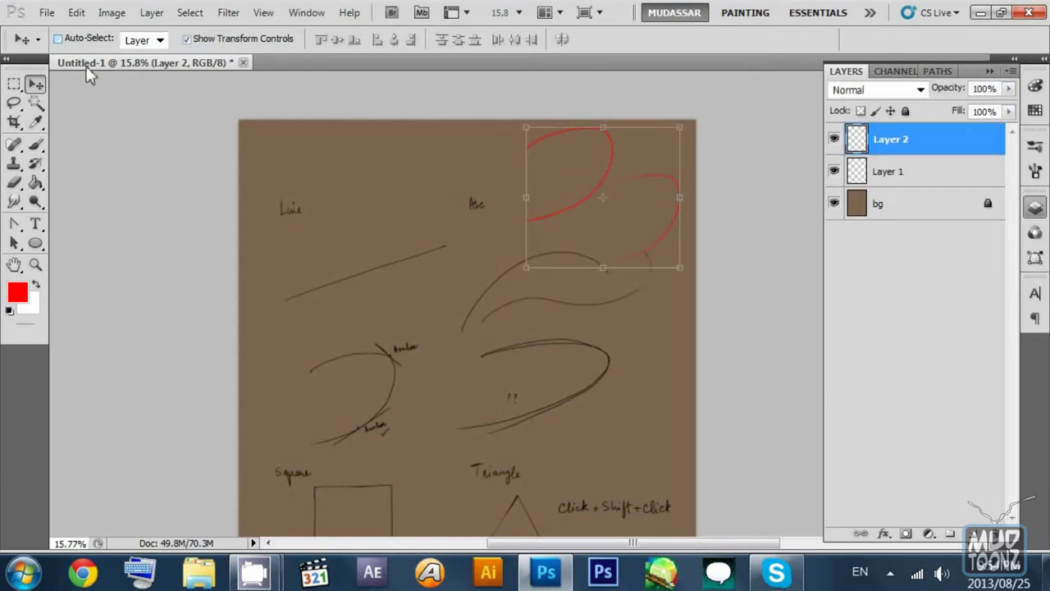
{"action": "left_click", "coordinate": [923, 168]}
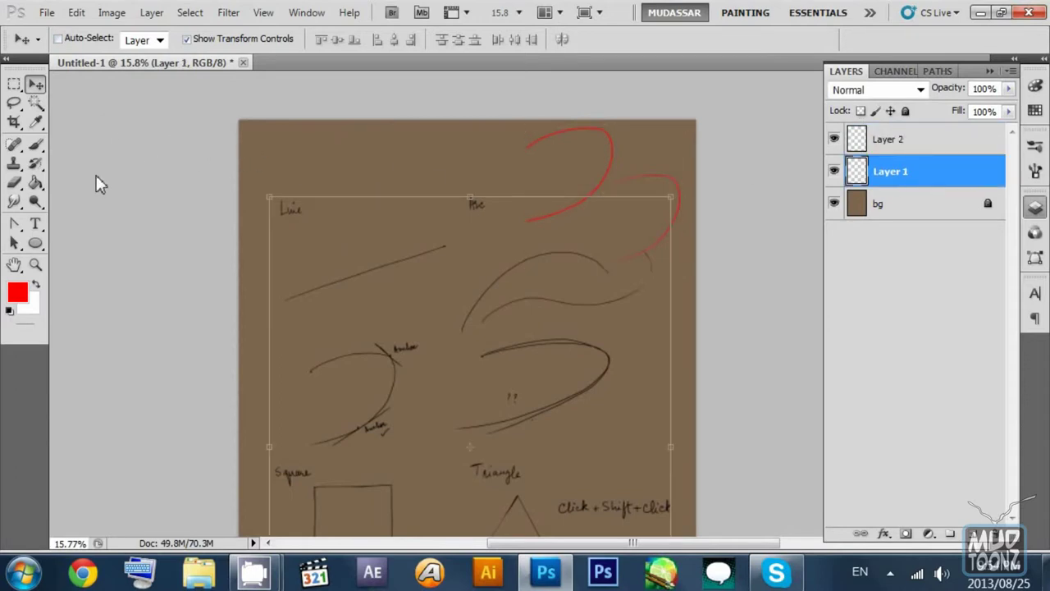
Step: Save the document to the Desktop as a Photoshop file named Basic Shapes 01
{"action": "left_click", "coordinate": [47, 13]}
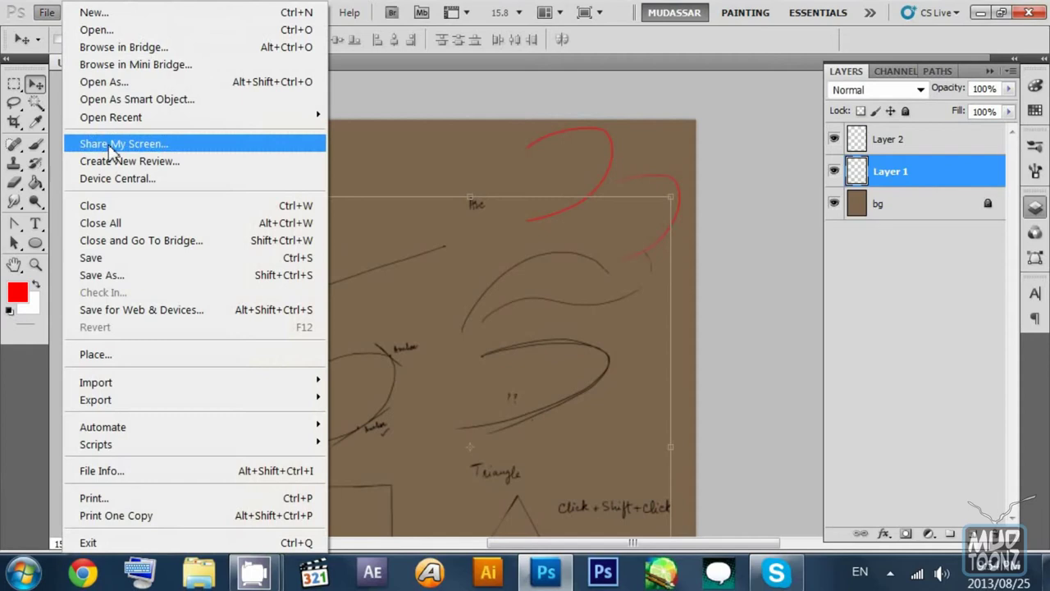
{"action": "left_click", "coordinate": [145, 258]}
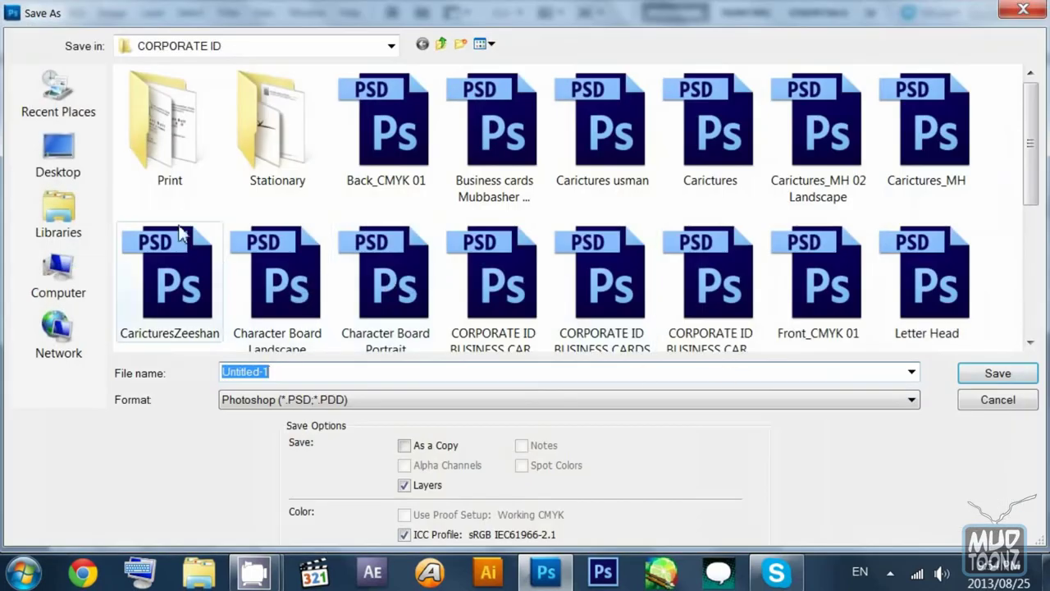
{"action": "left_click", "coordinate": [68, 158]}
{"action": "left_click", "coordinate": [333, 379]}
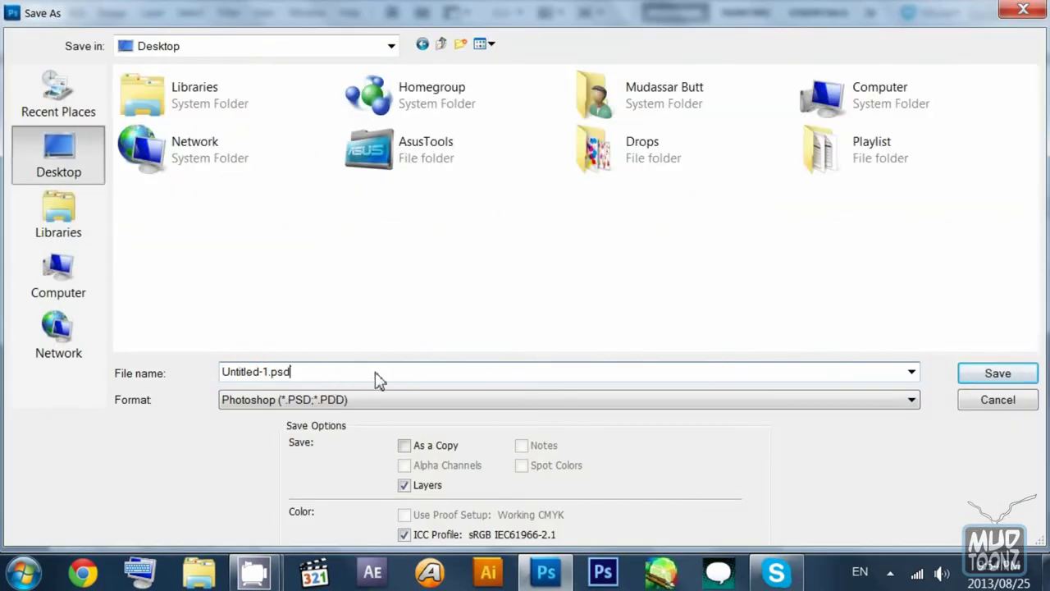
{"action": "left_click_drag", "start_coordinate": [377, 379], "coordinate": [202, 383]}
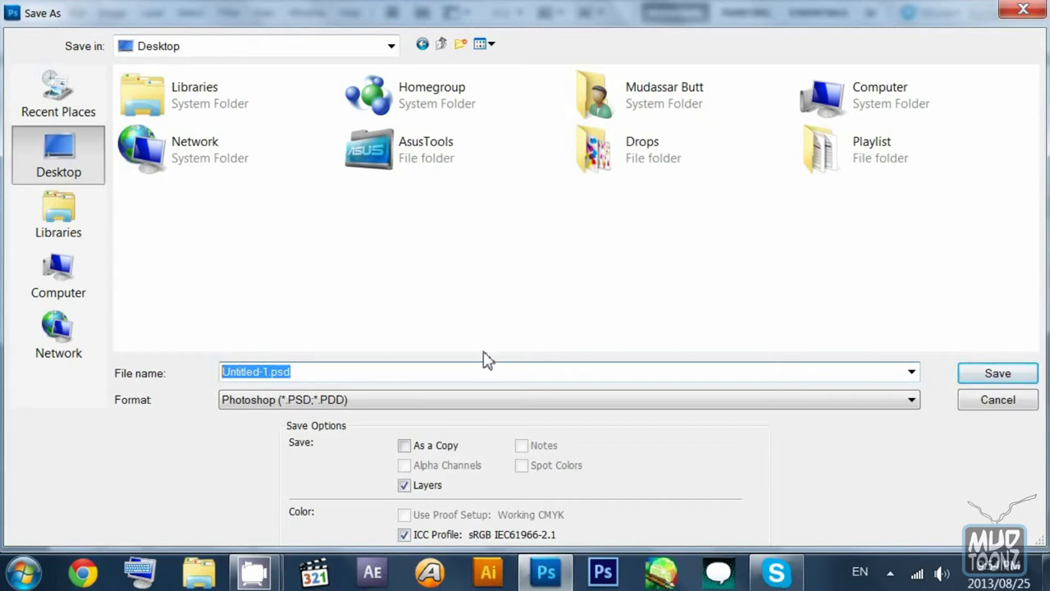
{"action": "type", "text": "basic "}
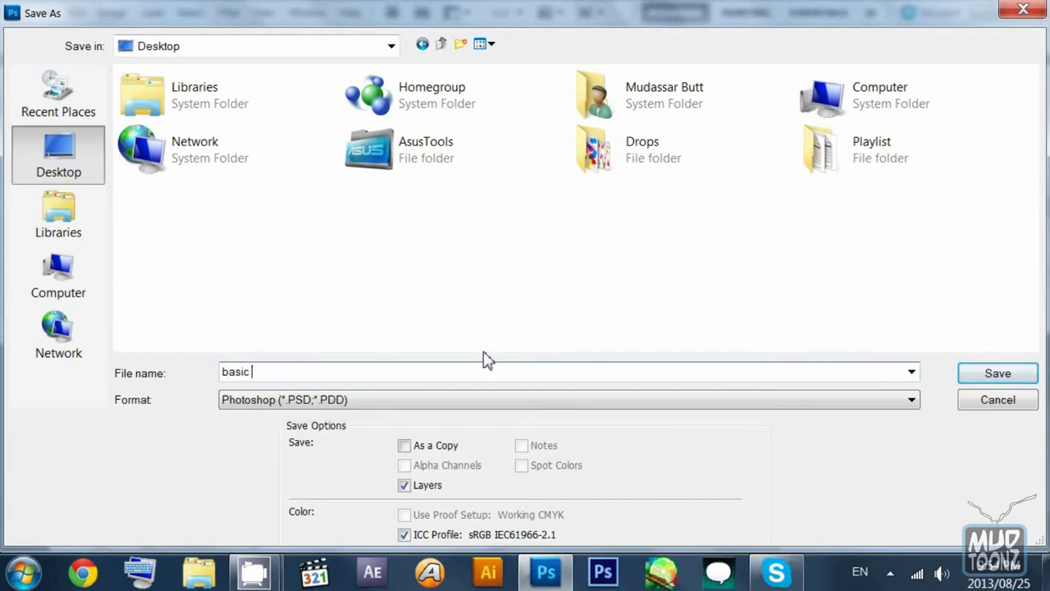
{"action": "type", "text": "Shapes"}
{"action": "key", "text": "BackSpace"}
{"action": "type", "text": "B"}
{"action": "key", "text": "Return"}
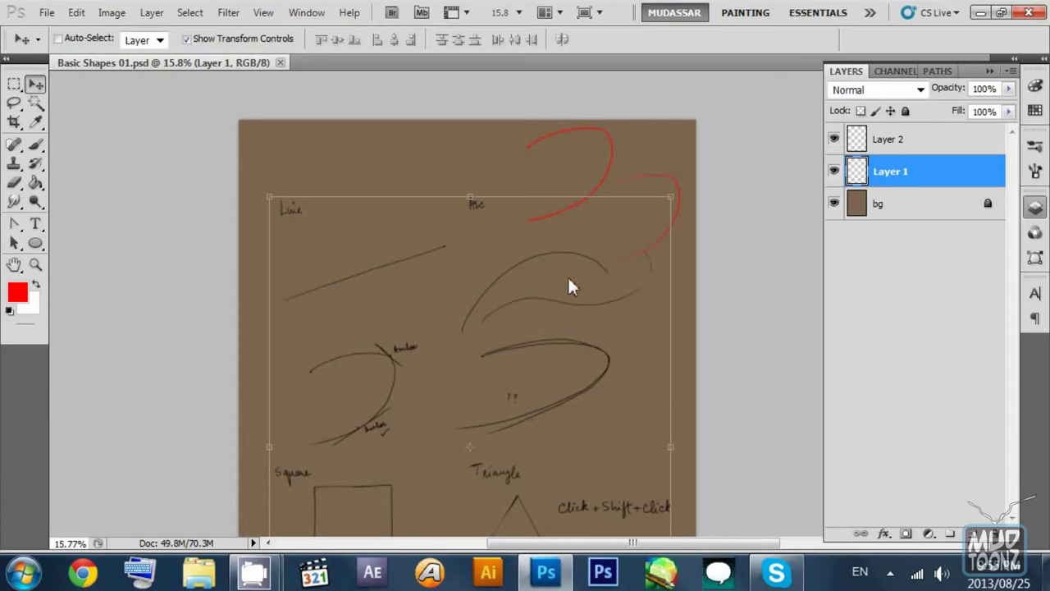
Step: Look over the whole sheet of sketched lines, arcs, square, triangle and circles
{"action": "mouse_move", "coordinate": [498, 284]}
{"action": "left_mouse_down"}
{"action": "mouse_move", "coordinate": [497, 191]}
{"action": "mouse_move", "coordinate": [476, 84]}
{"action": "mouse_move", "coordinate": [492, 74]}
{"action": "left_mouse_up"}
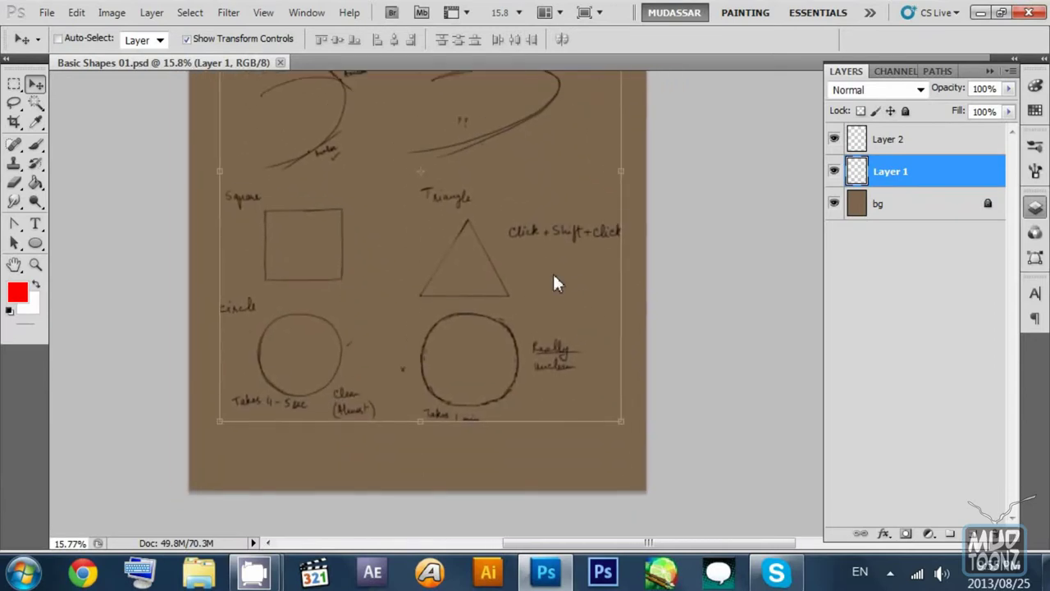
{"action": "key", "text": "z"}
{"action": "left_click_drag", "start_coordinate": [553, 234], "coordinate": [507, 219]}
{"action": "left_click_drag", "start_coordinate": [515, 152], "coordinate": [542, 253]}
{"action": "left_click", "coordinate": [36, 84]}
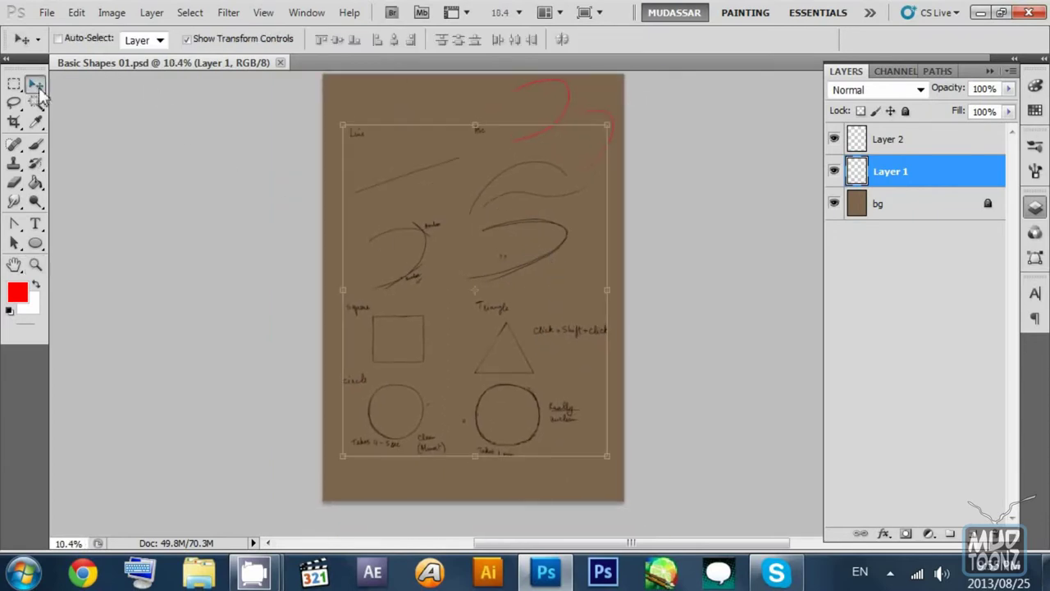
{"action": "key", "text": "z"}
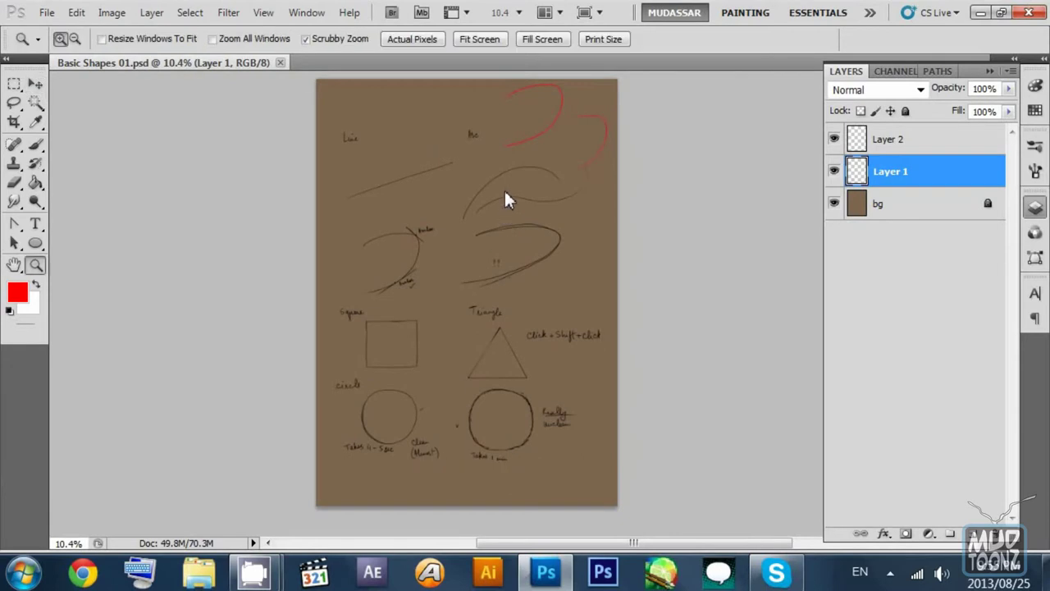
{"action": "left_click_drag", "start_coordinate": [504, 194], "coordinate": [564, 339]}
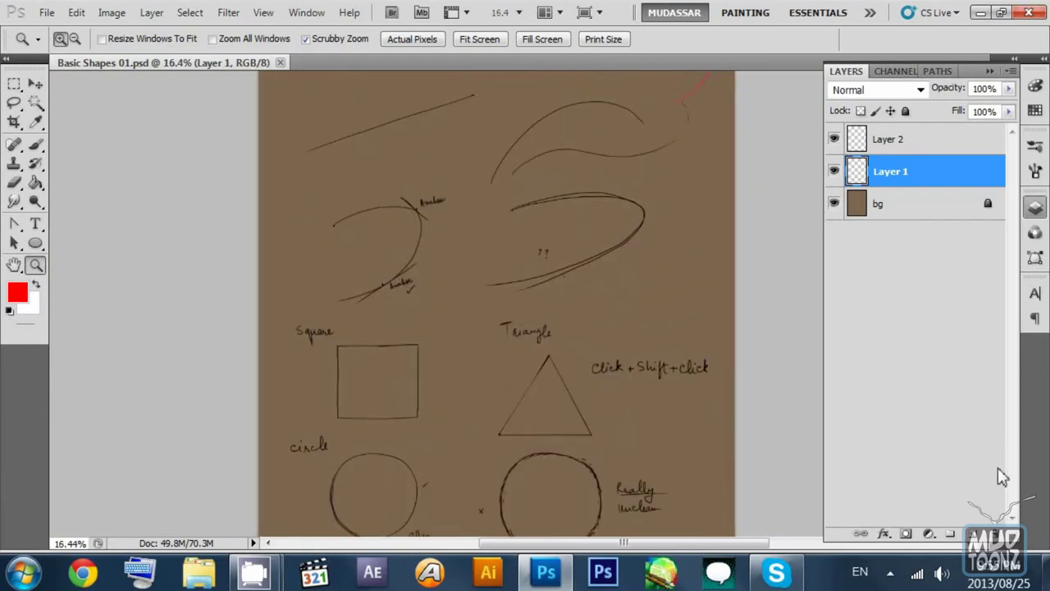
Step: Add a new layer above Layer 2 and set up the Brush tool with the default black foreground colour
{"action": "left_click", "coordinate": [909, 141]}
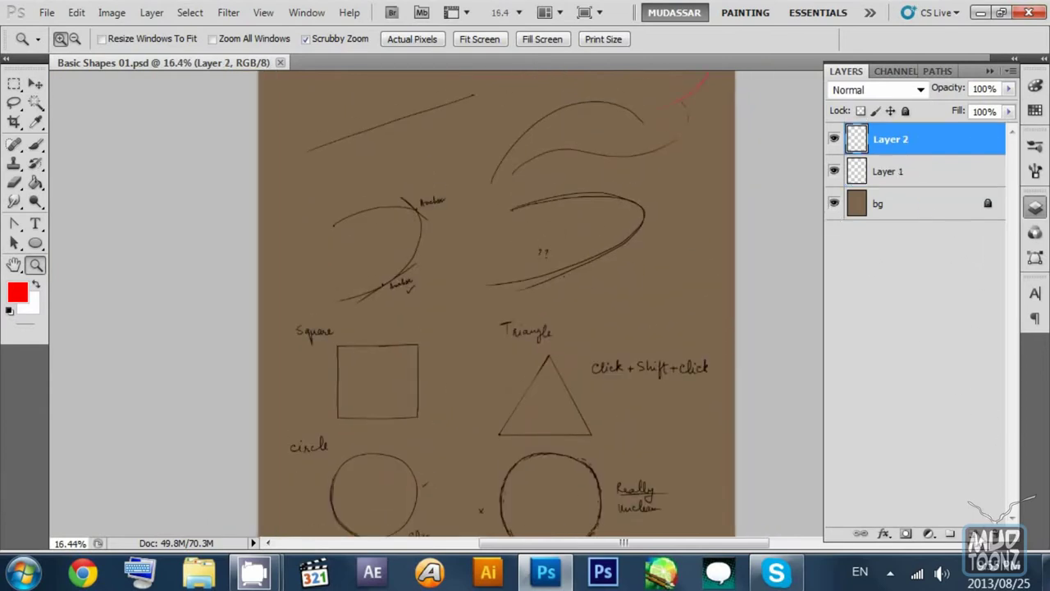
{"action": "left_click", "coordinate": [974, 533]}
{"action": "left_click", "coordinate": [36, 144]}
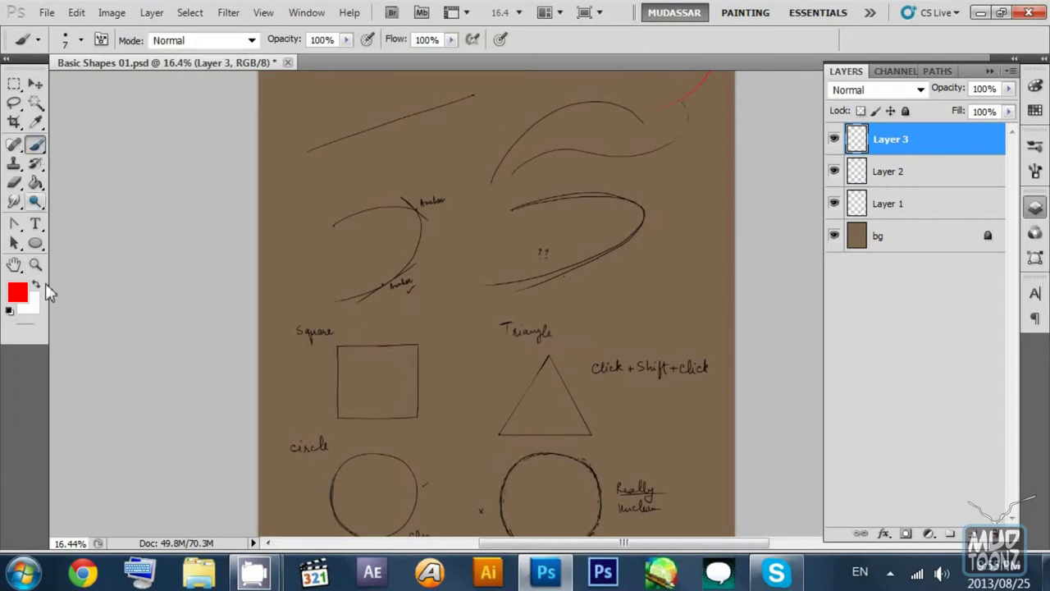
{"action": "left_click", "coordinate": [10, 310]}
{"action": "left_click_drag", "start_coordinate": [538, 218], "coordinate": [531, 250]}
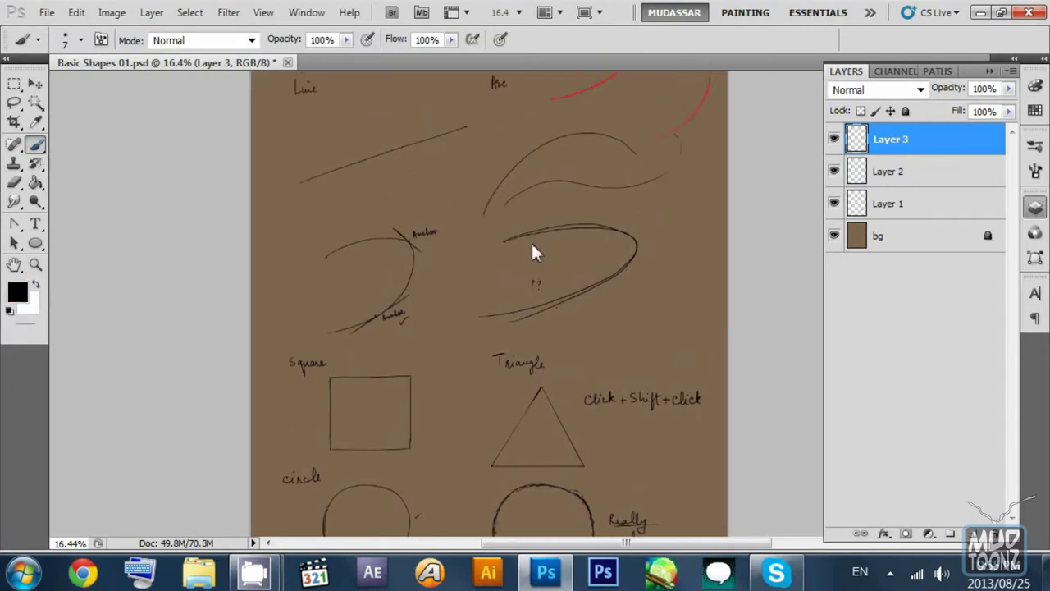
Step: Hide Layer 2 and Layer 1 to get a blank, zoomed-in drawing area for the brush
{"action": "left_click", "coordinate": [834, 171]}
{"action": "left_click", "coordinate": [835, 204]}
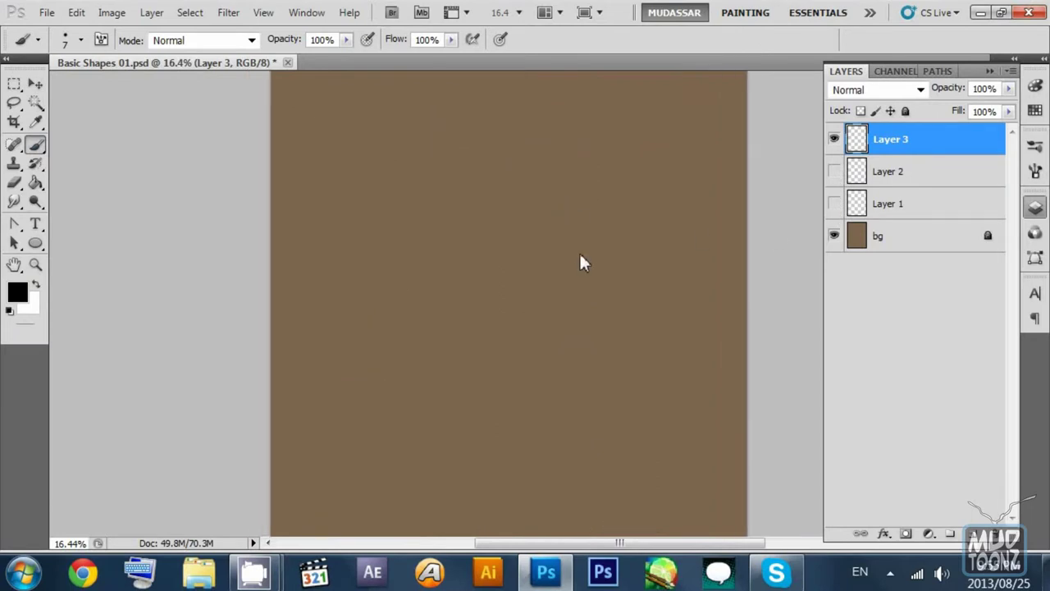
{"action": "key", "text": "z"}
{"action": "left_click_drag", "start_coordinate": [624, 254], "coordinate": [678, 261]}
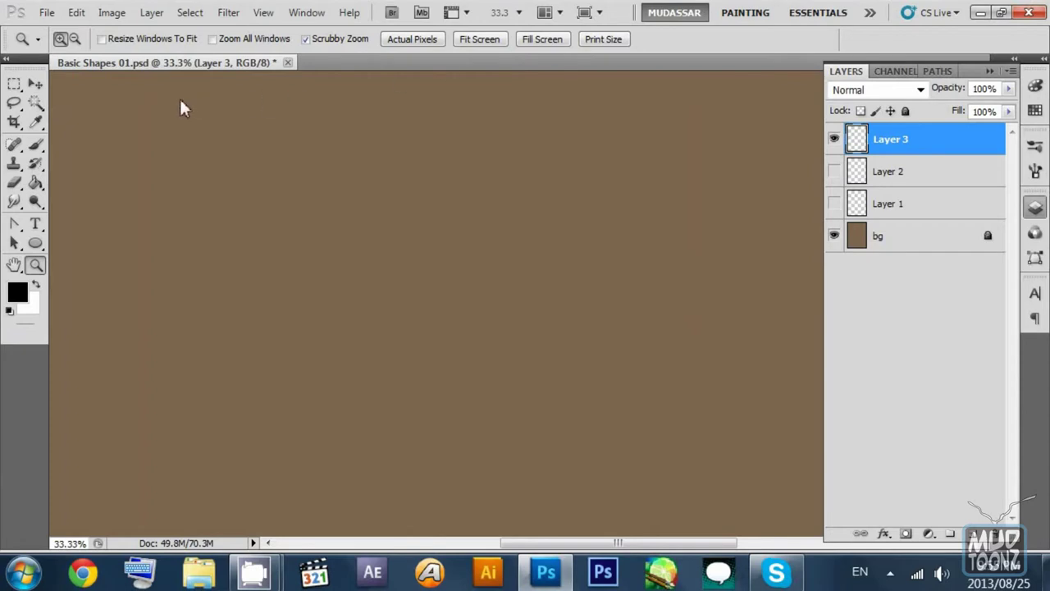
{"action": "key", "text": "b"}
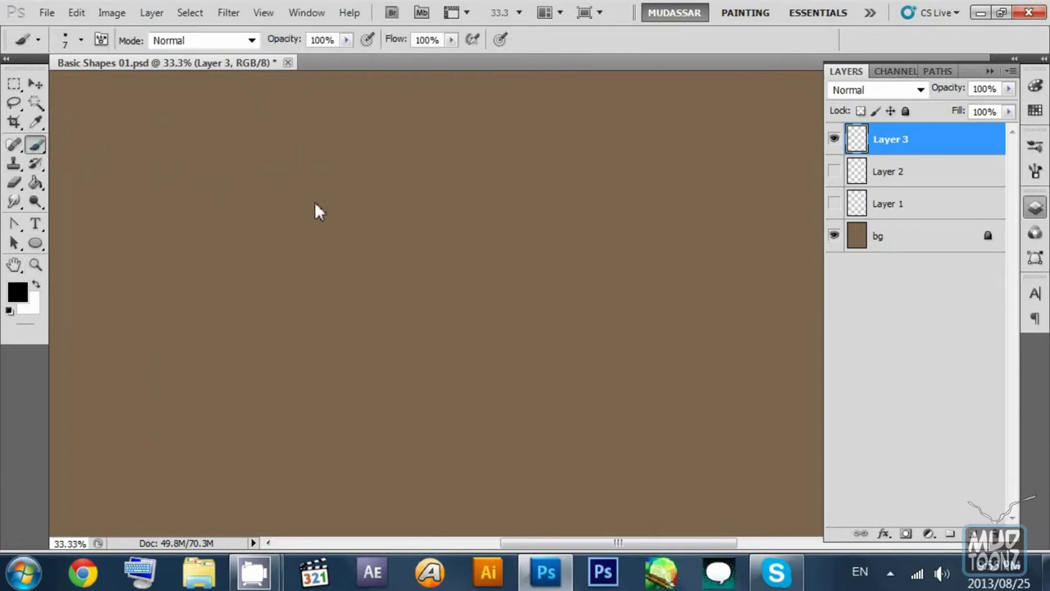
{"action": "left_click_drag", "start_coordinate": [315, 205], "coordinate": [371, 204]}
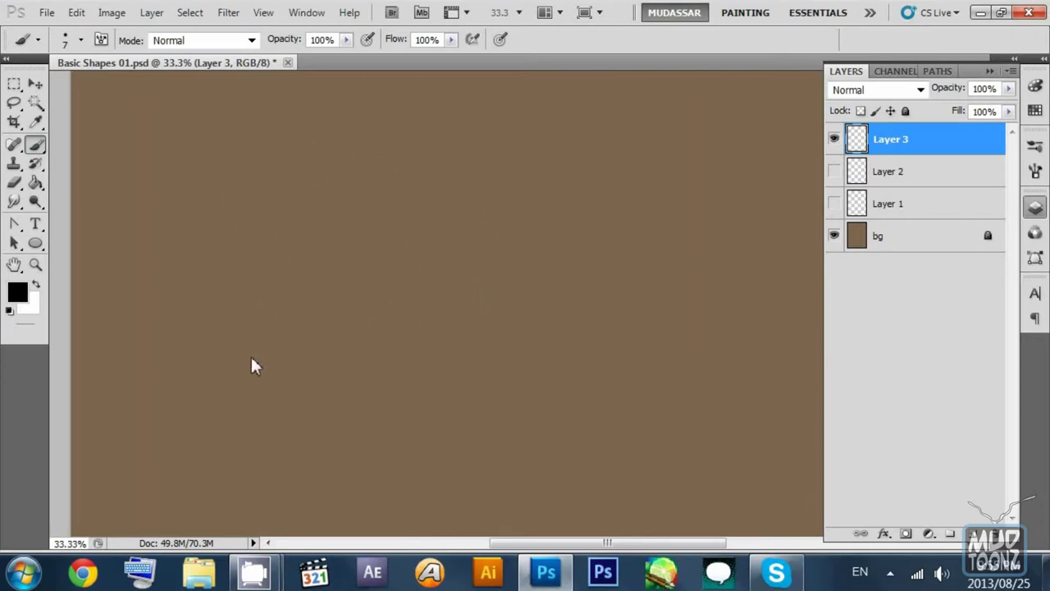
{"action": "mouse_move", "coordinate": [182, 357]}
{"action": "left_mouse_down"}
{"action": "mouse_move", "coordinate": [422, 344]}
{"action": "mouse_move", "coordinate": [770, 357]}
{"action": "left_mouse_up"}
{"action": "left_click_drag", "start_coordinate": [487, 350], "coordinate": [180, 351]}
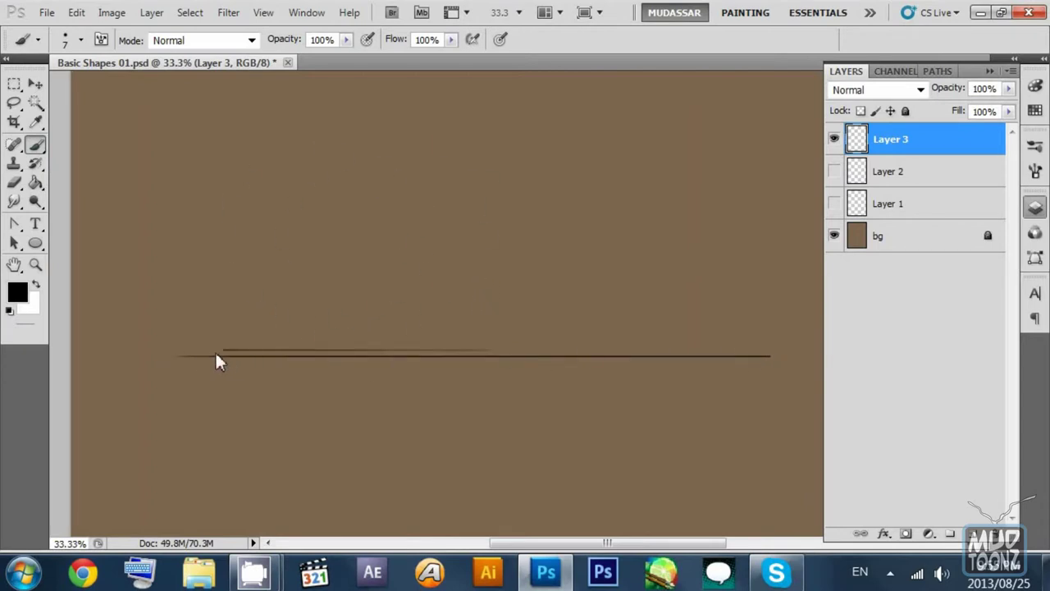
{"action": "key", "text": "ctrl+z"}
{"action": "key", "text": "ctrl+alt+z"}
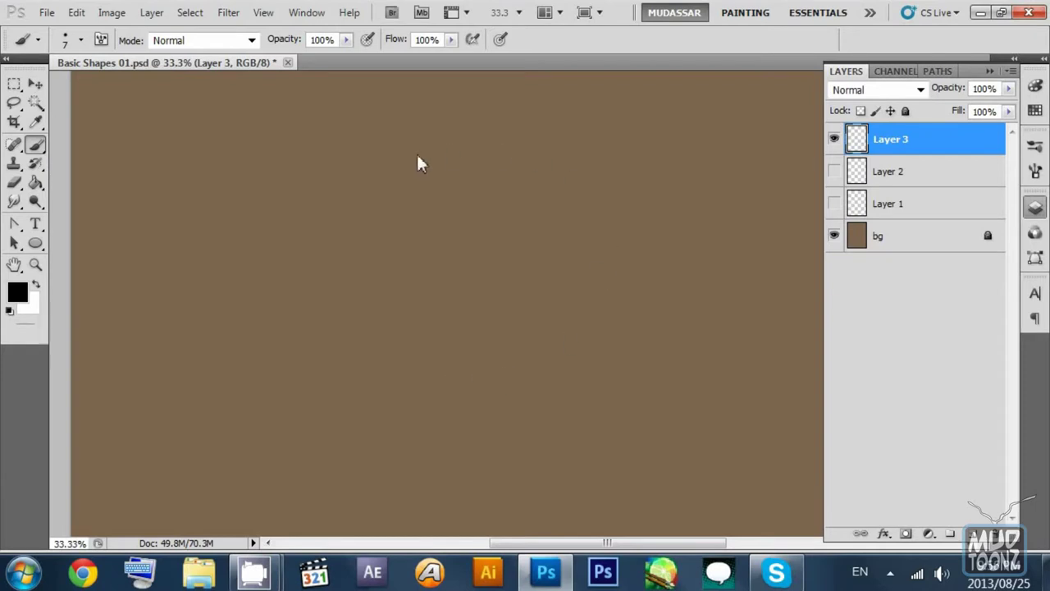
Step: Brush a long thin black horizontal ground line across the lower part of the visible canvas on Layer 3
{"action": "left_click_drag", "start_coordinate": [255, 382], "coordinate": [745, 379]}
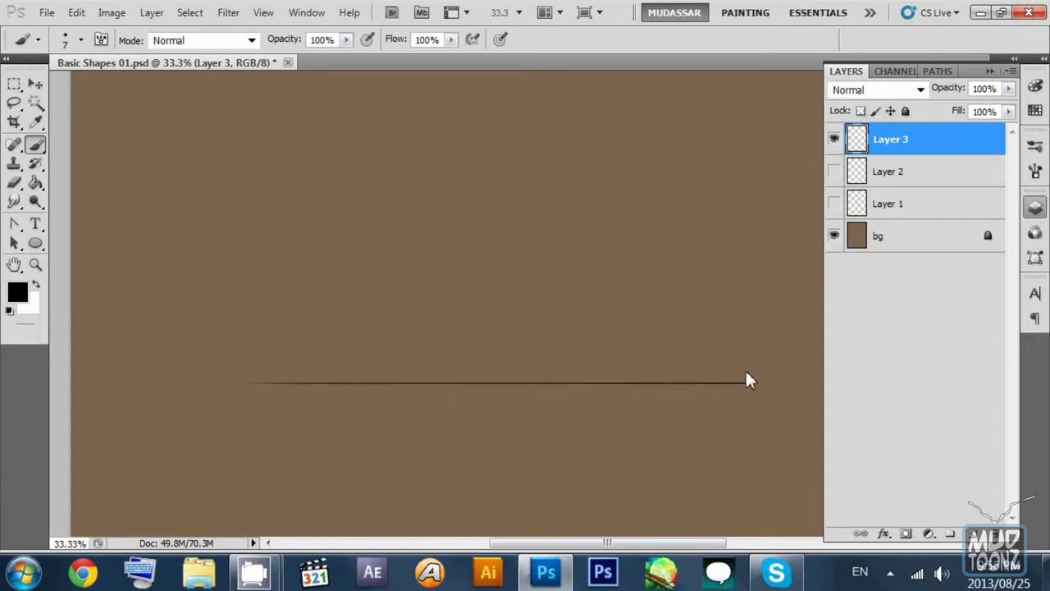
{"action": "mouse_move", "coordinate": [404, 383]}
{"action": "left_mouse_down"}
{"action": "mouse_move", "coordinate": [263, 382]}
{"action": "mouse_move", "coordinate": [353, 382]}
{"action": "left_mouse_up"}
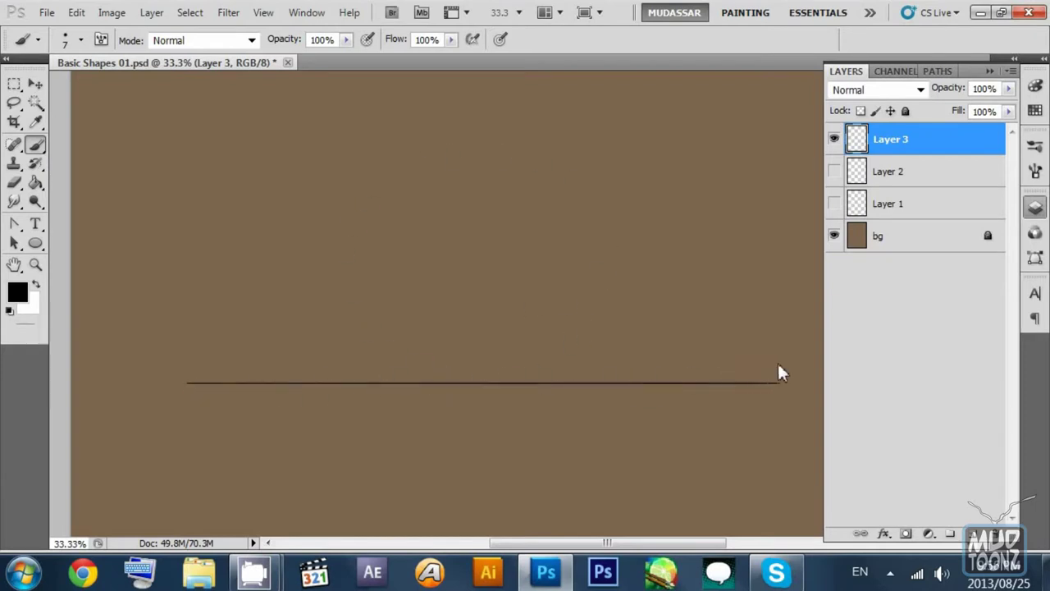
{"action": "left_click_drag", "start_coordinate": [778, 366], "coordinate": [782, 367]}
Step: Sketch a large freehand circle resting on the ground line and close its lower-right side down to the line
{"action": "mouse_move", "coordinate": [480, 382]}
{"action": "left_mouse_down"}
{"action": "mouse_move", "coordinate": [384, 331]}
{"action": "mouse_move", "coordinate": [408, 151]}
{"action": "mouse_move", "coordinate": [604, 193]}
{"action": "mouse_move", "coordinate": [601, 327]}
{"action": "mouse_move", "coordinate": [448, 344]}
{"action": "left_mouse_up"}
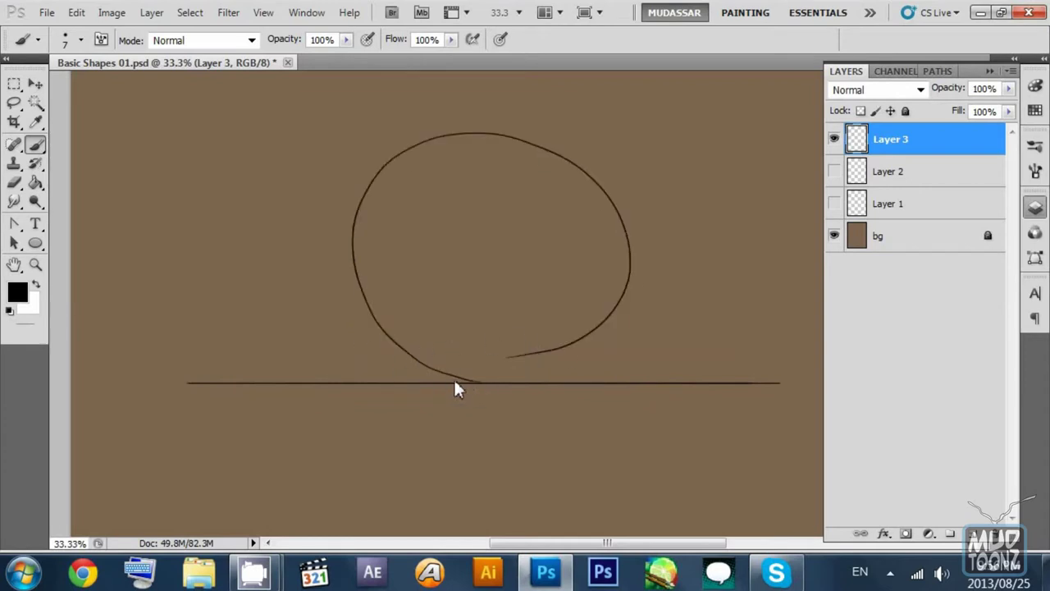
{"action": "mouse_move", "coordinate": [457, 389]}
{"action": "left_mouse_down"}
{"action": "mouse_move", "coordinate": [605, 354]}
{"action": "mouse_move", "coordinate": [645, 293]}
{"action": "left_mouse_up"}
{"action": "key", "text": "ctrl+z"}
{"action": "left_click_drag", "start_coordinate": [605, 342], "coordinate": [476, 381]}
{"action": "key", "text": "ctrl+z"}
{"action": "mouse_move", "coordinate": [628, 266]}
{"action": "left_mouse_down"}
{"action": "mouse_move", "coordinate": [597, 340]}
{"action": "mouse_move", "coordinate": [453, 376]}
{"action": "left_mouse_up"}
Step: Redraw the circle's lower-right curve with a fuller outer stroke that meets the ground line, undoing unsuitable attempts
{"action": "mouse_move", "coordinate": [627, 291]}
{"action": "left_mouse_down"}
{"action": "mouse_move", "coordinate": [501, 377]}
{"action": "mouse_move", "coordinate": [471, 370]}
{"action": "left_mouse_up"}
{"action": "key", "text": "ctrl+z"}
{"action": "mouse_move", "coordinate": [623, 289]}
{"action": "left_mouse_down"}
{"action": "mouse_move", "coordinate": [506, 378]}
{"action": "mouse_move", "coordinate": [473, 381]}
{"action": "left_mouse_up"}
{"action": "key", "text": "ctrl+z"}
{"action": "mouse_move", "coordinate": [614, 325]}
{"action": "left_mouse_down"}
{"action": "mouse_move", "coordinate": [548, 370]}
{"action": "mouse_move", "coordinate": [484, 385]}
{"action": "left_mouse_up"}
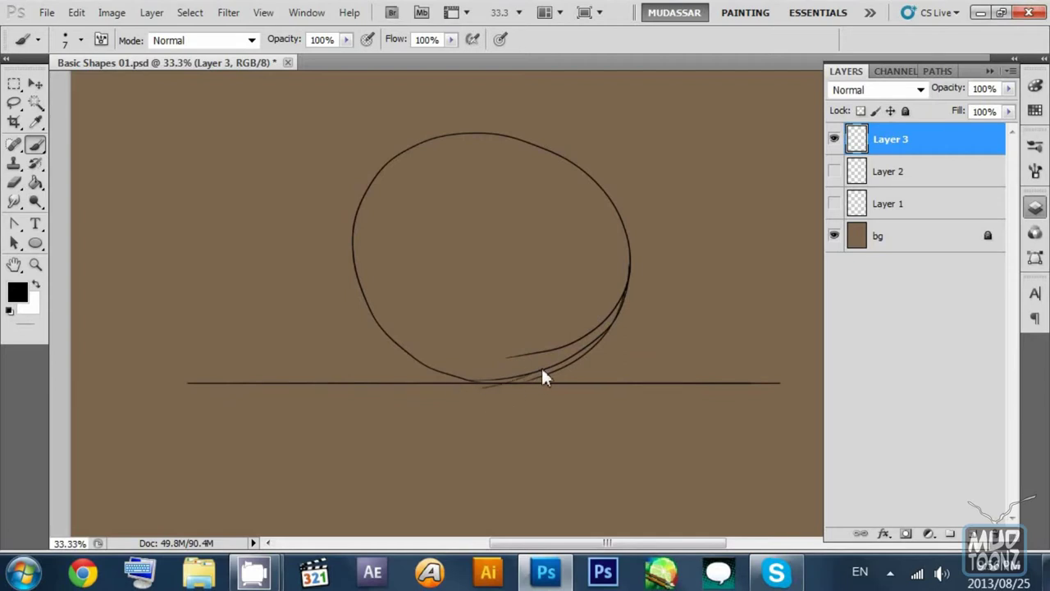
{"action": "key", "text": "ctrl+z"}
{"action": "left_click_drag", "start_coordinate": [604, 337], "coordinate": [494, 386]}
Step: Reshape the circle's upper-right edge with a rounder outer arc carried down its right side, undoing unsuitable attempts
{"action": "left_click_drag", "start_coordinate": [490, 129], "coordinate": [566, 138]}
{"action": "key", "text": "ctrl+z"}
{"action": "left_click_drag", "start_coordinate": [457, 133], "coordinate": [546, 139]}
{"action": "key", "text": "ctrl+z"}
{"action": "mouse_move", "coordinate": [428, 145]}
{"action": "left_mouse_down"}
{"action": "mouse_move", "coordinate": [542, 135]}
{"action": "mouse_move", "coordinate": [606, 175]}
{"action": "mouse_move", "coordinate": [616, 208]}
{"action": "mouse_move", "coordinate": [601, 164]}
{"action": "mouse_move", "coordinate": [618, 180]}
{"action": "mouse_move", "coordinate": [542, 132]}
{"action": "mouse_move", "coordinate": [621, 192]}
{"action": "left_mouse_up"}
{"action": "key", "text": "ctrl+z"}
{"action": "key", "text": "ctrl+z"}
{"action": "left_click_drag", "start_coordinate": [535, 141], "coordinate": [624, 186]}
{"action": "key", "text": "ctrl+z"}
{"action": "mouse_move", "coordinate": [510, 125]}
{"action": "left_mouse_down"}
{"action": "mouse_move", "coordinate": [631, 223]}
{"action": "mouse_move", "coordinate": [632, 283]}
{"action": "left_mouse_up"}
{"action": "mouse_move", "coordinate": [638, 240]}
{"action": "left_mouse_down"}
{"action": "mouse_move", "coordinate": [587, 342]}
{"action": "mouse_move", "coordinate": [643, 279]}
{"action": "mouse_move", "coordinate": [636, 267]}
{"action": "mouse_move", "coordinate": [612, 328]}
{"action": "left_mouse_up"}
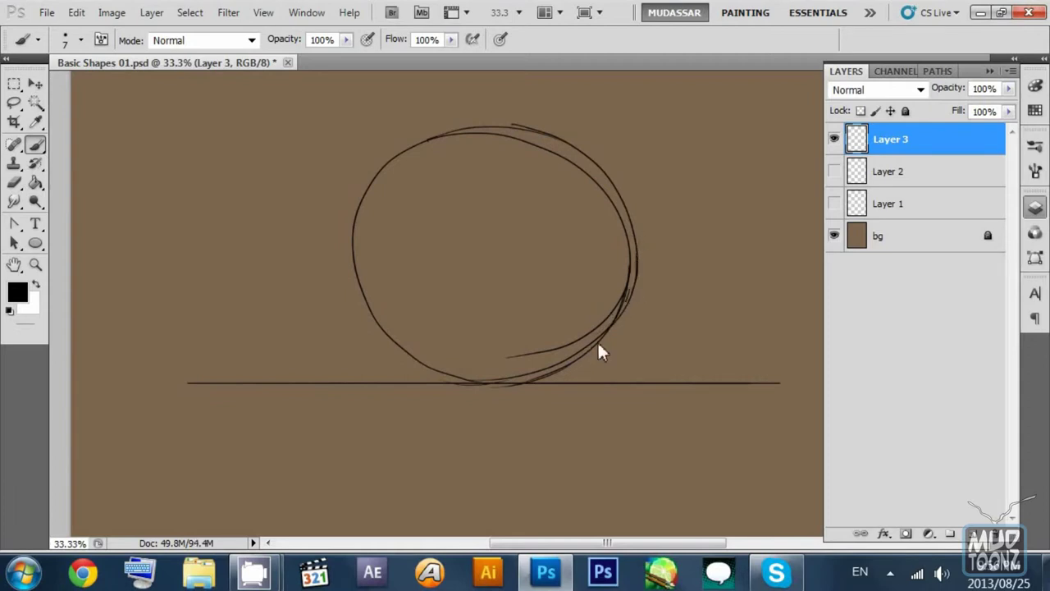
{"action": "left_click_drag", "start_coordinate": [578, 229], "coordinate": [580, 228]}
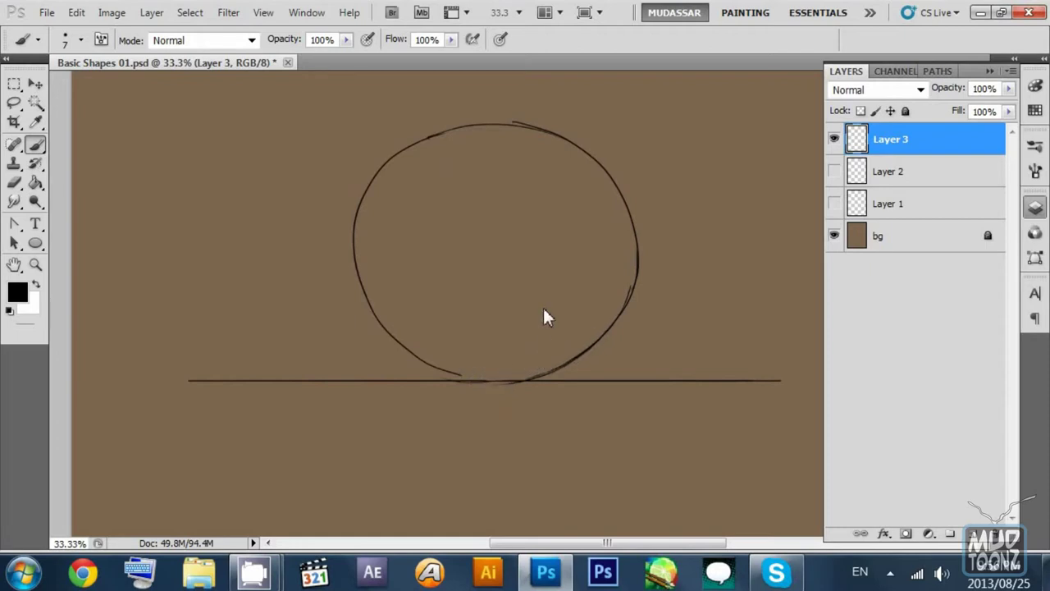
Step: Redraw the circle's lower-left curve with a fuller stroke that meets the ground line, undoing unsuitable attempts
{"action": "left_click_drag", "start_coordinate": [544, 310], "coordinate": [541, 308]}
{"action": "left_click_drag", "start_coordinate": [388, 337], "coordinate": [471, 377]}
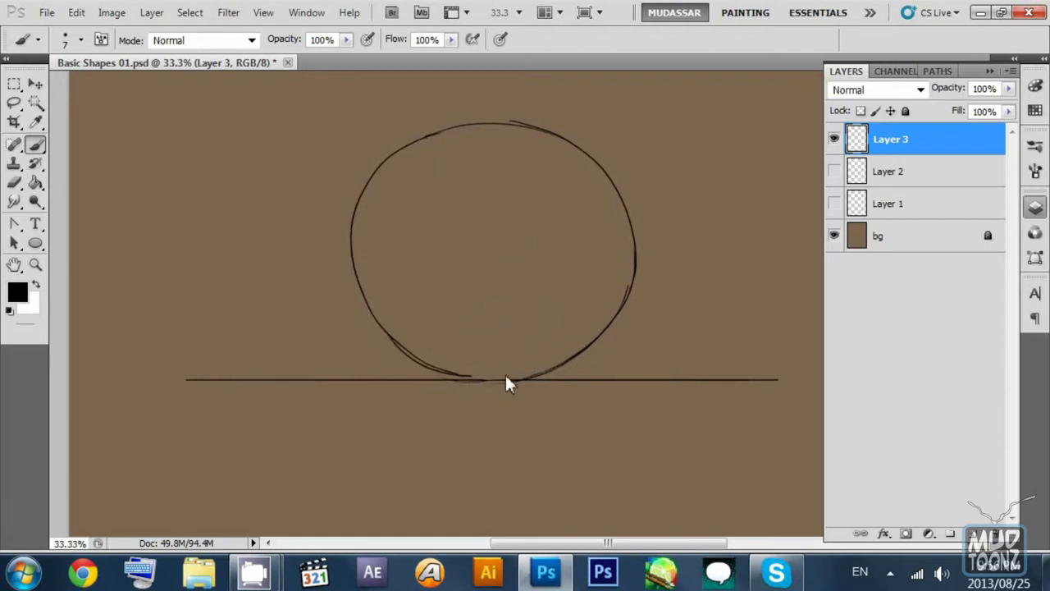
{"action": "key", "text": "ctrl+z"}
{"action": "left_click_drag", "start_coordinate": [379, 329], "coordinate": [476, 381]}
{"action": "left_click_drag", "start_coordinate": [382, 331], "coordinate": [503, 380]}
{"action": "key", "text": "ctrl+z"}
{"action": "left_click_drag", "start_coordinate": [383, 331], "coordinate": [476, 382]}
{"action": "key", "text": "ctrl+z"}
{"action": "left_click_drag", "start_coordinate": [382, 331], "coordinate": [493, 379]}
{"action": "left_click_drag", "start_coordinate": [581, 339], "coordinate": [591, 280]}
{"action": "scroll", "coordinate": [592, 279], "scroll_direction": "up", "scroll_amount": 2}
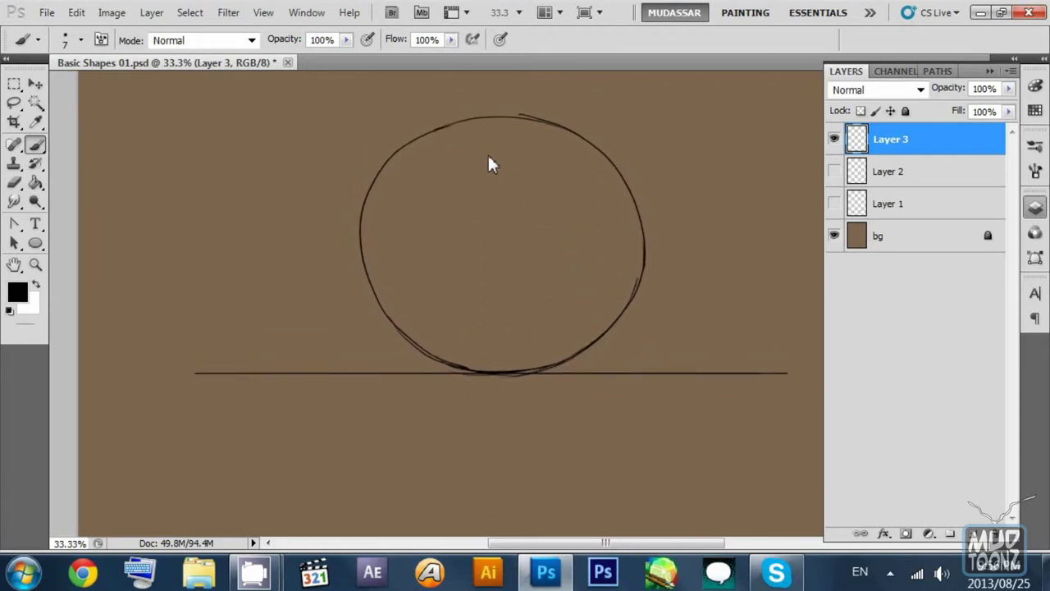
Step: Stretch the Layer 3 drawing upward with Free Transform to a height of 106.13%
{"action": "key", "text": "ctrl+t"}
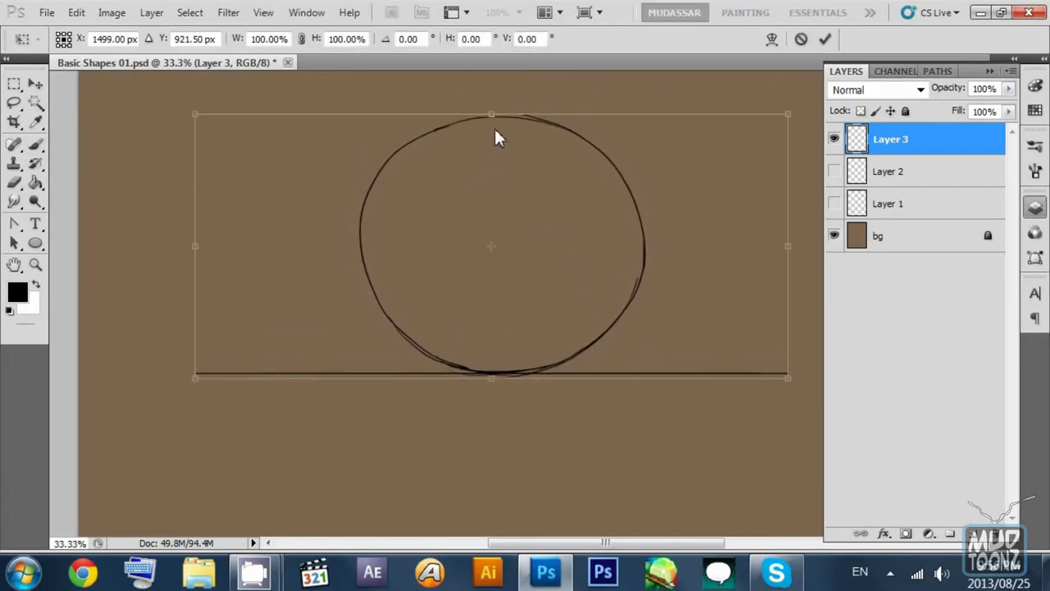
{"action": "left_click_drag", "start_coordinate": [492, 112], "coordinate": [490, 98]}
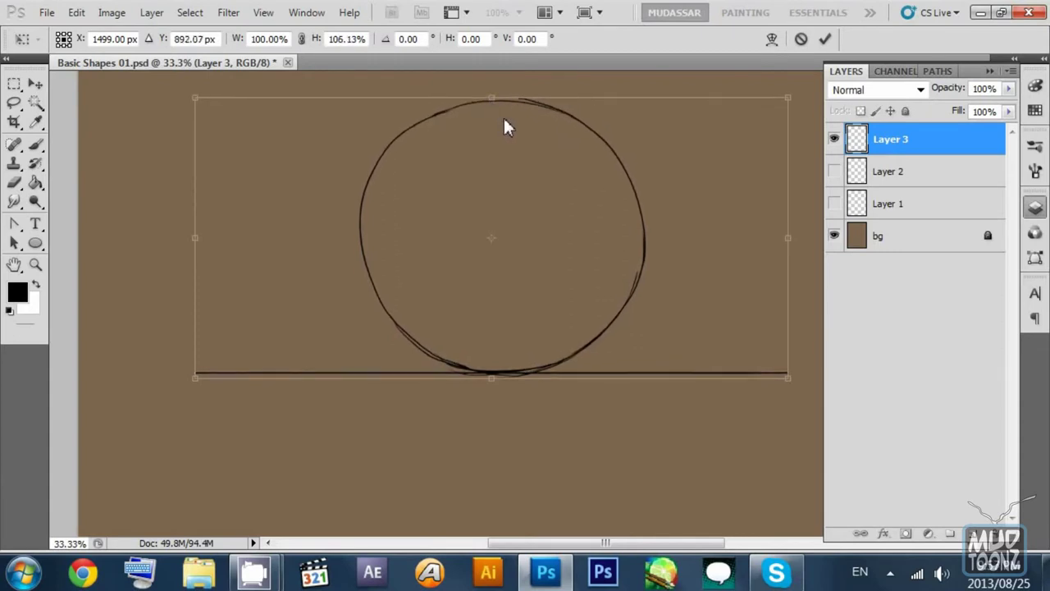
{"action": "key", "text": "Return"}
Step: Brush over the circle's top arc to close its outline, undoing an unsuitable stroke
{"action": "key", "text": "b"}
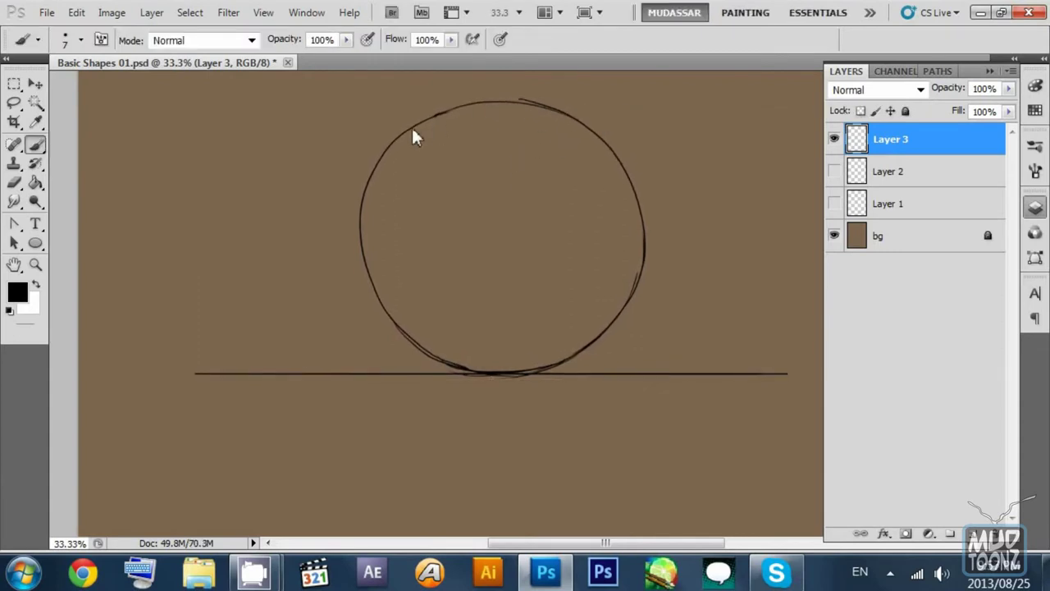
{"action": "left_click_drag", "start_coordinate": [408, 122], "coordinate": [483, 100]}
{"action": "key", "text": "ctrl+z"}
{"action": "left_click_drag", "start_coordinate": [513, 101], "coordinate": [544, 168]}
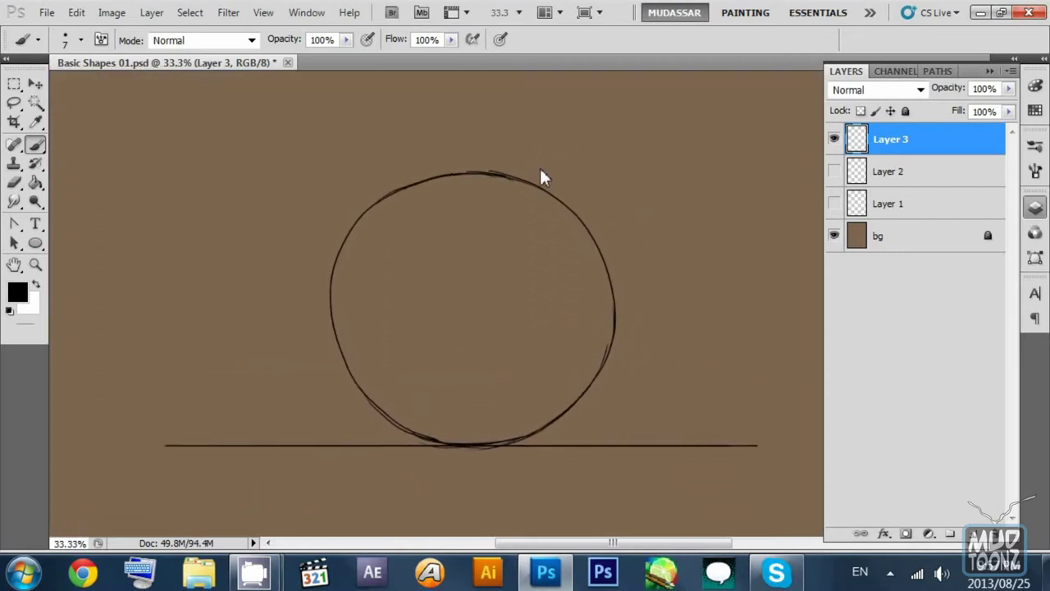
Step: Move the circle and ground line down and right toward the lower right of the canvas
{"action": "scroll", "coordinate": [537, 168], "scroll_direction": "down", "scroll_amount": 2}
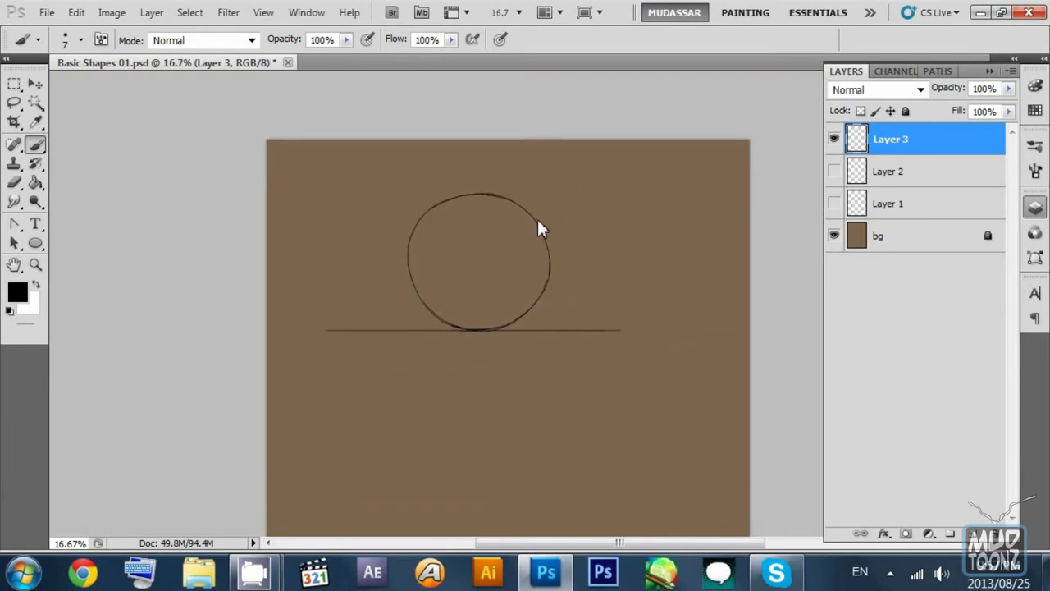
{"action": "left_click_drag", "start_coordinate": [536, 217], "coordinate": [621, 370]}
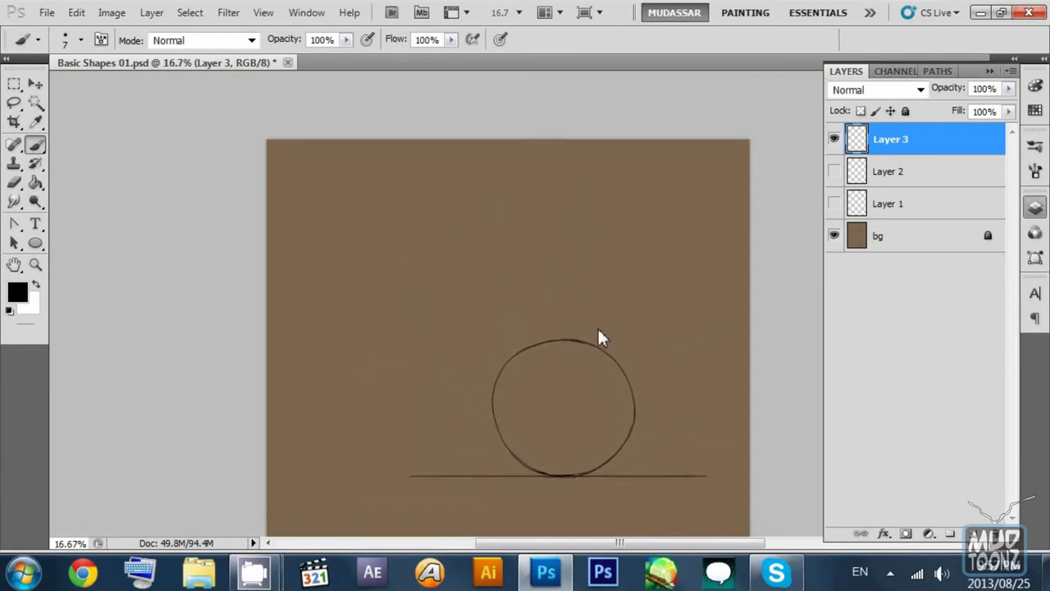
{"action": "left_click_drag", "start_coordinate": [597, 327], "coordinate": [495, 200]}
Step: Mark a small light-source dot near the canvas's upper-left corner and shift the whole drawing left
{"action": "left_click_drag", "start_coordinate": [343, 136], "coordinate": [323, 186]}
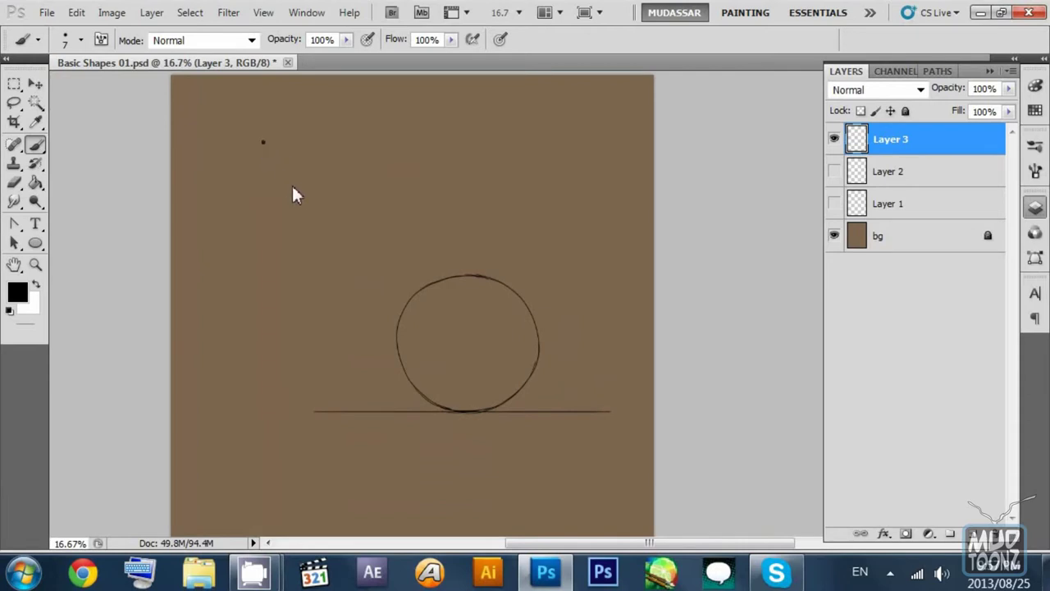
{"action": "left_click", "coordinate": [263, 142]}
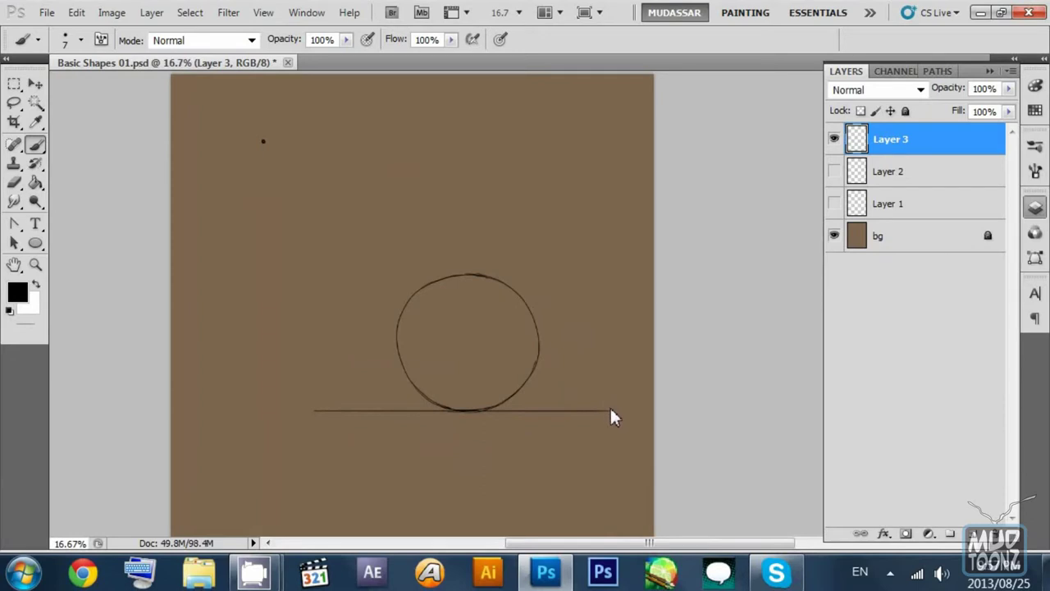
{"action": "key", "text": "ctrl+z"}
{"action": "left_click_drag", "start_coordinate": [522, 301], "coordinate": [464, 301]}
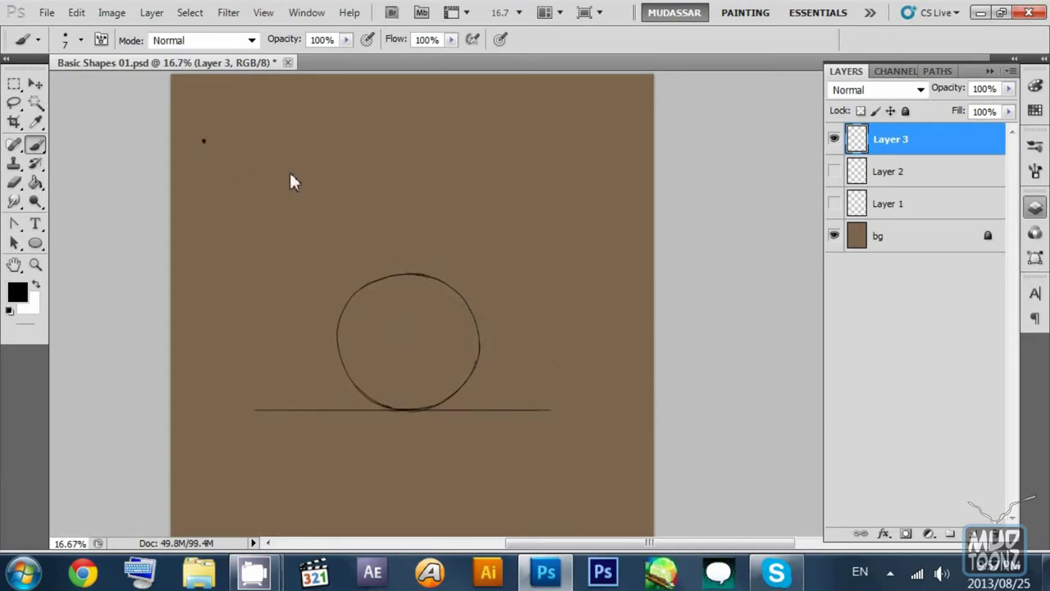
Step: Draw two straight light rays from the dot, touching the circle's upper-right and lower-left edges and continuing to the ground
{"action": "left_click", "coordinate": [205, 141], "text": "shift"}
{"action": "scroll", "coordinate": [492, 277], "scroll_direction": "down", "scroll_amount": 1}
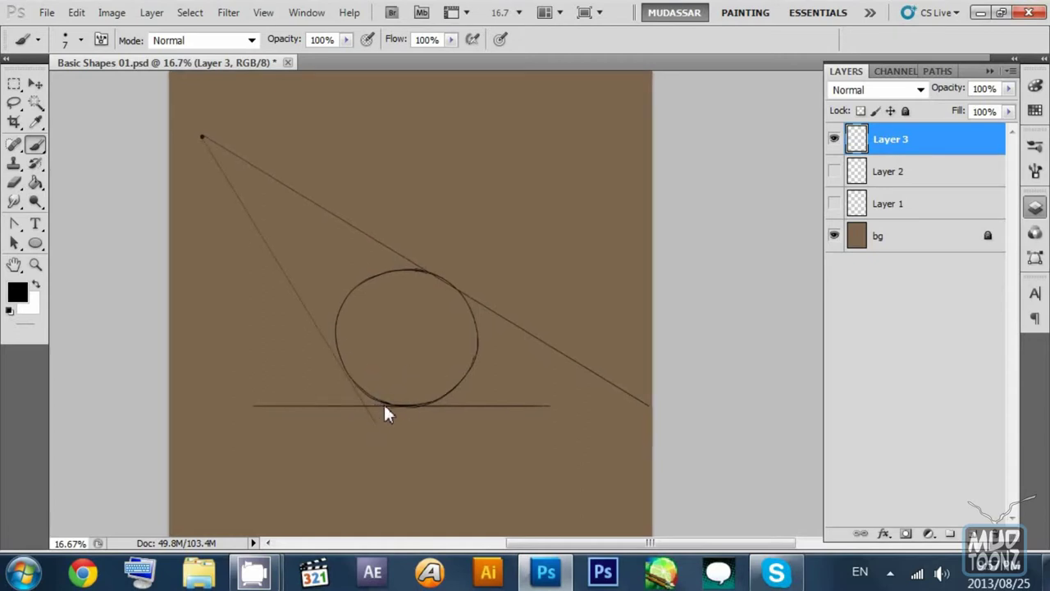
{"action": "scroll", "coordinate": [415, 382], "scroll_direction": "down", "scroll_amount": 3}
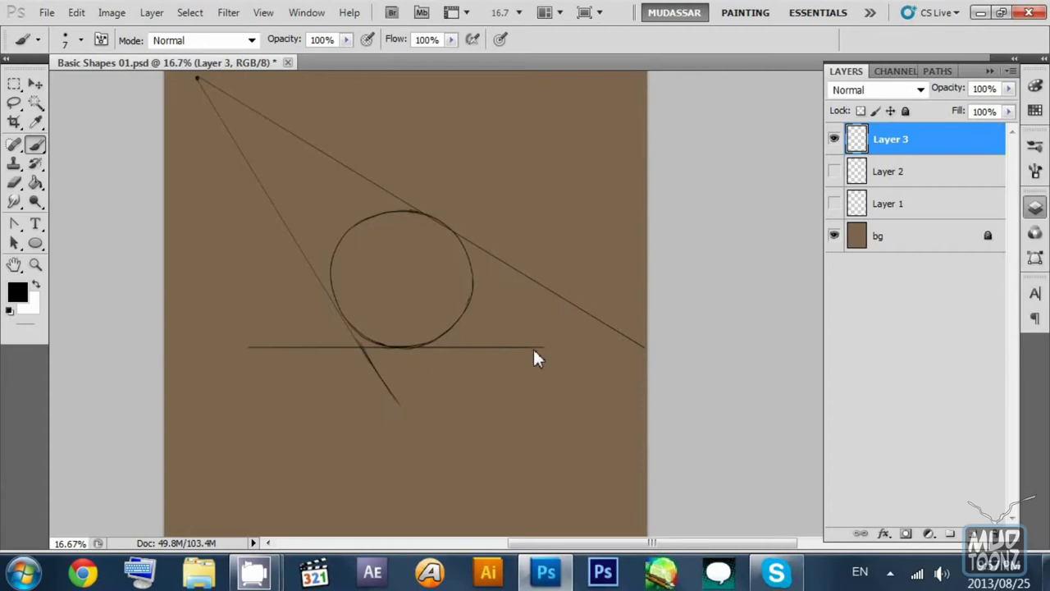
Step: Extend the ground line right to the canvas edge where it meets the upper light ray
{"action": "left_click_drag", "start_coordinate": [536, 346], "coordinate": [646, 347]}
{"action": "key", "text": "ctrl+z"}
{"action": "left_click_drag", "start_coordinate": [545, 347], "coordinate": [726, 352]}
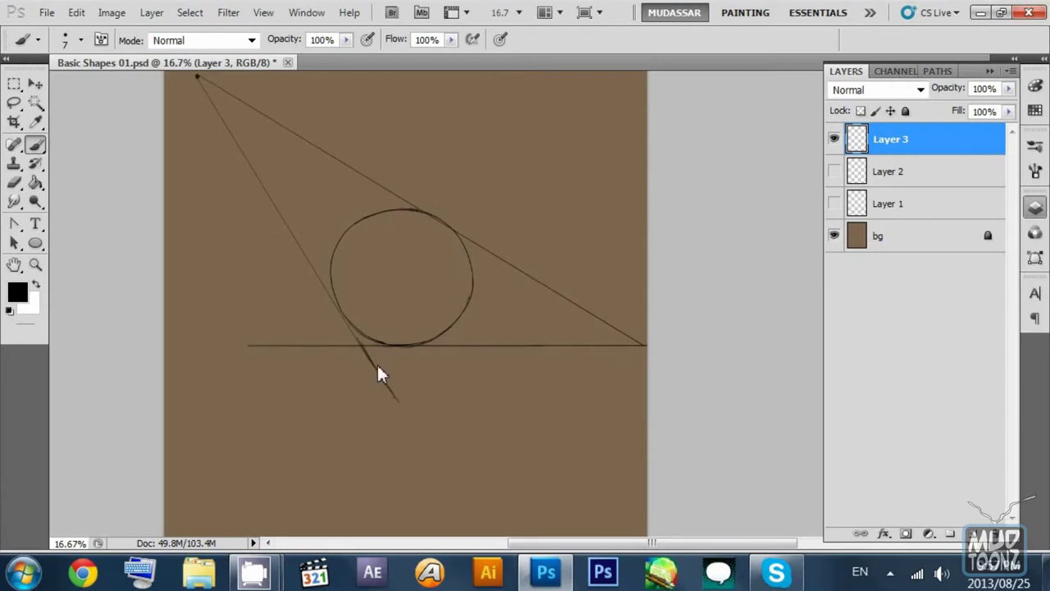
{"action": "left_click_drag", "start_coordinate": [364, 344], "coordinate": [335, 290]}
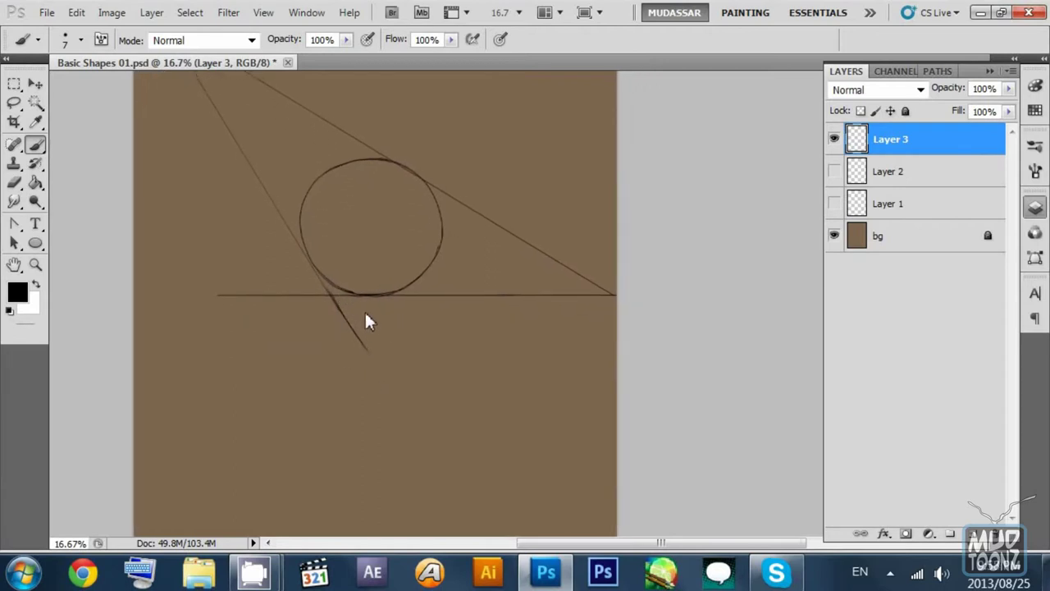
Step: Handwrite the underlined label "Primary Light Source" and the abbreviation "LS" beside the light-source dot
{"action": "scroll", "coordinate": [379, 310], "scroll_direction": "up", "scroll_amount": 4}
{"action": "scroll", "coordinate": [379, 310], "scroll_direction": "left", "scroll_amount": 2}
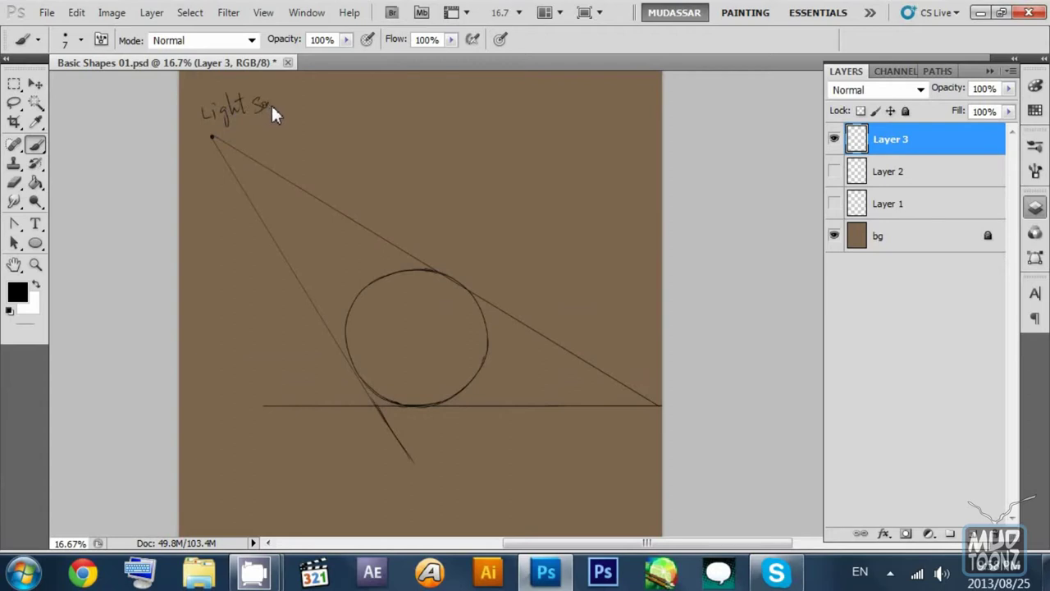
{"action": "left_click_drag", "start_coordinate": [289, 105], "coordinate": [300, 100]}
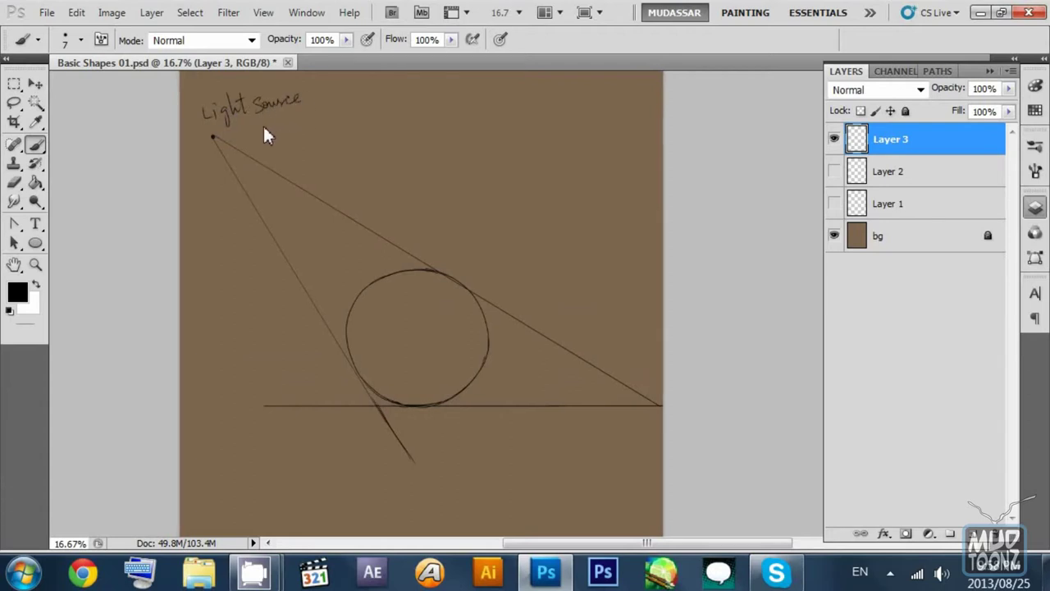
{"action": "mouse_move", "coordinate": [228, 123]}
{"action": "left_mouse_down"}
{"action": "mouse_move", "coordinate": [309, 102]}
{"action": "mouse_move", "coordinate": [304, 119]}
{"action": "left_mouse_up"}
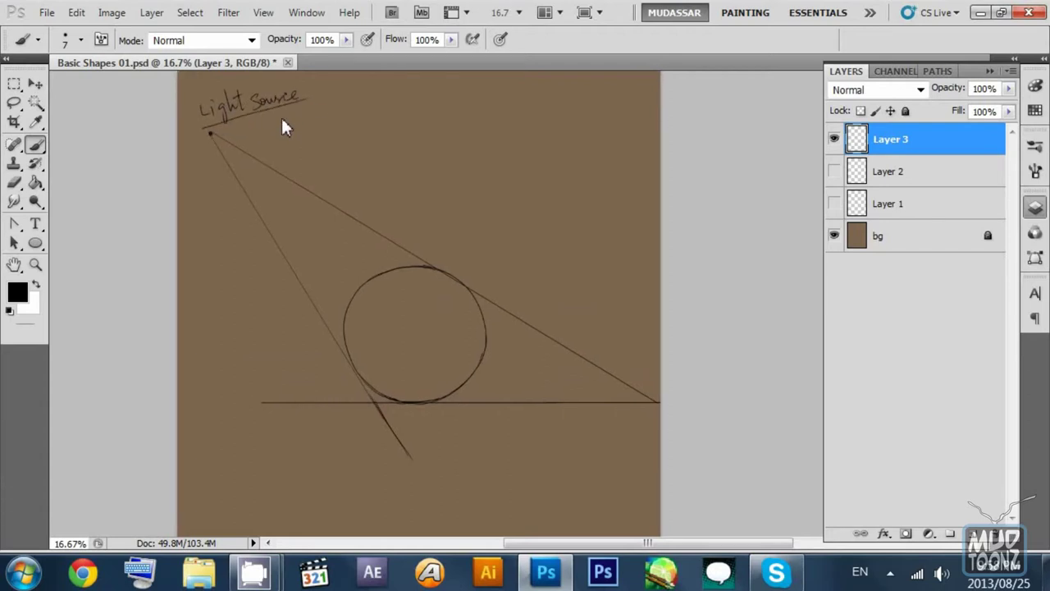
{"action": "scroll", "coordinate": [405, 176], "scroll_direction": "down", "scroll_amount": 1}
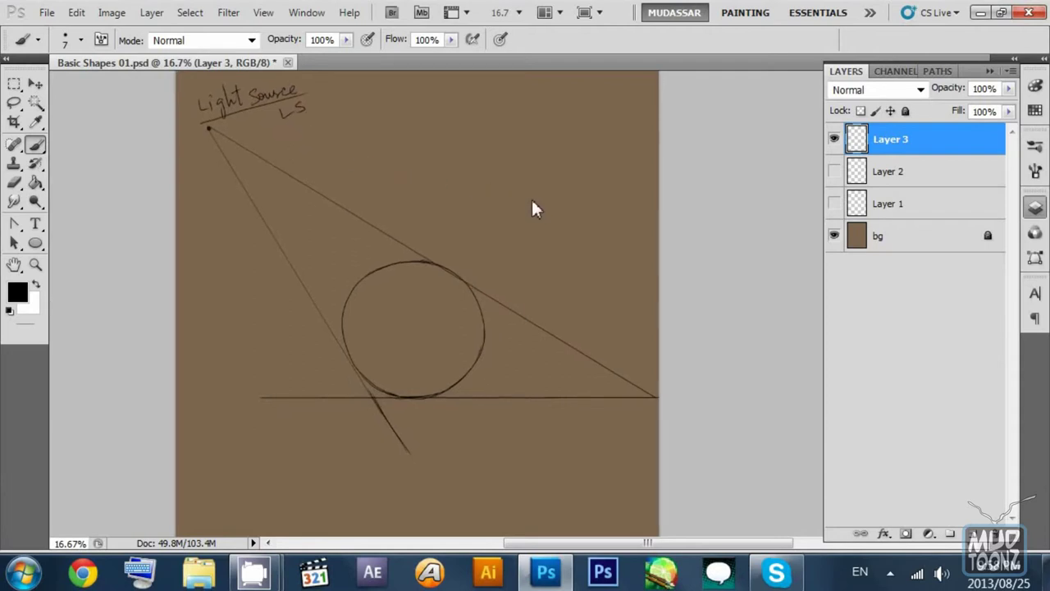
{"action": "scroll", "coordinate": [278, 149], "scroll_direction": "up", "scroll_amount": 3}
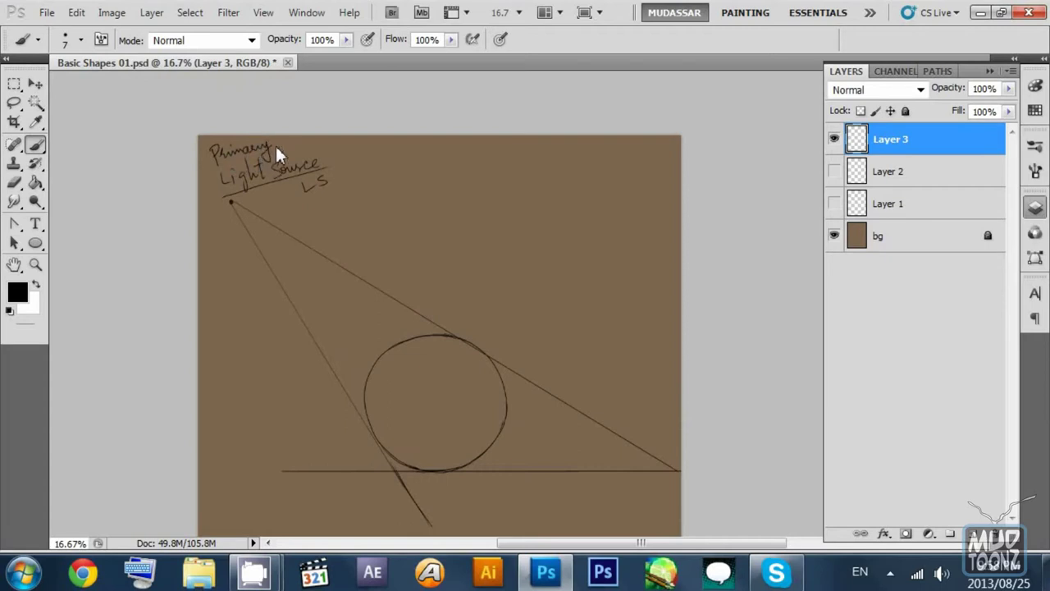
{"action": "scroll", "coordinate": [299, 167], "scroll_direction": "down", "scroll_amount": 2}
Step: Sketch the cast shadow's shallow upper arc between the two ray and ground intersections, undoing unsuitable strokes
{"action": "scroll", "coordinate": [462, 289], "scroll_direction": "down", "scroll_amount": 4}
{"action": "scroll", "coordinate": [446, 279], "scroll_direction": "right", "scroll_amount": 2}
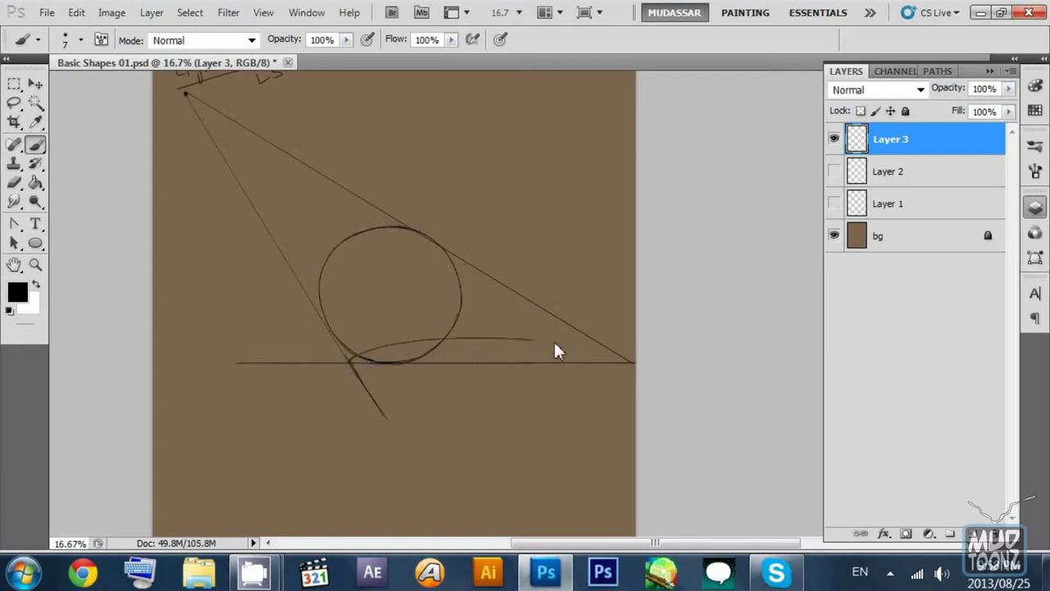
{"action": "key", "text": "ctrl+z"}
{"action": "left_click_drag", "start_coordinate": [349, 360], "coordinate": [481, 344]}
{"action": "mouse_move", "coordinate": [633, 361]}
{"action": "left_mouse_down"}
{"action": "mouse_move", "coordinate": [579, 347]}
{"action": "mouse_move", "coordinate": [458, 341]}
{"action": "mouse_move", "coordinate": [364, 358]}
{"action": "left_mouse_up"}
{"action": "key", "text": "ctrl+z"}
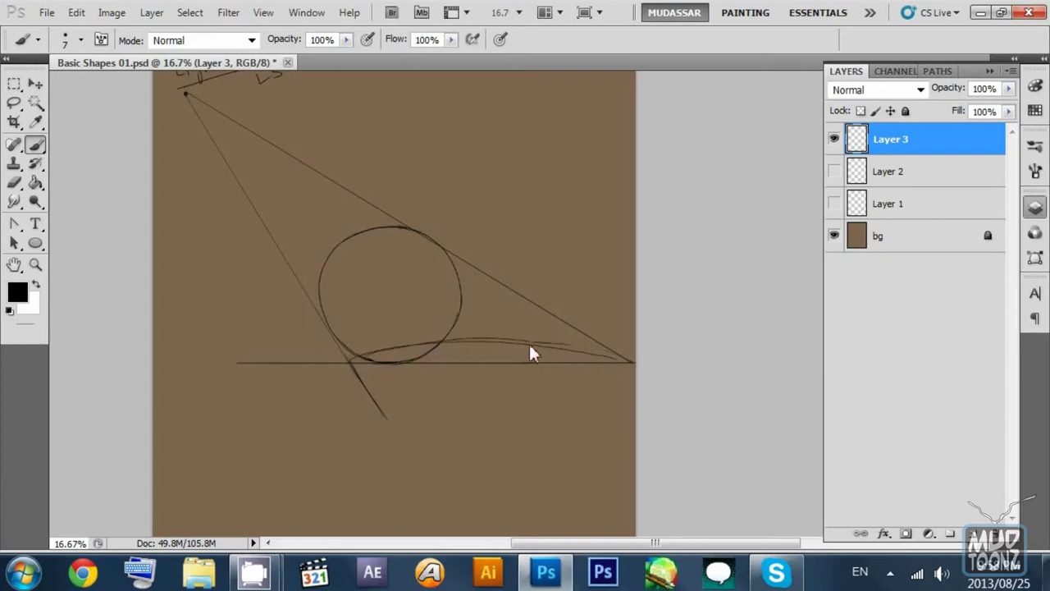
Step: Strengthen the shadow's upper arc and close the ellipse with a lower curve below the ground line
{"action": "left_click_drag", "start_coordinate": [352, 361], "coordinate": [534, 342]}
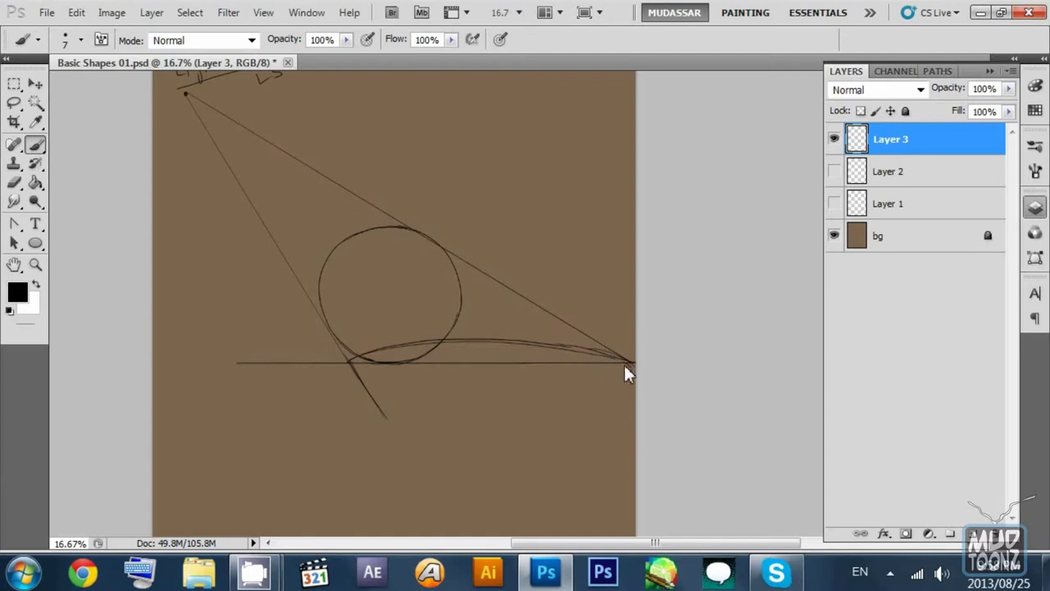
{"action": "left_click_drag", "start_coordinate": [629, 371], "coordinate": [534, 391]}
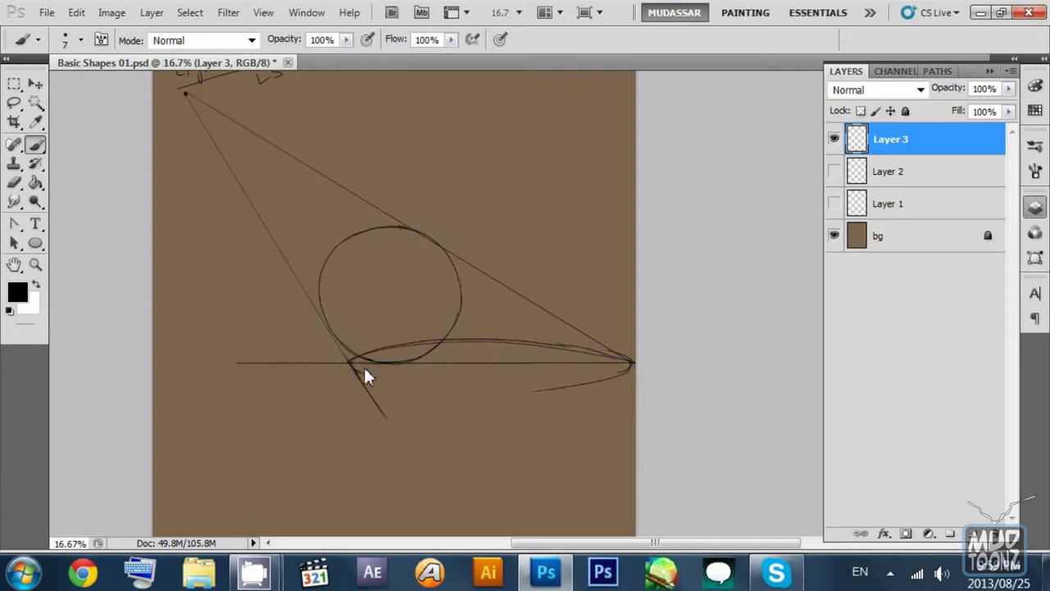
{"action": "mouse_move", "coordinate": [354, 368]}
{"action": "left_mouse_down"}
{"action": "mouse_move", "coordinate": [440, 389]}
{"action": "mouse_move", "coordinate": [498, 384]}
{"action": "mouse_move", "coordinate": [382, 376]}
{"action": "mouse_move", "coordinate": [521, 392]}
{"action": "mouse_move", "coordinate": [478, 387]}
{"action": "mouse_move", "coordinate": [580, 380]}
{"action": "mouse_move", "coordinate": [468, 393]}
{"action": "mouse_move", "coordinate": [567, 388]}
{"action": "mouse_move", "coordinate": [519, 397]}
{"action": "left_mouse_up"}
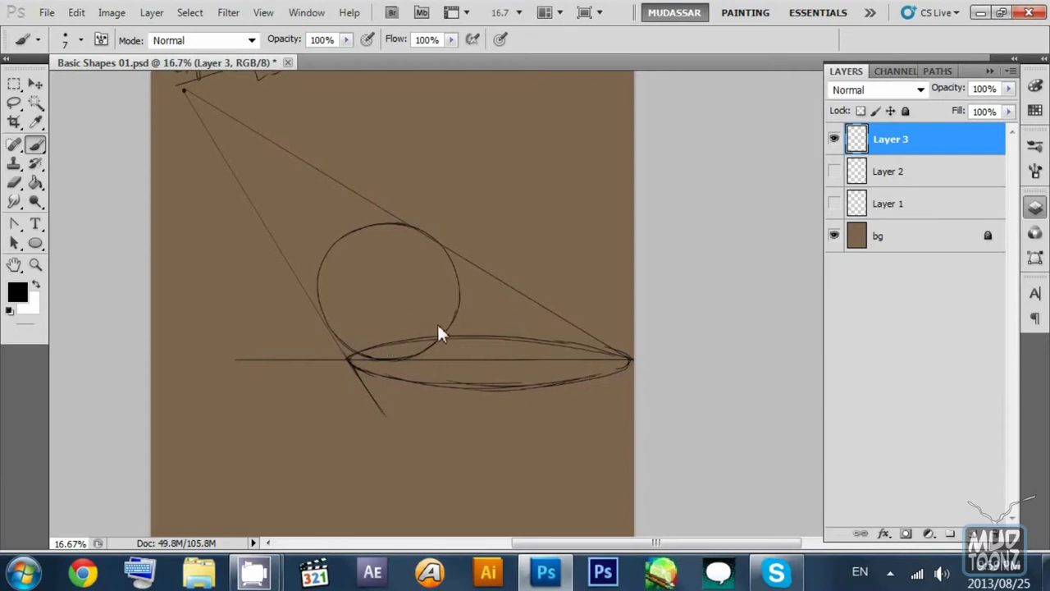
Step: Erase the parts of the shadow's upper arc that run inside the circle
{"action": "key", "text": "z"}
{"action": "mouse_move", "coordinate": [419, 289]}
{"action": "left_mouse_down"}
{"action": "mouse_move", "coordinate": [476, 308]}
{"action": "mouse_move", "coordinate": [466, 299]}
{"action": "left_mouse_up"}
{"action": "left_click_drag", "start_coordinate": [466, 298], "coordinate": [454, 192]}
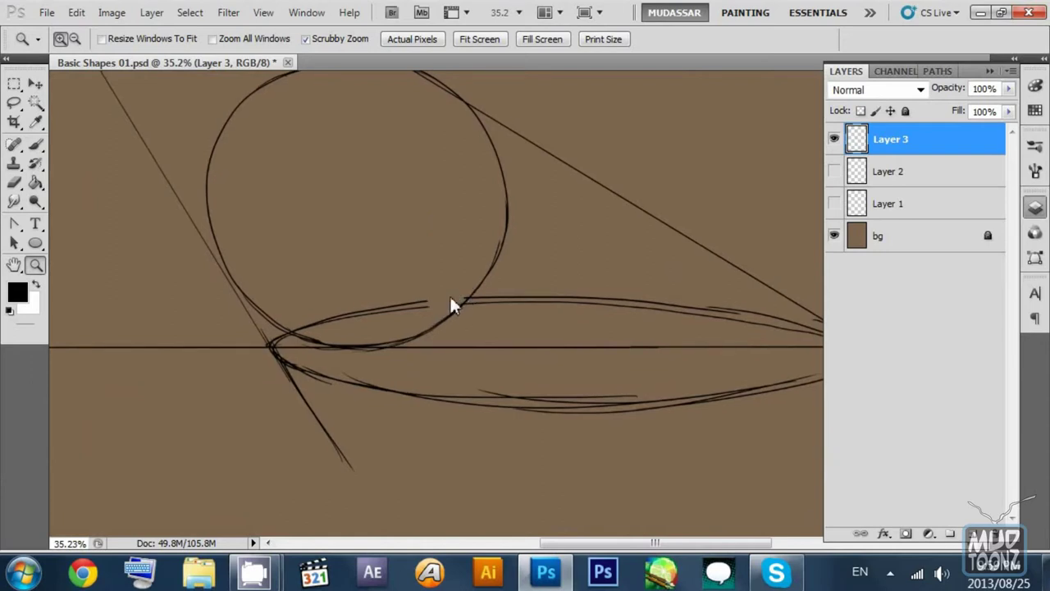
{"action": "left_click_drag", "start_coordinate": [451, 305], "coordinate": [318, 332]}
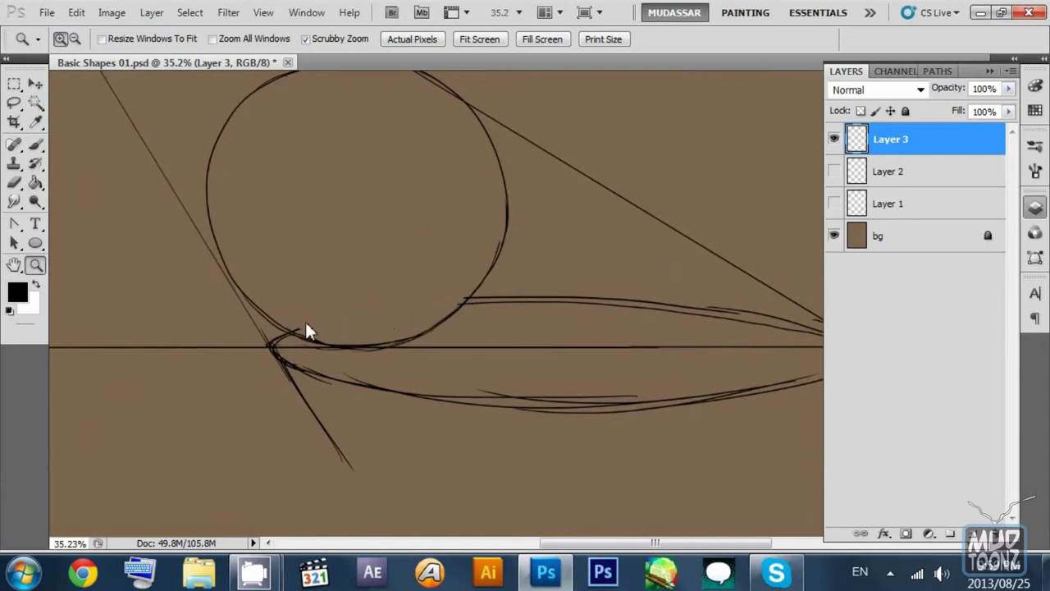
{"action": "left_click_drag", "start_coordinate": [397, 319], "coordinate": [325, 317]}
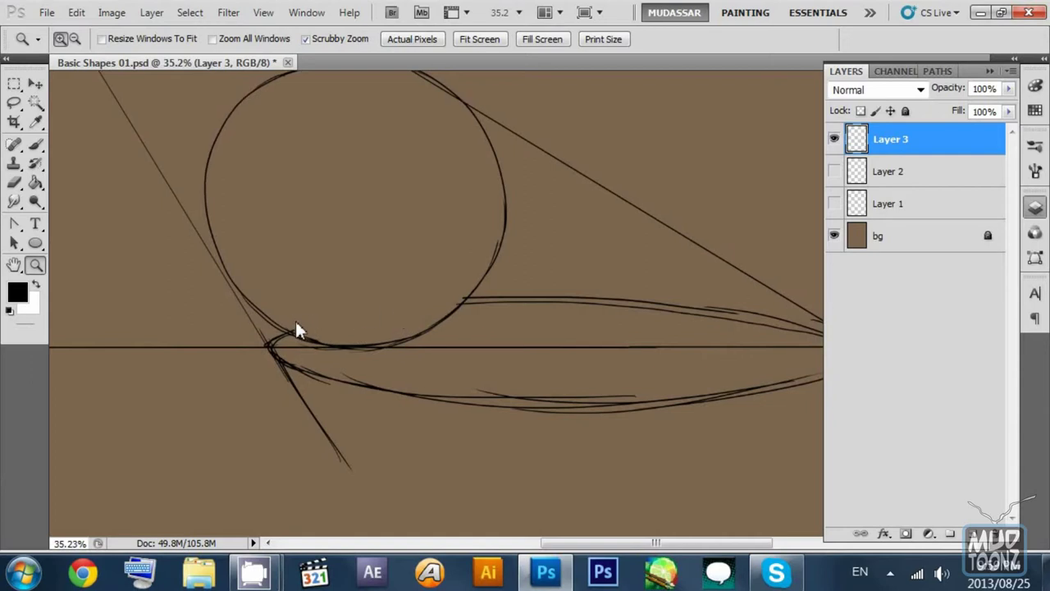
Step: Erase the ground line inside the shadow ellipse and clean up the doubled strokes along its outline
{"action": "mouse_move", "coordinate": [489, 366]}
{"action": "left_mouse_down"}
{"action": "mouse_move", "coordinate": [478, 361]}
{"action": "mouse_move", "coordinate": [609, 387]}
{"action": "left_mouse_up"}
{"action": "left_click_drag", "start_coordinate": [497, 385], "coordinate": [626, 387]}
{"action": "left_click_drag", "start_coordinate": [729, 356], "coordinate": [568, 326]}
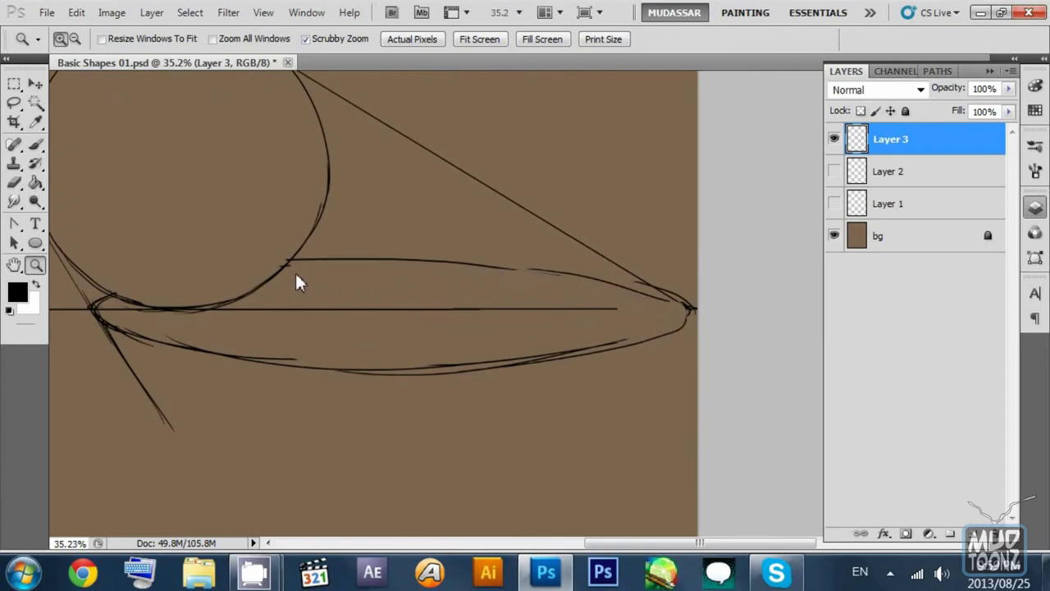
{"action": "mouse_move", "coordinate": [509, 315]}
{"action": "left_mouse_down"}
{"action": "mouse_move", "coordinate": [272, 309]}
{"action": "mouse_move", "coordinate": [190, 326]}
{"action": "mouse_move", "coordinate": [108, 312]}
{"action": "mouse_move", "coordinate": [190, 339]}
{"action": "mouse_move", "coordinate": [392, 360]}
{"action": "mouse_move", "coordinate": [508, 355]}
{"action": "mouse_move", "coordinate": [632, 335]}
{"action": "left_mouse_up"}
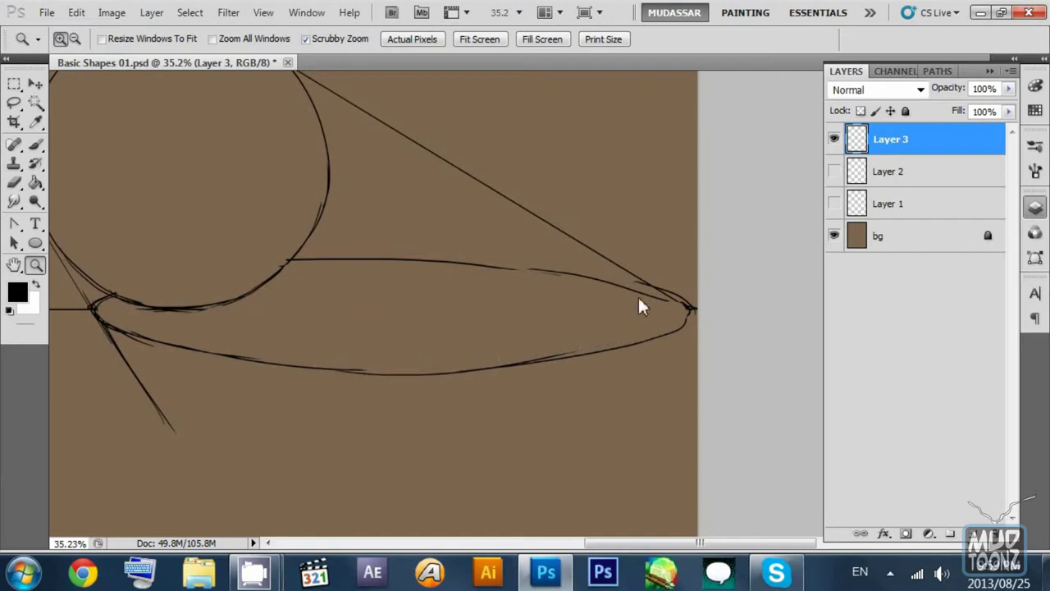
{"action": "left_click", "coordinate": [523, 273]}
Step: Redraw the shadow's upper-right edge and rounded right tip with the Brush, undoing an unsuitable stroke
{"action": "key", "text": "b"}
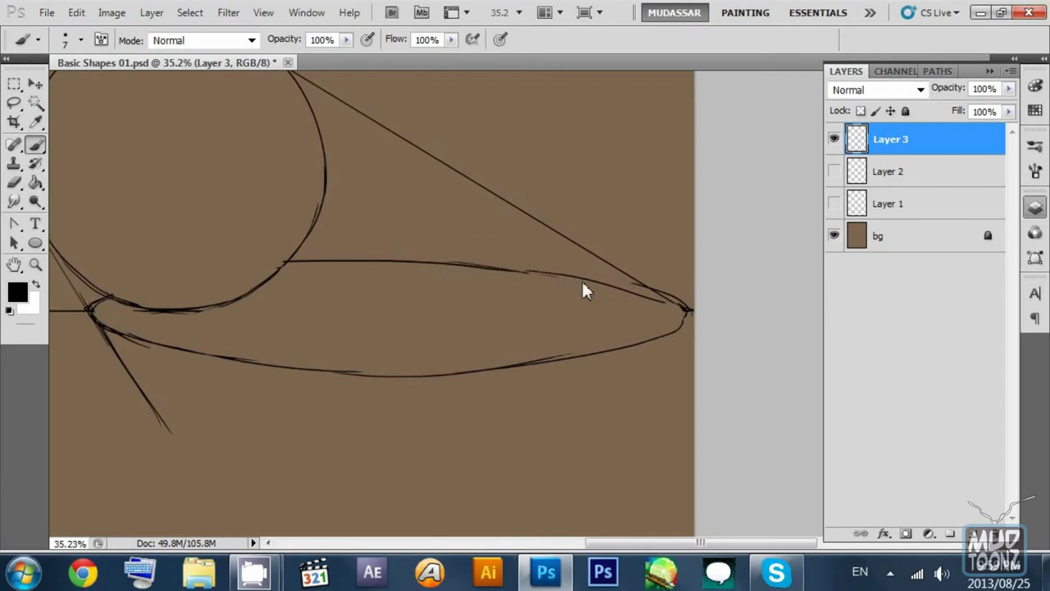
{"action": "left_click_drag", "start_coordinate": [459, 278], "coordinate": [674, 305]}
{"action": "mouse_move", "coordinate": [557, 278]}
{"action": "left_mouse_down"}
{"action": "mouse_move", "coordinate": [690, 320]}
{"action": "mouse_move", "coordinate": [651, 300]}
{"action": "mouse_move", "coordinate": [678, 311]}
{"action": "left_mouse_up"}
{"action": "key", "text": "ctrl+z"}
{"action": "left_click_drag", "start_coordinate": [657, 319], "coordinate": [713, 314]}
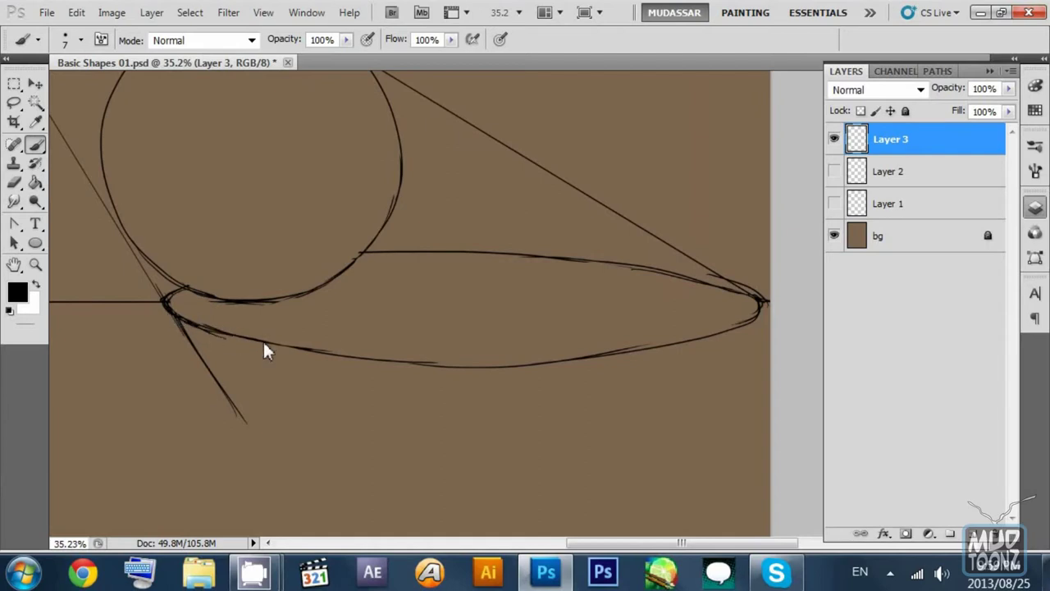
Step: Reinforce the shadow's lower-left edge with overlapping brush strokes
{"action": "left_click_drag", "start_coordinate": [279, 348], "coordinate": [326, 354]}
{"action": "left_click_drag", "start_coordinate": [397, 364], "coordinate": [489, 366]}
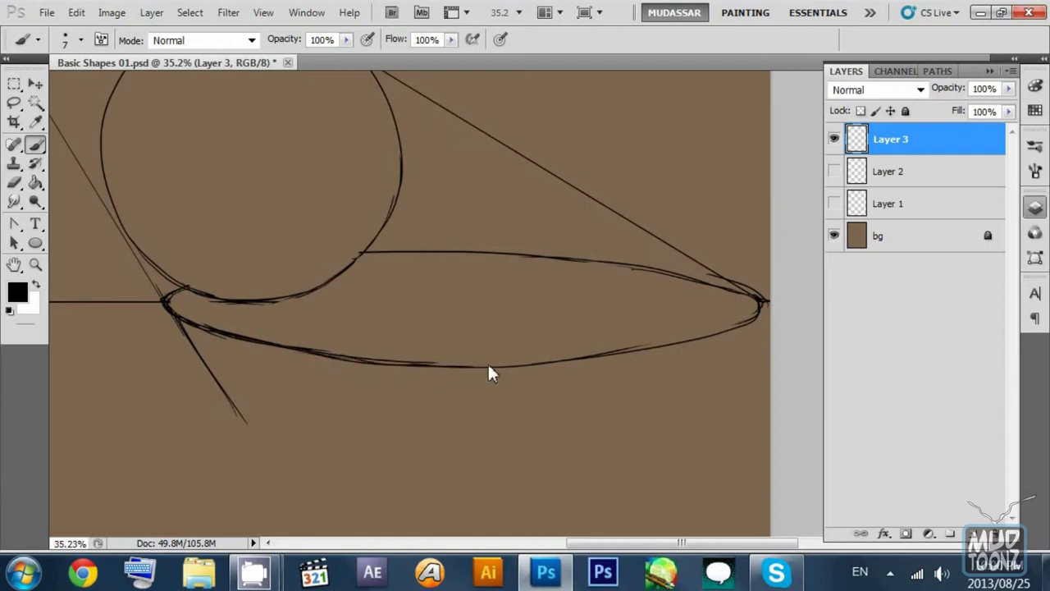
{"action": "left_click_drag", "start_coordinate": [351, 358], "coordinate": [439, 366]}
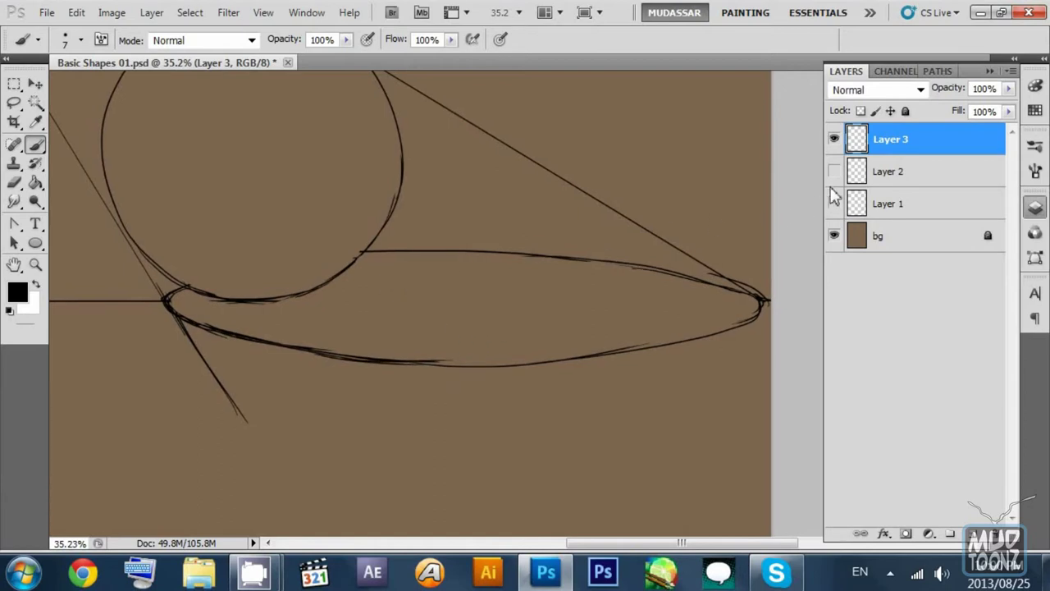
Step: Hide Layer 3 and show it again to compare the canvas with and without the sketch
{"action": "left_click", "coordinate": [835, 140]}
{"action": "left_click", "coordinate": [834, 140]}
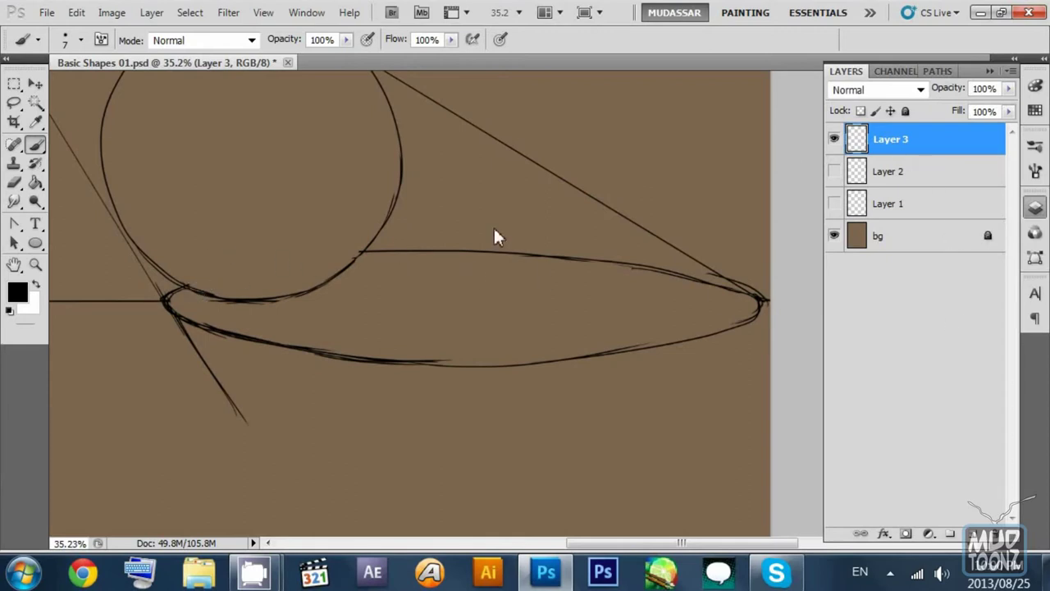
Step: Select the shadow's interior on Layer 3 with the Magic Wand and extend the selection to the outline under the circle with the Lasso
{"action": "left_click", "coordinate": [896, 174]}
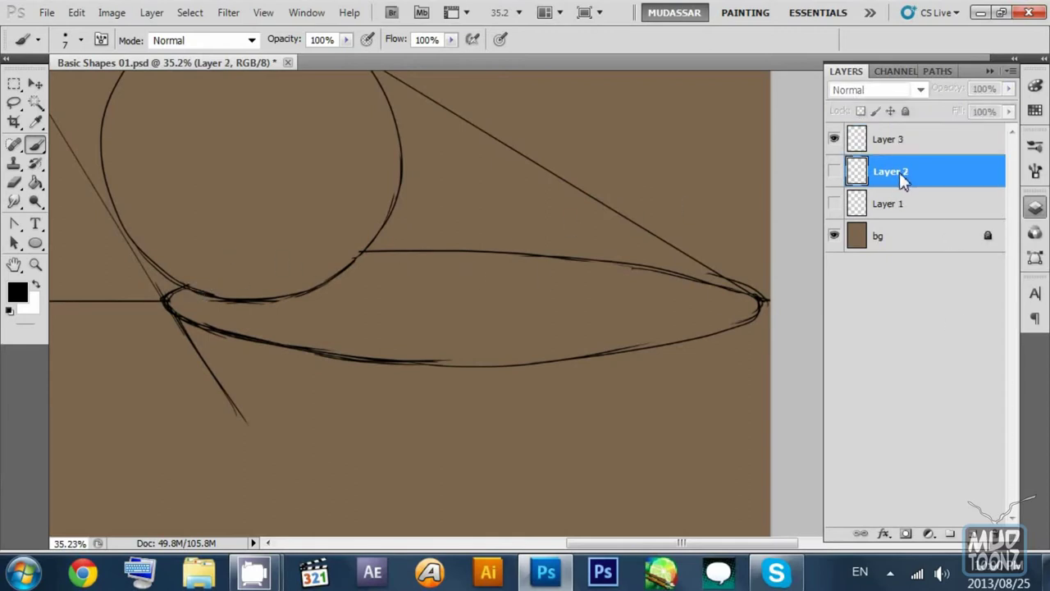
{"action": "left_click", "coordinate": [903, 143]}
{"action": "left_click", "coordinate": [35, 102]}
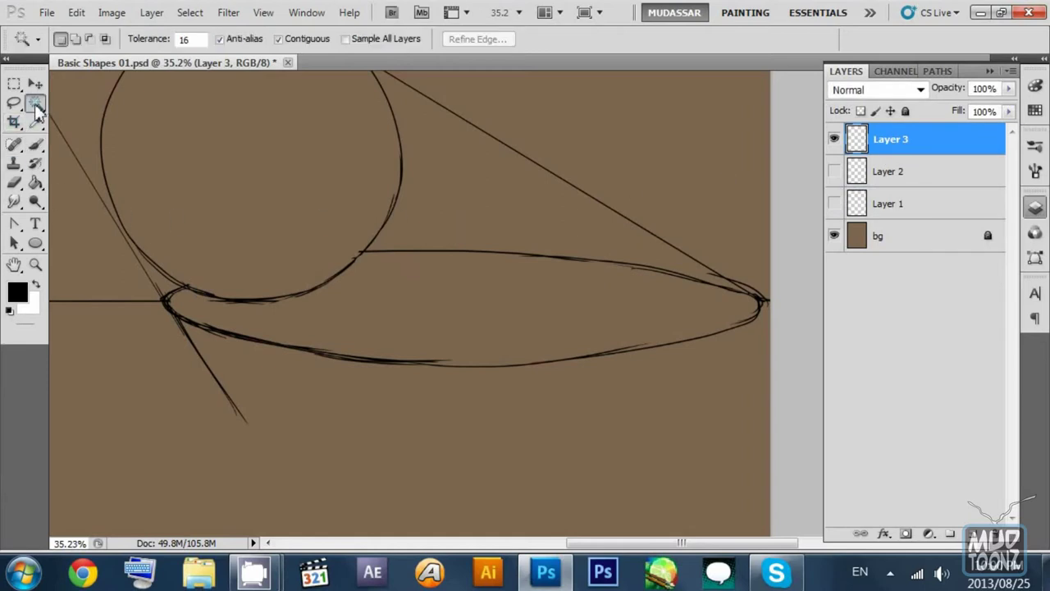
{"action": "left_click", "coordinate": [373, 352]}
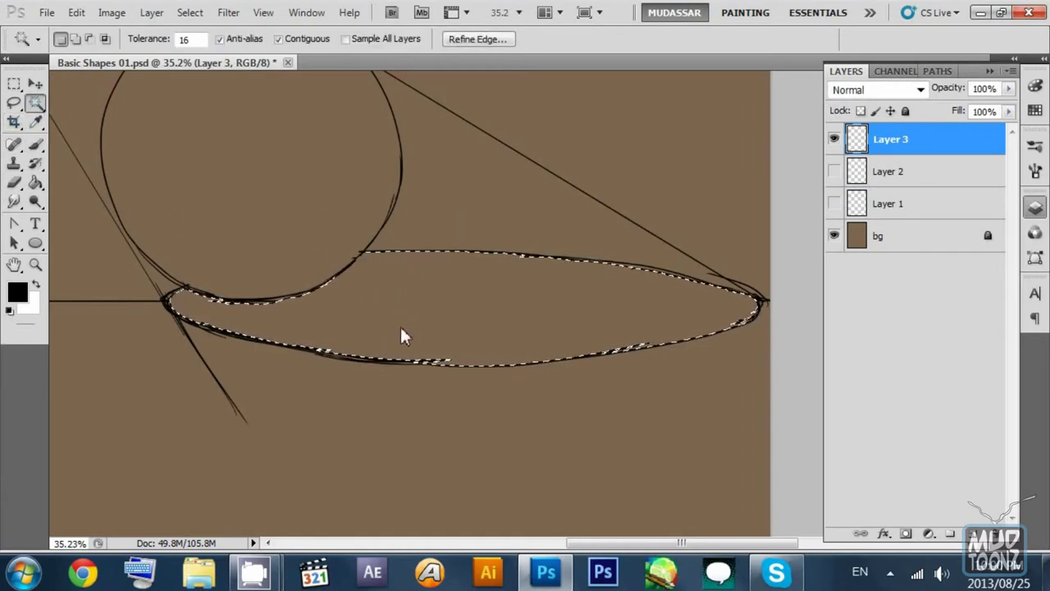
{"action": "key", "text": "l"}
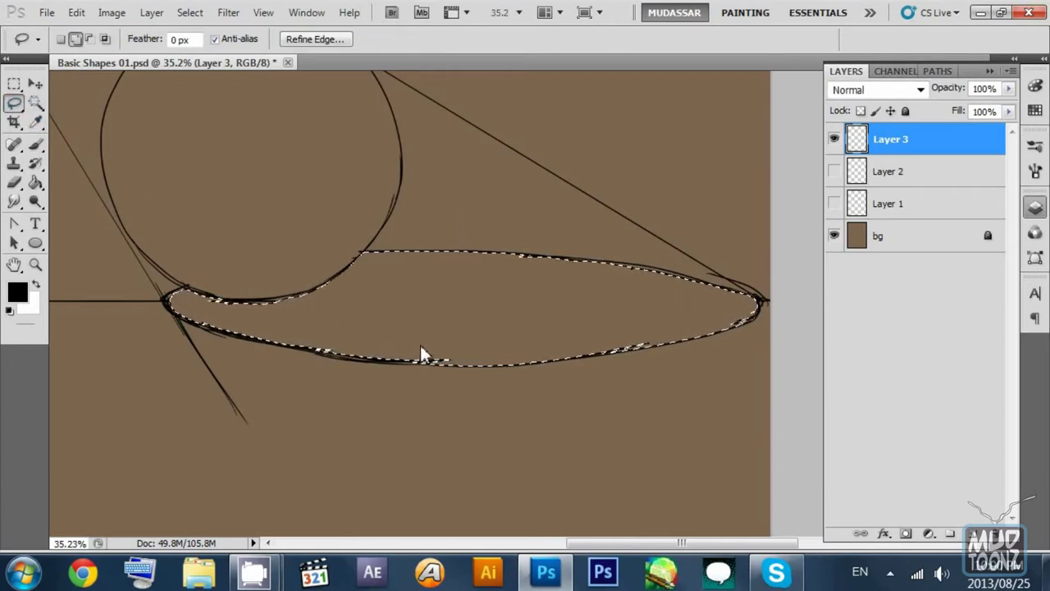
{"action": "left_click", "coordinate": [74, 39]}
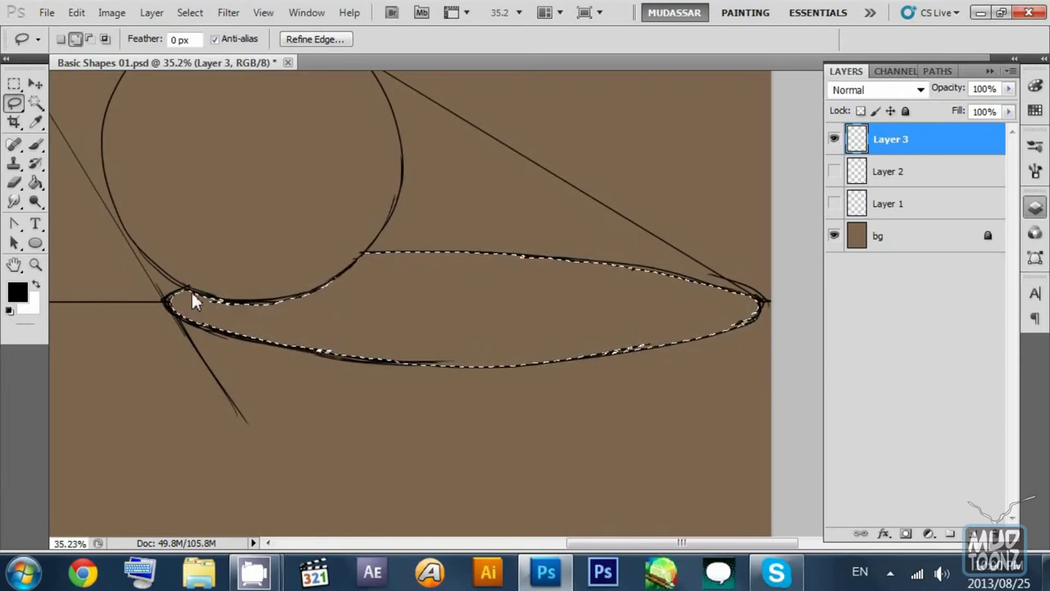
{"action": "left_click_drag", "start_coordinate": [191, 291], "coordinate": [266, 296]}
{"action": "key", "text": "ctrl+z"}
{"action": "mouse_move", "coordinate": [202, 291]}
{"action": "left_mouse_down"}
{"action": "mouse_move", "coordinate": [283, 299]}
{"action": "mouse_move", "coordinate": [367, 258]}
{"action": "mouse_move", "coordinate": [339, 300]}
{"action": "mouse_move", "coordinate": [246, 338]}
{"action": "mouse_move", "coordinate": [156, 302]}
{"action": "left_mouse_up"}
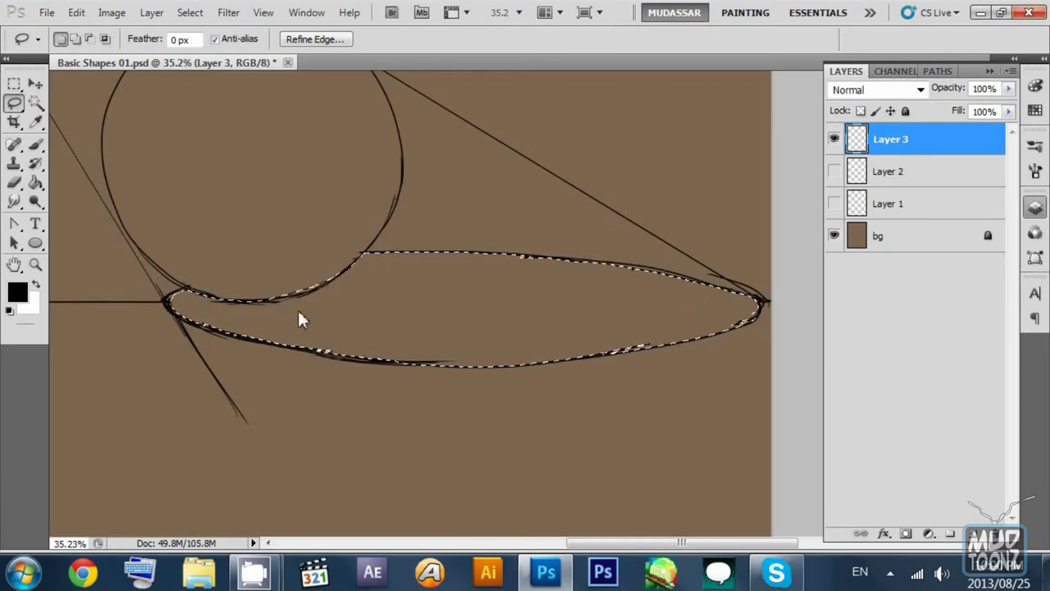
Step: Add a new layer above Layer 3, fill the shadow selection with black and deselect it
{"action": "left_click", "coordinate": [973, 532]}
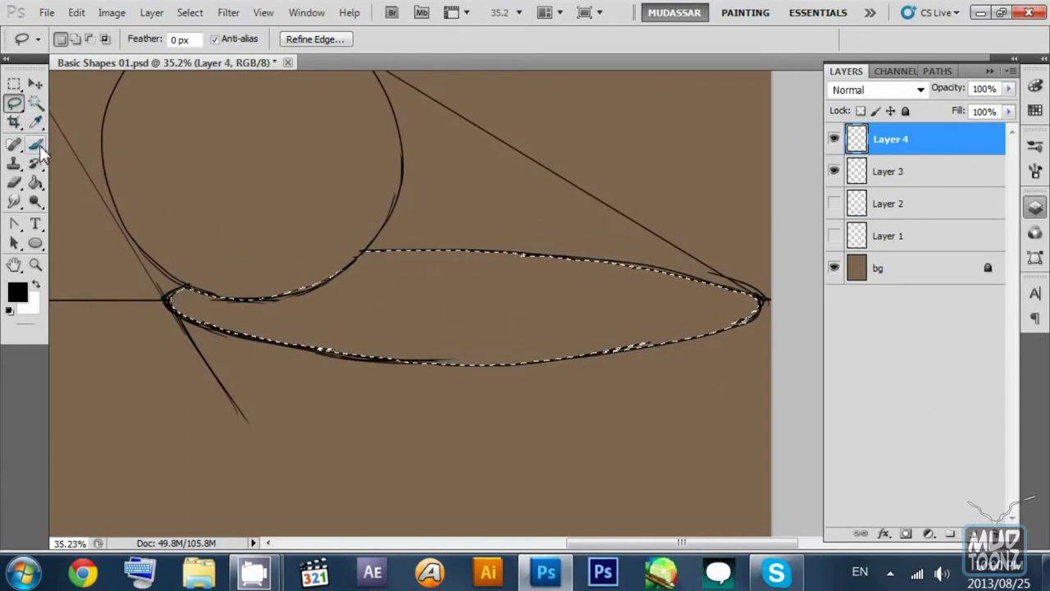
{"action": "left_click", "coordinate": [35, 182]}
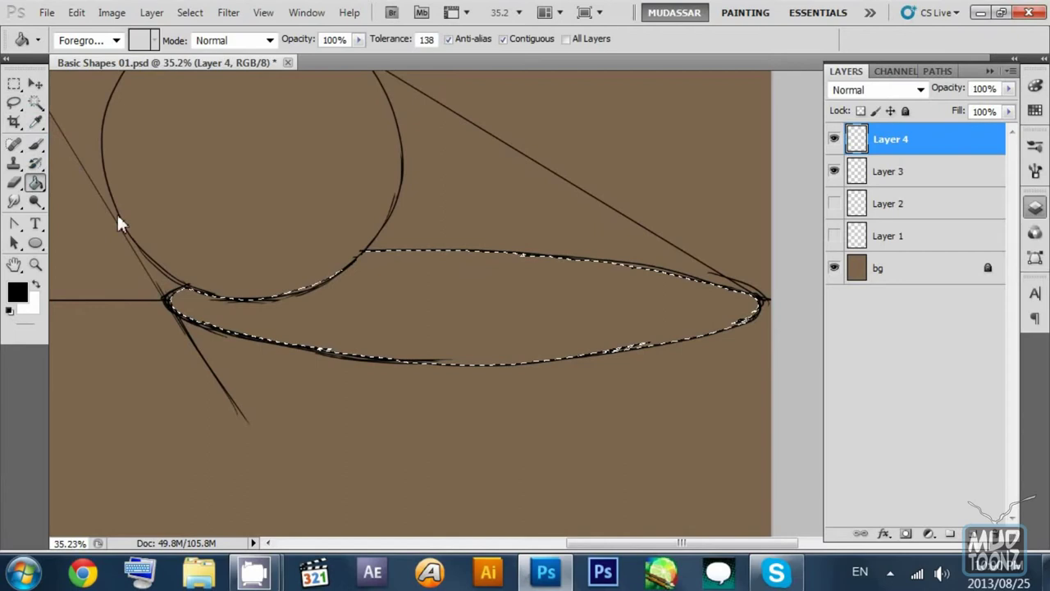
{"action": "left_click", "coordinate": [356, 317]}
{"action": "left_click", "coordinate": [14, 84]}
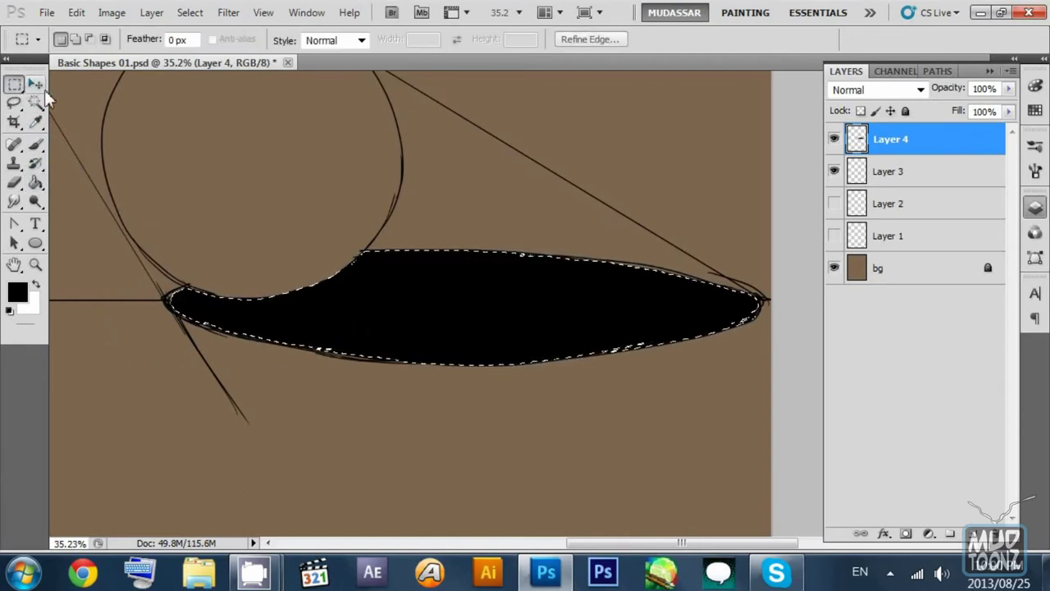
{"action": "key", "text": "ctrl+d"}
Step: Toggle Layer 3 and Layer 4 in turn to compare the line sketch with the shadow fill
{"action": "left_click_drag", "start_coordinate": [338, 153], "coordinate": [355, 171]}
{"action": "left_click_drag", "start_coordinate": [280, 145], "coordinate": [317, 192]}
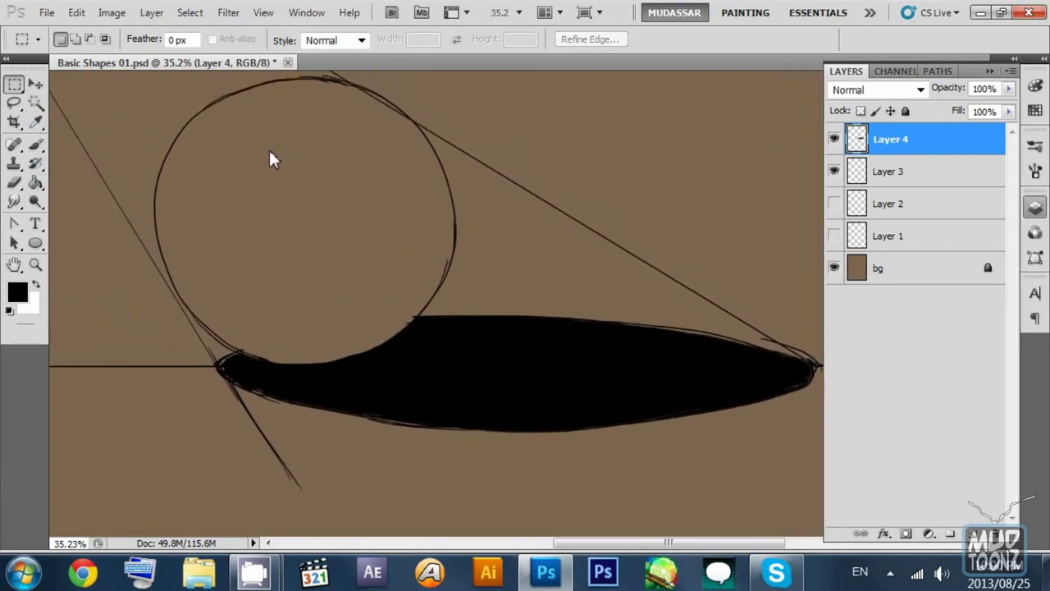
{"action": "key", "text": "b"}
{"action": "left_click", "coordinate": [834, 170]}
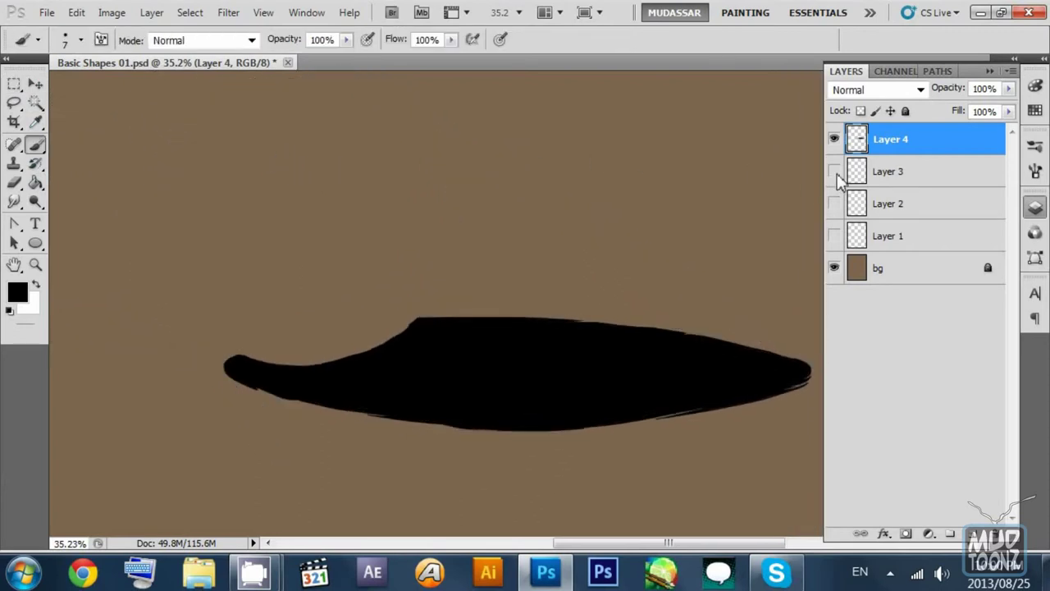
{"action": "left_click", "coordinate": [834, 171]}
{"action": "left_click", "coordinate": [866, 175]}
{"action": "left_click", "coordinate": [834, 140]}
{"action": "left_click", "coordinate": [834, 139]}
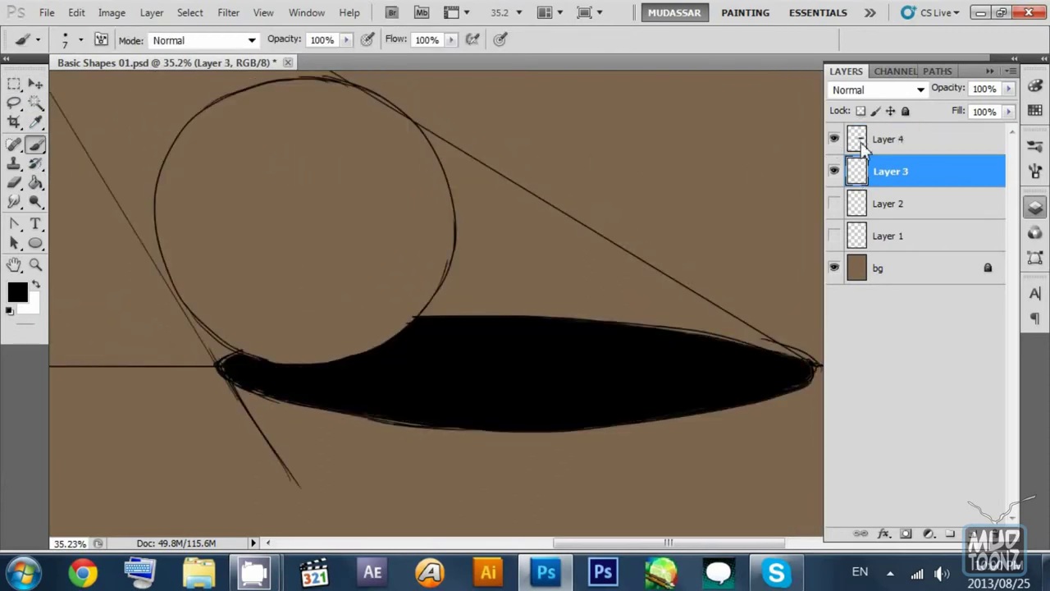
{"action": "left_click", "coordinate": [866, 146]}
{"action": "left_click", "coordinate": [866, 175]}
{"action": "left_click", "coordinate": [862, 149]}
{"action": "left_click", "coordinate": [835, 142]}
{"action": "left_click", "coordinate": [836, 141]}
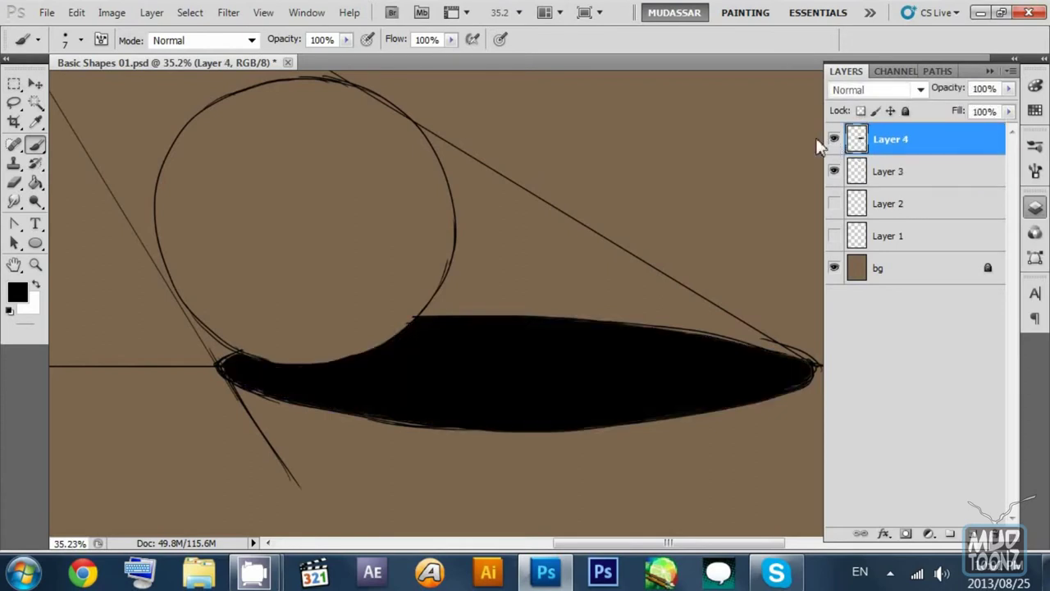
Step: Try a Gaussian Blur with a radius of 7.6 pixels on the black shadow fill
{"action": "left_click", "coordinate": [225, 15]}
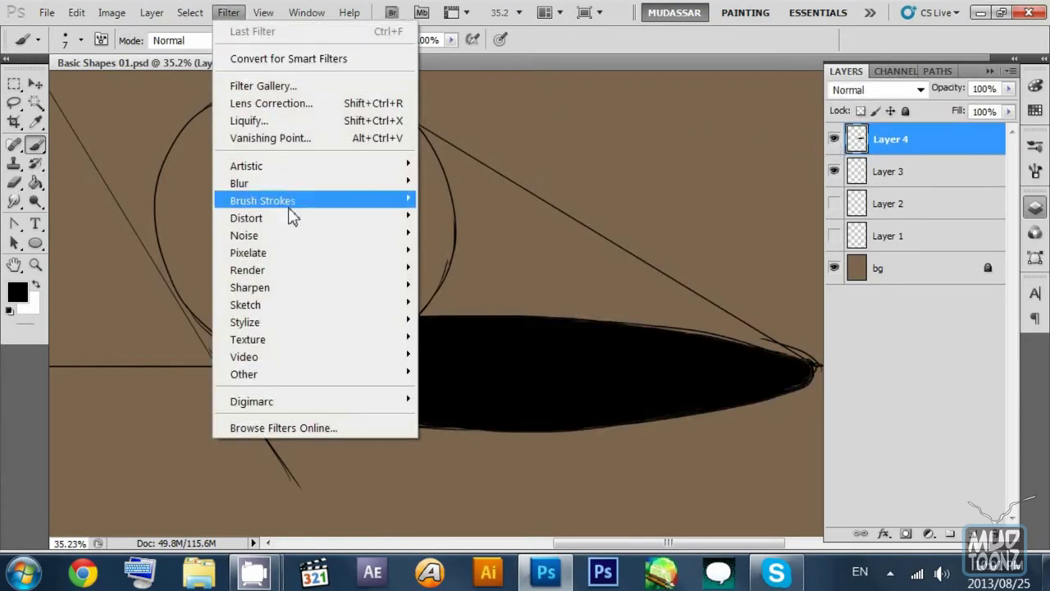
{"action": "mouse_move", "coordinate": [286, 186]}
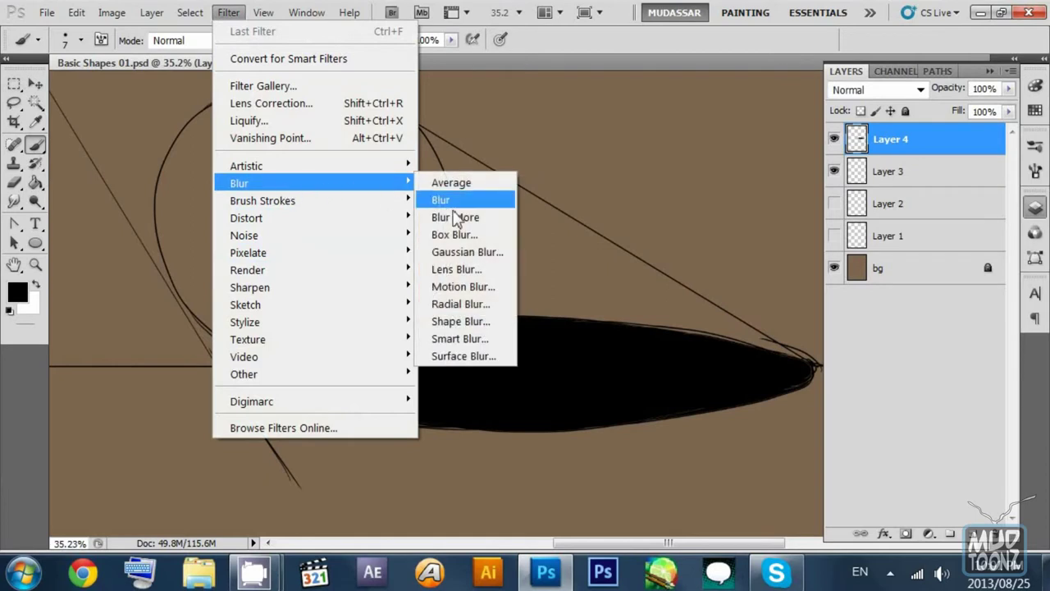
{"action": "left_click", "coordinate": [472, 258]}
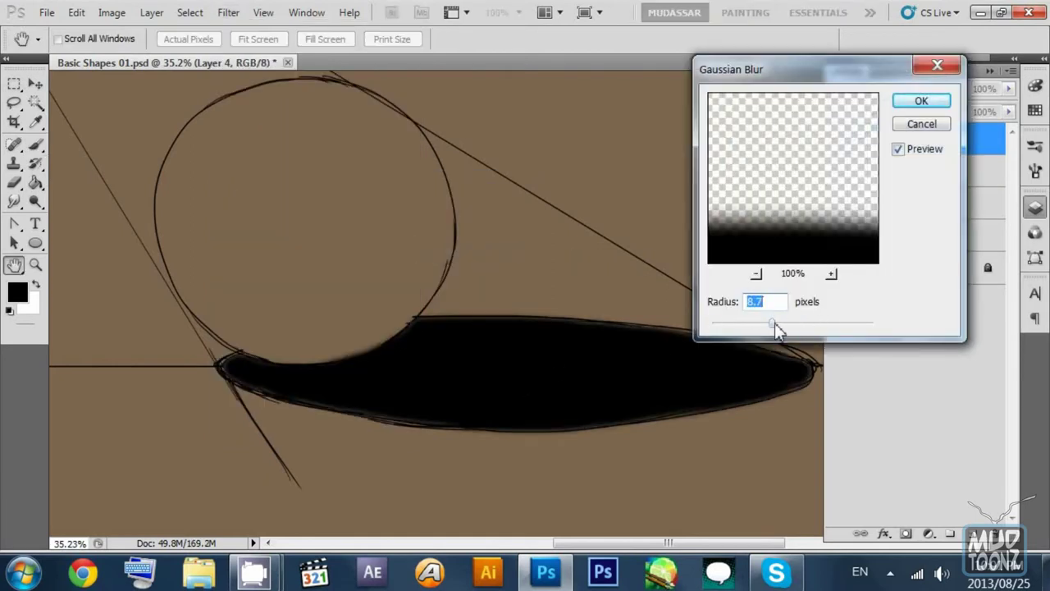
{"action": "mouse_move", "coordinate": [776, 328]}
{"action": "left_mouse_down"}
{"action": "mouse_move", "coordinate": [811, 328]}
{"action": "mouse_move", "coordinate": [766, 323]}
{"action": "left_mouse_up"}
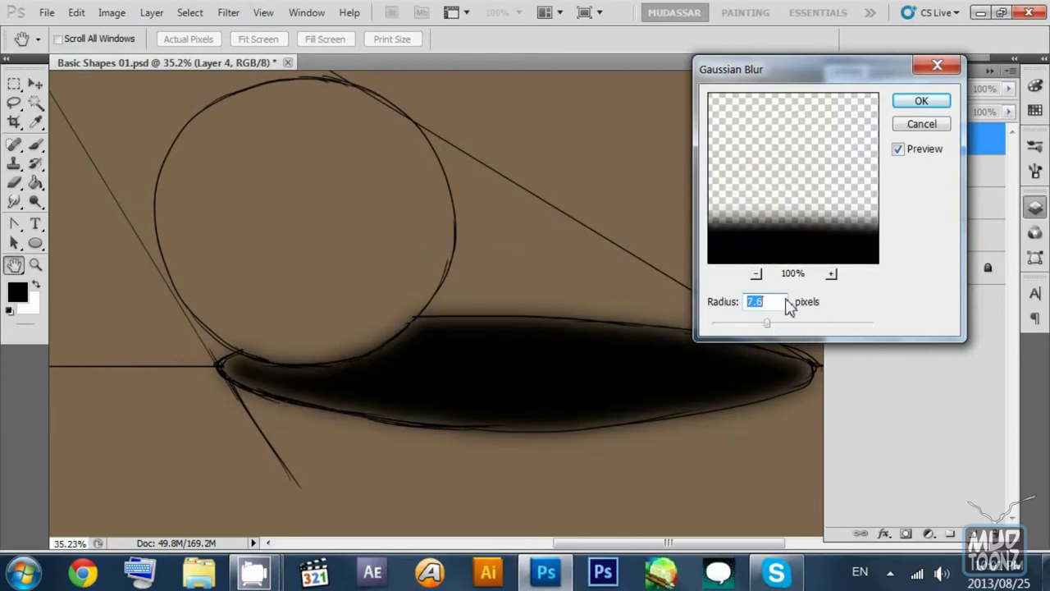
{"action": "left_click", "coordinate": [919, 128]}
Step: Try a Motion Blur at an angle of -41° with a distance of 144 pixels on the shadow fill
{"action": "left_click", "coordinate": [190, 12]}
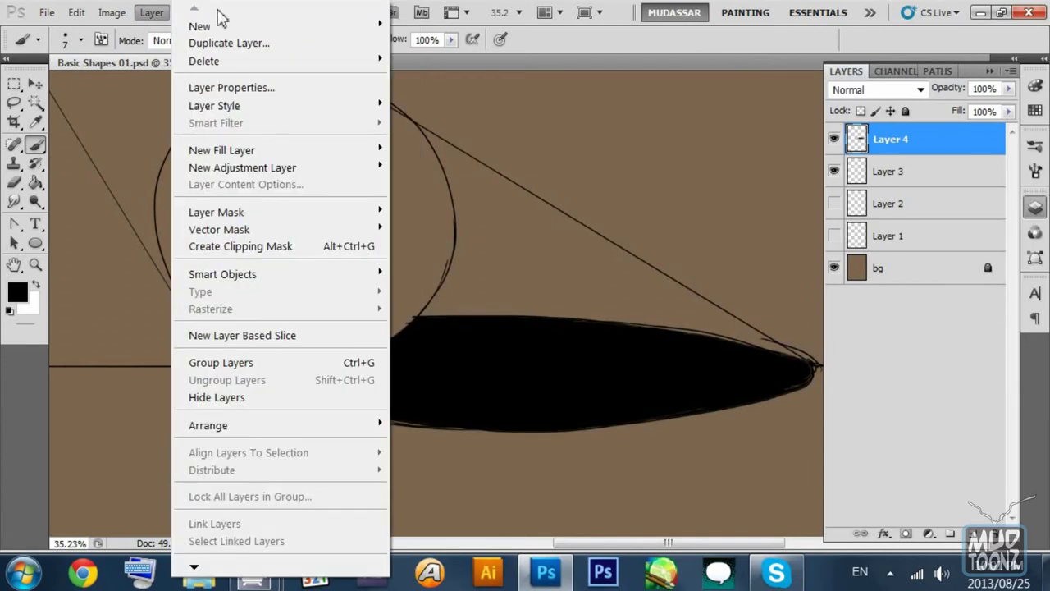
{"action": "left_click", "coordinate": [159, 15]}
{"action": "left_click", "coordinate": [228, 13]}
{"action": "mouse_move", "coordinate": [275, 183]}
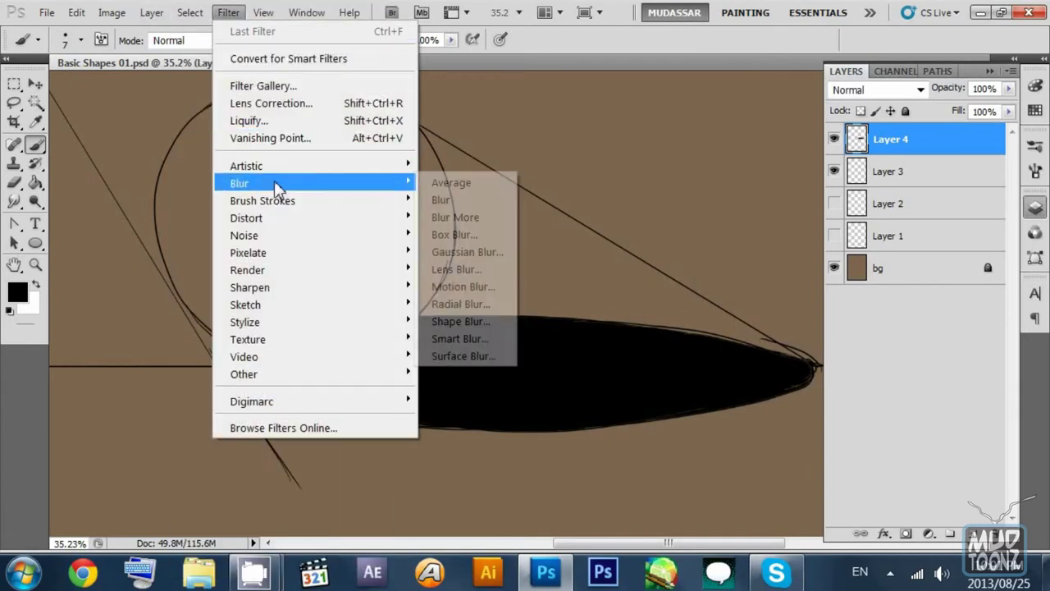
{"action": "left_click", "coordinate": [492, 286]}
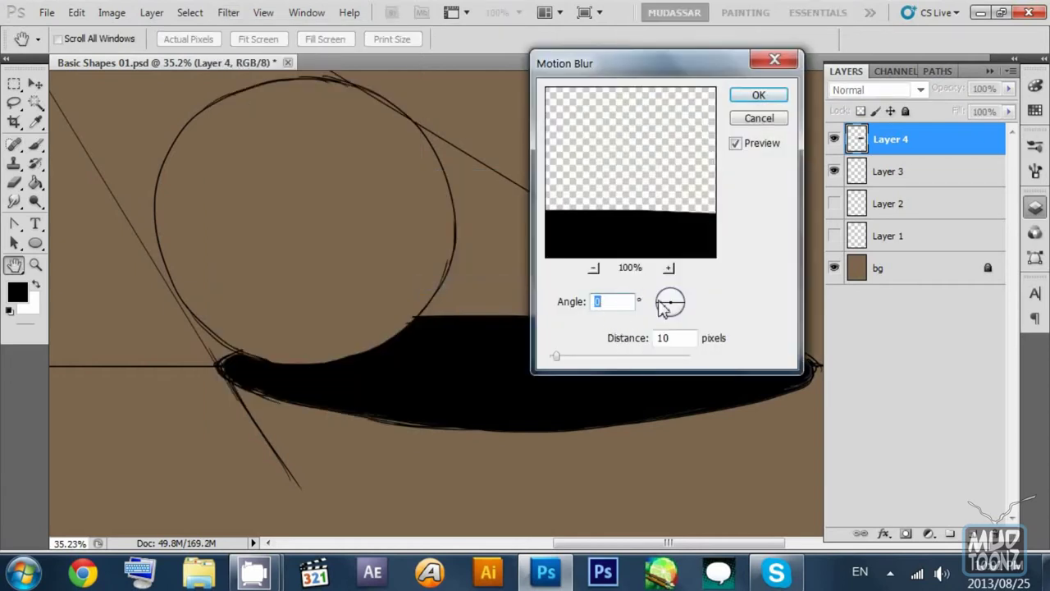
{"action": "left_click", "coordinate": [666, 294]}
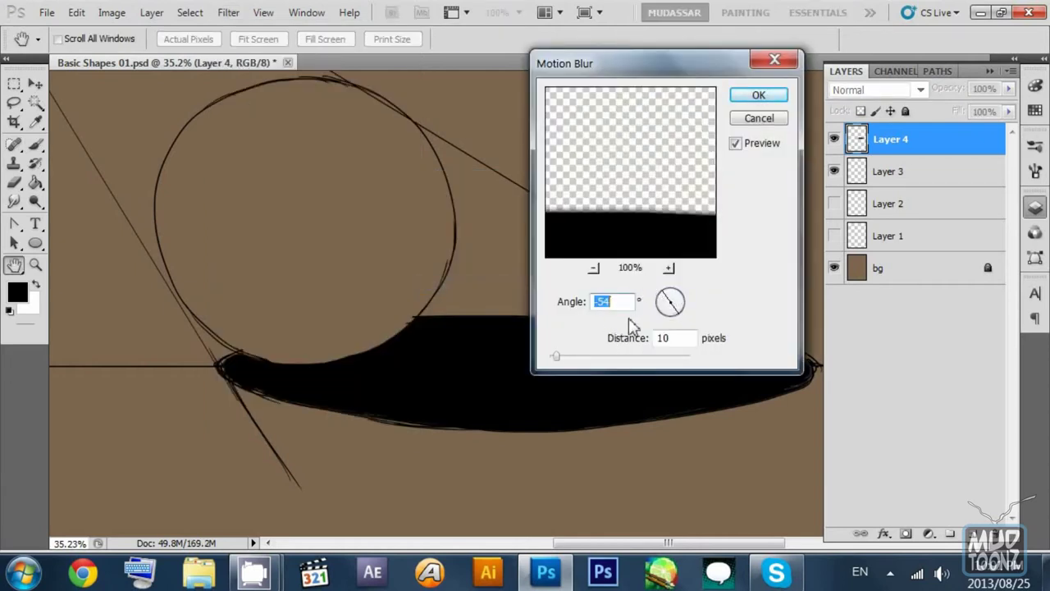
{"action": "left_click_drag", "start_coordinate": [557, 356], "coordinate": [614, 357]}
{"action": "left_click_drag", "start_coordinate": [673, 313], "coordinate": [687, 313]}
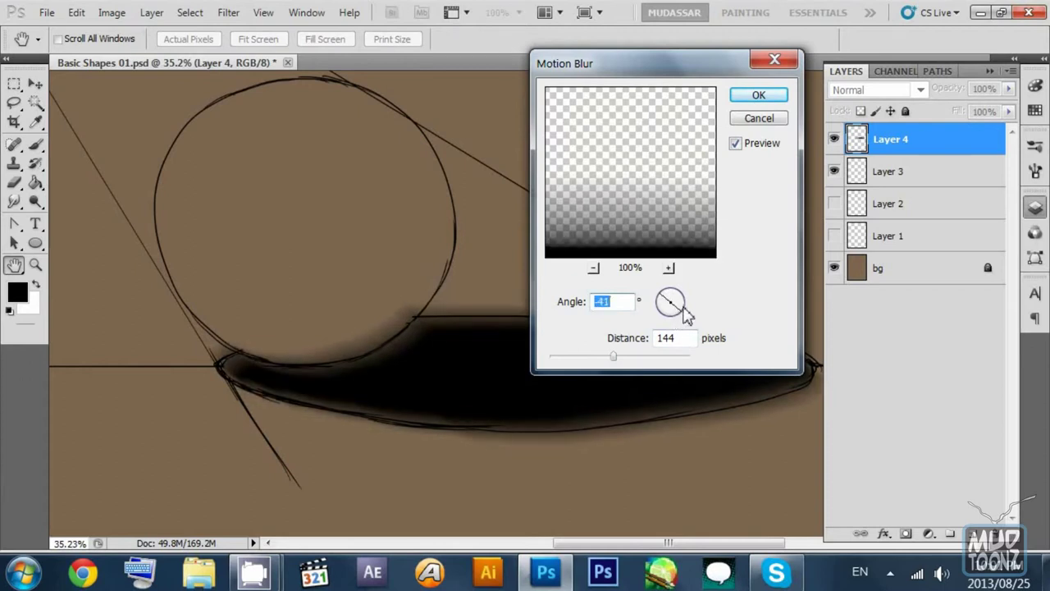
{"action": "left_click", "coordinate": [759, 119]}
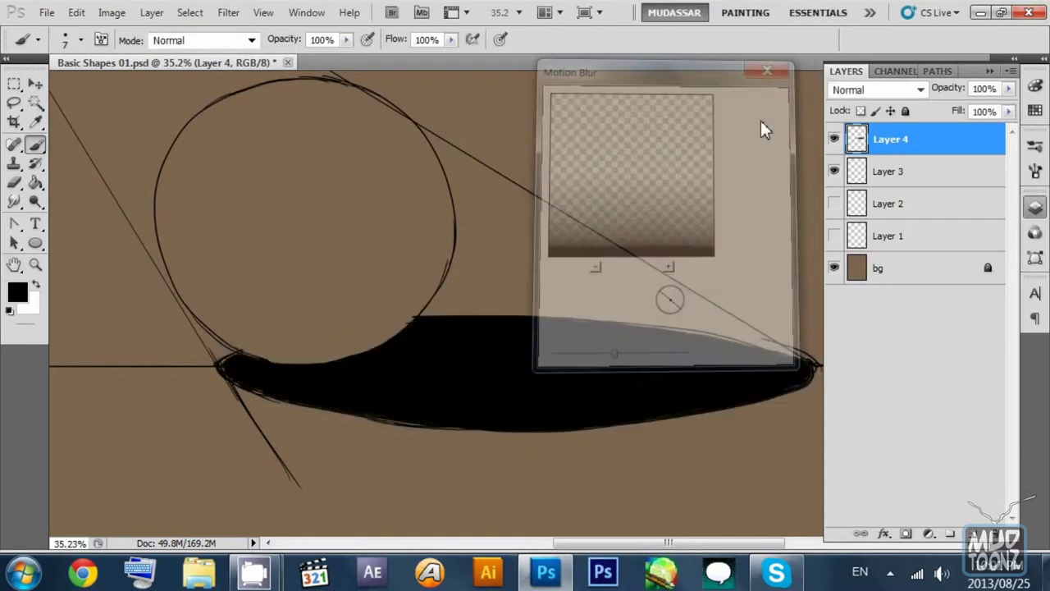
Step: Try a stronger Gaussian Blur with a radius of 44.9 pixels on the shadow fill
{"action": "left_click", "coordinate": [229, 14]}
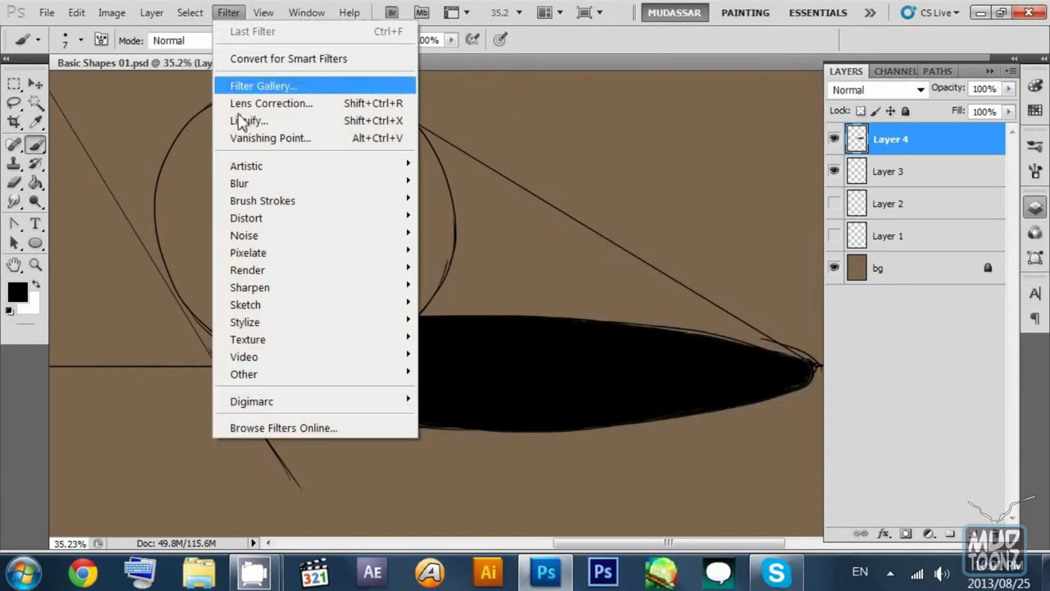
{"action": "mouse_move", "coordinate": [283, 185]}
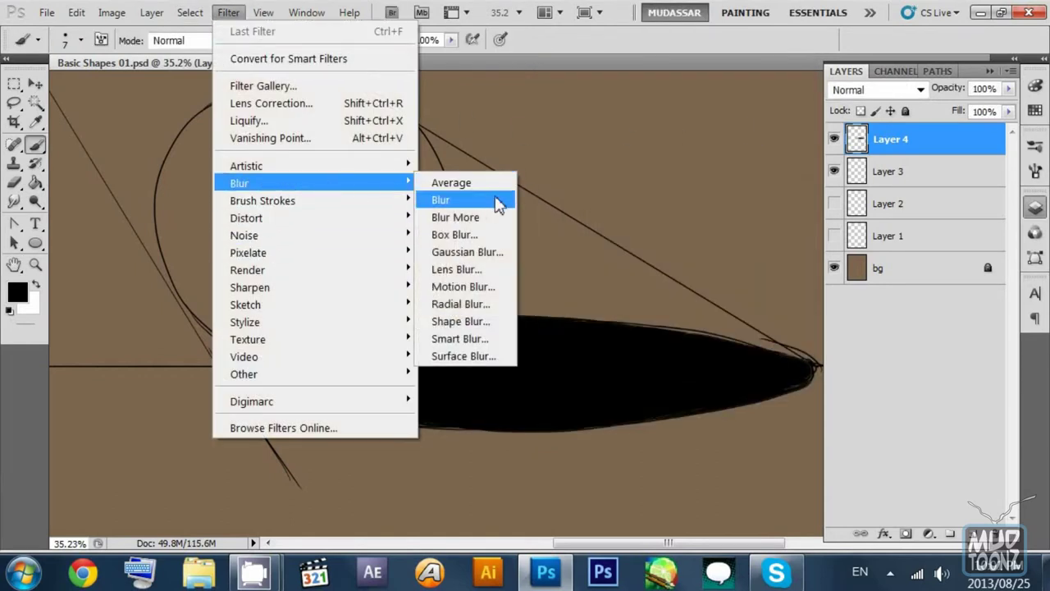
{"action": "left_click", "coordinate": [490, 252]}
{"action": "left_click_drag", "start_coordinate": [776, 332], "coordinate": [810, 330]}
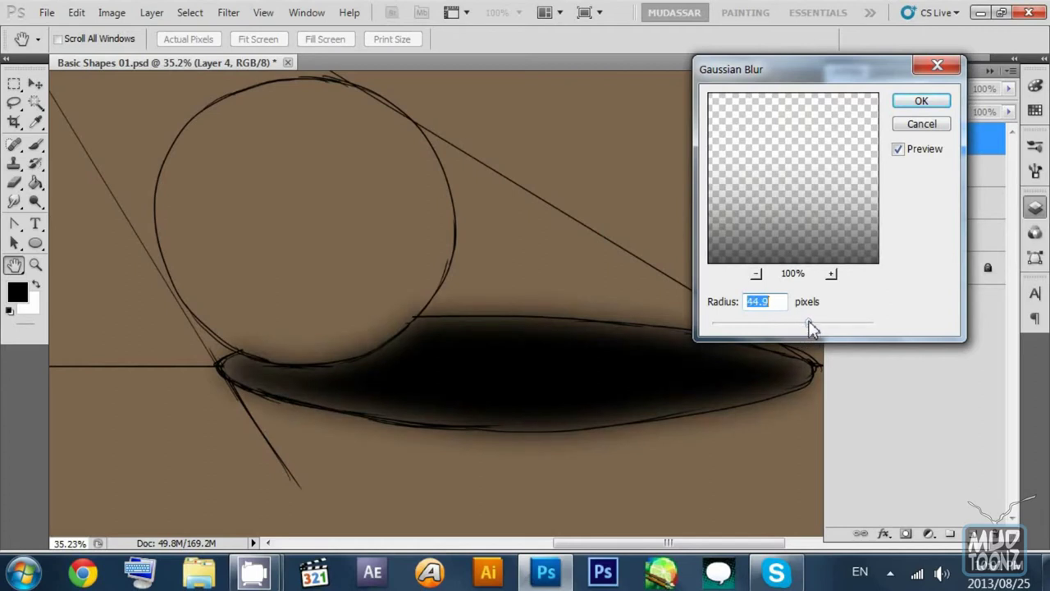
{"action": "left_click", "coordinate": [924, 125]}
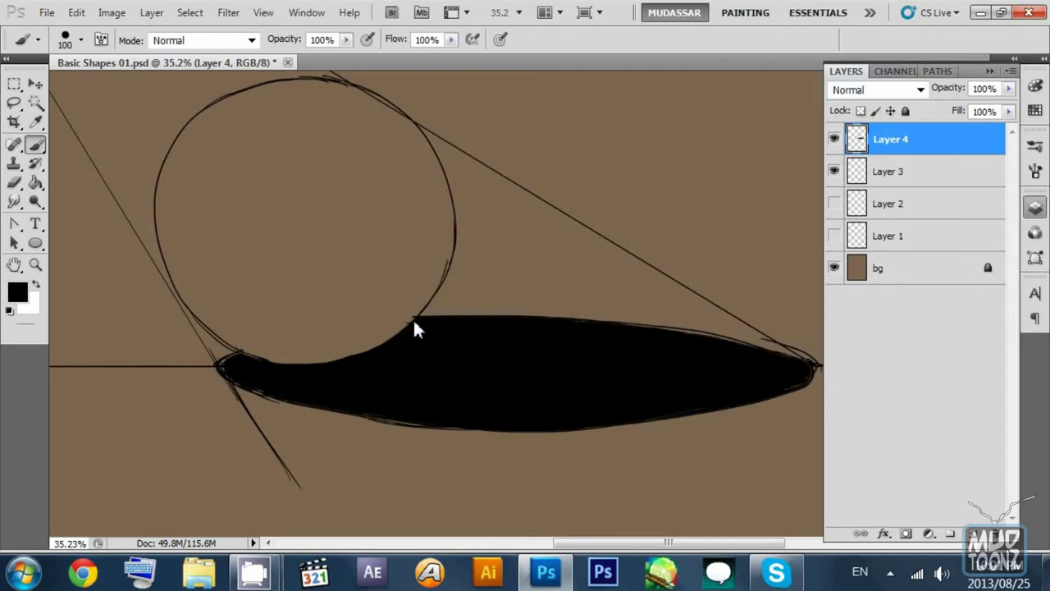
Step: Paint the missing part of the shadow ellipse over the circle's base in black with a size 100 brush on Layer 4
{"action": "key", "text": "ctrl+z"}
{"action": "left_click_drag", "start_coordinate": [363, 335], "coordinate": [262, 363]}
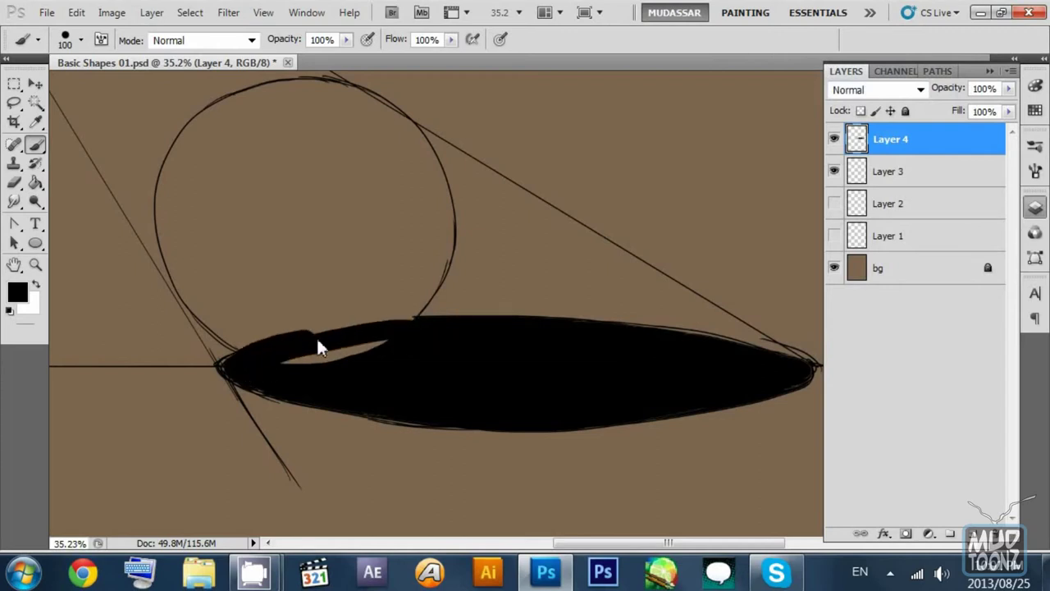
{"action": "mouse_move", "coordinate": [421, 337]}
{"action": "left_mouse_down"}
{"action": "mouse_move", "coordinate": [337, 345]}
{"action": "mouse_move", "coordinate": [342, 361]}
{"action": "left_mouse_up"}
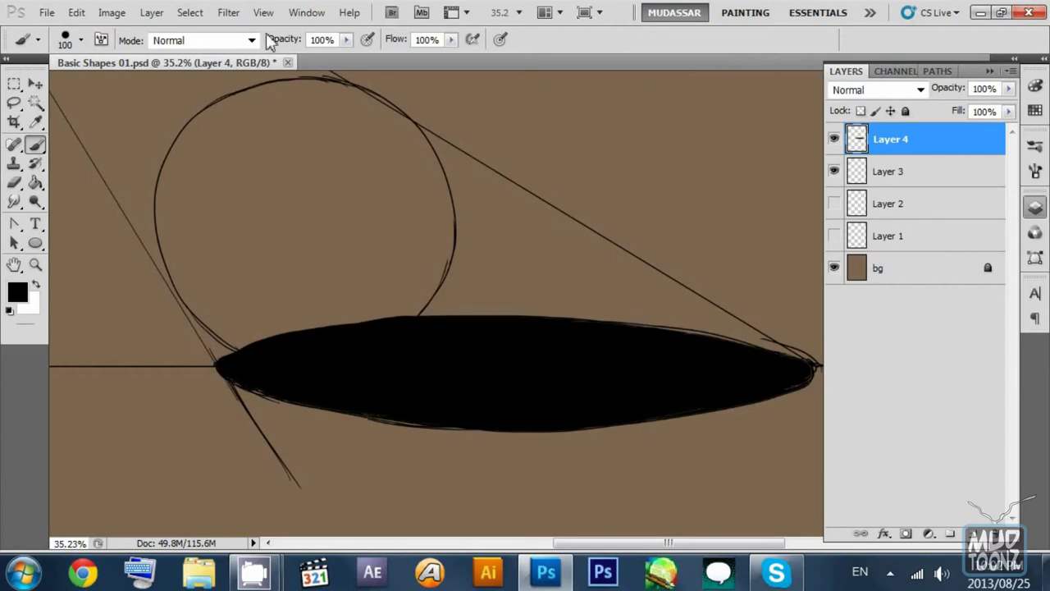
Step: Apply a Gaussian Blur with a radius of 20.0 pixels to the completed shadow on Layer 4
{"action": "left_click", "coordinate": [228, 13]}
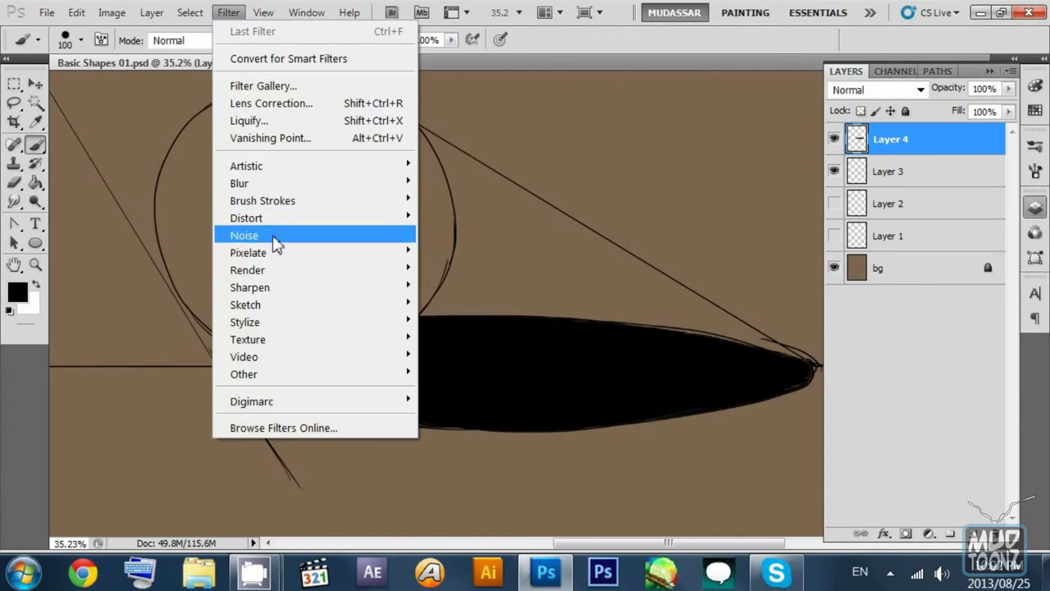
{"action": "mouse_move", "coordinate": [281, 183]}
{"action": "left_click", "coordinate": [483, 257]}
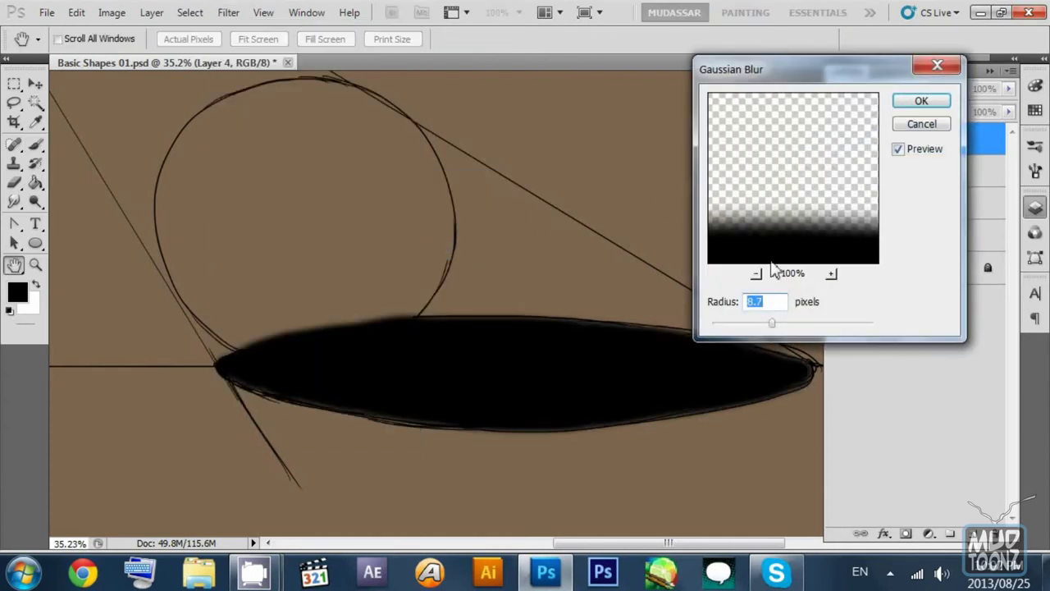
{"action": "left_click_drag", "start_coordinate": [786, 325], "coordinate": [804, 329]}
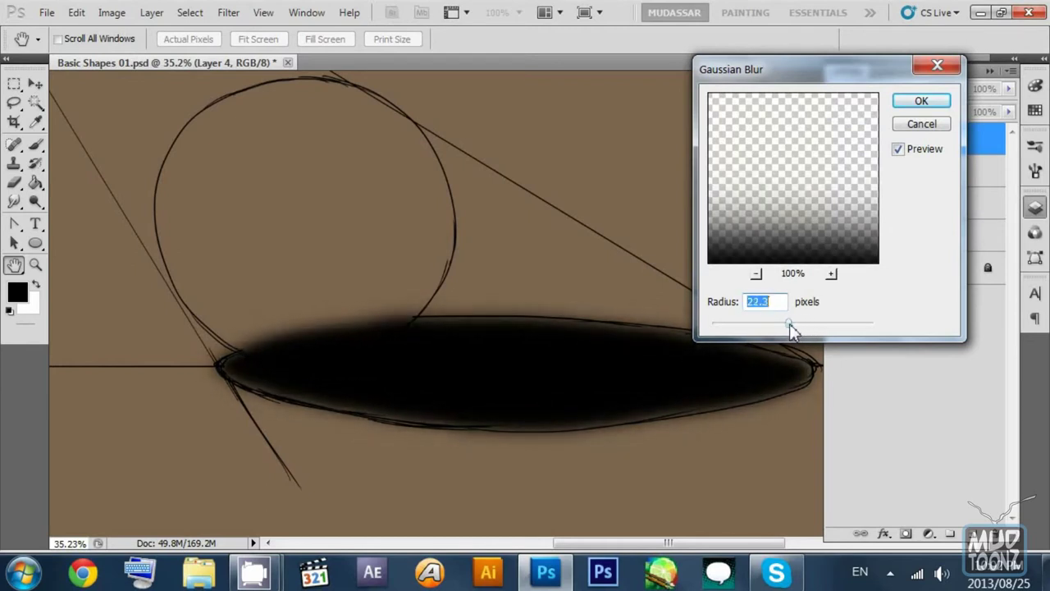
{"action": "left_click_drag", "start_coordinate": [790, 324], "coordinate": [789, 326]}
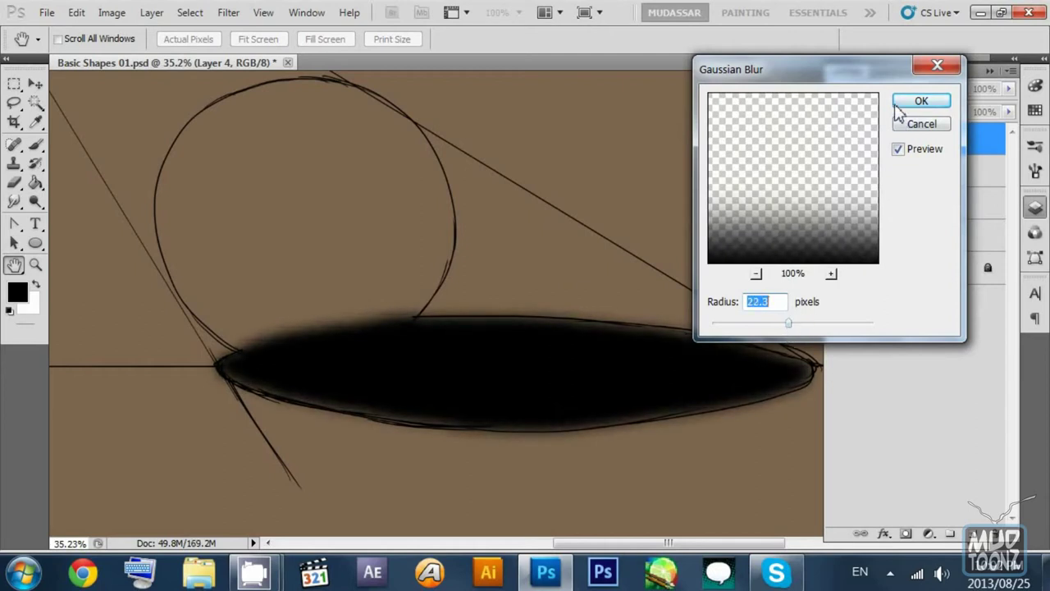
{"action": "left_click_drag", "start_coordinate": [787, 322], "coordinate": [763, 310]}
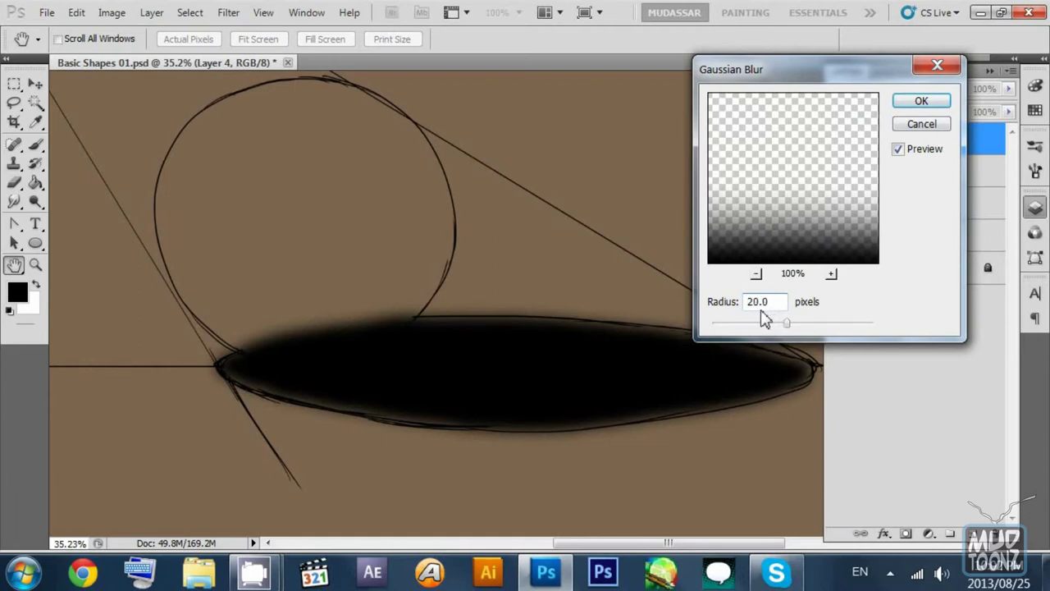
{"action": "left_click", "coordinate": [926, 102]}
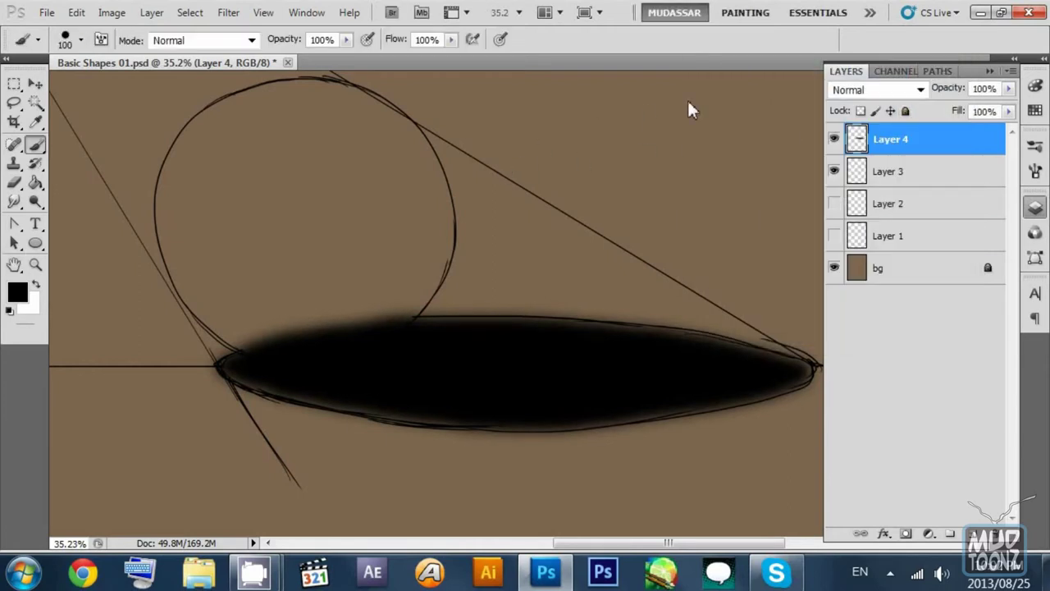
Step: Compare the line sketch on Layer 3 with the shadow fill on Layer 4 by toggling each layer's visibility
{"action": "left_click", "coordinate": [833, 171]}
{"action": "left_click", "coordinate": [834, 170]}
{"action": "left_click", "coordinate": [855, 174]}
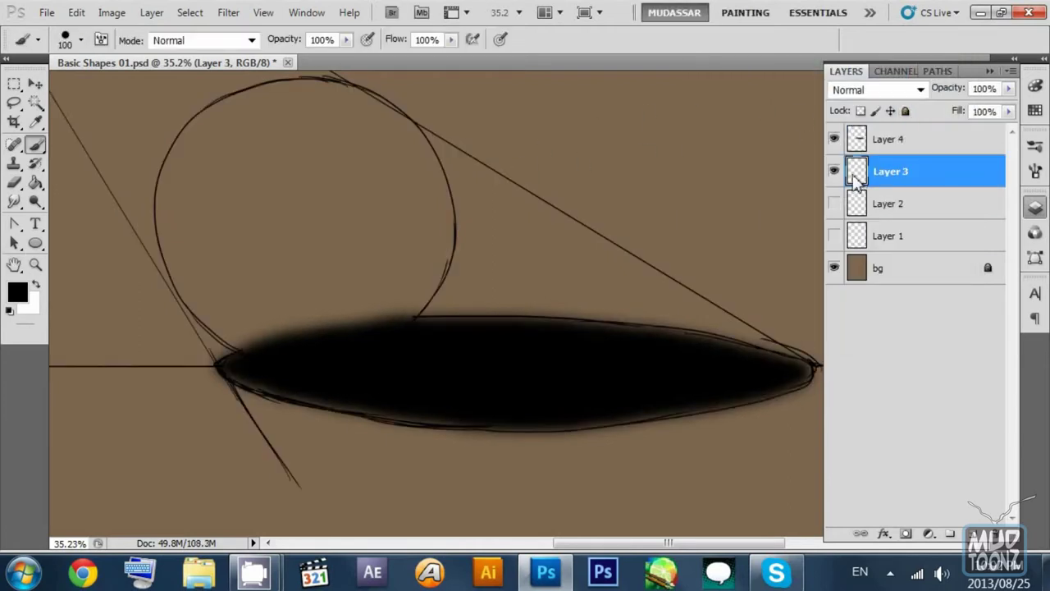
{"action": "left_click", "coordinate": [833, 139]}
{"action": "left_click", "coordinate": [833, 139]}
{"action": "left_click", "coordinate": [855, 141]}
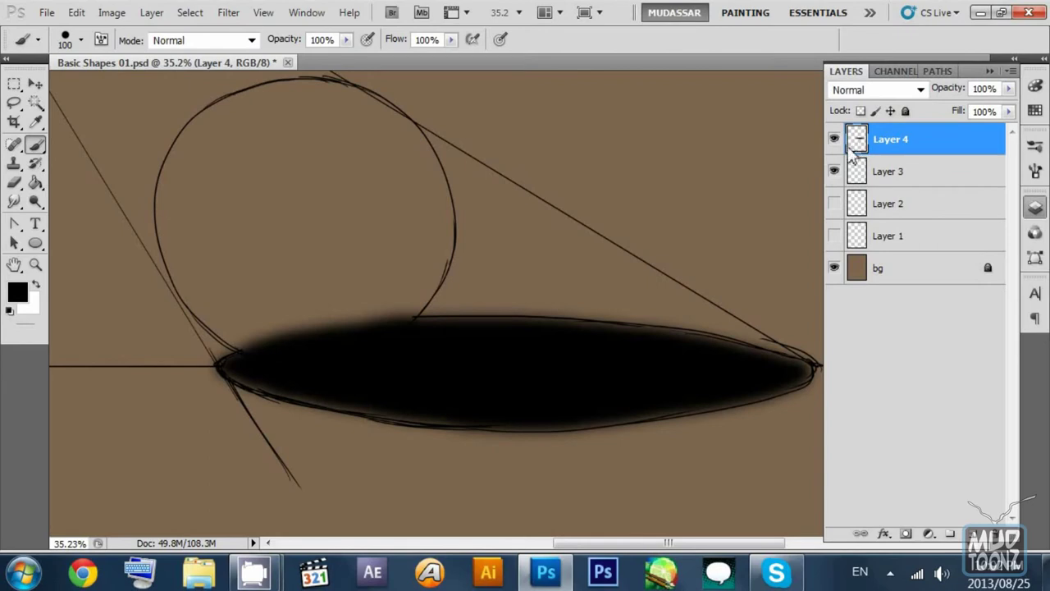
{"action": "left_click", "coordinate": [834, 170]}
{"action": "left_click", "coordinate": [834, 170]}
{"action": "left_click", "coordinate": [834, 138]}
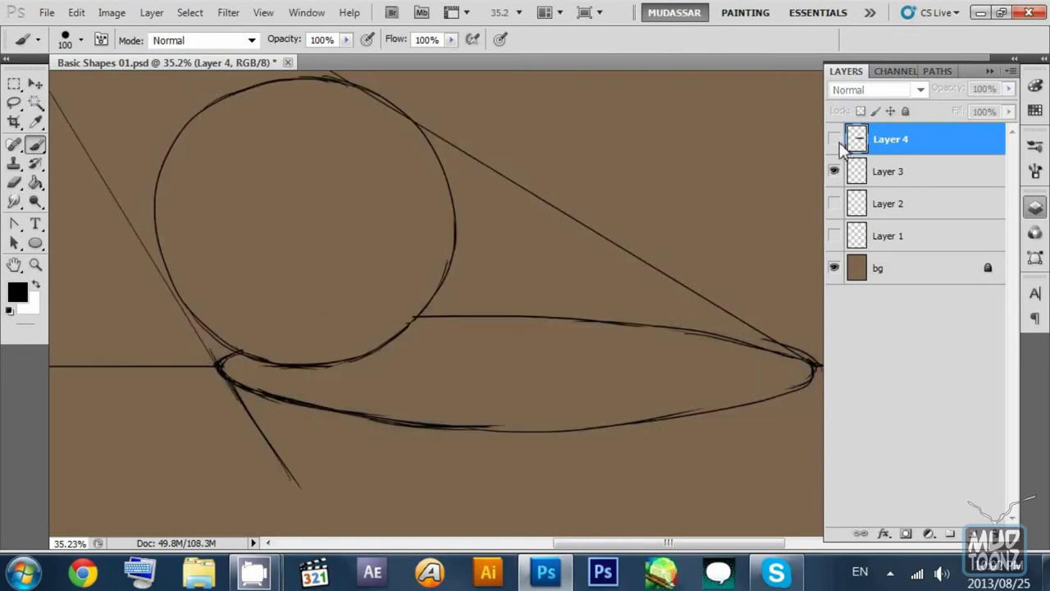
{"action": "left_click", "coordinate": [833, 138]}
{"action": "left_click", "coordinate": [834, 171]}
{"action": "left_click", "coordinate": [834, 171]}
Step: Make Layer 3 the active layer and hide the shadow on Layer 4
{"action": "left_click", "coordinate": [855, 174]}
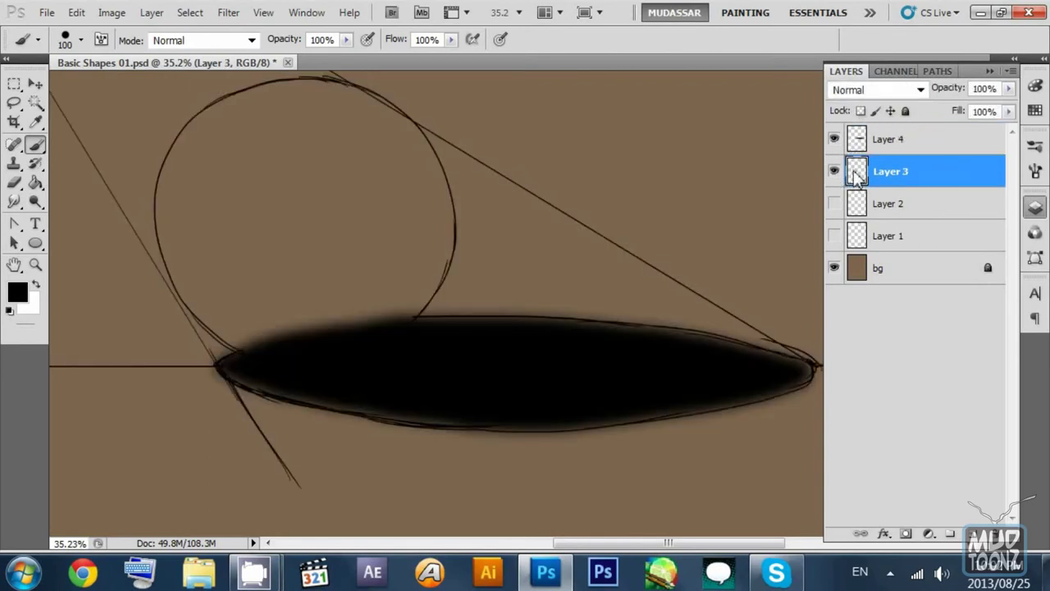
{"action": "left_click", "coordinate": [834, 139]}
{"action": "left_click", "coordinate": [834, 139]}
{"action": "left_click", "coordinate": [834, 139]}
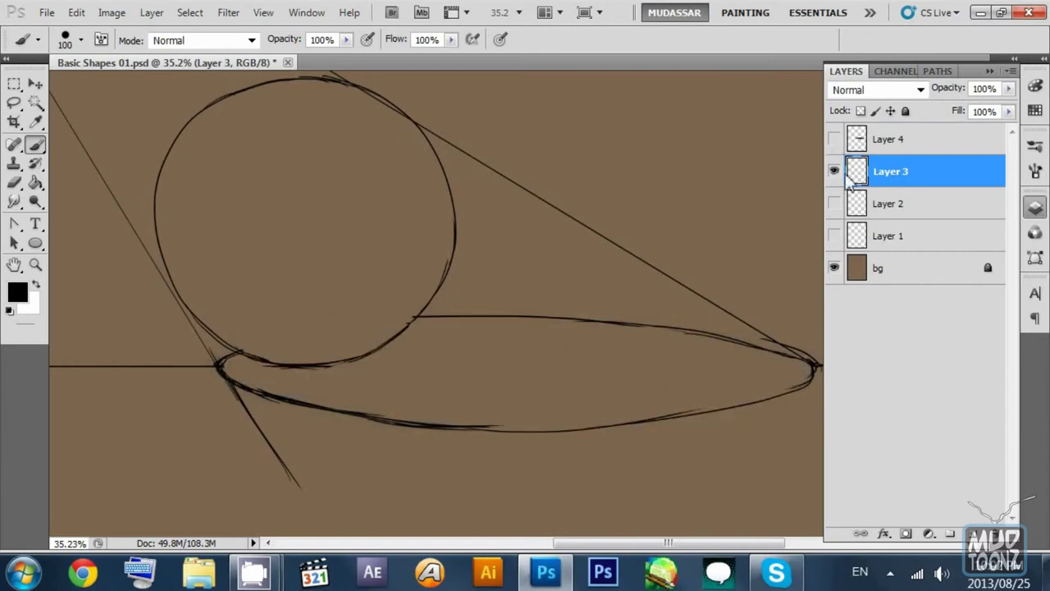
Step: Set the foreground color to dark red, a00000
{"action": "left_click", "coordinate": [17, 292]}
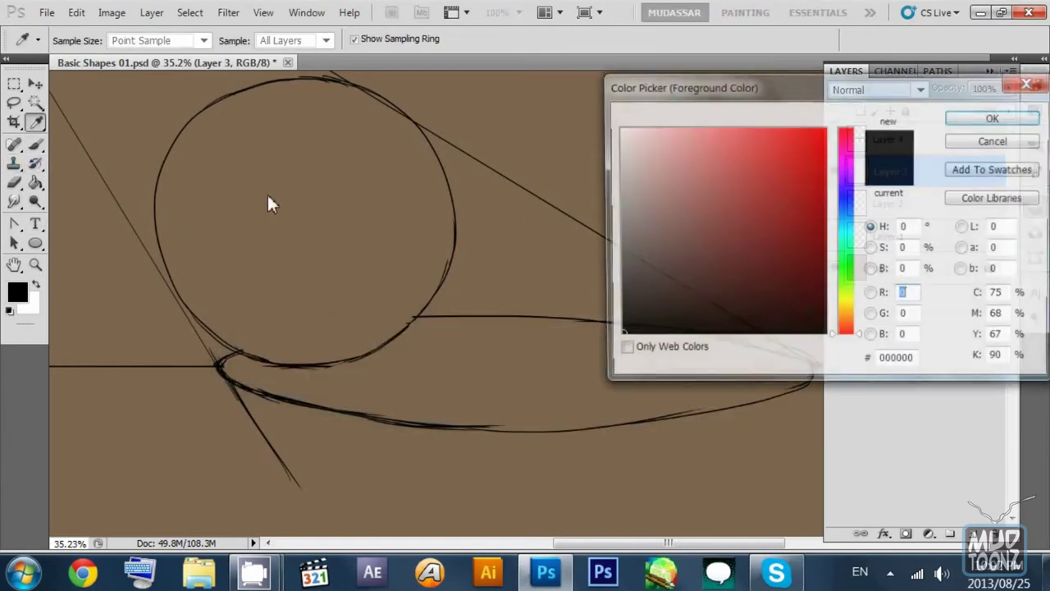
{"action": "mouse_move", "coordinate": [747, 162]}
{"action": "left_mouse_down"}
{"action": "mouse_move", "coordinate": [814, 164]}
{"action": "mouse_move", "coordinate": [858, 135]}
{"action": "mouse_move", "coordinate": [860, 206]}
{"action": "left_mouse_up"}
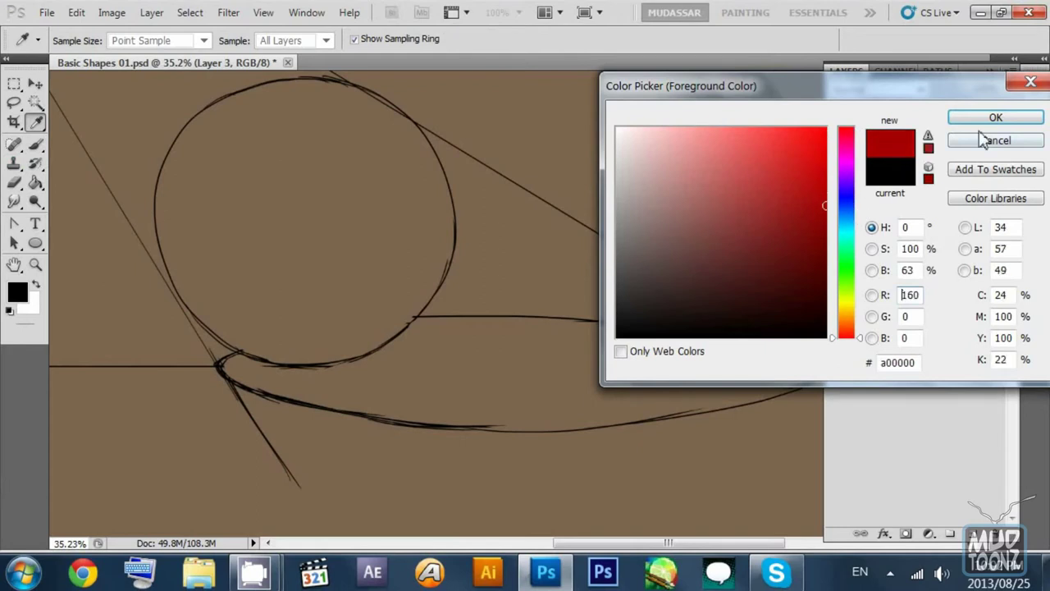
{"action": "left_click", "coordinate": [987, 119]}
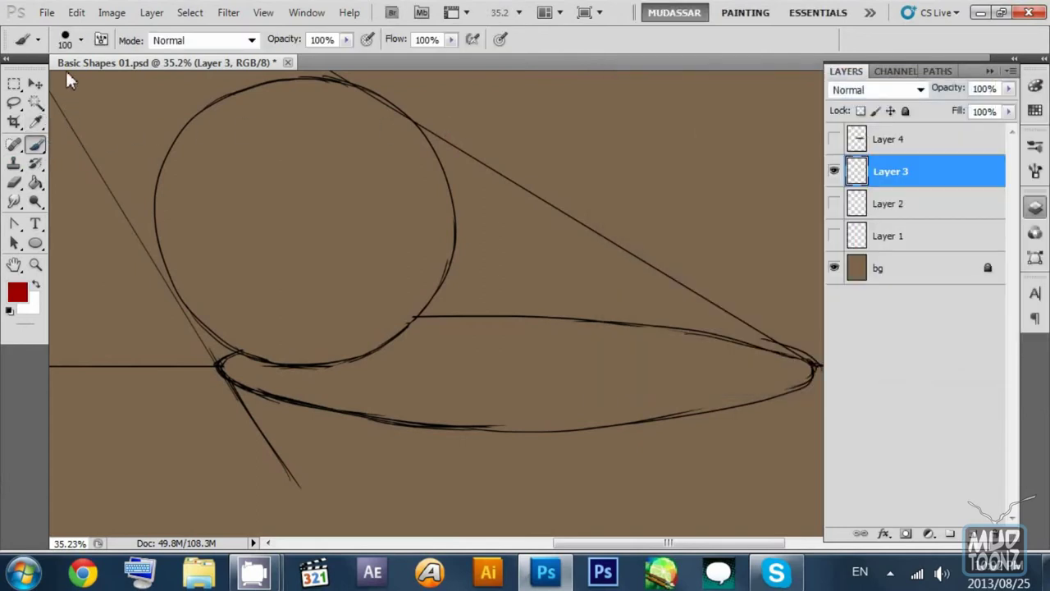
Step: Set up a soft brush with 0% hardness, 20% opacity and a size of 175 for coloring the circle
{"action": "right_click", "coordinate": [105, 82]}
{"action": "left_click", "coordinate": [126, 153]}
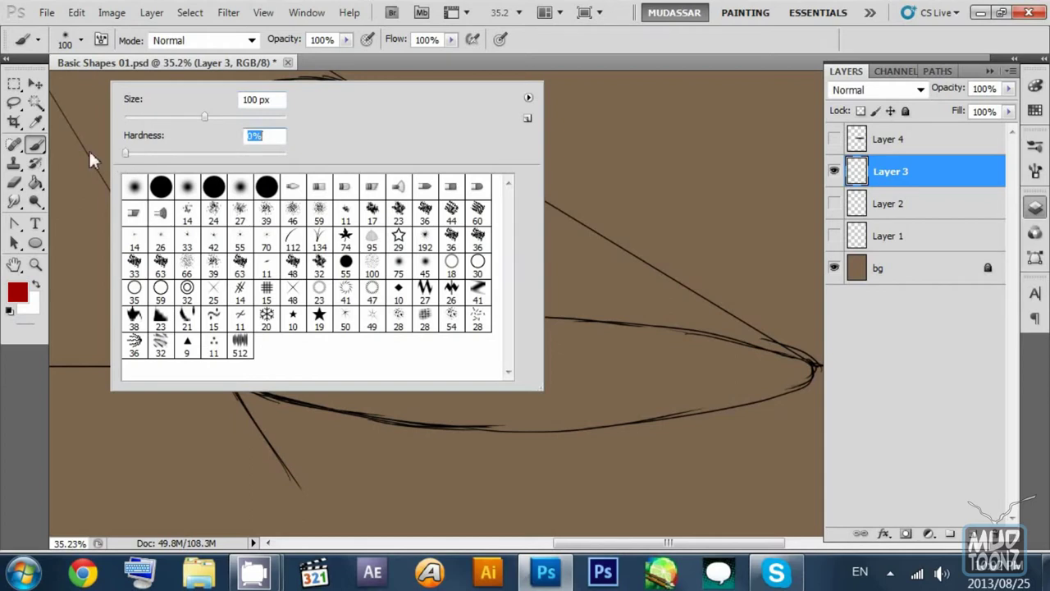
{"action": "left_click", "coordinate": [525, 42]}
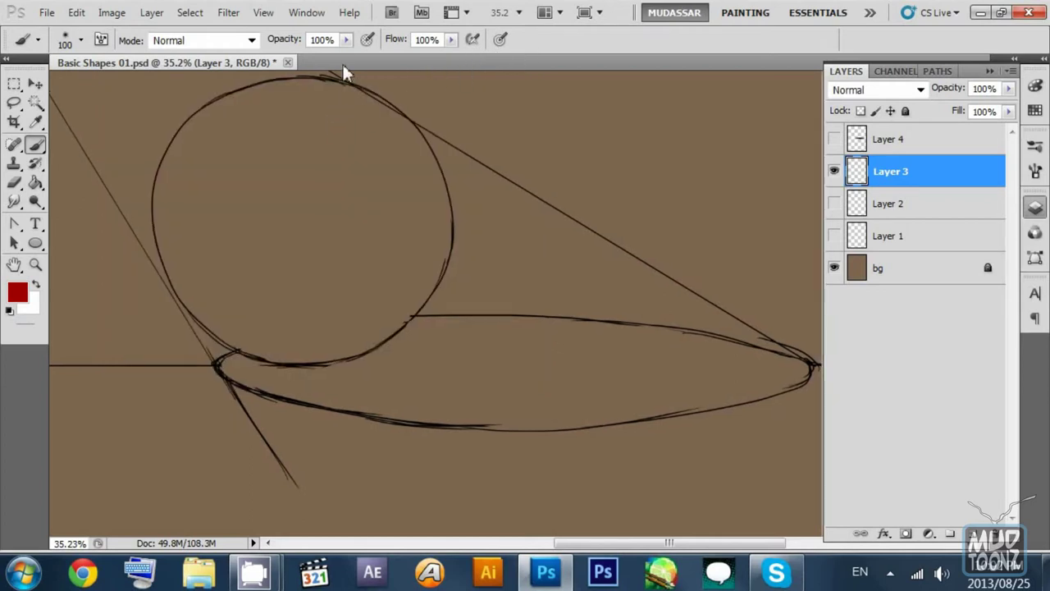
{"action": "key", "text": "2"}
{"action": "key", "text": "ctrl+plus"}
{"action": "key", "text": "ctrl+minus"}
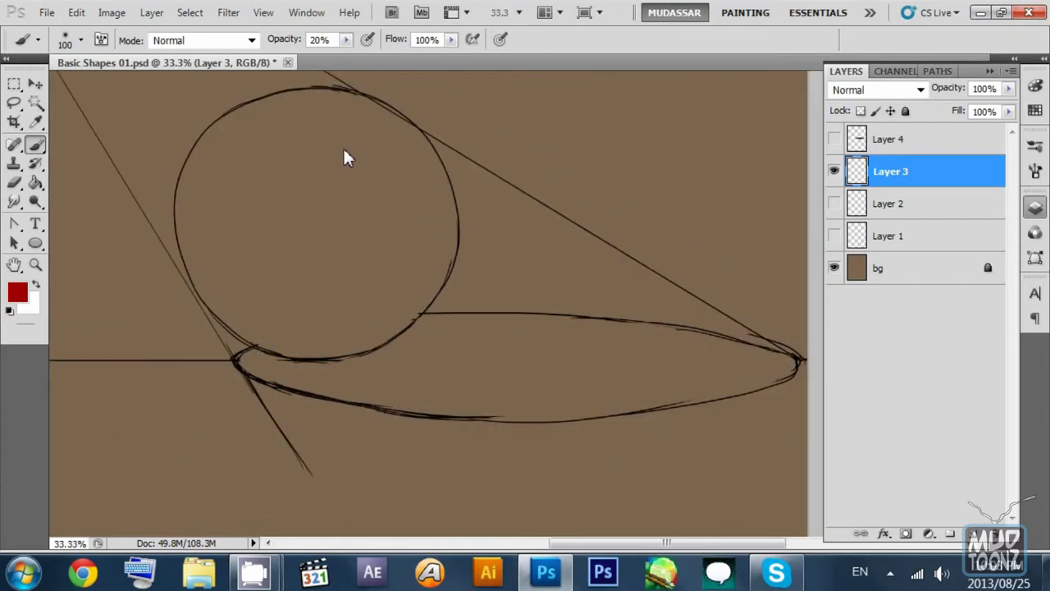
{"action": "key", "text": "ctrl+plus"}
{"action": "left_click_drag", "start_coordinate": [360, 123], "coordinate": [496, 256]}
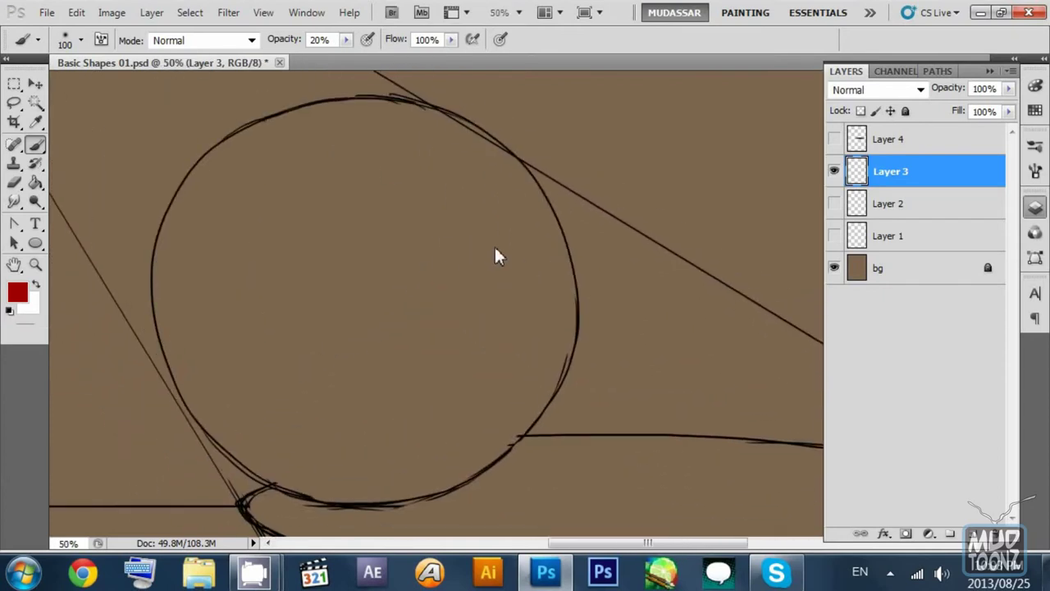
{"action": "key", "text": "bracketright"}
{"action": "key", "text": "bracketright"}
{"action": "key", "text": "bracketright"}
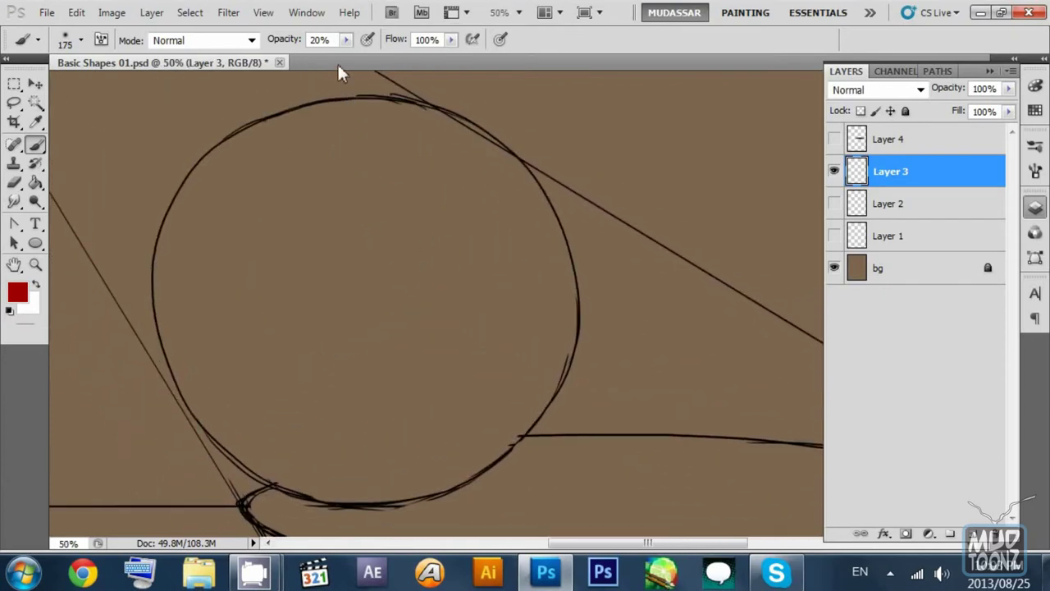
Step: Paint the whole inside of the circle with a faint dark red base on Layer 3
{"action": "mouse_move", "coordinate": [309, 150]}
{"action": "left_mouse_down"}
{"action": "mouse_move", "coordinate": [257, 195]}
{"action": "mouse_move", "coordinate": [314, 146]}
{"action": "mouse_move", "coordinate": [269, 160]}
{"action": "mouse_move", "coordinate": [215, 201]}
{"action": "left_mouse_up"}
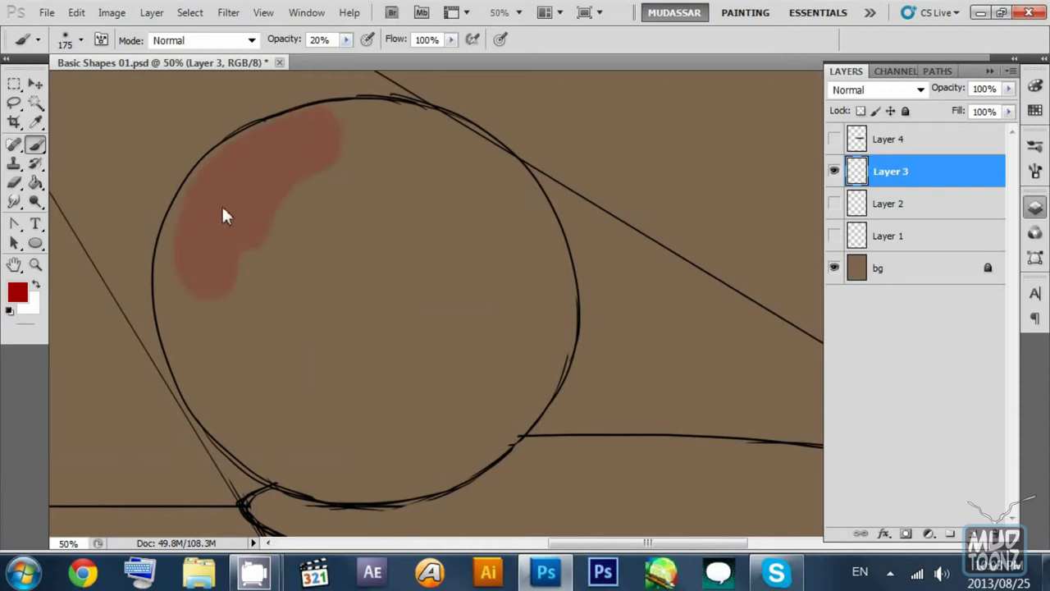
{"action": "mouse_move", "coordinate": [190, 242]}
{"action": "left_mouse_down"}
{"action": "mouse_move", "coordinate": [227, 380]}
{"action": "mouse_move", "coordinate": [187, 333]}
{"action": "mouse_move", "coordinate": [270, 457]}
{"action": "mouse_move", "coordinate": [343, 478]}
{"action": "mouse_move", "coordinate": [511, 408]}
{"action": "mouse_move", "coordinate": [442, 456]}
{"action": "left_mouse_up"}
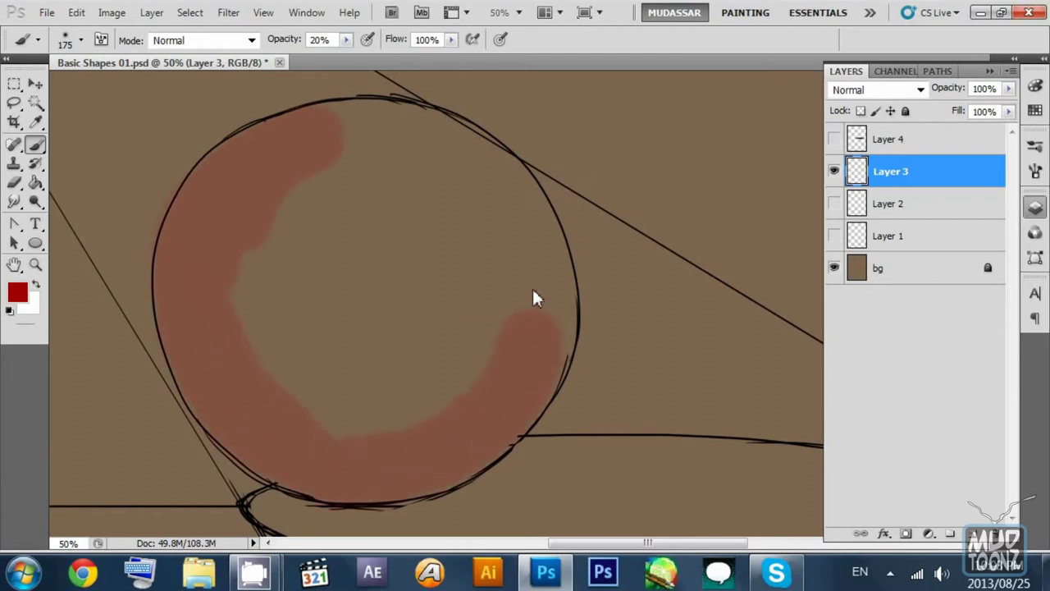
{"action": "mouse_move", "coordinate": [533, 297]}
{"action": "left_mouse_down"}
{"action": "mouse_move", "coordinate": [485, 185]}
{"action": "mouse_move", "coordinate": [416, 149]}
{"action": "mouse_move", "coordinate": [288, 164]}
{"action": "mouse_move", "coordinate": [227, 279]}
{"action": "mouse_move", "coordinate": [347, 419]}
{"action": "mouse_move", "coordinate": [490, 356]}
{"action": "mouse_move", "coordinate": [462, 183]}
{"action": "mouse_move", "coordinate": [284, 213]}
{"action": "mouse_move", "coordinate": [334, 386]}
{"action": "mouse_move", "coordinate": [467, 326]}
{"action": "mouse_move", "coordinate": [380, 200]}
{"action": "mouse_move", "coordinate": [332, 348]}
{"action": "mouse_move", "coordinate": [416, 258]}
{"action": "mouse_move", "coordinate": [329, 289]}
{"action": "mouse_move", "coordinate": [410, 288]}
{"action": "mouse_move", "coordinate": [413, 339]}
{"action": "left_mouse_up"}
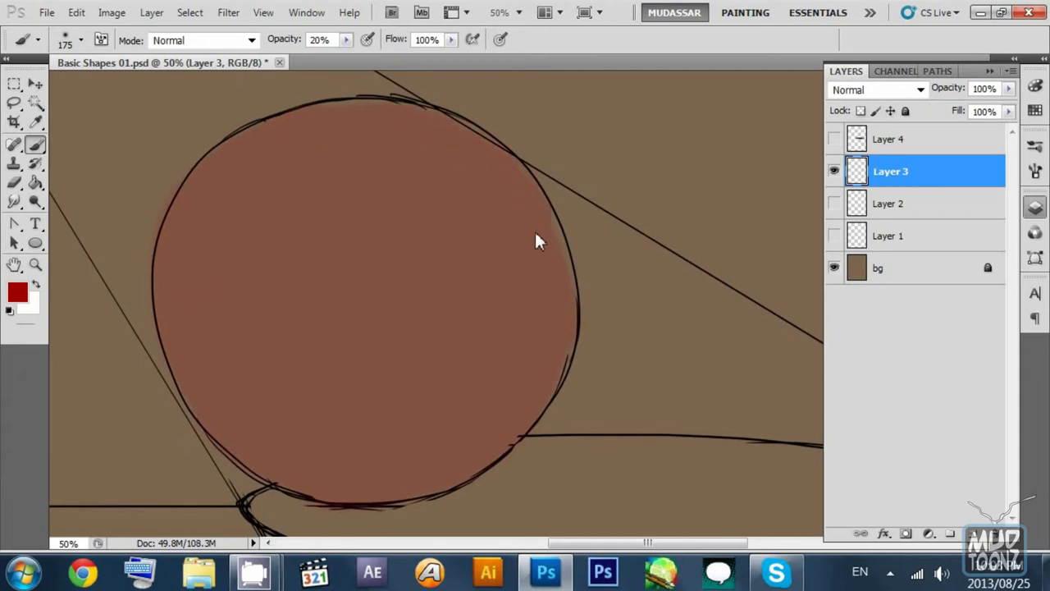
{"action": "left_click_drag", "start_coordinate": [444, 264], "coordinate": [552, 371]}
{"action": "scroll", "coordinate": [443, 212], "scroll_direction": "down", "scroll_amount": 3}
{"action": "scroll", "coordinate": [407, 202], "scroll_direction": "right", "scroll_amount": 1}
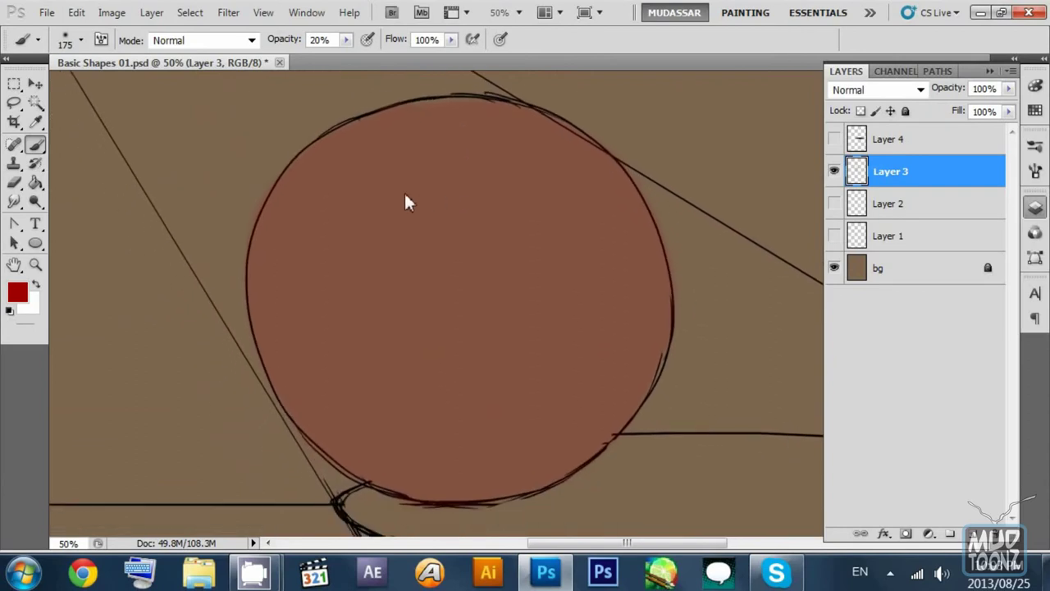
Step: Try additional dark red strokes across the upper part of the circle at 20% brush opacity
{"action": "left_click_drag", "start_coordinate": [444, 173], "coordinate": [442, 169]}
{"action": "left_click_drag", "start_coordinate": [541, 148], "coordinate": [438, 136]}
{"action": "mouse_move", "coordinate": [509, 144]}
{"action": "left_mouse_down"}
{"action": "mouse_move", "coordinate": [336, 181]}
{"action": "mouse_move", "coordinate": [300, 290]}
{"action": "mouse_move", "coordinate": [357, 397]}
{"action": "mouse_move", "coordinate": [489, 422]}
{"action": "mouse_move", "coordinate": [550, 237]}
{"action": "mouse_move", "coordinate": [429, 192]}
{"action": "left_mouse_up"}
{"action": "key", "text": "ctrl+z"}
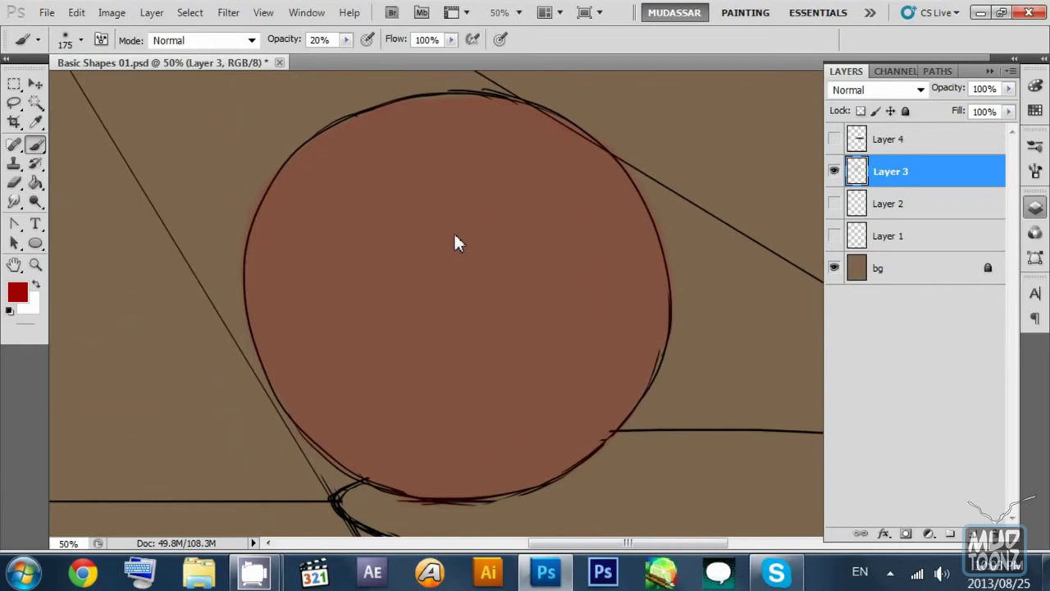
Step: Raise the brush opacity to 50% and paint a stronger red over most of the circle, starting along its left edge
{"action": "left_click", "coordinate": [346, 40]}
{"action": "left_click_drag", "start_coordinate": [355, 55], "coordinate": [371, 54]}
{"action": "left_click", "coordinate": [448, 150]}
{"action": "mouse_move", "coordinate": [447, 149]}
{"action": "left_mouse_down"}
{"action": "mouse_move", "coordinate": [360, 174]}
{"action": "mouse_move", "coordinate": [485, 150]}
{"action": "mouse_move", "coordinate": [307, 221]}
{"action": "mouse_move", "coordinate": [479, 140]}
{"action": "mouse_move", "coordinate": [295, 209]}
{"action": "mouse_move", "coordinate": [293, 342]}
{"action": "mouse_move", "coordinate": [380, 438]}
{"action": "mouse_move", "coordinate": [309, 231]}
{"action": "left_mouse_up"}
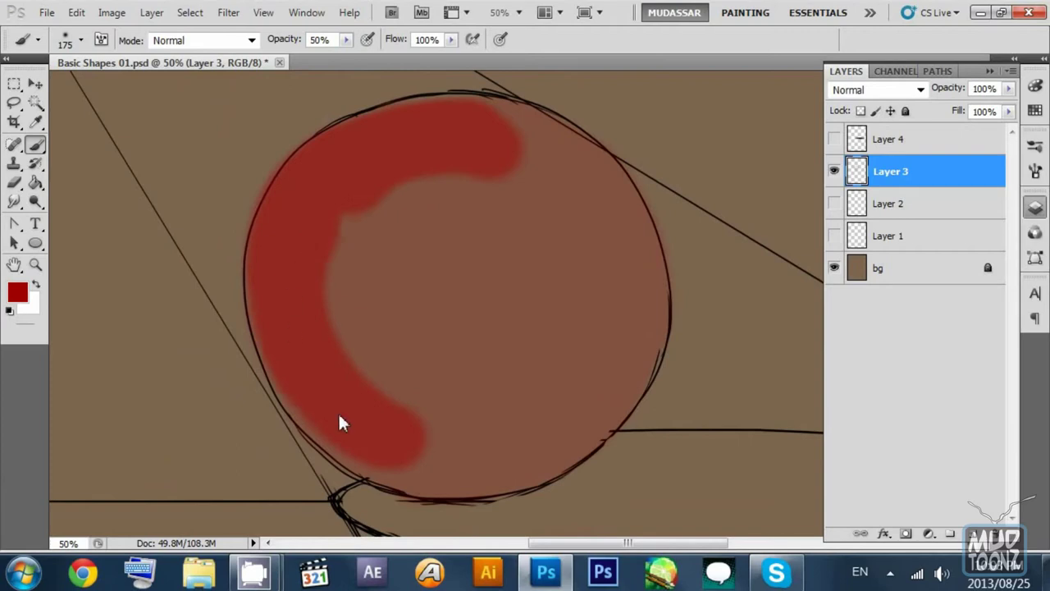
{"action": "mouse_move", "coordinate": [341, 423]}
{"action": "left_mouse_down"}
{"action": "mouse_move", "coordinate": [445, 450]}
{"action": "mouse_move", "coordinate": [560, 391]}
{"action": "mouse_move", "coordinate": [568, 230]}
{"action": "mouse_move", "coordinate": [448, 184]}
{"action": "mouse_move", "coordinate": [391, 391]}
{"action": "mouse_move", "coordinate": [507, 341]}
{"action": "mouse_move", "coordinate": [392, 250]}
{"action": "mouse_move", "coordinate": [487, 308]}
{"action": "mouse_move", "coordinate": [449, 357]}
{"action": "mouse_move", "coordinate": [420, 304]}
{"action": "mouse_move", "coordinate": [507, 256]}
{"action": "mouse_move", "coordinate": [454, 175]}
{"action": "left_mouse_up"}
{"action": "mouse_move", "coordinate": [523, 150]}
{"action": "left_mouse_down"}
{"action": "mouse_move", "coordinate": [583, 189]}
{"action": "mouse_move", "coordinate": [513, 150]}
{"action": "mouse_move", "coordinate": [447, 147]}
{"action": "left_mouse_up"}
{"action": "left_click_drag", "start_coordinate": [527, 149], "coordinate": [399, 149]}
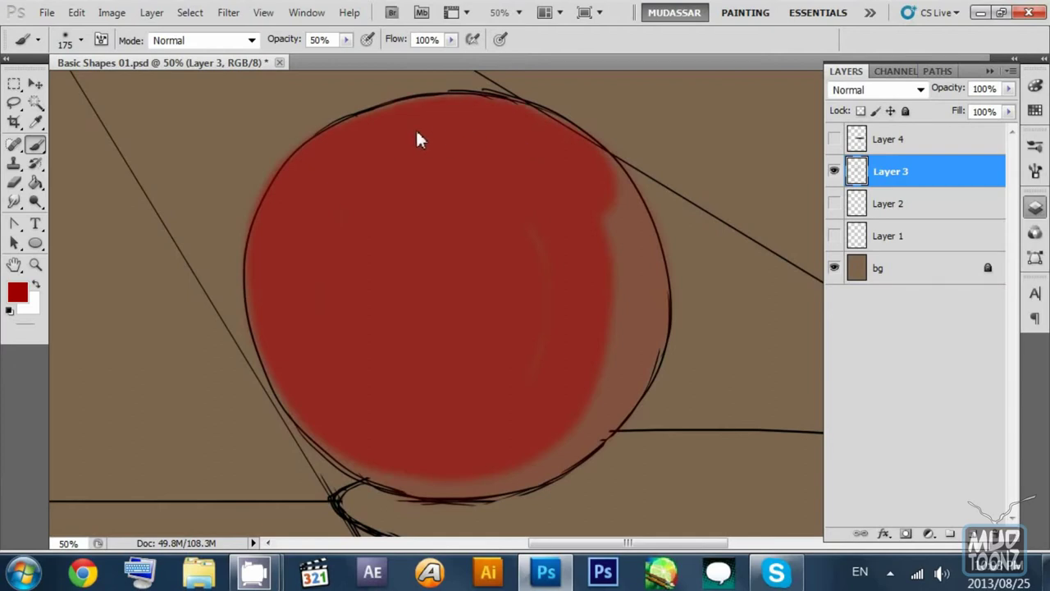
Step: Extend the stronger red fill to the circle's right and lower edges until the whole circle is covered
{"action": "mouse_move", "coordinate": [458, 135]}
{"action": "left_mouse_down"}
{"action": "mouse_move", "coordinate": [559, 164]}
{"action": "mouse_move", "coordinate": [590, 260]}
{"action": "mouse_move", "coordinate": [508, 261]}
{"action": "left_mouse_up"}
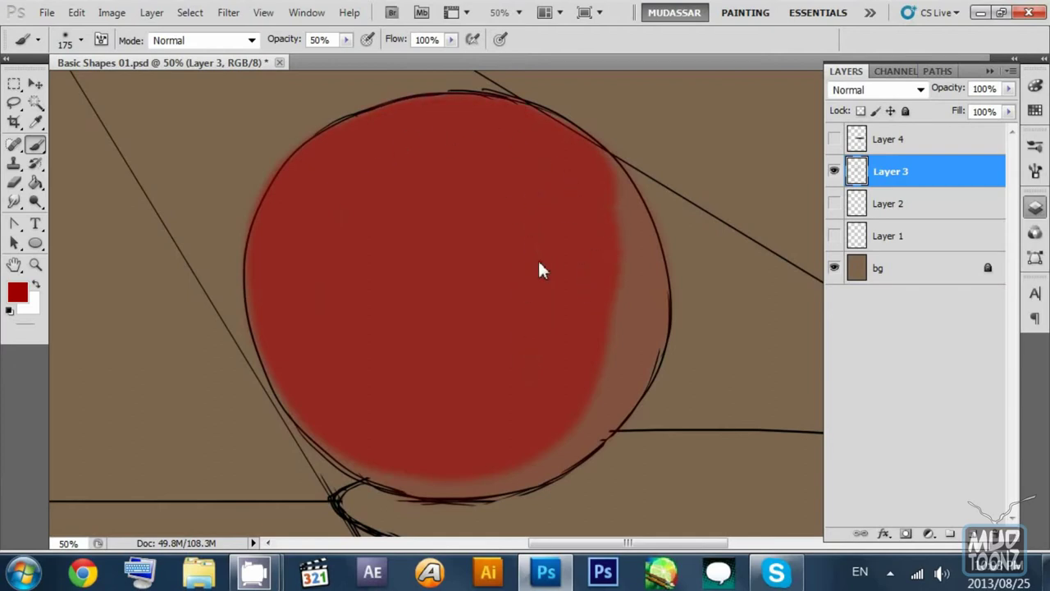
{"action": "mouse_move", "coordinate": [559, 191]}
{"action": "left_mouse_down"}
{"action": "mouse_move", "coordinate": [604, 332]}
{"action": "mouse_move", "coordinate": [565, 175]}
{"action": "mouse_move", "coordinate": [622, 290]}
{"action": "mouse_move", "coordinate": [570, 176]}
{"action": "left_mouse_up"}
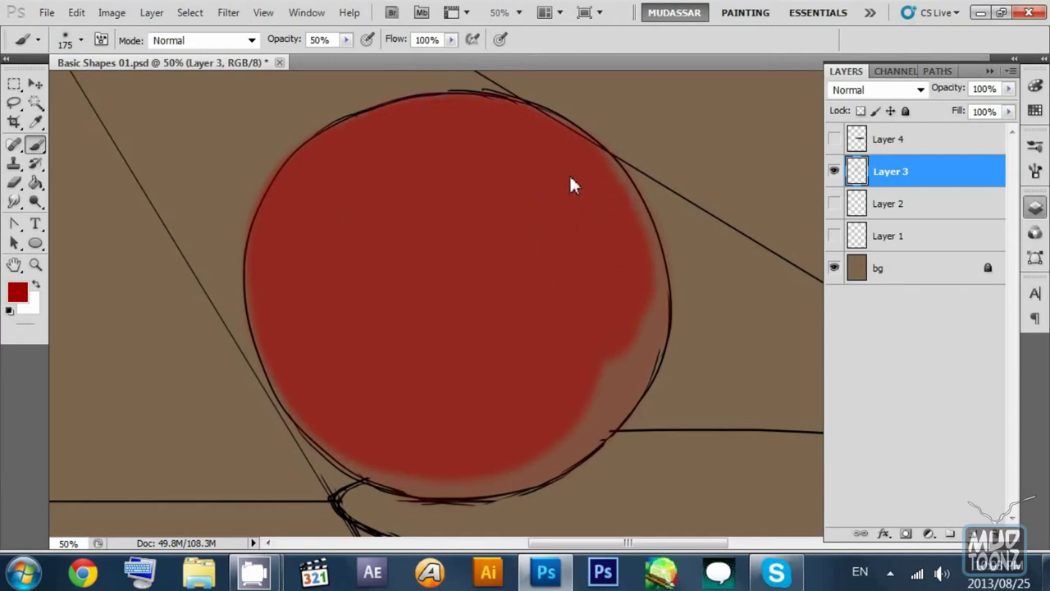
{"action": "left_click_drag", "start_coordinate": [607, 241], "coordinate": [628, 283]}
{"action": "mouse_move", "coordinate": [625, 247]}
{"action": "left_mouse_down"}
{"action": "mouse_move", "coordinate": [619, 346]}
{"action": "mouse_move", "coordinate": [629, 294]}
{"action": "mouse_move", "coordinate": [581, 411]}
{"action": "mouse_move", "coordinate": [562, 416]}
{"action": "mouse_move", "coordinate": [598, 403]}
{"action": "mouse_move", "coordinate": [504, 458]}
{"action": "mouse_move", "coordinate": [556, 434]}
{"action": "mouse_move", "coordinate": [437, 462]}
{"action": "mouse_move", "coordinate": [346, 407]}
{"action": "mouse_move", "coordinate": [409, 457]}
{"action": "mouse_move", "coordinate": [330, 388]}
{"action": "left_mouse_up"}
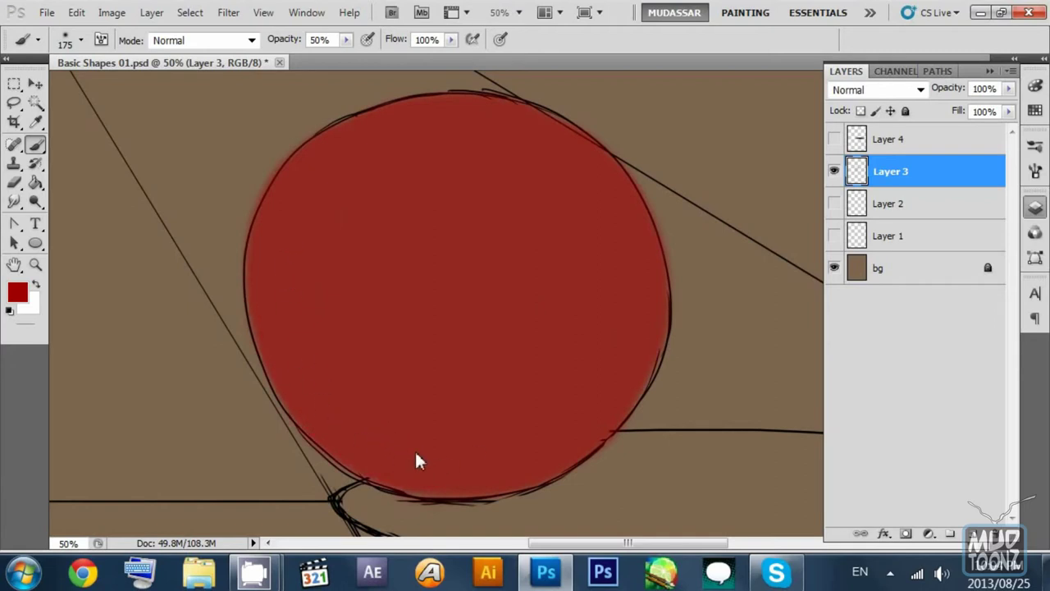
{"action": "left_click_drag", "start_coordinate": [515, 225], "coordinate": [515, 145]}
{"action": "left_click_drag", "start_coordinate": [460, 203], "coordinate": [404, 174]}
{"action": "scroll", "coordinate": [355, 169], "scroll_direction": "down", "scroll_amount": 2}
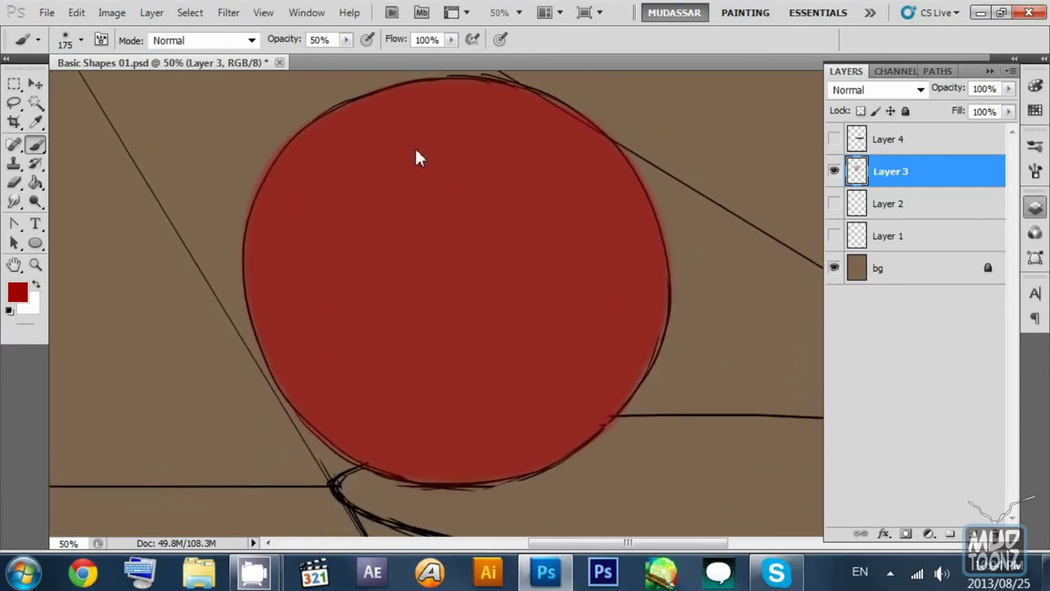
{"action": "scroll", "coordinate": [430, 195], "scroll_direction": "down", "scroll_amount": 1}
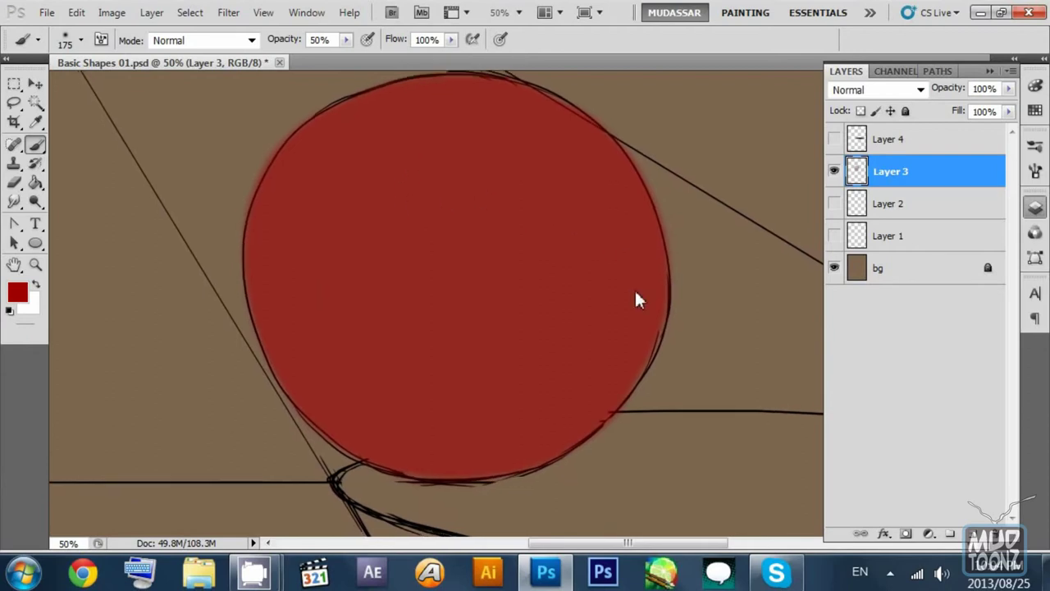
Step: Try a stroke along the circle's right side in the same dark red
{"action": "scroll", "coordinate": [632, 246], "scroll_direction": "down", "scroll_amount": 3}
{"action": "mouse_move", "coordinate": [614, 275]}
{"action": "left_mouse_down"}
{"action": "mouse_move", "coordinate": [525, 379]}
{"action": "mouse_move", "coordinate": [612, 202]}
{"action": "left_mouse_up"}
{"action": "key", "text": "ctrl+z"}
Step: Shade the circle's right and lower edge in a darker red with a size 90 brush at 30% opacity
{"action": "key", "text": "bracketleft"}
{"action": "key", "text": "bracketleft"}
{"action": "key", "text": "bracketleft"}
{"action": "key", "text": "bracketleft"}
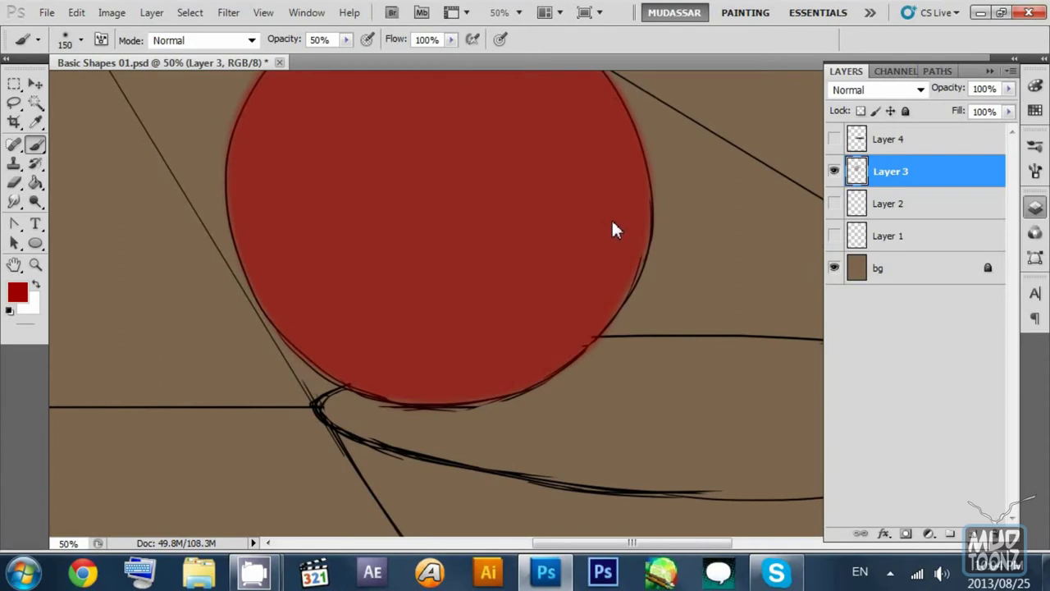
{"action": "left_click", "coordinate": [17, 293]}
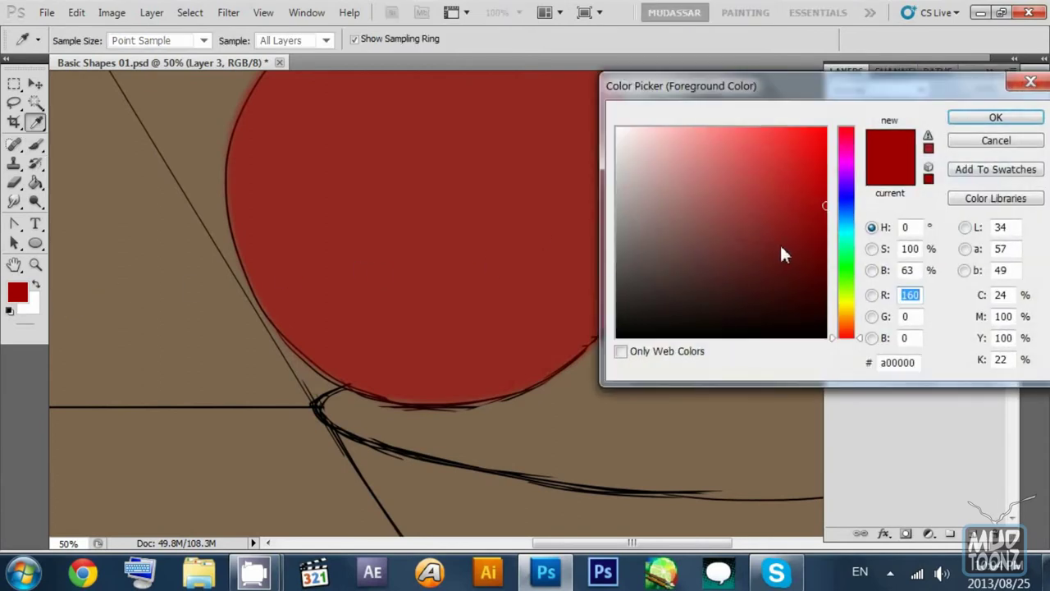
{"action": "left_click_drag", "start_coordinate": [808, 240], "coordinate": [823, 251]}
{"action": "left_click", "coordinate": [995, 118]}
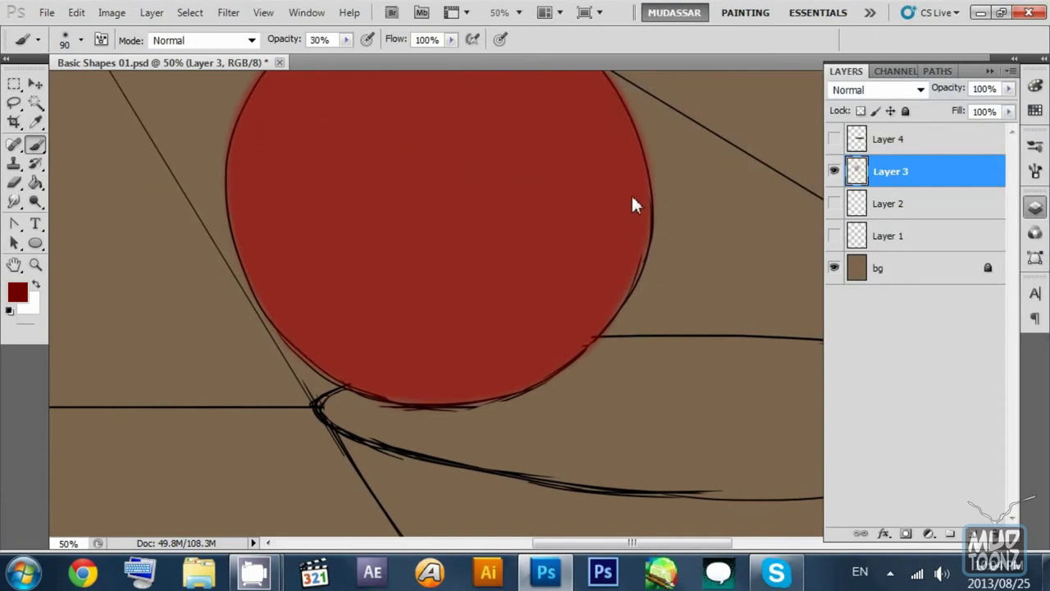
{"action": "mouse_move", "coordinate": [616, 128]}
{"action": "left_mouse_down"}
{"action": "mouse_move", "coordinate": [622, 258]}
{"action": "mouse_move", "coordinate": [547, 368]}
{"action": "left_mouse_up"}
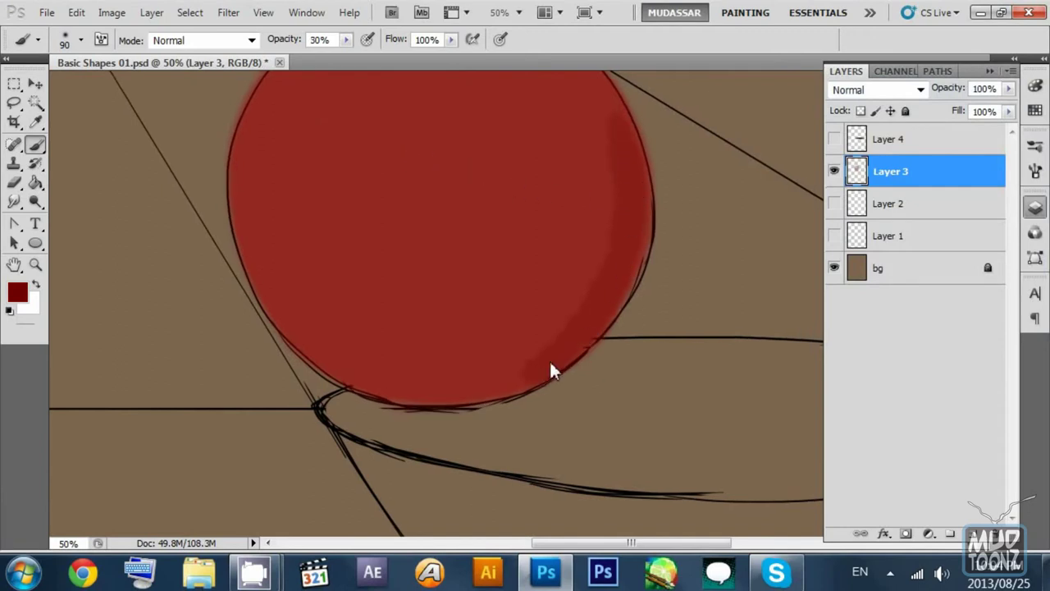
{"action": "mouse_move", "coordinate": [615, 113]}
{"action": "left_mouse_down"}
{"action": "mouse_move", "coordinate": [629, 219]}
{"action": "mouse_move", "coordinate": [495, 389]}
{"action": "mouse_move", "coordinate": [439, 408]}
{"action": "left_mouse_up"}
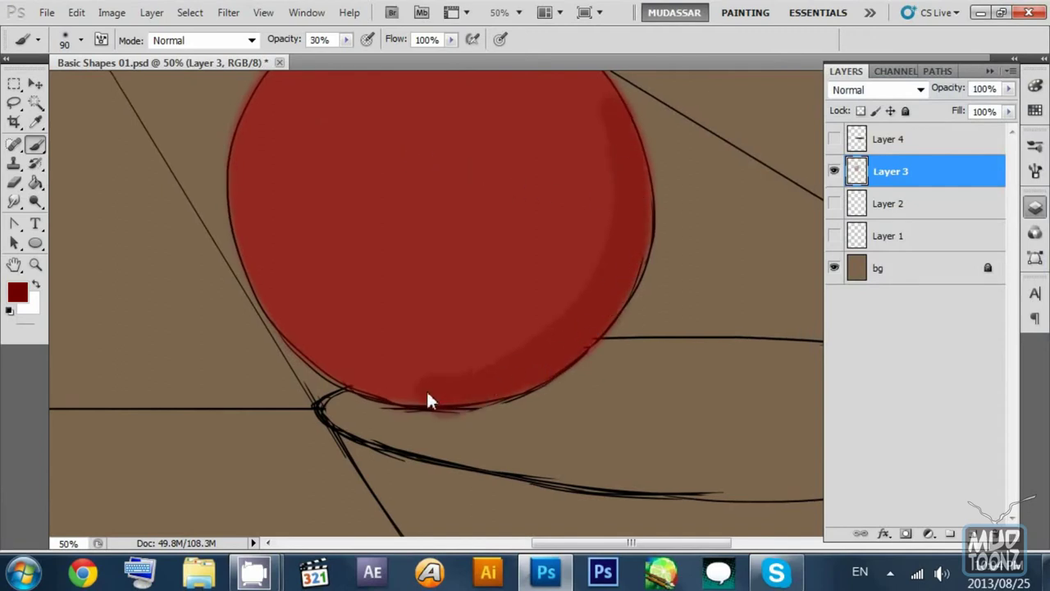
{"action": "scroll", "coordinate": [504, 394], "scroll_direction": "up", "scroll_amount": 3}
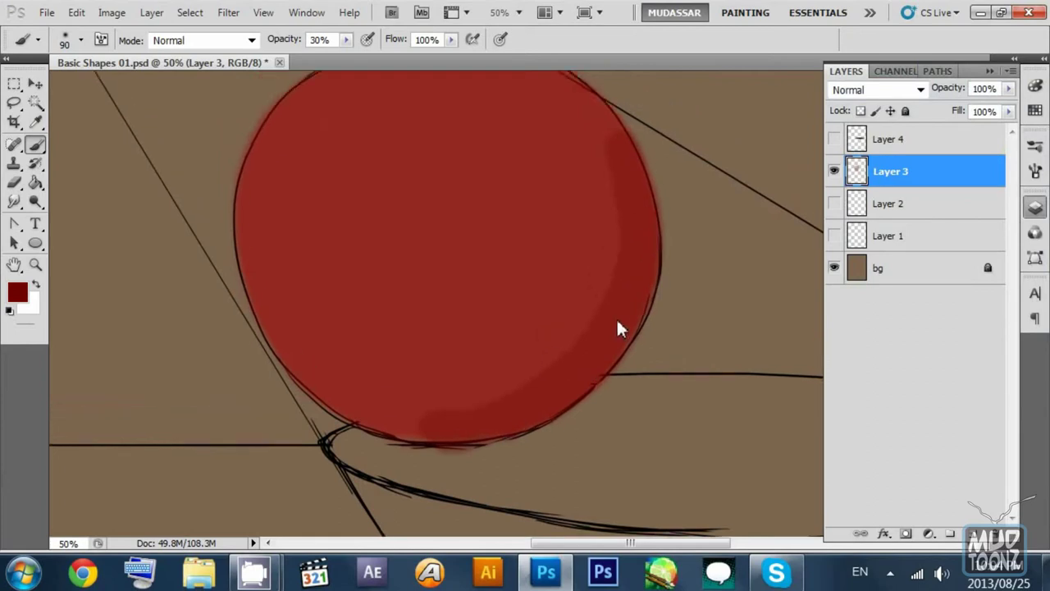
{"action": "mouse_move", "coordinate": [607, 211]}
{"action": "left_mouse_down"}
{"action": "mouse_move", "coordinate": [581, 389]}
{"action": "mouse_move", "coordinate": [607, 220]}
{"action": "left_mouse_up"}
{"action": "key", "text": "ctrl+z"}
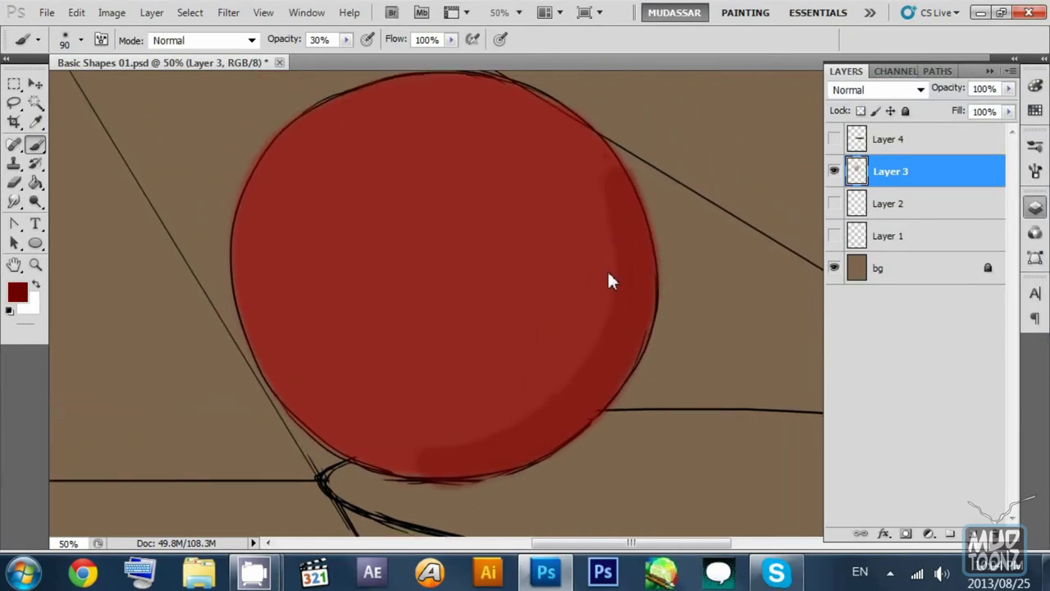
Step: Shade the circle darker red with a size 175 brush at 50% opacity, leaving the upper-left area facing the light brighter
{"action": "key", "text": "bracketright"}
{"action": "key", "text": "bracketright"}
{"action": "key", "text": "bracketright"}
{"action": "key", "text": "bracketright"}
{"action": "mouse_move", "coordinate": [567, 136]}
{"action": "left_mouse_down"}
{"action": "mouse_move", "coordinate": [527, 443]}
{"action": "mouse_move", "coordinate": [578, 168]}
{"action": "left_mouse_up"}
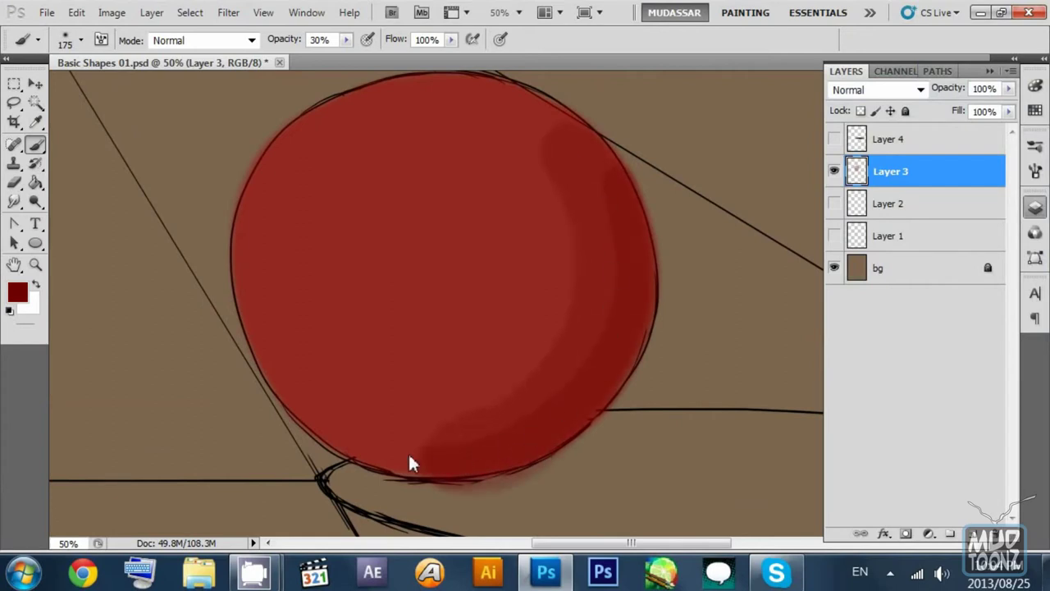
{"action": "key", "text": "ctrl+z"}
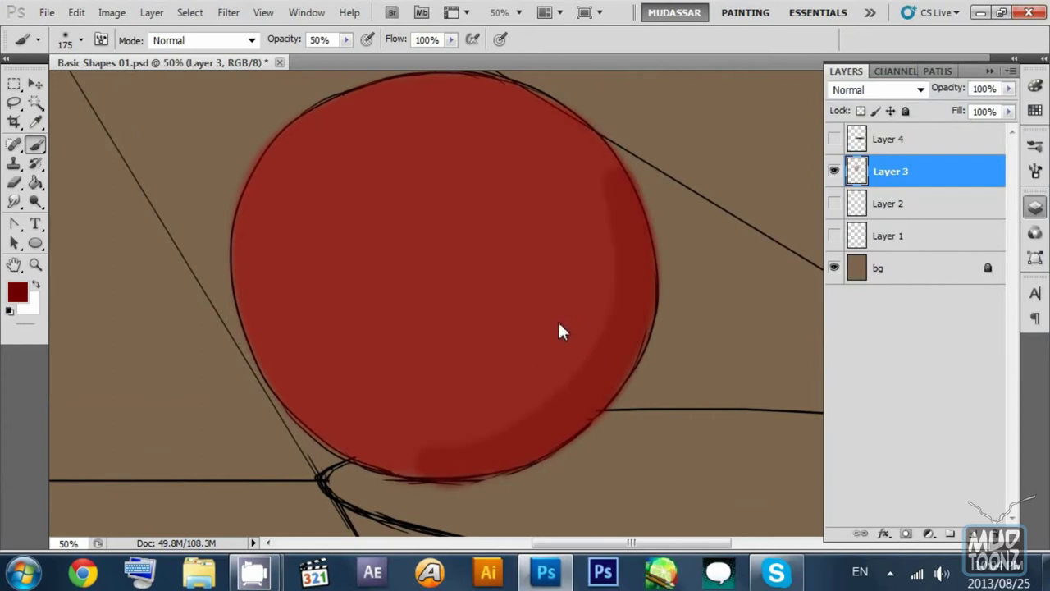
{"action": "mouse_move", "coordinate": [630, 240]}
{"action": "left_mouse_down"}
{"action": "mouse_move", "coordinate": [519, 439]}
{"action": "mouse_move", "coordinate": [537, 422]}
{"action": "mouse_move", "coordinate": [600, 192]}
{"action": "mouse_move", "coordinate": [502, 437]}
{"action": "mouse_move", "coordinate": [468, 445]}
{"action": "mouse_move", "coordinate": [602, 297]}
{"action": "mouse_move", "coordinate": [552, 138]}
{"action": "mouse_move", "coordinate": [560, 393]}
{"action": "mouse_move", "coordinate": [399, 462]}
{"action": "mouse_move", "coordinate": [477, 441]}
{"action": "mouse_move", "coordinate": [595, 210]}
{"action": "mouse_move", "coordinate": [543, 141]}
{"action": "mouse_move", "coordinate": [550, 363]}
{"action": "mouse_move", "coordinate": [410, 454]}
{"action": "mouse_move", "coordinate": [569, 267]}
{"action": "mouse_move", "coordinate": [501, 155]}
{"action": "mouse_move", "coordinate": [474, 412]}
{"action": "mouse_move", "coordinate": [279, 370]}
{"action": "mouse_move", "coordinate": [412, 422]}
{"action": "mouse_move", "coordinate": [553, 252]}
{"action": "mouse_move", "coordinate": [458, 147]}
{"action": "mouse_move", "coordinate": [342, 148]}
{"action": "mouse_move", "coordinate": [351, 401]}
{"action": "left_mouse_up"}
{"action": "key", "text": "ctrl+z"}
{"action": "mouse_move", "coordinate": [585, 154]}
{"action": "left_mouse_down"}
{"action": "mouse_move", "coordinate": [623, 258]}
{"action": "mouse_move", "coordinate": [473, 449]}
{"action": "mouse_move", "coordinate": [586, 242]}
{"action": "mouse_move", "coordinate": [568, 191]}
{"action": "mouse_move", "coordinate": [480, 439]}
{"action": "mouse_move", "coordinate": [430, 446]}
{"action": "mouse_move", "coordinate": [618, 247]}
{"action": "mouse_move", "coordinate": [593, 373]}
{"action": "mouse_move", "coordinate": [471, 444]}
{"action": "mouse_move", "coordinate": [591, 328]}
{"action": "mouse_move", "coordinate": [529, 122]}
{"action": "mouse_move", "coordinate": [564, 332]}
{"action": "mouse_move", "coordinate": [379, 430]}
{"action": "mouse_move", "coordinate": [572, 301]}
{"action": "mouse_move", "coordinate": [479, 116]}
{"action": "mouse_move", "coordinate": [463, 116]}
{"action": "mouse_move", "coordinate": [484, 117]}
{"action": "mouse_move", "coordinate": [535, 253]}
{"action": "mouse_move", "coordinate": [363, 395]}
{"action": "mouse_move", "coordinate": [502, 330]}
{"action": "mouse_move", "coordinate": [480, 130]}
{"action": "mouse_move", "coordinate": [462, 126]}
{"action": "mouse_move", "coordinate": [480, 303]}
{"action": "mouse_move", "coordinate": [437, 375]}
{"action": "left_mouse_up"}
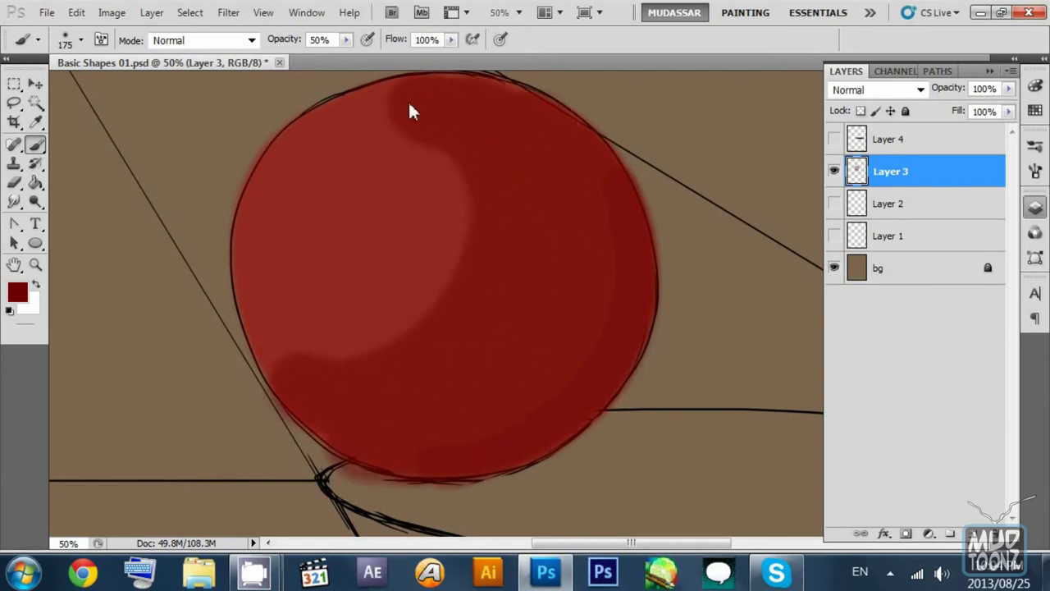
Step: Extend the dark red shading along the circle's top edge, and try a size 50 stroke down its left edge
{"action": "left_click_drag", "start_coordinate": [374, 392], "coordinate": [500, 158]}
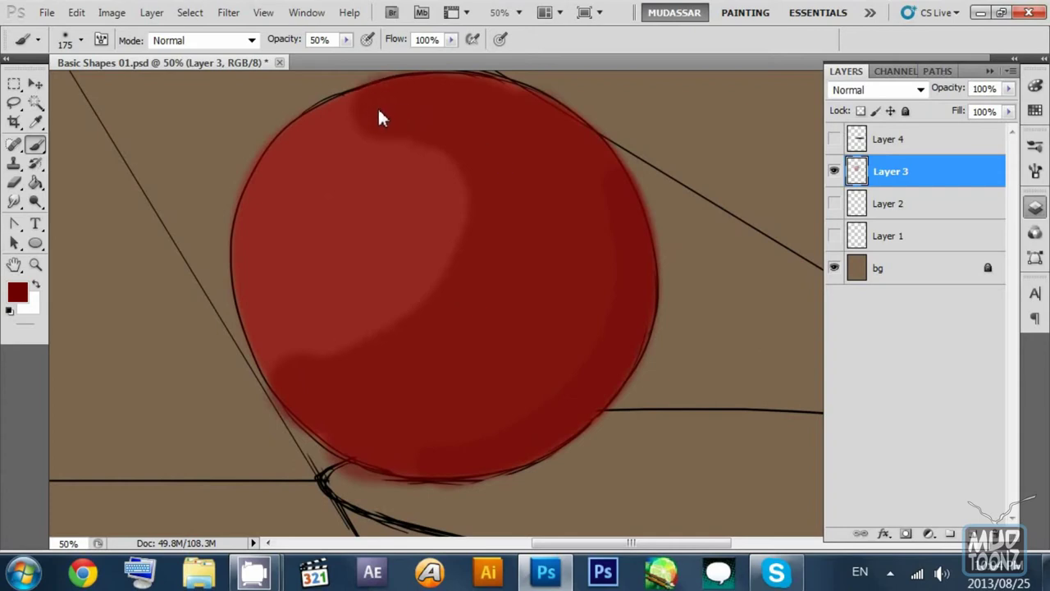
{"action": "key", "text": "bracketleft"}
{"action": "key", "text": "bracketleft"}
{"action": "key", "text": "bracketleft"}
{"action": "key", "text": "bracketleft"}
{"action": "key", "text": "bracketleft"}
{"action": "key", "text": "bracketleft"}
{"action": "key", "text": "bracketleft"}
{"action": "key", "text": "bracketleft"}
{"action": "mouse_move", "coordinate": [368, 105]}
{"action": "left_mouse_down"}
{"action": "mouse_move", "coordinate": [361, 130]}
{"action": "mouse_move", "coordinate": [268, 182]}
{"action": "mouse_move", "coordinate": [278, 317]}
{"action": "left_mouse_up"}
{"action": "key", "text": "ctrl+z"}
{"action": "mouse_move", "coordinate": [353, 97]}
{"action": "left_mouse_down"}
{"action": "mouse_move", "coordinate": [286, 146]}
{"action": "mouse_move", "coordinate": [259, 330]}
{"action": "left_mouse_up"}
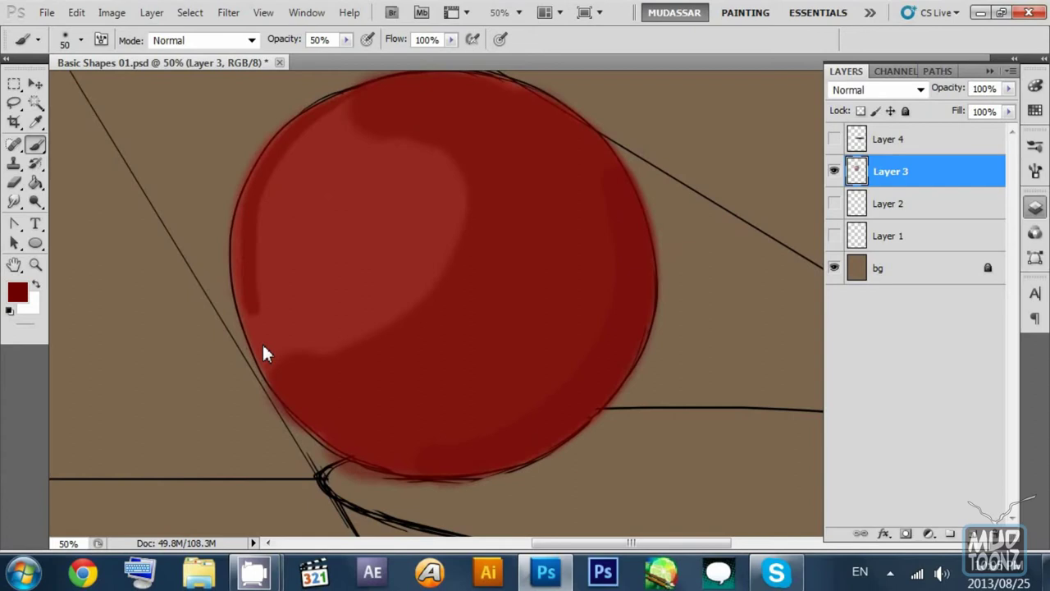
{"action": "left_click_drag", "start_coordinate": [264, 346], "coordinate": [355, 104]}
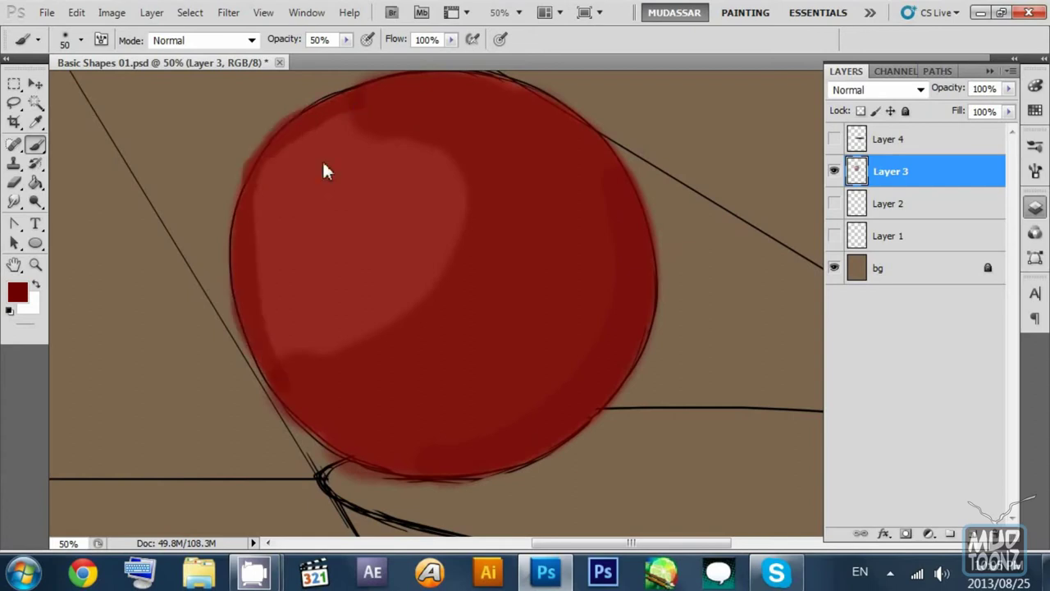
{"action": "key", "text": "ctrl+z"}
Step: Paint a dark red rim along the circle's left edge with the size 50 brush at 50% opacity
{"action": "mouse_move", "coordinate": [354, 152]}
{"action": "left_mouse_down"}
{"action": "mouse_move", "coordinate": [377, 235]}
{"action": "mouse_move", "coordinate": [366, 161]}
{"action": "mouse_move", "coordinate": [383, 153]}
{"action": "mouse_move", "coordinate": [393, 217]}
{"action": "mouse_move", "coordinate": [377, 148]}
{"action": "left_mouse_up"}
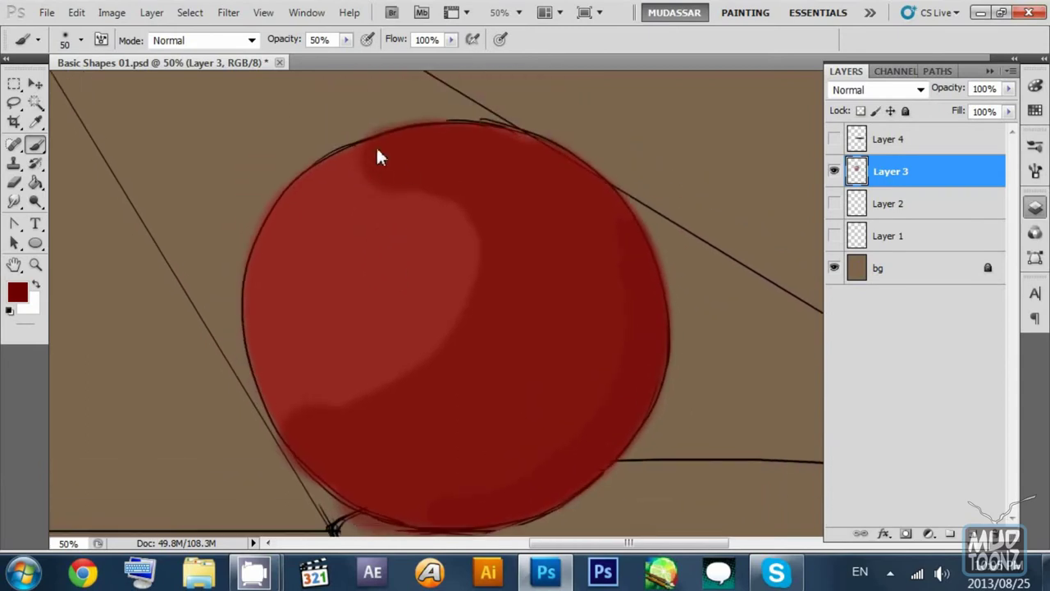
{"action": "mouse_move", "coordinate": [273, 320]}
{"action": "left_mouse_down"}
{"action": "mouse_move", "coordinate": [307, 441]}
{"action": "mouse_move", "coordinate": [257, 263]}
{"action": "left_mouse_up"}
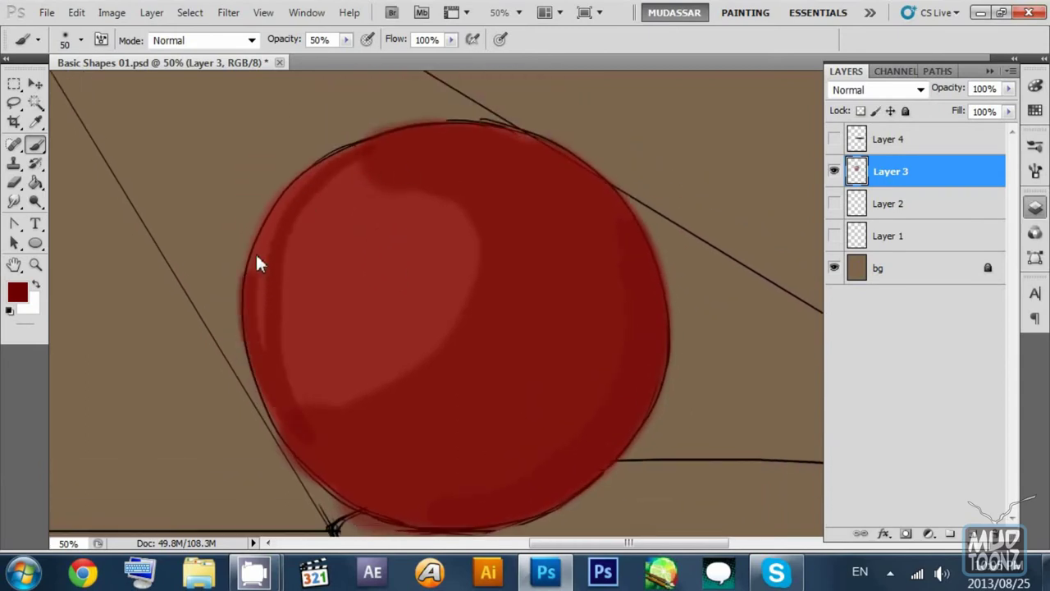
{"action": "mouse_move", "coordinate": [366, 164]}
{"action": "left_mouse_down"}
{"action": "mouse_move", "coordinate": [270, 270]}
{"action": "mouse_move", "coordinate": [288, 422]}
{"action": "left_mouse_up"}
{"action": "key", "text": "ctrl+z"}
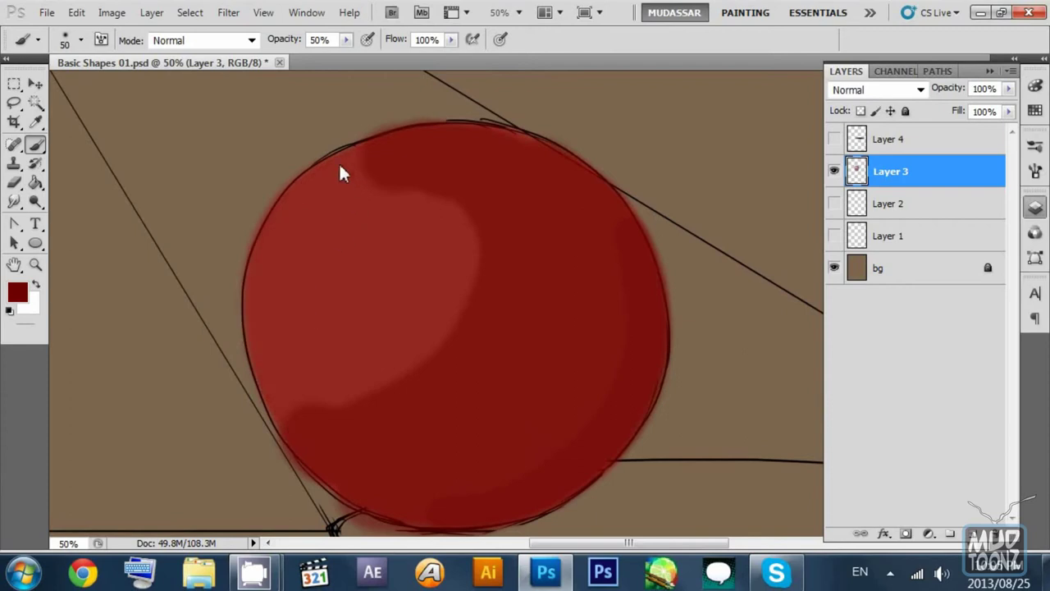
{"action": "mouse_move", "coordinate": [342, 171]}
{"action": "left_mouse_down"}
{"action": "mouse_move", "coordinate": [276, 238]}
{"action": "mouse_move", "coordinate": [288, 440]}
{"action": "mouse_move", "coordinate": [320, 177]}
{"action": "left_mouse_up"}
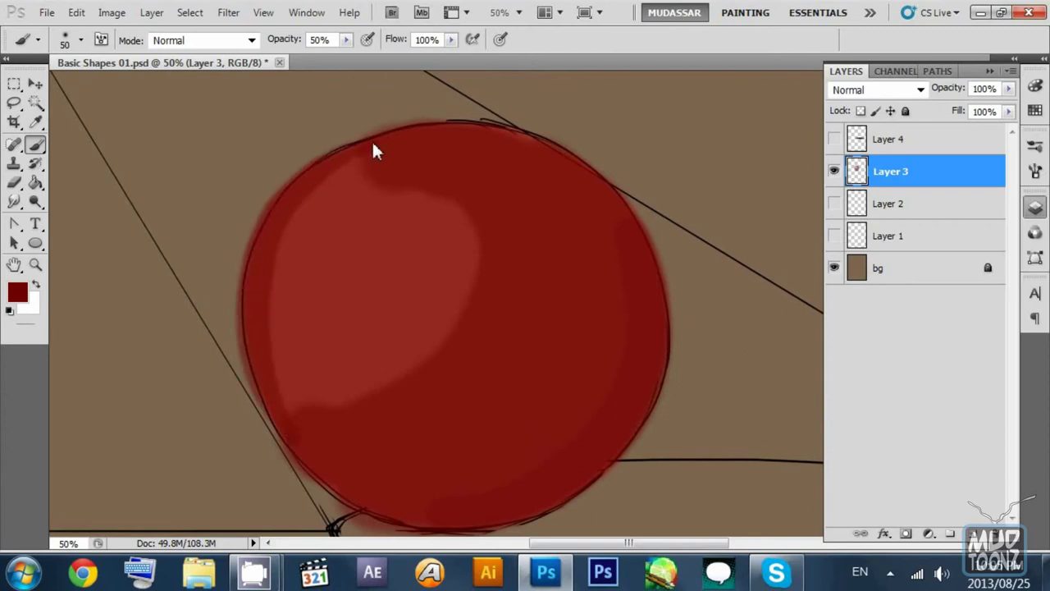
{"action": "key", "text": "ctrl+z"}
Step: Stroke dark red down the circle's right side with a size 100 brush
{"action": "scroll", "coordinate": [567, 230], "scroll_direction": "down", "scroll_amount": 1}
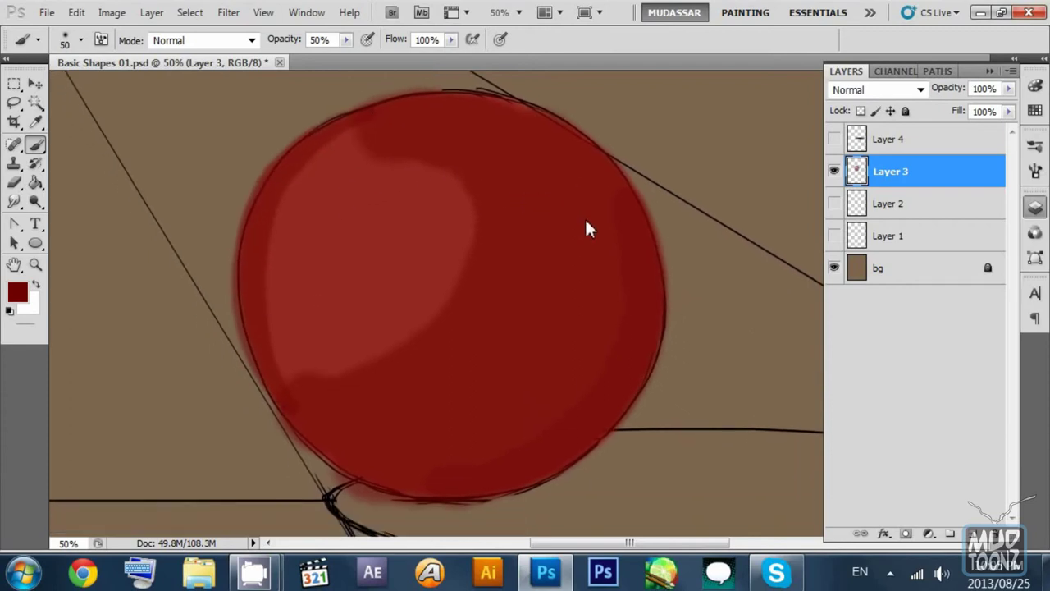
{"action": "key", "text": "bracketright"}
{"action": "key", "text": "bracketright"}
{"action": "key", "text": "bracketright"}
{"action": "key", "text": "bracketright"}
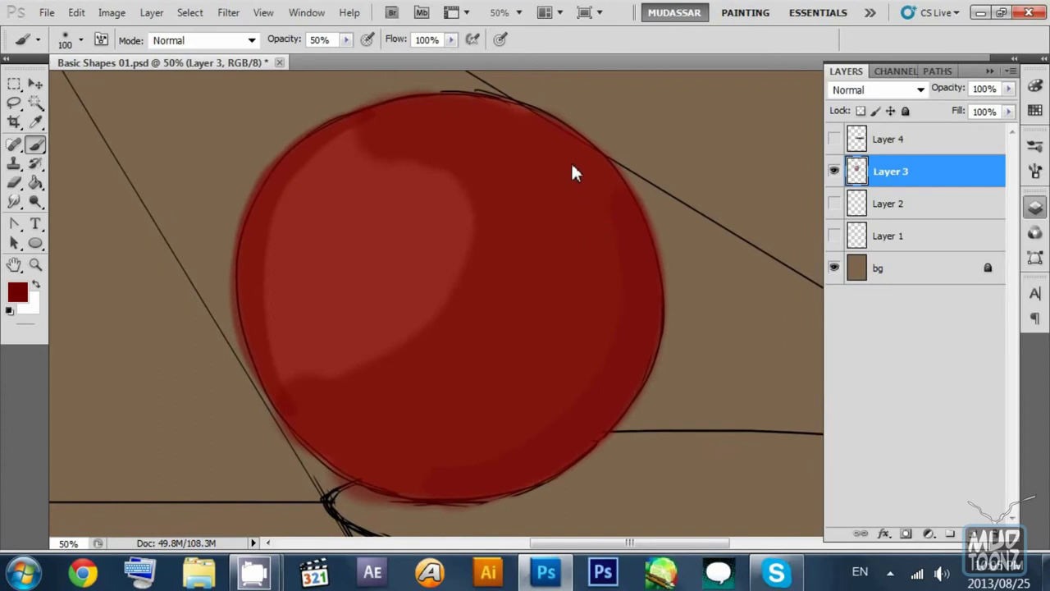
{"action": "scroll", "coordinate": [502, 160], "scroll_direction": "up", "scroll_amount": 1}
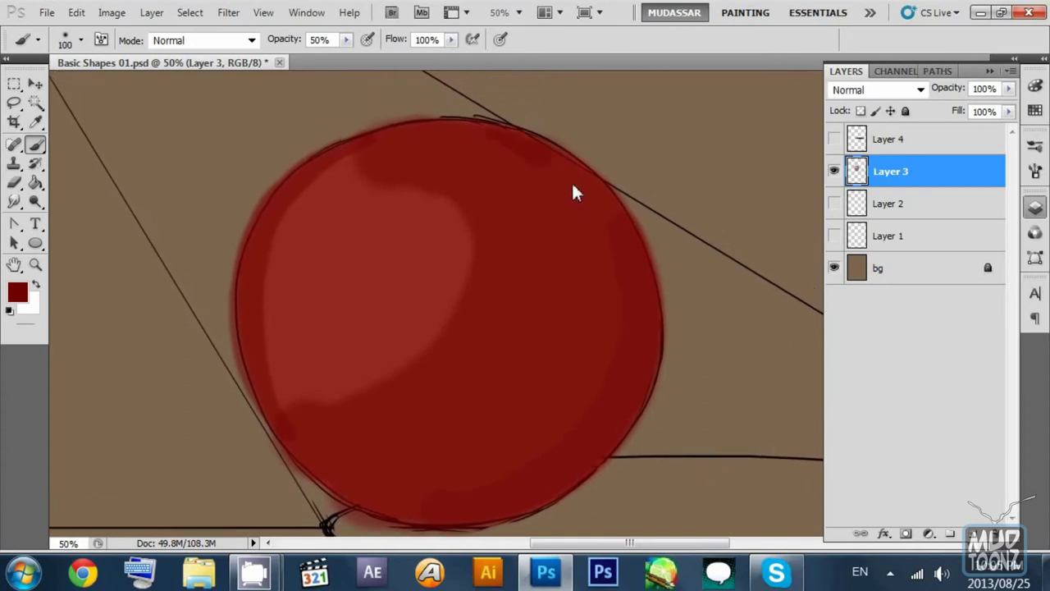
{"action": "left_click_drag", "start_coordinate": [572, 191], "coordinate": [475, 513]}
Step: Darken the circle's right and lower areas with broad dark red strokes using a size 250 brush at 50% opacity
{"action": "key", "text": "bracketright"}
{"action": "key", "text": "bracketright"}
{"action": "key", "text": "bracketright"}
{"action": "key", "text": "bracketright"}
{"action": "key", "text": "bracketright"}
{"action": "scroll", "coordinate": [597, 261], "scroll_direction": "down", "scroll_amount": 1}
{"action": "mouse_move", "coordinate": [583, 192]}
{"action": "left_mouse_down"}
{"action": "mouse_move", "coordinate": [611, 211]}
{"action": "mouse_move", "coordinate": [565, 416]}
{"action": "left_mouse_up"}
{"action": "key", "text": "ctrl+z"}
{"action": "mouse_move", "coordinate": [566, 170]}
{"action": "left_mouse_down"}
{"action": "mouse_move", "coordinate": [580, 422]}
{"action": "mouse_move", "coordinate": [383, 476]}
{"action": "left_mouse_up"}
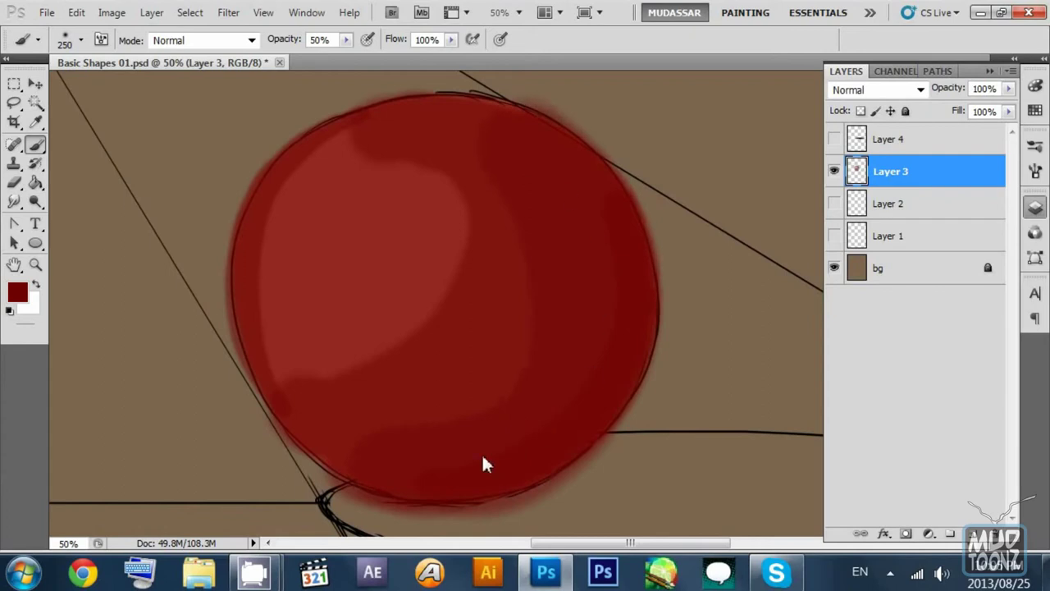
{"action": "mouse_move", "coordinate": [376, 506]}
{"action": "left_mouse_down"}
{"action": "mouse_move", "coordinate": [304, 424]}
{"action": "mouse_move", "coordinate": [262, 410]}
{"action": "left_mouse_up"}
{"action": "mouse_move", "coordinate": [599, 228]}
{"action": "left_mouse_down"}
{"action": "mouse_move", "coordinate": [543, 436]}
{"action": "mouse_move", "coordinate": [460, 492]}
{"action": "left_mouse_up"}
{"action": "left_click_drag", "start_coordinate": [377, 492], "coordinate": [336, 405]}
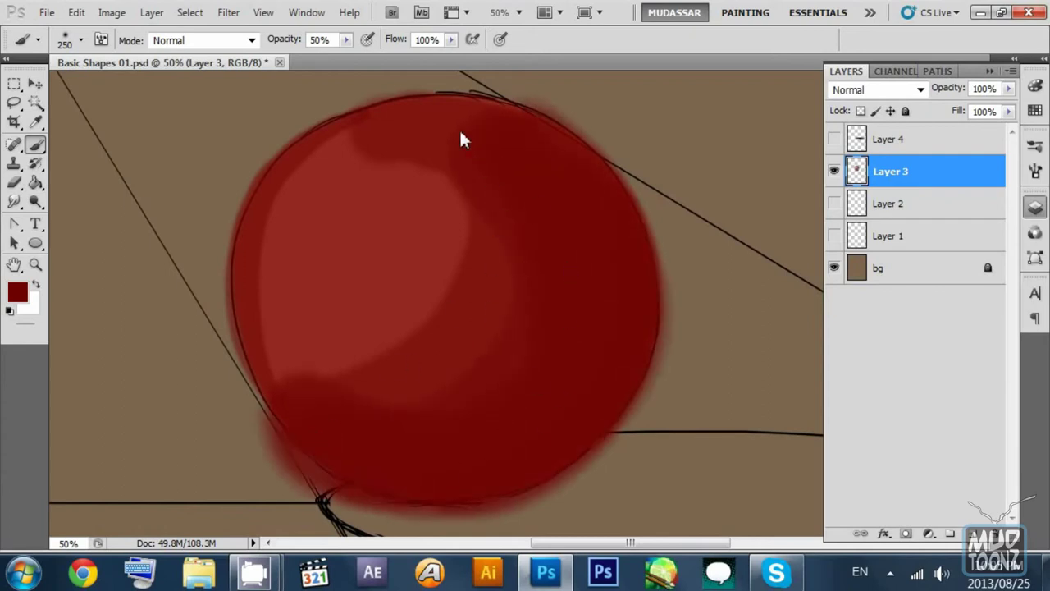
Step: Extend the dark red shading inward over the circle's middle, narrowing the bright area at the upper left
{"action": "mouse_move", "coordinate": [462, 141]}
{"action": "left_mouse_down"}
{"action": "mouse_move", "coordinate": [479, 303]}
{"action": "mouse_move", "coordinate": [322, 412]}
{"action": "mouse_move", "coordinate": [446, 344]}
{"action": "mouse_move", "coordinate": [449, 155]}
{"action": "mouse_move", "coordinate": [462, 204]}
{"action": "mouse_move", "coordinate": [289, 372]}
{"action": "mouse_move", "coordinate": [429, 323]}
{"action": "mouse_move", "coordinate": [400, 155]}
{"action": "mouse_move", "coordinate": [423, 173]}
{"action": "mouse_move", "coordinate": [415, 346]}
{"action": "mouse_move", "coordinate": [347, 363]}
{"action": "left_mouse_up"}
{"action": "mouse_move", "coordinate": [505, 151]}
{"action": "left_mouse_down"}
{"action": "mouse_move", "coordinate": [366, 480]}
{"action": "mouse_move", "coordinate": [505, 184]}
{"action": "left_mouse_up"}
{"action": "mouse_move", "coordinate": [383, 474]}
{"action": "left_mouse_down"}
{"action": "mouse_move", "coordinate": [467, 417]}
{"action": "mouse_move", "coordinate": [522, 194]}
{"action": "left_mouse_up"}
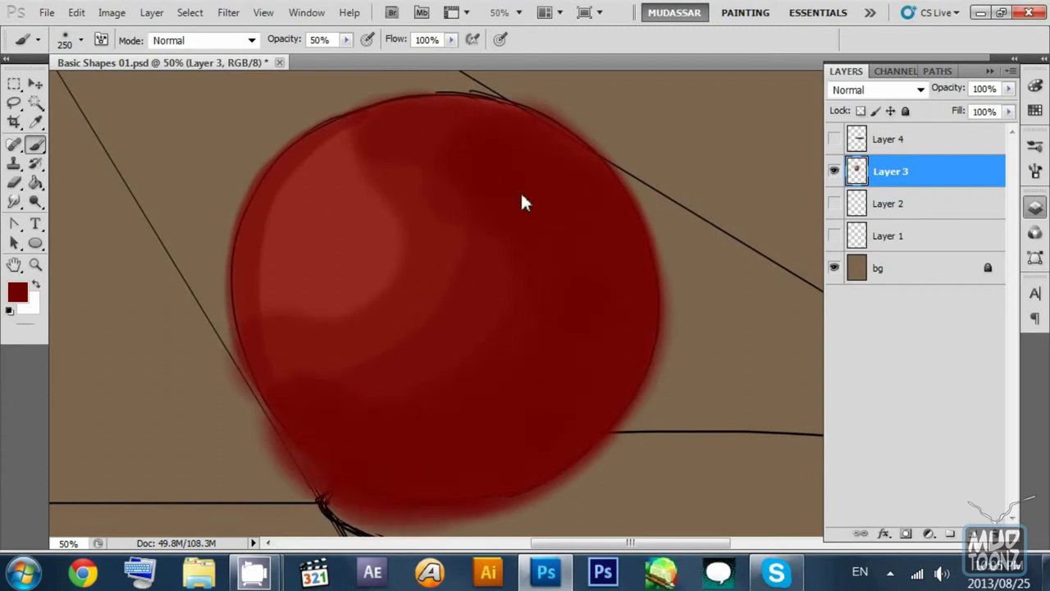
{"action": "left_click_drag", "start_coordinate": [589, 237], "coordinate": [572, 209]}
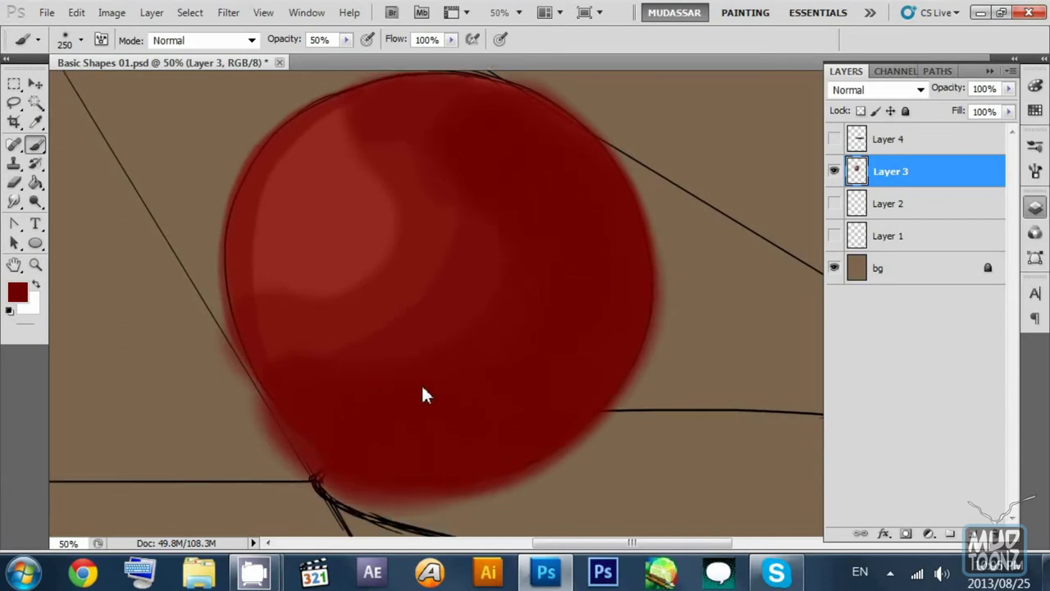
{"action": "left_click_drag", "start_coordinate": [490, 190], "coordinate": [476, 222]}
Step: Paint a soft white highlight on the sphere's upper-left area with a size 175 brush at 20% opacity
{"action": "key", "text": "x"}
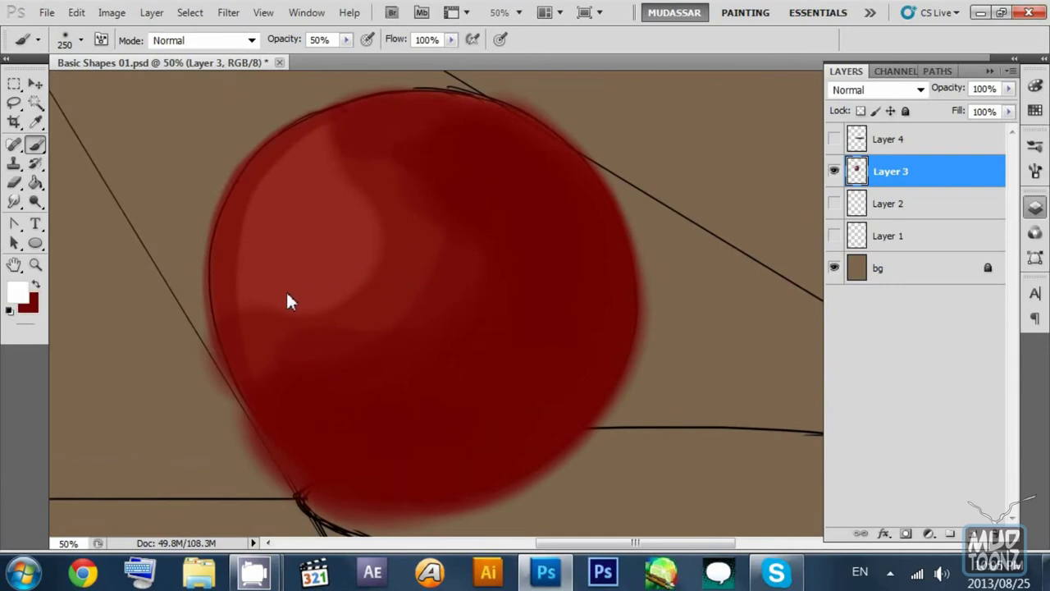
{"action": "key", "text": "bracketleft"}
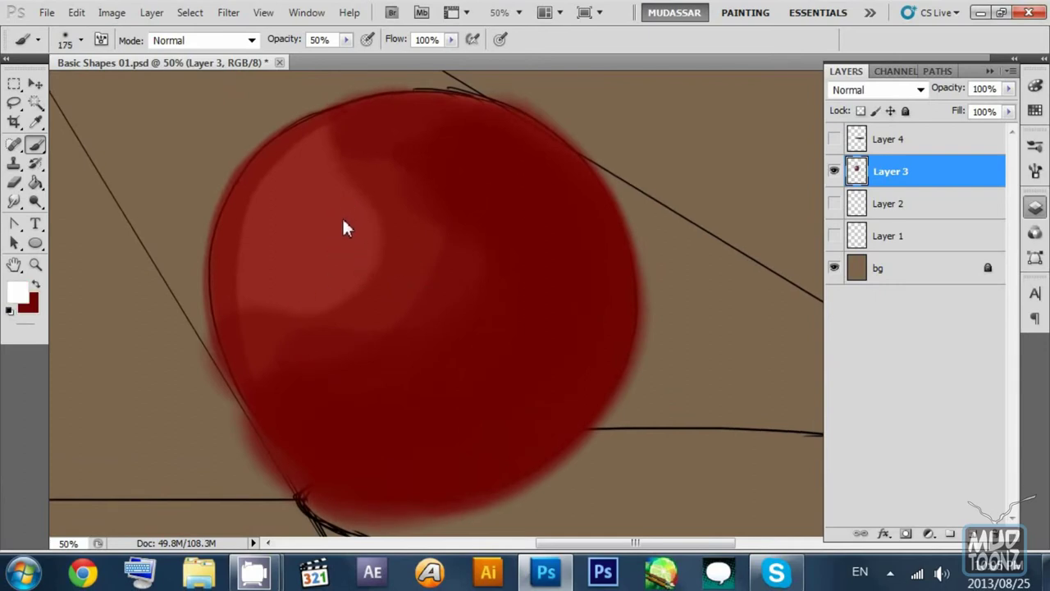
{"action": "key", "text": "2"}
{"action": "mouse_move", "coordinate": [330, 197]}
{"action": "left_mouse_down"}
{"action": "mouse_move", "coordinate": [269, 208]}
{"action": "mouse_move", "coordinate": [341, 184]}
{"action": "mouse_move", "coordinate": [285, 285]}
{"action": "mouse_move", "coordinate": [277, 213]}
{"action": "mouse_move", "coordinate": [315, 187]}
{"action": "mouse_move", "coordinate": [358, 229]}
{"action": "mouse_move", "coordinate": [336, 255]}
{"action": "mouse_move", "coordinate": [282, 235]}
{"action": "mouse_move", "coordinate": [370, 213]}
{"action": "left_mouse_up"}
{"action": "key", "text": "ctrl+z"}
{"action": "mouse_move", "coordinate": [313, 197]}
{"action": "left_mouse_down"}
{"action": "mouse_move", "coordinate": [322, 263]}
{"action": "mouse_move", "coordinate": [351, 206]}
{"action": "mouse_move", "coordinate": [303, 212]}
{"action": "mouse_move", "coordinate": [316, 181]}
{"action": "left_mouse_up"}
{"action": "key", "text": "ctrl+z"}
{"action": "mouse_move", "coordinate": [297, 205]}
{"action": "left_mouse_down"}
{"action": "mouse_move", "coordinate": [331, 192]}
{"action": "mouse_move", "coordinate": [316, 184]}
{"action": "mouse_move", "coordinate": [301, 206]}
{"action": "mouse_move", "coordinate": [311, 217]}
{"action": "mouse_move", "coordinate": [316, 183]}
{"action": "mouse_move", "coordinate": [294, 223]}
{"action": "mouse_move", "coordinate": [293, 210]}
{"action": "mouse_move", "coordinate": [320, 194]}
{"action": "mouse_move", "coordinate": [311, 195]}
{"action": "mouse_move", "coordinate": [292, 213]}
{"action": "mouse_move", "coordinate": [315, 205]}
{"action": "mouse_move", "coordinate": [299, 226]}
{"action": "mouse_move", "coordinate": [318, 216]}
{"action": "mouse_move", "coordinate": [288, 227]}
{"action": "mouse_move", "coordinate": [335, 197]}
{"action": "mouse_move", "coordinate": [321, 209]}
{"action": "mouse_move", "coordinate": [328, 181]}
{"action": "mouse_move", "coordinate": [333, 197]}
{"action": "mouse_move", "coordinate": [326, 177]}
{"action": "mouse_move", "coordinate": [333, 187]}
{"action": "mouse_move", "coordinate": [293, 230]}
{"action": "mouse_move", "coordinate": [302, 238]}
{"action": "mouse_move", "coordinate": [325, 190]}
{"action": "left_mouse_up"}
{"action": "key", "text": "ctrl+z"}
{"action": "key", "text": "ctrl+alt+z"}
{"action": "left_click_drag", "start_coordinate": [429, 164], "coordinate": [427, 166]}
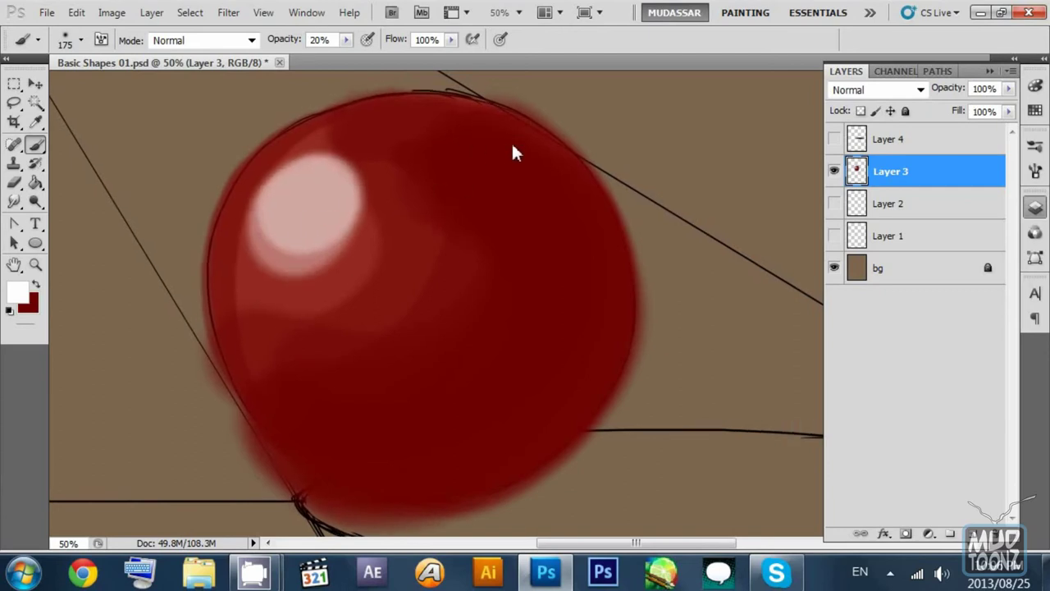
Step: Try additional white strokes on the sphere with a size 70 brush and undo them
{"action": "key", "text": "bracketleft"}
{"action": "key", "text": "bracketleft"}
{"action": "key", "text": "bracketleft"}
{"action": "key", "text": "bracketleft"}
{"action": "key", "text": "bracketleft"}
{"action": "key", "text": "bracketleft"}
{"action": "scroll", "coordinate": [476, 189], "scroll_direction": "down", "scroll_amount": 1}
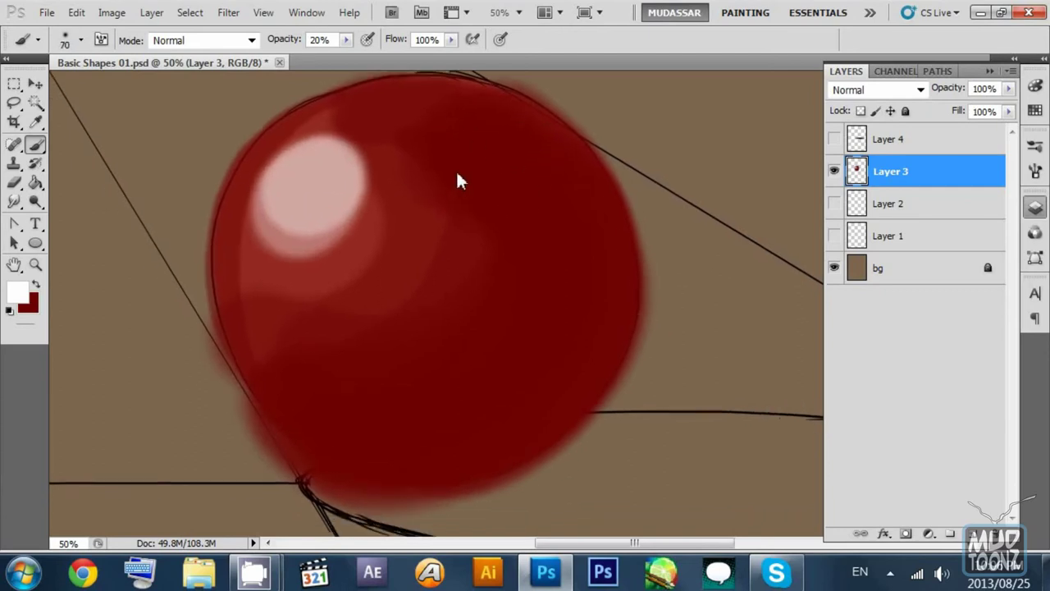
{"action": "left_click_drag", "start_coordinate": [457, 172], "coordinate": [460, 164]}
{"action": "left_click_drag", "start_coordinate": [302, 185], "coordinate": [308, 207]}
{"action": "key", "text": "ctrl+alt+z"}
{"action": "key", "text": "ctrl+alt+z"}
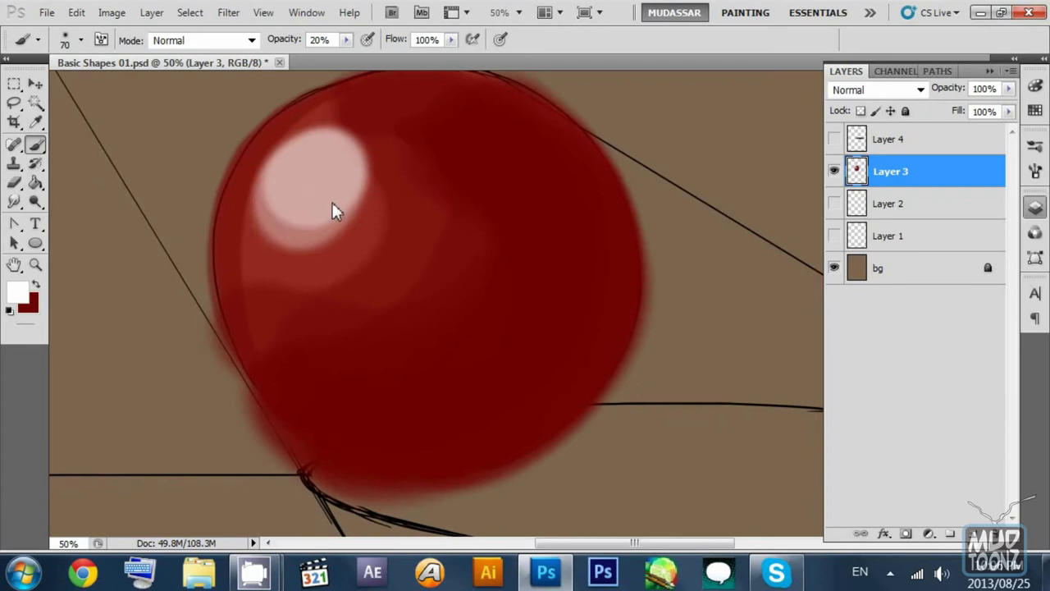
Step: Switch back to dark red with a size 200 brush and try a stroke along the sphere's right side
{"action": "key", "text": "bracketright"}
{"action": "key", "text": "bracketright"}
{"action": "key", "text": "bracketright"}
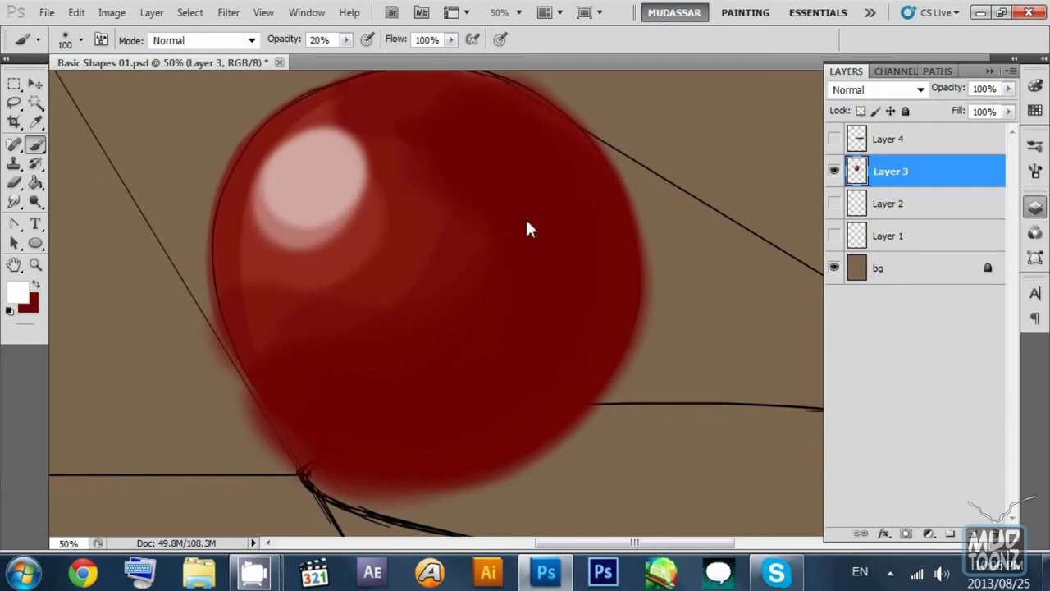
{"action": "key", "text": "x"}
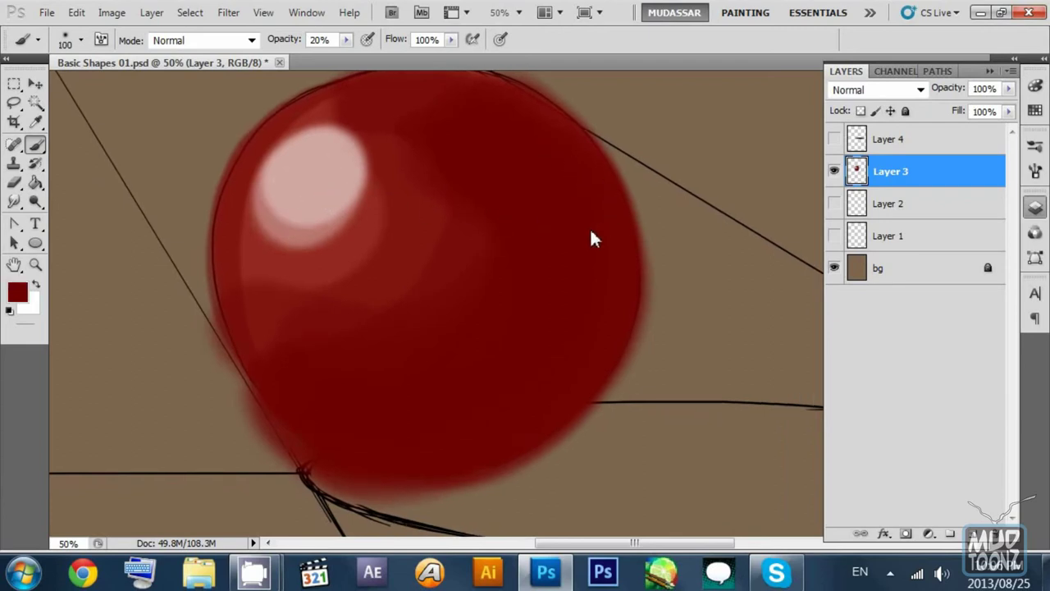
{"action": "key", "text": "bracketright"}
{"action": "key", "text": "bracketright"}
{"action": "key", "text": "bracketright"}
{"action": "key", "text": "bracketright"}
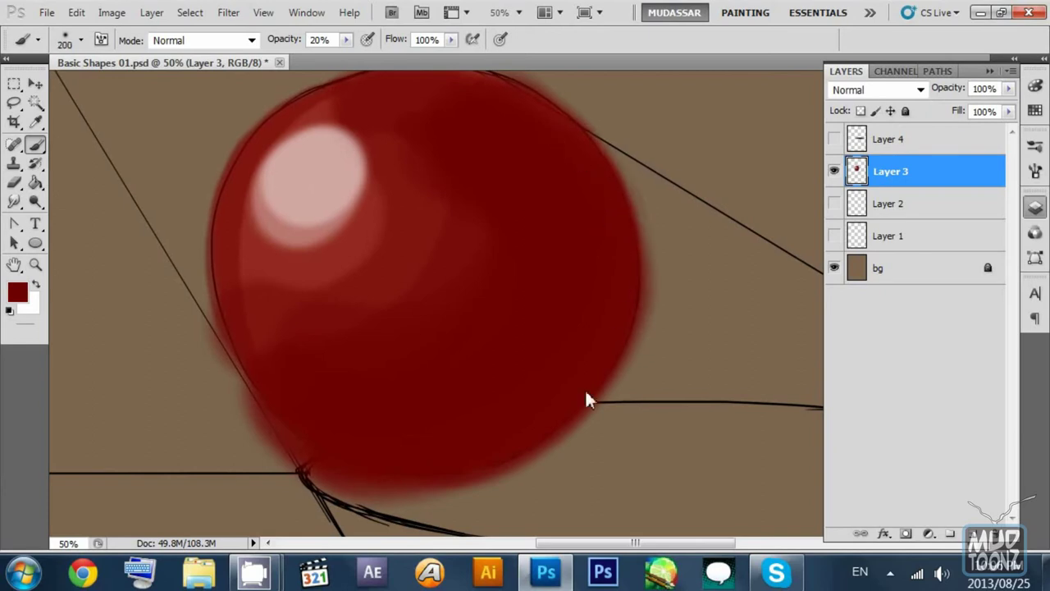
{"action": "left_click_drag", "start_coordinate": [585, 388], "coordinate": [565, 228]}
{"action": "key", "text": "ctrl+z"}
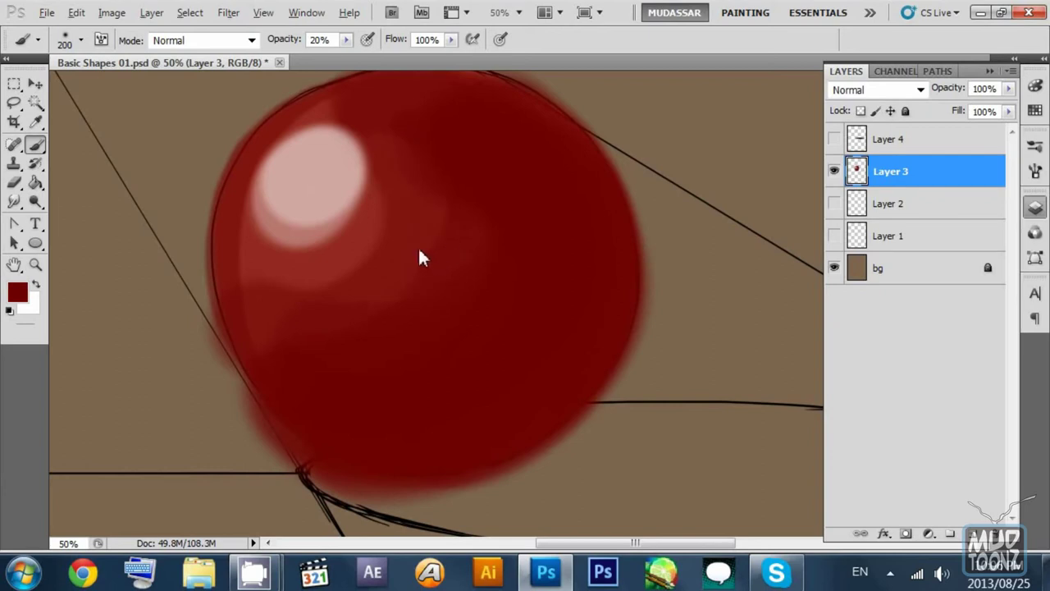
Step: Blend a lighter red around the highlight and down the sphere's left side at 20% opacity
{"action": "mouse_move", "coordinate": [421, 243]}
{"action": "left_mouse_down"}
{"action": "mouse_move", "coordinate": [431, 247]}
{"action": "mouse_move", "coordinate": [379, 236]}
{"action": "left_mouse_up"}
{"action": "key", "text": "ctrl+alt+z"}
{"action": "key", "text": "ctrl+alt+z"}
{"action": "mouse_move", "coordinate": [373, 159]}
{"action": "left_mouse_down"}
{"action": "mouse_move", "coordinate": [321, 288]}
{"action": "mouse_move", "coordinate": [343, 117]}
{"action": "mouse_move", "coordinate": [338, 266]}
{"action": "left_mouse_up"}
{"action": "key", "text": "ctrl+alt+z"}
{"action": "key", "text": "ctrl+alt+z"}
{"action": "mouse_move", "coordinate": [381, 163]}
{"action": "left_mouse_down"}
{"action": "mouse_move", "coordinate": [292, 282]}
{"action": "mouse_move", "coordinate": [334, 267]}
{"action": "mouse_move", "coordinate": [271, 302]}
{"action": "left_mouse_up"}
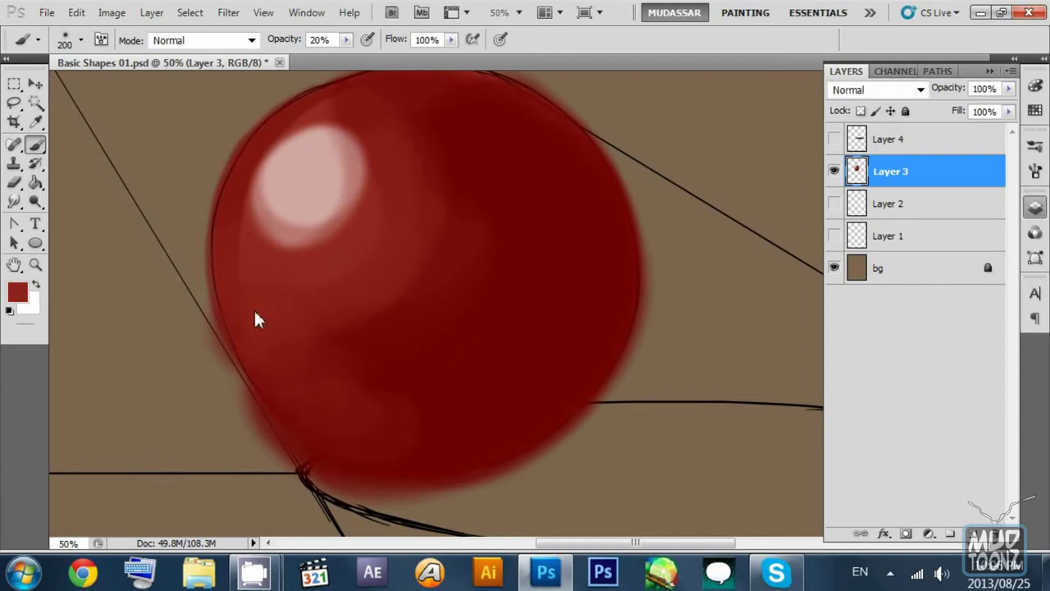
Step: Sample a lighter red near the highlight, blend it around the highlight's edges, and reduce the brush to size 100
{"action": "left_click", "coordinate": [305, 244], "text": "alt"}
{"action": "mouse_move", "coordinate": [268, 210]}
{"action": "left_mouse_down"}
{"action": "mouse_move", "coordinate": [301, 202]}
{"action": "mouse_move", "coordinate": [343, 204]}
{"action": "mouse_move", "coordinate": [321, 219]}
{"action": "mouse_move", "coordinate": [319, 201]}
{"action": "mouse_move", "coordinate": [344, 206]}
{"action": "mouse_move", "coordinate": [372, 173]}
{"action": "mouse_move", "coordinate": [382, 180]}
{"action": "mouse_move", "coordinate": [368, 221]}
{"action": "mouse_move", "coordinate": [367, 162]}
{"action": "mouse_move", "coordinate": [314, 257]}
{"action": "mouse_move", "coordinate": [358, 157]}
{"action": "mouse_move", "coordinate": [341, 123]}
{"action": "mouse_move", "coordinate": [313, 264]}
{"action": "mouse_move", "coordinate": [358, 145]}
{"action": "mouse_move", "coordinate": [362, 243]}
{"action": "mouse_move", "coordinate": [285, 268]}
{"action": "mouse_move", "coordinate": [377, 190]}
{"action": "mouse_move", "coordinate": [354, 132]}
{"action": "mouse_move", "coordinate": [334, 274]}
{"action": "mouse_move", "coordinate": [384, 204]}
{"action": "mouse_move", "coordinate": [277, 286]}
{"action": "mouse_move", "coordinate": [269, 243]}
{"action": "mouse_move", "coordinate": [306, 267]}
{"action": "mouse_move", "coordinate": [276, 210]}
{"action": "mouse_move", "coordinate": [291, 129]}
{"action": "mouse_move", "coordinate": [318, 175]}
{"action": "mouse_move", "coordinate": [260, 140]}
{"action": "mouse_move", "coordinate": [254, 148]}
{"action": "mouse_move", "coordinate": [267, 174]}
{"action": "mouse_move", "coordinate": [337, 122]}
{"action": "left_mouse_up"}
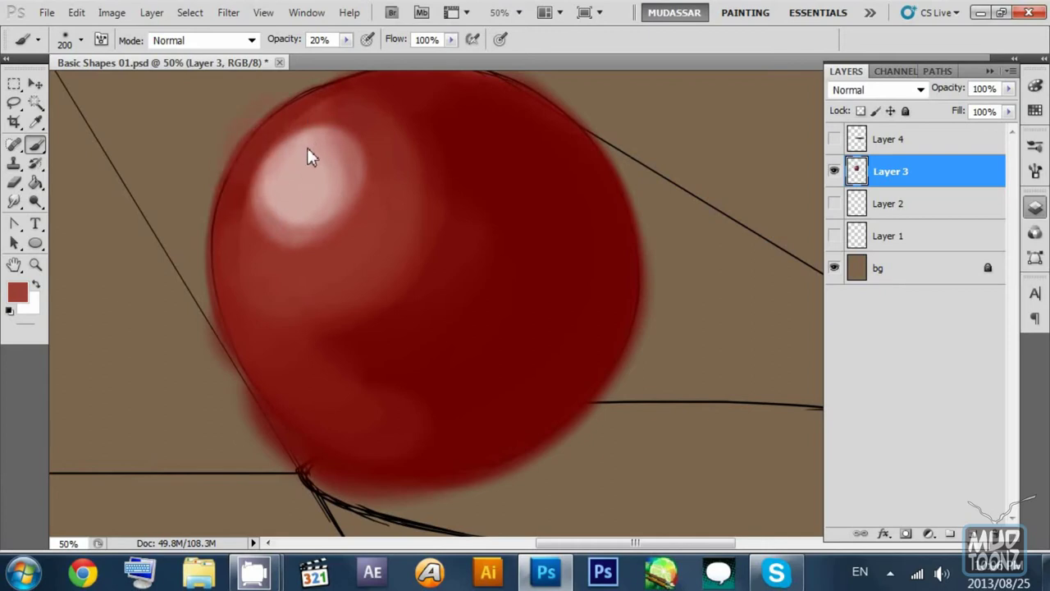
{"action": "left_click_drag", "start_coordinate": [309, 156], "coordinate": [305, 166]}
{"action": "key", "text": "bracketleft"}
{"action": "key", "text": "bracketleft"}
{"action": "key", "text": "bracketleft"}
{"action": "key", "text": "bracketleft"}
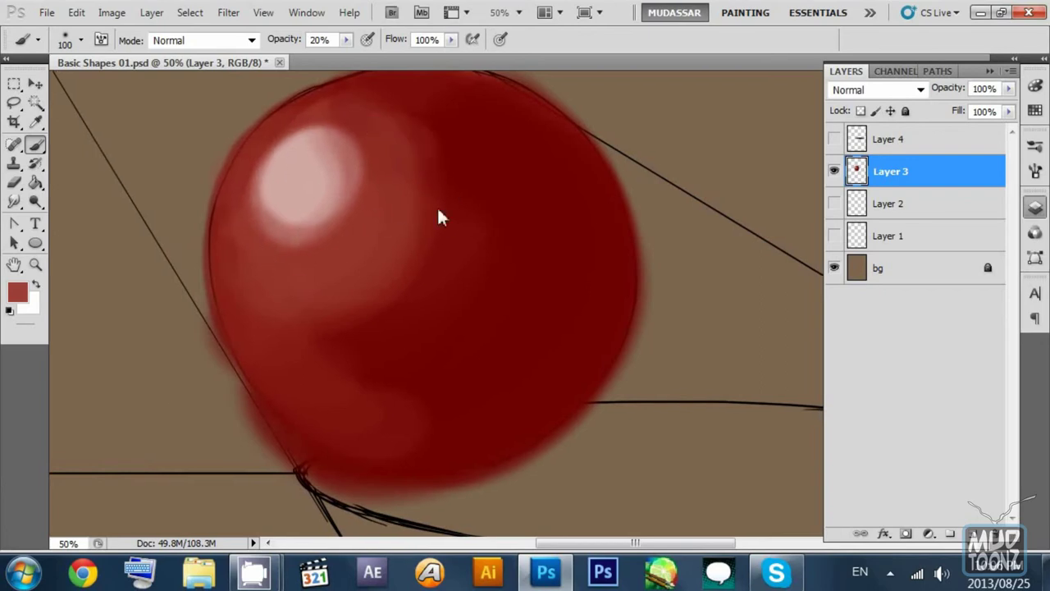
Step: Blend sampled mid reds from the highlight toward the dark right side with a size 200 brush
{"action": "key", "text": "bracketright"}
{"action": "key", "text": "bracketright"}
{"action": "key", "text": "bracketright"}
{"action": "key", "text": "bracketright"}
{"action": "left_click", "coordinate": [412, 151], "text": "alt"}
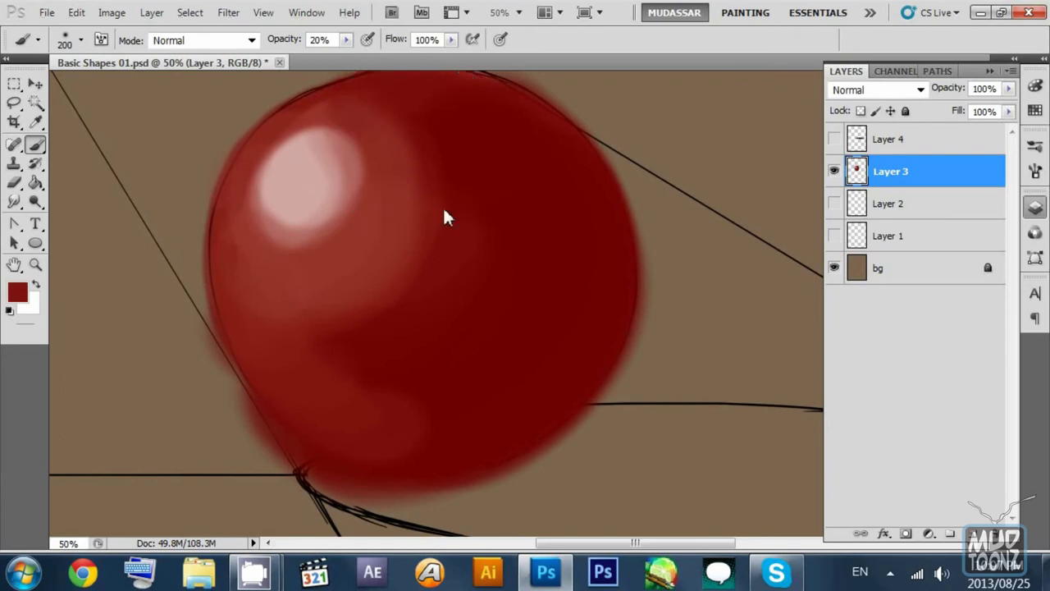
{"action": "left_click", "coordinate": [402, 147], "text": "alt"}
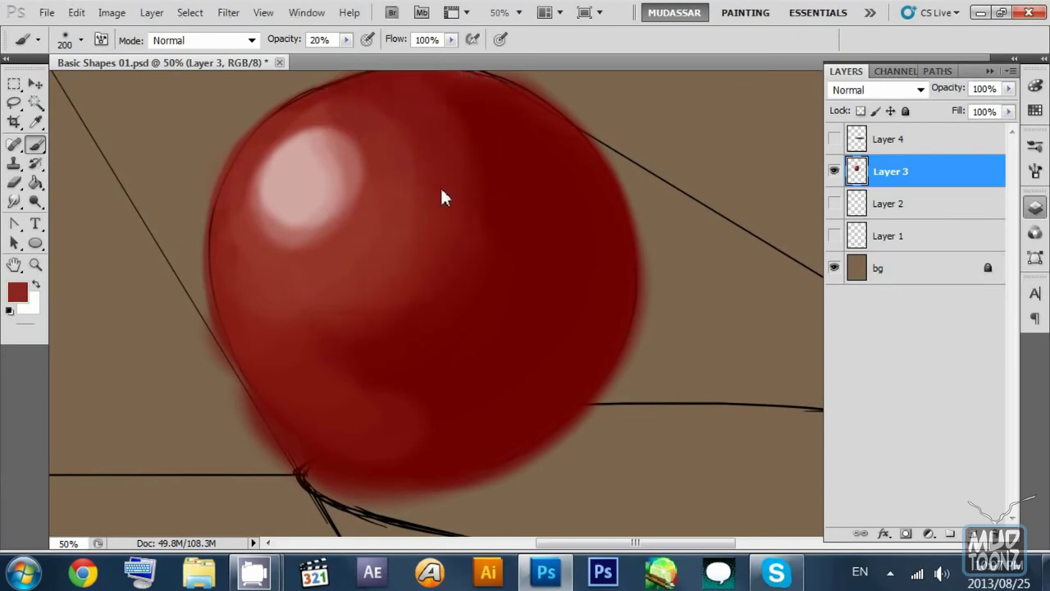
{"action": "left_click", "coordinate": [462, 193], "text": "alt"}
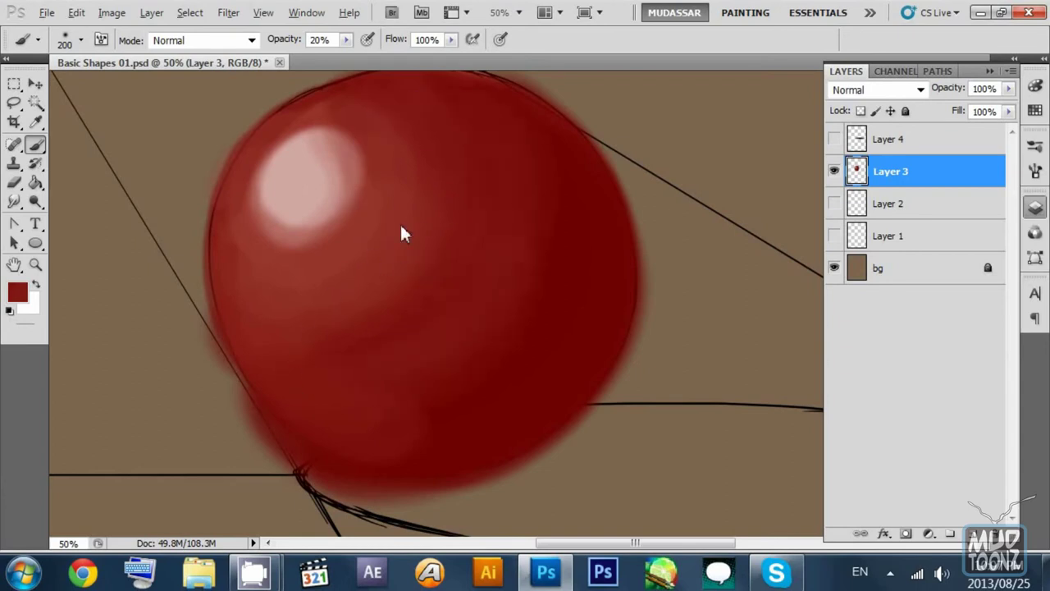
Step: Smooth the sphere's middle and lower-left shading by alternating sampled lighter and darker reds
{"action": "left_click", "coordinate": [423, 200], "text": "alt"}
{"action": "left_click", "coordinate": [557, 229], "text": "alt"}
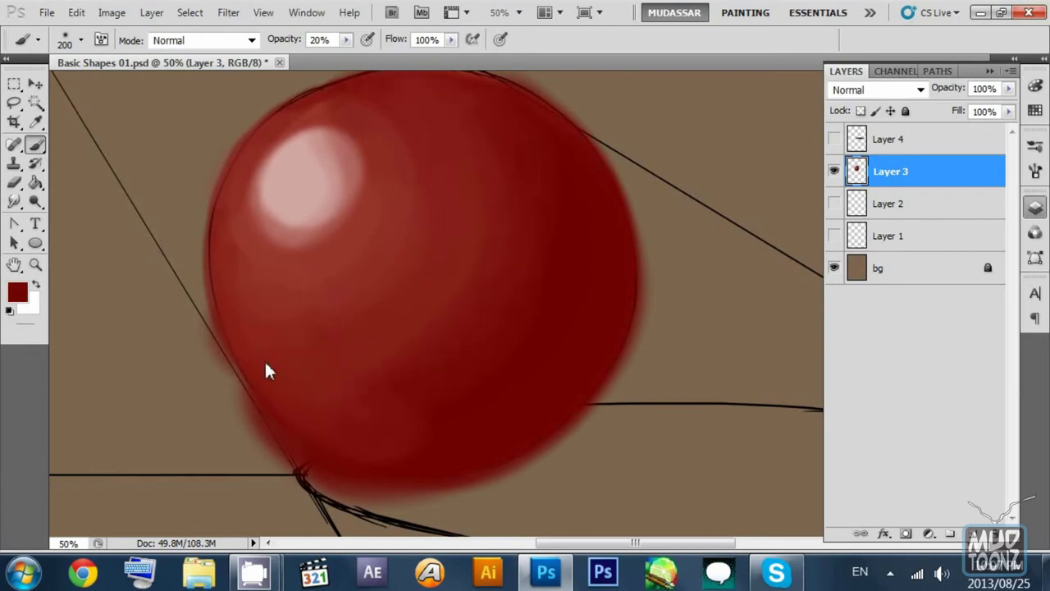
{"action": "left_click", "coordinate": [416, 171], "text": "alt"}
{"action": "left_click", "coordinate": [570, 231], "text": "alt"}
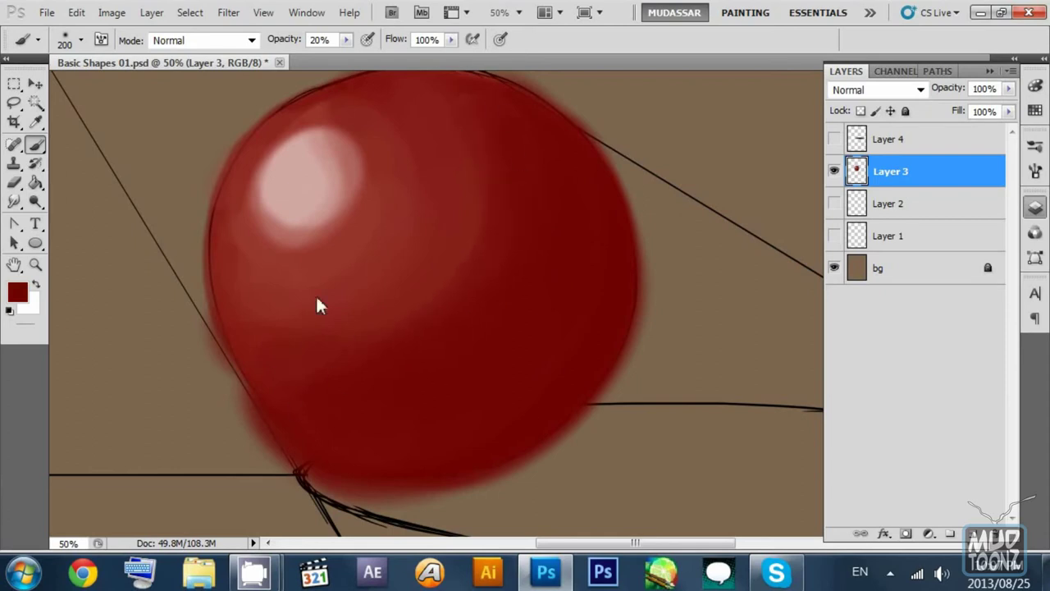
Step: Blend sampled reds over the sphere's lower middle, beneath the highlight and along the left edge
{"action": "left_click", "coordinate": [398, 264], "text": "alt"}
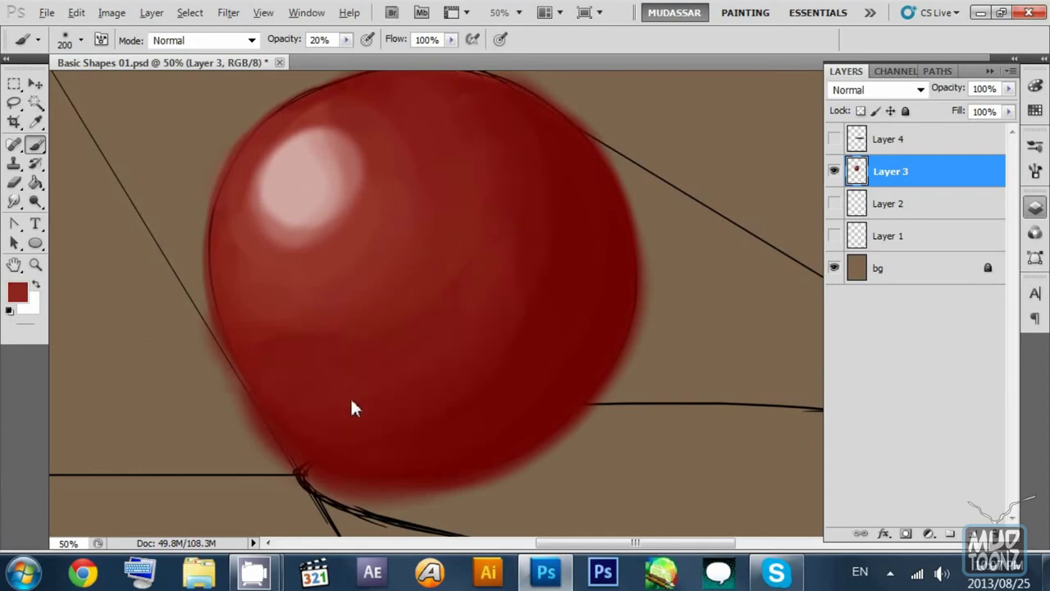
{"action": "left_click", "coordinate": [255, 339], "text": "alt"}
{"action": "left_click", "coordinate": [282, 218], "text": "alt"}
{"action": "left_click", "coordinate": [279, 232], "text": "alt"}
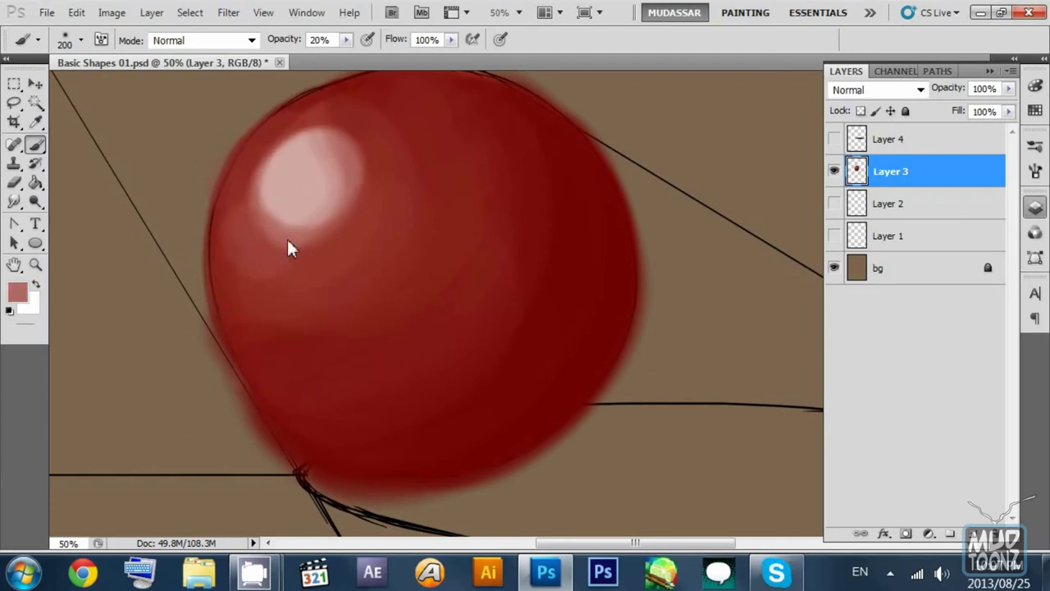
{"action": "left_click", "coordinate": [220, 220], "text": "alt"}
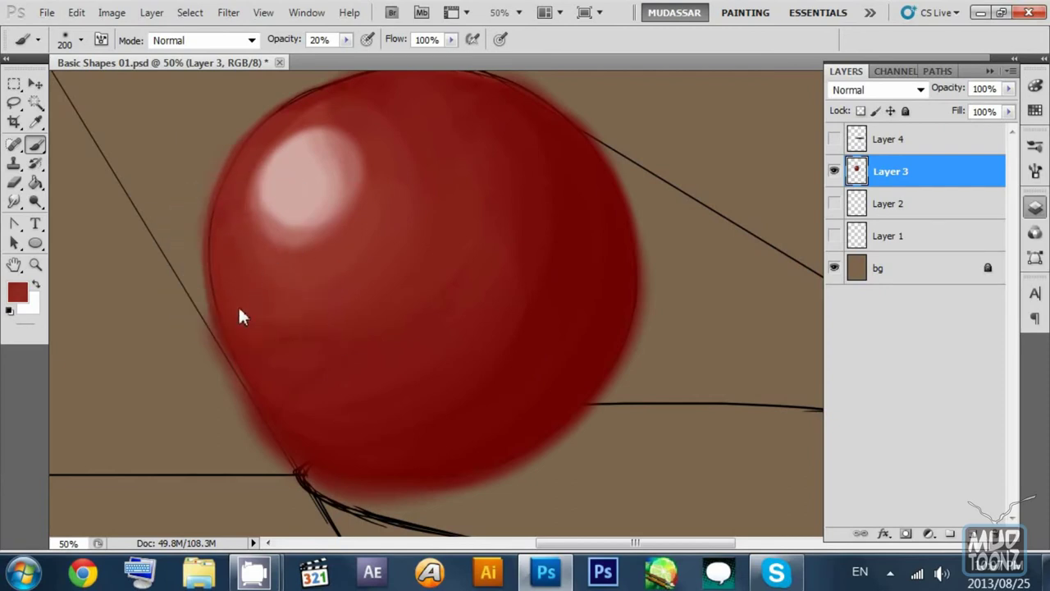
Step: Soften the transition between the sphere's lit area and dark right side with a sampled red
{"action": "left_click", "coordinate": [536, 255], "text": "alt"}
{"action": "left_click_drag", "start_coordinate": [572, 247], "coordinate": [540, 207]}
{"action": "scroll", "coordinate": [459, 230], "scroll_direction": "up", "scroll_amount": 4}
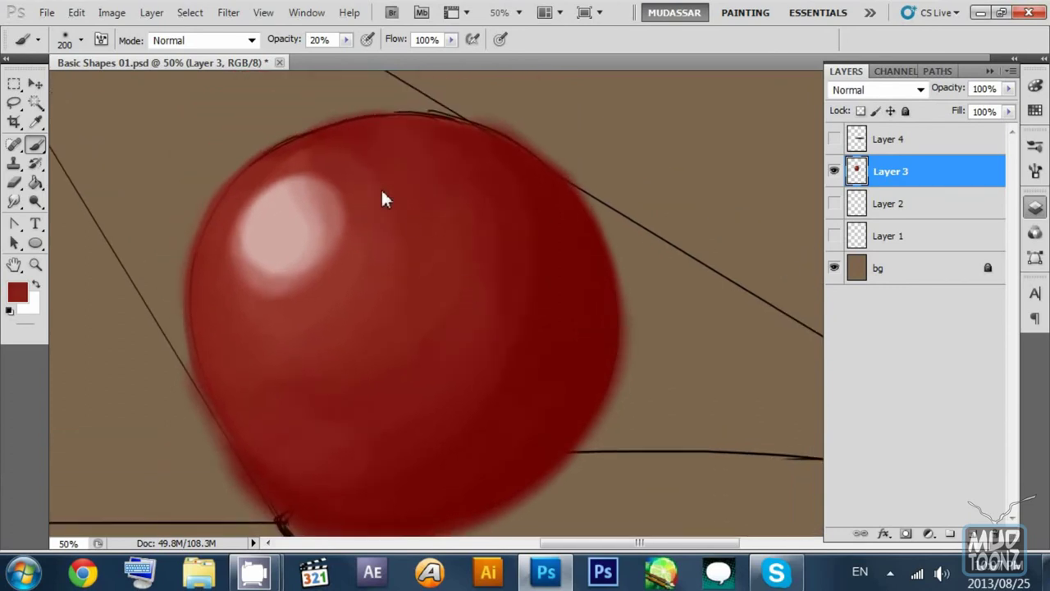
Step: Blend sampled reds across the sphere's top and upper right, beside the highlight
{"action": "left_click", "coordinate": [380, 167], "text": "alt"}
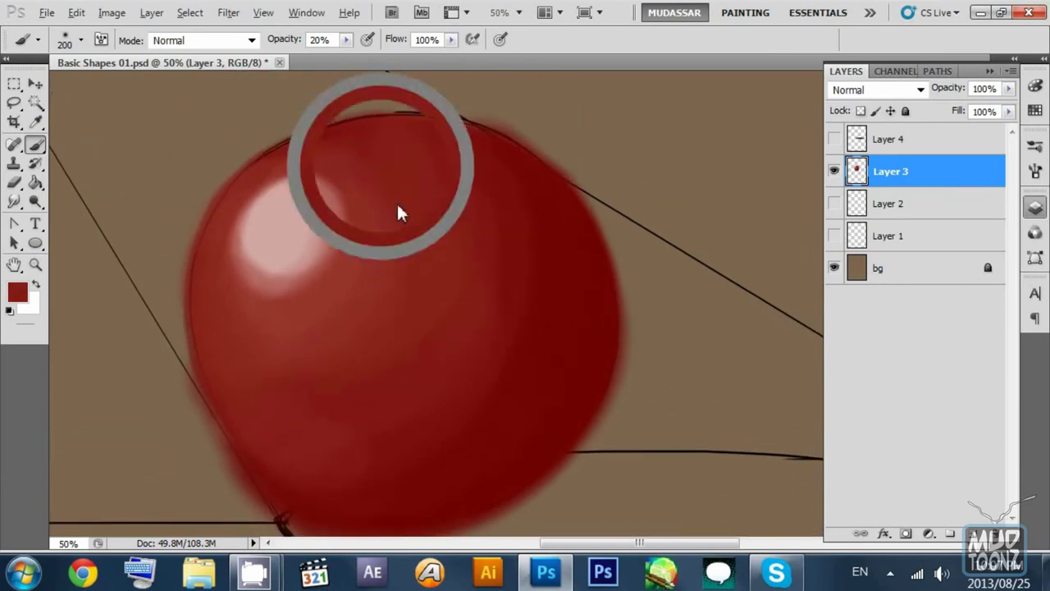
{"action": "left_click", "coordinate": [291, 149], "text": "alt"}
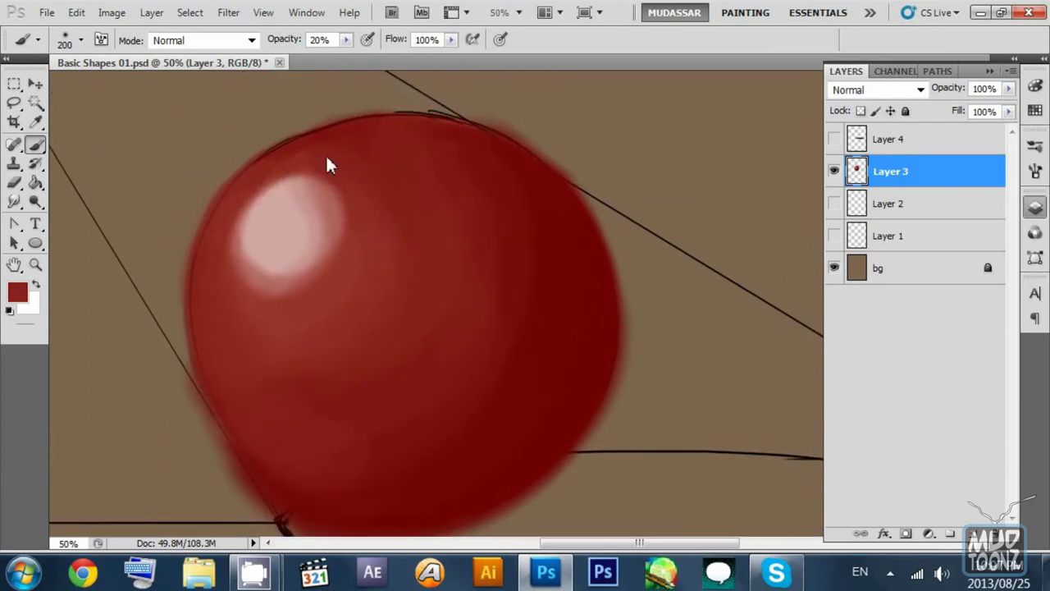
{"action": "mouse_move", "coordinate": [354, 169]}
{"action": "left_mouse_down"}
{"action": "mouse_move", "coordinate": [328, 152]}
{"action": "mouse_move", "coordinate": [284, 165]}
{"action": "mouse_move", "coordinate": [334, 153]}
{"action": "left_mouse_up"}
{"action": "left_click_drag", "start_coordinate": [514, 238], "coordinate": [457, 158]}
{"action": "left_click", "coordinate": [454, 149], "text": "alt"}
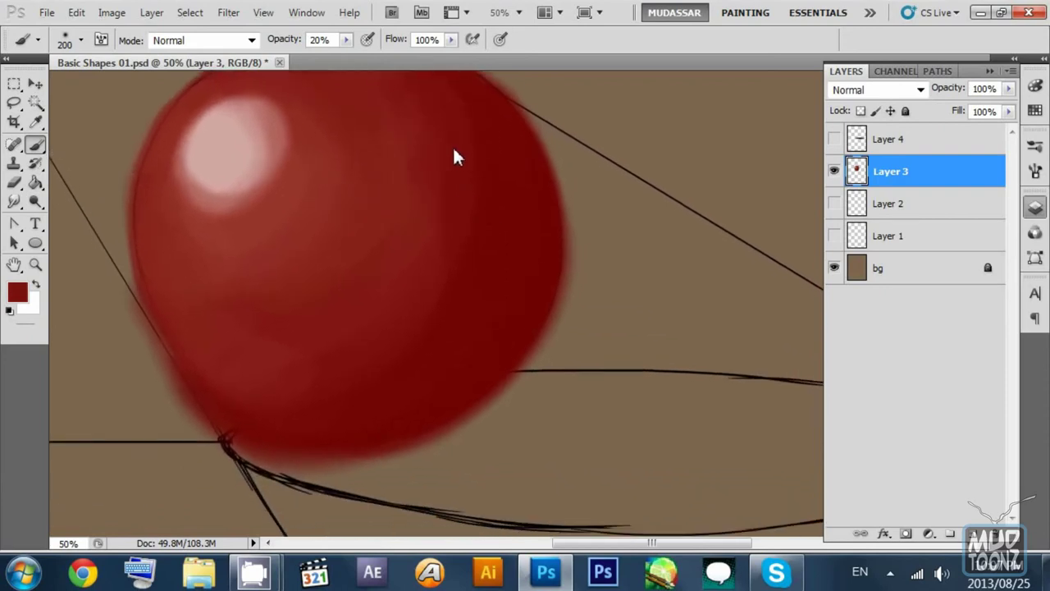
{"action": "left_click", "coordinate": [465, 187]}
Step: Set the background colour to dark red #700303
{"action": "left_click", "coordinate": [29, 306]}
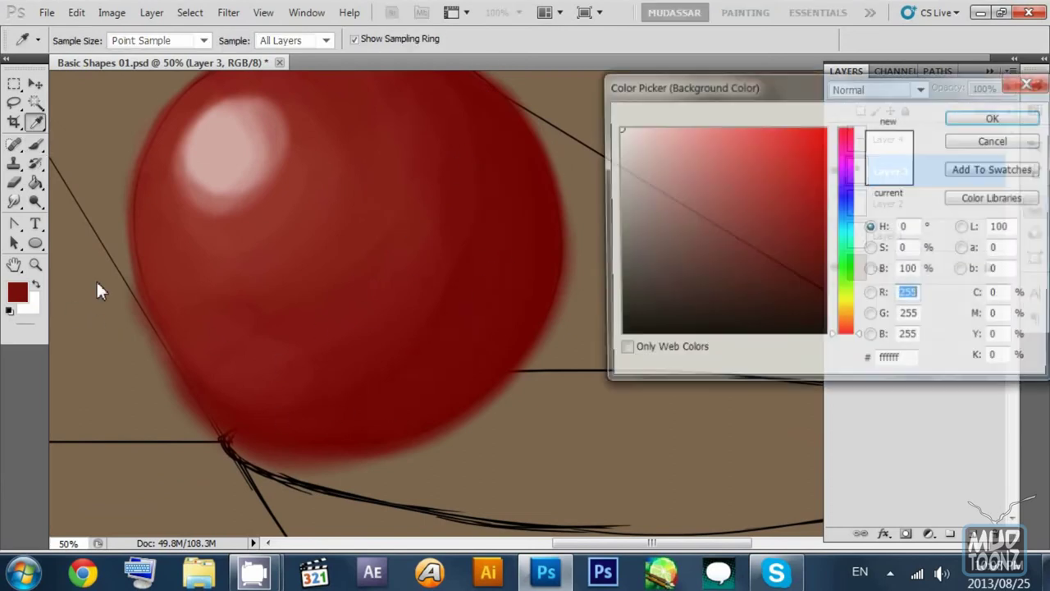
{"action": "left_click", "coordinate": [821, 257]}
{"action": "mouse_move", "coordinate": [822, 261]}
{"action": "left_mouse_down"}
{"action": "mouse_move", "coordinate": [826, 270]}
{"action": "mouse_move", "coordinate": [820, 241]}
{"action": "left_mouse_up"}
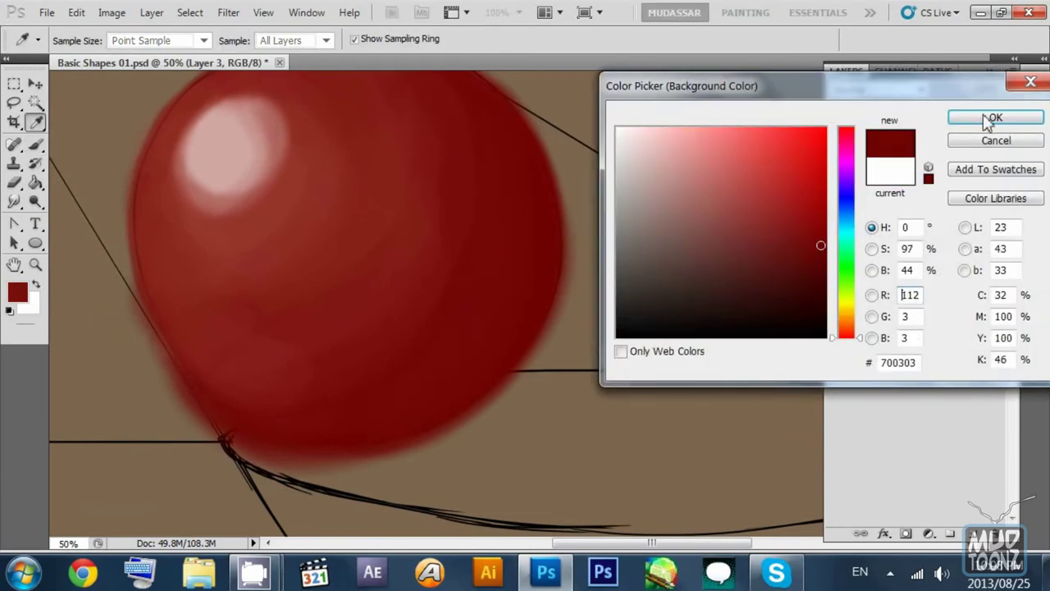
{"action": "left_click", "coordinate": [996, 117]}
Step: Paint dark red strokes at 20% opacity down the sphere's right edge, undoing the misplaced first stroke
{"action": "mouse_move", "coordinate": [542, 171]}
{"action": "left_mouse_down"}
{"action": "mouse_move", "coordinate": [551, 301]}
{"action": "mouse_move", "coordinate": [415, 447]}
{"action": "left_mouse_up"}
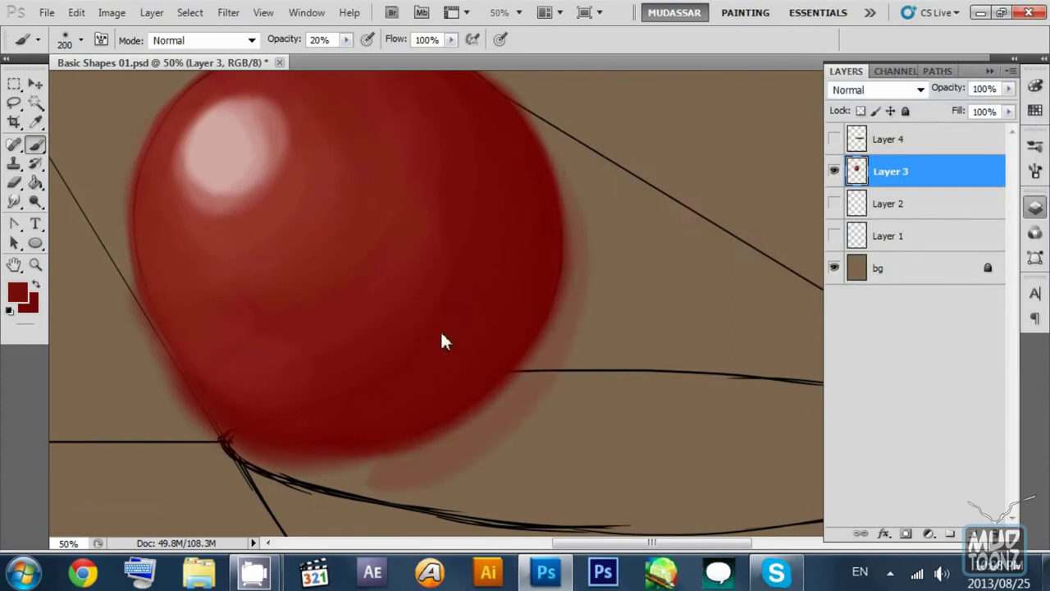
{"action": "key", "text": "ctrl+z"}
{"action": "left_click_drag", "start_coordinate": [531, 160], "coordinate": [461, 386]}
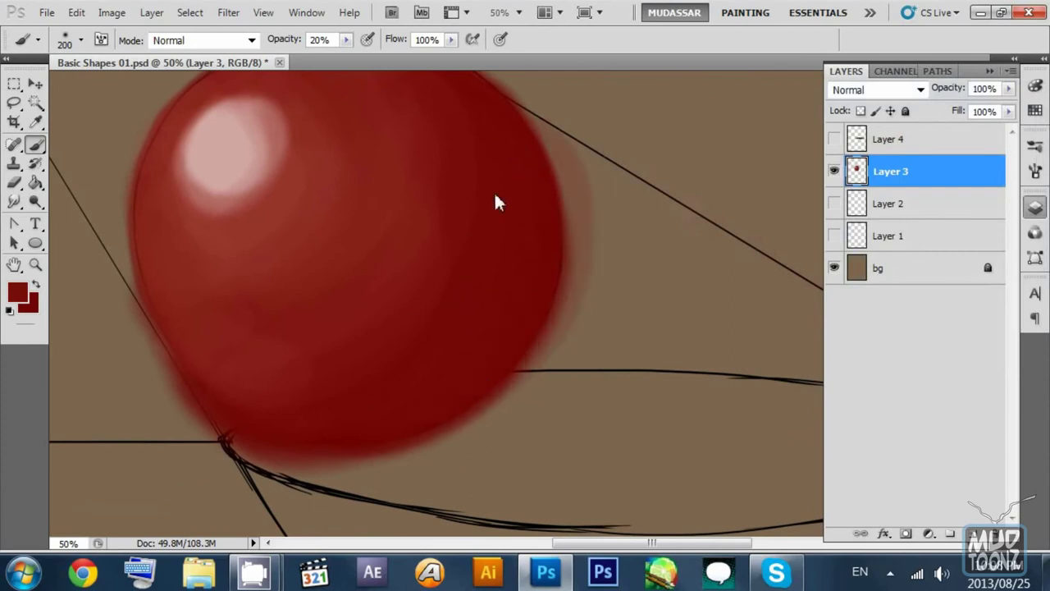
{"action": "mouse_move", "coordinate": [537, 164]}
{"action": "left_mouse_down"}
{"action": "mouse_move", "coordinate": [559, 269]}
{"action": "mouse_move", "coordinate": [440, 343]}
{"action": "left_mouse_up"}
Step: Fill out the sphere's right edge with dark red at 40% brush opacity, undoing unwanted strokes
{"action": "key", "text": "4"}
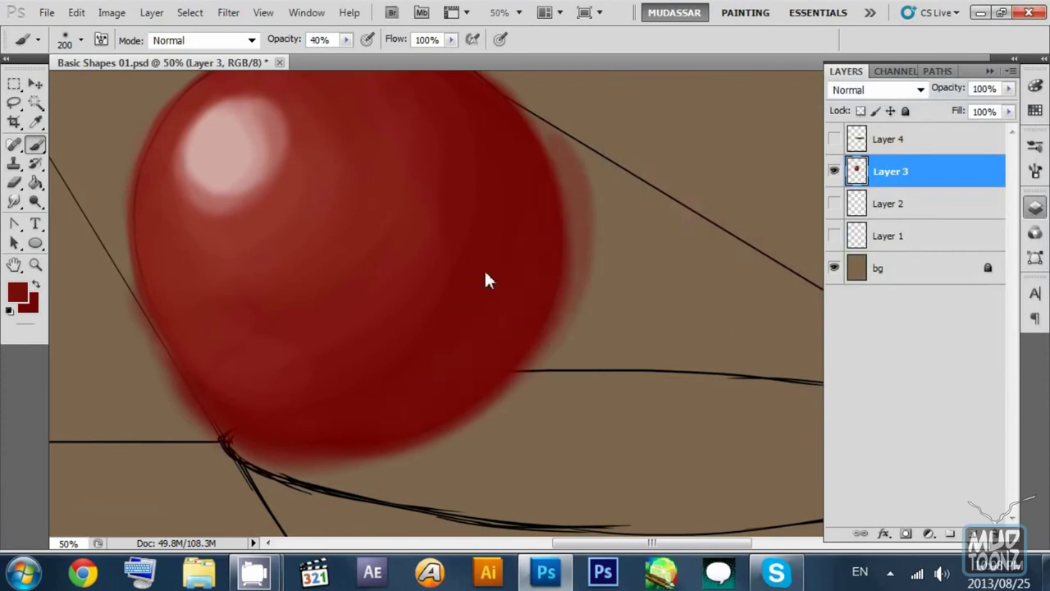
{"action": "left_click_drag", "start_coordinate": [548, 170], "coordinate": [472, 394]}
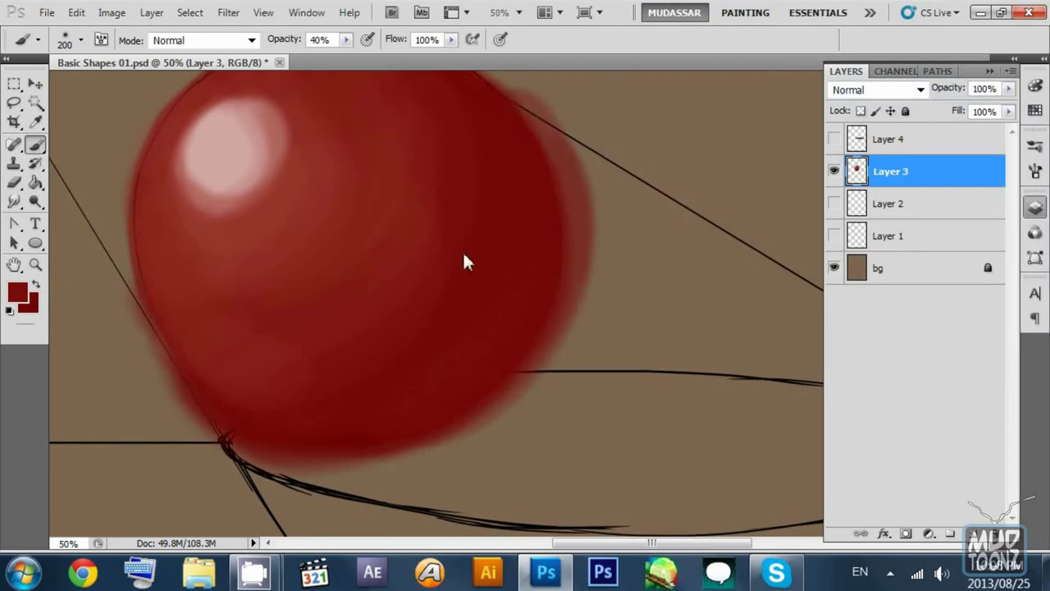
{"action": "key", "text": "ctrl+z"}
{"action": "left_click_drag", "start_coordinate": [511, 133], "coordinate": [464, 369]}
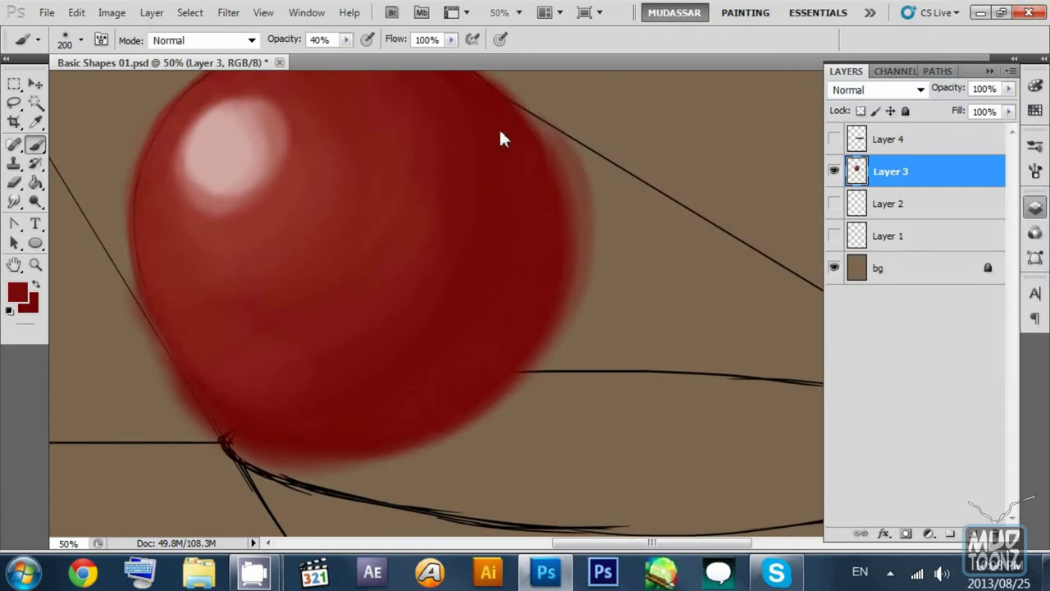
{"action": "left_click_drag", "start_coordinate": [566, 203], "coordinate": [558, 329]}
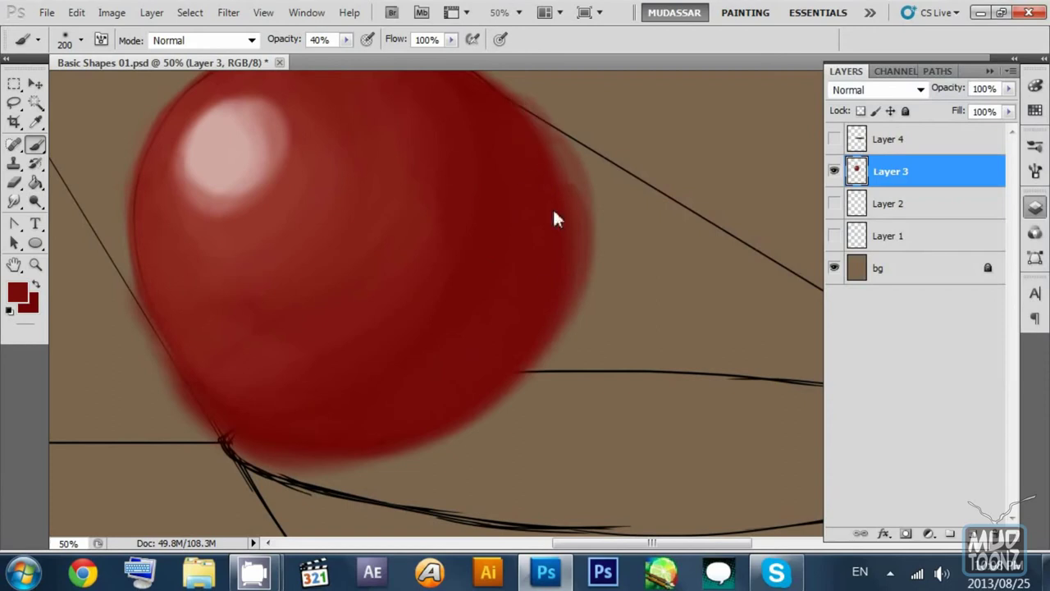
{"action": "key", "text": "ctrl+z"}
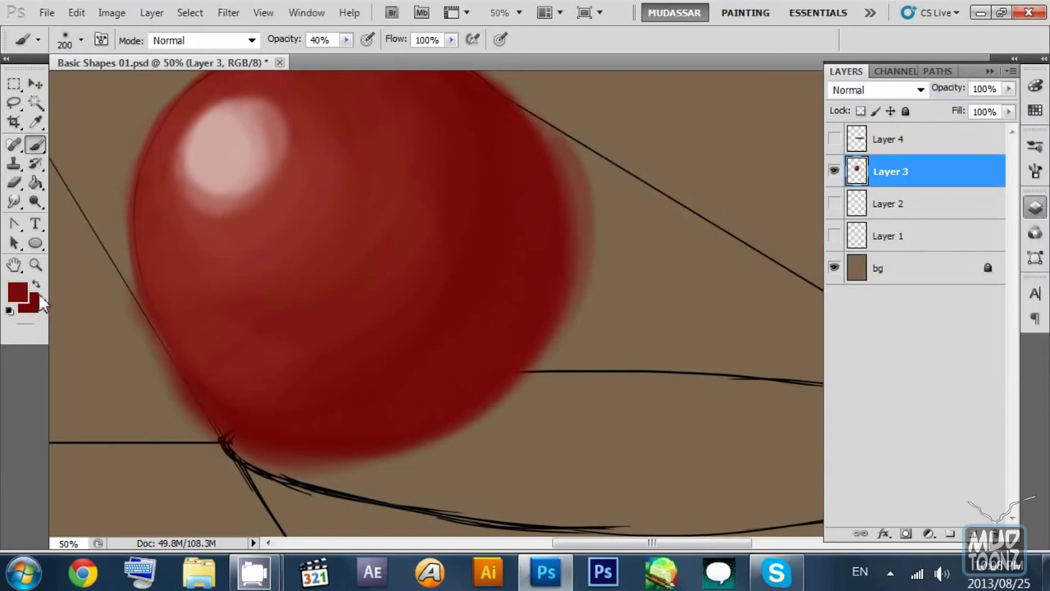
{"action": "left_click_drag", "start_coordinate": [516, 135], "coordinate": [446, 298]}
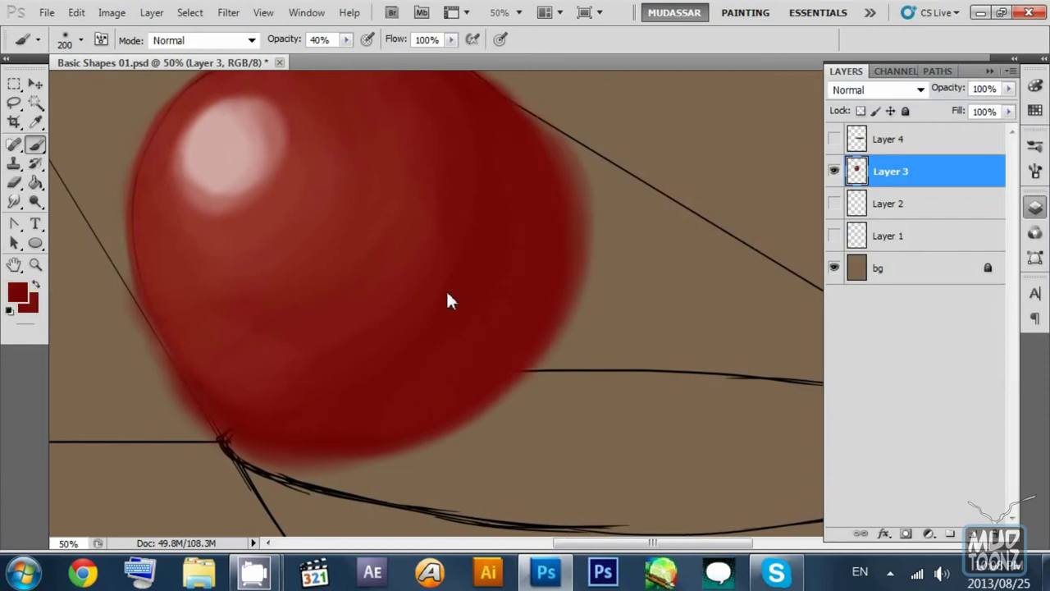
{"action": "key", "text": "ctrl+z"}
{"action": "key", "text": "ctrl+z"}
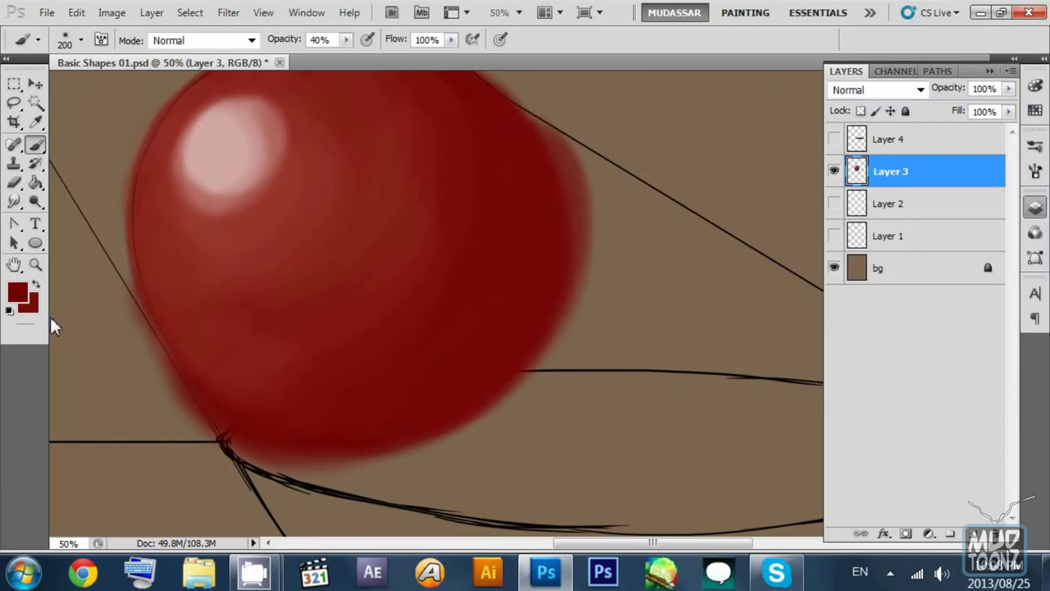
Step: Choose a darker red as the foreground colour and try a shadow stroke on the right edge at 50% opacity
{"action": "left_click", "coordinate": [17, 292]}
{"action": "left_click_drag", "start_coordinate": [786, 248], "coordinate": [802, 278]}
{"action": "left_click", "coordinate": [989, 121]}
{"action": "key", "text": "5"}
{"action": "left_click_drag", "start_coordinate": [569, 212], "coordinate": [577, 222]}
{"action": "left_click_drag", "start_coordinate": [504, 131], "coordinate": [543, 279]}
{"action": "key", "text": "ctrl+z"}
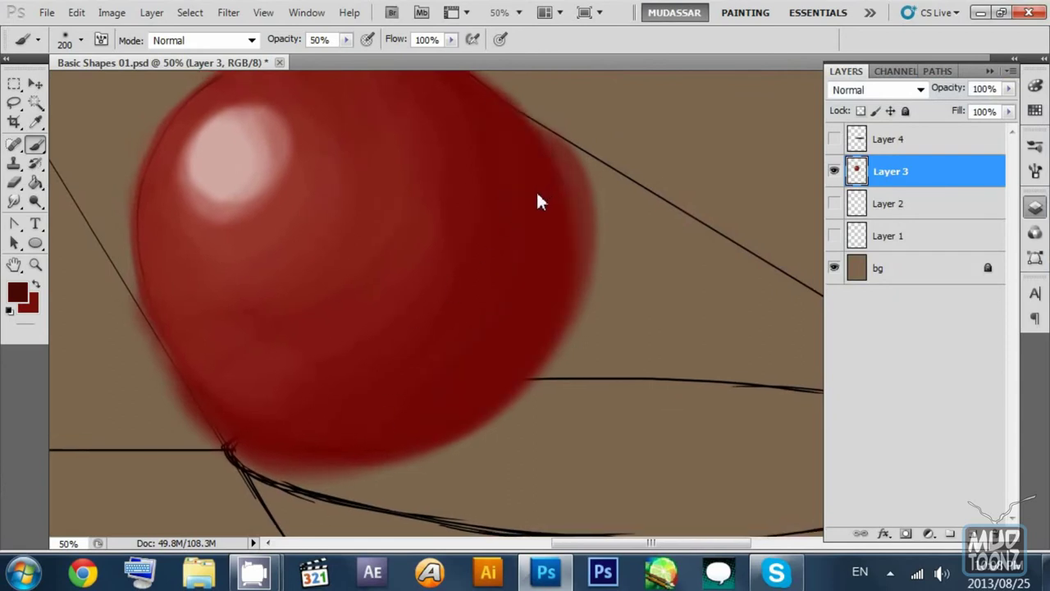
Step: Paint the very dark red shadow around the sphere's right and lower sides at 20% brush opacity
{"action": "key", "text": "2"}
{"action": "mouse_move", "coordinate": [512, 127]}
{"action": "left_mouse_down"}
{"action": "mouse_move", "coordinate": [553, 272]}
{"action": "mouse_move", "coordinate": [329, 405]}
{"action": "mouse_move", "coordinate": [511, 140]}
{"action": "mouse_move", "coordinate": [530, 168]}
{"action": "mouse_move", "coordinate": [387, 430]}
{"action": "left_mouse_up"}
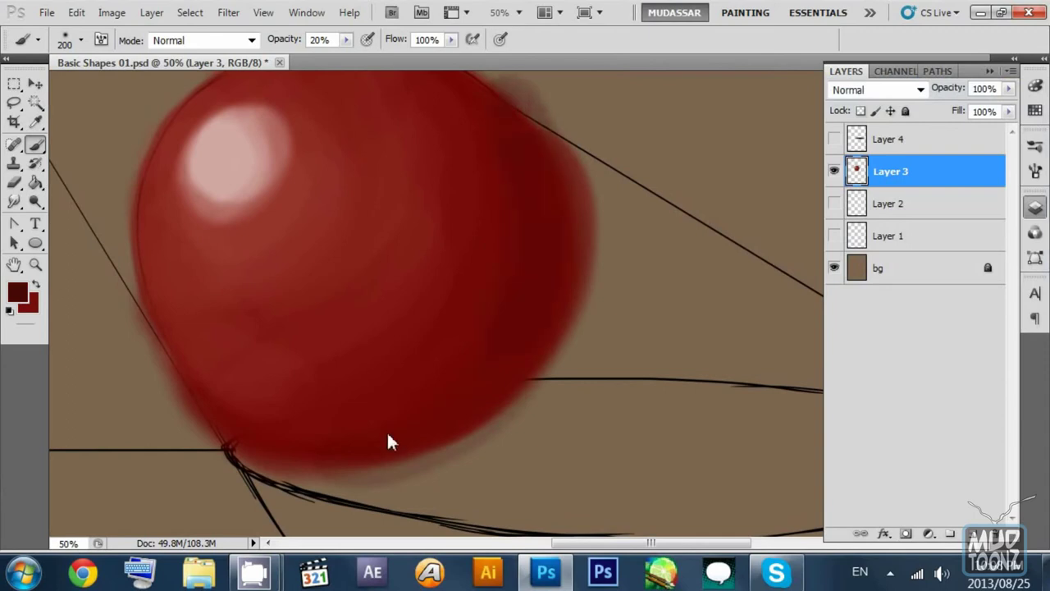
{"action": "mouse_move", "coordinate": [566, 151]}
{"action": "left_mouse_down"}
{"action": "mouse_move", "coordinate": [582, 150]}
{"action": "mouse_move", "coordinate": [228, 392]}
{"action": "mouse_move", "coordinate": [549, 165]}
{"action": "mouse_move", "coordinate": [281, 462]}
{"action": "mouse_move", "coordinate": [537, 348]}
{"action": "mouse_move", "coordinate": [292, 370]}
{"action": "left_mouse_up"}
{"action": "mouse_move", "coordinate": [176, 361]}
{"action": "left_mouse_down"}
{"action": "mouse_move", "coordinate": [216, 410]}
{"action": "mouse_move", "coordinate": [274, 440]}
{"action": "mouse_move", "coordinate": [189, 427]}
{"action": "left_mouse_up"}
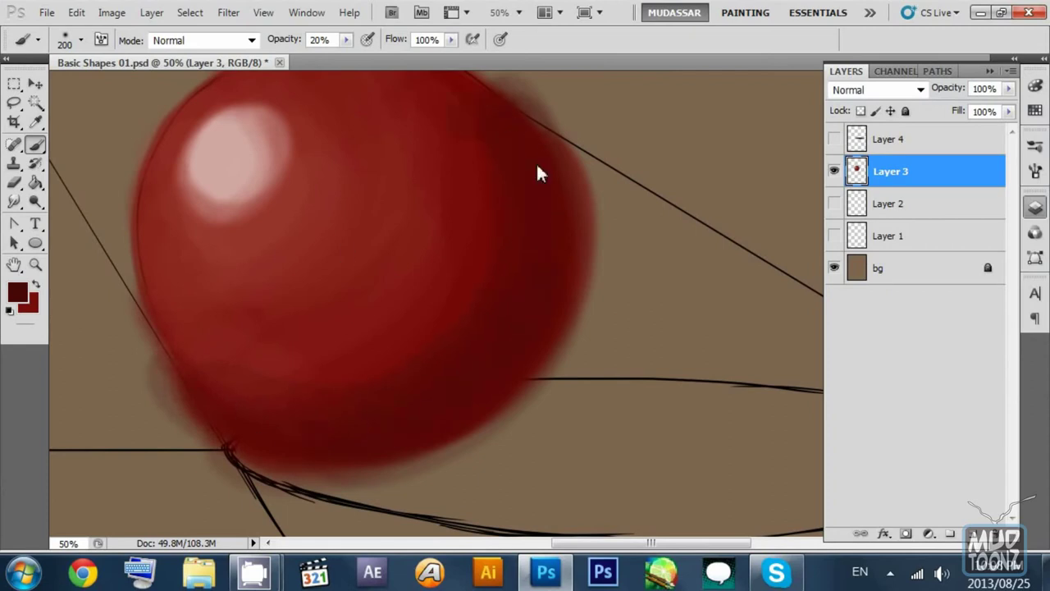
{"action": "left_click_drag", "start_coordinate": [333, 308], "coordinate": [359, 374]}
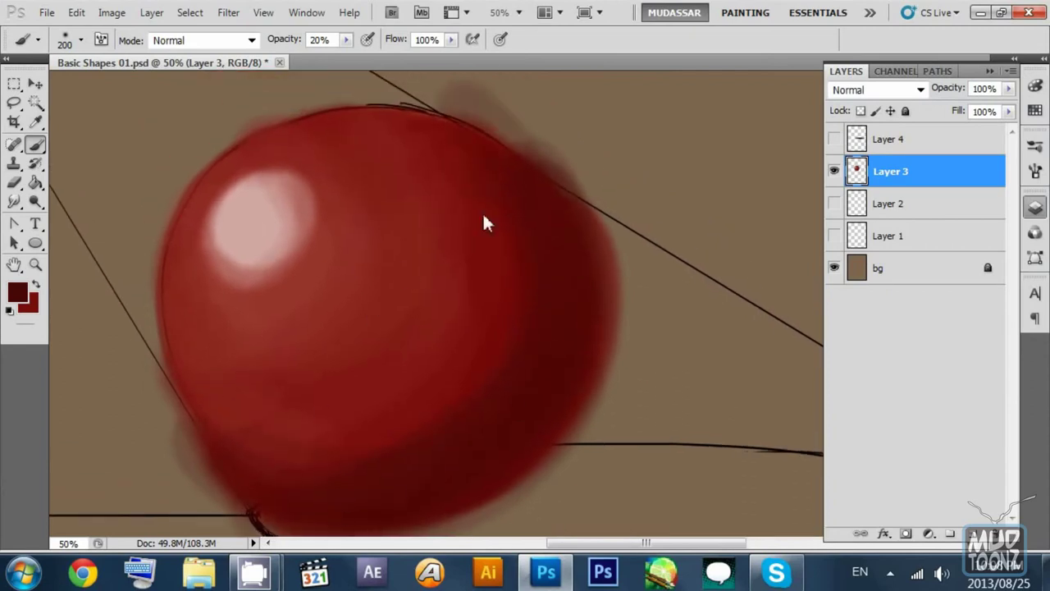
{"action": "key", "text": "ctrl+z"}
{"action": "mouse_move", "coordinate": [578, 198]}
{"action": "left_mouse_down"}
{"action": "mouse_move", "coordinate": [584, 245]}
{"action": "mouse_move", "coordinate": [559, 222]}
{"action": "left_mouse_up"}
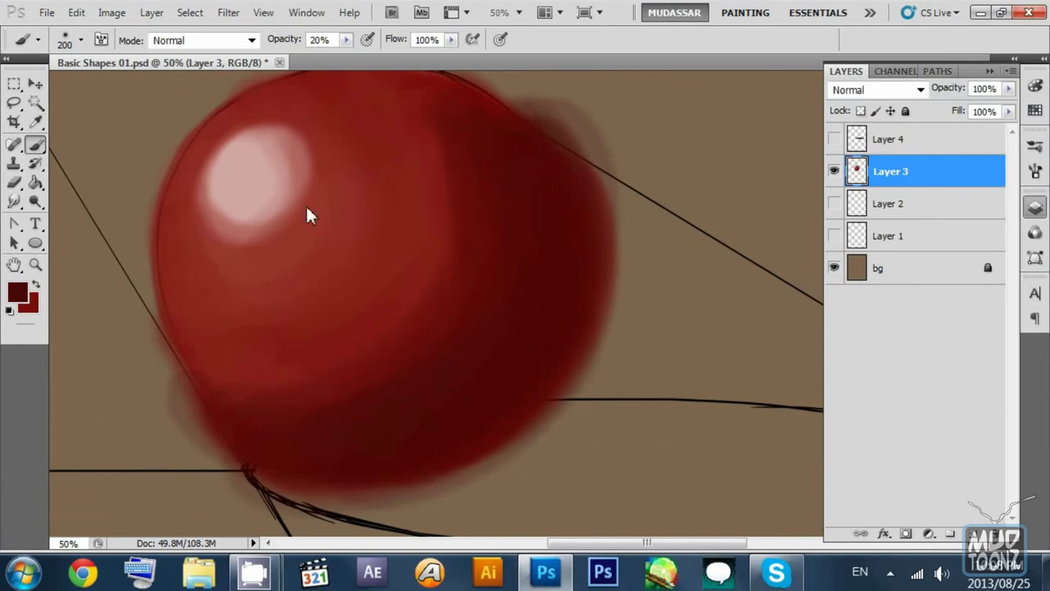
Step: Blend sampled mid reds over the inner edge of the shadow, leaving a dark crescent at the sphere's lower right
{"action": "left_click_drag", "start_coordinate": [436, 215], "coordinate": [435, 135]}
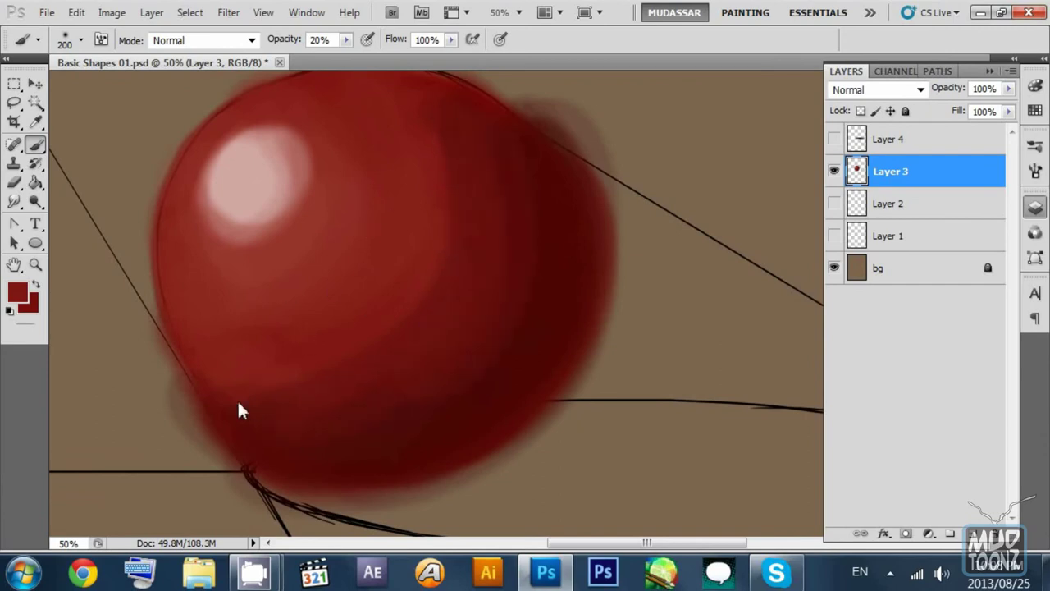
{"action": "left_click_drag", "start_coordinate": [238, 402], "coordinate": [443, 369]}
{"action": "left_click", "coordinate": [473, 202], "text": "alt"}
{"action": "left_click_drag", "start_coordinate": [446, 200], "coordinate": [436, 121]}
{"action": "left_click", "coordinate": [407, 120], "text": "alt"}
{"action": "left_click", "coordinate": [490, 211], "text": "alt"}
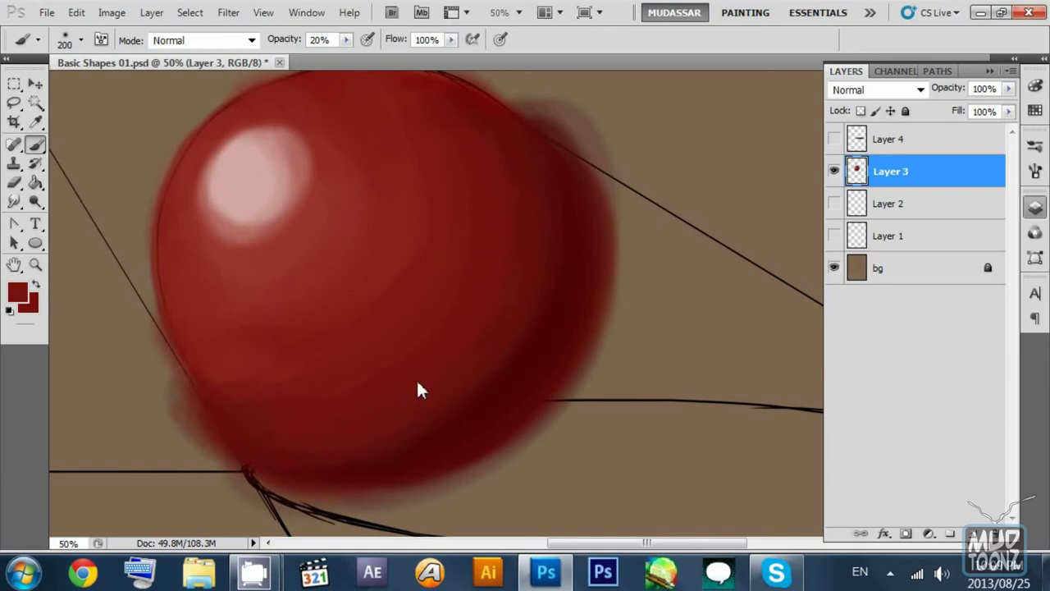
{"action": "left_click_drag", "start_coordinate": [560, 295], "coordinate": [583, 277]}
Step: Draw a circular marquee selection fitted to the sphere's outline with 0 px feather
{"action": "key", "text": "z"}
{"action": "left_click_drag", "start_coordinate": [535, 232], "coordinate": [503, 235]}
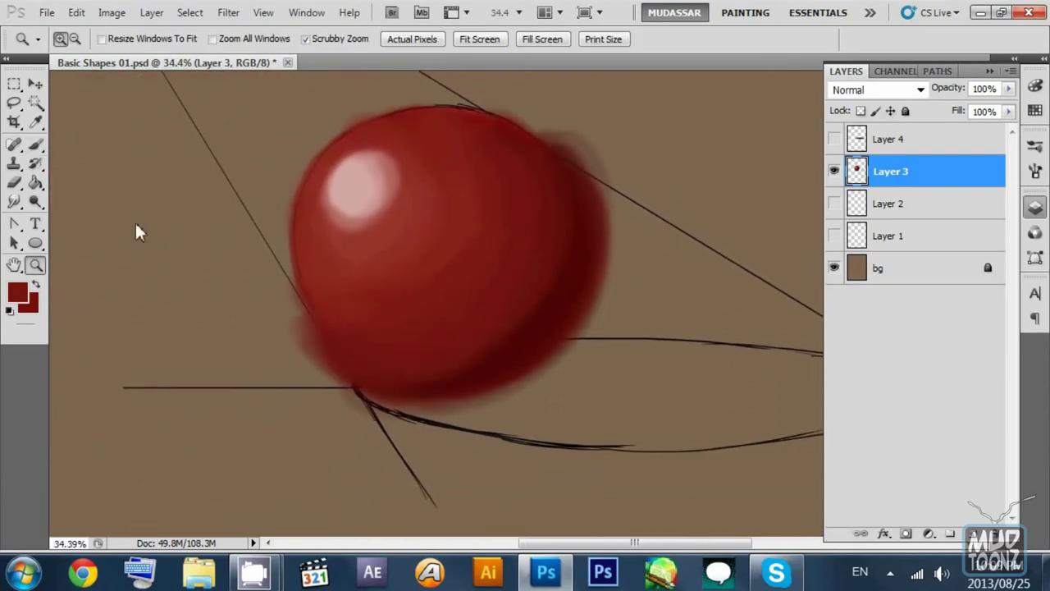
{"action": "left_click_drag", "start_coordinate": [14, 84], "coordinate": [66, 100]}
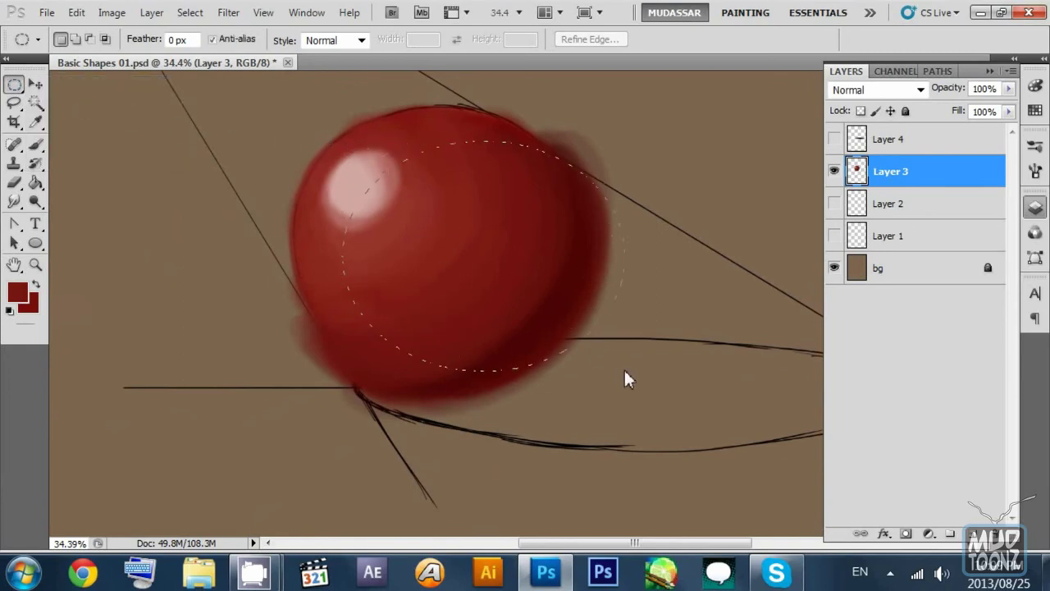
{"action": "left_click_drag", "start_coordinate": [624, 371], "coordinate": [678, 398]}
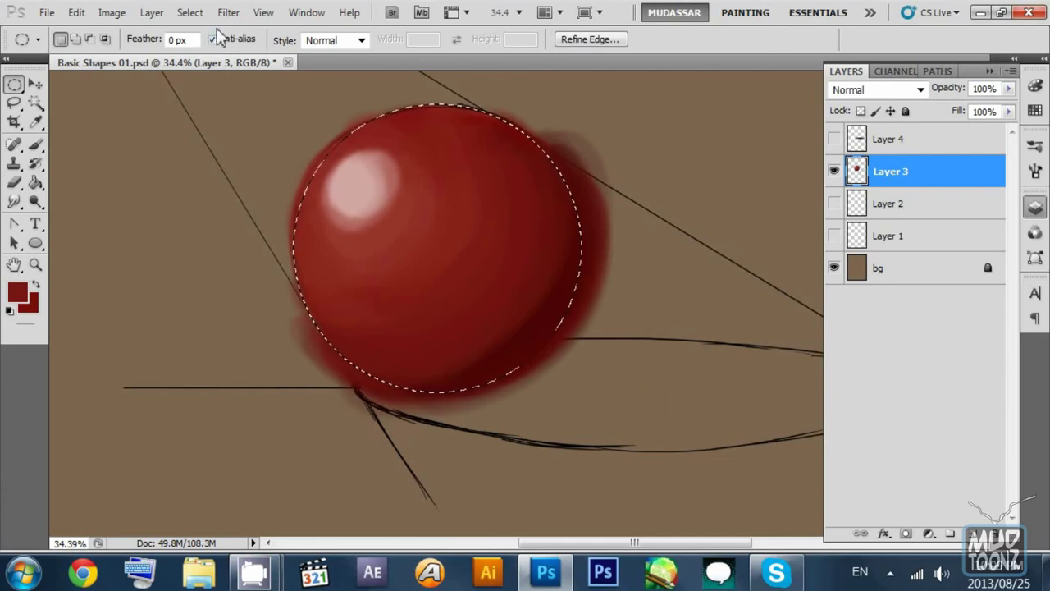
Step: Invert the circular selection to delete the excess paint and guide lines outside the sphere on Layer 3, and deselect
{"action": "left_click", "coordinate": [190, 13]}
{"action": "left_click", "coordinate": [235, 85]}
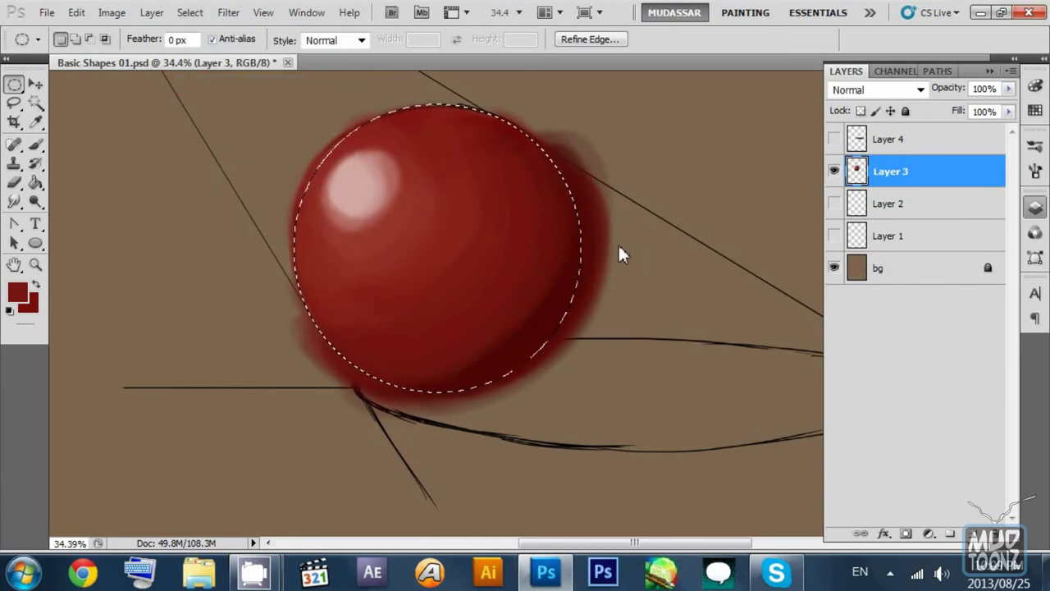
{"action": "key", "text": "ctrl+d"}
{"action": "key", "text": "ctrl+minus"}
{"action": "key", "text": "ctrl+minus"}
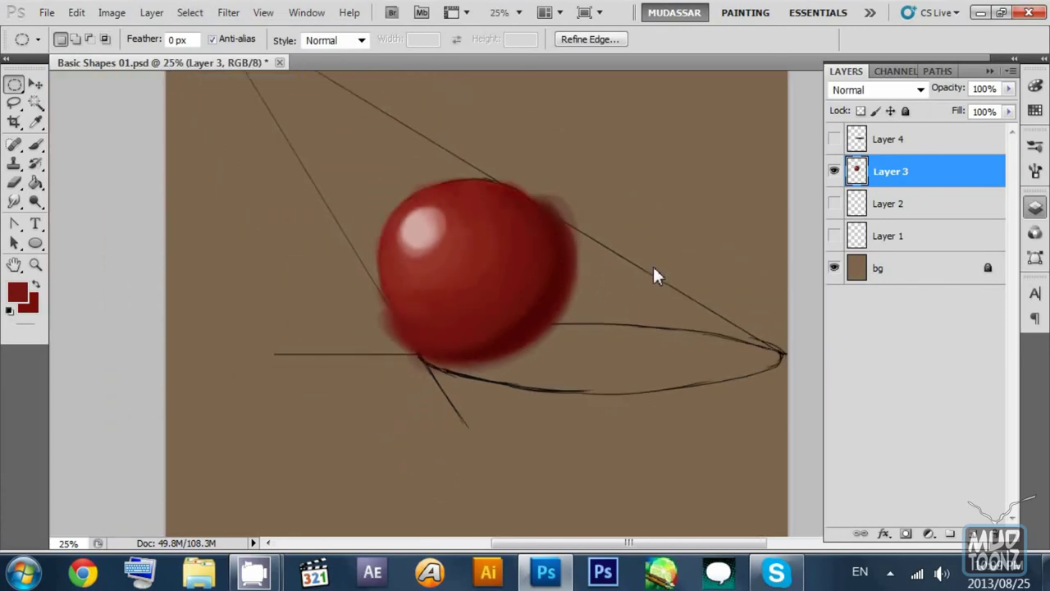
{"action": "key", "text": "ctrl+z"}
{"action": "key", "text": "ctrl+minus"}
{"action": "key", "text": "ctrl+plus"}
{"action": "key", "text": "ctrl+plus"}
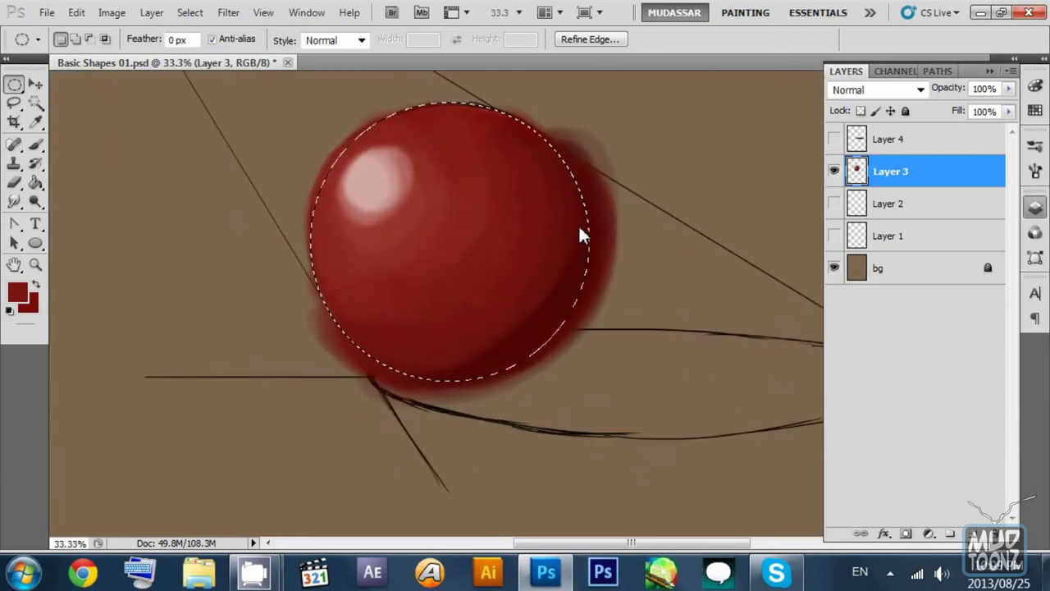
{"action": "key", "text": "ctrl+shift+i"}
{"action": "key", "text": "Delete"}
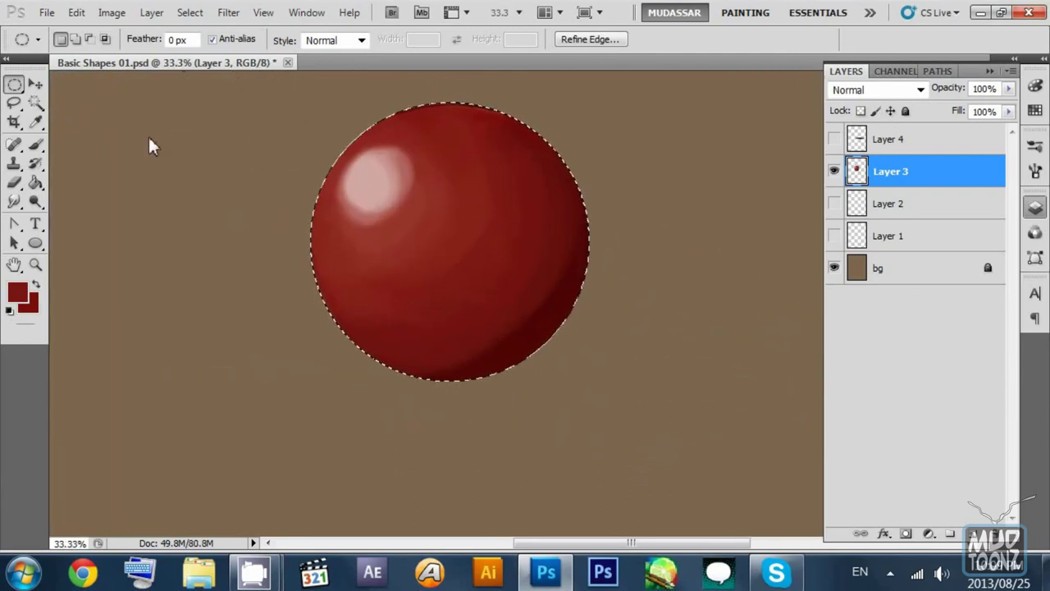
{"action": "key", "text": "ctrl+d"}
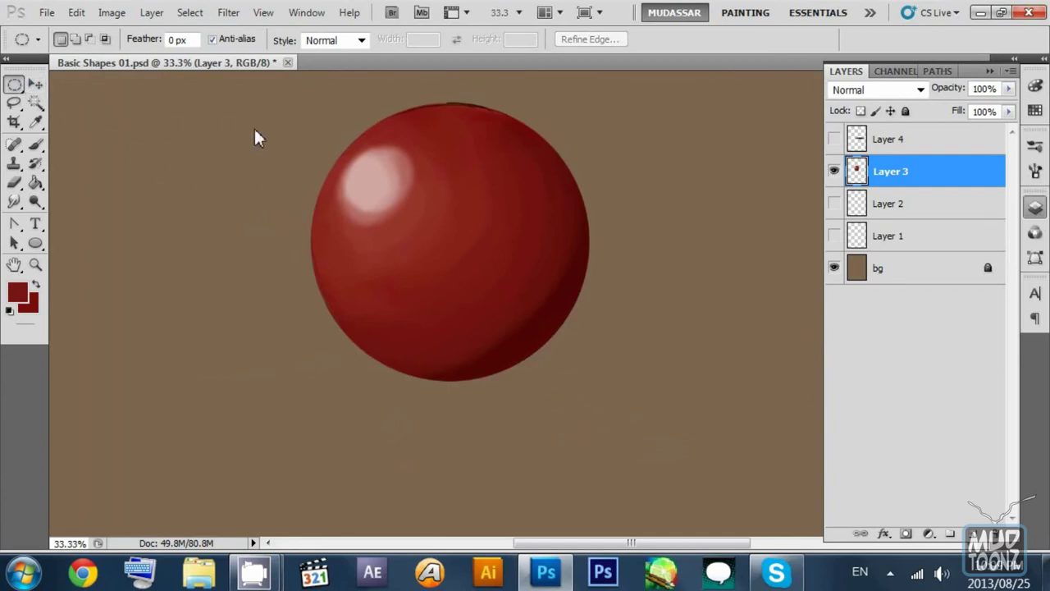
Step: Show the black cast shadow on Layer 4 and move that layer below Layer 3
{"action": "left_click", "coordinate": [854, 205]}
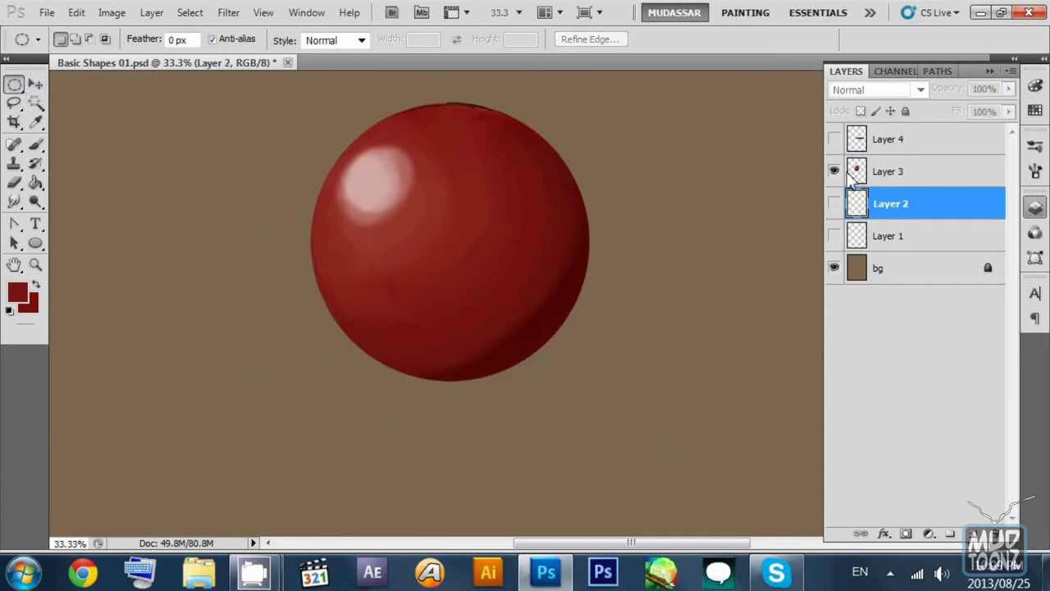
{"action": "left_click", "coordinate": [854, 173]}
{"action": "left_click", "coordinate": [834, 139]}
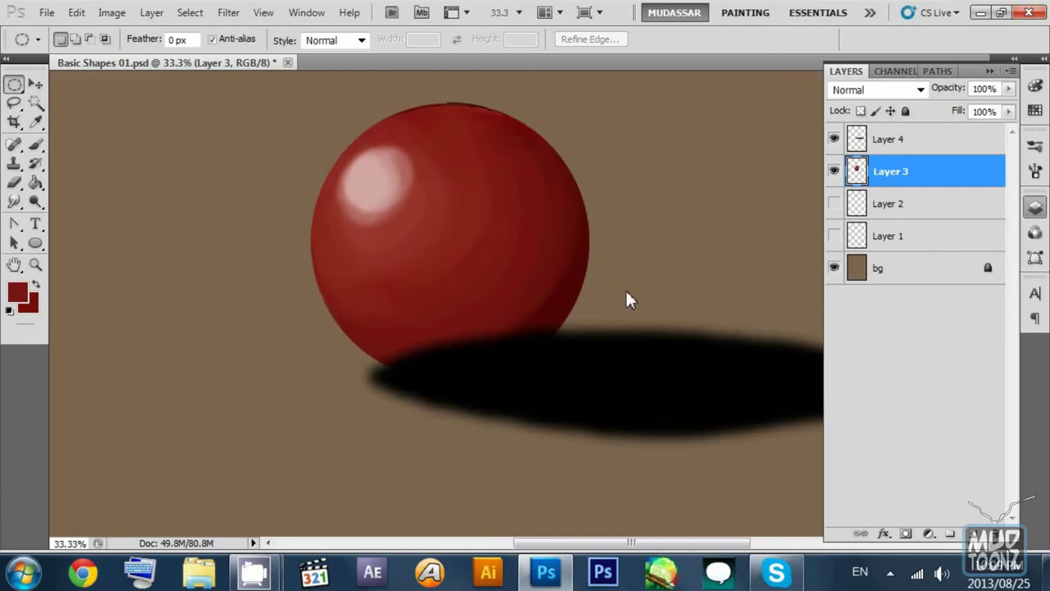
{"action": "left_click_drag", "start_coordinate": [867, 146], "coordinate": [868, 192]}
{"action": "left_click_drag", "start_coordinate": [746, 335], "coordinate": [581, 294]}
Step: Set up a round brush with 100% hardness and reduce its size to 10
{"action": "key", "text": "z"}
{"action": "key", "text": "b"}
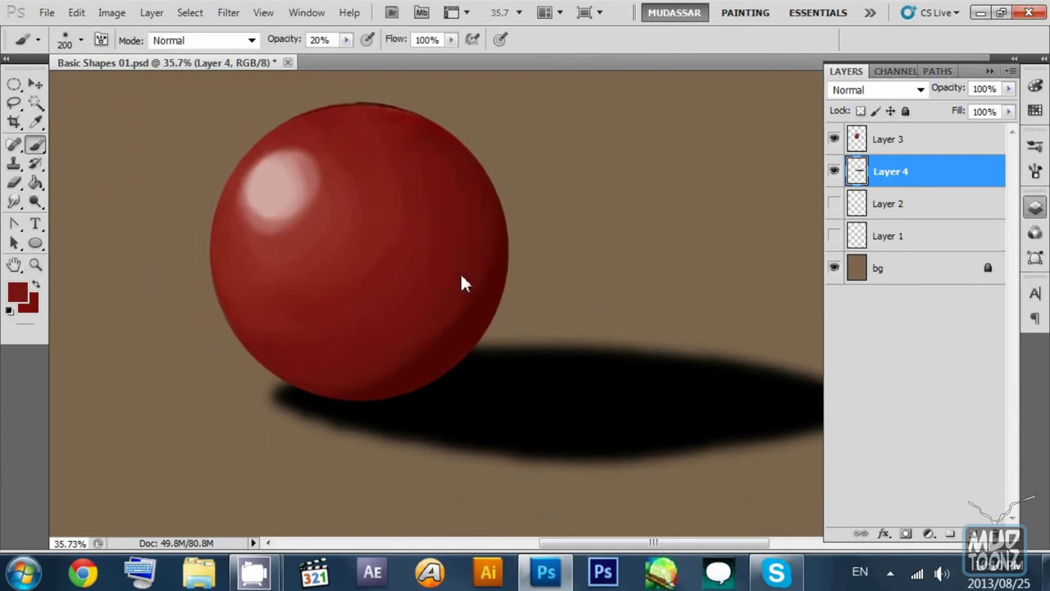
{"action": "key", "text": "bracketleft"}
{"action": "key", "text": "bracketleft"}
{"action": "key", "text": "bracketleft"}
{"action": "key", "text": "bracketleft"}
{"action": "key", "text": "bracketleft"}
{"action": "key", "text": "bracketleft"}
{"action": "key", "text": "bracketleft"}
{"action": "key", "text": "bracketleft"}
{"action": "key", "text": "bracketleft"}
{"action": "key", "text": "bracketleft"}
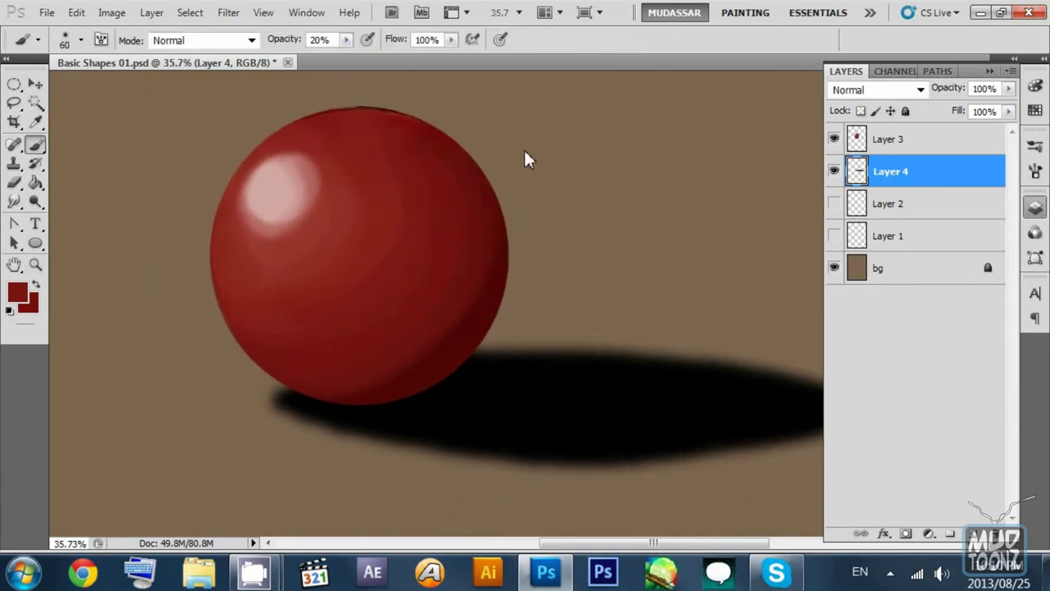
{"action": "right_click", "coordinate": [528, 139]}
{"action": "left_click_drag", "start_coordinate": [548, 210], "coordinate": [797, 195]}
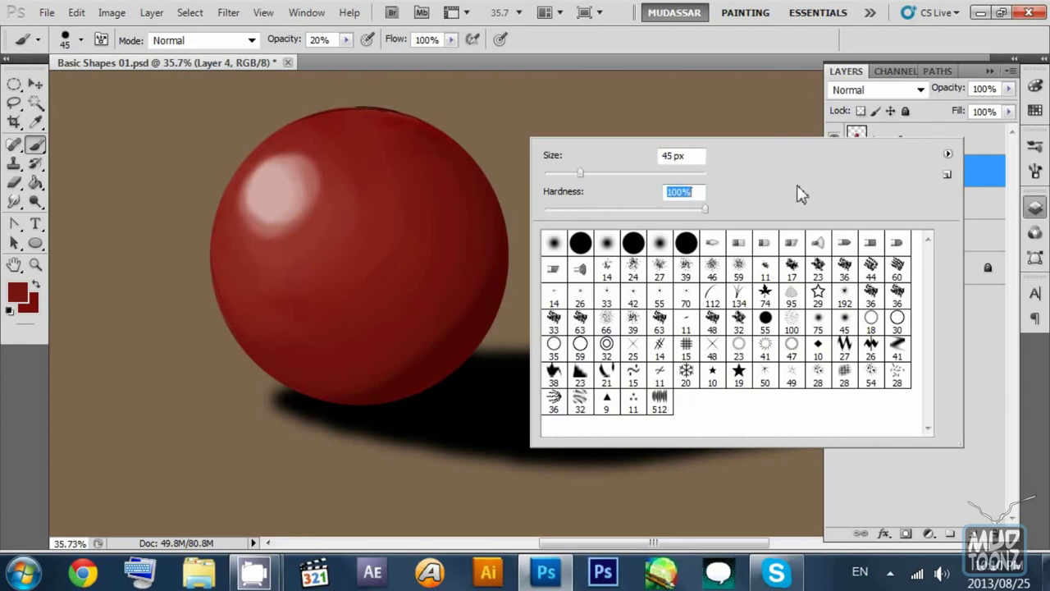
{"action": "key", "text": "Return"}
{"action": "key", "text": "bracketleft"}
{"action": "key", "text": "bracketleft"}
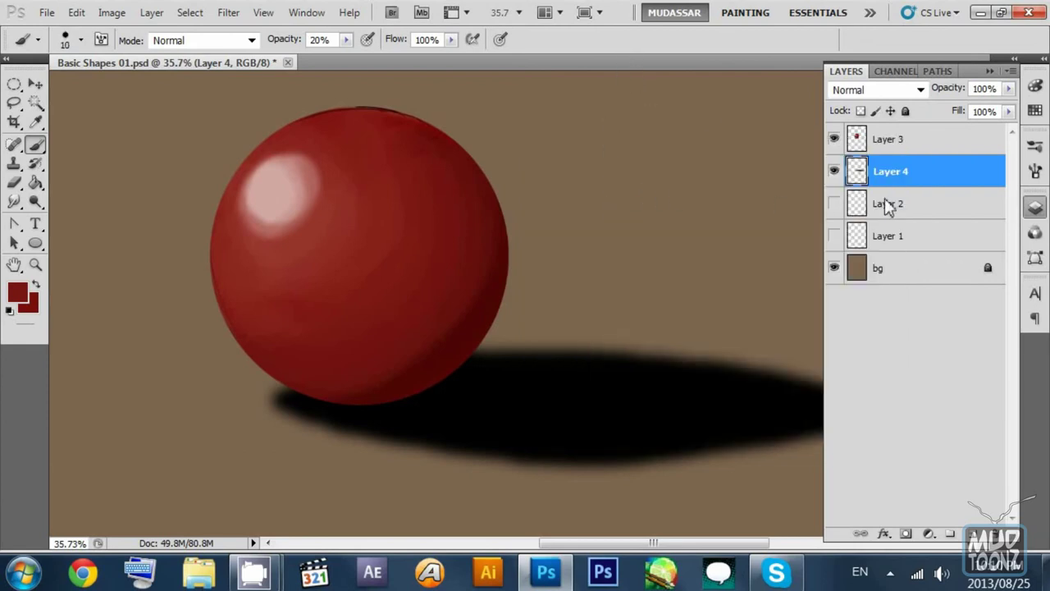
Step: Add a new layer above Layer 3 and set the brush to 100% opacity with the default black foreground colour
{"action": "left_click", "coordinate": [862, 205]}
{"action": "left_click", "coordinate": [886, 151]}
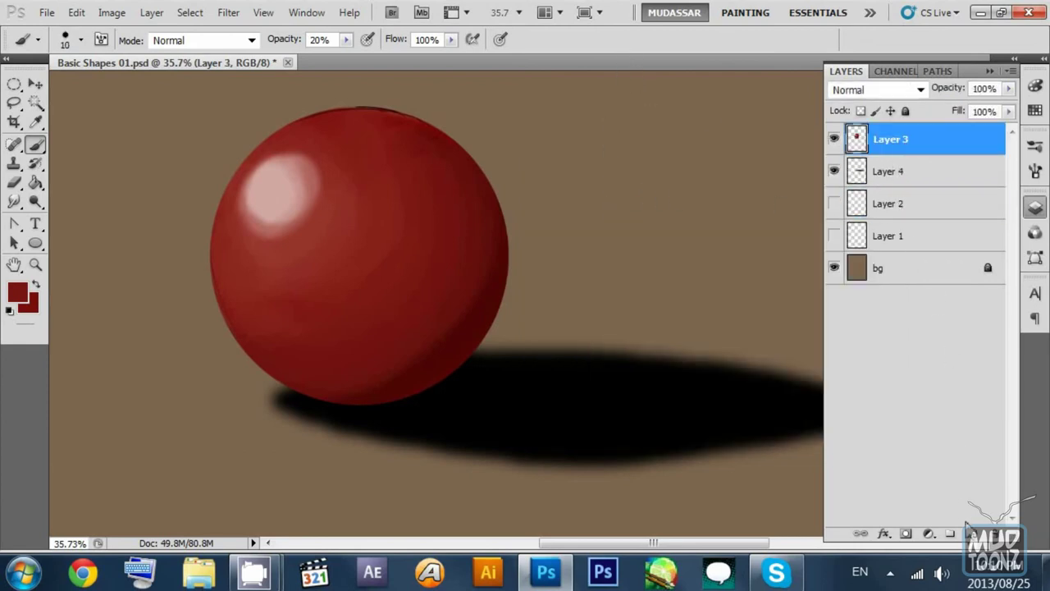
{"action": "left_click_drag", "start_coordinate": [564, 267], "coordinate": [541, 210]}
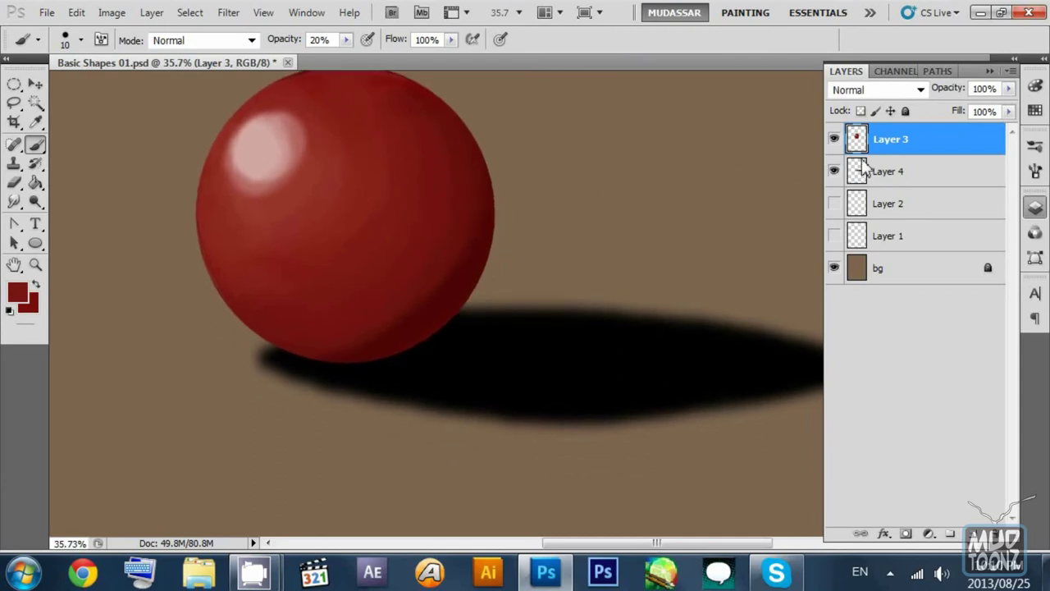
{"action": "left_click", "coordinate": [950, 533]}
{"action": "left_click_drag", "start_coordinate": [528, 253], "coordinate": [532, 232]}
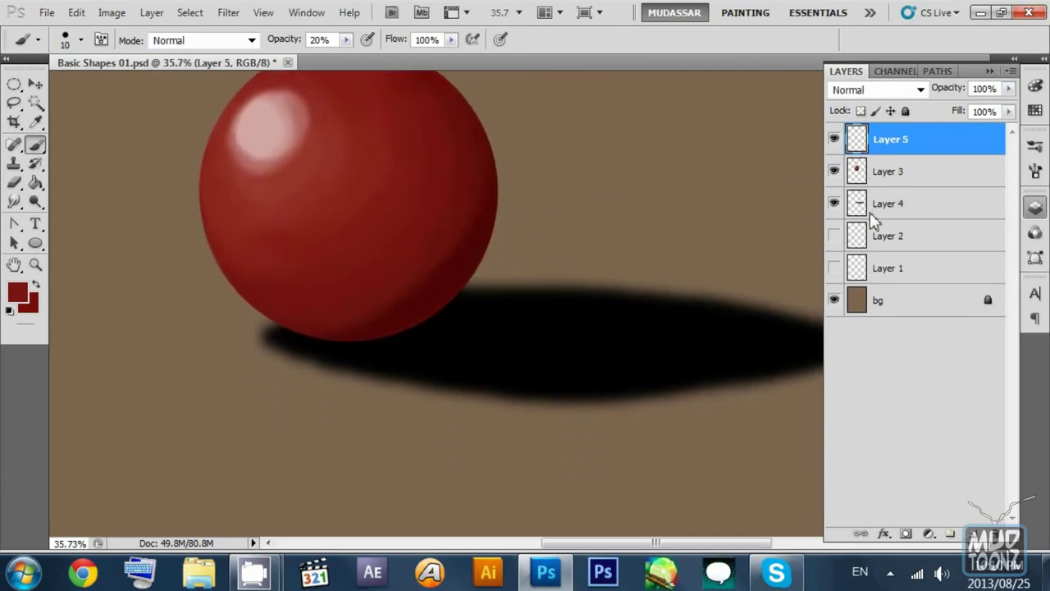
{"action": "key", "text": "0"}
{"action": "left_click", "coordinate": [9, 312]}
{"action": "left_click_drag", "start_coordinate": [497, 217], "coordinate": [494, 215]}
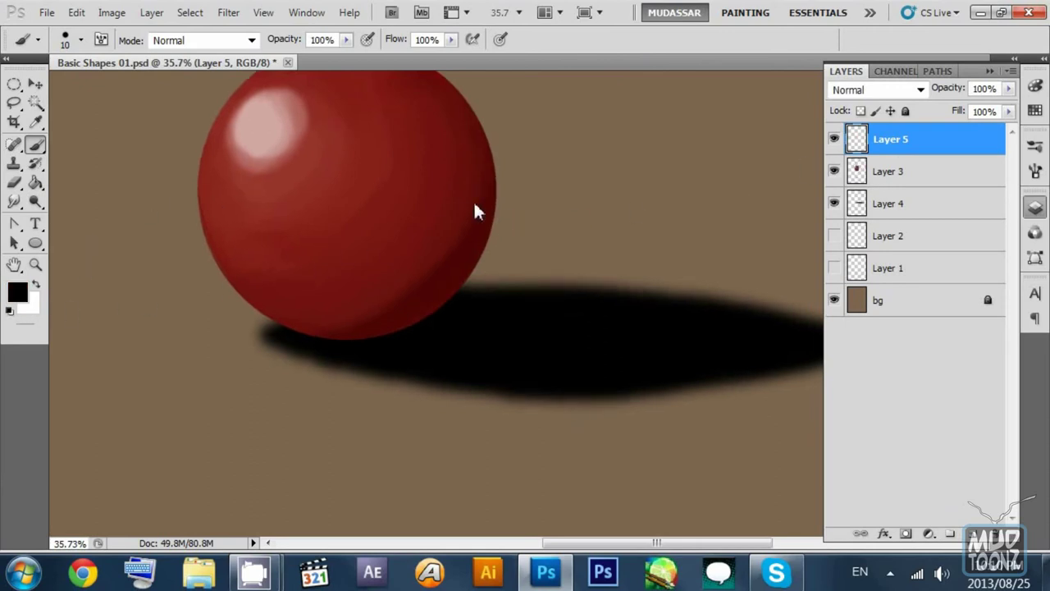
Step: Draw a leader line out from the sphere's bright spot and handwrite "Specular Highlight" beside it
{"action": "left_click_drag", "start_coordinate": [317, 134], "coordinate": [382, 217]}
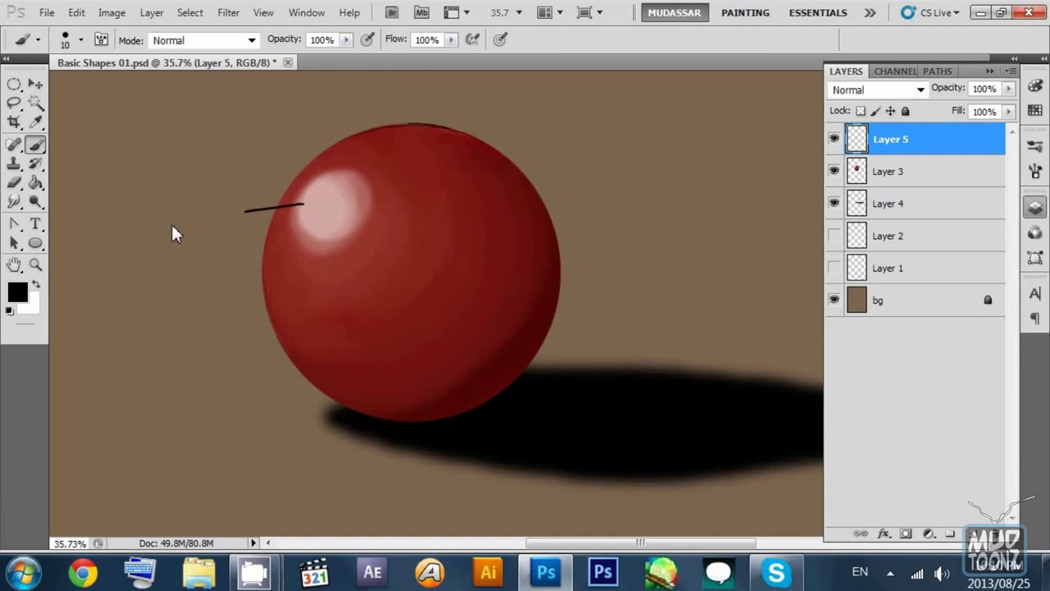
{"action": "key", "text": "ctrl+z"}
{"action": "left_click_drag", "start_coordinate": [222, 222], "coordinate": [317, 197]}
{"action": "left_click_drag", "start_coordinate": [123, 246], "coordinate": [125, 243]}
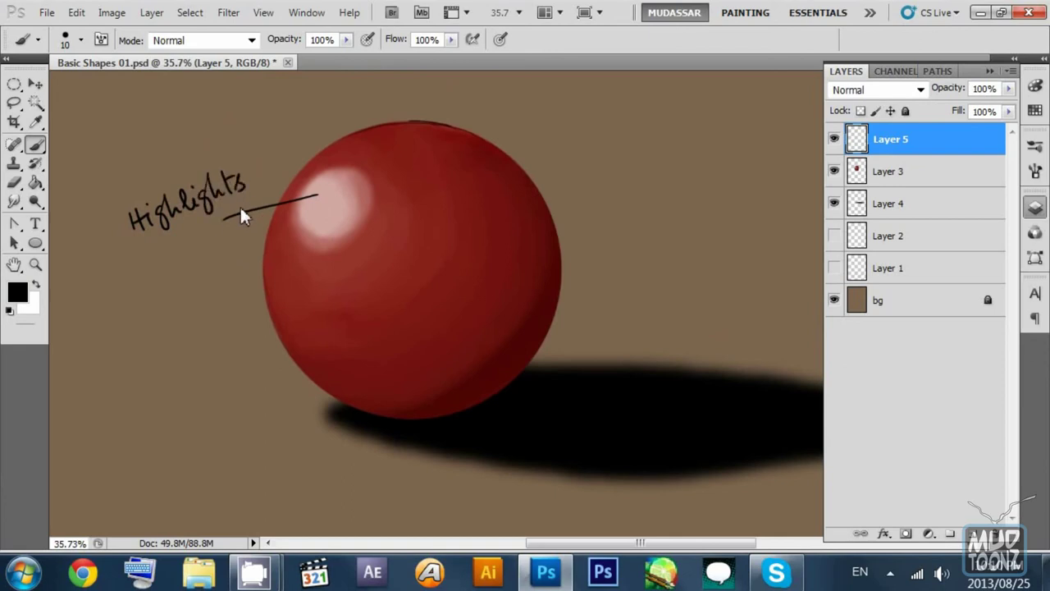
{"action": "left_click_drag", "start_coordinate": [118, 188], "coordinate": [158, 196]}
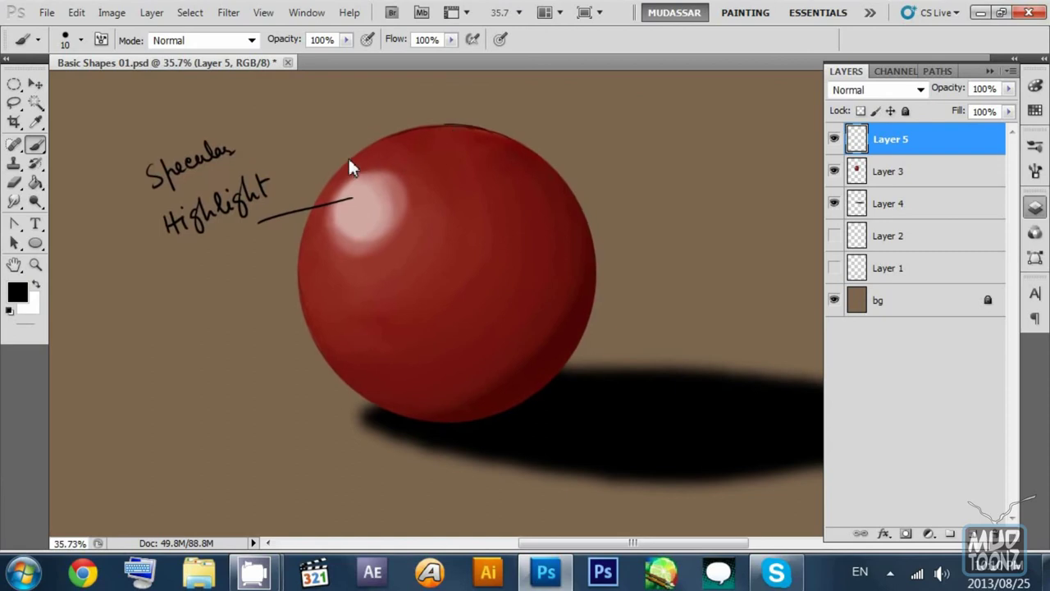
Step: Outline the sphere's upper-right shaded edge with dashes, add a leader line and handwrite "Secondary Shadows" above it
{"action": "left_click_drag", "start_coordinate": [527, 192], "coordinate": [506, 178]}
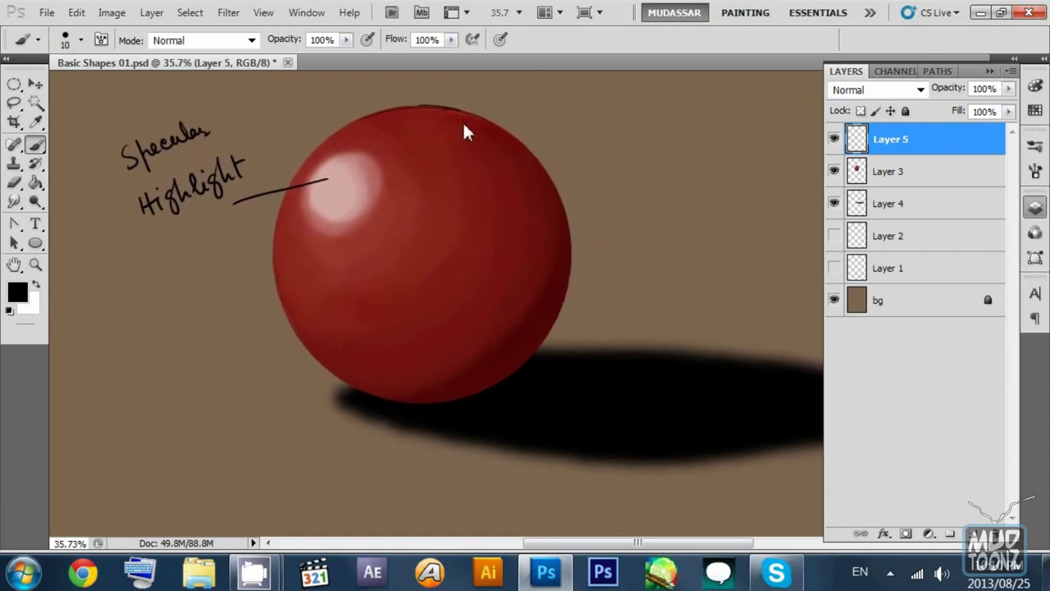
{"action": "left_click_drag", "start_coordinate": [505, 123], "coordinate": [493, 133]}
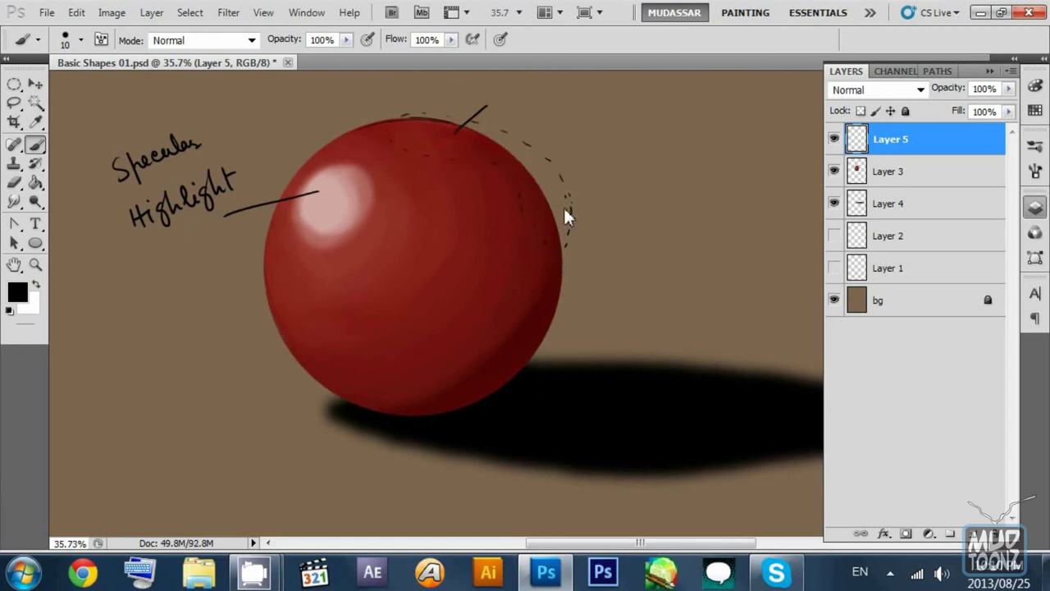
{"action": "left_click_drag", "start_coordinate": [501, 172], "coordinate": [462, 243]}
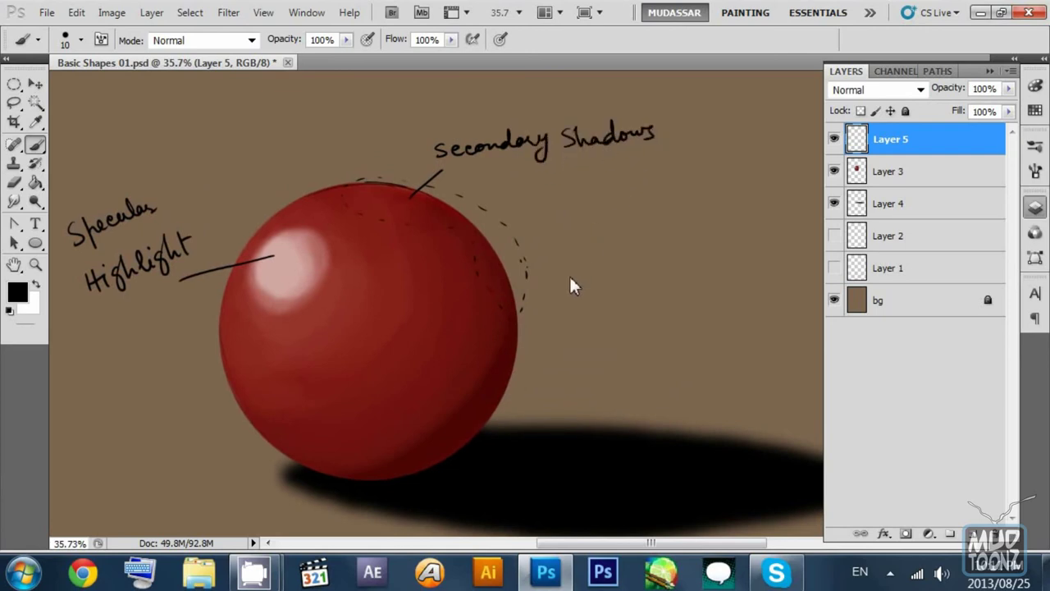
Step: Outline the sphere's lower-right dark edge with dashes and a leader line, using white dashes over the black cast shadow
{"action": "left_click_drag", "start_coordinate": [569, 287], "coordinate": [546, 221]}
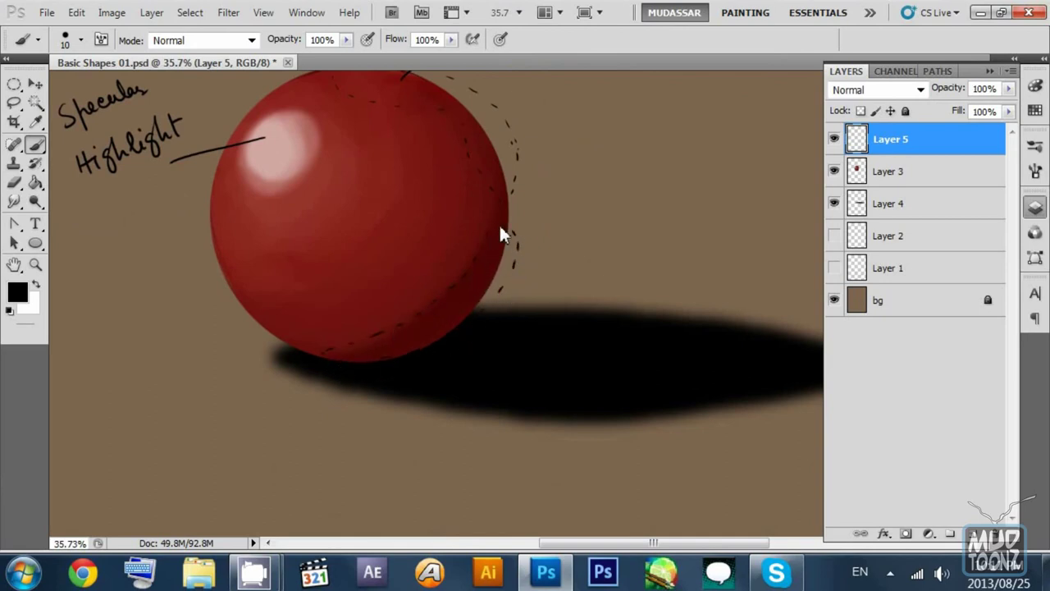
{"action": "left_click_drag", "start_coordinate": [496, 226], "coordinate": [528, 201]}
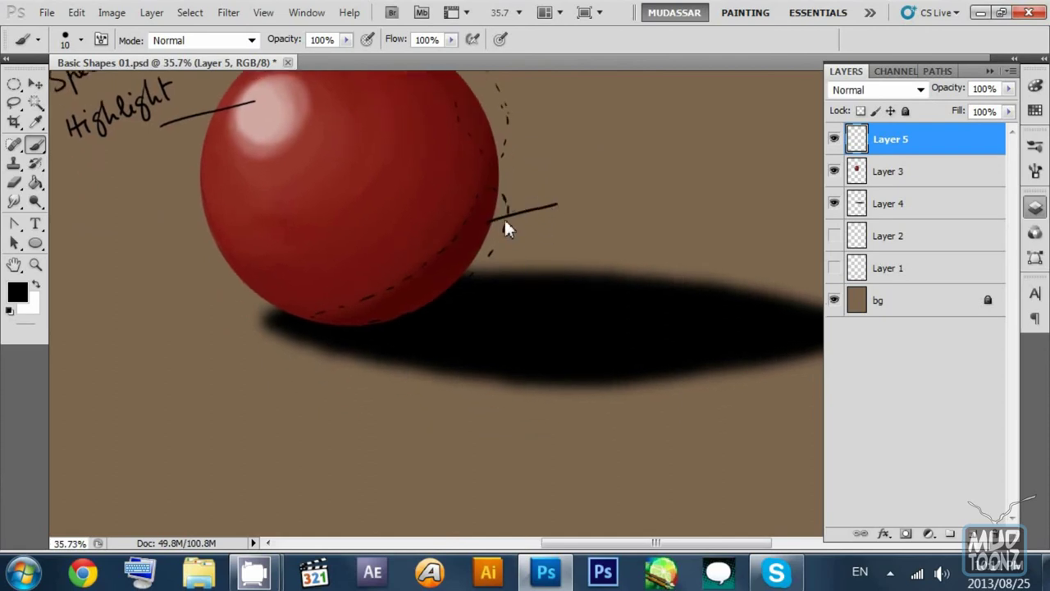
{"action": "left_click", "coordinate": [36, 281]}
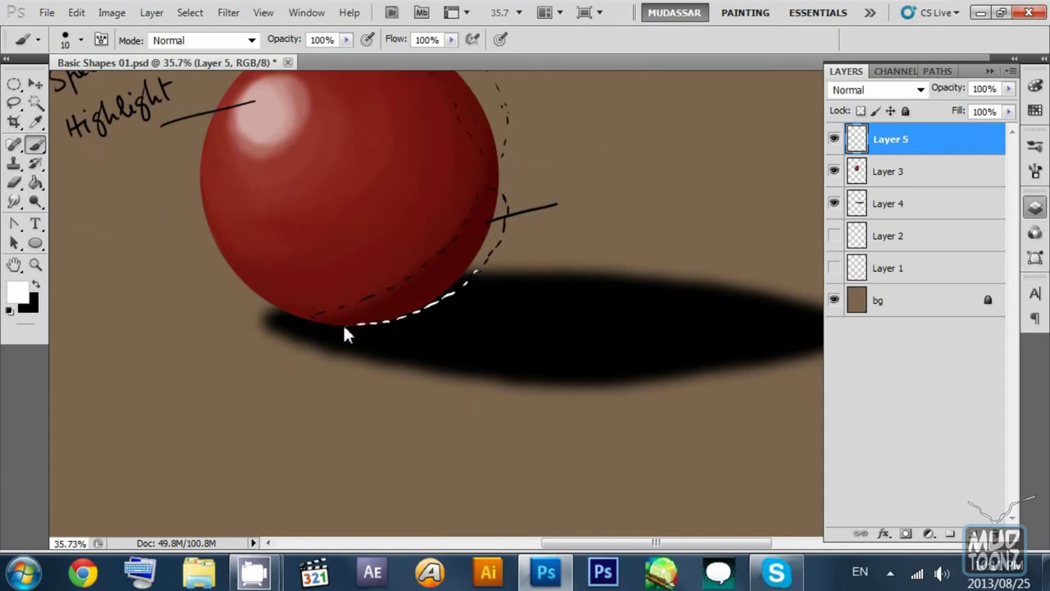
{"action": "left_click_drag", "start_coordinate": [552, 213], "coordinate": [548, 213]}
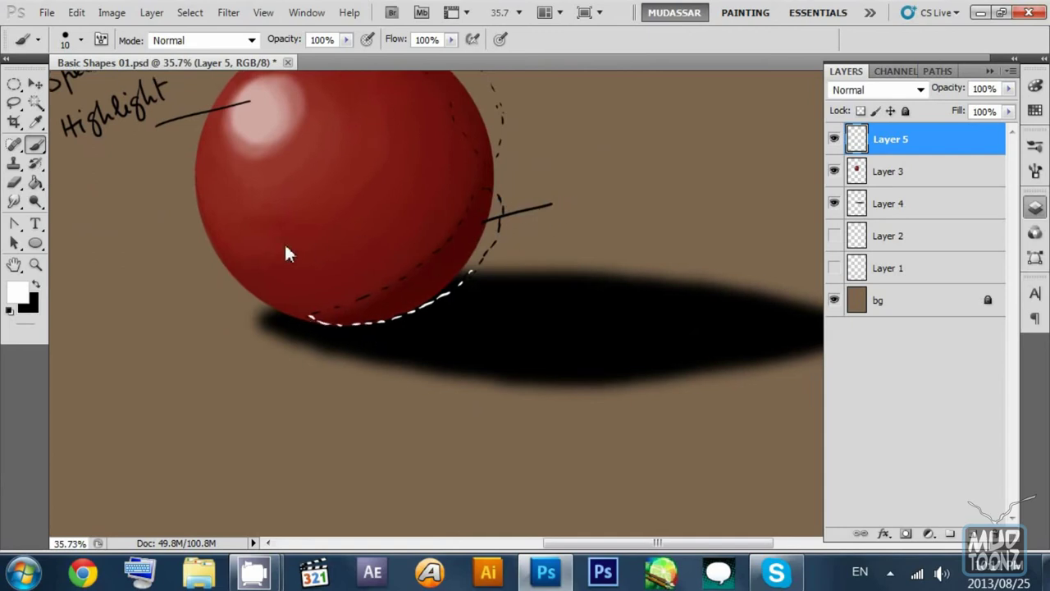
Step: Handwrite "Teritiary Shadows (Reflective Shadows)" in black at the lower-right leader line and underline the bracketed words
{"action": "key", "text": "x"}
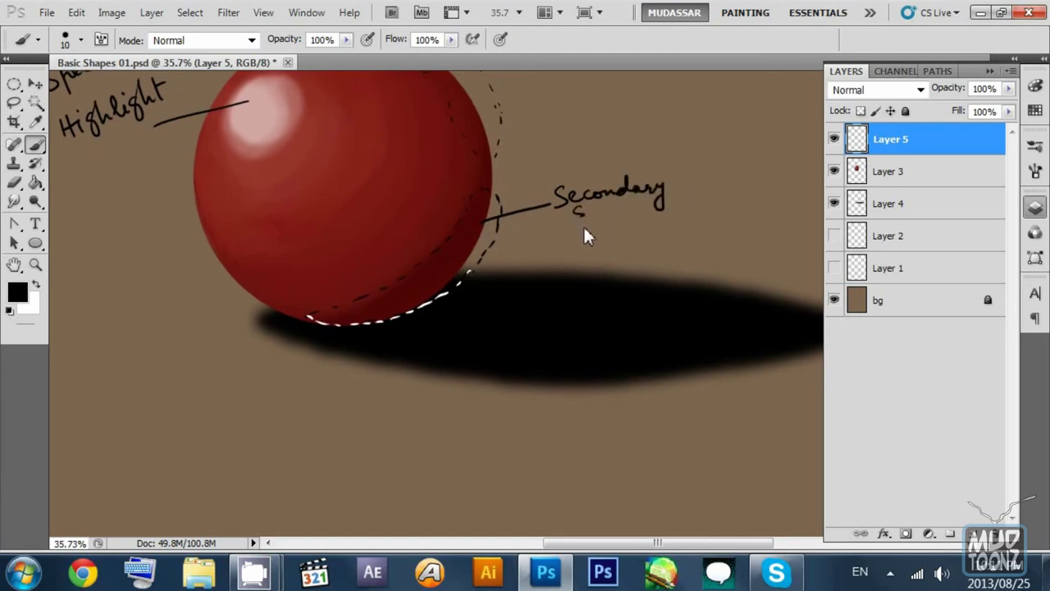
{"action": "key", "text": "ctrl+alt+z"}
{"action": "key", "text": "ctrl+alt+z"}
{"action": "key", "text": "ctrl+alt+z"}
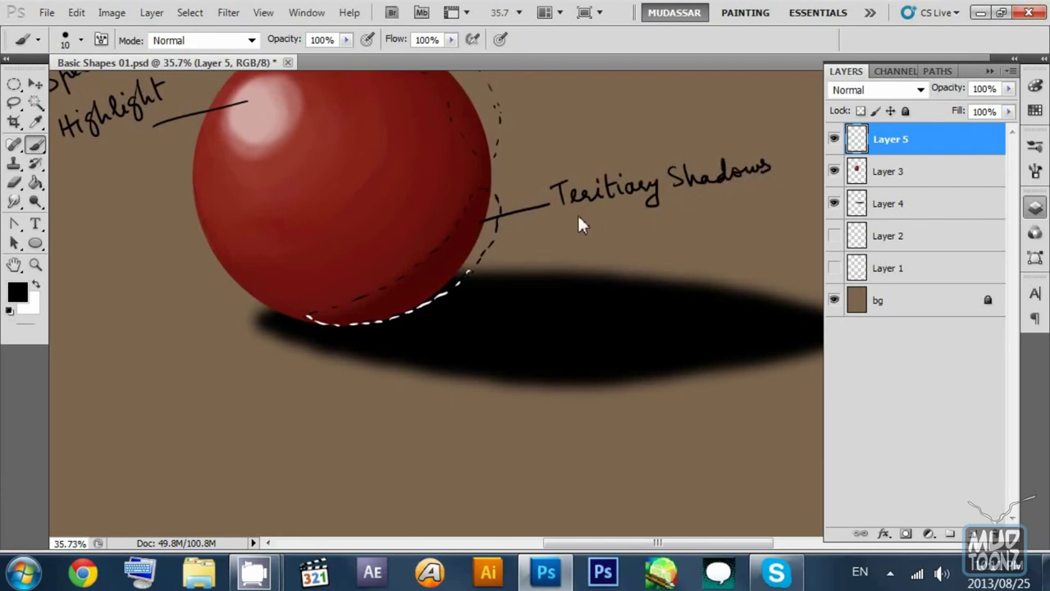
{"action": "left_click_drag", "start_coordinate": [578, 217], "coordinate": [582, 227]}
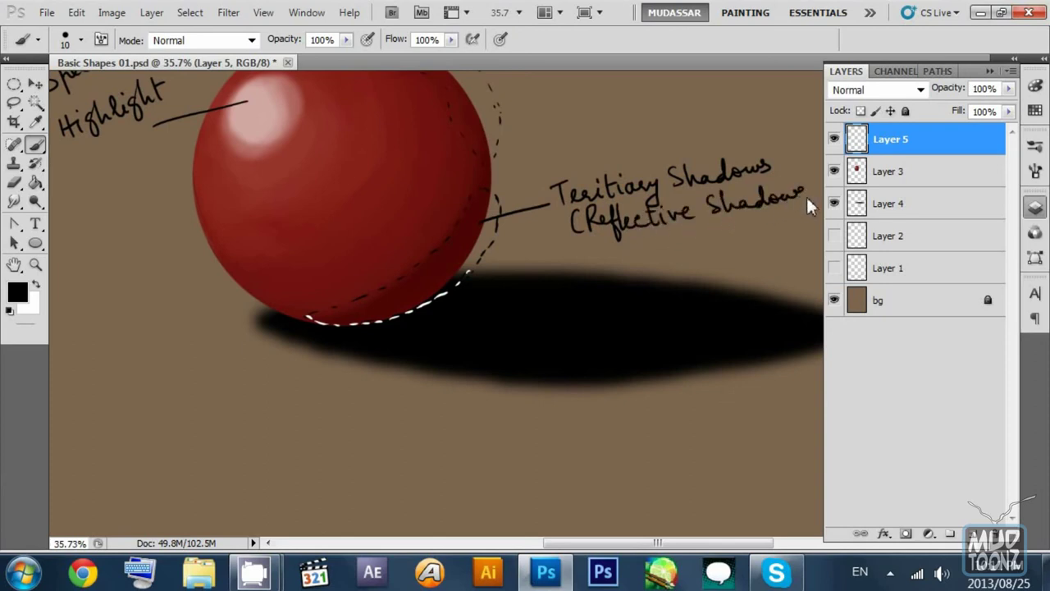
{"action": "left_click_drag", "start_coordinate": [654, 240], "coordinate": [801, 190]}
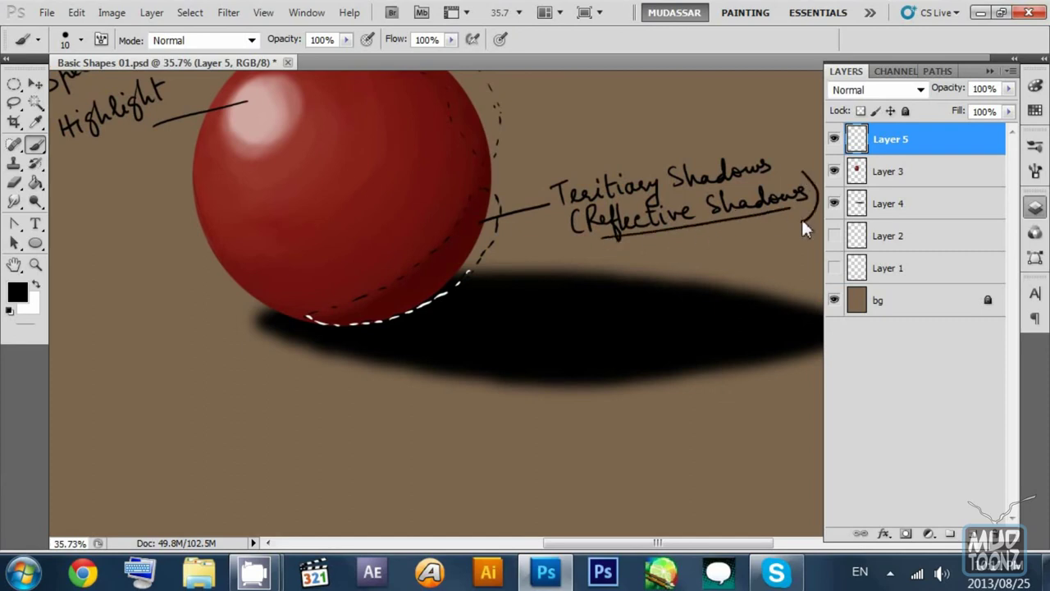
Step: Draw a leader line from the sphere's lower-left edge and handwrite "Reflective Shadows can also be formed here" beside it
{"action": "key", "text": "z"}
{"action": "mouse_move", "coordinate": [616, 188]}
{"action": "left_mouse_down"}
{"action": "mouse_move", "coordinate": [582, 170]}
{"action": "mouse_move", "coordinate": [554, 242]}
{"action": "mouse_move", "coordinate": [556, 214]}
{"action": "mouse_move", "coordinate": [535, 187]}
{"action": "mouse_move", "coordinate": [547, 208]}
{"action": "mouse_move", "coordinate": [515, 211]}
{"action": "mouse_move", "coordinate": [529, 200]}
{"action": "mouse_move", "coordinate": [525, 223]}
{"action": "mouse_move", "coordinate": [575, 201]}
{"action": "mouse_move", "coordinate": [610, 204]}
{"action": "mouse_move", "coordinate": [563, 218]}
{"action": "mouse_move", "coordinate": [533, 212]}
{"action": "left_mouse_up"}
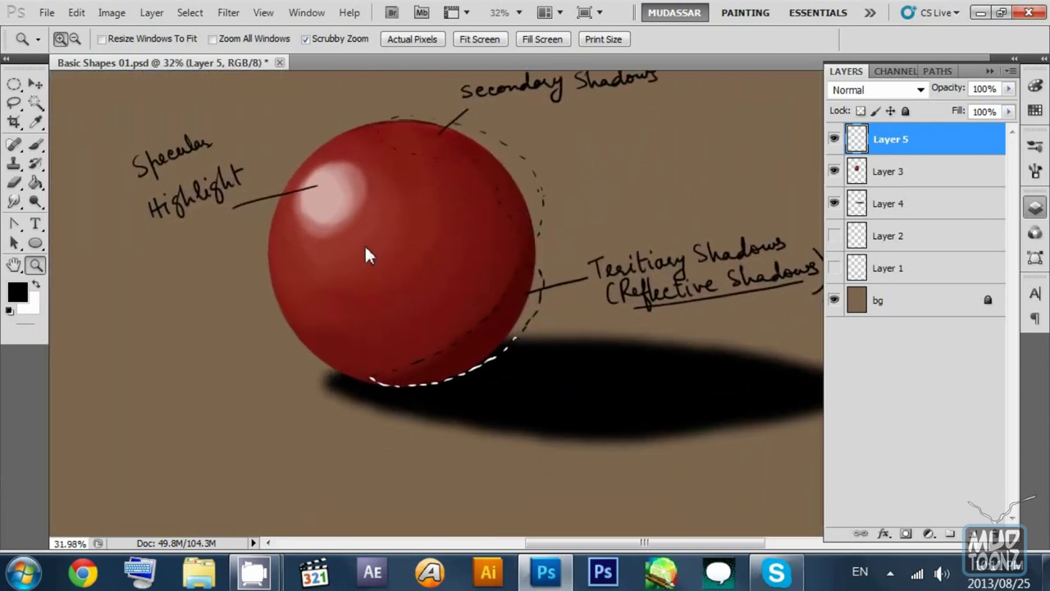
{"action": "left_click", "coordinate": [35, 84]}
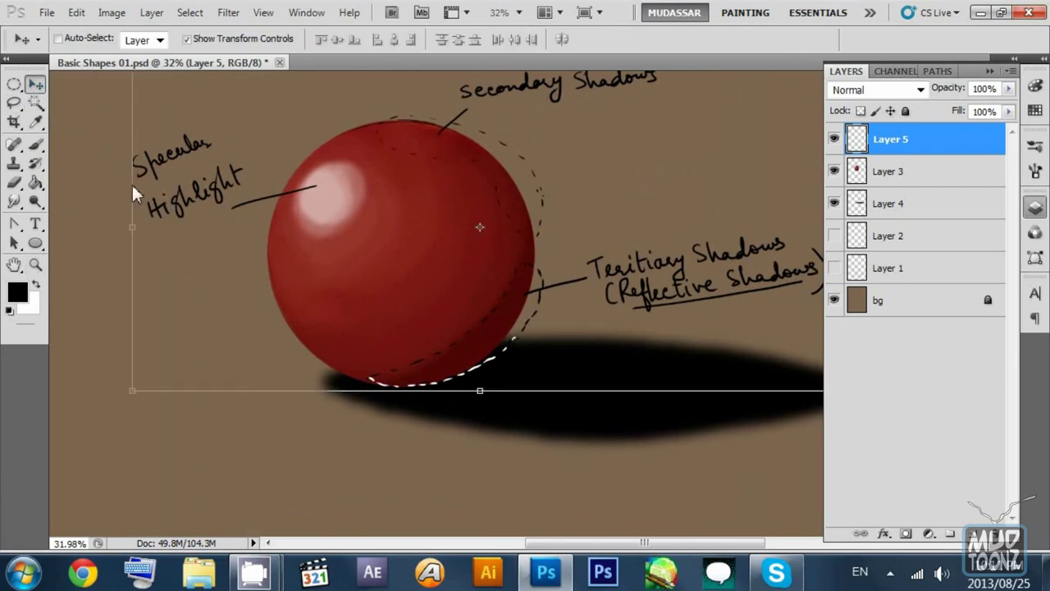
{"action": "left_click", "coordinate": [35, 143]}
{"action": "scroll", "coordinate": [260, 246], "scroll_direction": "down", "scroll_amount": 2}
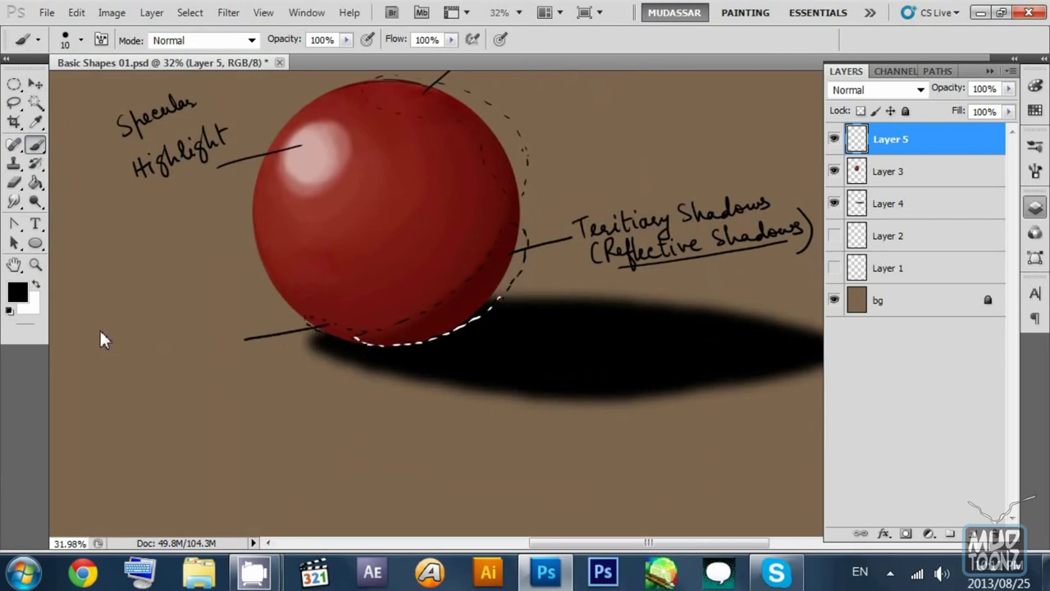
{"action": "left_click_drag", "start_coordinate": [126, 330], "coordinate": [145, 330]}
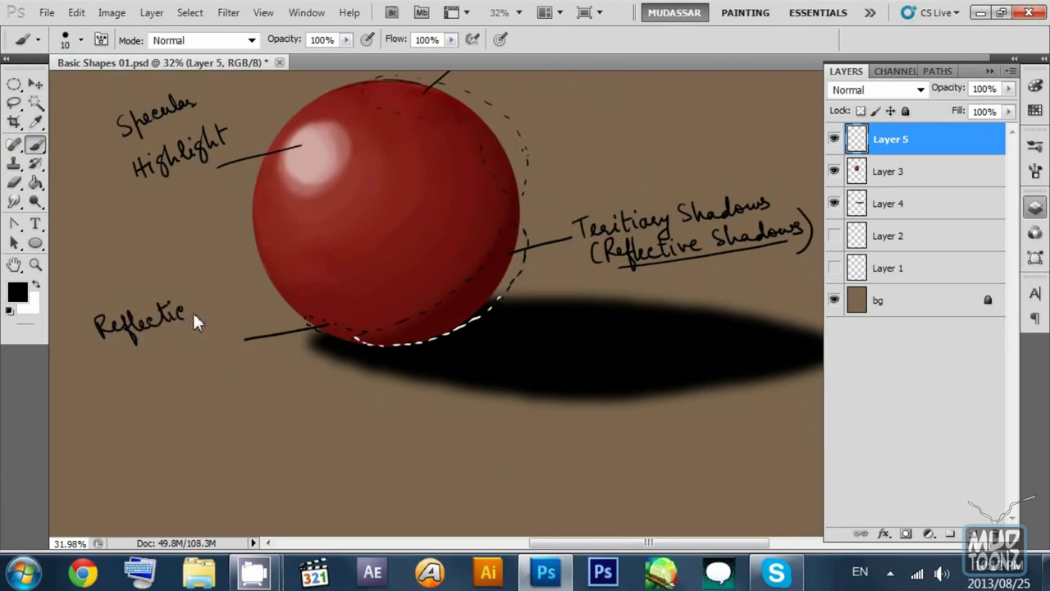
{"action": "left_click_drag", "start_coordinate": [184, 319], "coordinate": [198, 306]}
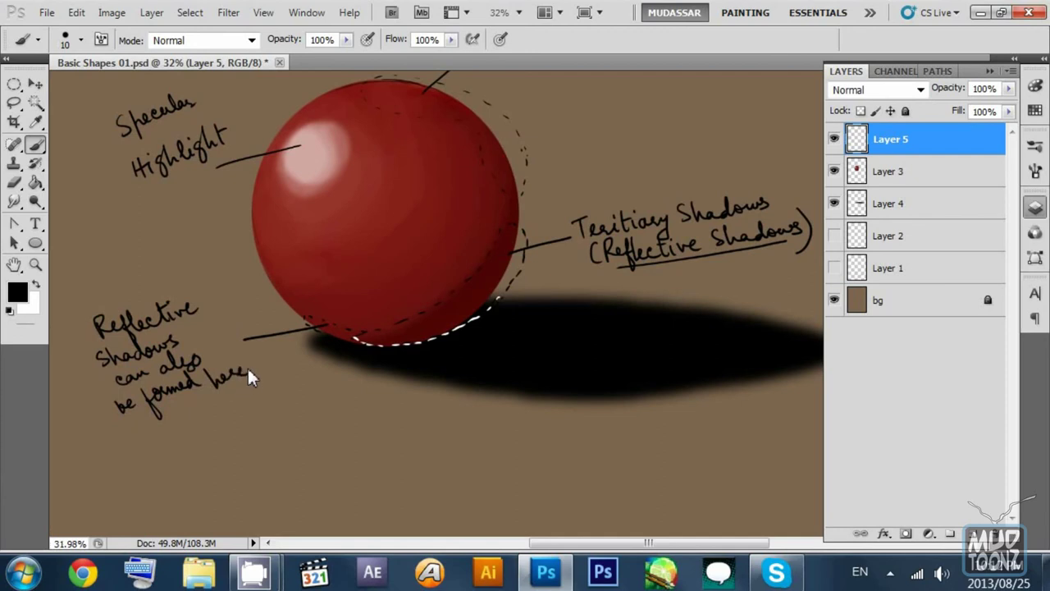
Step: Extend the lower-left note with the handwritten words "Provided there are more than one light source"
{"action": "left_click_drag", "start_coordinate": [348, 217], "coordinate": [376, 252]}
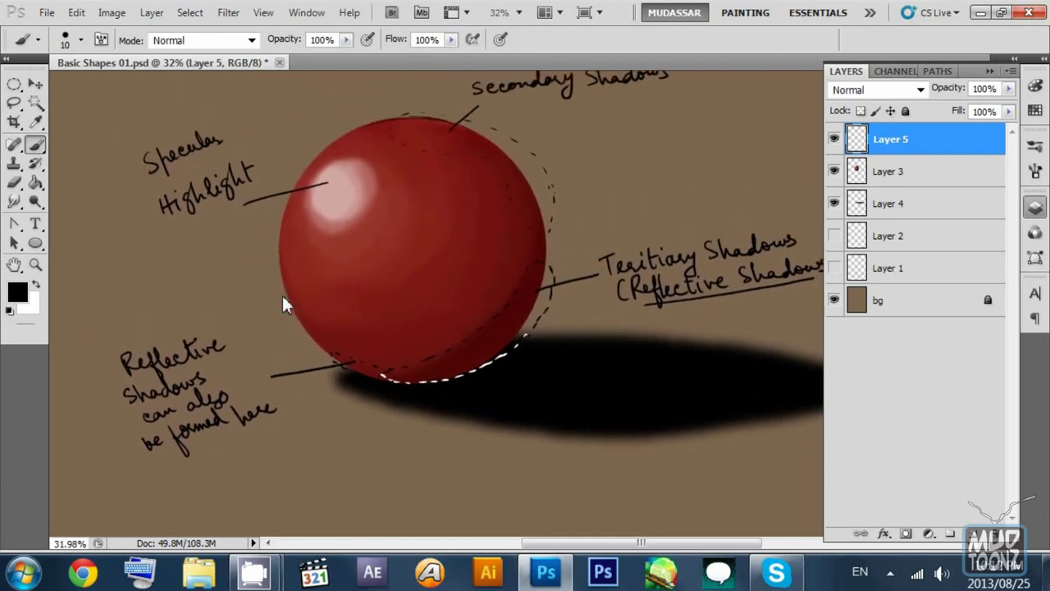
{"action": "scroll", "coordinate": [283, 299], "scroll_direction": "down", "scroll_amount": 3}
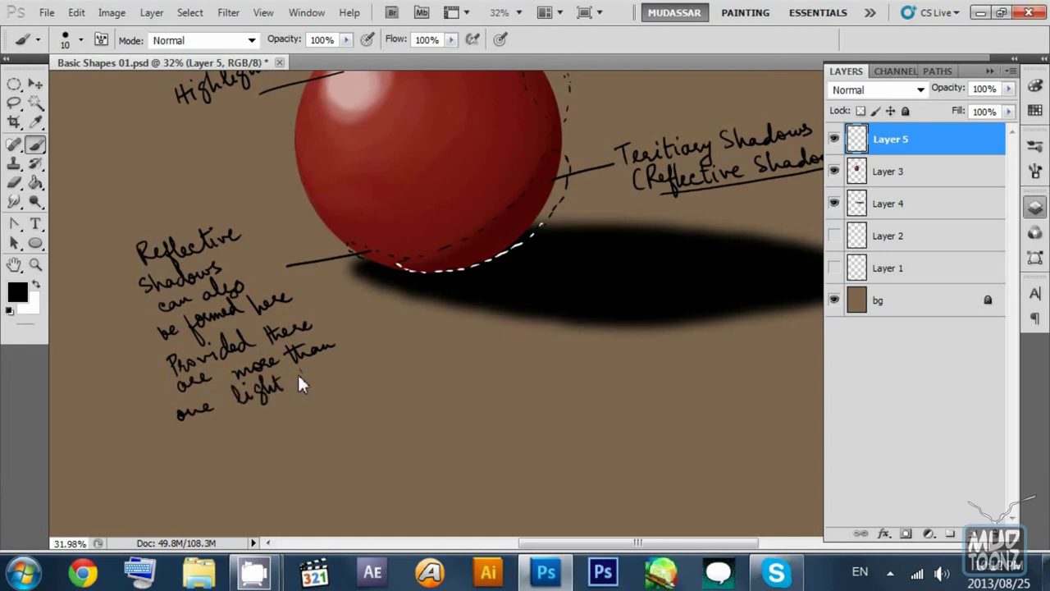
{"action": "left_click_drag", "start_coordinate": [345, 356], "coordinate": [364, 354]}
Step: Switch to the Move tool with the whole annotated sphere in view and save Basic Shapes 01.psd
{"action": "key", "text": "z"}
{"action": "mouse_move", "coordinate": [558, 275]}
{"action": "left_mouse_down"}
{"action": "mouse_move", "coordinate": [523, 266]}
{"action": "mouse_move", "coordinate": [488, 278]}
{"action": "mouse_move", "coordinate": [496, 290]}
{"action": "left_mouse_up"}
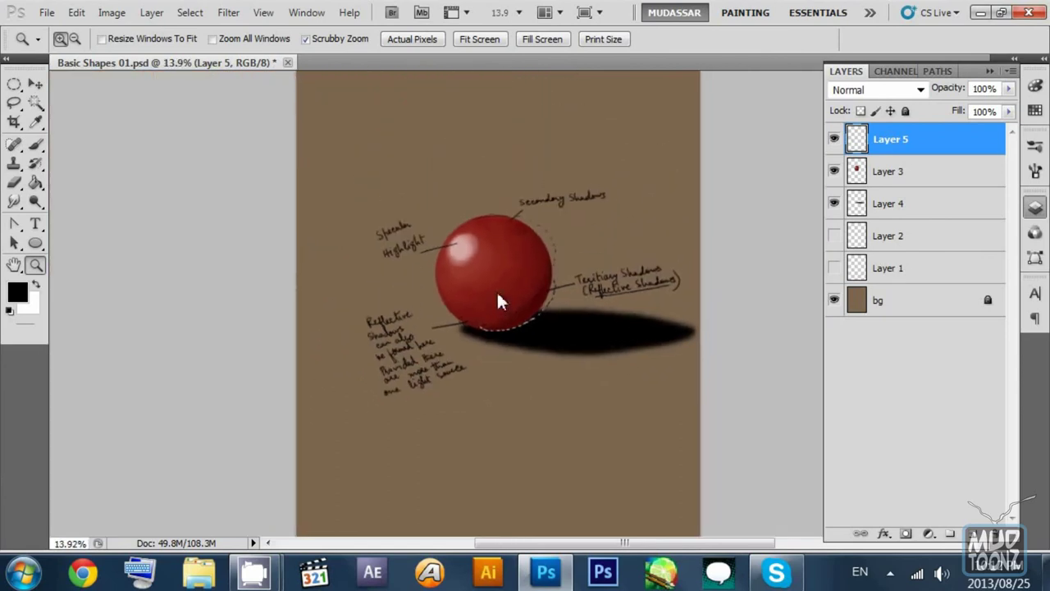
{"action": "left_click", "coordinate": [36, 83]}
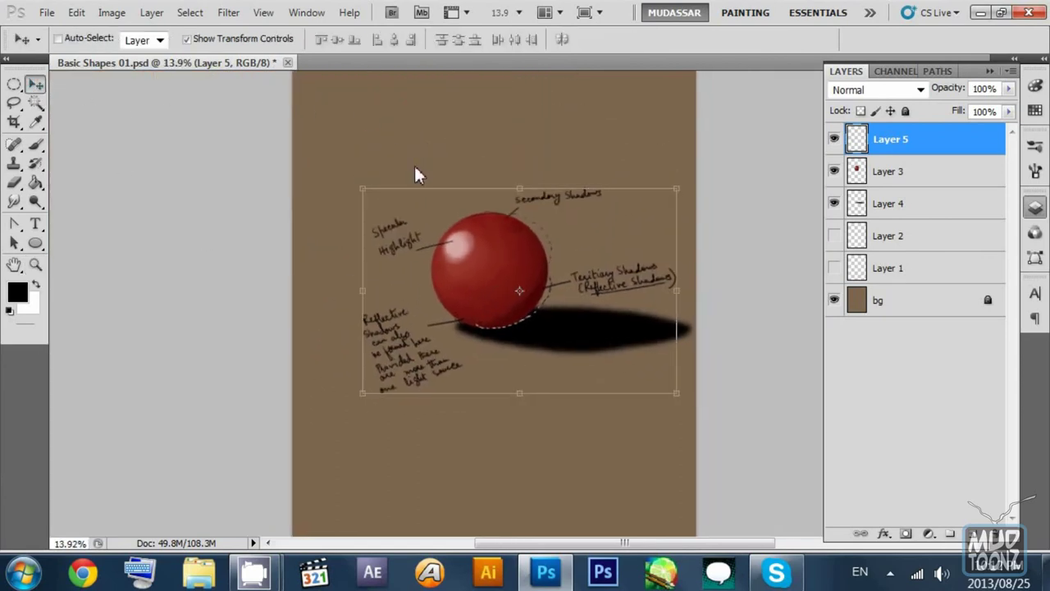
{"action": "key", "text": "ctrl+s"}
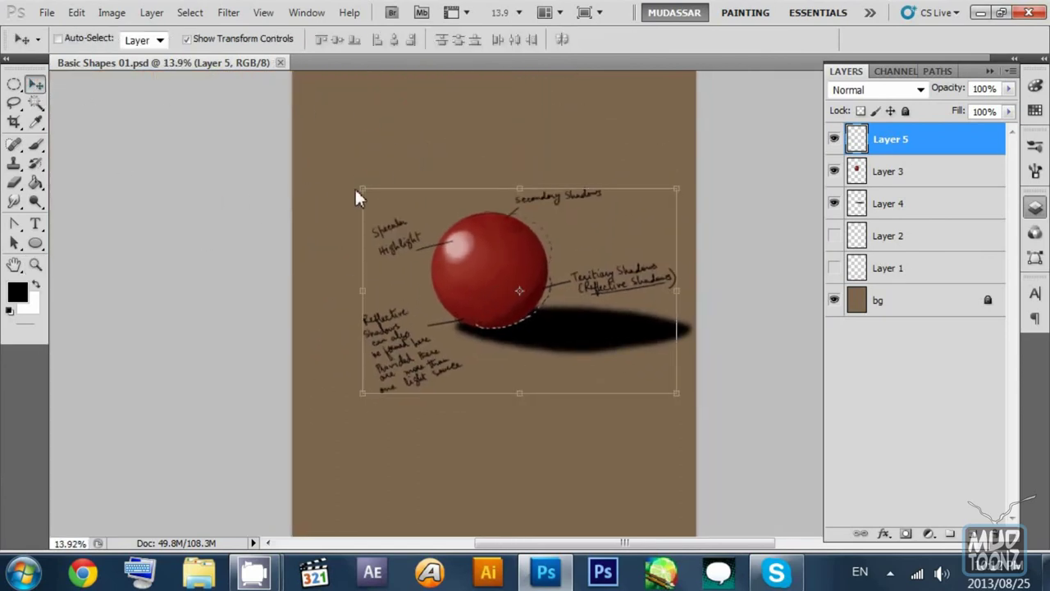